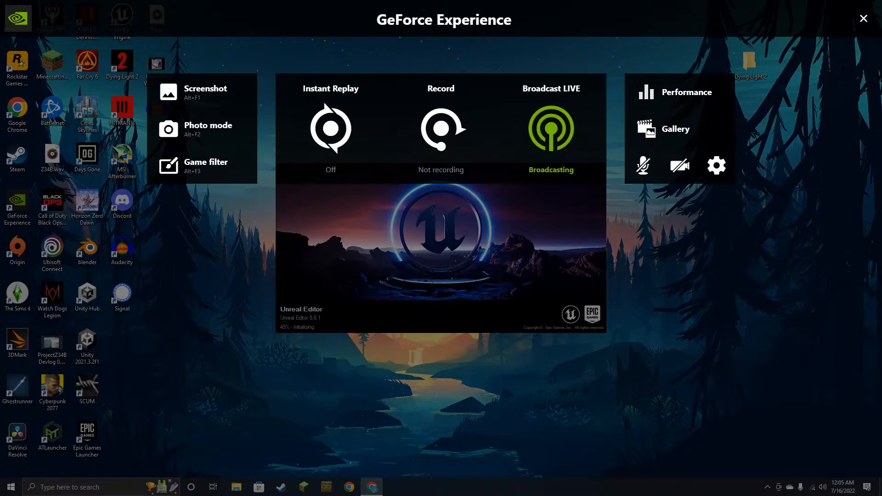
- Turn on the microphone for the live broadcast and close the GeForce Experience overlay
click(720, 169)
click(707, 91)
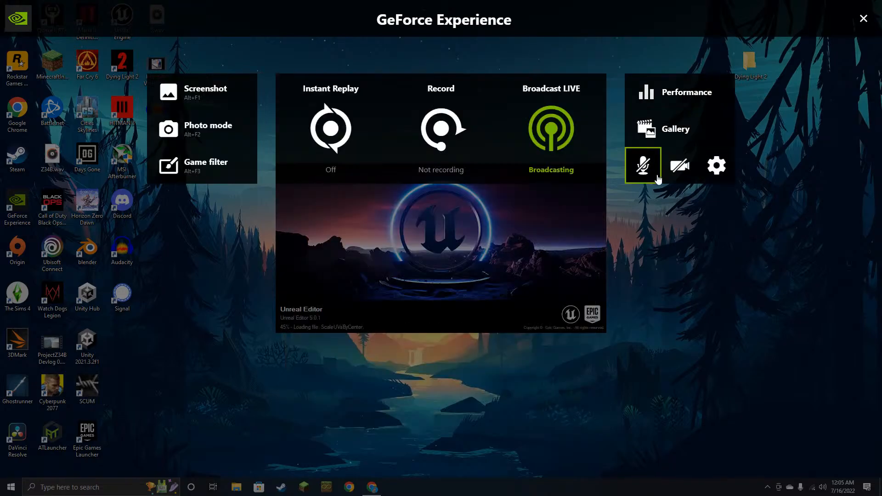
click(643, 164)
click(662, 215)
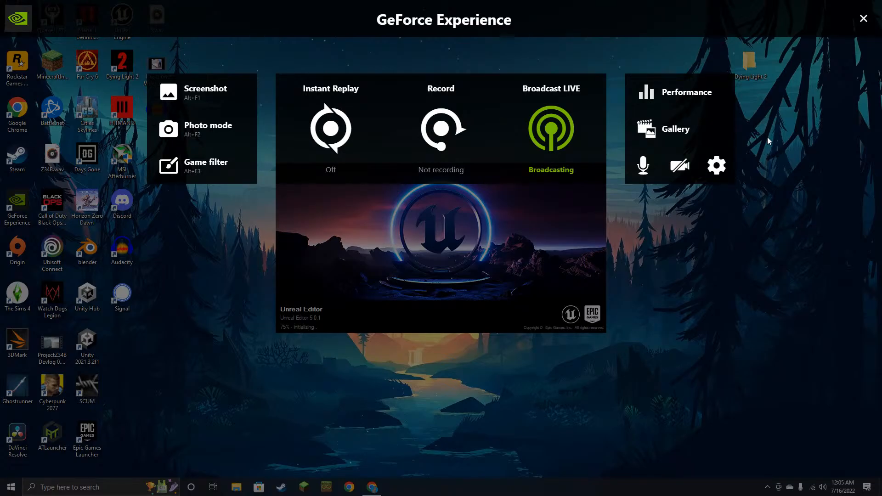
click(864, 18)
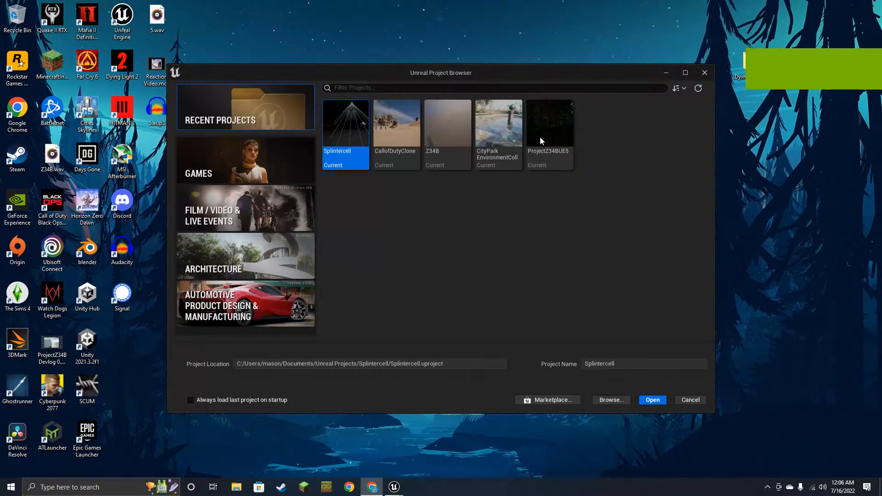
- Open the recent project ProjectZ34BUE5 from the Unreal Project Browser
click(541, 134)
click(650, 401)
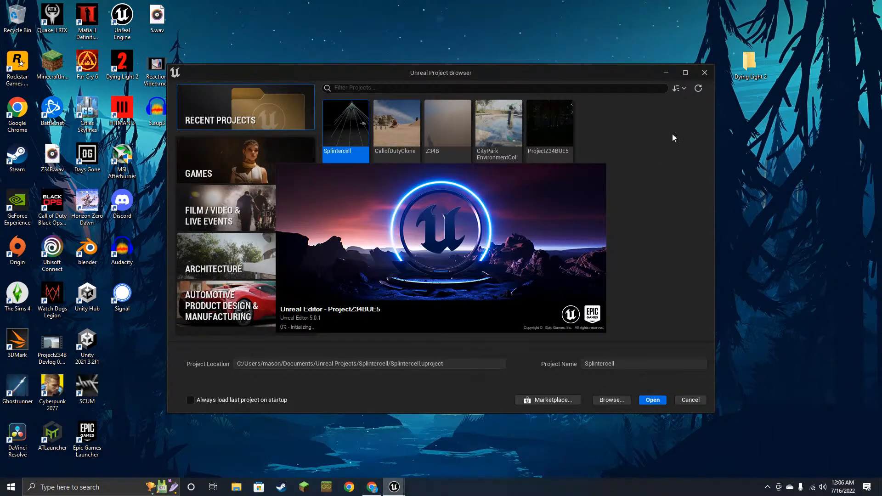
click(666, 74)
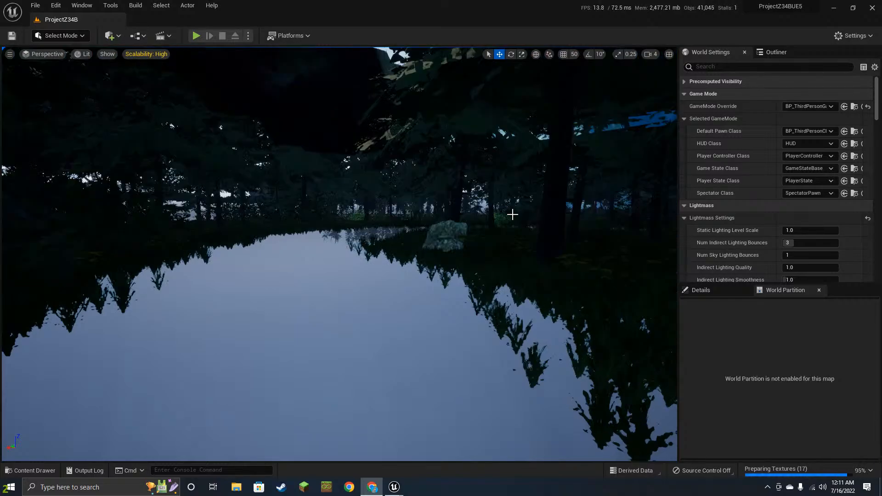
- Examine the forest path, trees and rocks of the ProjectZ34B level by flying through the scene
right_drag(340, 254, 546, 255)
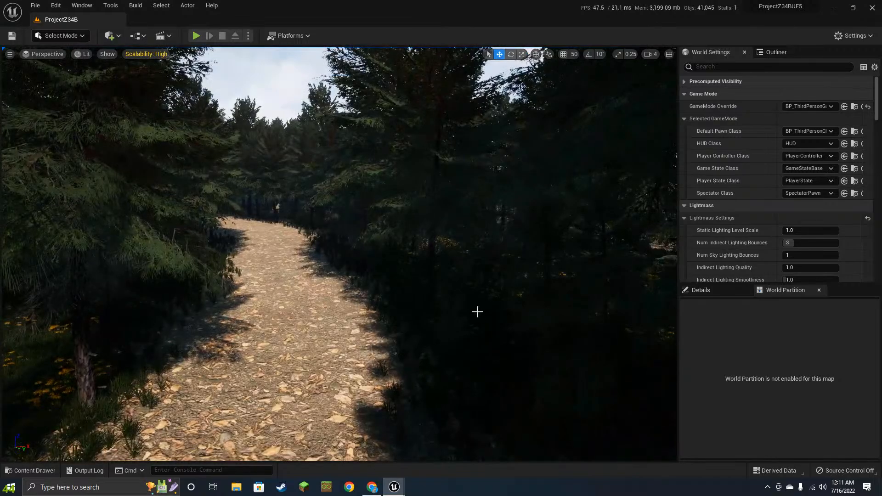
right_drag(465, 309, 643, 329)
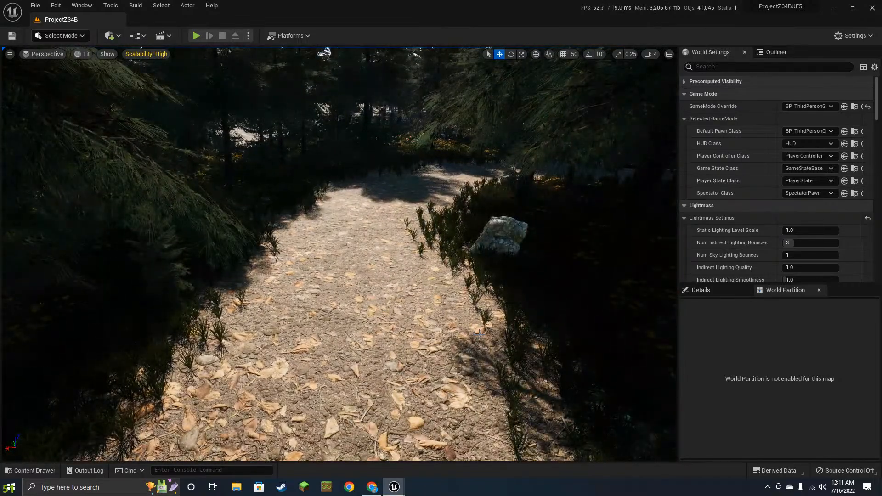
right_drag(510, 340, 652, 356)
right_drag(346, 291, 593, 234)
key(w)
key(w)
key(s)
mouse_move(528, 258)
right_down()
mouse_move(478, 283)
mouse_move(497, 293)
mouse_move(483, 270)
mouse_move(348, 301)
mouse_move(356, 276)
mouse_move(390, 259)
mouse_move(556, 255)
mouse_move(271, 249)
mouse_move(337, 251)
right_up()
key(w)
key(s)
key(w)
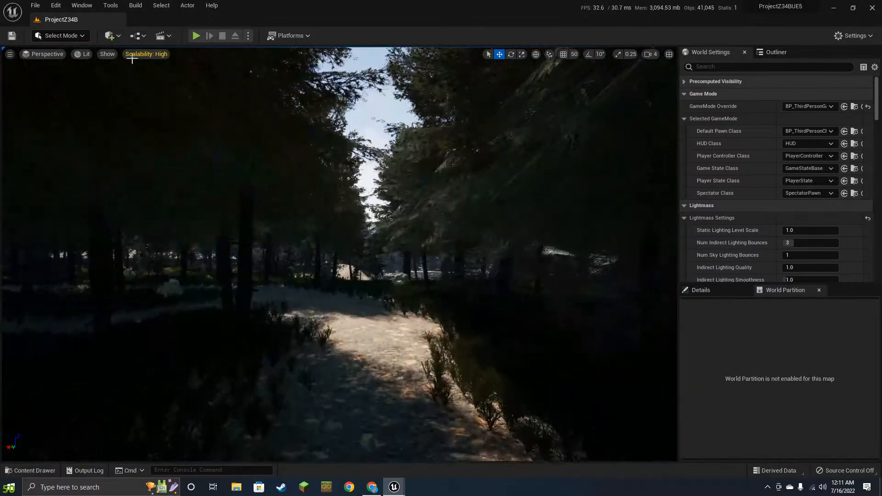
- Play-test the level in the viewport, walk the third-person character along the forest path and end the session
click(193, 37)
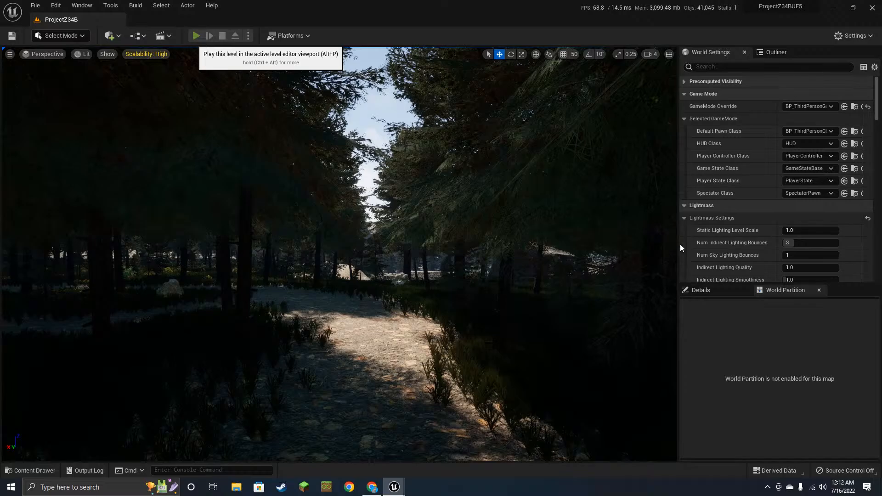
key(alt+p)
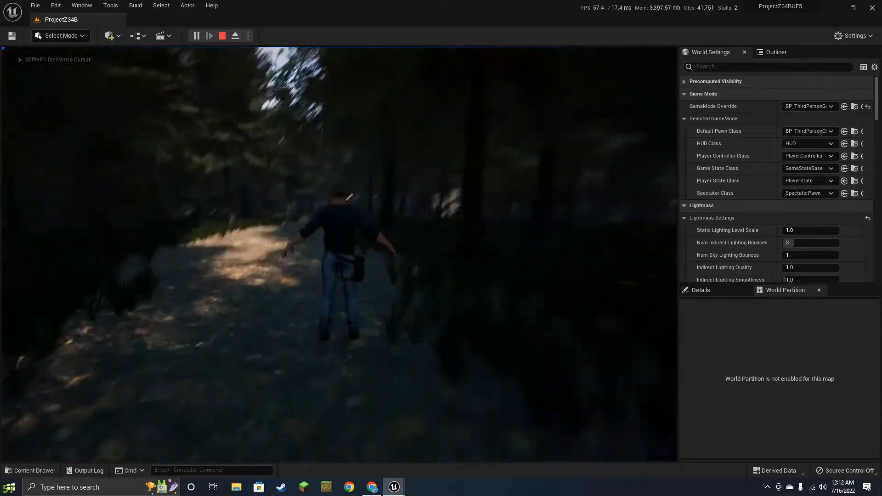
key(w)
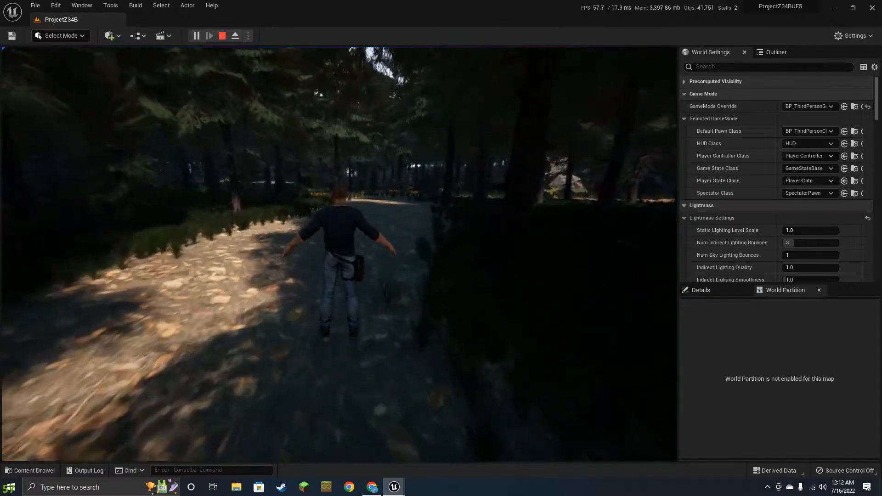
key(w)
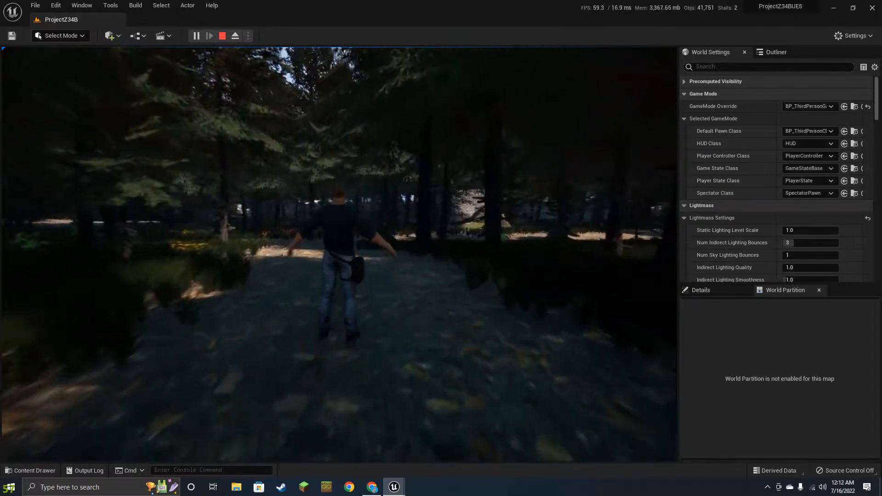
key(w)
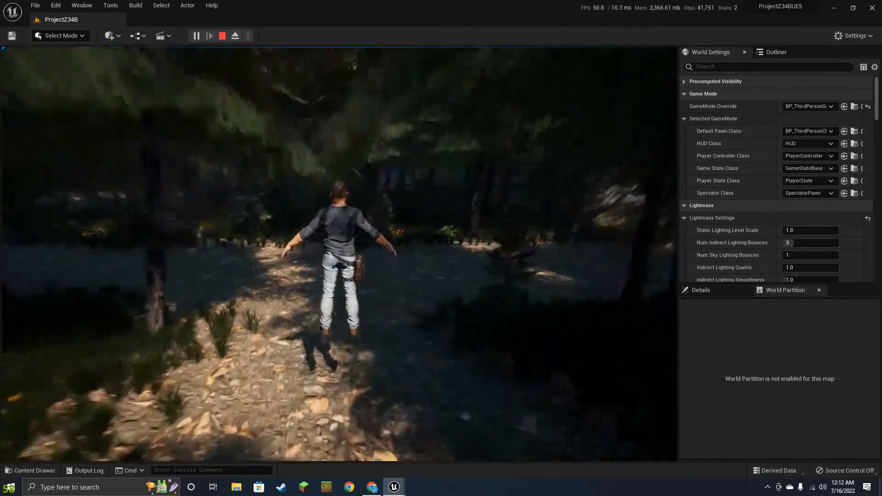
key(w)
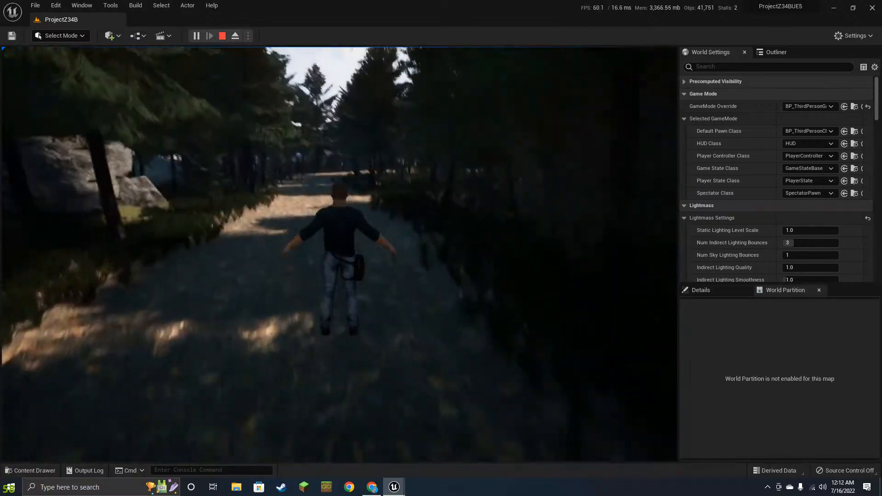
key(w)
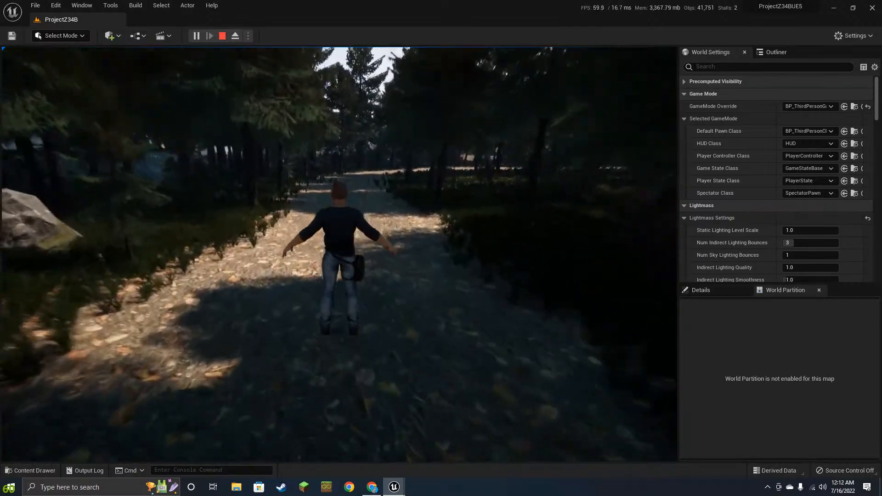
key(w)
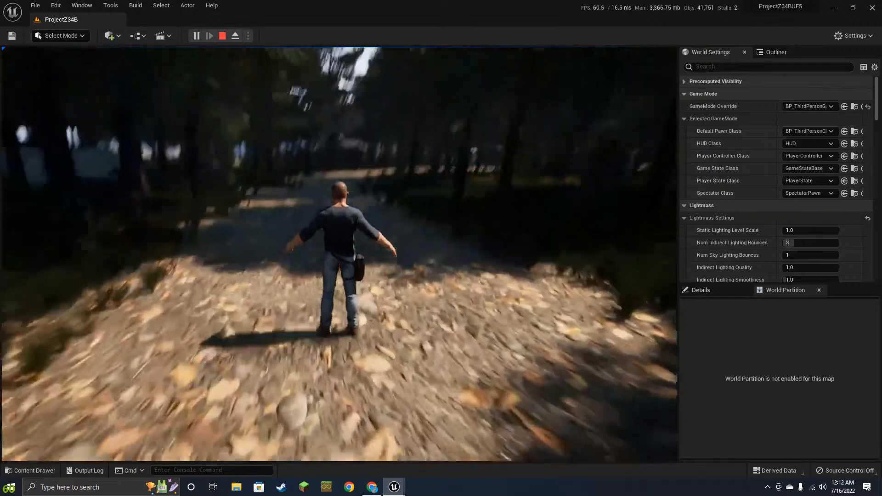
key(w)
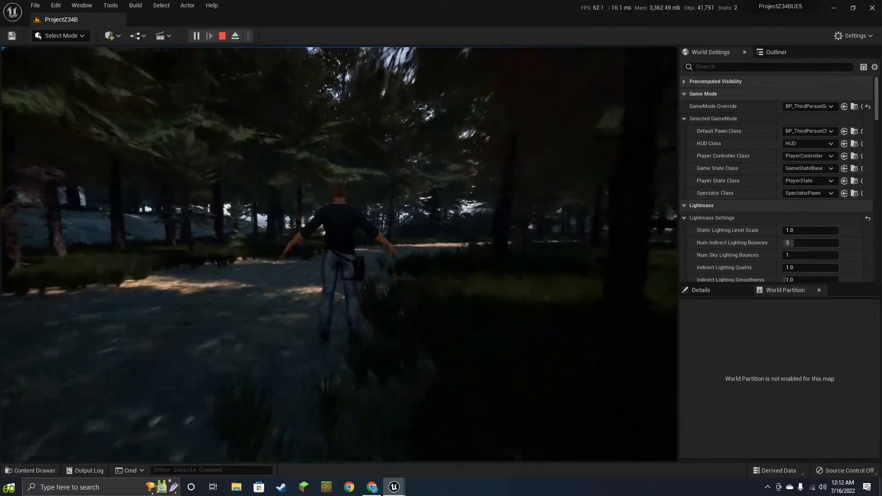
key(shift+F1)
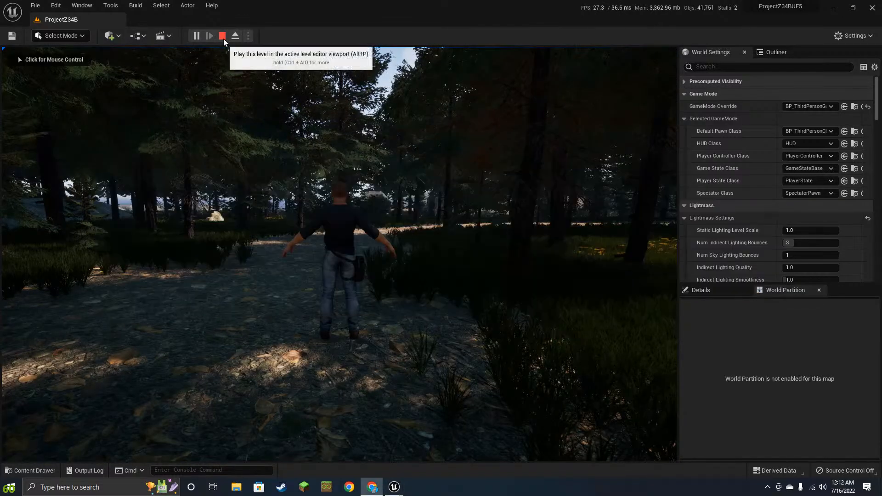
click(222, 36)
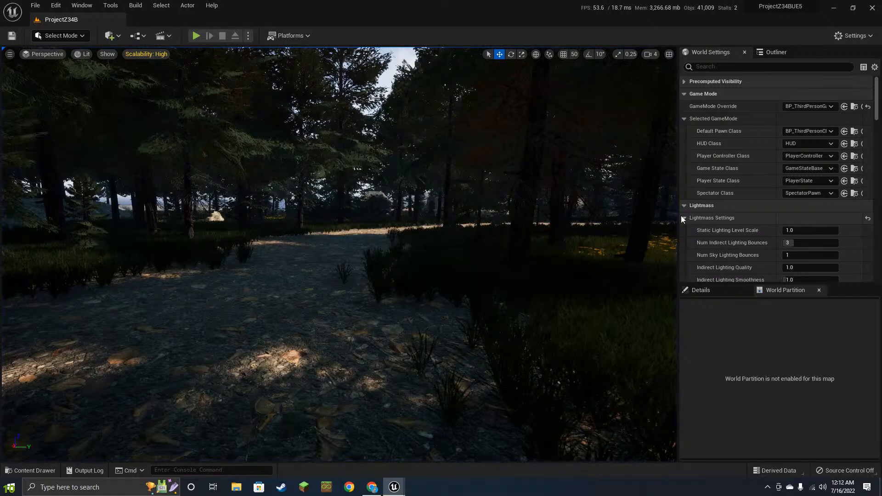
- Enlarge the level viewport and set the level's GameMode Override to BP_FirstPersonGameMode
drag(680, 215, 760, 222)
right_drag(522, 221, 368, 226)
right_drag(456, 280, 428, 309)
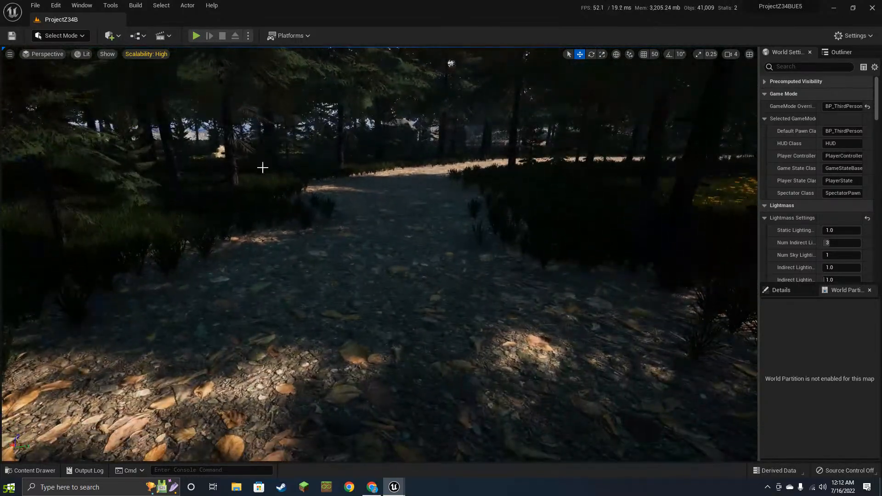
click(81, 37)
click(75, 50)
drag(759, 136, 745, 136)
click(828, 106)
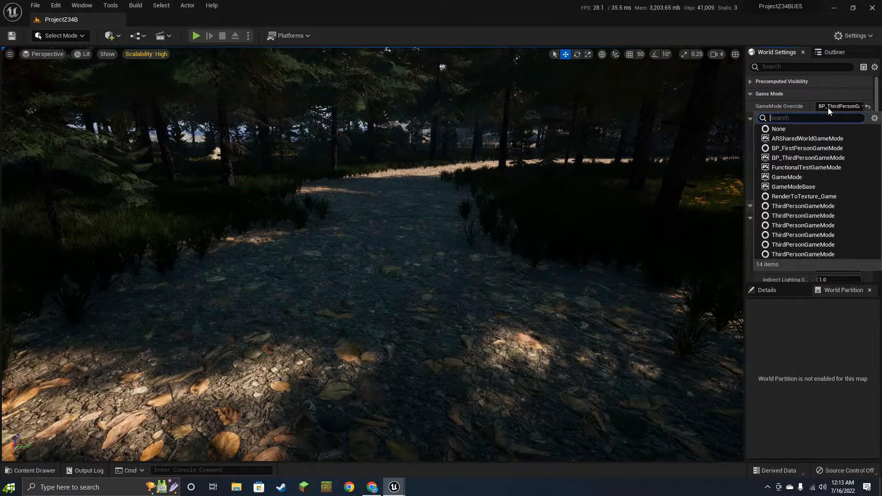
click(815, 150)
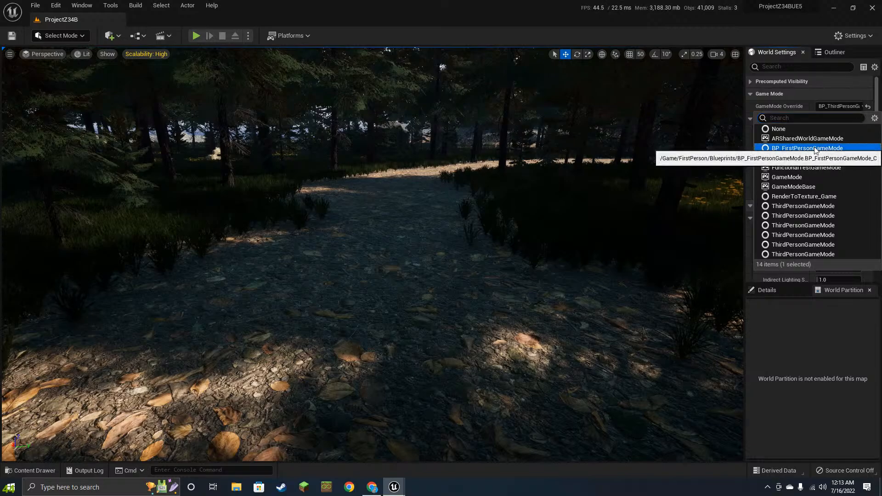
click(817, 148)
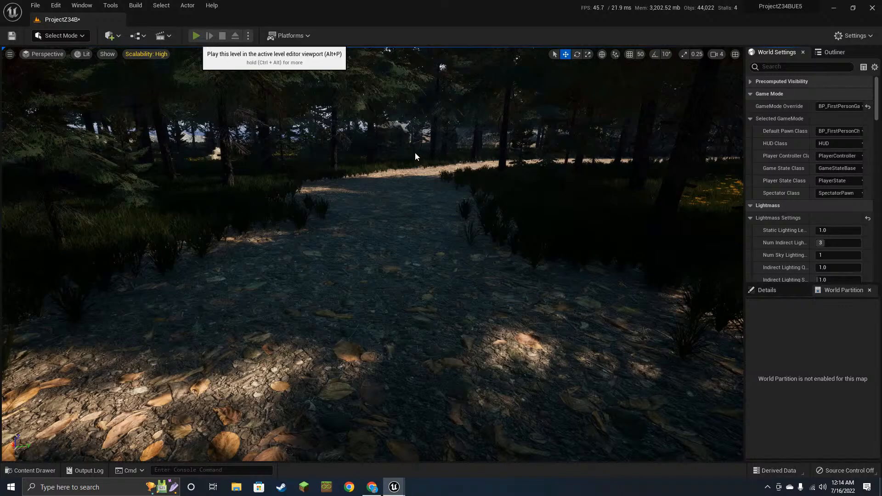
- Play-test the level in first person, walk along the forest path and through the flower meadow to the grass-edged rock, and end the session
key(alt+p)
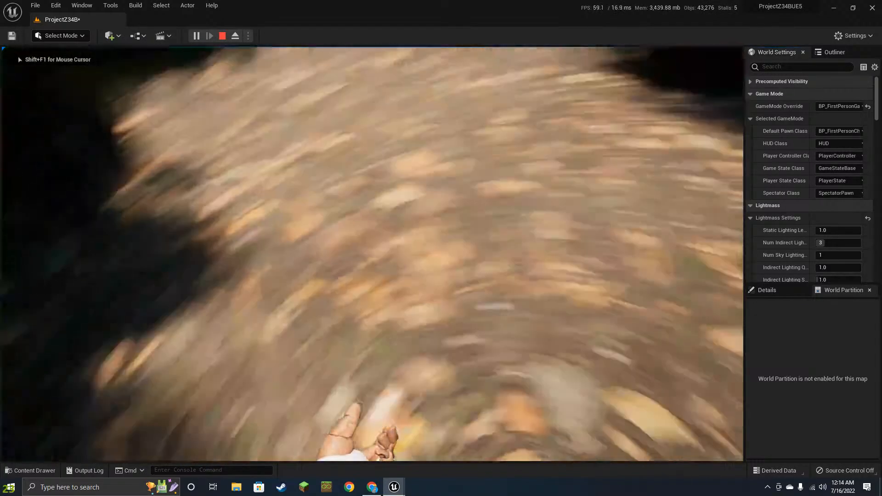
key(w)
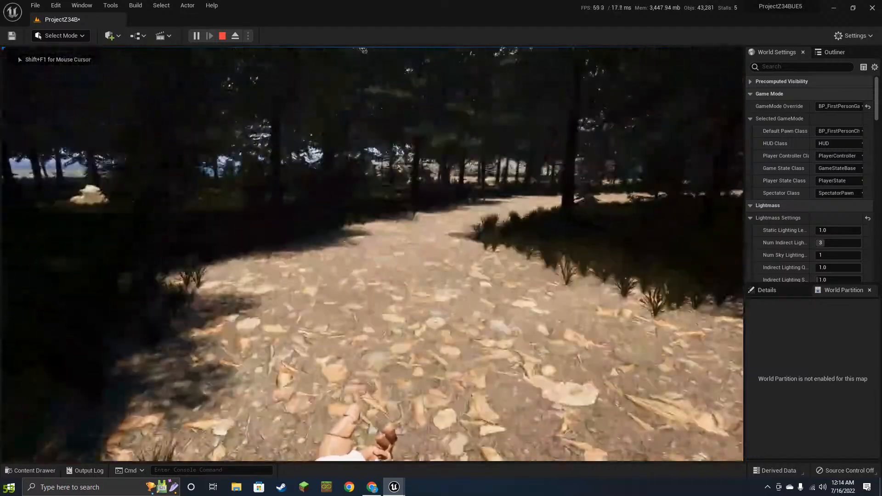
key(w)
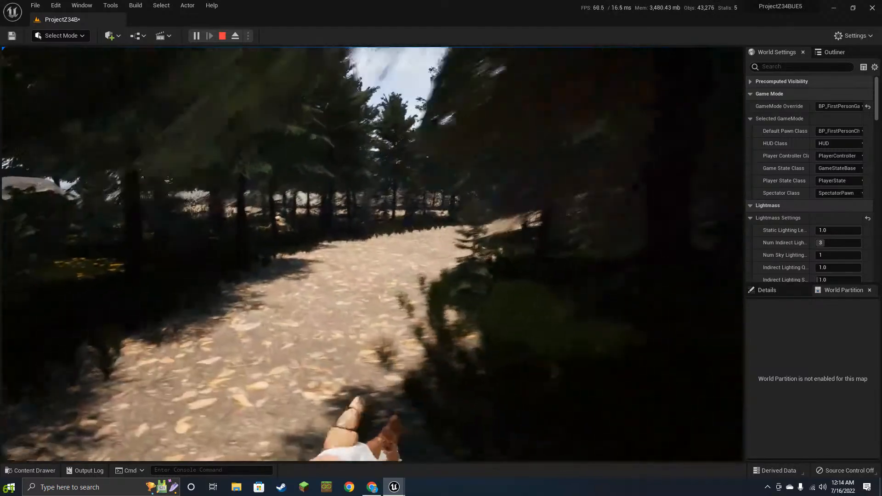
key(w)
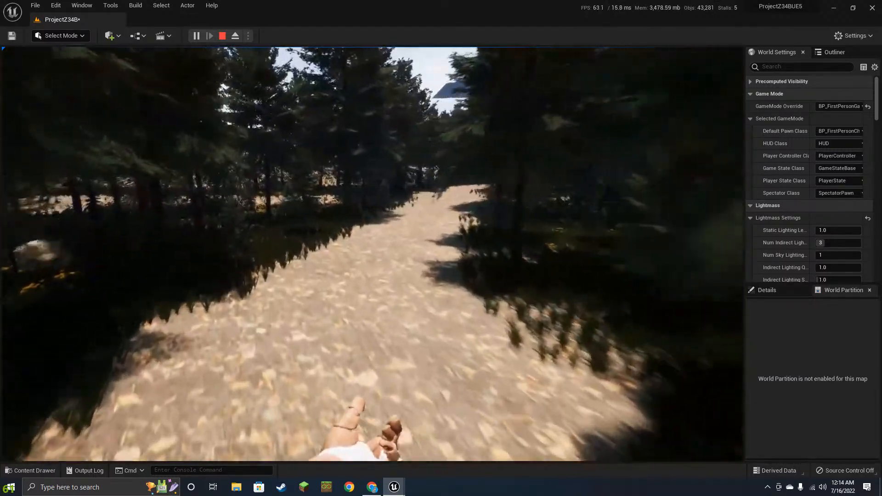
key(w)
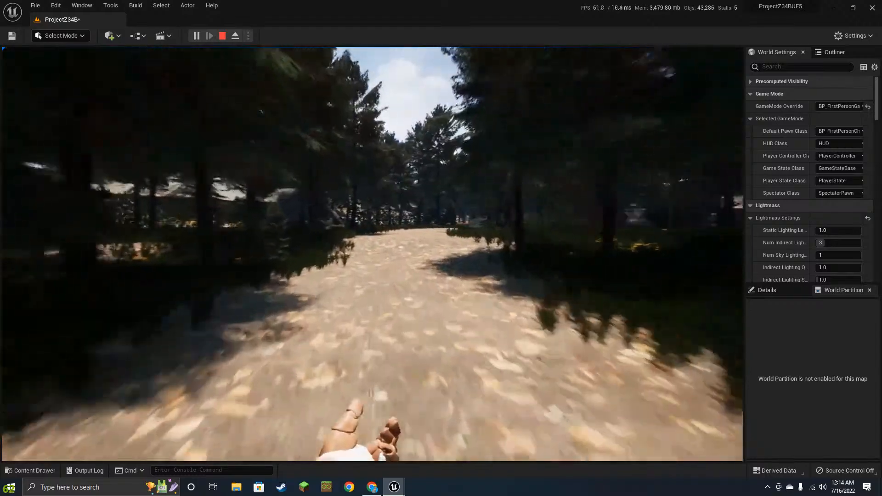
key(w)
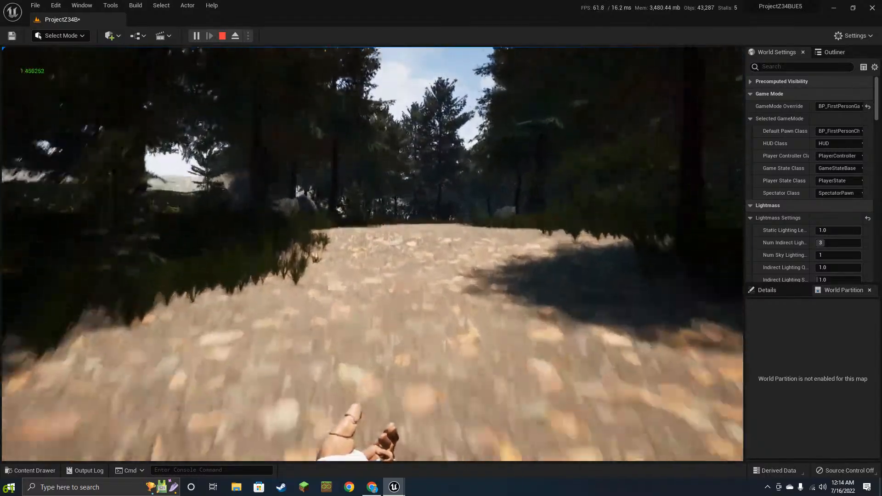
key(w)
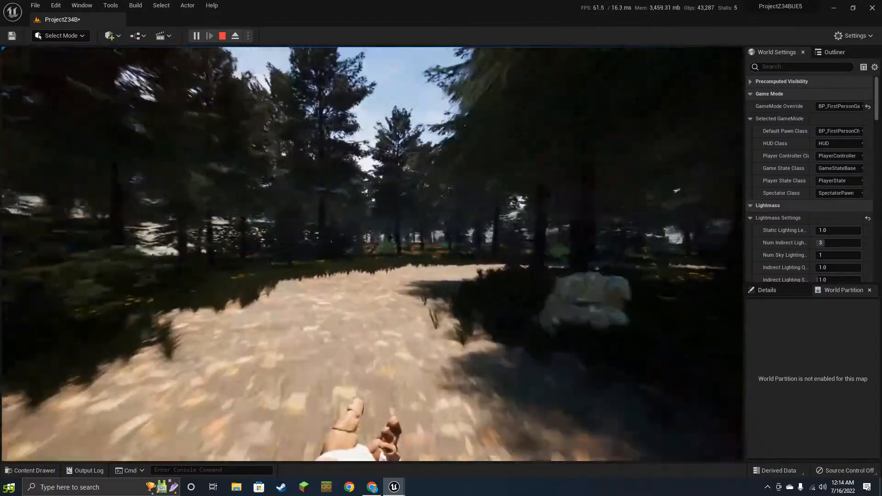
key(w)
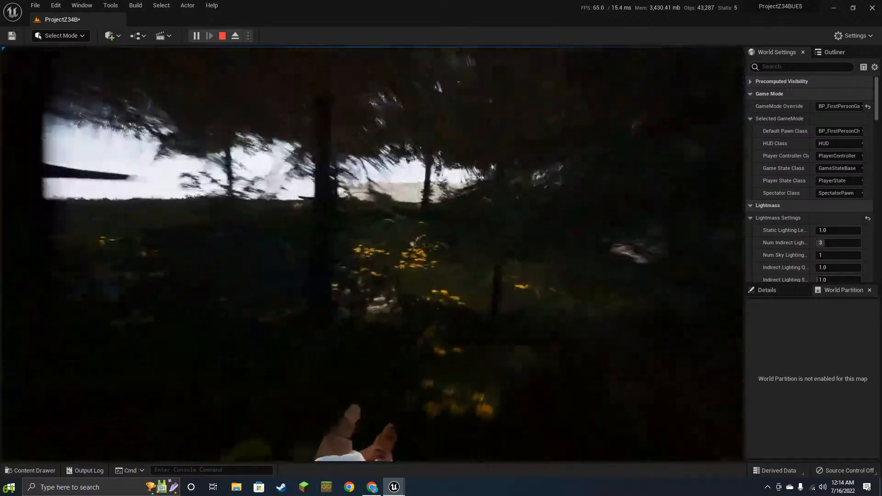
key(w)
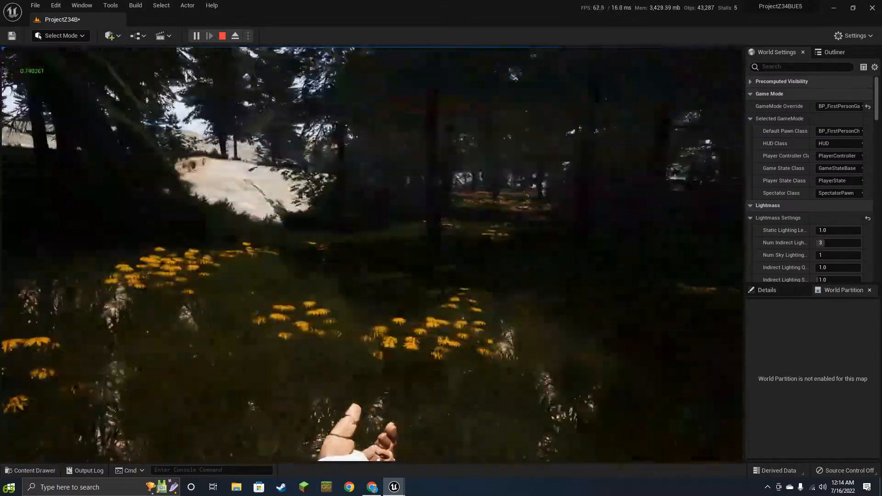
key(w)
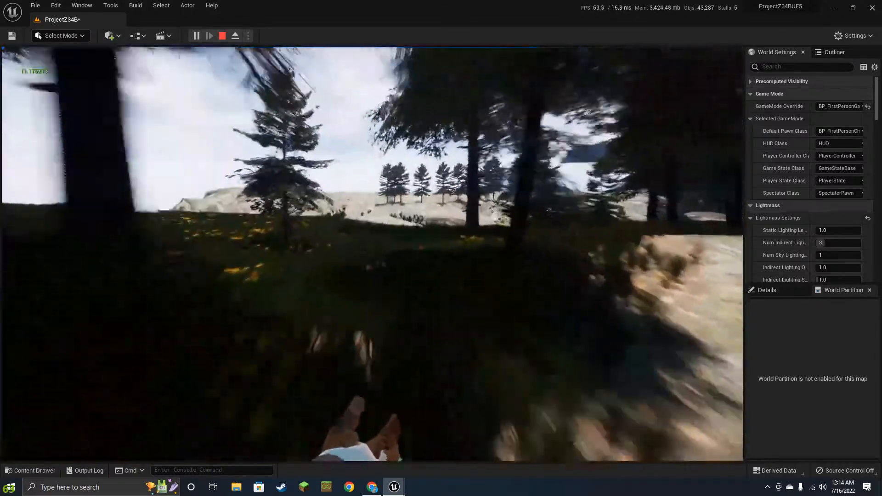
key(w)
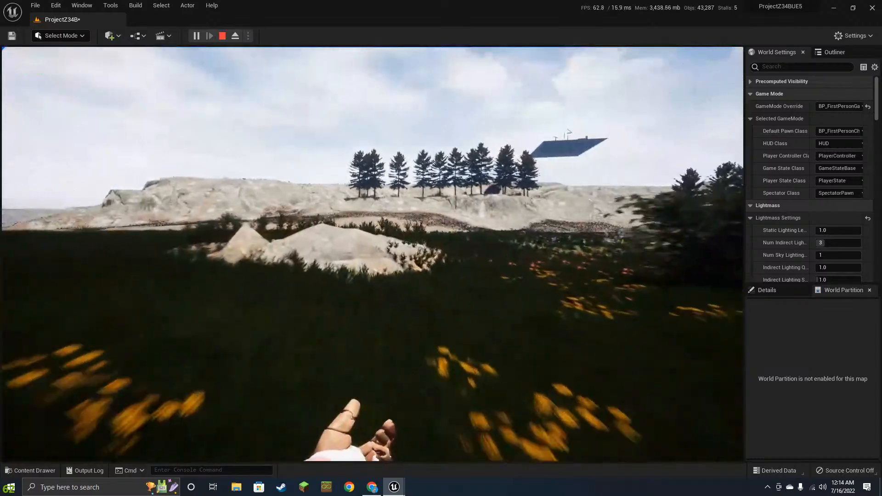
key(w)
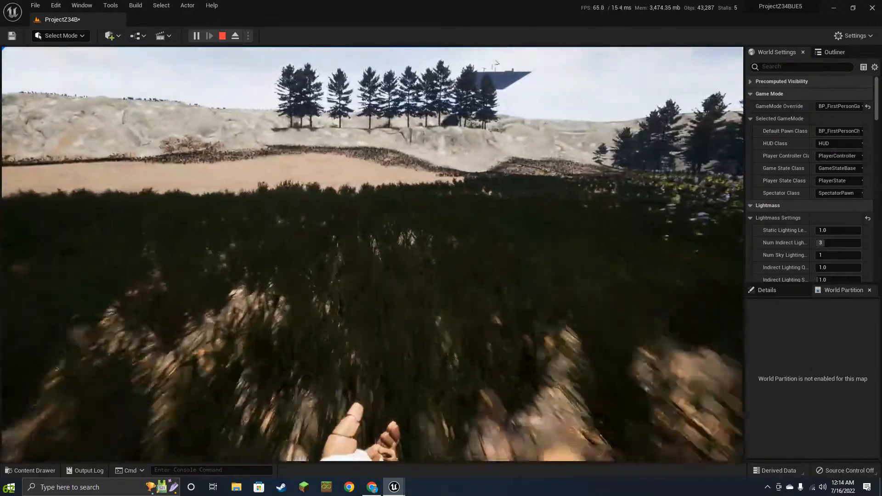
key(w)
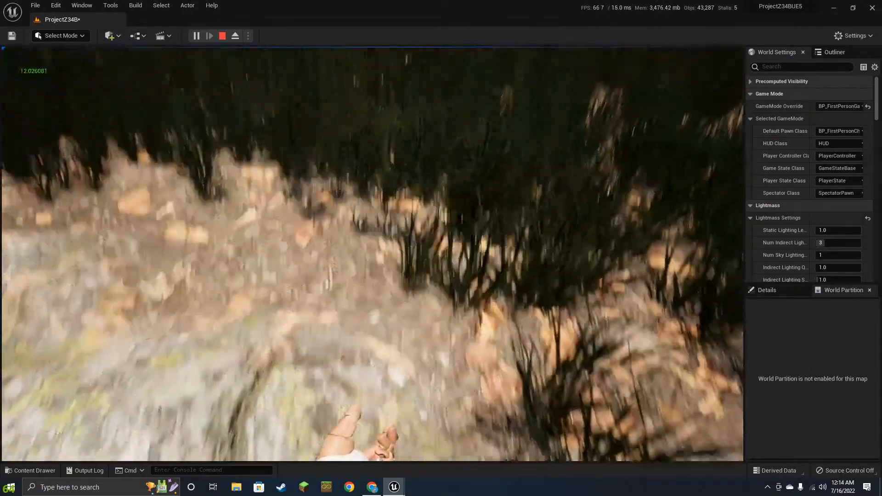
key(shift+F1)
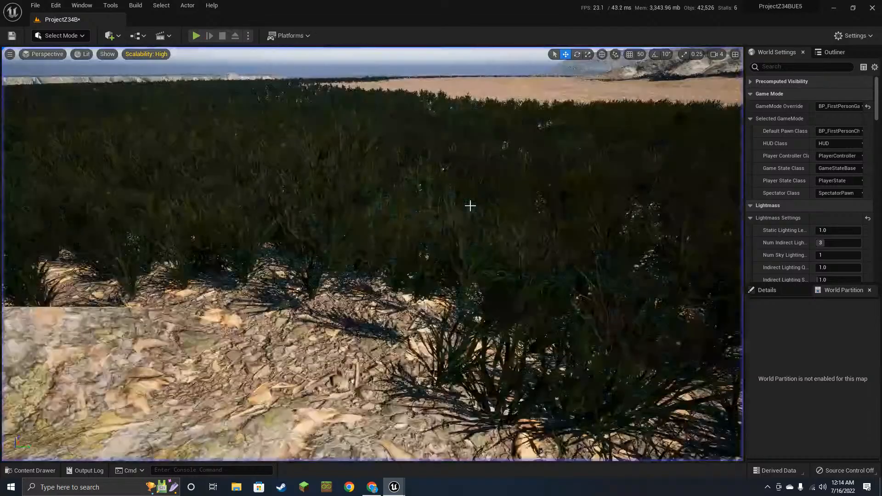
- Switch to Foliage mode at the lichen-covered rock and select the SM_Grass_a_FoliageType1 foliage type for the brush
right_drag(478, 283, 403, 275)
key(w)
click(321, 250)
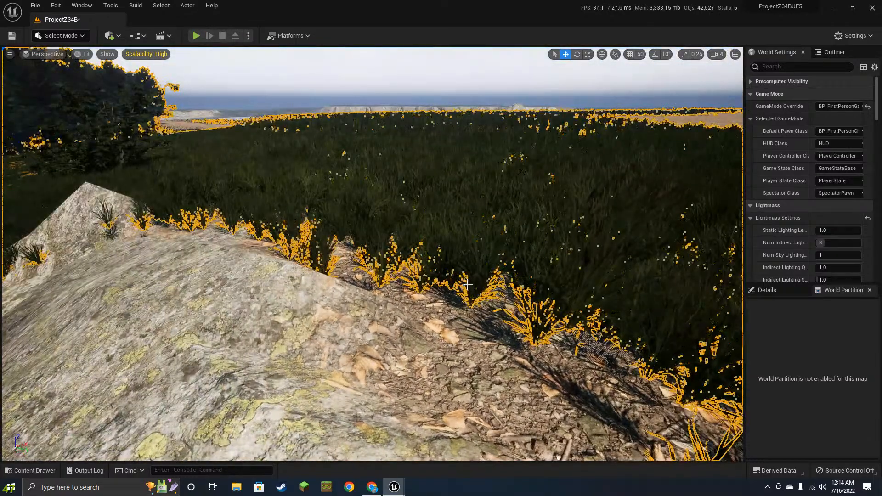
right_drag(321, 250, 311, 320)
click(51, 38)
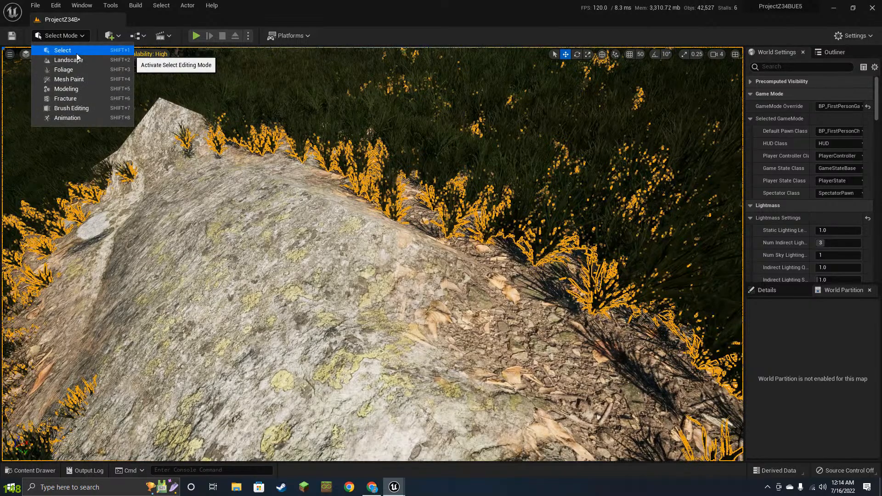
click(65, 69)
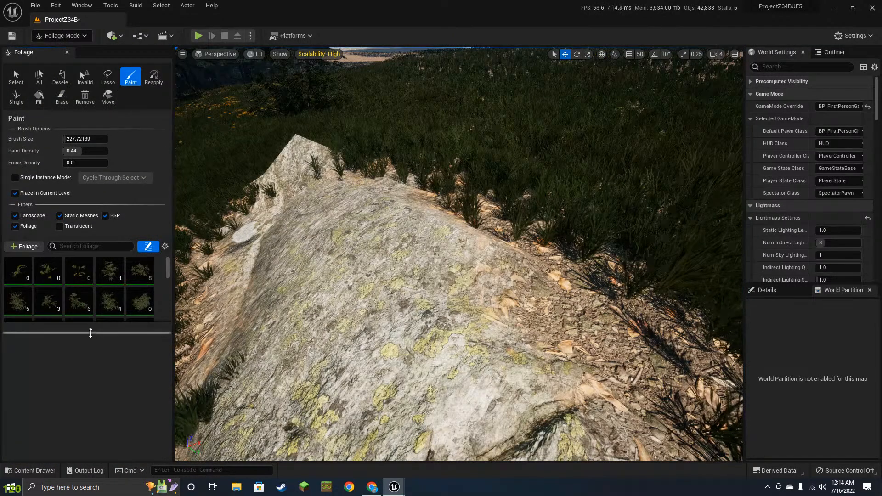
scroll(90, 351, down, 2)
scroll(95, 352, down, 5)
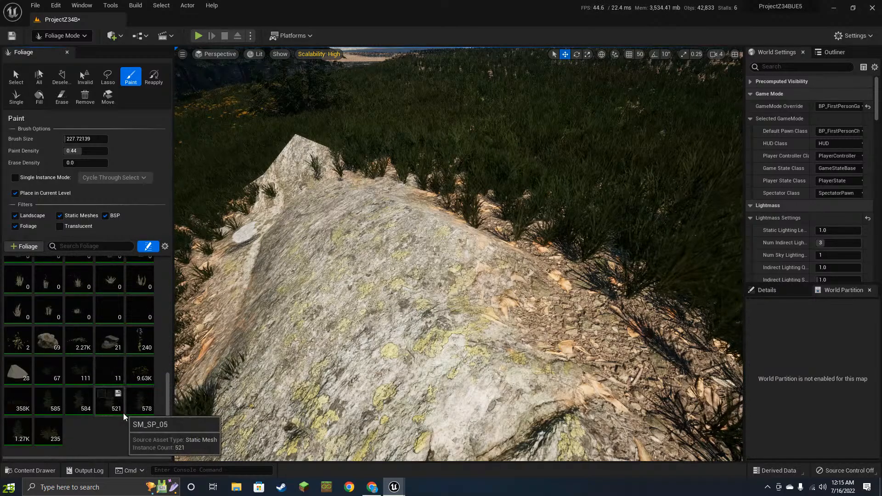
click(9, 396)
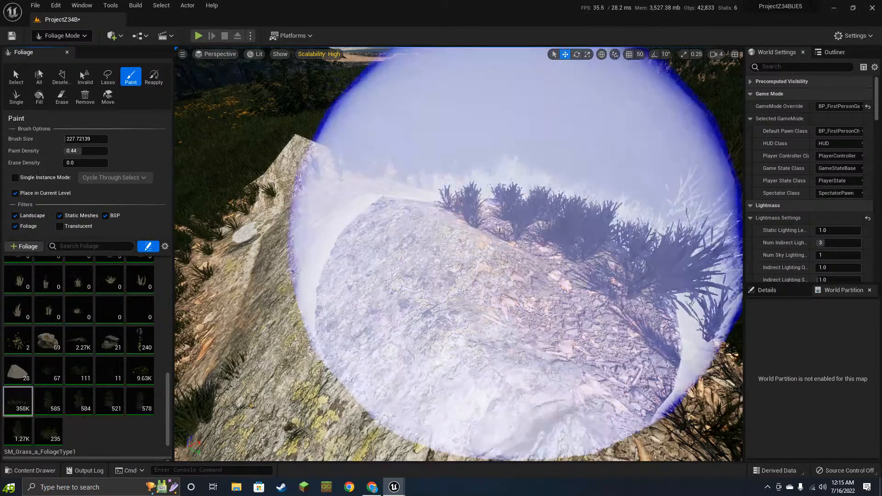
- Erase the grass clumps from the leaf-covered ground beside the rock with the foliage brush
mouse_move(459, 197)
shift+mouse_down()
mouse_move(606, 230)
mouse_move(652, 223)
shift+mouse_up()
right_drag(522, 225, 588, 251)
mouse_move(551, 203)
shift+mouse_down()
mouse_move(572, 186)
mouse_move(505, 202)
mouse_move(502, 211)
mouse_move(533, 190)
shift+mouse_up()
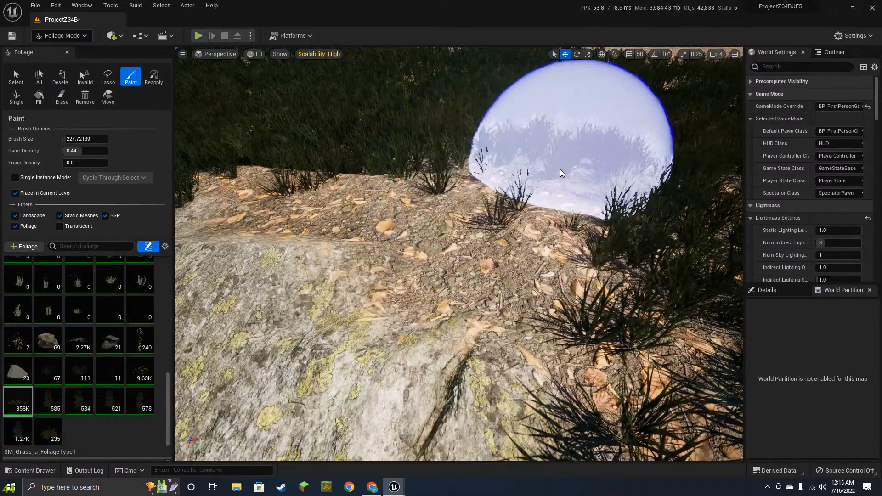
- Reduce the foliage brush size to about 86 and paint grass clumps on the bare ground beside the rock
key(bracketleft)
key(bracketleft)
key(bracketleft)
key(bracketleft)
key(bracketleft)
key(bracketleft)
key(bracketleft)
key(bracketleft)
key(bracketleft)
key(bracketleft)
key(bracketleft)
key(bracketleft)
key(bracketleft)
key(bracketleft)
key(bracketleft)
key(bracketleft)
key(bracketleft)
key(bracketleft)
key(bracketleft)
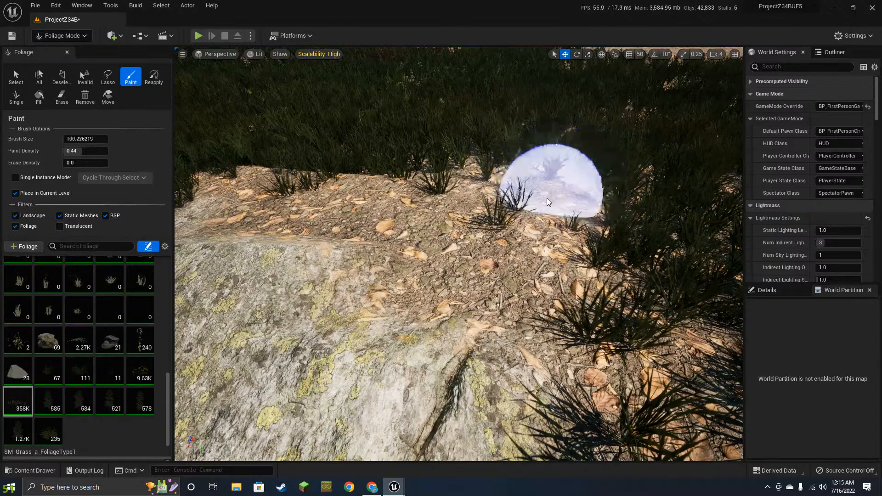
drag(485, 203, 584, 219)
scroll(576, 219, up, 3)
mouse_move(576, 219)
right_down()
mouse_move(583, 174)
mouse_move(551, 161)
mouse_move(533, 207)
mouse_move(571, 227)
right_up()
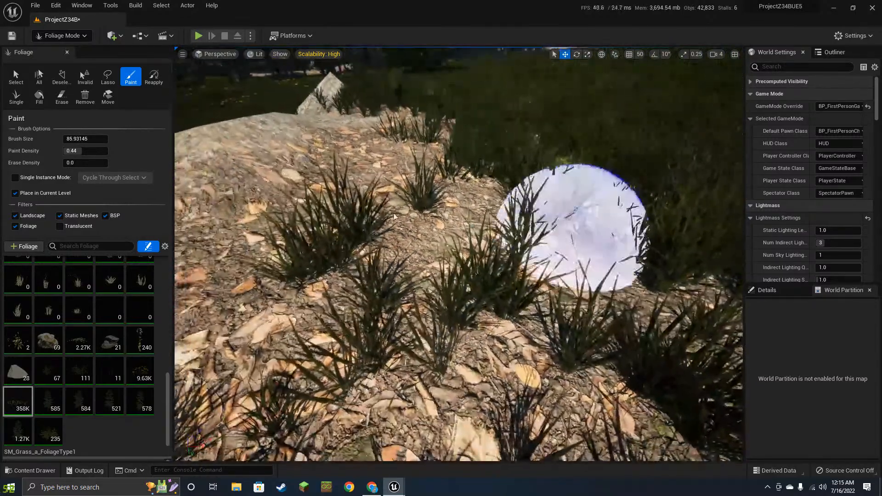
- Try to sculpt the ground beside the rock with the Landscape mode Sculpt tool at brush size 303
click(62, 37)
click(84, 63)
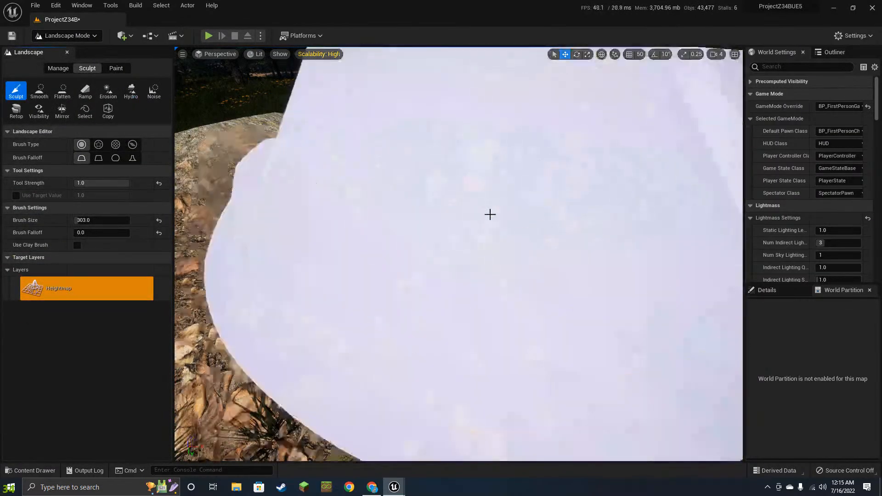
click(490, 215)
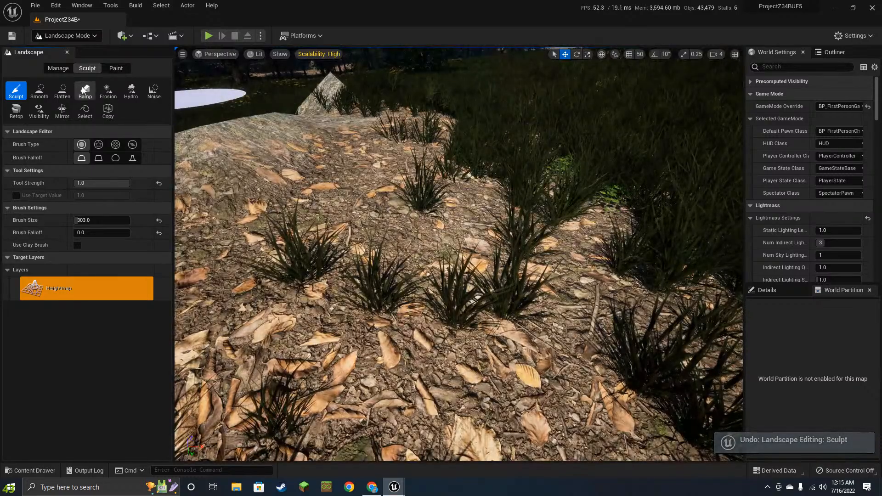
- Try the landscape Flatten tool on the grassy ground around the rock and undo the last landscape edit
click(62, 91)
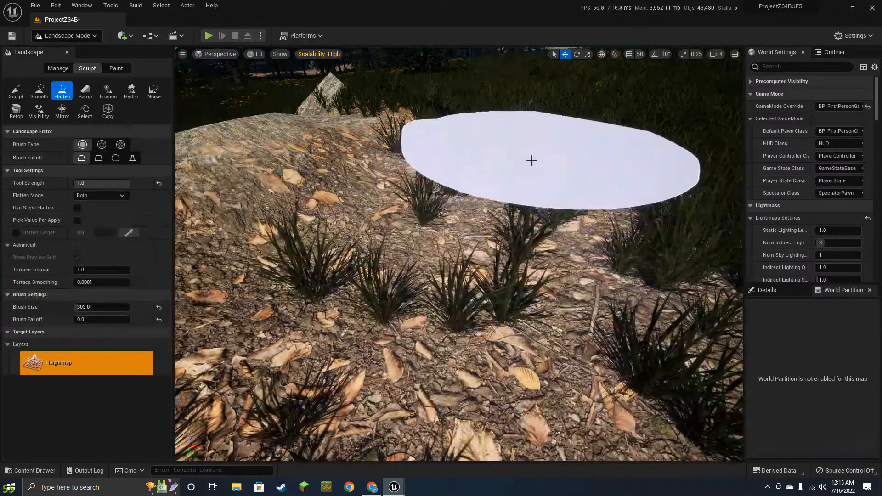
mouse_move(571, 214)
right_down()
mouse_move(414, 244)
mouse_move(591, 209)
mouse_move(525, 230)
right_up()
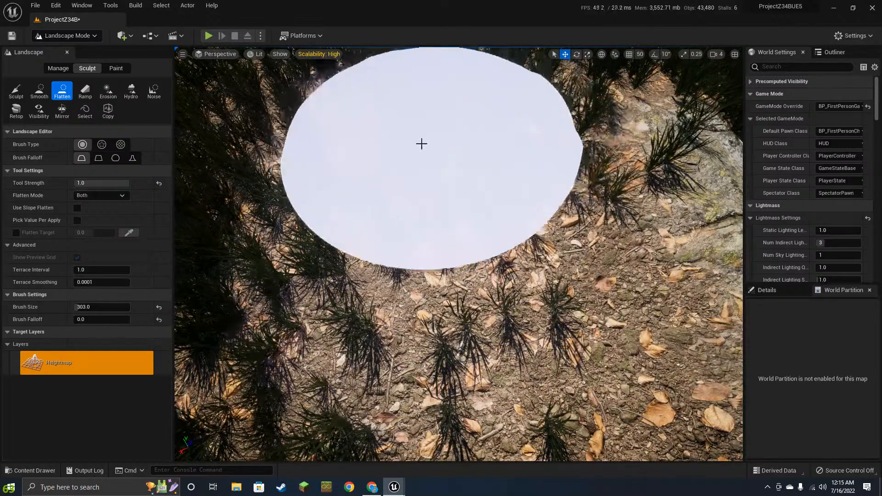
right_drag(445, 138, 453, 64)
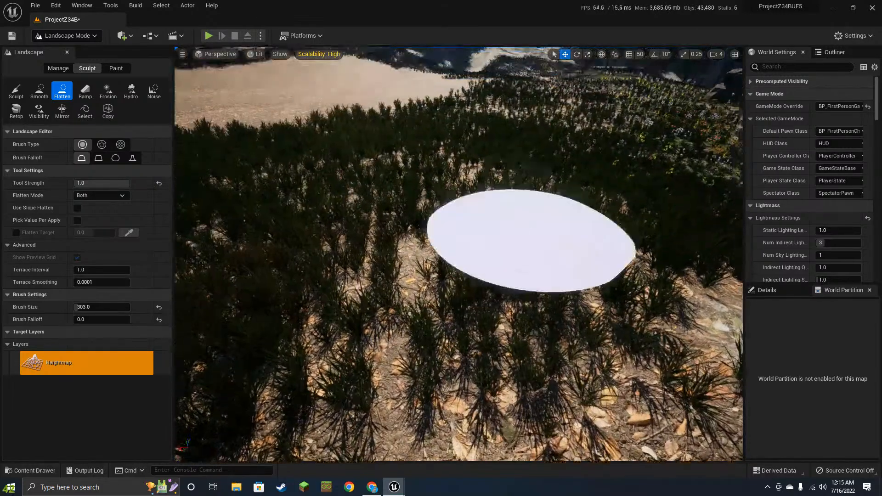
right_drag(532, 237, 567, 235)
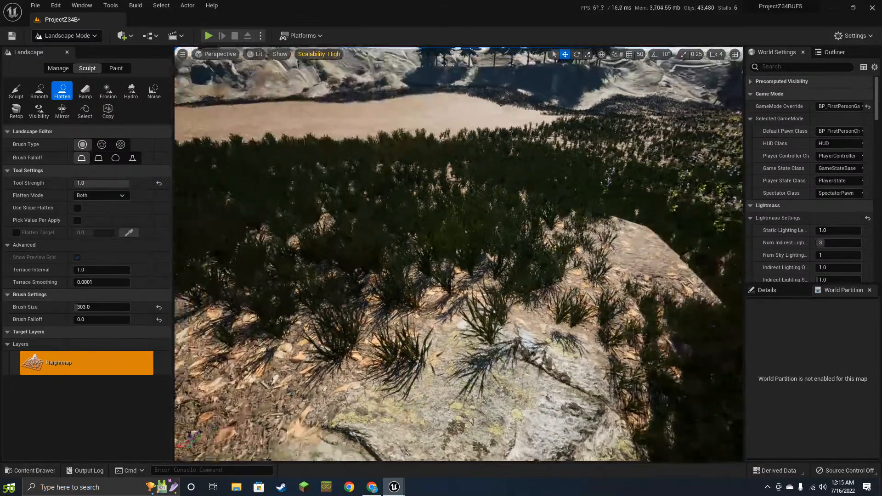
mouse_move(487, 248)
right_down()
mouse_move(519, 262)
mouse_move(501, 246)
mouse_move(552, 204)
right_up()
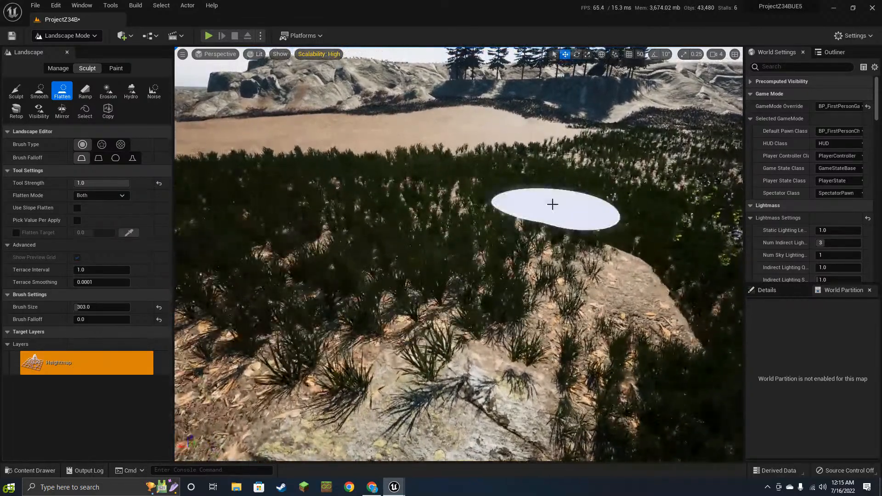
key(ctrl+z)
mouse_move(615, 270)
right_down()
mouse_move(621, 265)
mouse_move(601, 274)
right_up()
mouse_move(421, 266)
right_down()
mouse_move(434, 271)
mouse_move(414, 267)
right_up()
right_drag(524, 265, 515, 266)
- Return to Foliage mode and erase a strip of grass clumps along the edge of the rock
click(77, 37)
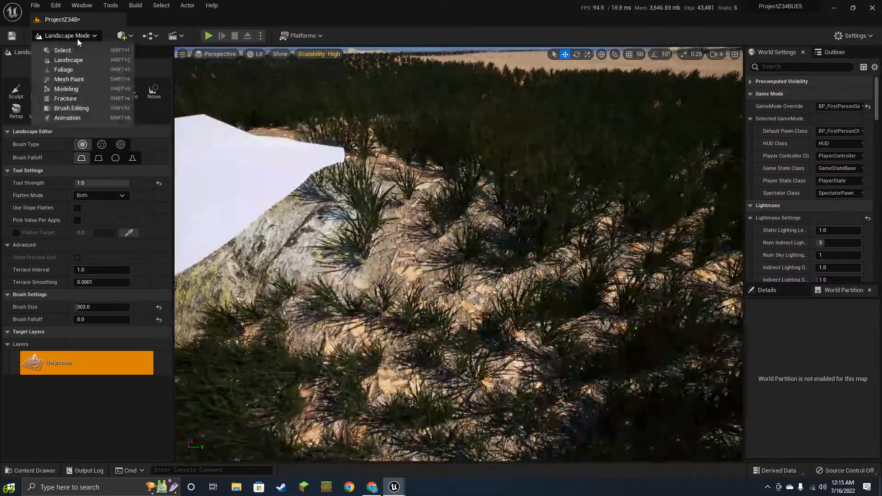
click(86, 70)
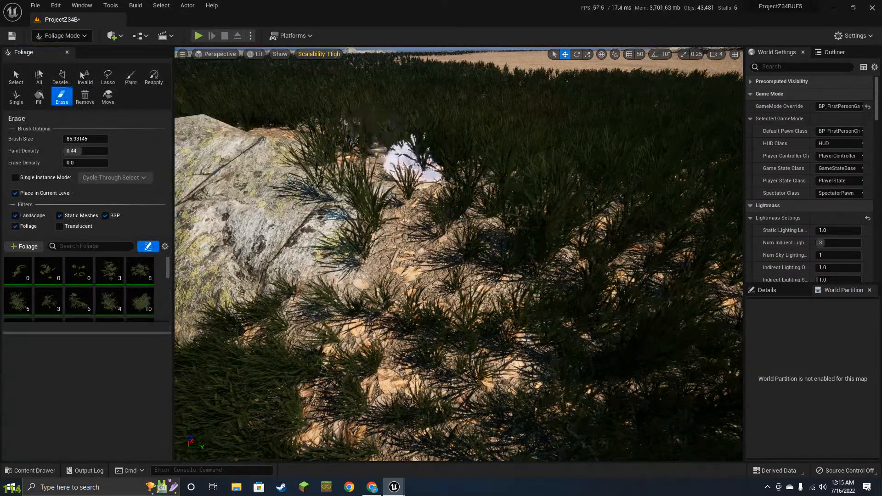
mouse_move(411, 158)
mouse_down()
mouse_move(456, 190)
mouse_move(483, 230)
mouse_move(424, 142)
mouse_move(539, 197)
mouse_up()
- Enlarge the foliage brush to about 217 and erase the dense grass on the slope beside the rock
key(bracketright)
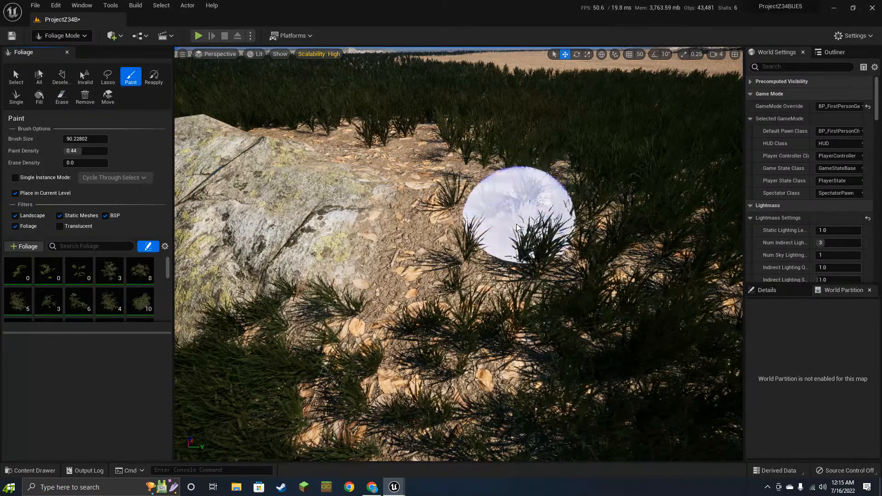
key(bracketright)
key(bracketright)
key(bracketright)
key(bracketright)
key(bracketright)
key(bracketright)
key(bracketright)
key(bracketright)
key(bracketright)
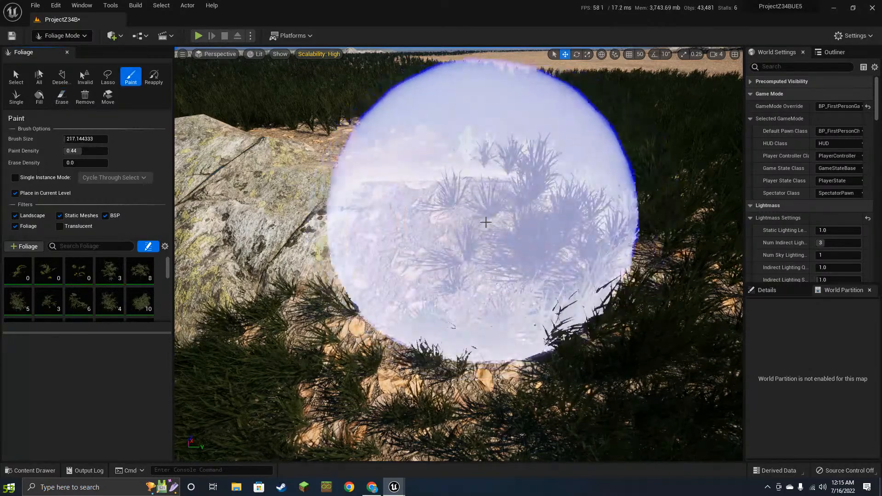
mouse_move(486, 223)
shift+mouse_down()
mouse_move(517, 192)
mouse_move(516, 153)
mouse_move(471, 181)
mouse_move(538, 164)
mouse_move(445, 181)
mouse_move(277, 130)
mouse_move(344, 137)
mouse_move(493, 225)
shift+mouse_up()
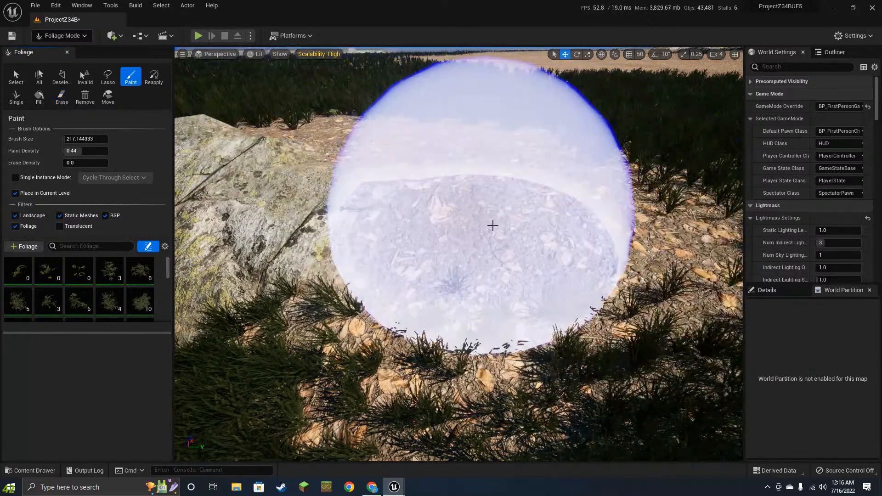
- Erase more grass clumps across the ground farther out from the rock
key(s)
right_drag(492, 225, 492, 226)
mouse_move(526, 230)
shift+mouse_down()
mouse_move(508, 266)
mouse_move(509, 245)
mouse_move(489, 236)
mouse_move(635, 216)
mouse_move(593, 226)
shift+mouse_up()
mouse_move(587, 227)
right_down()
mouse_move(673, 154)
mouse_move(749, 179)
mouse_move(850, 188)
mouse_move(827, 167)
mouse_move(818, 172)
mouse_move(841, 177)
mouse_move(804, 189)
mouse_move(864, 170)
mouse_move(754, 198)
mouse_move(689, 191)
mouse_move(685, 175)
mouse_move(694, 196)
right_up()
key(w)
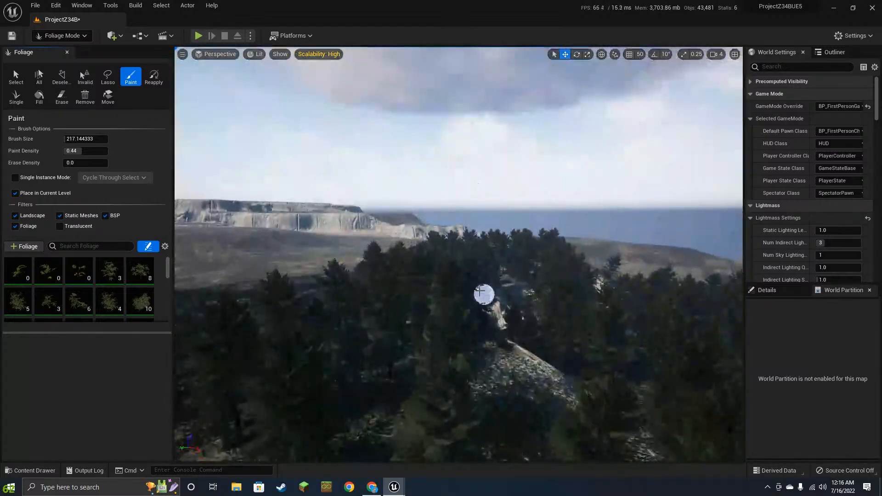
- Raise the viewport camera speed to 6 for flying over the forest
mouse_move(484, 294)
right_down()
mouse_move(501, 321)
mouse_move(653, 295)
right_up()
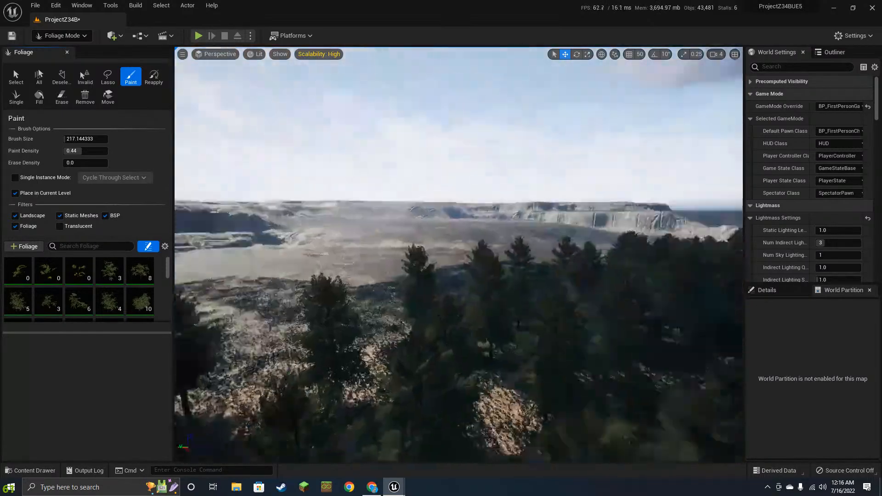
right_drag(459, 255, 514, 258)
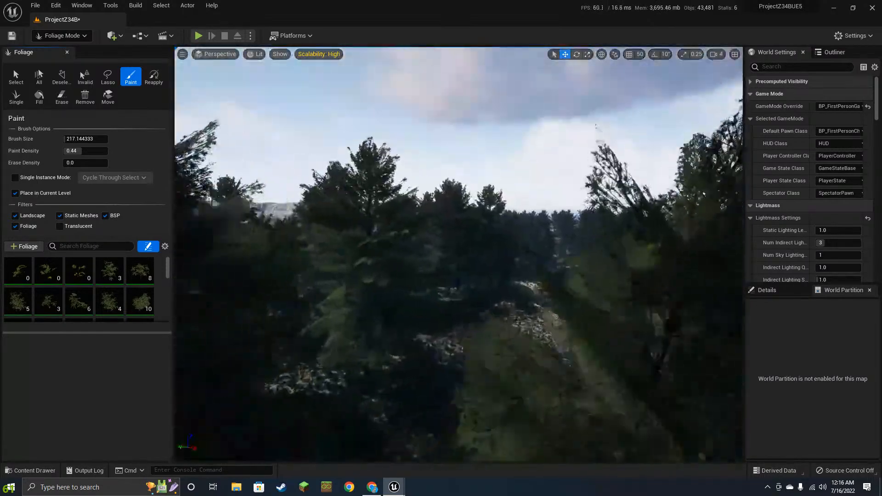
right_drag(460, 255, 400, 255)
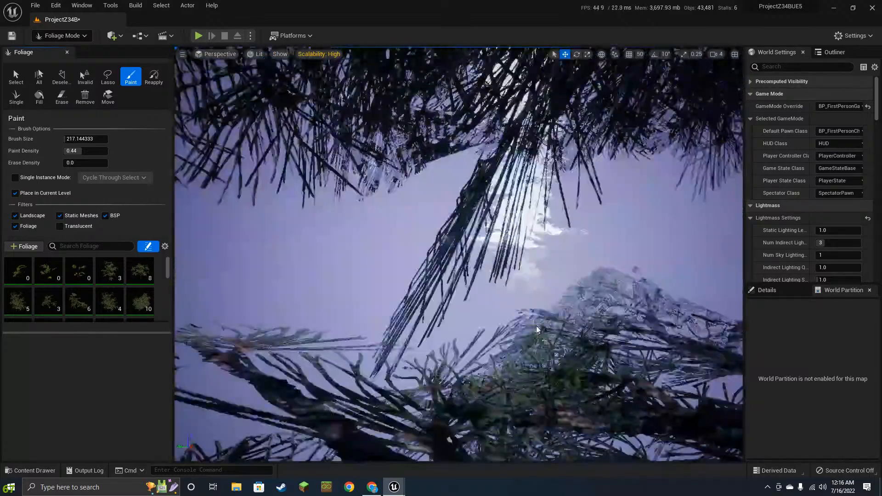
scroll(536, 330, up, 10)
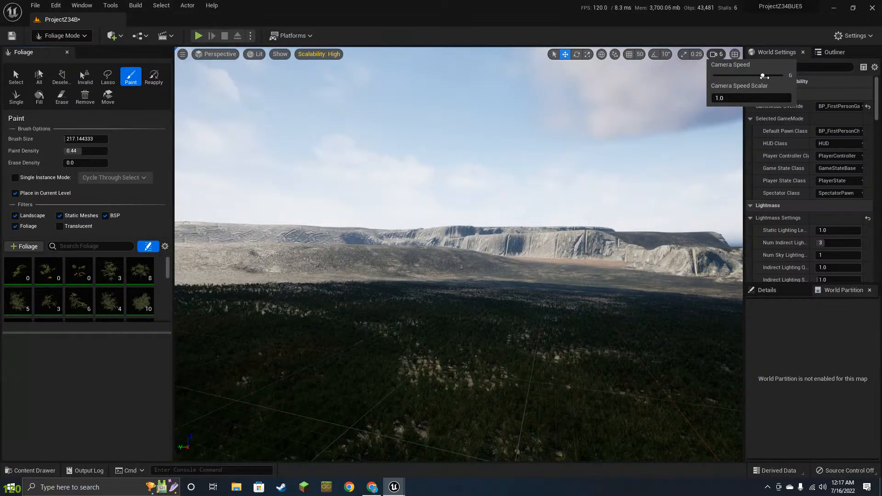
right_drag(619, 141, 564, 253)
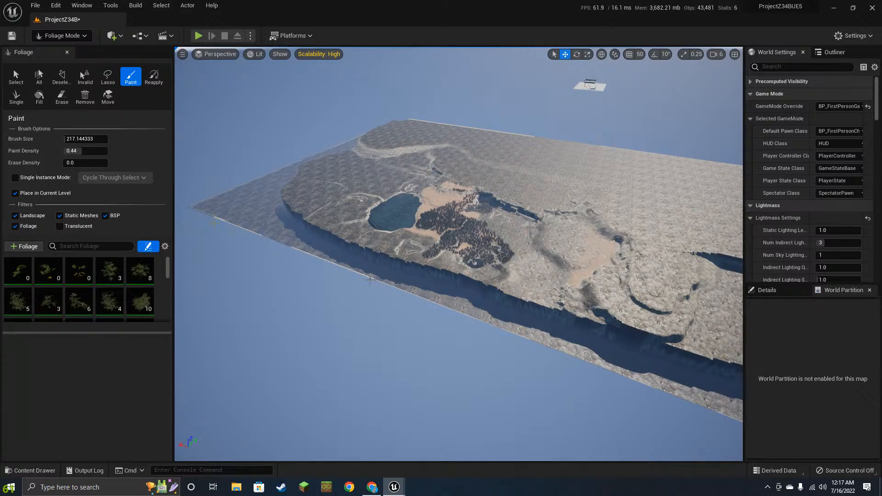
- Examine the whole landscape from above, including the lake, the forest, the river channels and the empty plain
right_drag(498, 309, 519, 309)
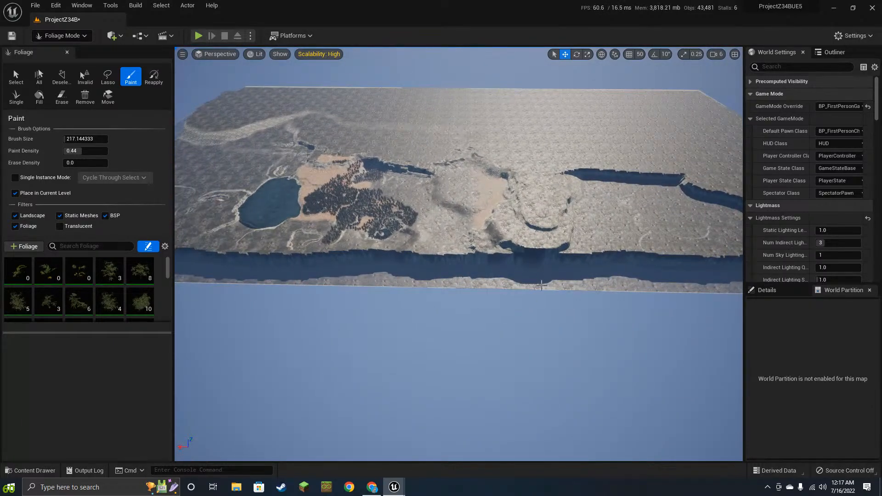
right_drag(618, 282, 434, 175)
right_drag(432, 263, 464, 239)
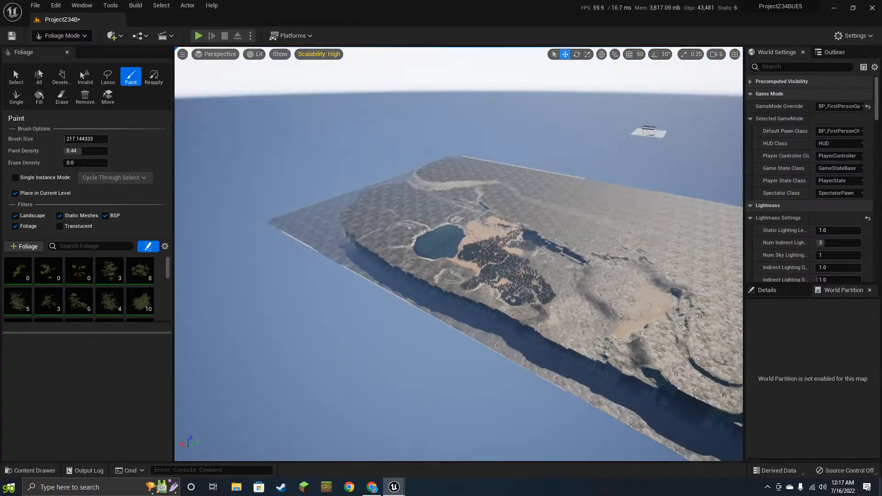
right_drag(413, 181, 491, 196)
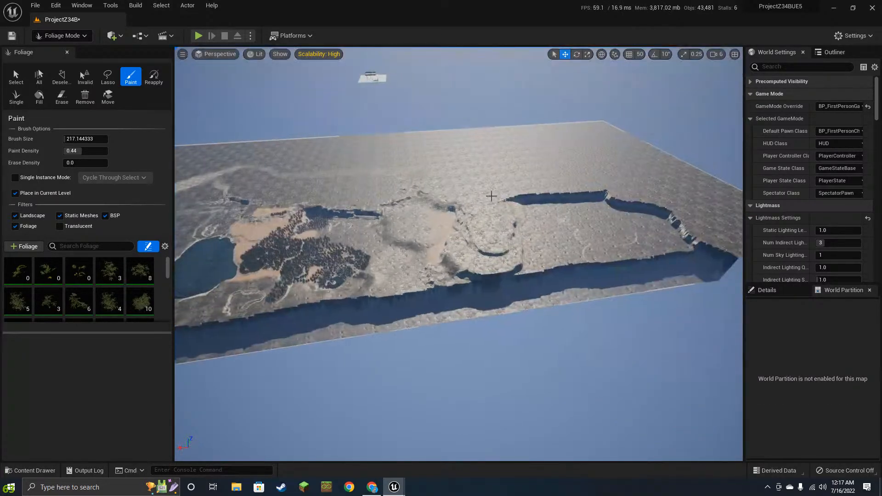
right_drag(459, 253, 390, 228)
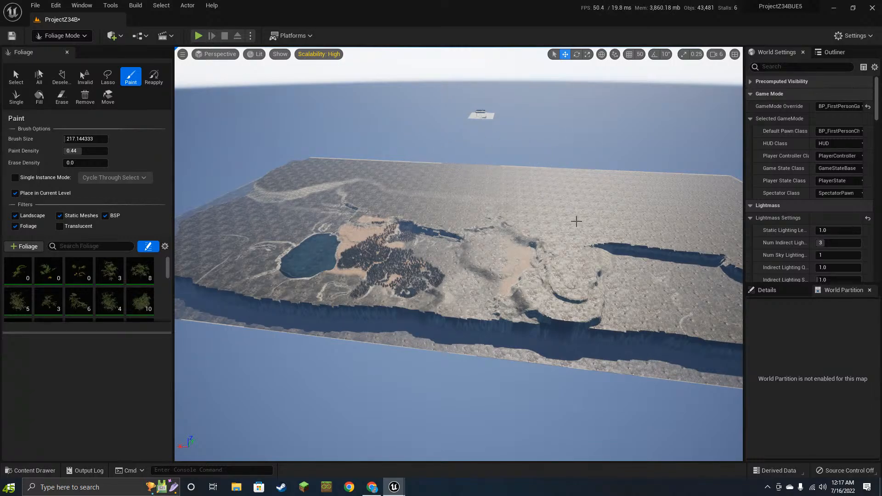
right_drag(577, 222, 442, 260)
key(d)
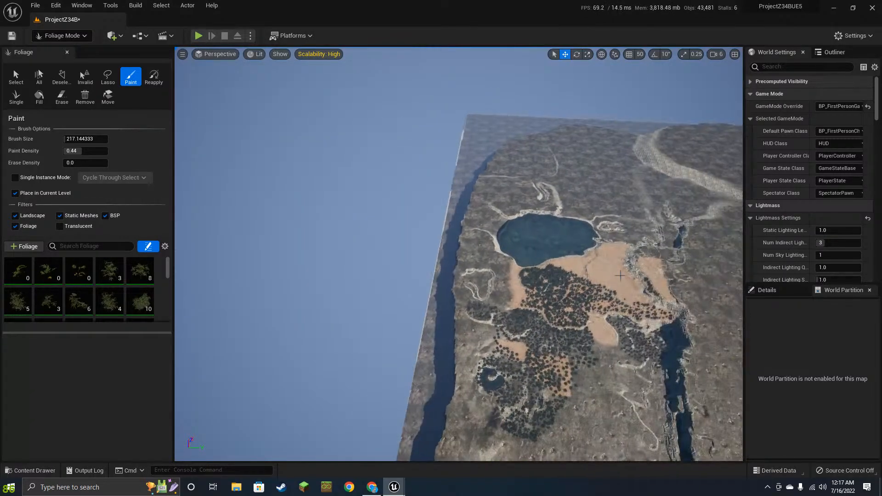
right_drag(620, 276, 638, 216)
key(w)
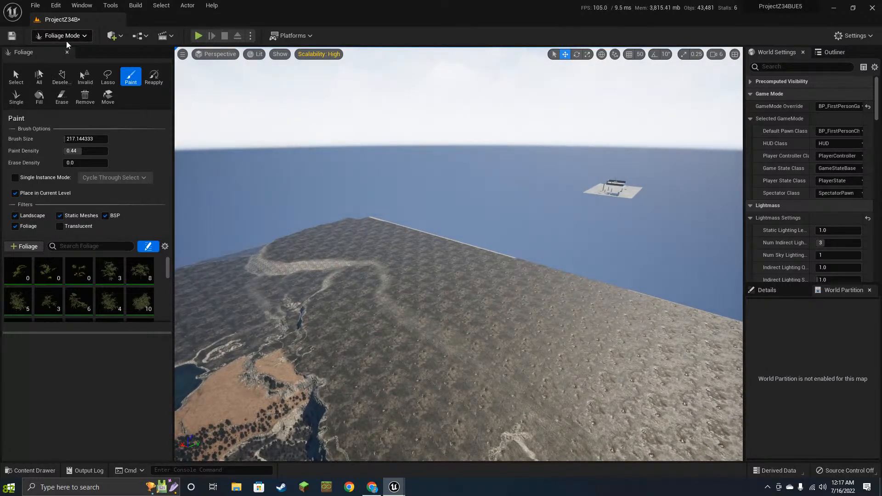
- In Landscape mode, enlarge the Sculpt brush to 8192 and raise a rocky ridge on the empty plain beyond the lake
click(66, 37)
click(80, 59)
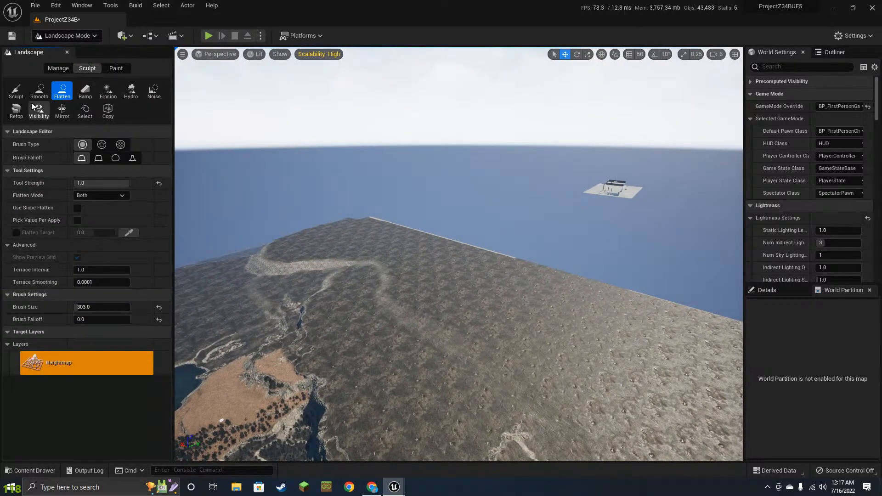
click(16, 91)
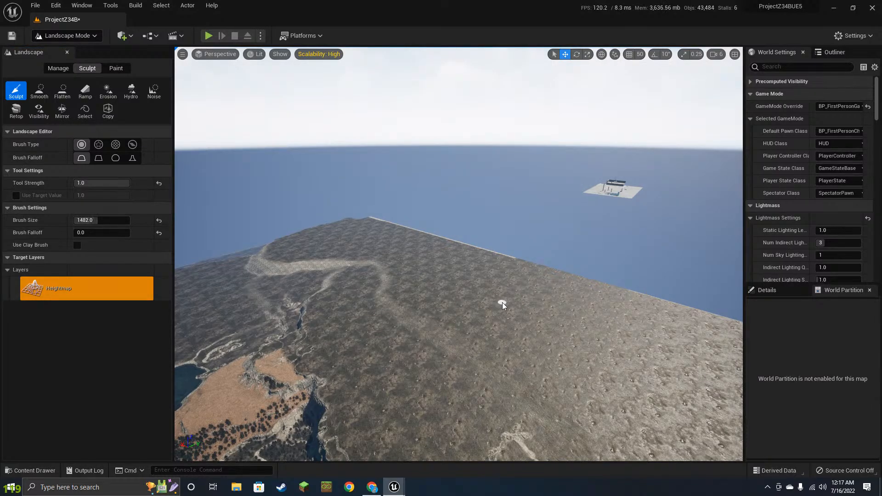
key(bracketright)
key(bracketright)
key(bracketright)
key(bracketright)
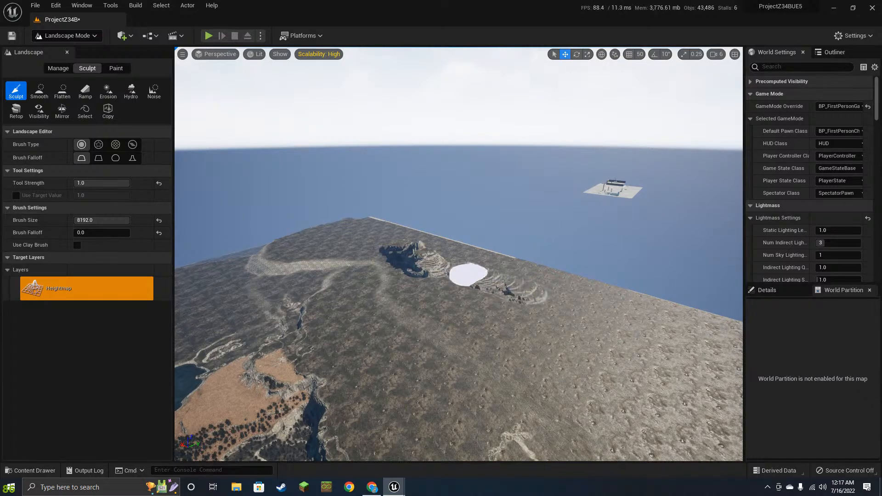
drag(544, 297, 560, 333)
- Extend the ridge with more tall sculpted peaks across the empty plain
key(d)
right_drag(560, 332, 563, 327)
right_drag(546, 282, 514, 322)
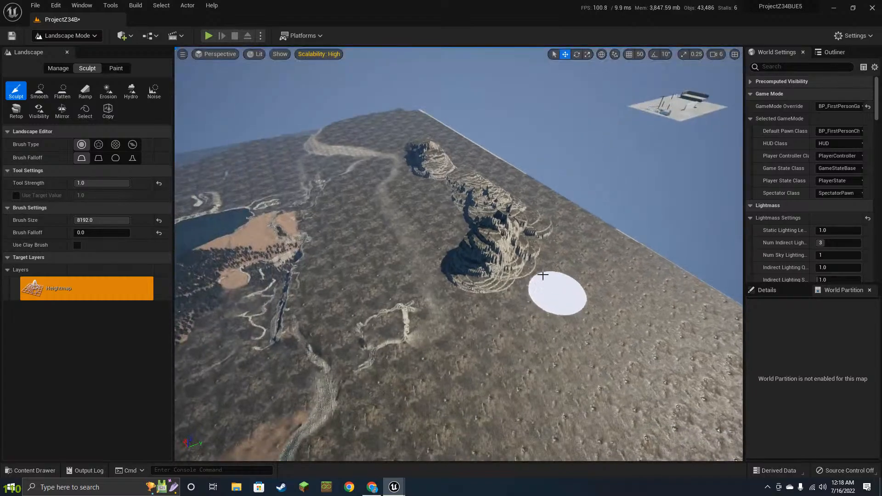
mouse_move(551, 287)
mouse_down()
mouse_move(520, 276)
mouse_move(660, 388)
mouse_move(649, 413)
mouse_move(589, 287)
mouse_up()
right_drag(589, 286, 443, 298)
mouse_move(443, 297)
mouse_down()
mouse_move(540, 344)
mouse_move(534, 291)
mouse_up()
mouse_move(534, 291)
right_down()
mouse_move(395, 294)
mouse_move(565, 310)
right_up()
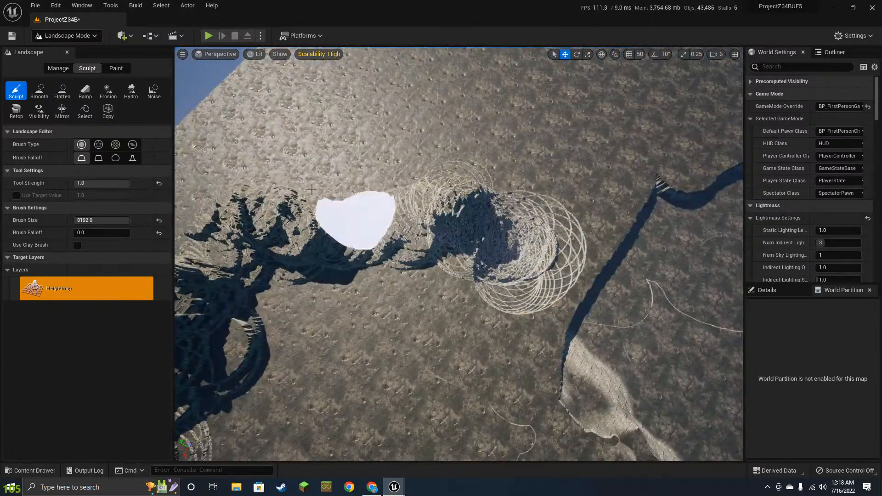
- Flatten the far end of the sculpted mountain range with the 8192 brush
click(61, 92)
mouse_move(559, 207)
mouse_down()
mouse_move(557, 247)
mouse_move(528, 246)
mouse_move(495, 167)
mouse_move(443, 145)
mouse_move(286, 229)
mouse_move(252, 217)
mouse_move(221, 230)
mouse_up()
right_drag(398, 210, 467, 160)
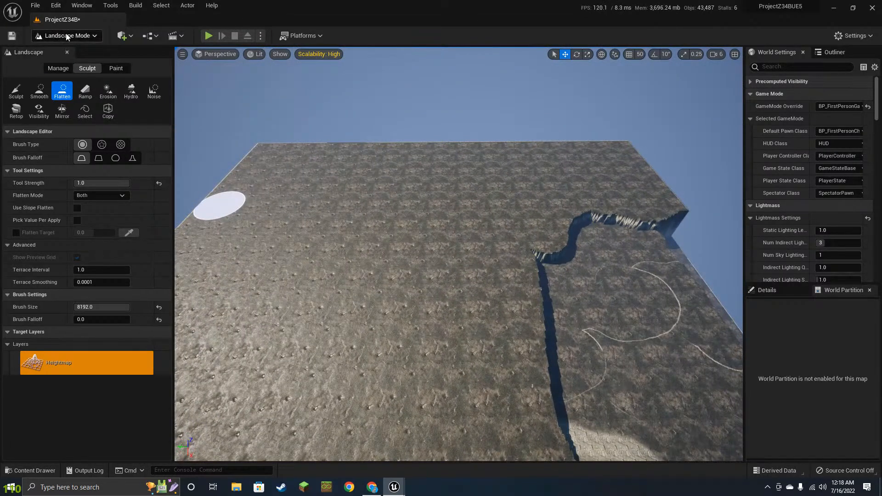
- Delete landscape components along the outer edge of the terrain beyond the mountains, using brush size 1
click(57, 69)
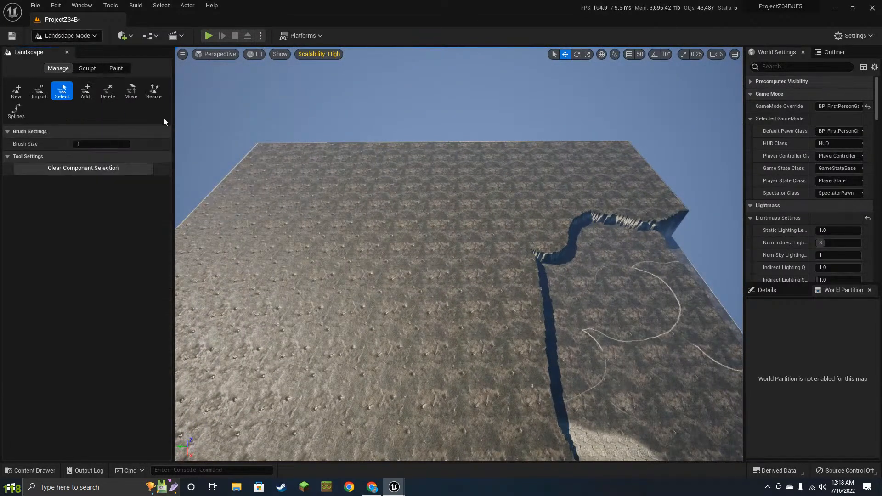
click(108, 91)
drag(318, 184, 612, 172)
right_drag(498, 221, 593, 228)
mouse_move(487, 217)
mouse_down()
mouse_move(420, 250)
mouse_move(404, 227)
mouse_move(421, 194)
mouse_up()
right_drag(422, 195, 349, 207)
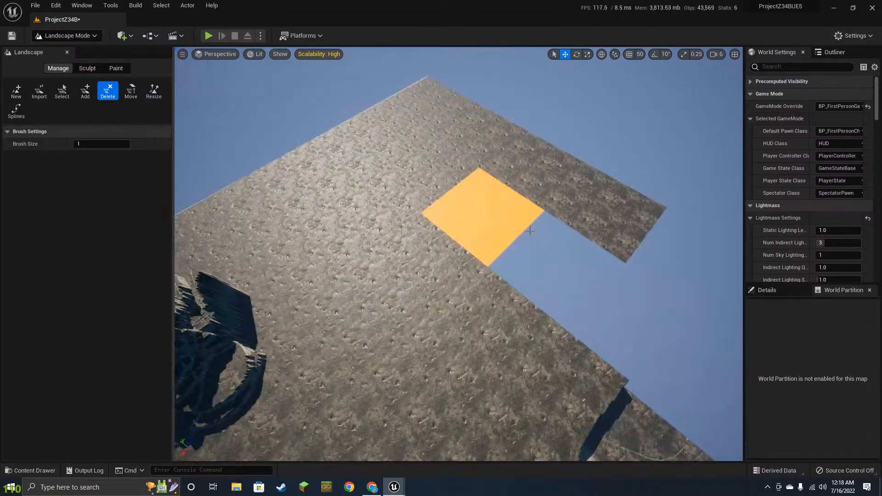
mouse_move(510, 236)
mouse_down()
mouse_move(366, 141)
mouse_move(550, 181)
mouse_move(525, 166)
mouse_move(605, 234)
mouse_up()
mouse_move(605, 234)
right_down()
mouse_move(542, 216)
mouse_move(616, 225)
right_up()
mouse_move(524, 276)
right_down()
mouse_move(601, 294)
mouse_move(512, 270)
right_up()
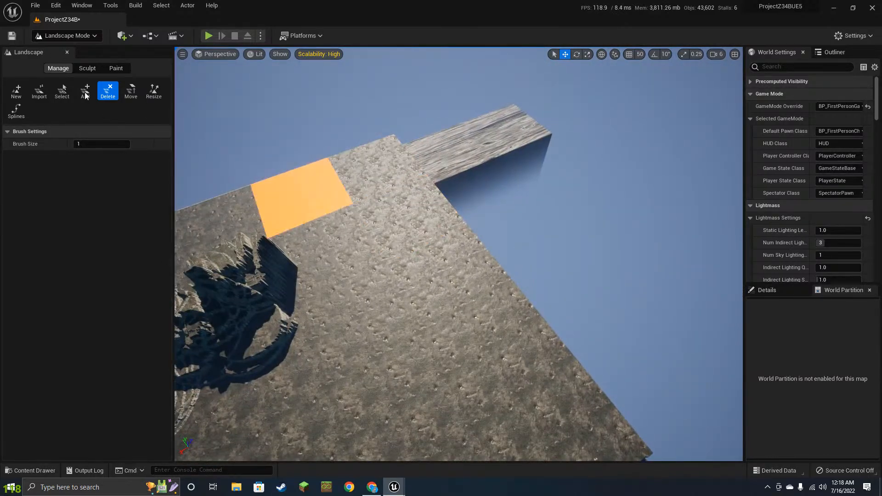
- Switch to Select mode and delete the streaked block jutting out from the landscape's corner
click(83, 39)
click(64, 50)
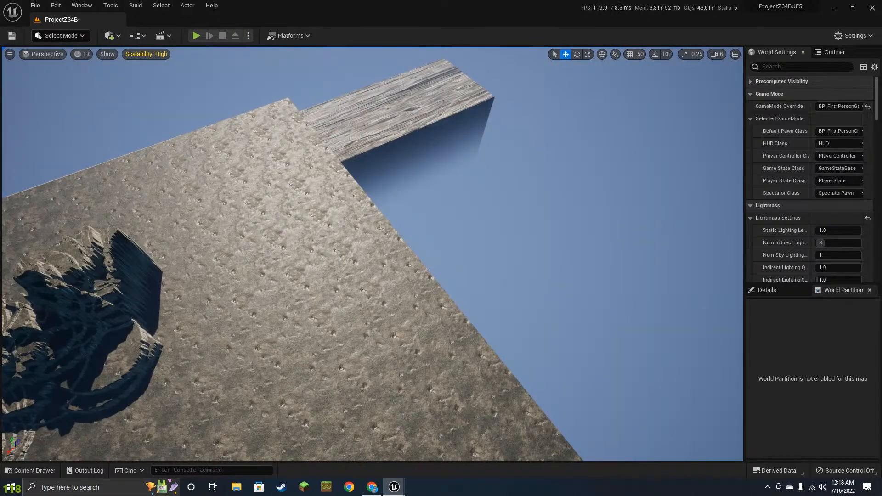
click(411, 118)
key(Delete)
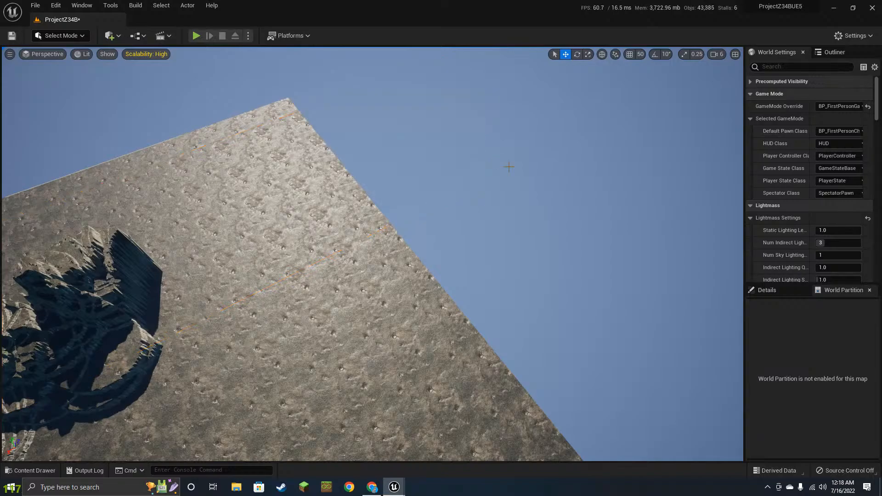
- Examine the trimmed landscape edge, the sculpted mountains and the river channels from above
right_drag(558, 211, 239, 230)
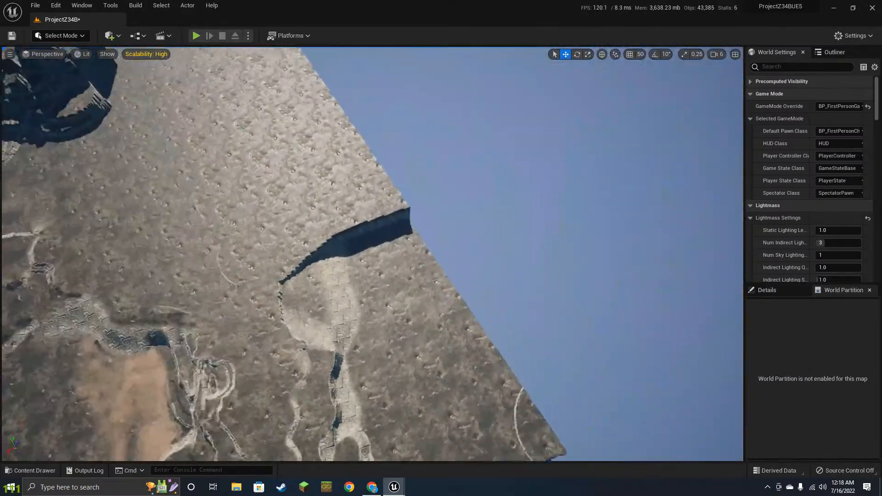
right_drag(334, 258, 459, 191)
key(a)
right_drag(459, 324, 430, 318)
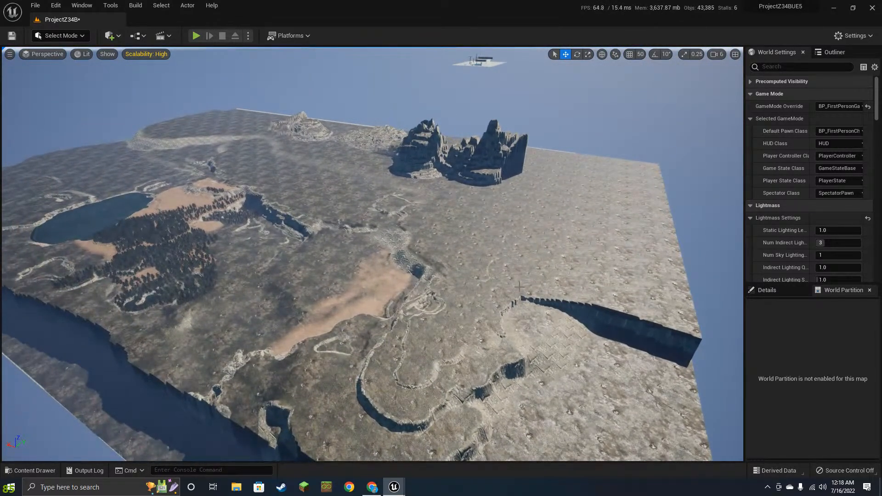
mouse_move(520, 287)
right_down()
mouse_move(547, 305)
mouse_move(519, 297)
right_up()
key(a)
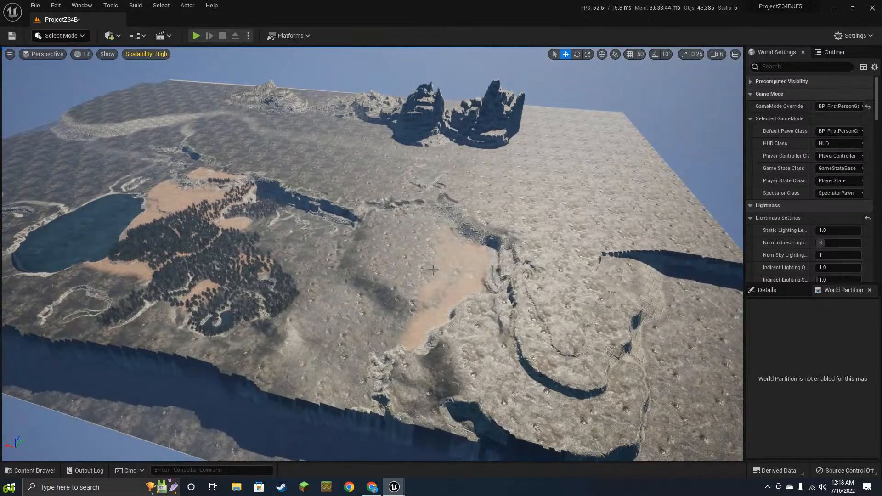
right_drag(433, 269, 462, 268)
right_drag(433, 232, 444, 232)
key(d)
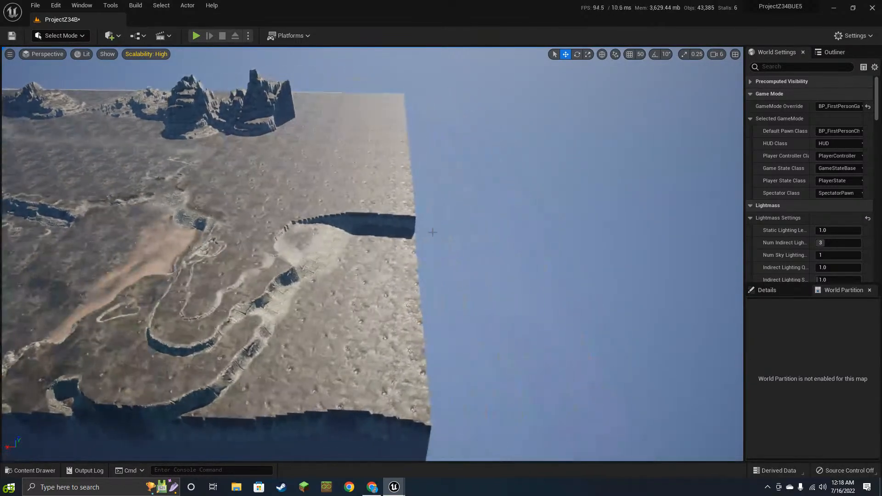
- Return to Landscape mode and delete the outer column of landscape components, from the far corner along the edge
click(381, 140)
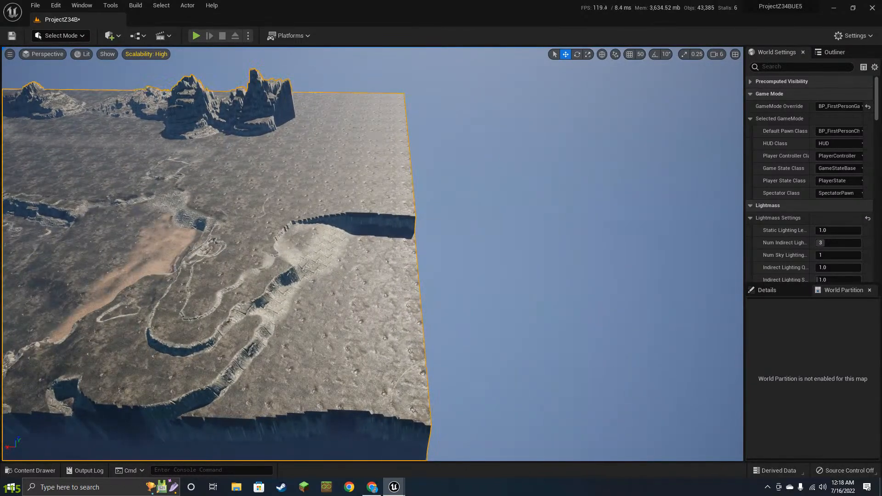
click(64, 36)
click(70, 59)
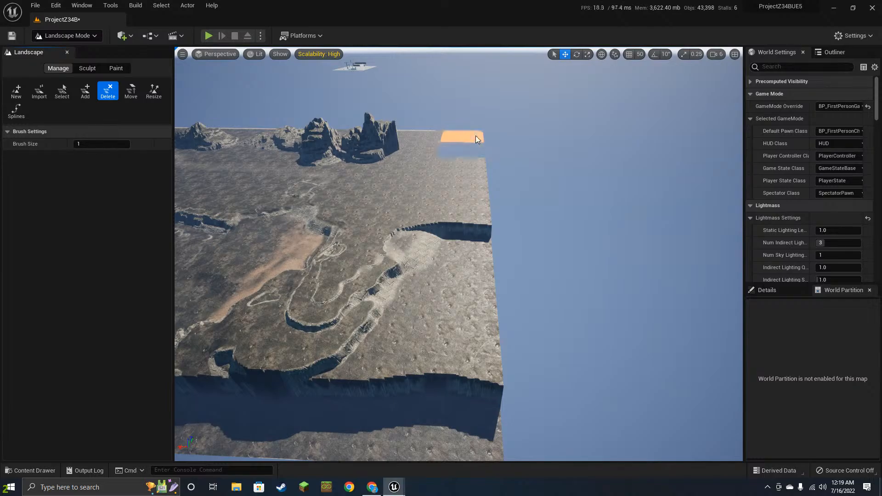
click(476, 137)
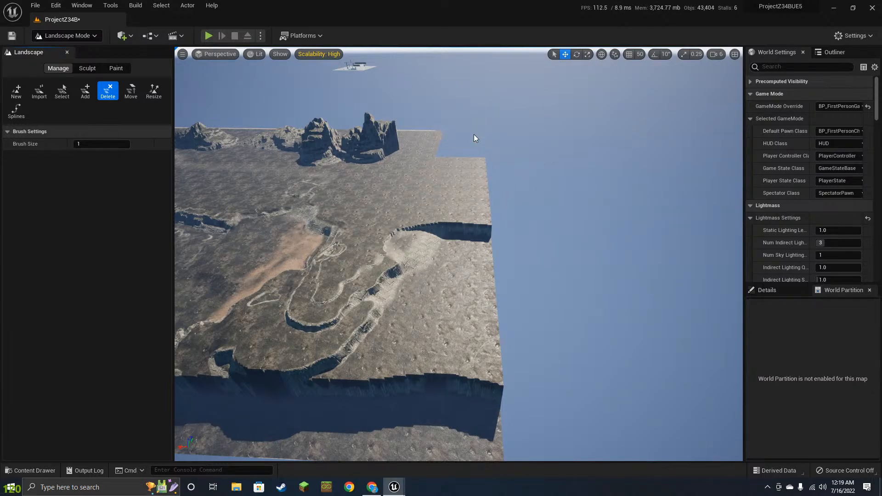
drag(476, 169, 475, 428)
right_drag(554, 290, 517, 338)
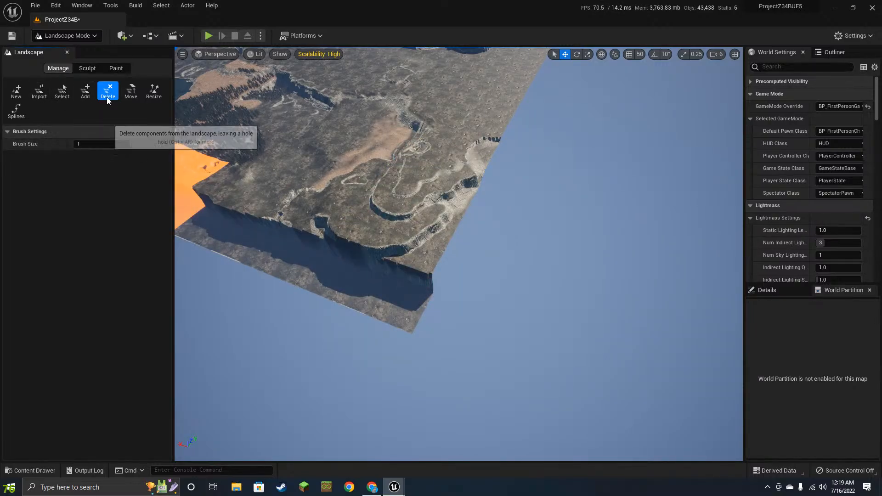
- Add new landscape components along the trimmed edge, from the near corner up to the far corner
click(18, 92)
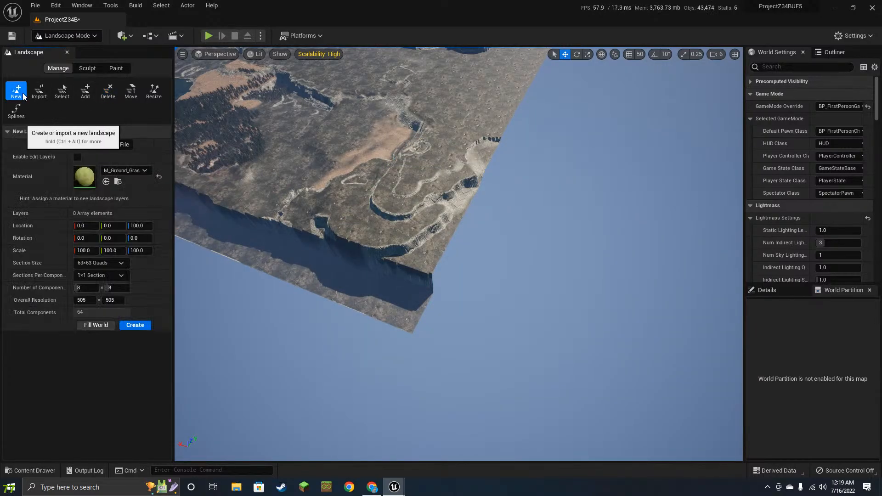
click(84, 97)
mouse_move(458, 284)
mouse_down()
mouse_move(498, 248)
mouse_move(541, 154)
mouse_up()
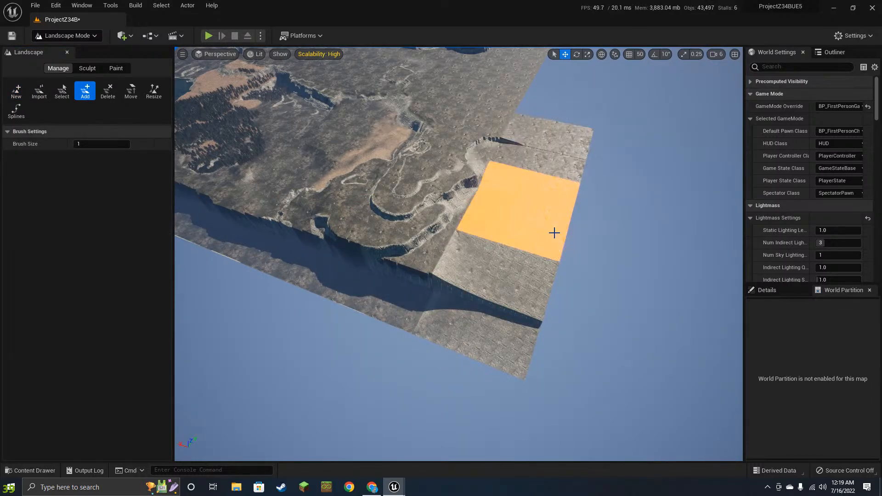
right_drag(545, 237, 652, 69)
drag(485, 180, 501, 142)
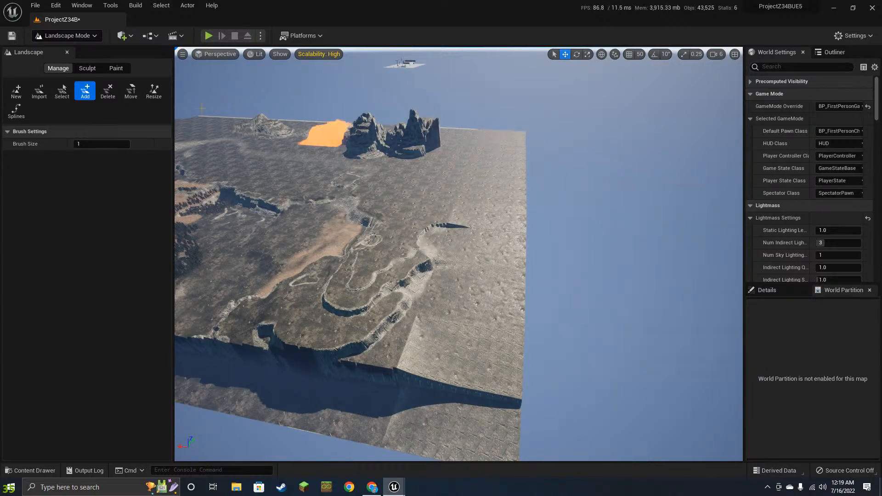
click(69, 35)
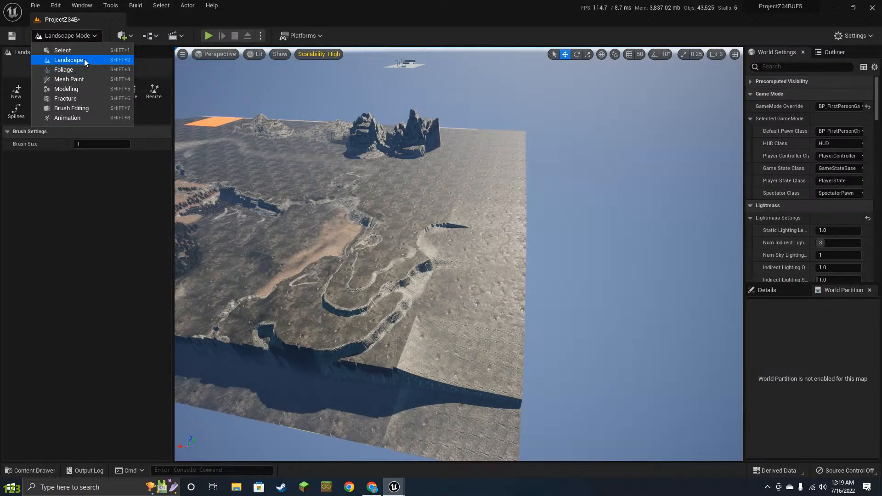
click(85, 63)
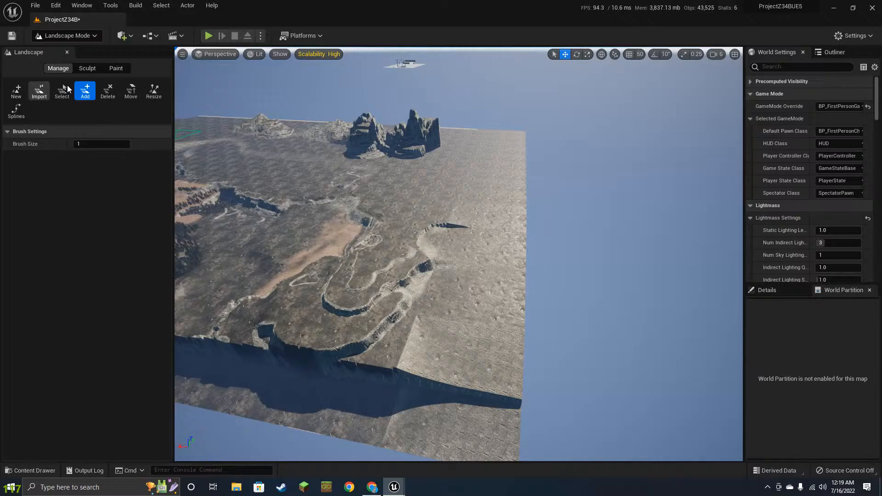
- Flatten the newly added edge components down to the level of the trench's outer bank, from the near corner toward the far end
click(96, 70)
right_drag(434, 155, 433, 220)
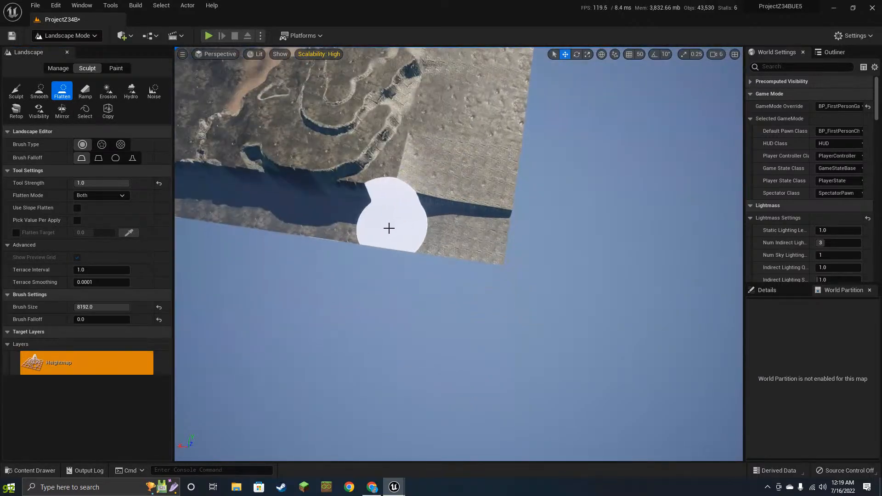
mouse_move(388, 226)
mouse_down()
mouse_move(384, 236)
mouse_move(492, 198)
mouse_move(492, 120)
mouse_move(489, 135)
mouse_up()
drag(494, 102, 499, 69)
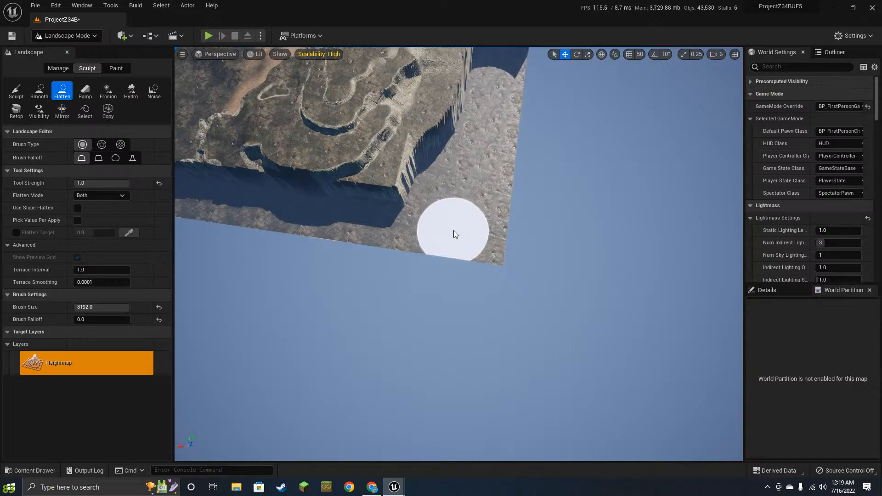
right_drag(460, 251, 478, 186)
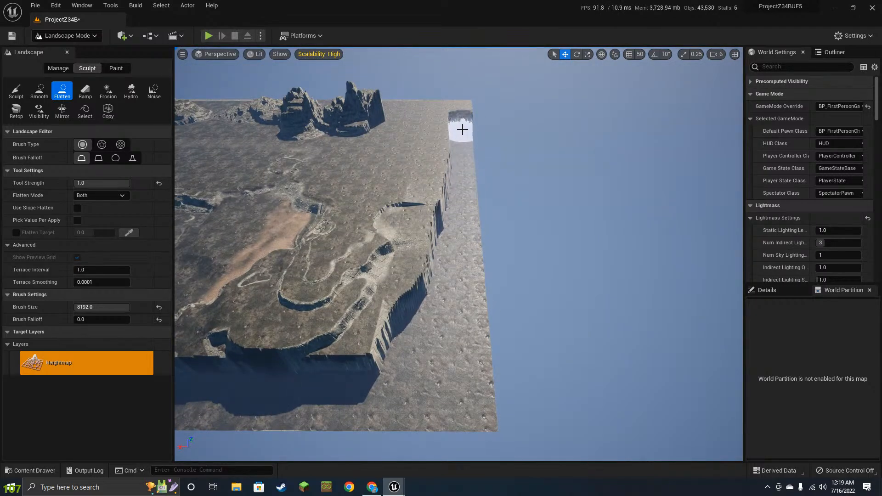
- Examine the lowered strip, the cliffs and the long trench beside the forest, ending in Select mode
right_drag(565, 210, 413, 239)
key(w)
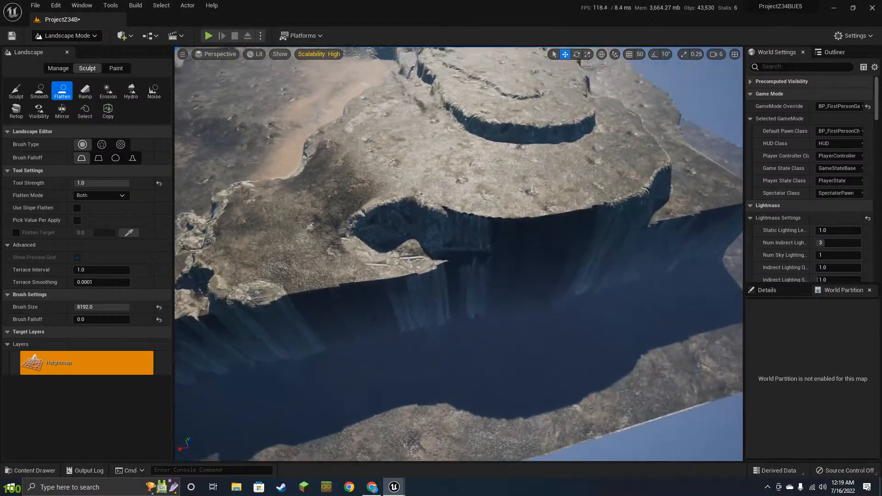
right_drag(528, 233, 545, 233)
key(d)
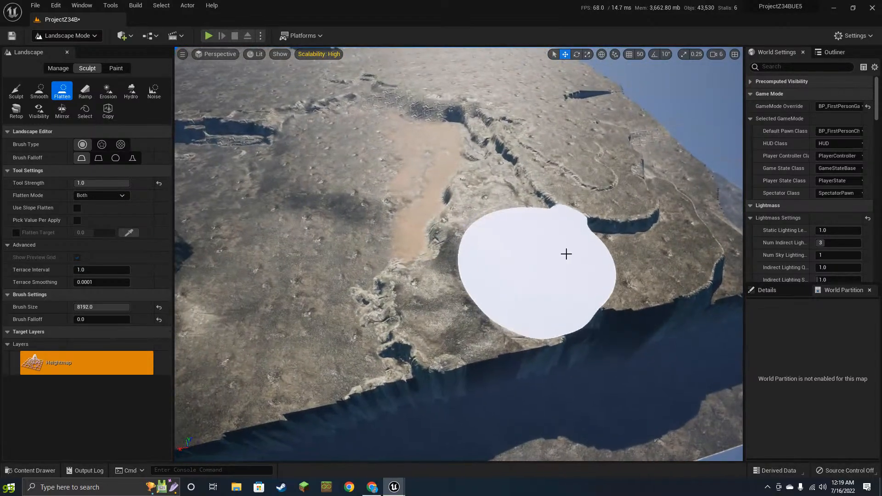
mouse_move(576, 252)
right_down()
mouse_move(561, 265)
mouse_move(558, 154)
mouse_move(508, 168)
mouse_move(598, 147)
mouse_move(556, 198)
mouse_move(593, 202)
mouse_move(491, 147)
mouse_move(340, 154)
mouse_move(296, 125)
mouse_move(455, 136)
mouse_move(469, 175)
mouse_move(489, 198)
mouse_move(491, 188)
right_up()
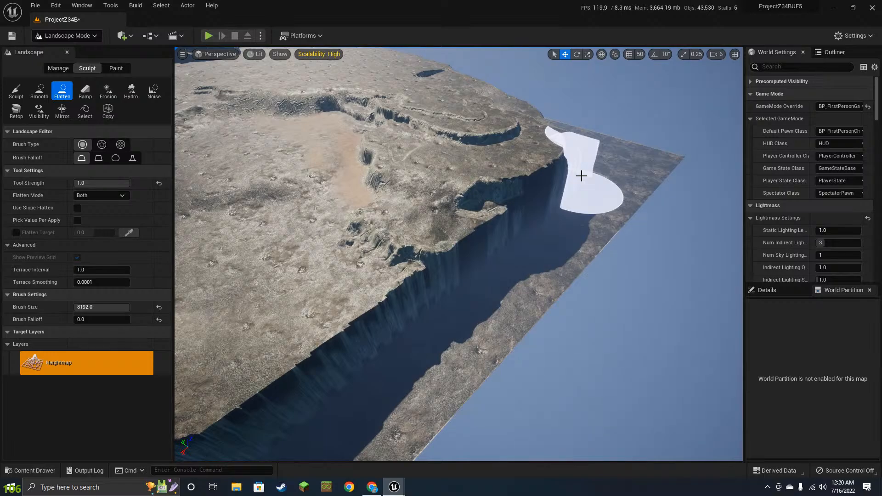
mouse_move(521, 273)
right_down()
mouse_move(540, 258)
mouse_move(535, 246)
mouse_move(522, 278)
mouse_move(405, 289)
mouse_move(453, 267)
mouse_move(520, 262)
mouse_move(501, 257)
right_up()
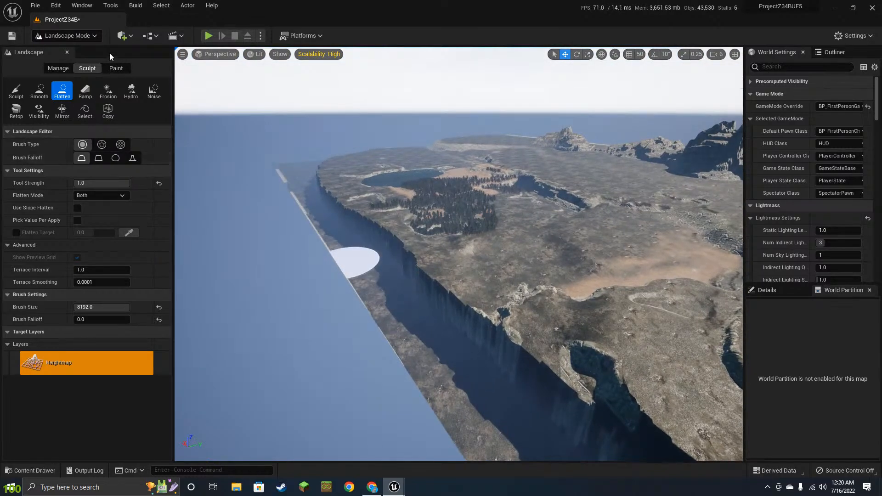
click(67, 35)
click(73, 49)
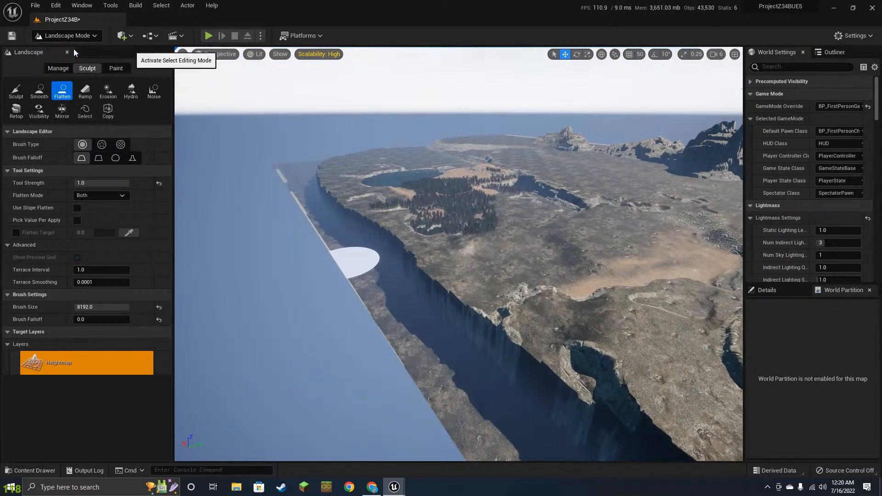
- Return to Landscape mode and add new landscape components outside the trench's outer bank at the near corner
click(76, 33)
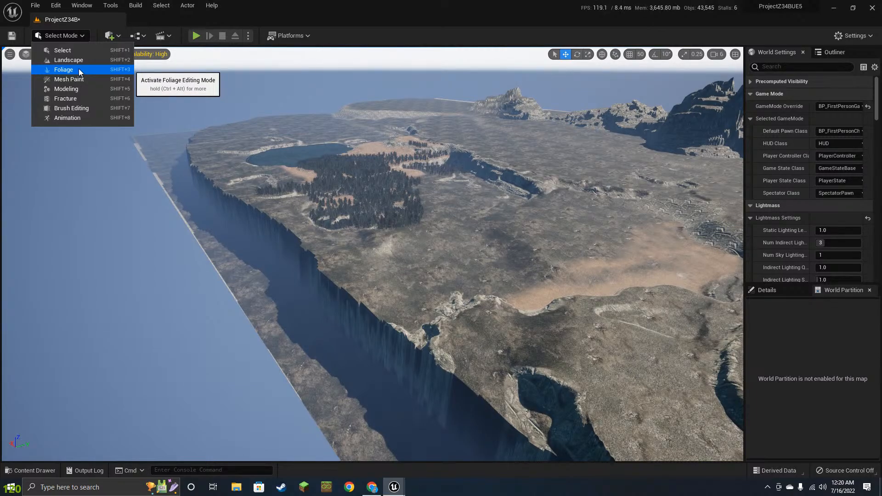
click(75, 63)
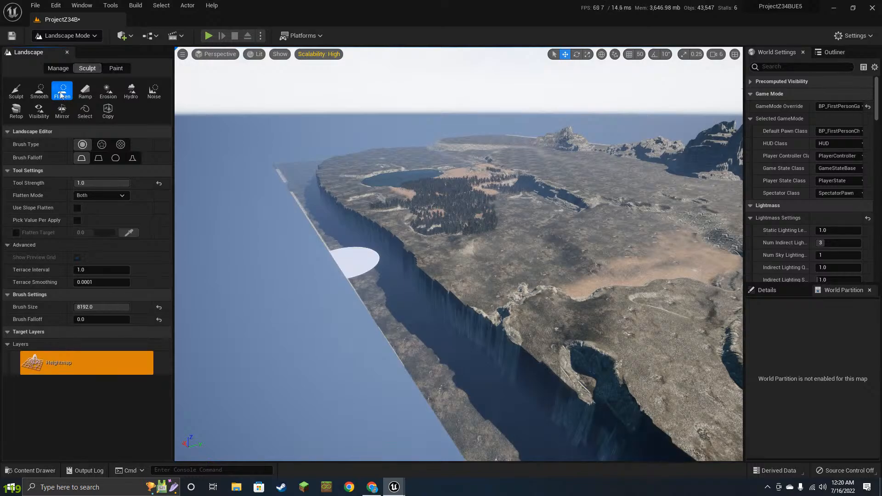
click(52, 69)
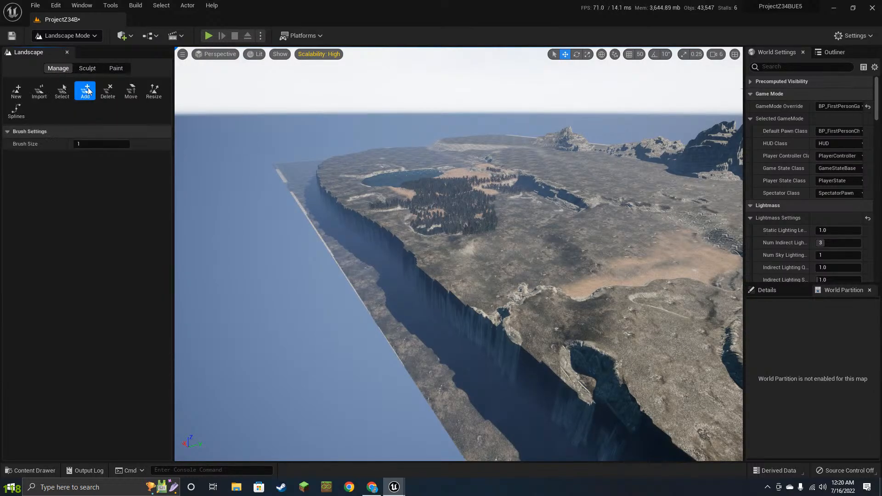
scroll(240, 142, up, 3)
right_drag(239, 142, 244, 158)
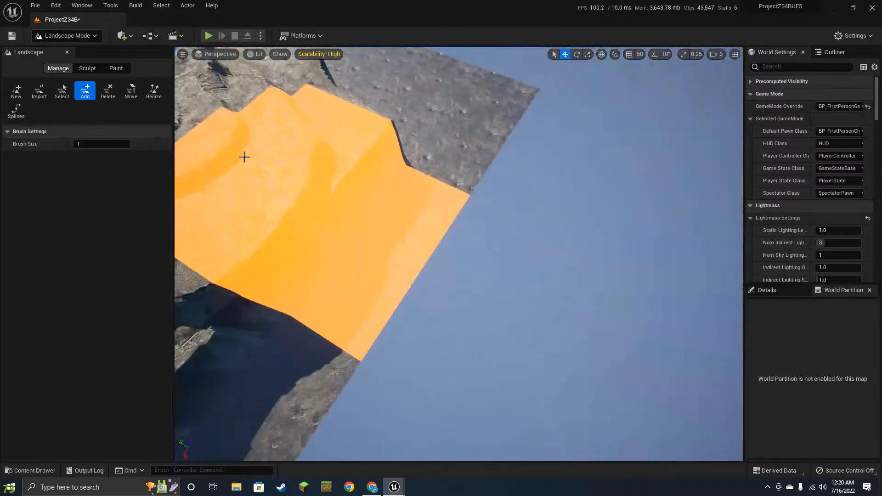
right_drag(548, 309, 552, 264)
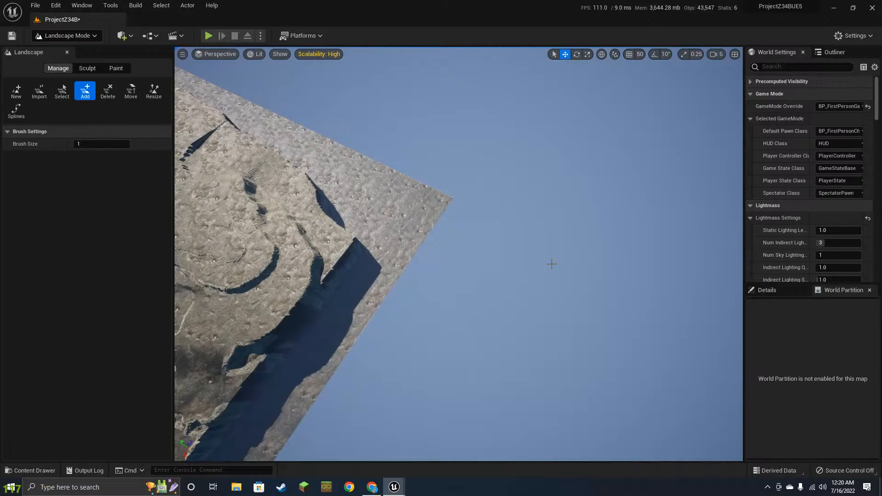
click(486, 226)
click(439, 311)
- Continue adding landscape components along the trench's outer bank to the far corner, filling the skipped gap
right_drag(455, 290, 322, 294)
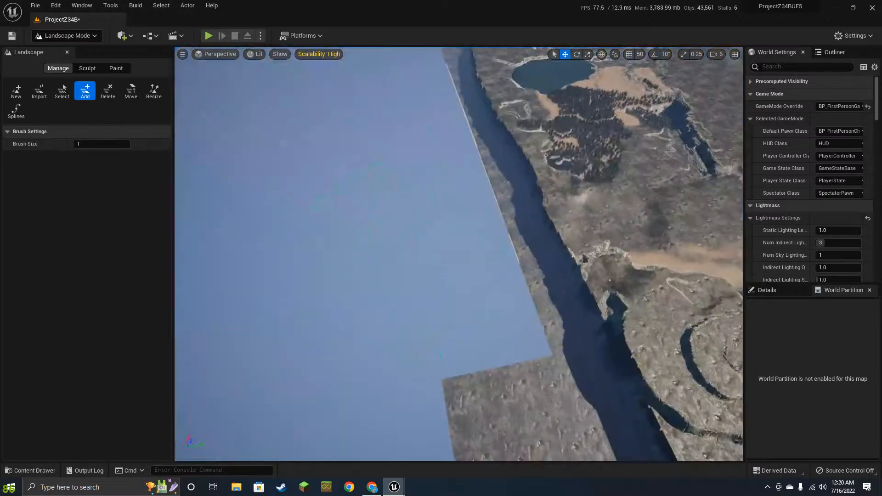
drag(450, 190, 481, 322)
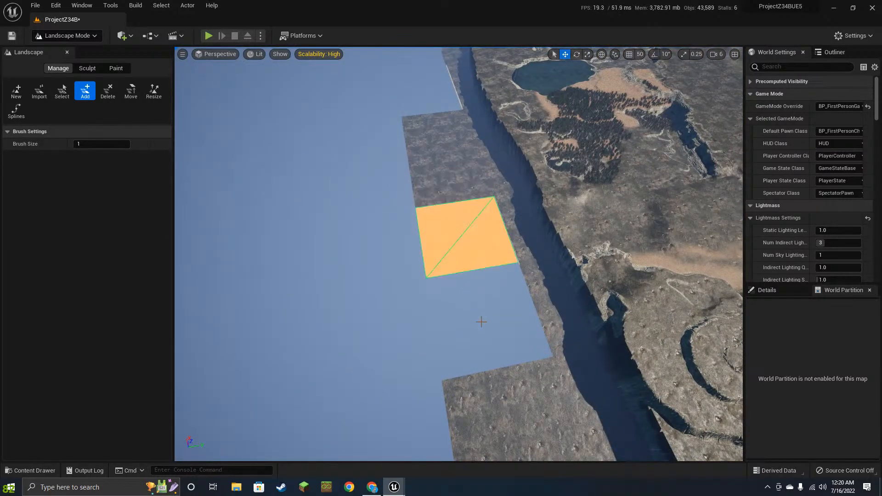
right_drag(433, 206, 432, 156)
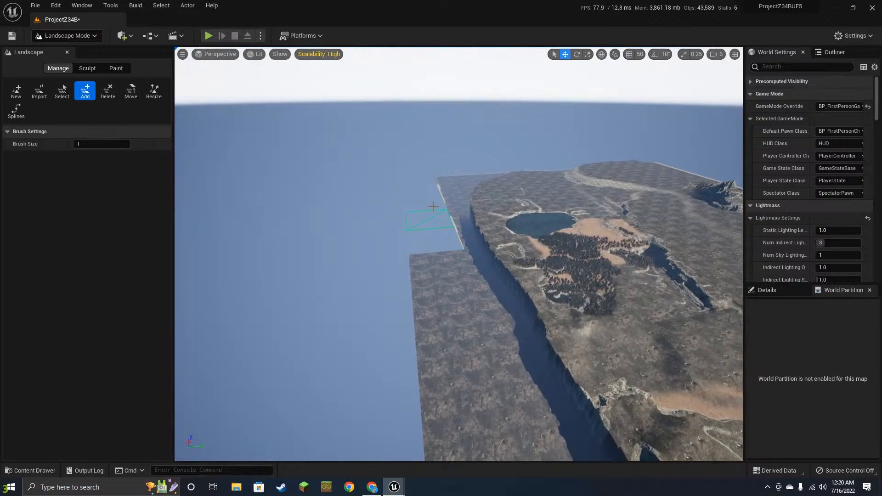
drag(428, 202, 442, 240)
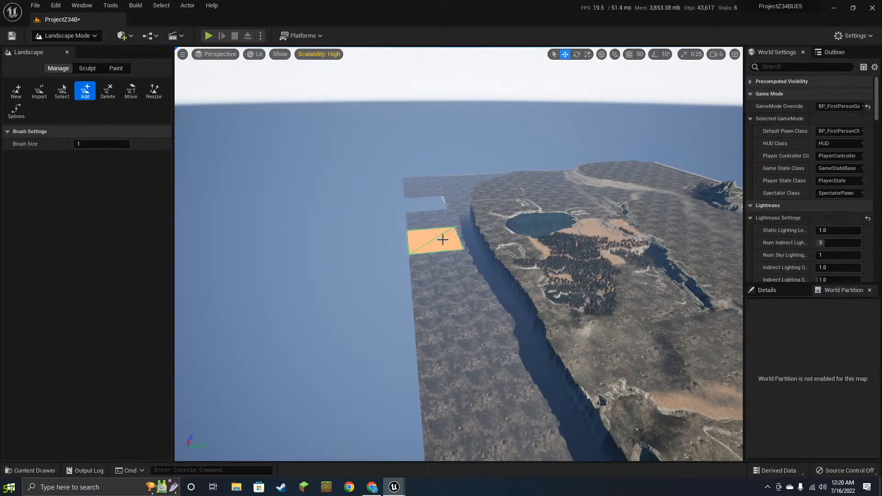
click(425, 202)
- Examine the extended landscape and the cliff corner above the trench, switching to Select mode for a clear view
right_drag(313, 216, 459, 276)
scroll(473, 309, up, 3)
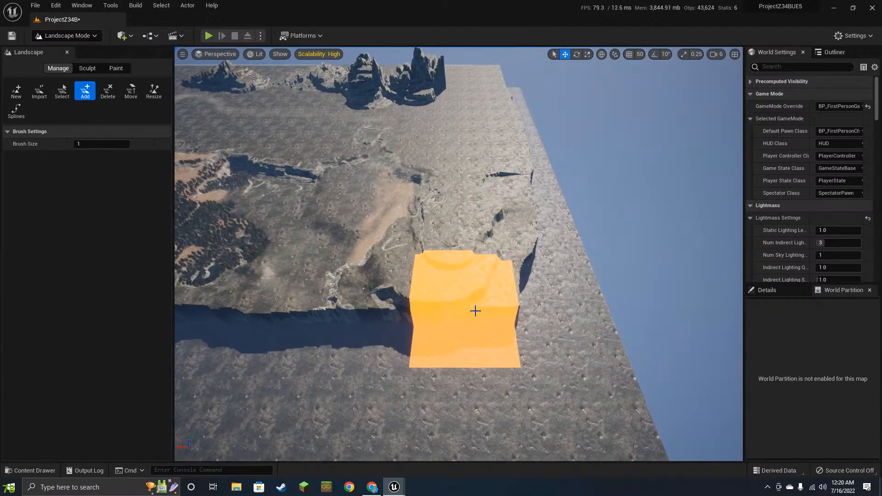
mouse_move(510, 289)
right_down()
mouse_move(467, 252)
mouse_move(511, 276)
right_up()
click(73, 37)
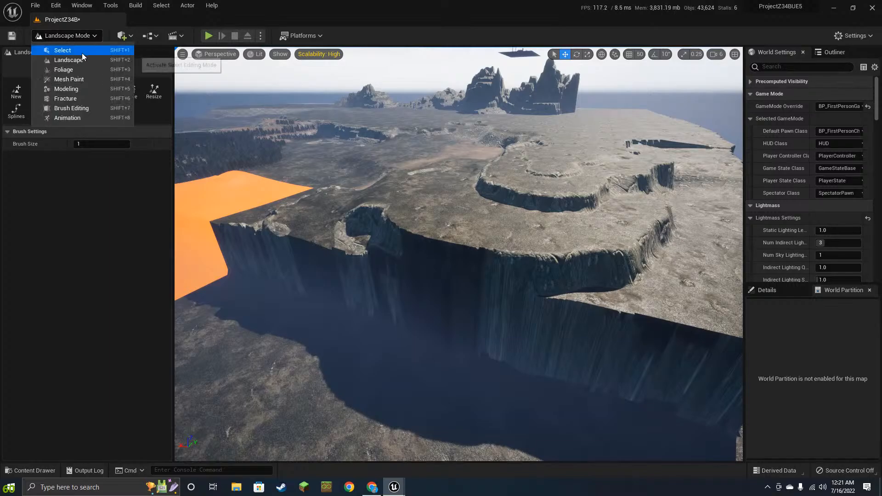
click(69, 53)
right_drag(376, 260, 409, 281)
scroll(421, 348, down, 6)
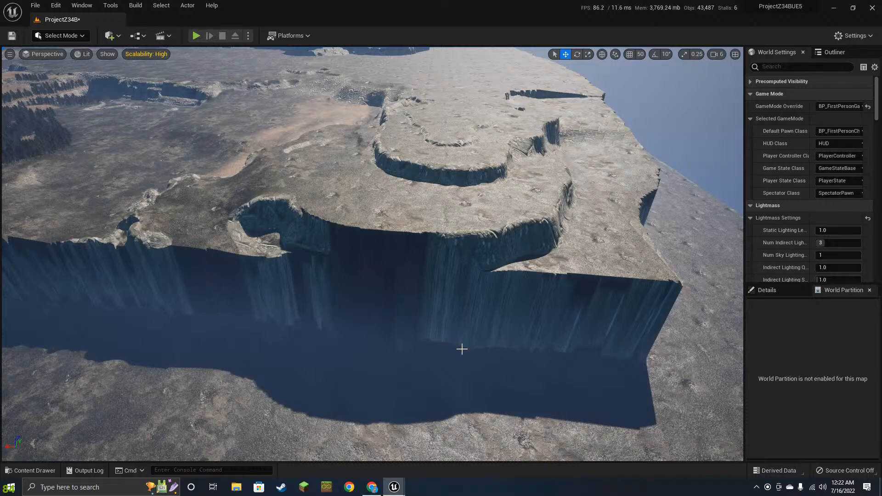
- Return to Landscape mode and activate the Sculpt tool for the cliff
click(65, 36)
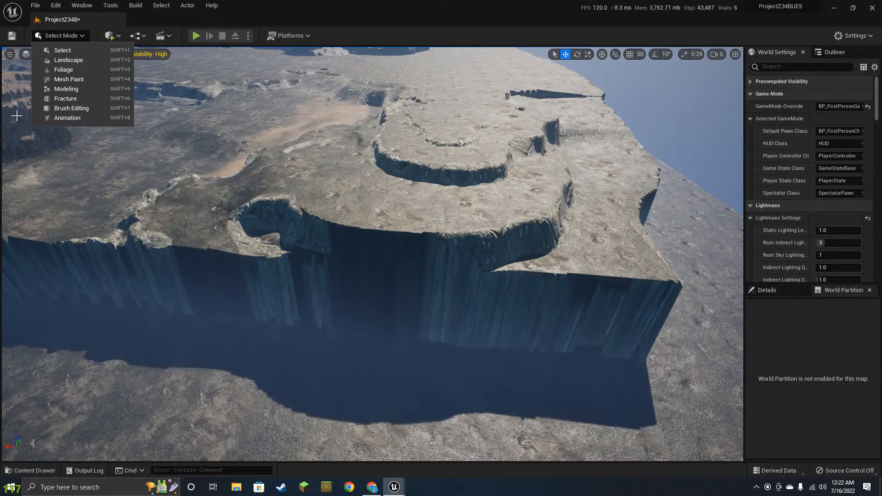
click(71, 61)
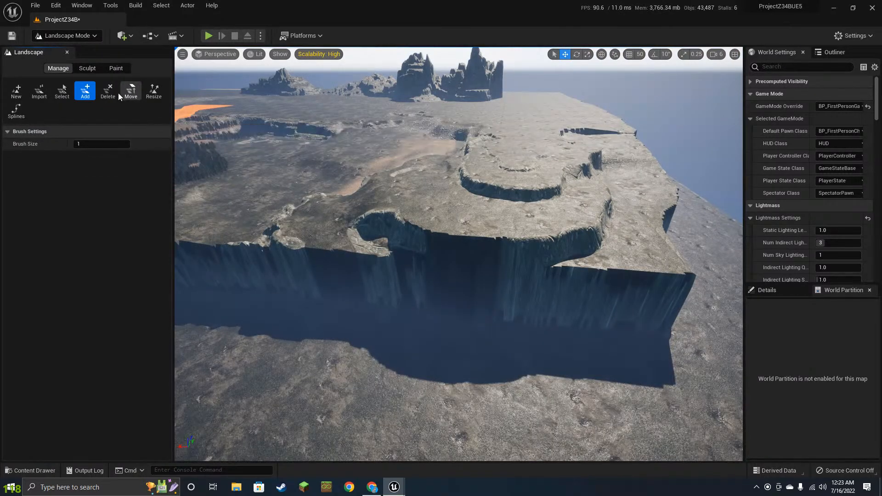
click(94, 68)
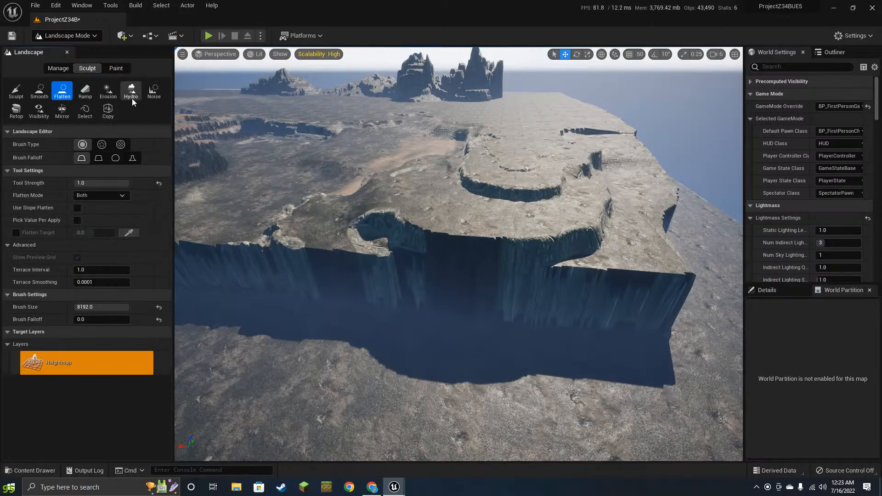
click(17, 91)
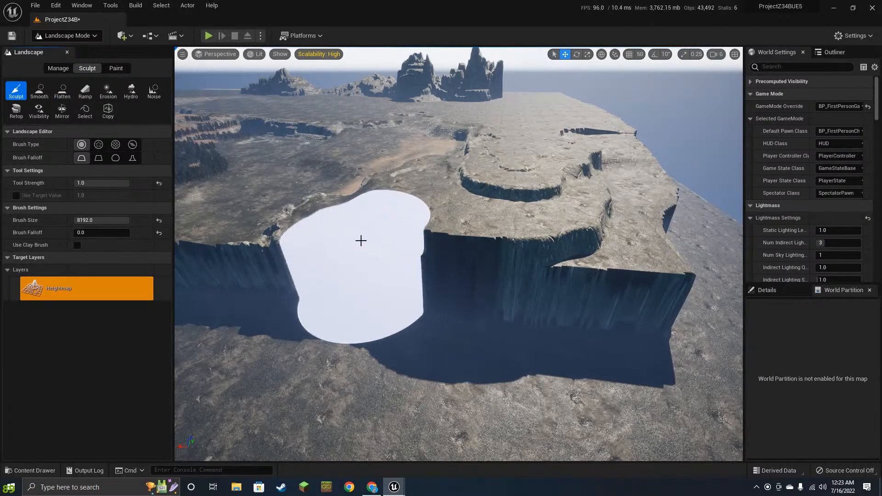
- Reduce the brush size to 1578 and sculpt the cliff rim down into a rugged ledge above the trench
key(d)
mouse_move(459, 254)
right_down()
mouse_move(497, 258)
mouse_move(425, 260)
right_up()
key(a)
key(s)
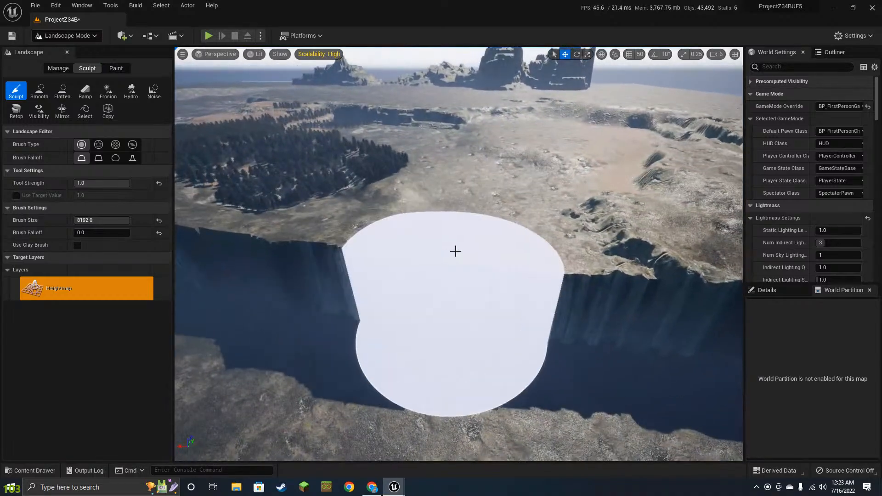
right_drag(437, 217, 515, 248)
mouse_move(593, 236)
right_down()
mouse_move(607, 229)
mouse_move(601, 217)
right_up()
key(s)
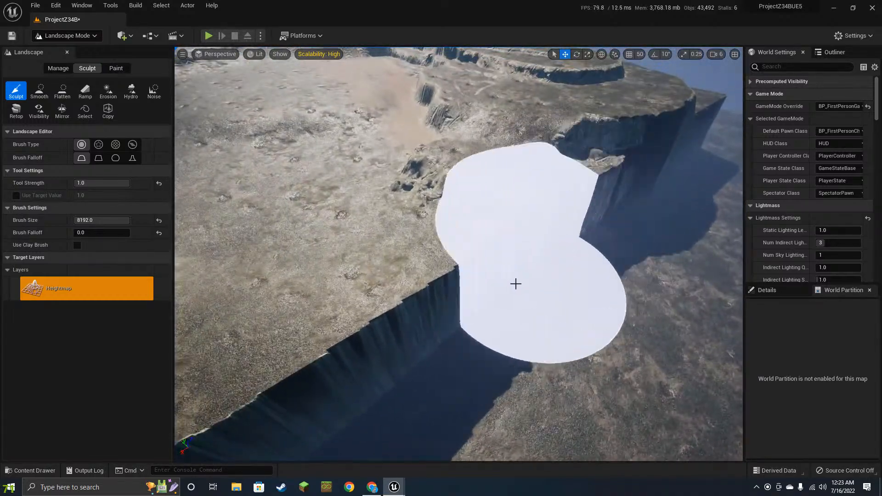
right_drag(467, 289, 448, 304)
key(bracketleft)
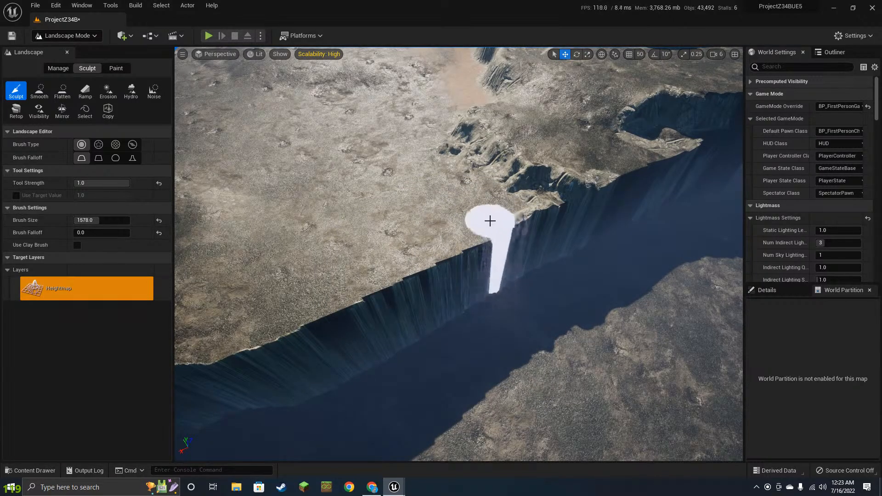
key(bracketleft)
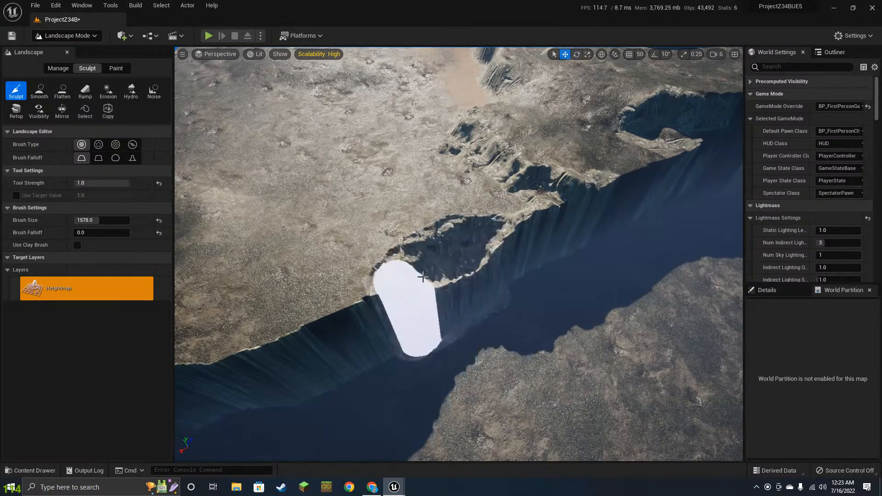
mouse_move(305, 299)
mouse_down()
mouse_move(303, 329)
mouse_move(331, 340)
mouse_move(380, 336)
mouse_move(549, 225)
mouse_move(486, 289)
mouse_up()
- Flatten parts of the cliff face below the carved ledge into stepped terraces descending to the trench floor
mouse_move(486, 289)
right_down()
mouse_move(464, 230)
mouse_move(474, 225)
mouse_move(482, 294)
right_up()
mouse_move(561, 305)
right_down()
mouse_move(501, 220)
mouse_move(561, 305)
right_up()
click(62, 90)
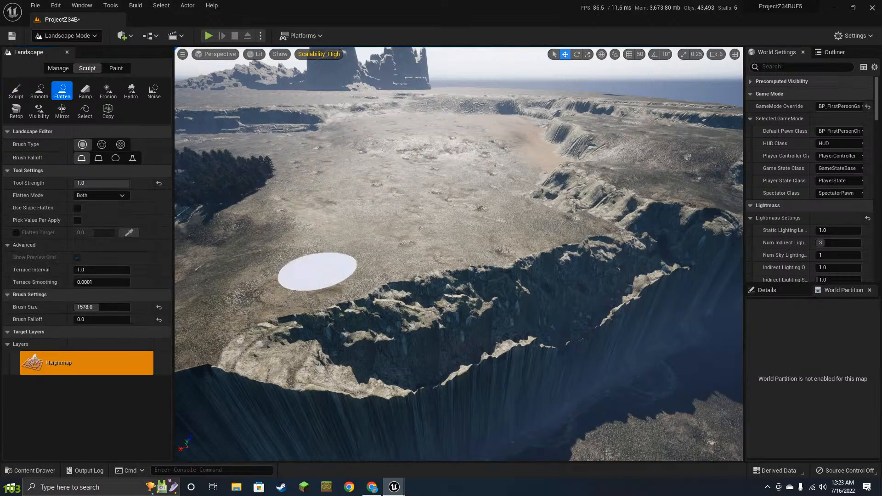
mouse_move(315, 278)
right_down()
mouse_move(471, 275)
mouse_move(475, 256)
right_up()
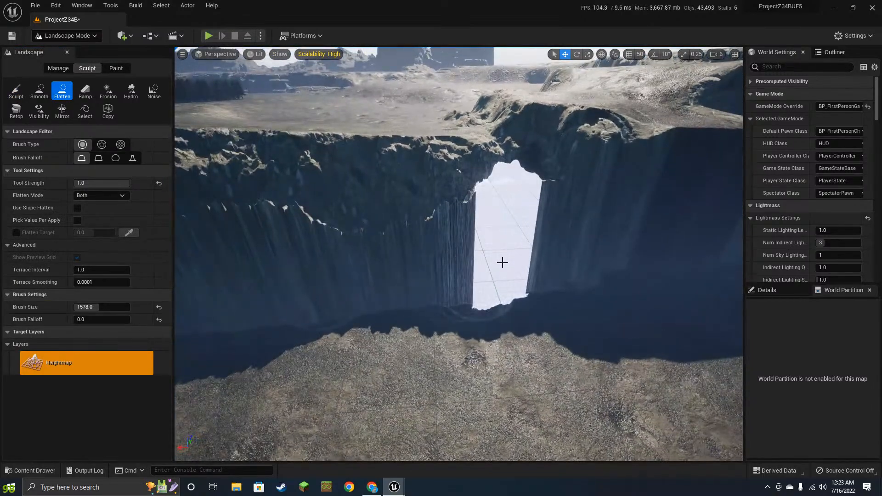
mouse_move(505, 275)
mouse_down()
mouse_move(427, 280)
mouse_move(430, 291)
mouse_move(345, 276)
mouse_move(567, 256)
mouse_move(202, 303)
mouse_move(528, 193)
mouse_move(361, 207)
mouse_move(256, 201)
mouse_move(524, 239)
mouse_move(254, 254)
mouse_move(510, 285)
mouse_move(321, 297)
mouse_move(566, 279)
mouse_up()
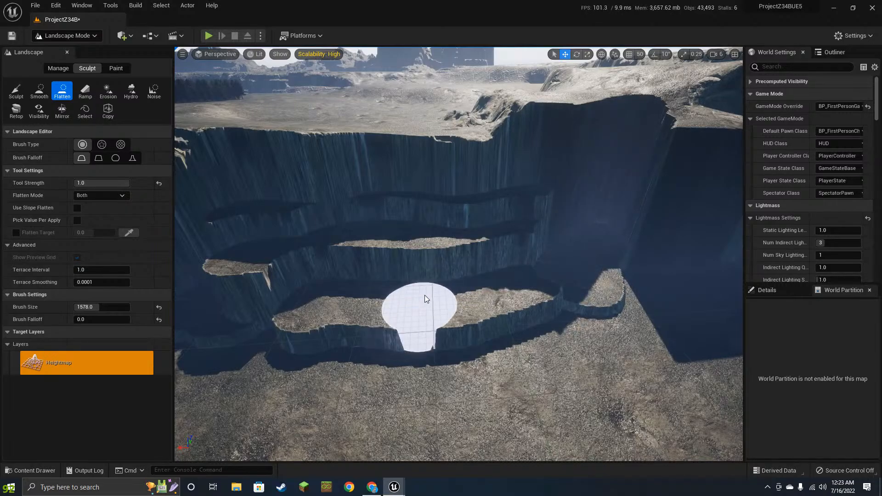
- Extend the stepped terraces with Flatten strokes along the cliff toward the forest, at several heights
key(a)
right_drag(425, 301, 407, 301)
mouse_move(560, 268)
mouse_down()
mouse_move(511, 255)
mouse_move(352, 252)
mouse_up()
drag(545, 214, 349, 203)
right_drag(478, 250, 414, 250)
drag(479, 267, 368, 247)
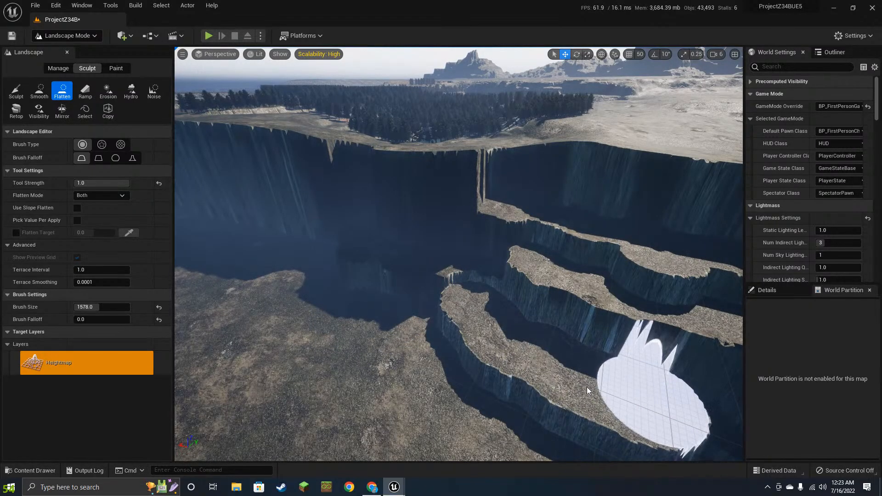
- Flatten the sections between the terraces and form a broad upper terrace just below the cliff rim
right_drag(652, 368, 741, 368)
mouse_move(404, 354)
mouse_down()
mouse_move(392, 352)
mouse_move(413, 343)
mouse_up()
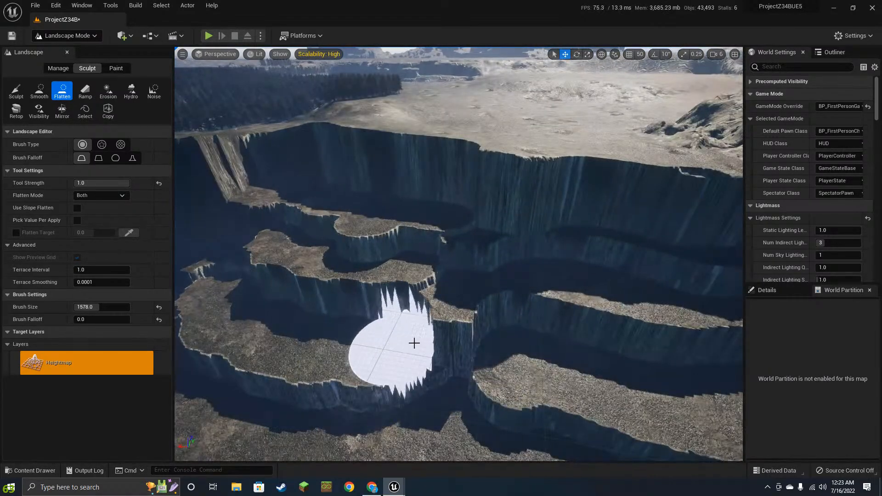
mouse_move(527, 324)
mouse_down()
mouse_move(448, 371)
mouse_move(559, 346)
mouse_move(515, 366)
mouse_move(421, 350)
mouse_up()
right_drag(563, 332, 601, 292)
key(e)
mouse_move(285, 267)
mouse_down()
mouse_move(392, 250)
mouse_move(595, 252)
mouse_move(561, 266)
mouse_up()
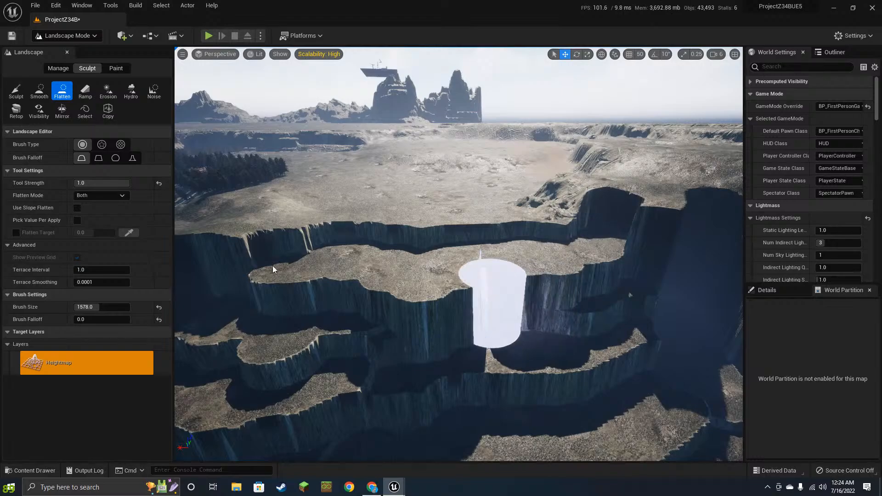
- Smooth the stepped terraces on the cliff face with the Smooth tool so they blend into a continuous slope
click(39, 89)
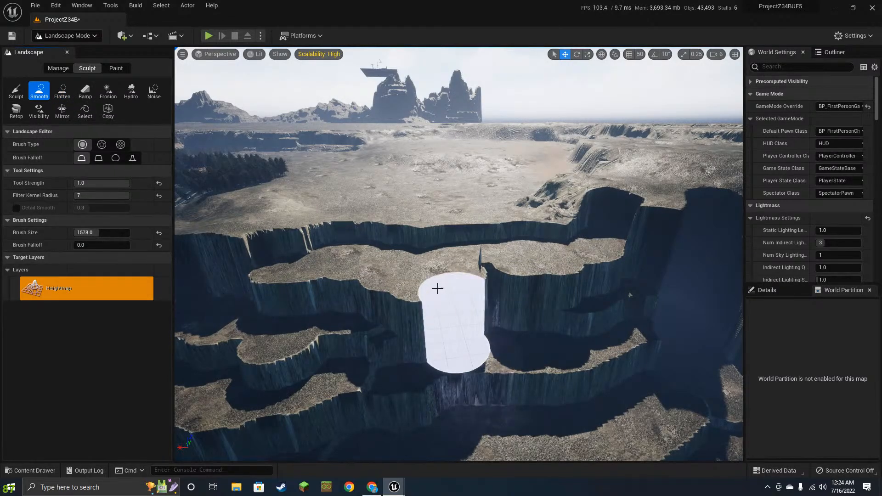
mouse_move(437, 287)
mouse_down()
mouse_move(450, 294)
mouse_move(333, 418)
mouse_move(407, 395)
mouse_move(363, 280)
mouse_move(230, 301)
mouse_move(317, 318)
mouse_move(517, 311)
mouse_move(514, 325)
mouse_up()
right_drag(514, 325, 517, 323)
- Enlarge the brush to 6760 and smooth the remaining terraces and ledges down to the trench floor
key(bracketright)
key(bracketright)
key(bracketright)
key(bracketright)
key(bracketright)
key(bracketright)
key(bracketright)
key(bracketright)
key(bracketright)
key(bracketright)
key(bracketright)
key(bracketright)
key(bracketright)
key(bracketright)
key(bracketright)
key(bracketright)
key(bracketright)
key(bracketright)
key(bracketright)
key(bracketright)
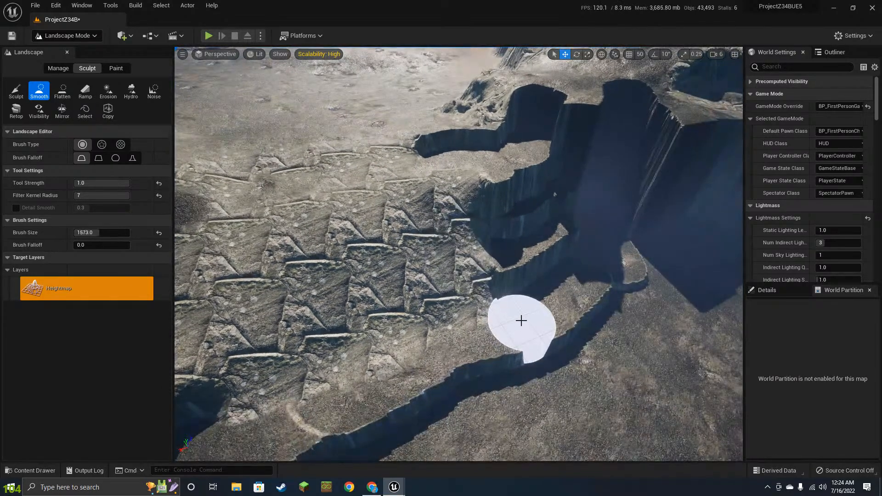
key(bracketright)
key(bracketright)
key(bracketright)
key(bracketright)
mouse_move(517, 294)
mouse_down()
mouse_move(495, 177)
mouse_move(650, 142)
mouse_move(573, 311)
mouse_up()
mouse_move(573, 311)
right_down()
mouse_move(459, 276)
mouse_move(551, 317)
mouse_move(573, 311)
right_up()
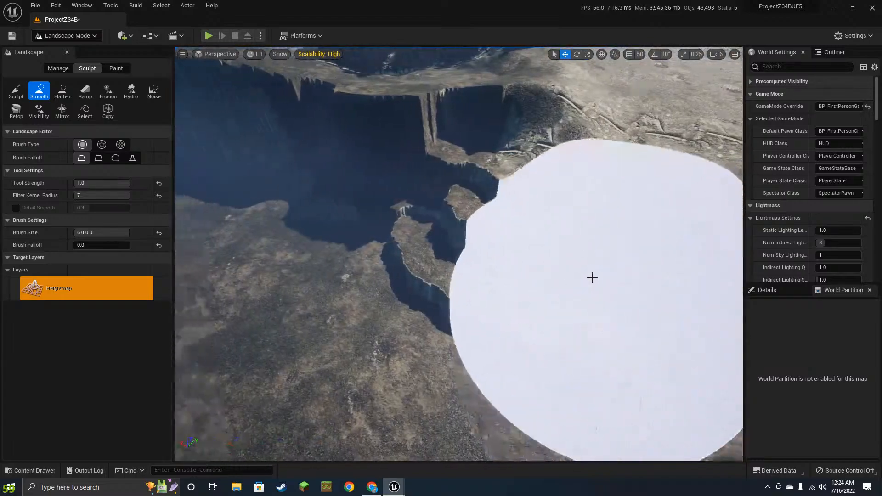
mouse_move(591, 278)
mouse_down()
mouse_move(467, 238)
mouse_move(404, 185)
mouse_move(318, 156)
mouse_move(457, 279)
mouse_up()
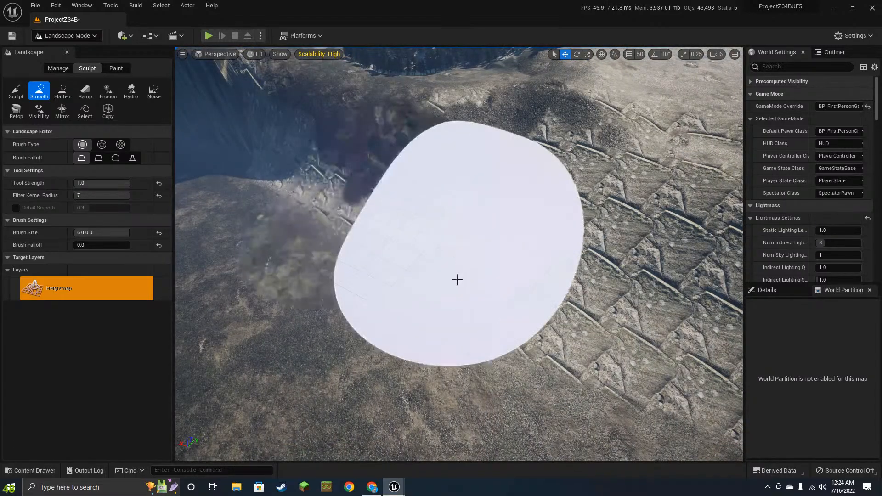
- Smooth the outer slope beyond the shadowed hollow where it meets the flat ground at the landscape's edge
right_drag(457, 280, 322, 221)
mouse_move(414, 239)
right_down()
mouse_move(451, 285)
mouse_move(516, 200)
right_up()
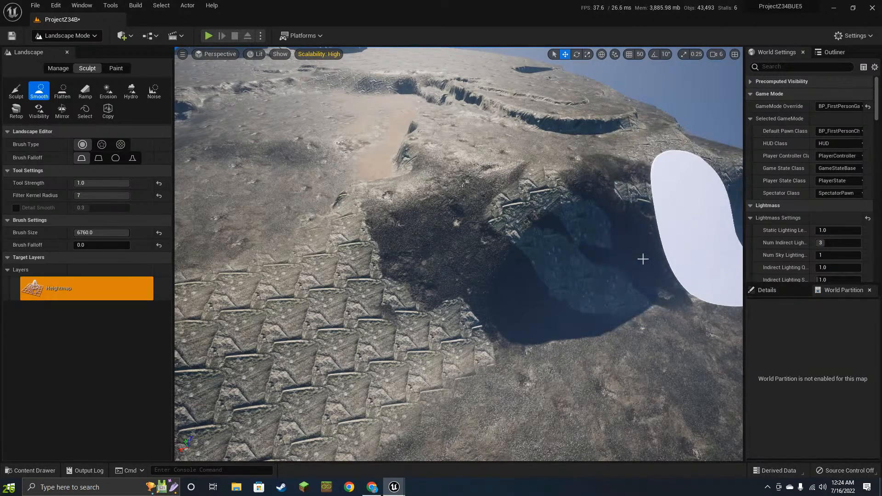
mouse_move(516, 201)
right_down()
mouse_move(482, 229)
mouse_move(524, 179)
mouse_move(556, 188)
mouse_move(563, 216)
mouse_move(594, 254)
right_up()
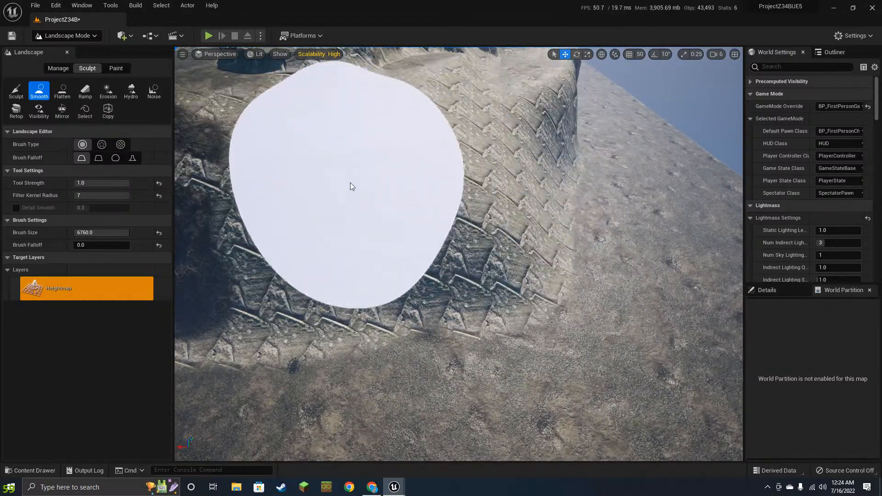
drag(405, 205, 510, 224)
mouse_move(510, 224)
right_down()
mouse_move(494, 184)
mouse_move(471, 170)
mouse_move(462, 221)
mouse_move(478, 198)
mouse_move(522, 234)
mouse_move(497, 229)
mouse_move(503, 243)
right_up()
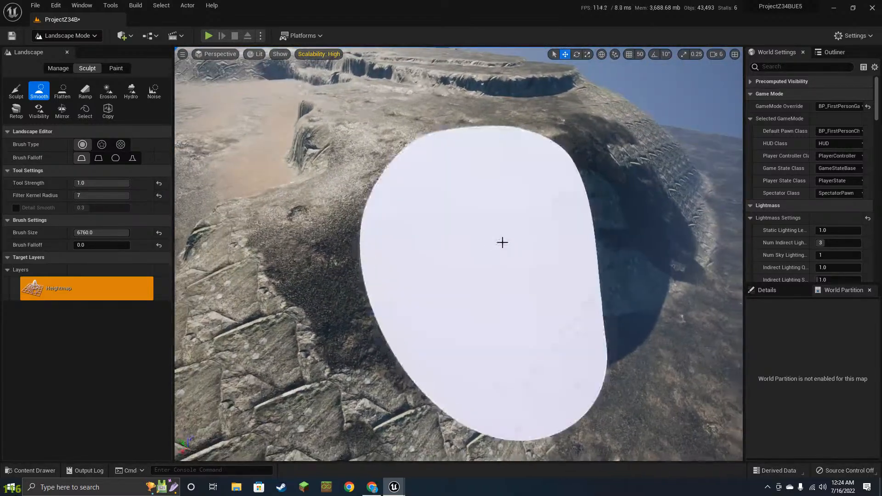
right_drag(566, 233, 563, 250)
mouse_move(366, 98)
right_down()
mouse_move(351, 99)
mouse_move(353, 87)
mouse_move(391, 101)
right_up()
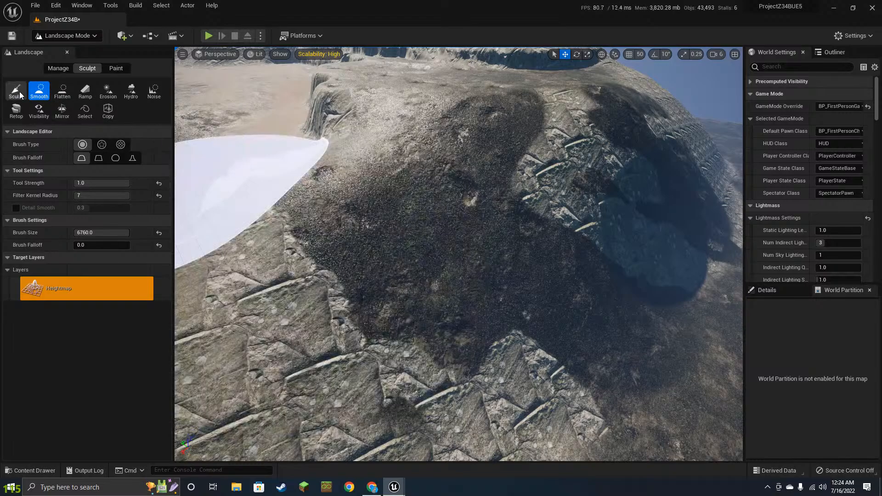
- Switch to Sculpt with a brush size of 2181 and carve a deep, rugged hollow into the smoothed slope
click(16, 91)
right_drag(536, 284, 536, 299)
key(bracketleft)
key(bracketleft)
key(bracketleft)
key(bracketleft)
key(bracketleft)
key(bracketleft)
key(bracketleft)
key(bracketleft)
key(bracketleft)
key(bracketleft)
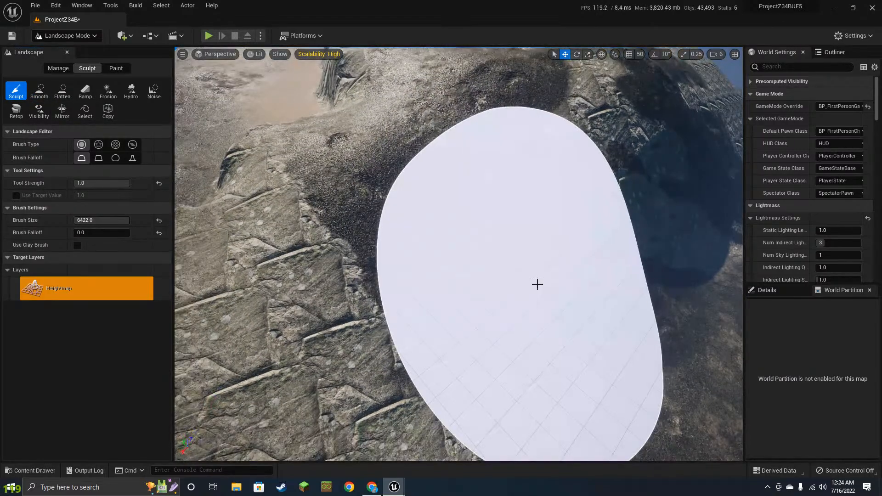
key(bracketleft)
key(bracketleft)
key(bracketleft)
key(bracketleft)
key(bracketleft)
key(bracketleft)
key(bracketleft)
key(bracketleft)
key(bracketleft)
key(bracketleft)
key(bracketleft)
key(bracketleft)
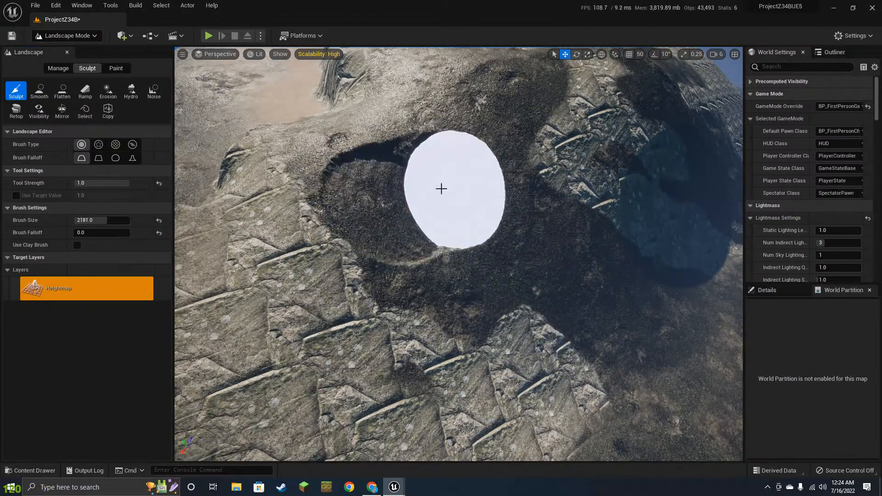
mouse_move(394, 288)
shift+mouse_down()
mouse_move(540, 170)
mouse_move(435, 225)
shift+mouse_up()
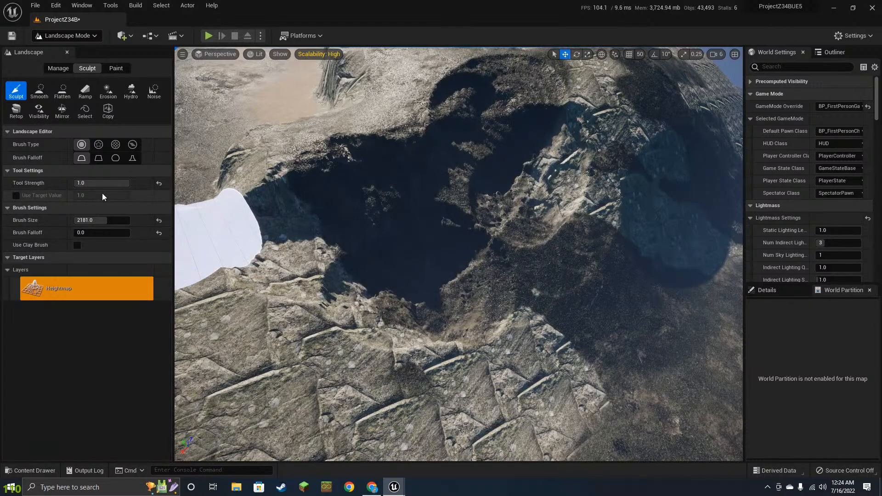
- Reduce the tool strength to 0.528 and dig further jagged hollows along the slope below the rim
drag(113, 181, 83, 182)
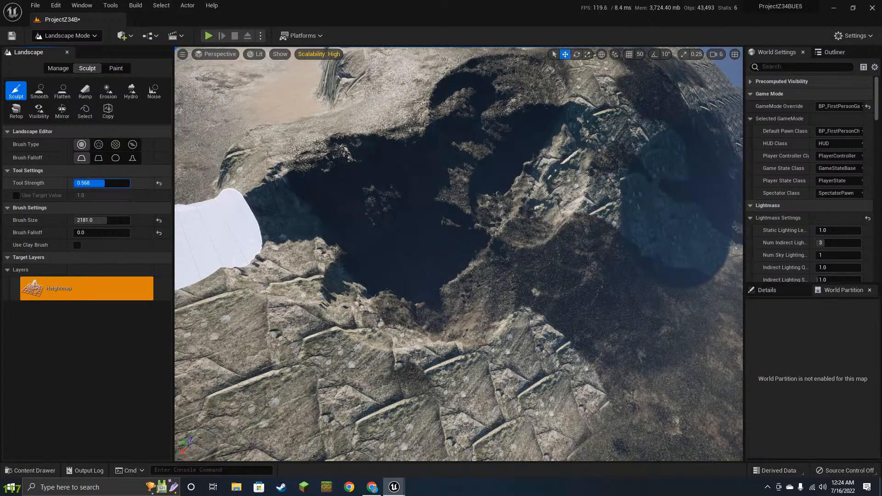
right_drag(556, 223, 568, 227)
mouse_move(292, 308)
shift+mouse_down()
mouse_move(352, 261)
mouse_move(340, 401)
mouse_move(472, 321)
mouse_move(608, 274)
mouse_move(592, 248)
mouse_move(639, 166)
mouse_move(567, 154)
mouse_move(463, 176)
mouse_move(295, 152)
mouse_move(293, 239)
mouse_move(276, 239)
mouse_move(384, 396)
mouse_move(473, 367)
mouse_move(529, 363)
shift+mouse_up()
mouse_move(620, 291)
right_down()
mouse_move(483, 244)
mouse_move(615, 280)
mouse_move(561, 230)
right_up()
mouse_move(524, 279)
right_down()
mouse_move(565, 303)
mouse_move(572, 322)
mouse_move(546, 261)
right_up()
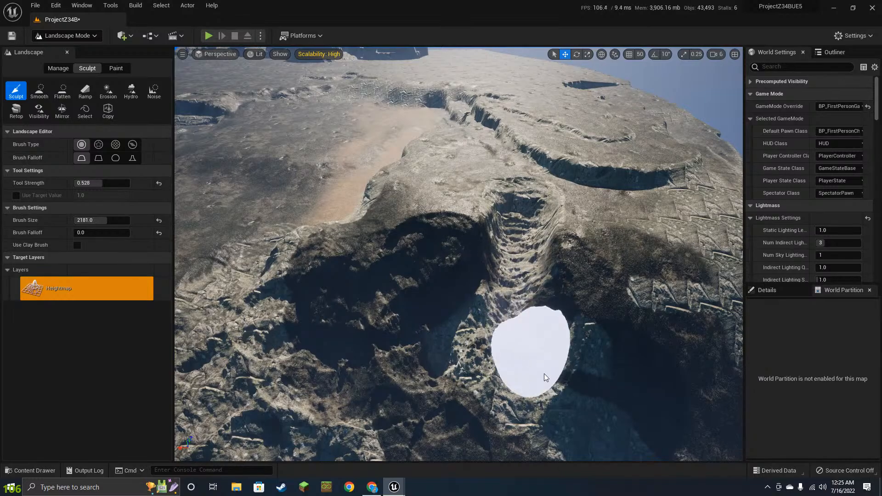
- Carve a steep gully from the upper plateau down the slope between the two dark hollows
shift+drag(513, 180, 511, 184)
key(d)
right_drag(518, 288, 475, 277)
key(a)
right_drag(482, 226, 479, 232)
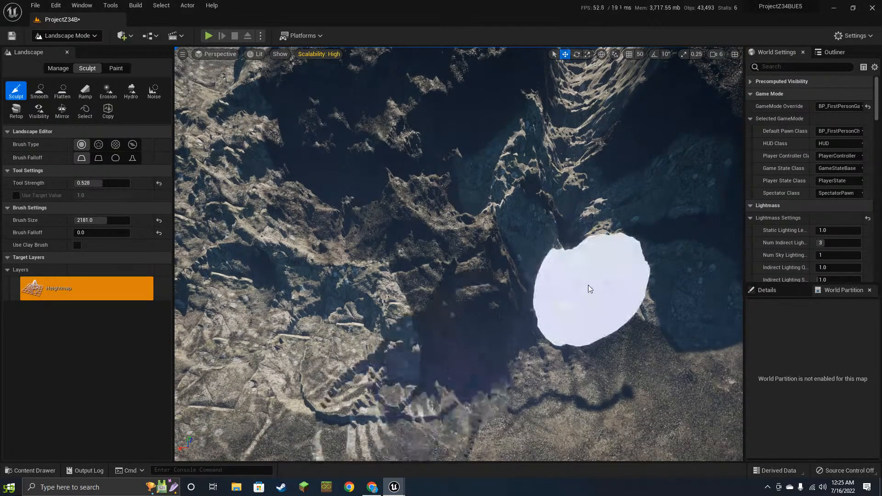
- Apply Hydro erosion to the rim above the large hollow and the ground at its foot
right_drag(588, 284, 570, 244)
mouse_move(553, 308)
right_down()
mouse_move(551, 314)
mouse_move(542, 290)
mouse_move(563, 272)
mouse_move(526, 264)
right_up()
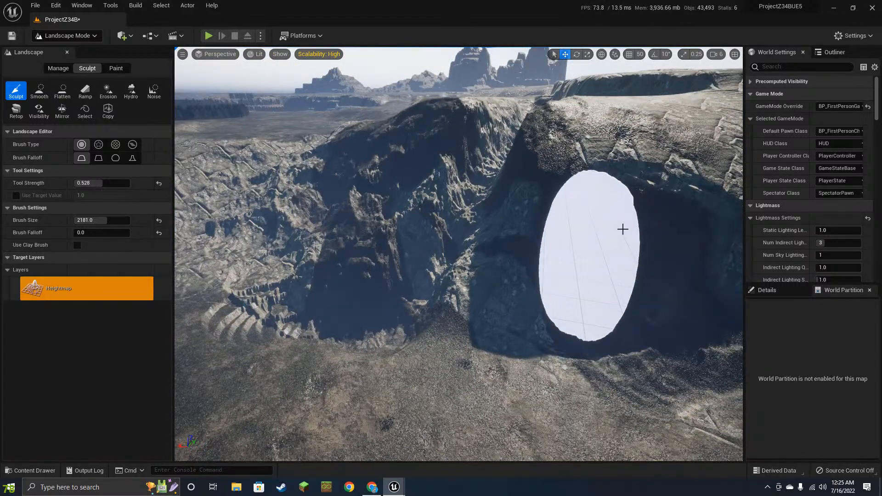
click(131, 89)
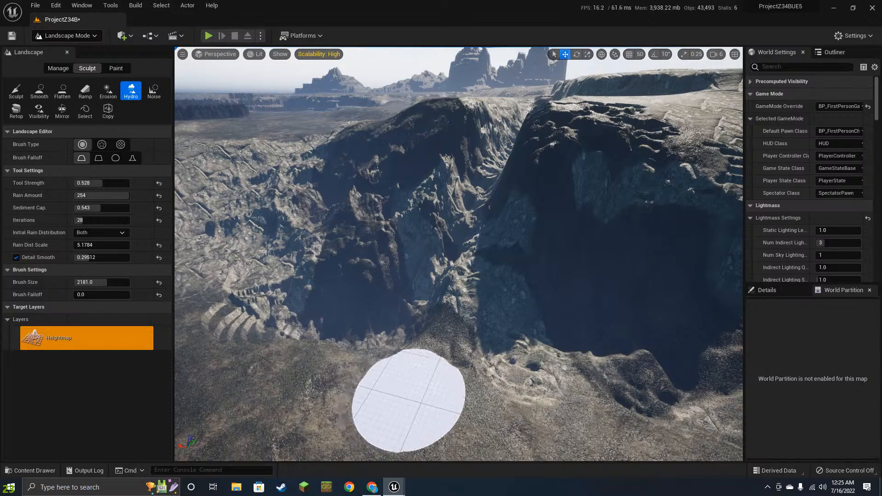
mouse_move(409, 399)
mouse_down()
mouse_move(484, 371)
mouse_move(564, 430)
mouse_up()
right_drag(441, 306, 501, 304)
key(d)
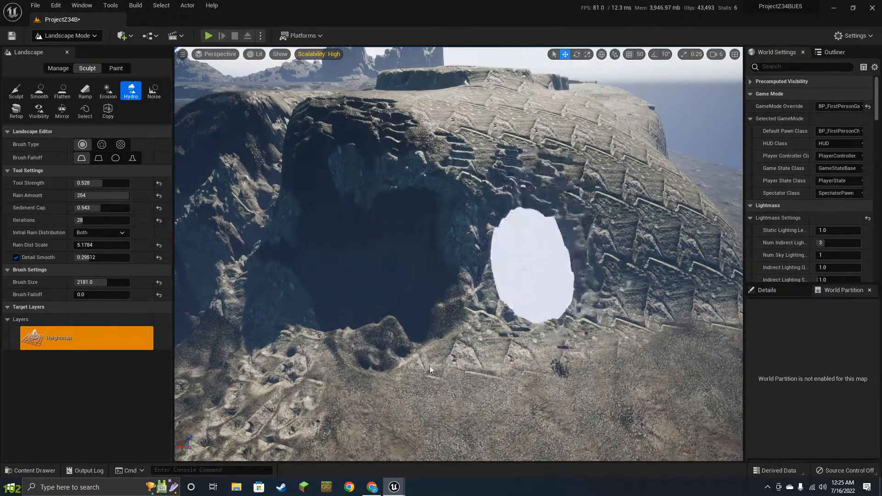
- Extend the hydro erosion across the slope beside the large hollow and over more of the trench floor
mouse_move(431, 370)
mouse_down()
mouse_move(447, 349)
mouse_move(409, 274)
mouse_move(419, 420)
mouse_move(502, 338)
mouse_move(545, 345)
mouse_move(544, 244)
mouse_up()
right_drag(545, 243, 437, 249)
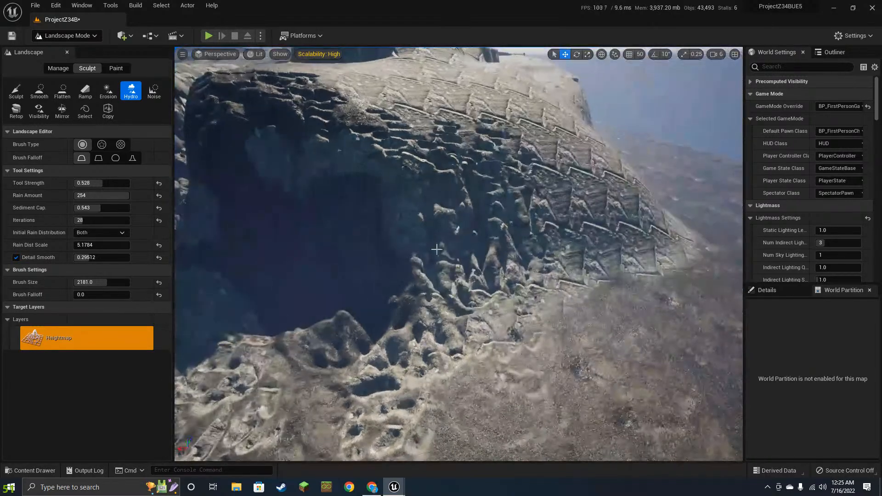
drag(436, 249, 536, 180)
right_drag(537, 168, 487, 184)
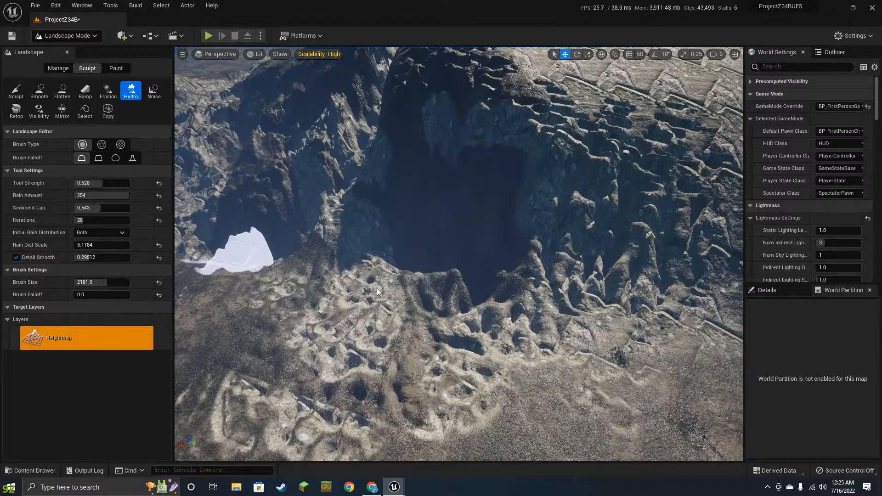
right_drag(462, 267, 349, 241)
mouse_move(435, 311)
mouse_down()
mouse_move(317, 351)
mouse_move(445, 299)
mouse_up()
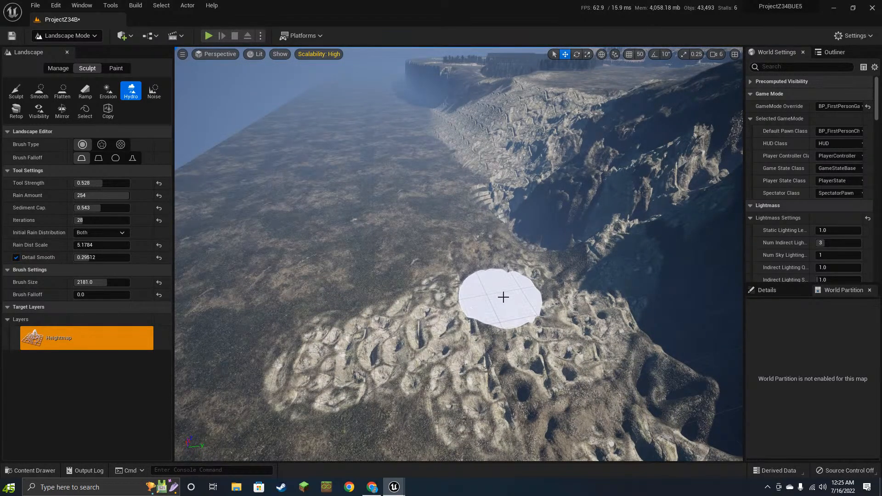
right_drag(492, 284, 502, 282)
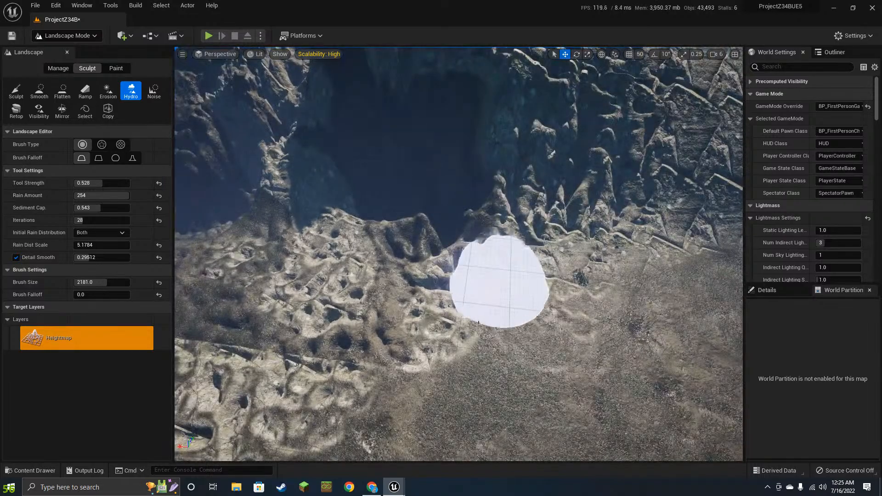
- Smooth away the pitted erosion on the trench floor and lower slope around the large hollow
click(39, 92)
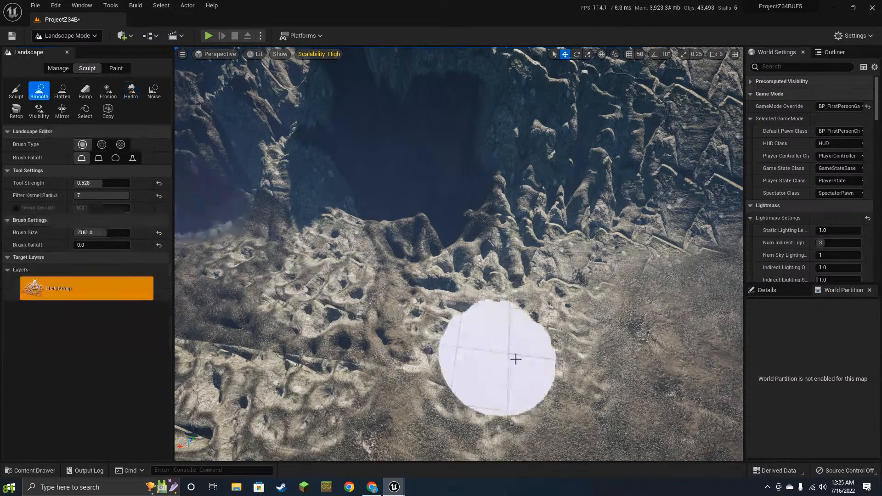
mouse_move(516, 357)
mouse_down()
mouse_move(613, 337)
mouse_move(596, 196)
mouse_up()
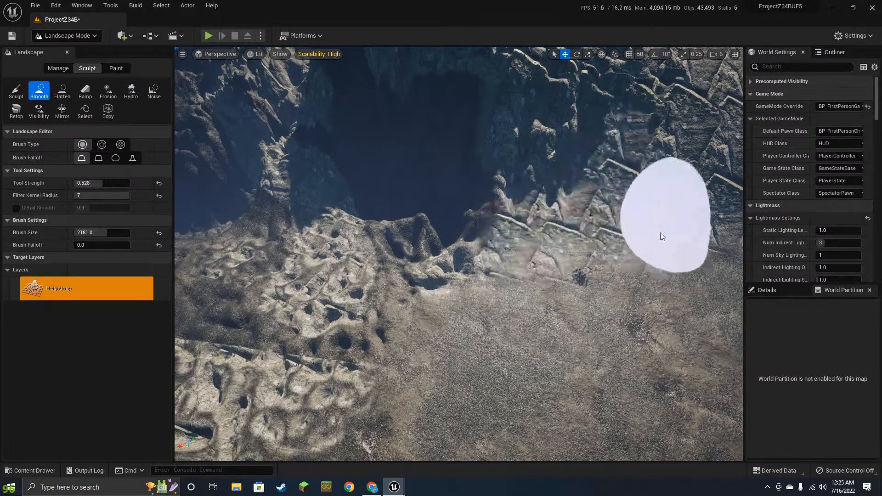
right_drag(528, 362, 483, 361)
mouse_move(411, 262)
mouse_down()
mouse_move(420, 215)
mouse_move(498, 222)
mouse_move(418, 150)
mouse_up()
mouse_move(340, 183)
mouse_down()
mouse_move(266, 279)
mouse_move(312, 337)
mouse_move(248, 418)
mouse_move(481, 303)
mouse_up()
right_drag(481, 301, 414, 280)
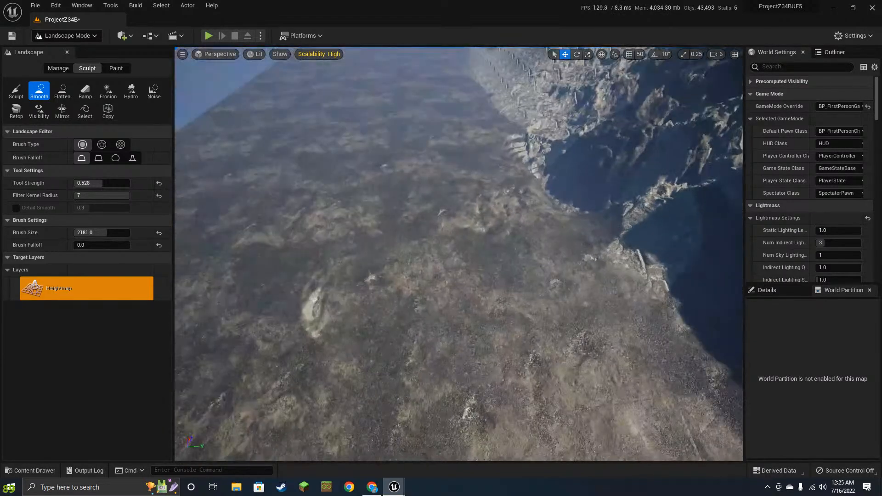
right_drag(475, 242, 636, 179)
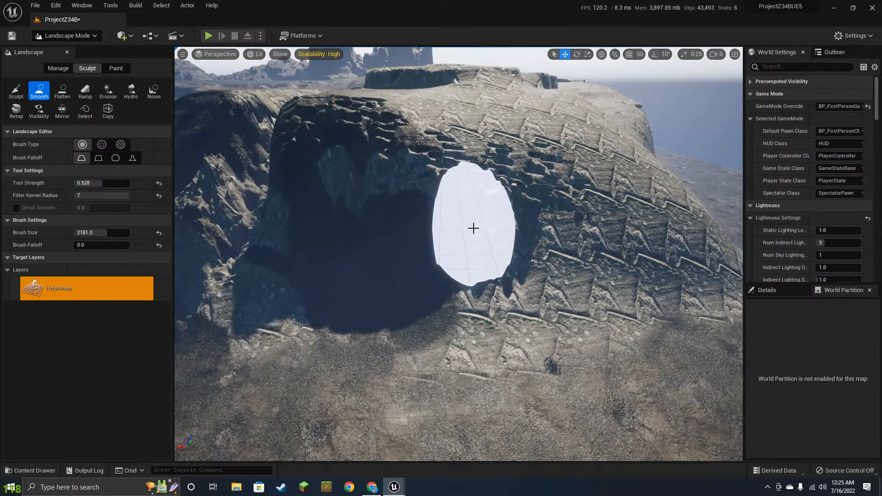
- Smooth the eroded slope edge beside the large hollow and the ground at the foot of the rugged cliff
right_drag(474, 244, 474, 223)
scroll(473, 248, up, 4)
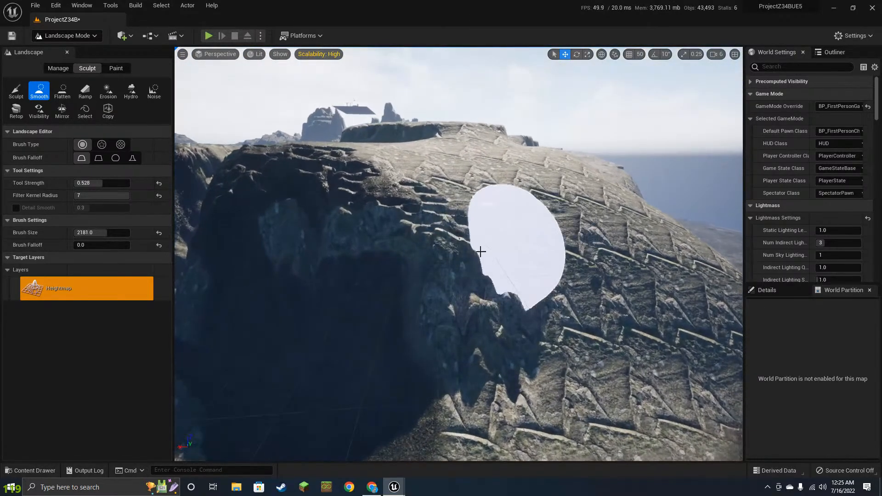
mouse_move(480, 250)
mouse_down()
mouse_move(543, 356)
mouse_move(557, 327)
mouse_move(529, 284)
mouse_move(542, 274)
mouse_move(510, 272)
mouse_up()
mouse_move(510, 271)
right_down()
mouse_move(510, 340)
mouse_move(492, 363)
right_up()
right_drag(530, 289, 528, 340)
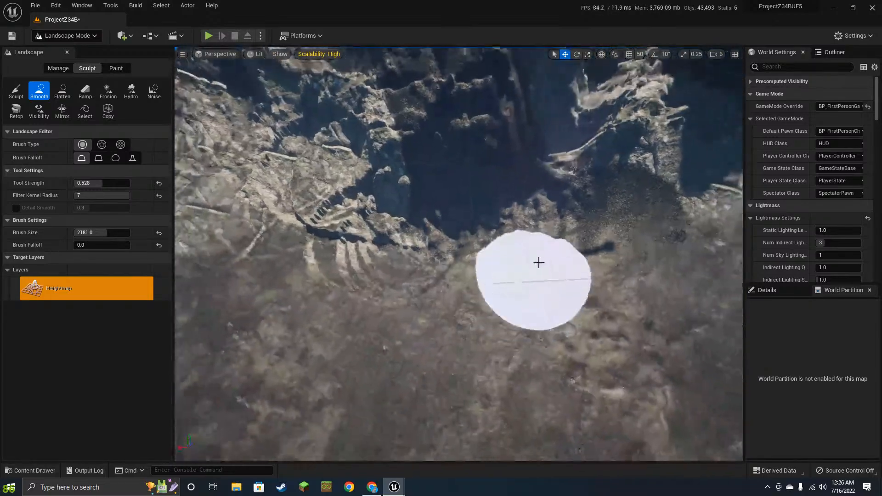
mouse_move(538, 261)
mouse_down()
mouse_move(522, 240)
mouse_move(497, 316)
mouse_move(407, 273)
mouse_move(347, 221)
mouse_move(437, 165)
mouse_move(503, 234)
mouse_up()
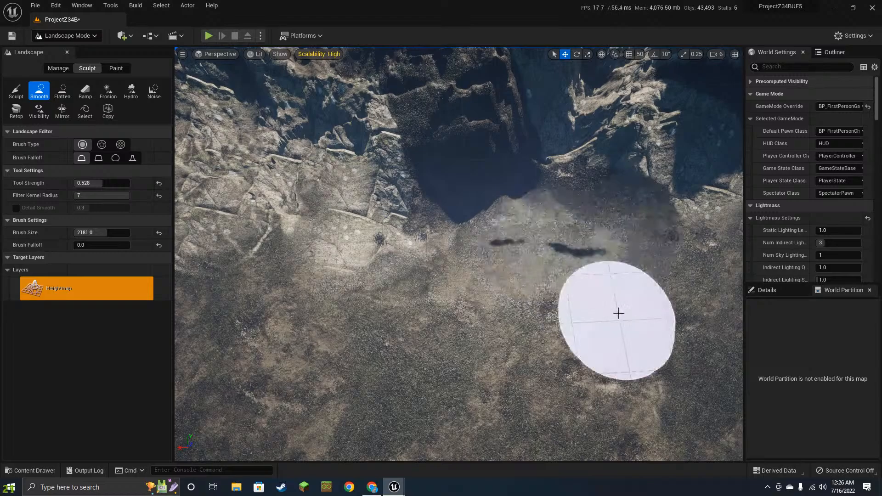
- Smooth the bumpy, jagged slope next to the dark hollow so it merges with the surrounding hillside
mouse_move(526, 290)
right_down()
mouse_move(524, 257)
mouse_move(510, 311)
right_up()
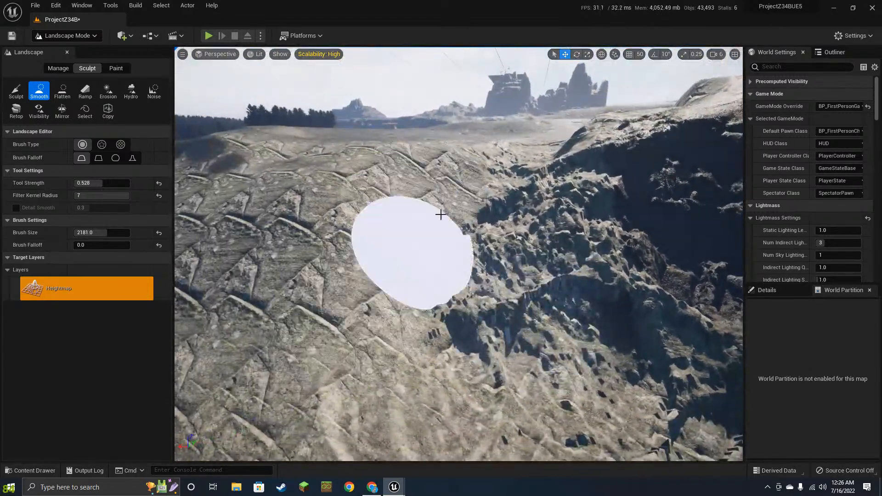
mouse_move(441, 214)
mouse_down()
mouse_move(512, 227)
mouse_move(612, 294)
mouse_move(505, 380)
mouse_move(616, 157)
mouse_up()
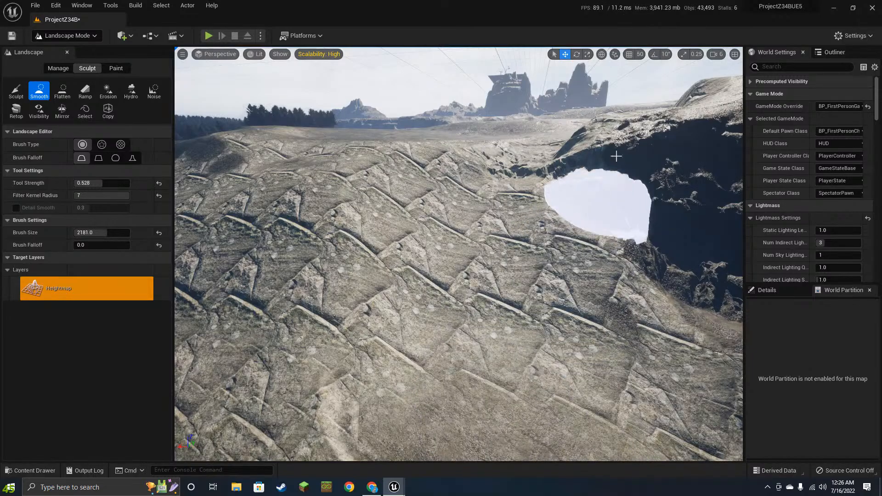
right_drag(508, 283, 505, 278)
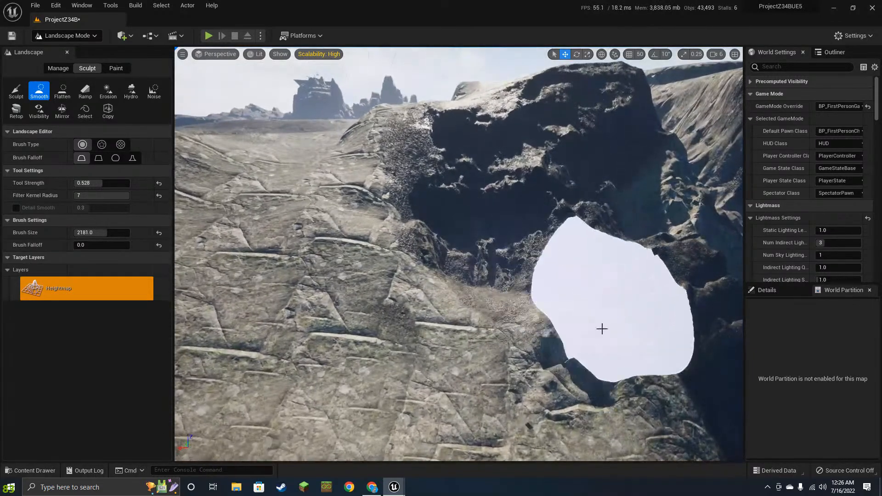
- Smooth the spiky ridges and rough walls between the carved hollows into rounded rock forms
right_drag(608, 239, 611, 243)
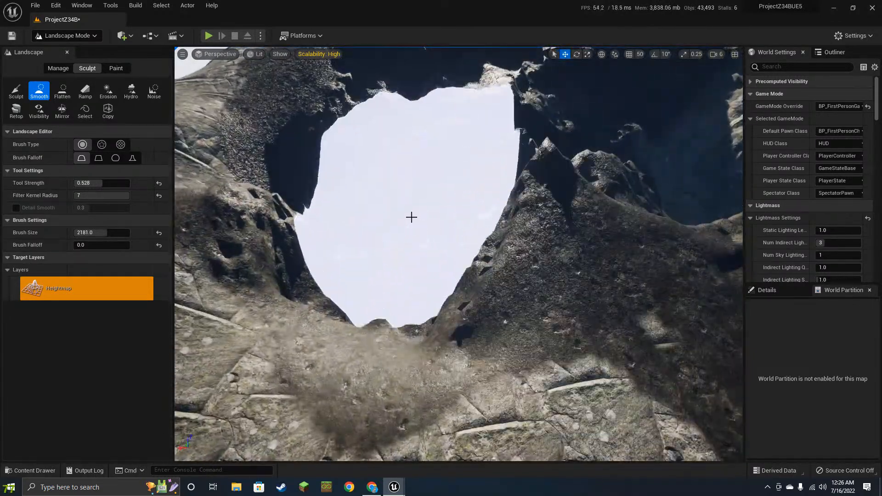
mouse_move(458, 289)
mouse_down()
mouse_move(630, 280)
mouse_move(281, 236)
mouse_up()
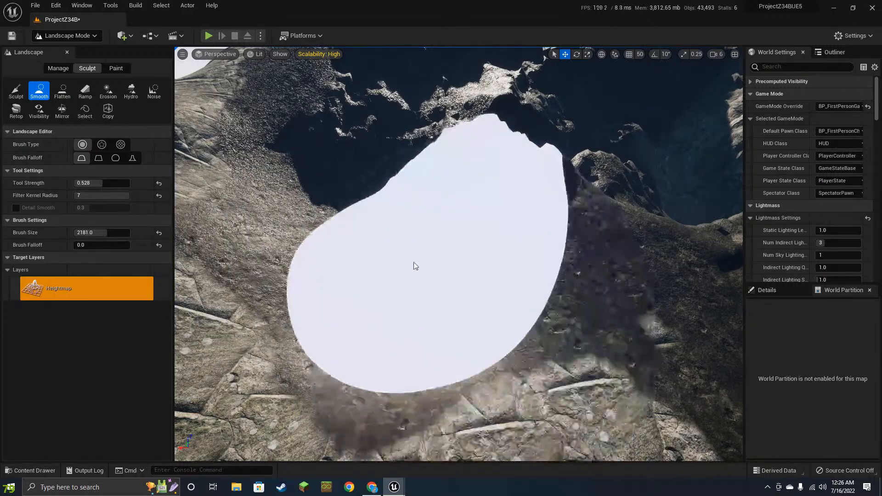
right_drag(415, 266, 467, 195)
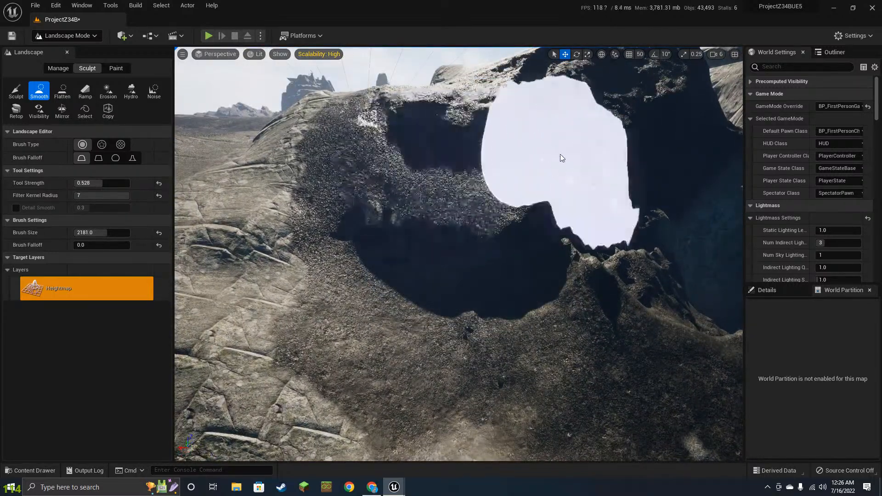
key(d)
mouse_move(677, 347)
mouse_down()
mouse_move(627, 279)
mouse_move(466, 167)
mouse_up()
mouse_move(555, 126)
mouse_down()
mouse_move(567, 314)
mouse_move(517, 305)
mouse_up()
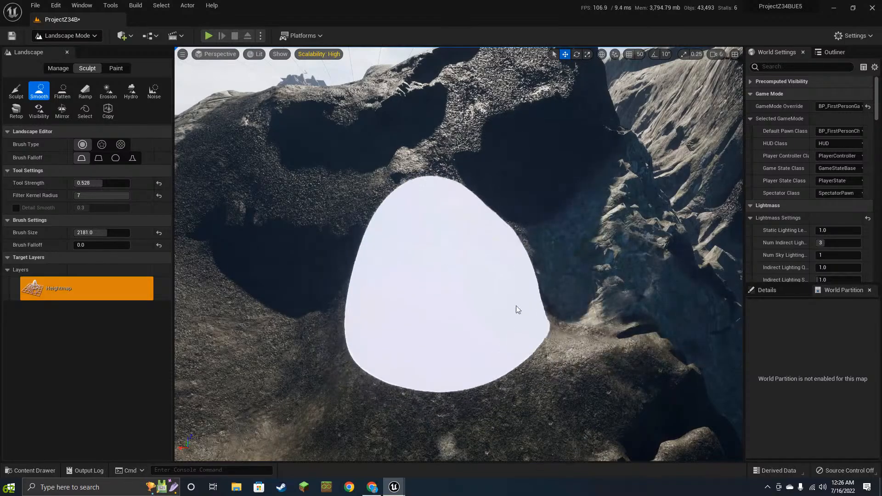
- Smooth the rough ground beside the carved hollows and at the foot of the rugged cliff
right_drag(510, 301, 666, 358)
mouse_move(436, 235)
mouse_down()
mouse_move(421, 217)
mouse_move(487, 353)
mouse_move(616, 309)
mouse_up()
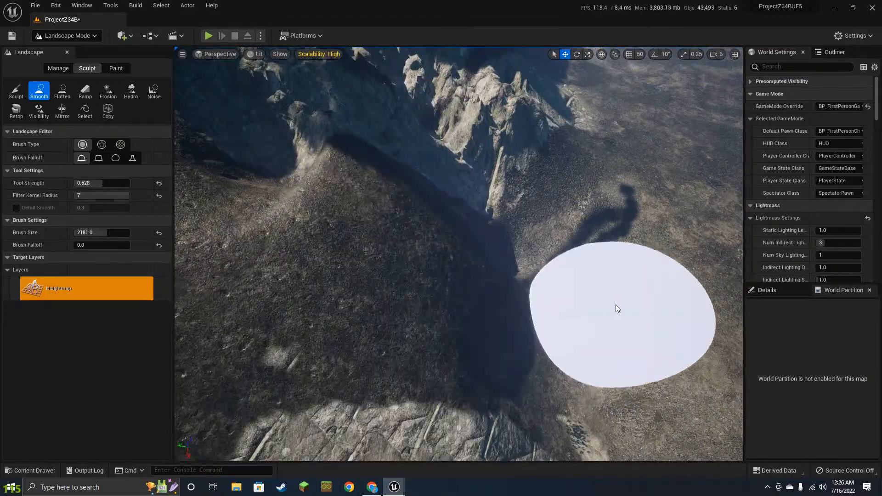
mouse_move(617, 309)
right_down()
mouse_move(551, 317)
mouse_move(563, 322)
right_up()
mouse_move(551, 350)
mouse_down()
mouse_move(590, 297)
mouse_move(630, 289)
mouse_up()
right_drag(630, 289, 689, 317)
mouse_move(658, 270)
mouse_down()
mouse_move(603, 322)
mouse_move(591, 258)
mouse_move(593, 386)
mouse_move(616, 321)
mouse_up()
- Smooth the remaining uneven hillside between the cliff foot and the narrow gully
right_drag(616, 321, 667, 368)
mouse_move(616, 321)
mouse_down()
mouse_move(561, 268)
mouse_move(602, 320)
mouse_move(680, 352)
mouse_move(575, 294)
mouse_up()
mouse_move(575, 294)
right_down()
mouse_move(496, 257)
mouse_move(510, 266)
right_up()
mouse_move(565, 289)
mouse_down()
mouse_move(508, 159)
mouse_move(587, 223)
mouse_move(461, 176)
mouse_move(479, 118)
mouse_move(527, 264)
mouse_move(575, 239)
mouse_up()
mouse_move(574, 239)
right_down()
mouse_move(572, 175)
mouse_move(568, 317)
right_up()
key(e)
mouse_move(552, 265)
right_down()
mouse_move(585, 241)
mouse_move(593, 277)
right_up()
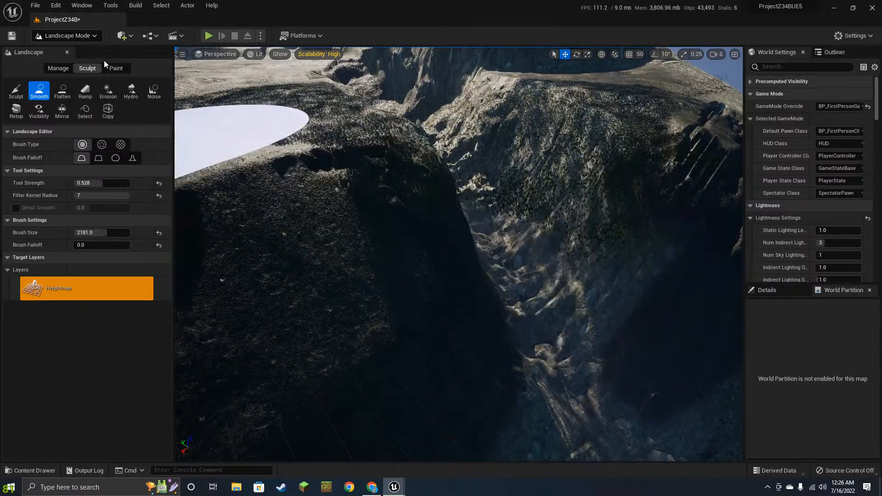
- In Foliage mode, erase SM_Grass_a_FoliageType1 grass from the gully and its slopes with a brush size of 8192
click(78, 40)
click(84, 70)
drag(57, 335, 56, 457)
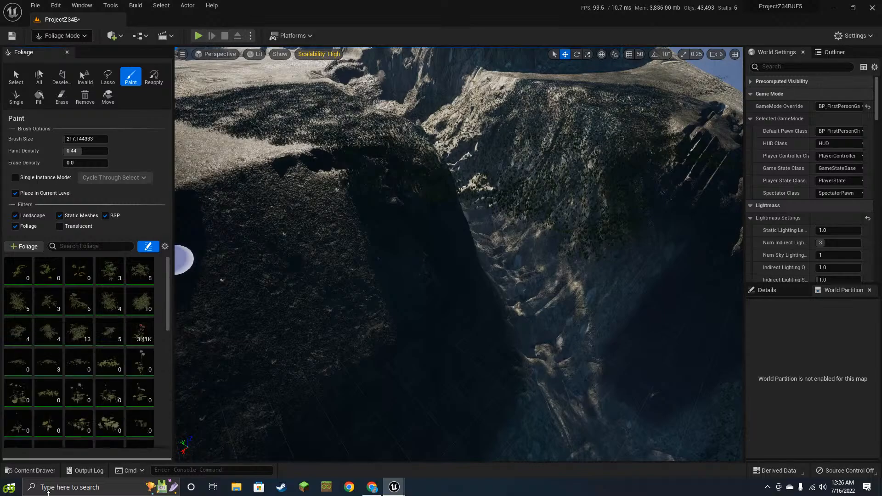
scroll(75, 366, down, 5)
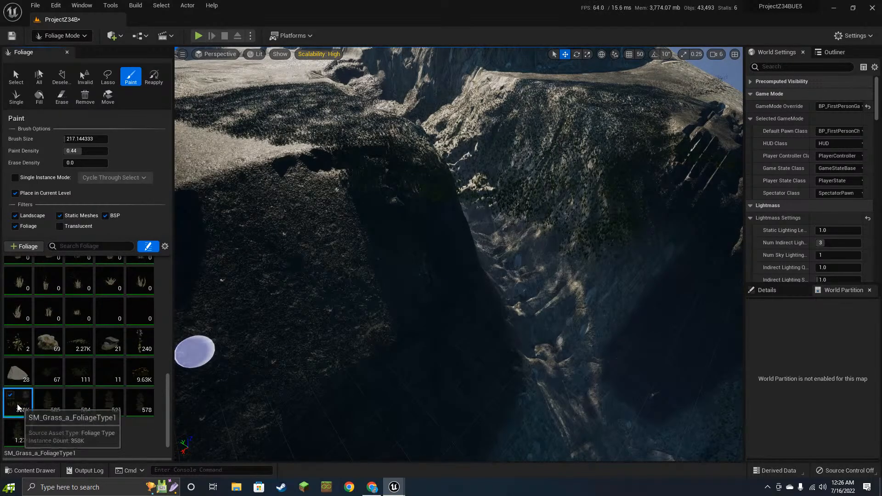
key(bracketright)
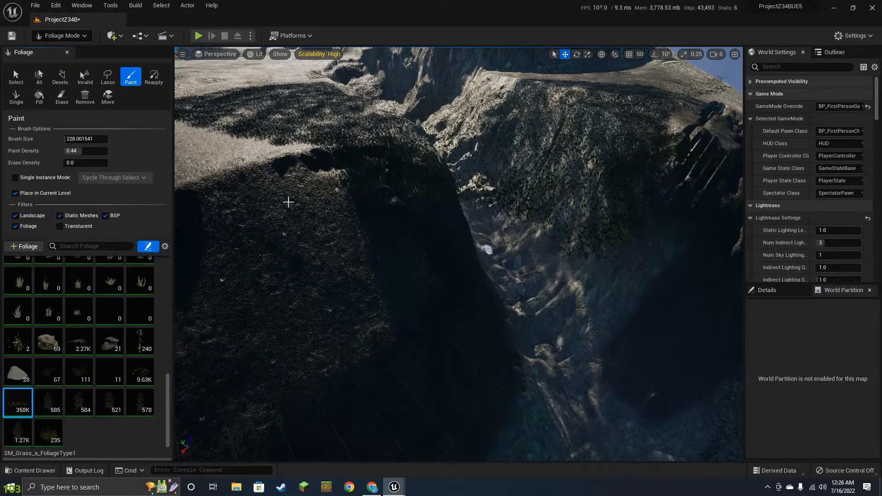
drag(70, 139, 108, 139)
mouse_move(437, 187)
shift+mouse_down()
mouse_move(487, 182)
mouse_move(488, 206)
mouse_move(577, 233)
mouse_move(506, 223)
shift+mouse_up()
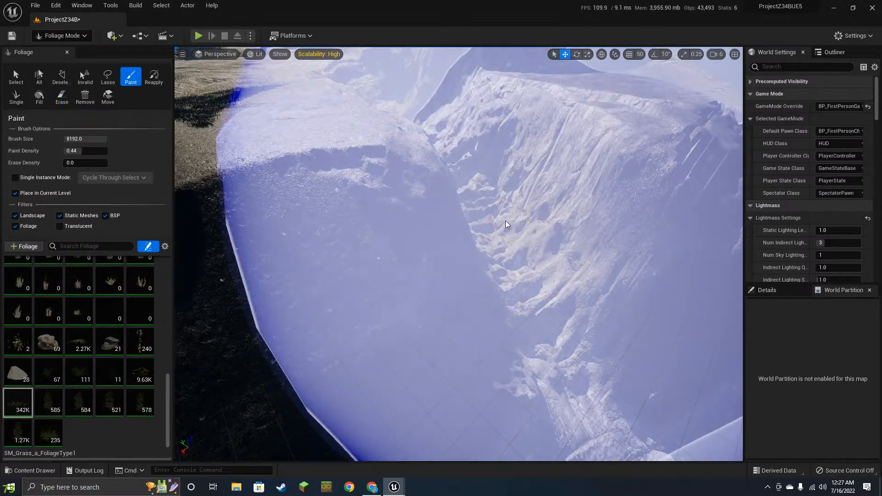
mouse_move(506, 224)
right_down()
mouse_move(478, 229)
mouse_move(474, 276)
mouse_move(450, 271)
mouse_move(482, 312)
mouse_move(478, 249)
mouse_move(451, 182)
right_up()
- Erase the remaining grass from the mountain ridge, its steep slopes and the surrounding hillside
key(shift)
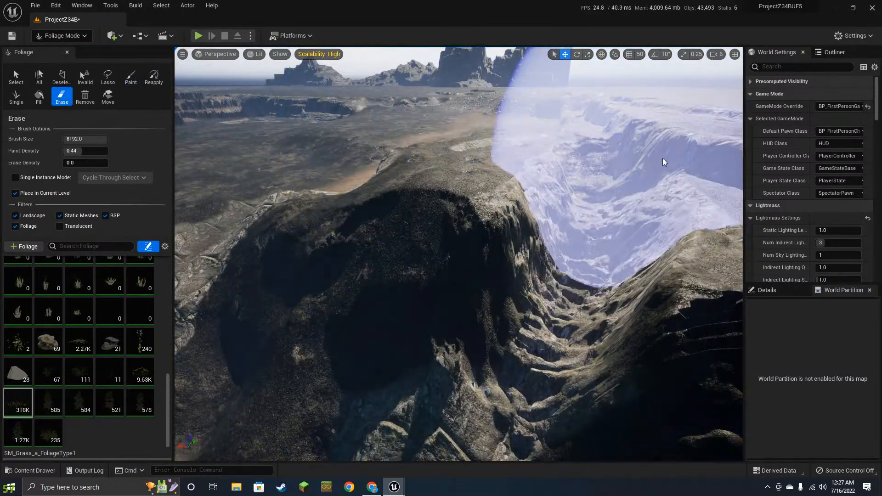
shift+drag(663, 159, 737, 207)
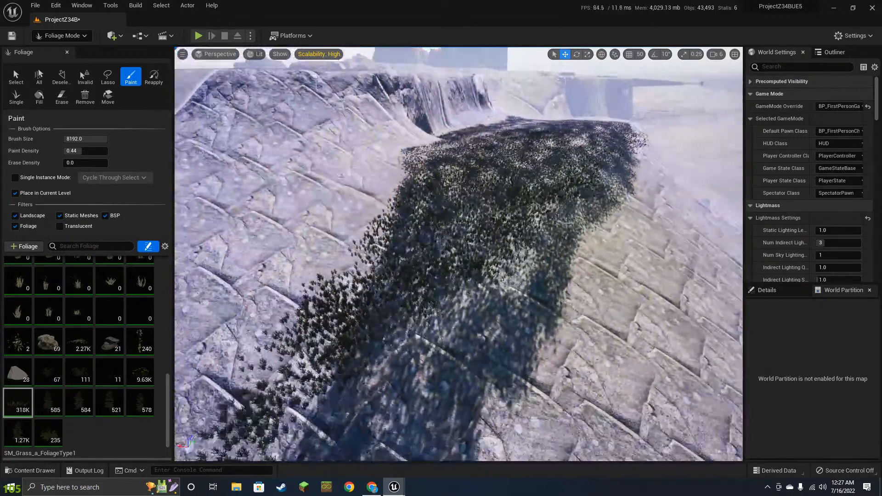
shift+drag(584, 215, 520, 228)
right_drag(604, 224, 487, 165)
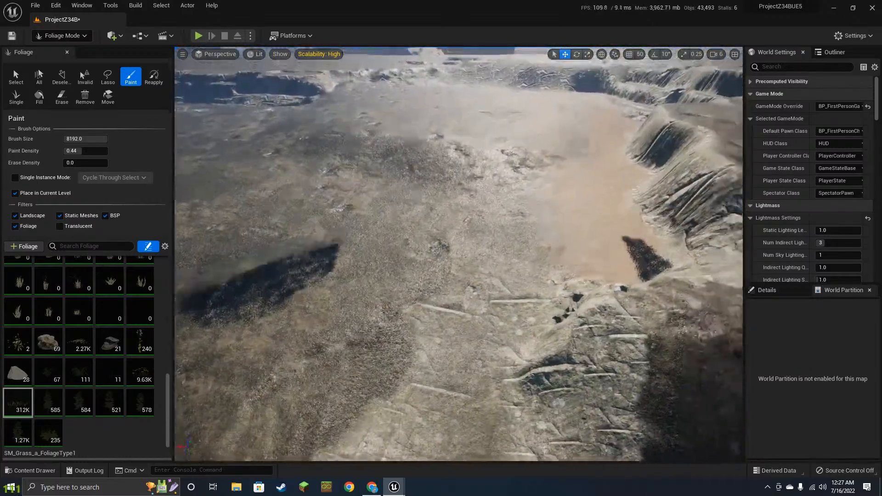
right_drag(508, 165, 524, 184)
shift+click(554, 221)
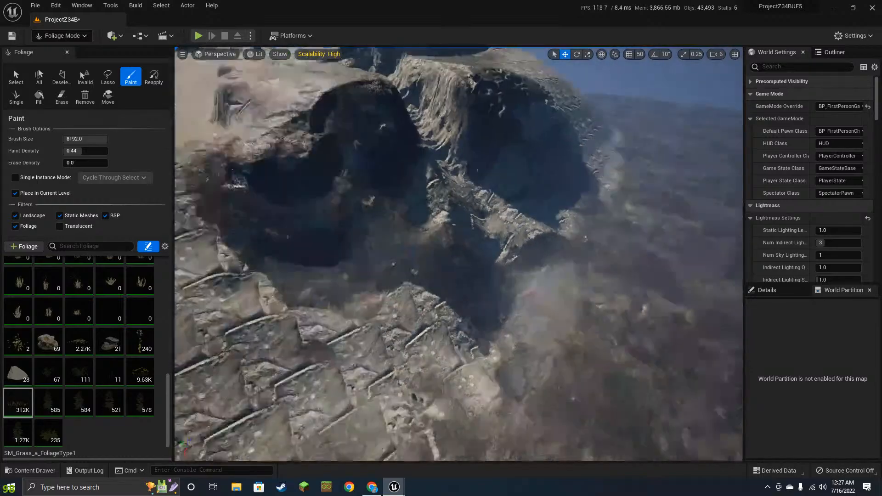
- Return to Landscape mode and raise rocky mounds inside the dark hollow with the Sculpt tool and the pointed tip falloff
click(64, 36)
click(74, 62)
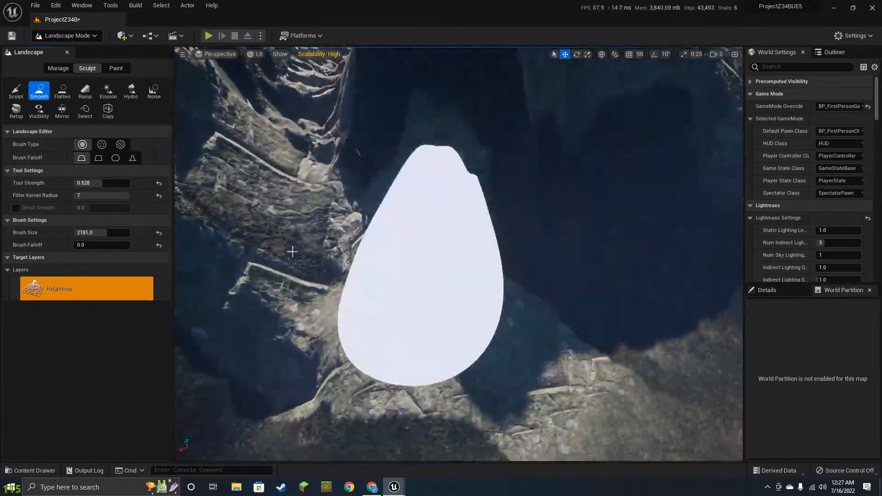
scroll(292, 252, down, 3)
click(133, 159)
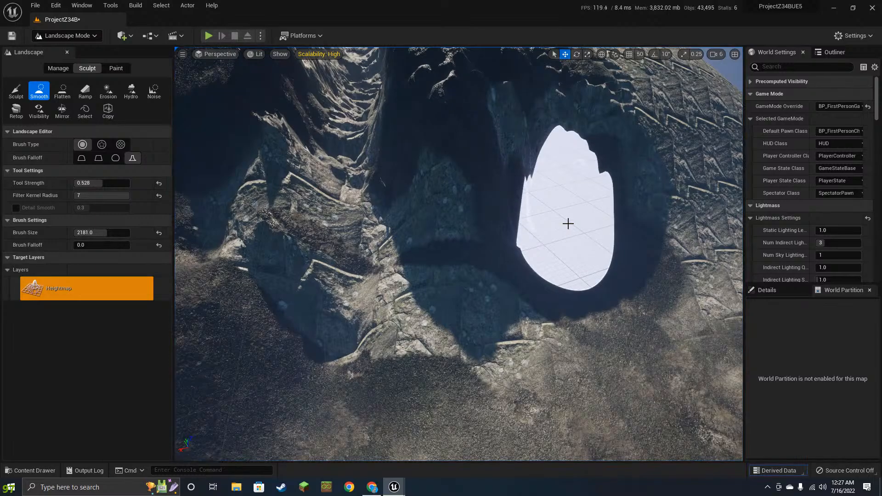
mouse_move(569, 224)
right_down()
mouse_move(209, 212)
mouse_move(370, 247)
mouse_move(533, 254)
right_up()
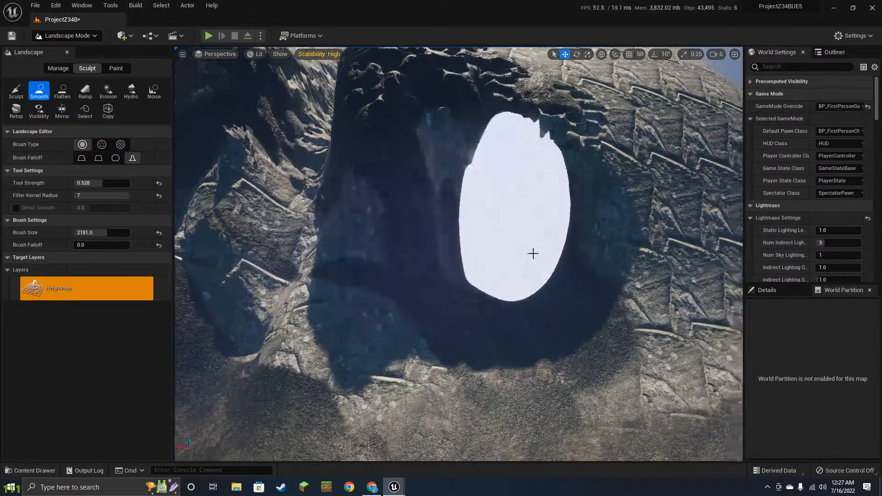
click(21, 95)
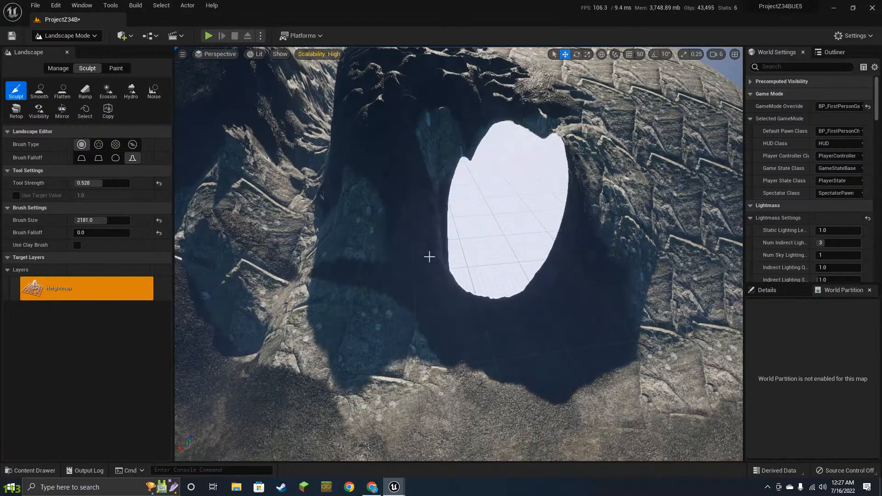
mouse_move(429, 257)
mouse_down()
mouse_move(507, 368)
mouse_move(547, 307)
mouse_up()
- Sculpt rugged rock along the hollow's outer rim using a brush size of 1006 and tool strength of 0.744
right_drag(547, 307, 593, 305)
key(bracketleft)
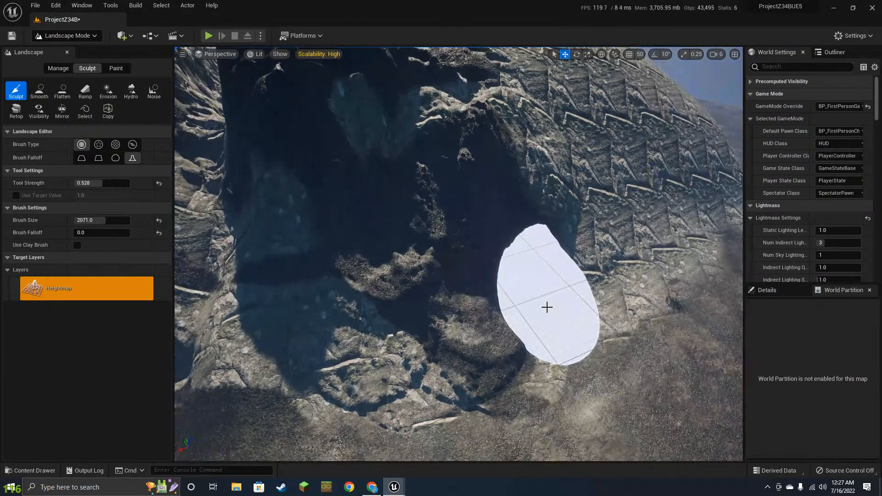
key(bracketleft)
key(bracketleft)
key(bracketleft)
key(bracketleft)
mouse_move(579, 297)
mouse_down()
mouse_move(571, 409)
mouse_move(551, 453)
mouse_move(522, 242)
mouse_up()
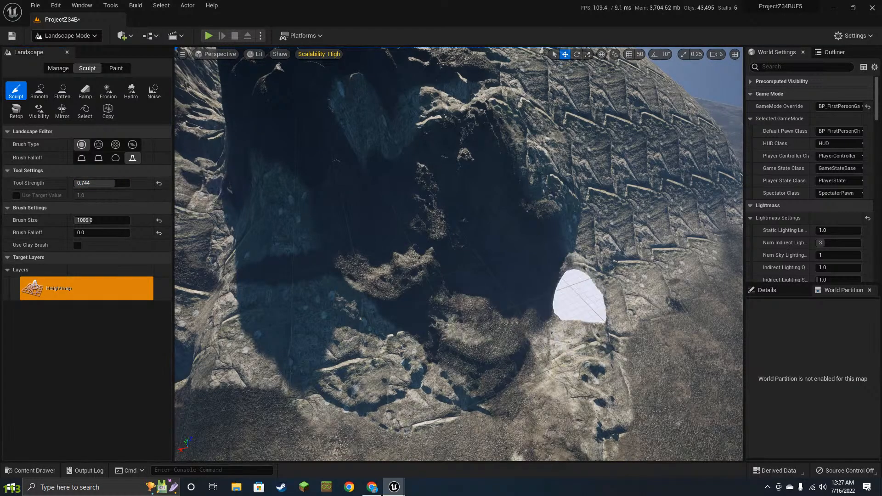
- Sculpt rocky outcrops on the flat ground in front of the hollow's entrance
mouse_move(585, 388)
mouse_down()
mouse_move(523, 417)
mouse_move(552, 427)
mouse_up()
right_drag(551, 428, 539, 459)
drag(548, 349, 537, 312)
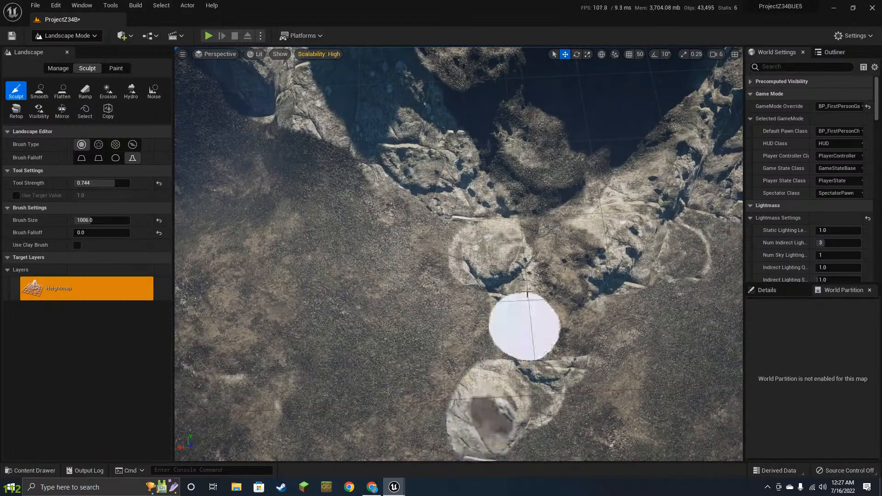
mouse_move(474, 213)
mouse_down()
mouse_move(386, 242)
mouse_move(345, 279)
mouse_up()
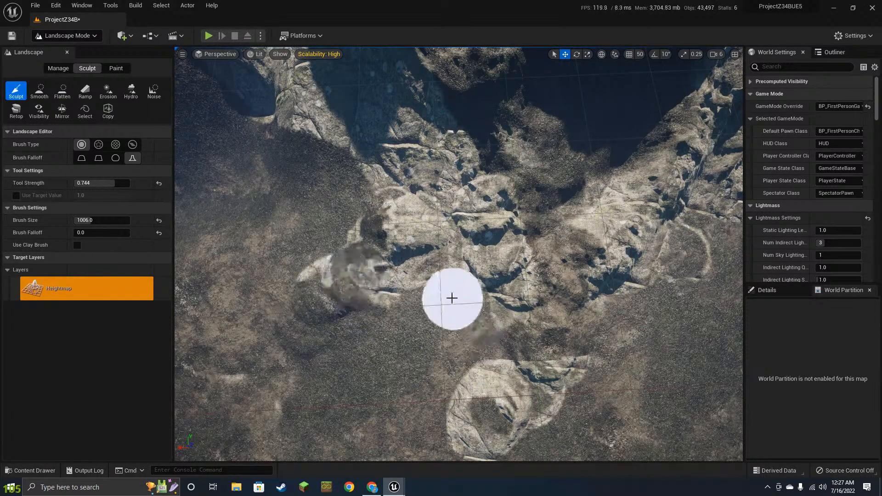
- Sculpt a rugged rock spur from the foot of the patterned slope out onto the plain
key(d)
mouse_move(447, 195)
mouse_down()
mouse_move(484, 264)
mouse_move(487, 320)
mouse_up()
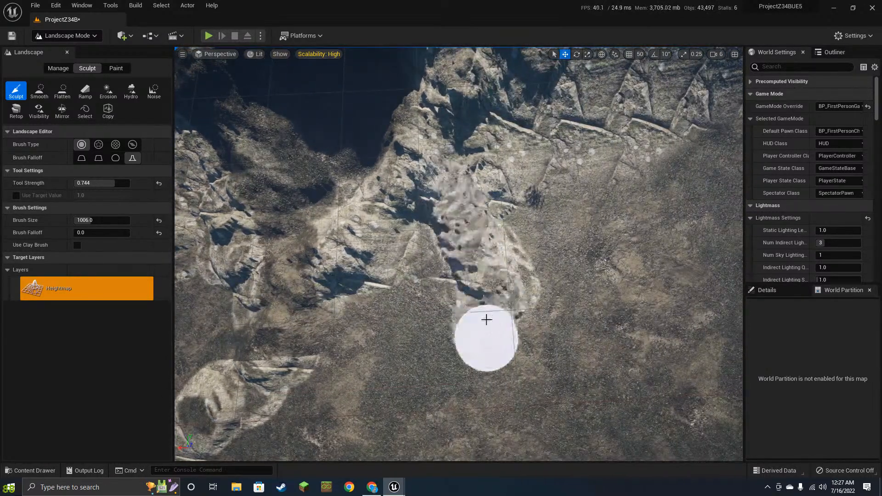
drag(461, 184, 539, 94)
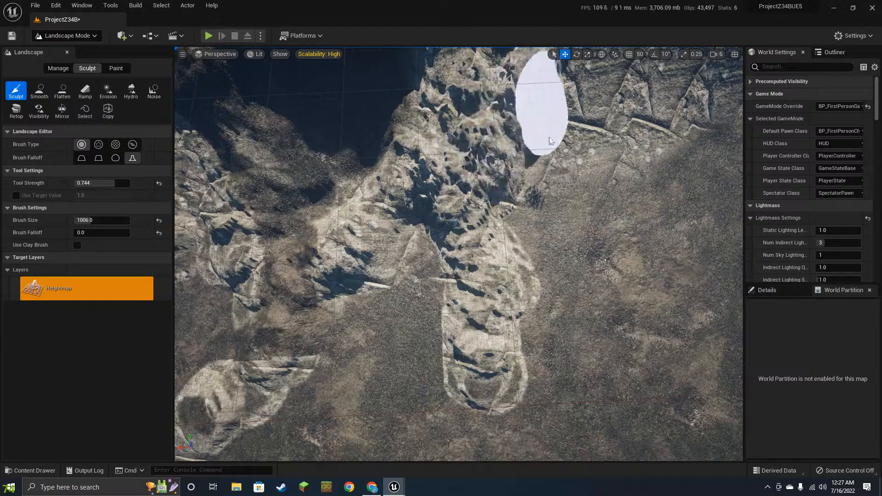
- Raise jagged rock up the patterned mountainside and along the foot of the slope beside the hollow
mouse_move(539, 94)
right_down()
mouse_move(515, 51)
mouse_move(581, 252)
mouse_move(504, 250)
mouse_move(626, 240)
mouse_move(461, 272)
right_up()
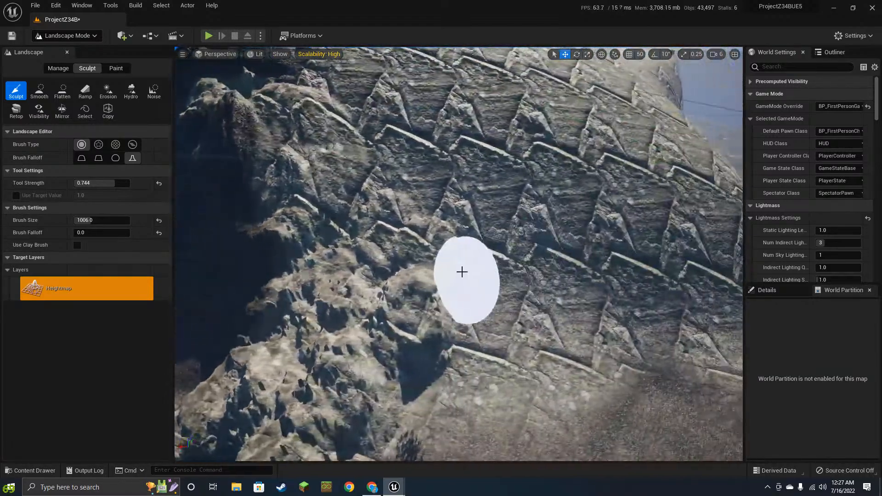
drag(461, 271, 401, 204)
mouse_move(519, 305)
right_down()
mouse_move(561, 292)
mouse_move(497, 294)
mouse_move(527, 269)
right_up()
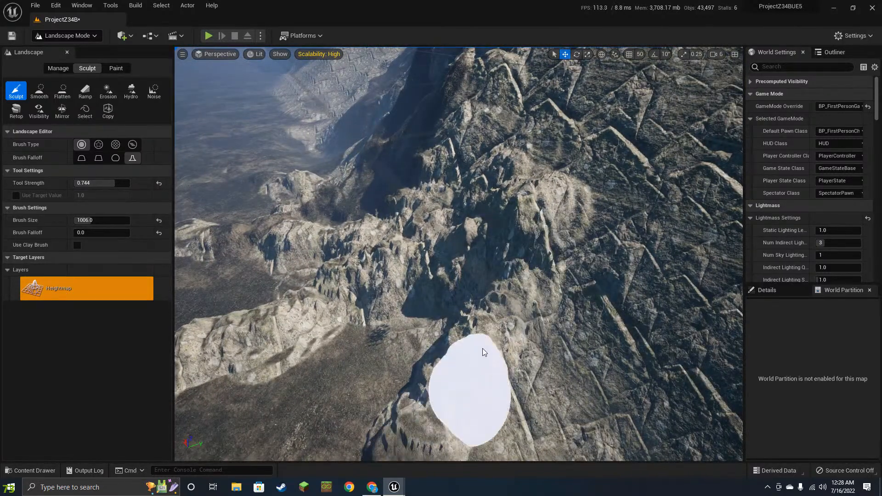
right_drag(485, 353, 570, 351)
drag(570, 351, 518, 379)
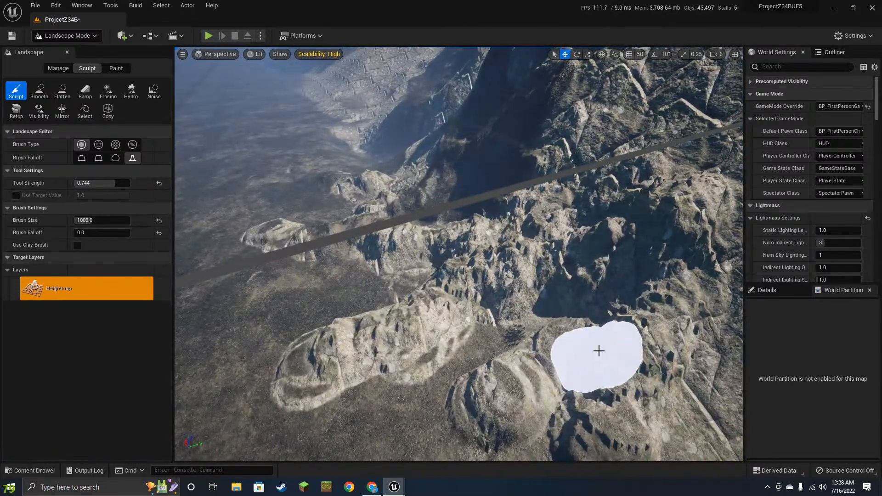
- Cut a long level terrace into the patterned mountainside with the Flatten tool
right_drag(598, 351, 738, 322)
mouse_move(589, 348)
right_down()
mouse_move(498, 301)
mouse_move(573, 303)
right_up()
mouse_move(592, 260)
right_down()
mouse_move(616, 271)
mouse_move(560, 328)
mouse_move(556, 320)
right_up()
click(63, 92)
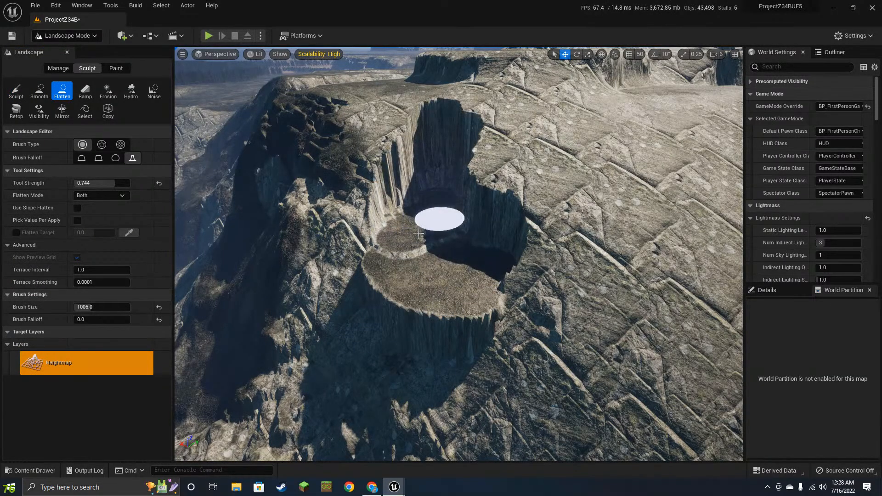
right_drag(523, 243, 451, 239)
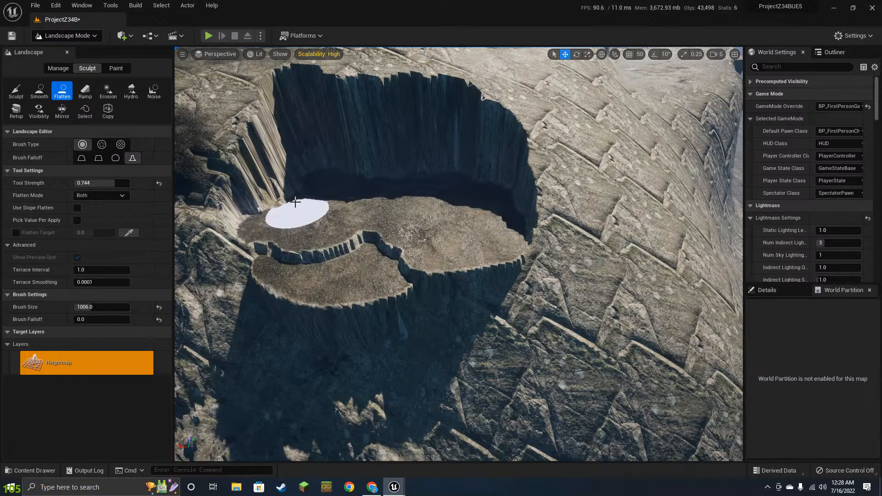
drag(295, 202, 433, 180)
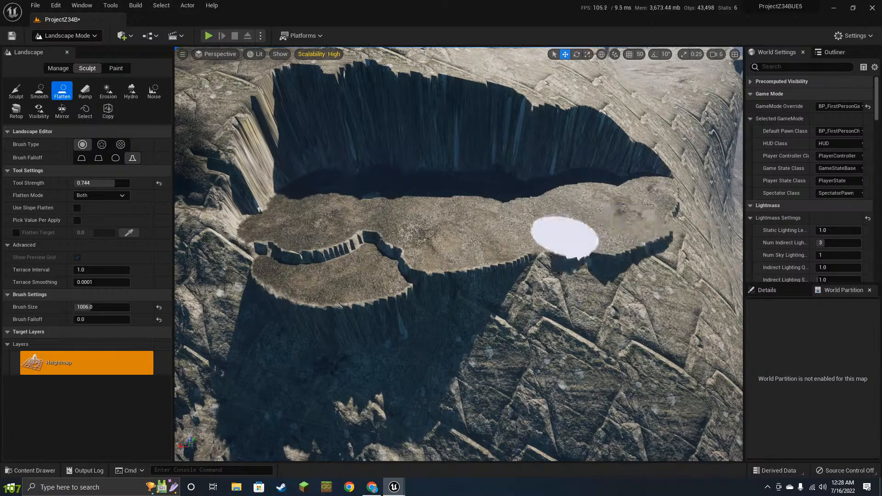
mouse_move(625, 219)
right_down()
mouse_move(593, 227)
mouse_move(576, 214)
mouse_move(477, 201)
right_up()
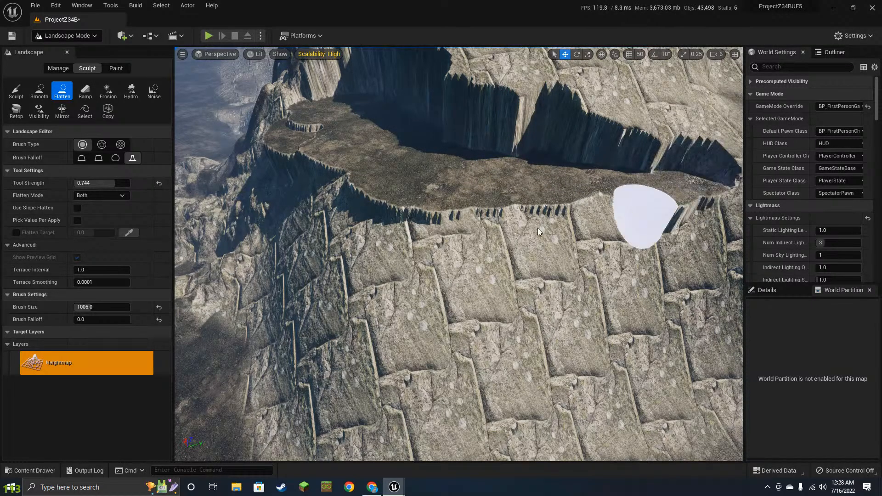
- Flatten a second terrace lower on the mountainside and lengthen both ledges along the slope
mouse_move(327, 288)
mouse_down()
mouse_move(512, 317)
mouse_move(686, 313)
mouse_move(694, 322)
mouse_up()
mouse_move(694, 321)
right_down()
mouse_move(517, 301)
mouse_move(474, 317)
right_up()
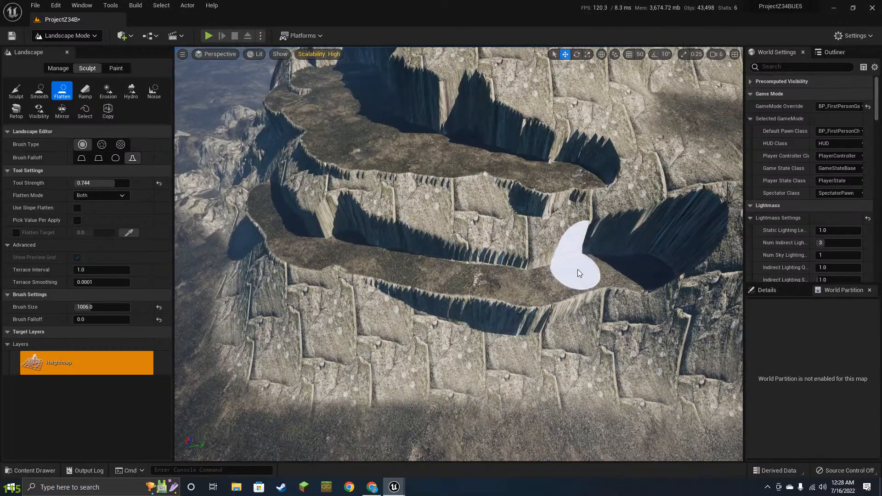
right_drag(578, 271, 542, 250)
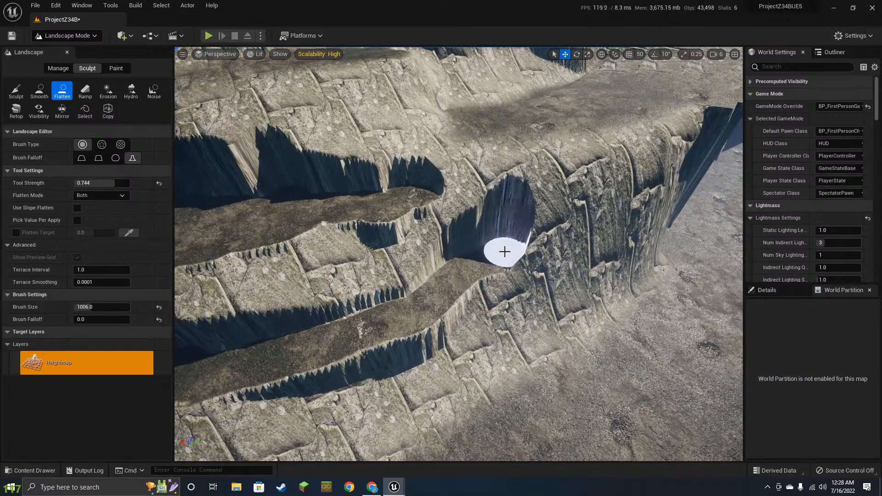
right_drag(648, 249, 649, 249)
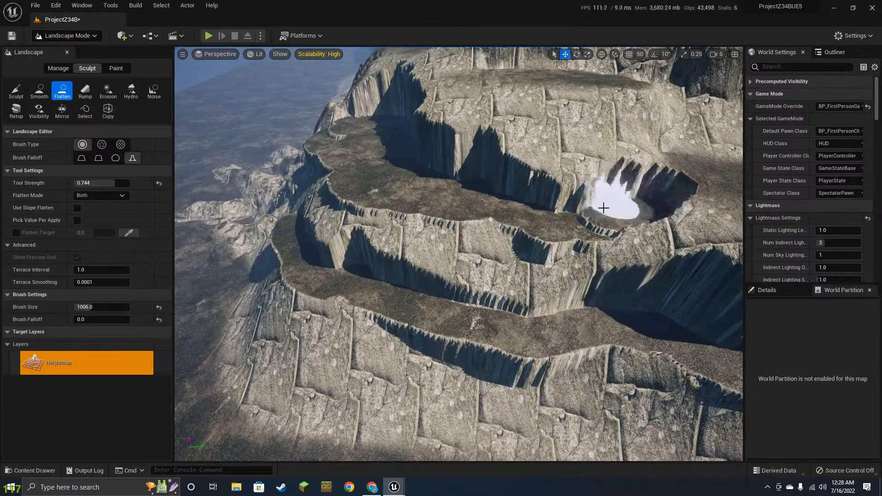
- Extend the lower terrace and flatten another ledge above it toward the steep stretched wall at the mountain's end
right_drag(476, 212, 487, 226)
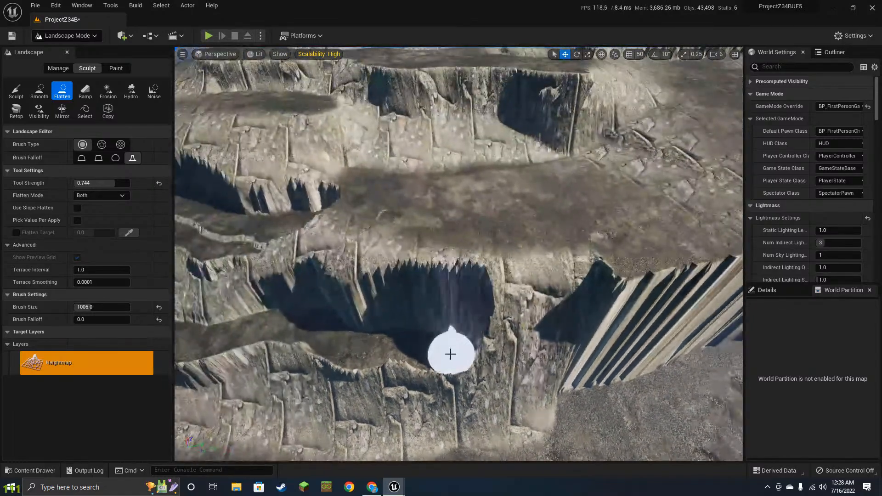
mouse_move(449, 350)
mouse_down()
mouse_move(542, 275)
mouse_move(530, 346)
mouse_up()
mouse_move(616, 310)
mouse_down()
mouse_move(591, 311)
mouse_move(528, 250)
mouse_move(671, 242)
mouse_move(510, 250)
mouse_up()
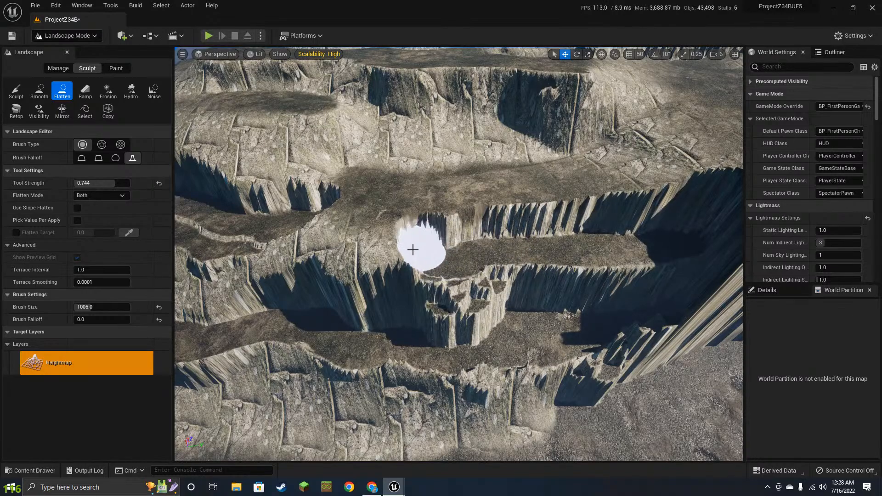
right_drag(513, 243, 485, 242)
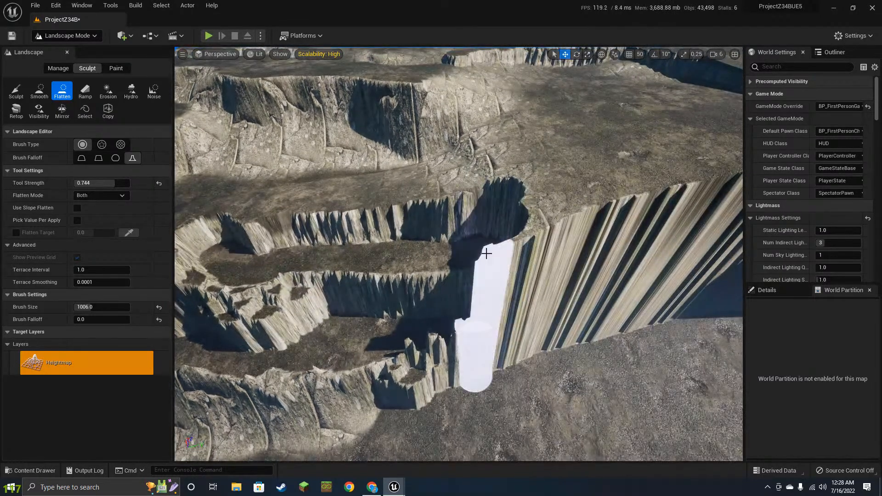
click(508, 255)
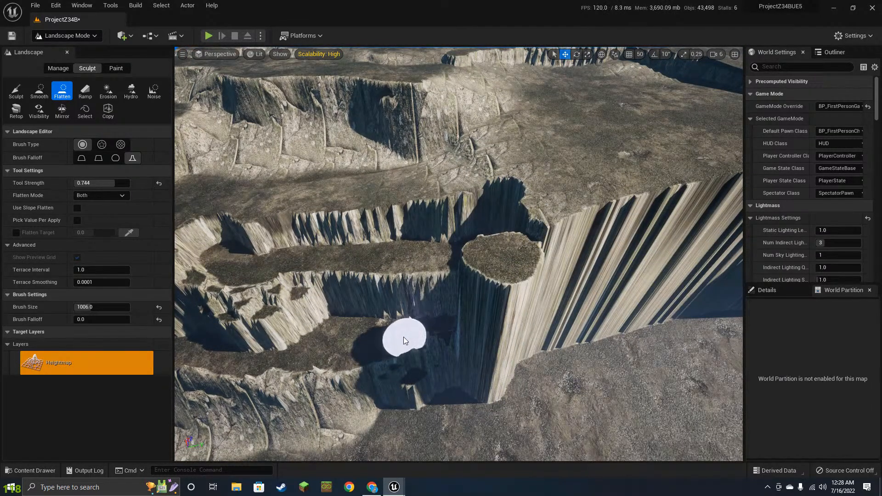
drag(485, 340, 516, 329)
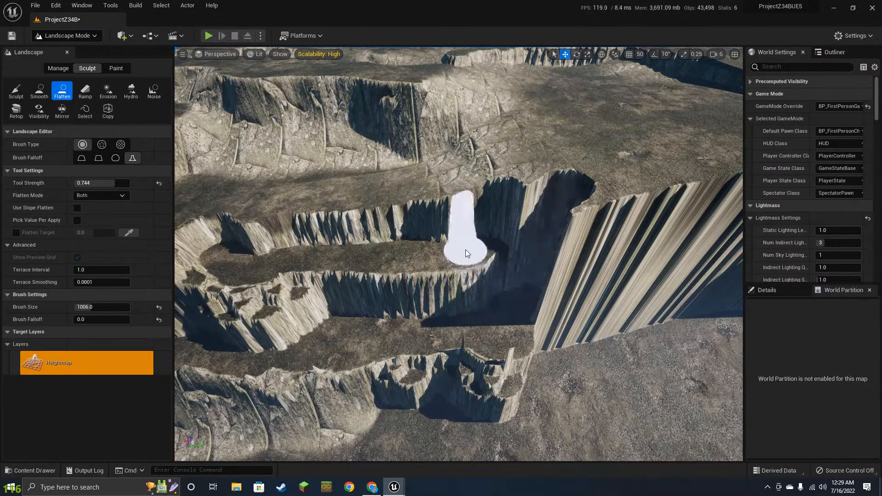
- Flatten the upper ledge into the steep stretched wall and join the broken ledges at the wall's foot into one terrace
drag(521, 206, 577, 234)
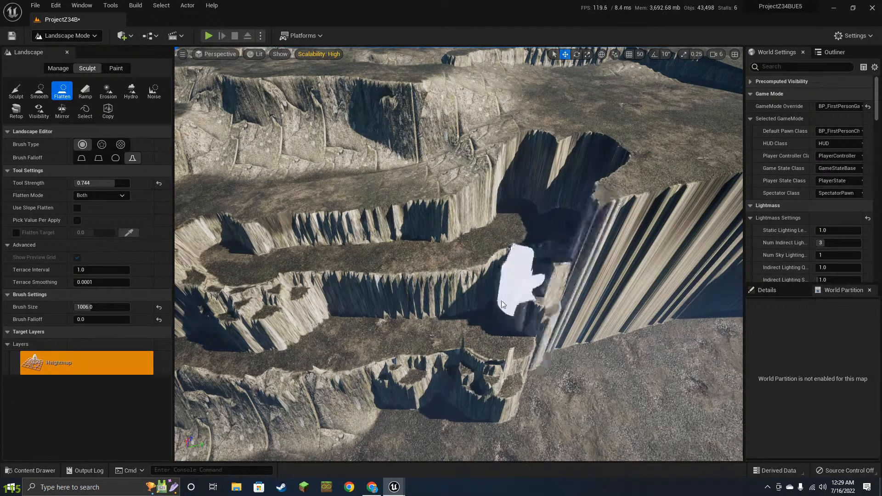
mouse_move(481, 294)
right_down()
mouse_move(535, 286)
mouse_move(445, 279)
right_up()
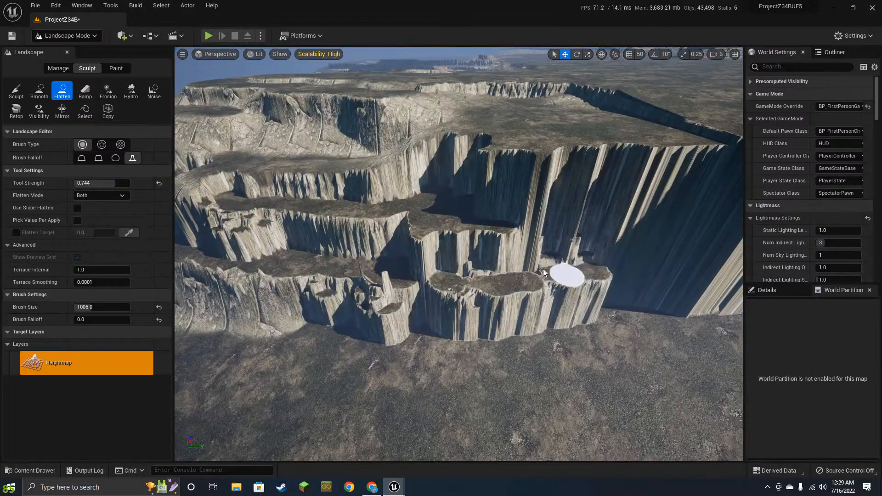
drag(543, 273, 507, 271)
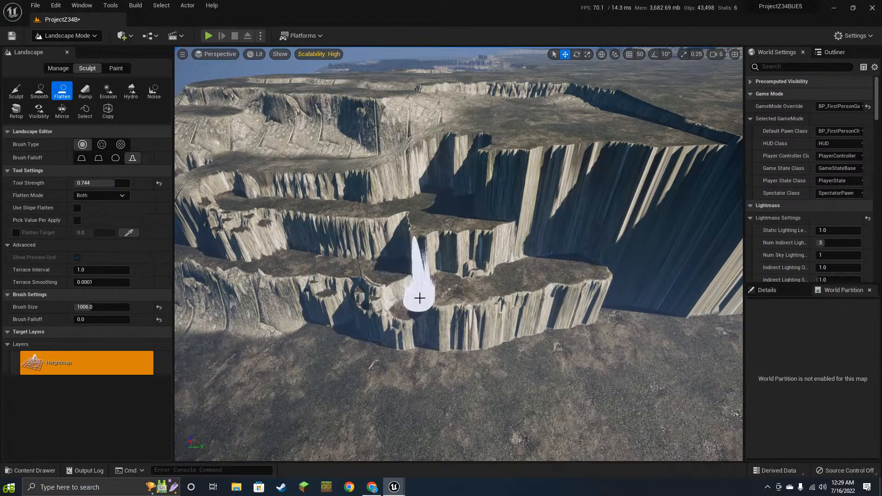
right_drag(509, 321, 382, 321)
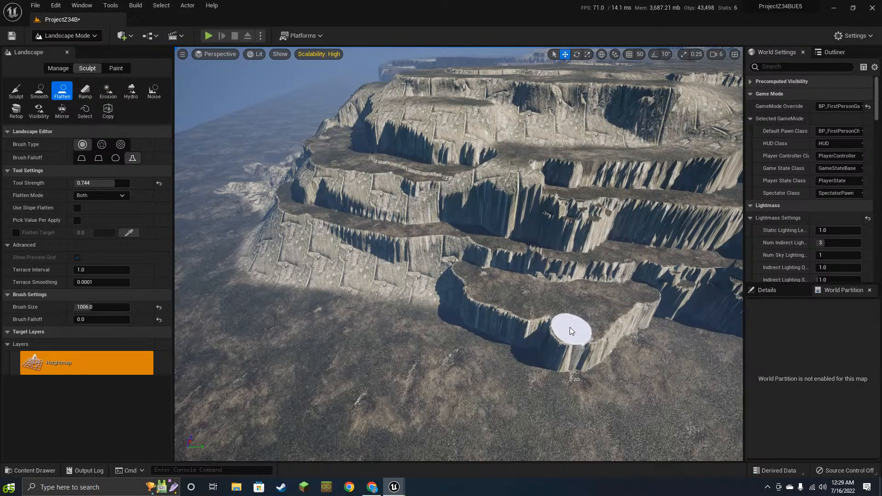
- Flatten a low terrace along the foot of the patterned mountainside and around its shaded corner
key(w)
mouse_move(571, 332)
right_down()
mouse_move(473, 316)
mouse_move(473, 284)
mouse_move(510, 256)
mouse_move(547, 262)
mouse_move(513, 269)
mouse_move(494, 289)
mouse_move(519, 268)
right_up()
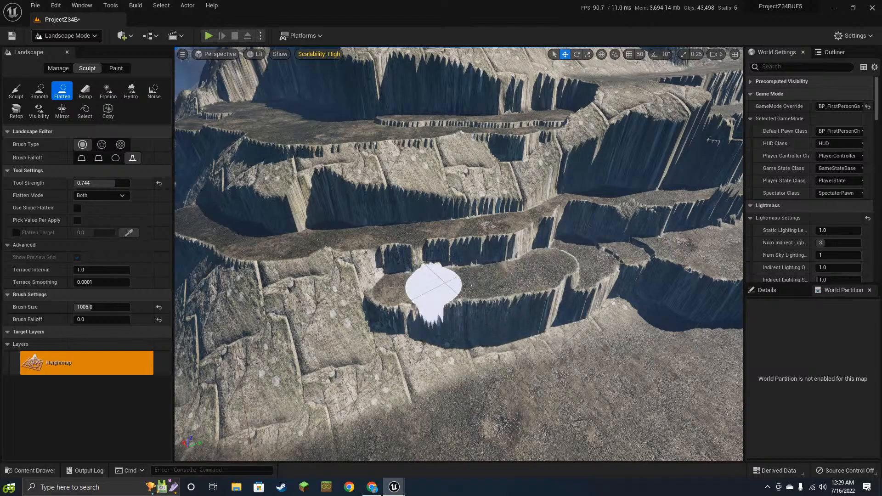
mouse_move(564, 295)
right_down()
mouse_move(579, 306)
mouse_move(515, 279)
right_up()
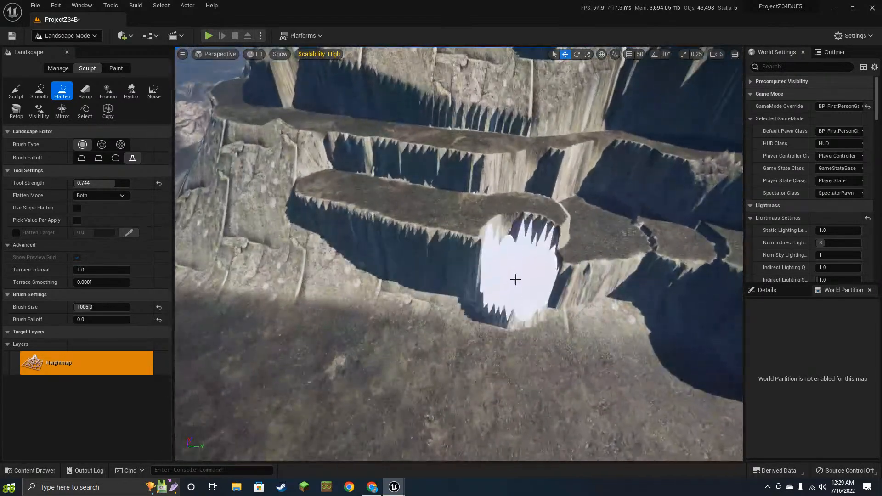
mouse_move(390, 277)
right_down()
mouse_move(425, 305)
mouse_move(395, 310)
mouse_move(413, 299)
mouse_move(376, 283)
mouse_move(449, 247)
mouse_move(632, 268)
mouse_move(489, 288)
mouse_move(474, 236)
mouse_move(442, 209)
mouse_move(499, 220)
right_up()
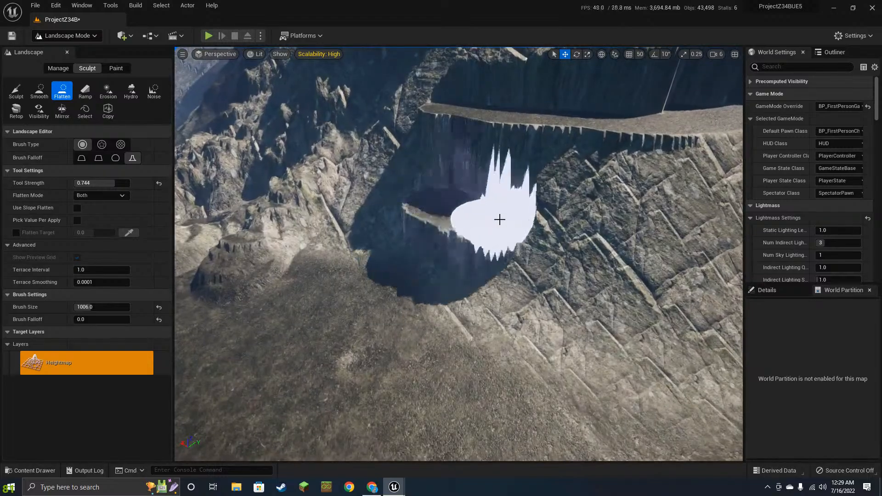
right_drag(573, 308, 448, 233)
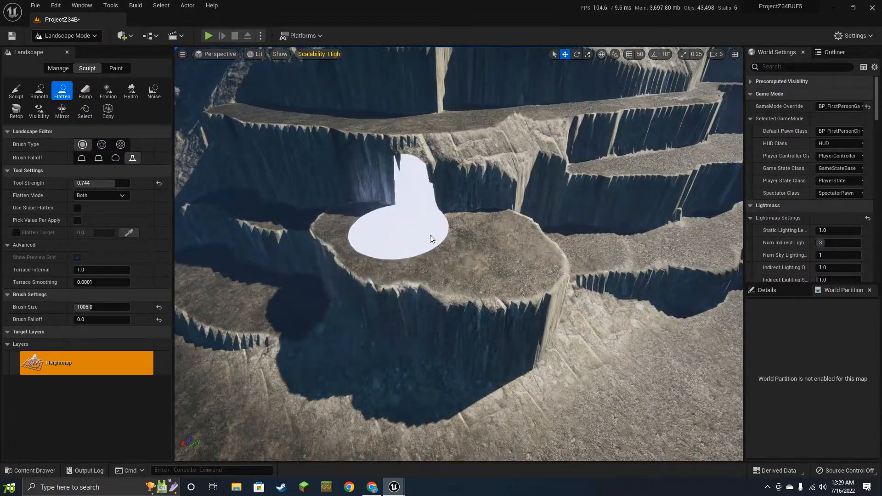
- Widen and connect the flattened ledges at the mountain's shaded corner, working toward the rocky ridge
mouse_move(430, 235)
mouse_down()
mouse_move(454, 142)
mouse_move(400, 142)
mouse_up()
mouse_move(478, 191)
mouse_down()
mouse_move(445, 173)
mouse_move(413, 188)
mouse_up()
mouse_move(532, 223)
right_down()
mouse_move(535, 251)
mouse_move(426, 253)
mouse_move(370, 277)
mouse_move(429, 293)
mouse_move(407, 246)
right_up()
mouse_move(407, 245)
mouse_down()
mouse_move(319, 240)
mouse_move(380, 291)
mouse_up()
right_drag(380, 291, 432, 294)
mouse_move(432, 294)
mouse_down()
mouse_move(435, 333)
mouse_move(375, 381)
mouse_move(372, 219)
mouse_move(544, 309)
mouse_move(395, 187)
mouse_move(445, 219)
mouse_move(396, 211)
mouse_move(366, 193)
mouse_up()
drag(298, 186, 334, 202)
mouse_move(334, 202)
right_down()
mouse_move(280, 159)
mouse_move(317, 202)
mouse_move(243, 216)
right_up()
right_drag(505, 188, 500, 191)
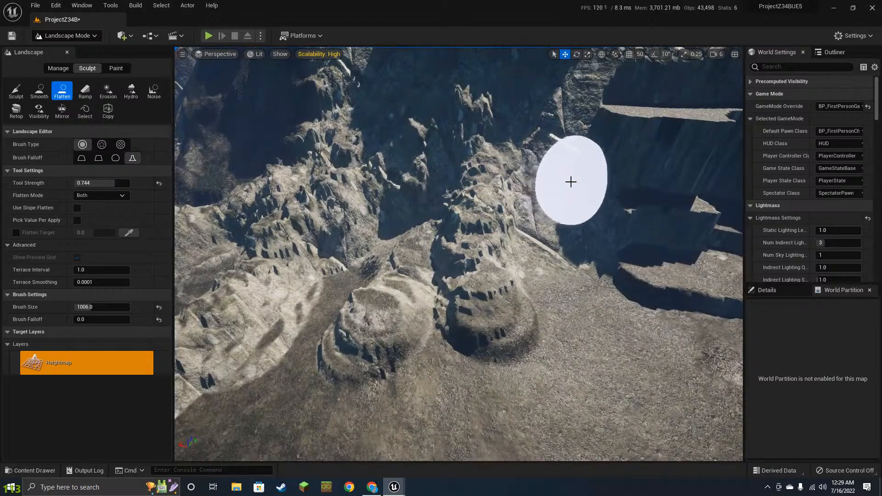
- Flatten raised plateaus out from the shaded cliff over the jagged rocky ridge beside it
mouse_move(571, 182)
mouse_down()
mouse_move(565, 244)
mouse_move(522, 281)
mouse_up()
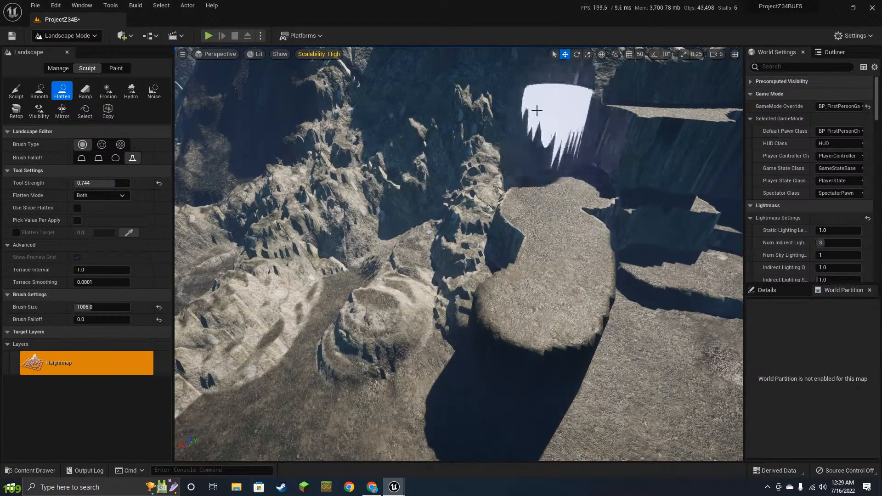
drag(535, 112, 595, 126)
mouse_move(462, 208)
right_down()
mouse_move(395, 198)
mouse_move(489, 199)
right_up()
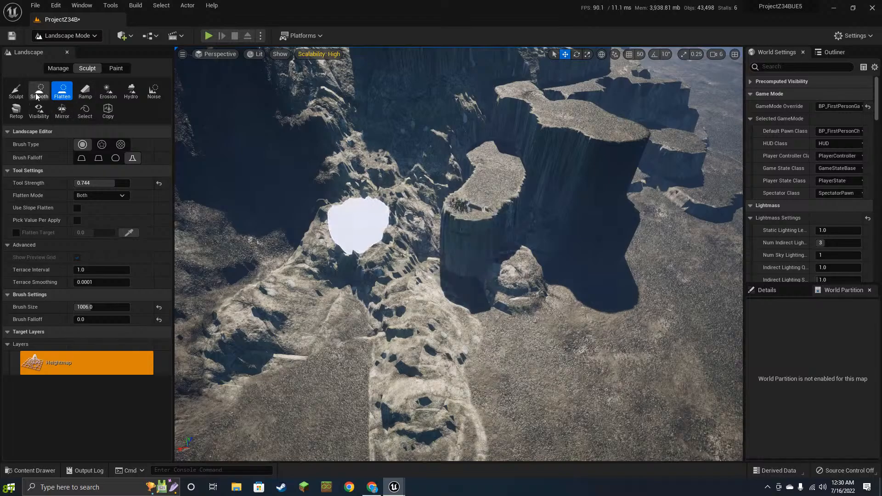
- Smooth the smaller raised plateau and the end of the rocky ridge into a gentle slope with the Smooth tool
click(17, 92)
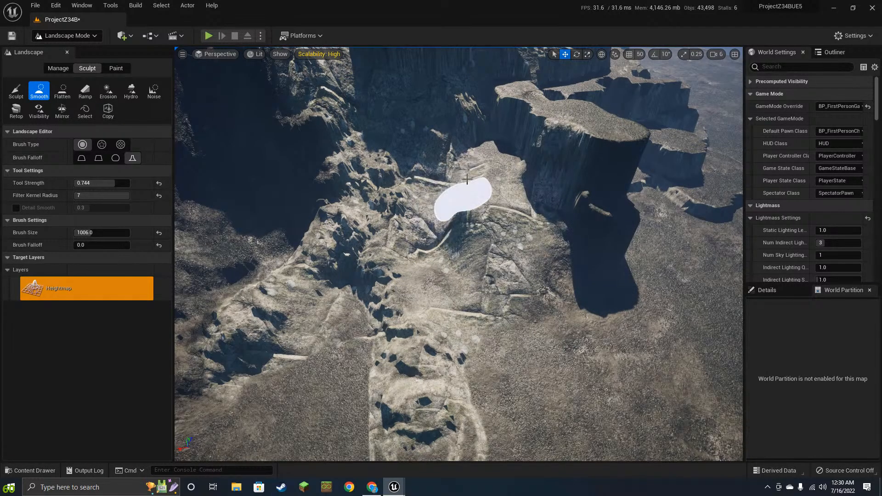
scroll(547, 332, up, 4)
mouse_move(546, 329)
right_down()
mouse_move(597, 266)
mouse_move(551, 317)
mouse_move(551, 300)
mouse_move(463, 317)
right_up()
drag(463, 317, 387, 339)
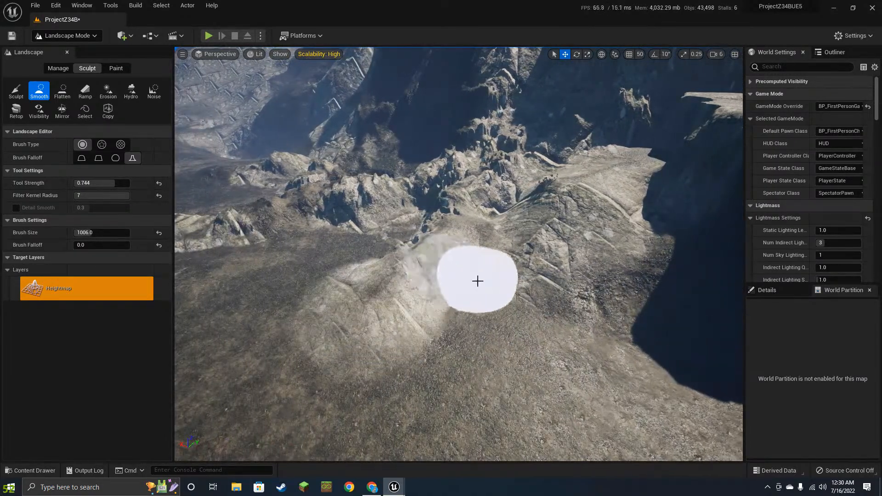
- Smooth the jagged crest and dark crevices of the rocky ridge between the shaded hollows
key(w)
mouse_move(478, 281)
right_down()
mouse_move(476, 241)
mouse_move(464, 245)
mouse_move(461, 295)
right_up()
mouse_move(461, 295)
mouse_down()
mouse_move(536, 177)
mouse_move(525, 166)
mouse_up()
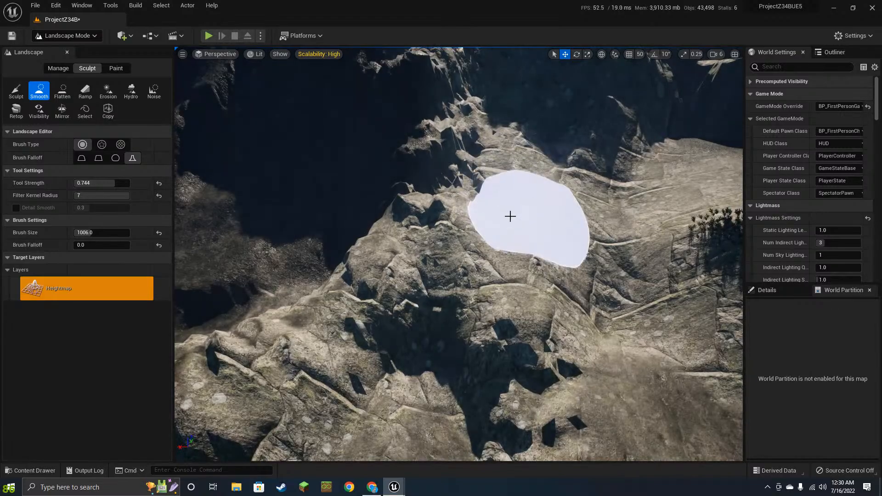
drag(510, 216, 468, 134)
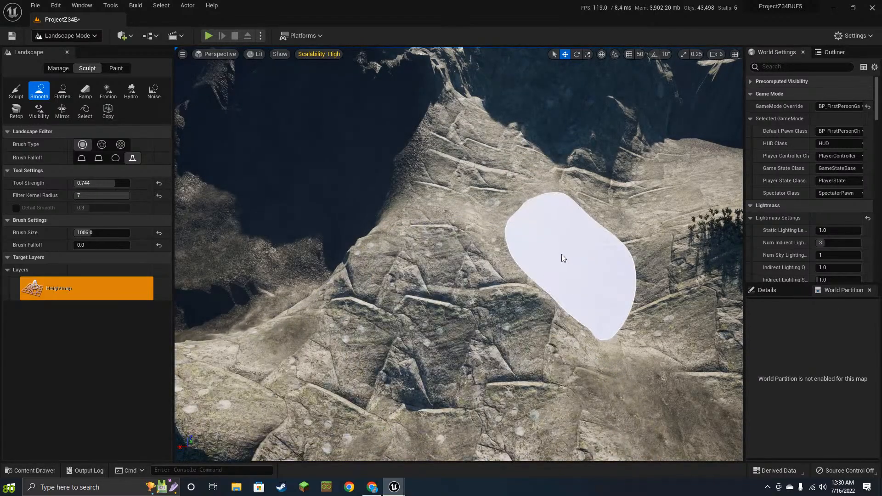
right_drag(561, 255, 543, 211)
drag(544, 211, 481, 334)
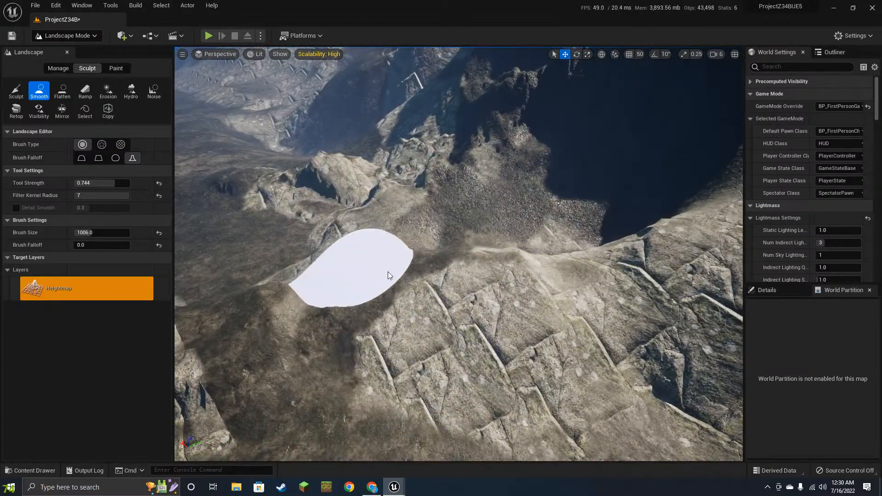
- Smooth the remaining rough outcrops and bumps along the ridge and around the edge of the shaded hollow
right_drag(390, 276, 377, 276)
drag(390, 276, 481, 289)
right_drag(480, 289, 483, 331)
drag(481, 290, 415, 242)
right_drag(415, 242, 414, 257)
drag(416, 242, 412, 343)
mouse_move(412, 343)
right_down()
mouse_move(441, 257)
mouse_move(409, 322)
mouse_move(409, 413)
mouse_move(398, 414)
right_up()
drag(398, 327, 276, 139)
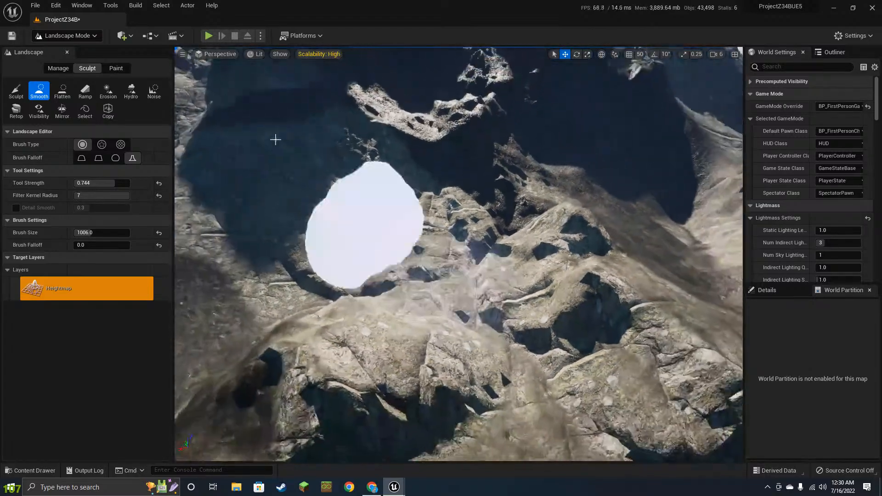
- Play-test the level by walking over the smoothed ridge and up the mountains in first person, and stop the play session
click(206, 36)
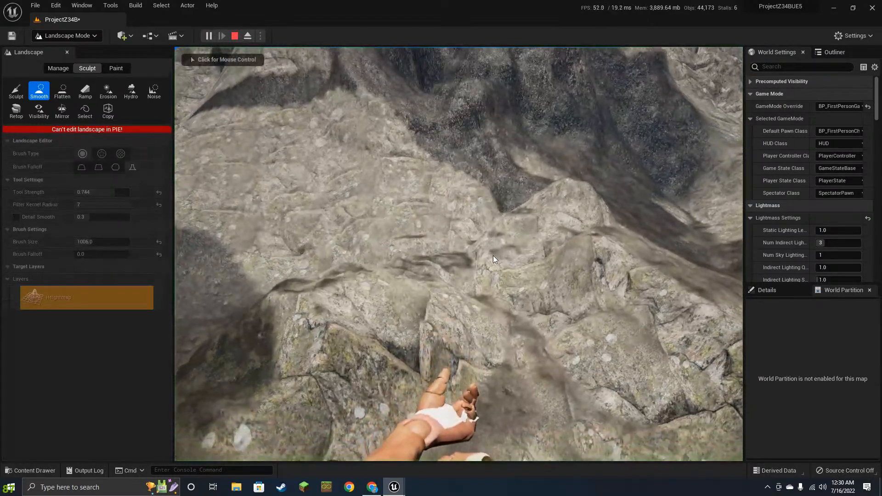
click(493, 256)
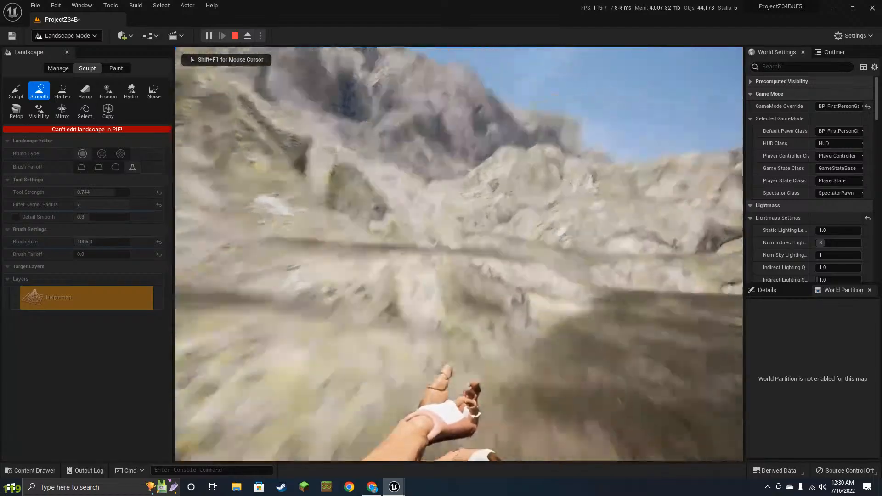
key(w)
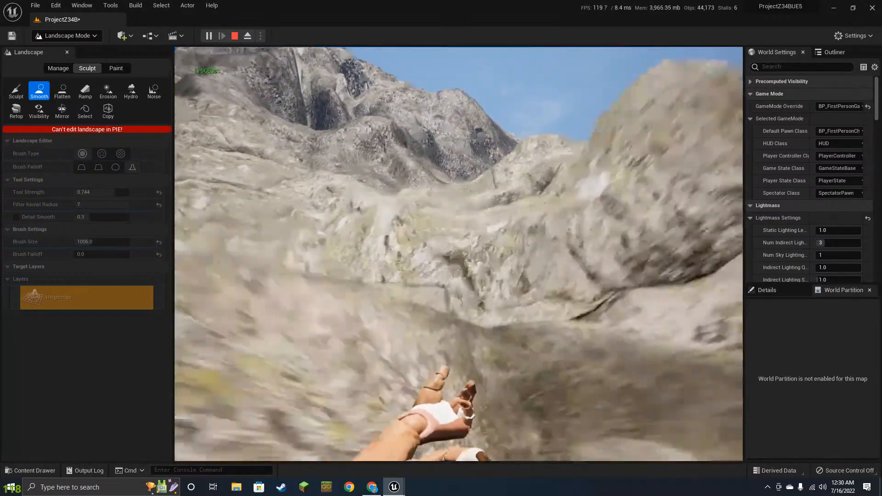
key(w)
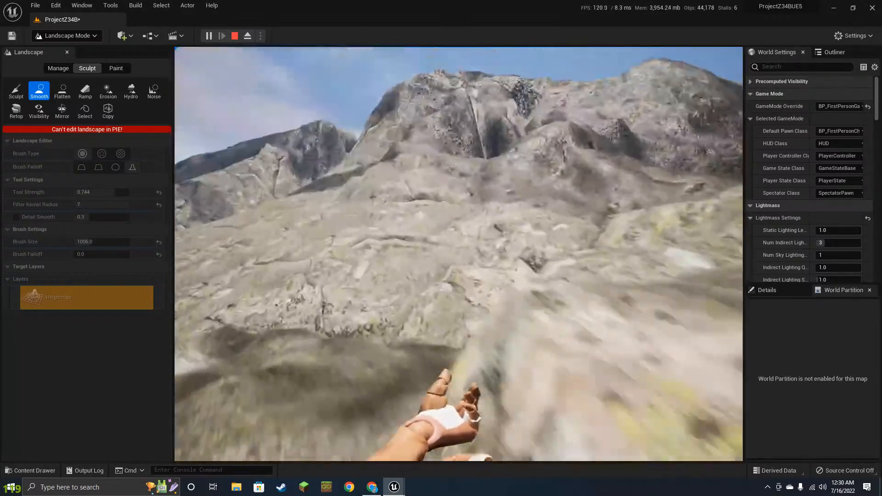
key(w)
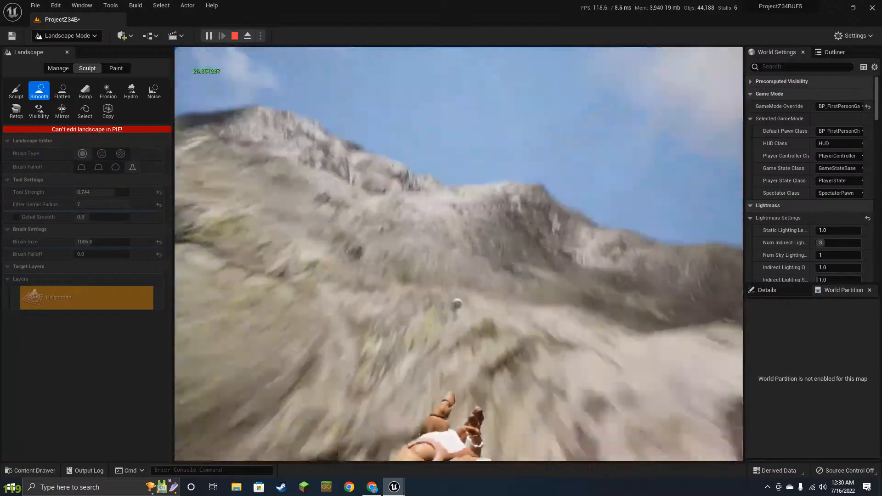
key(w)
key(w)
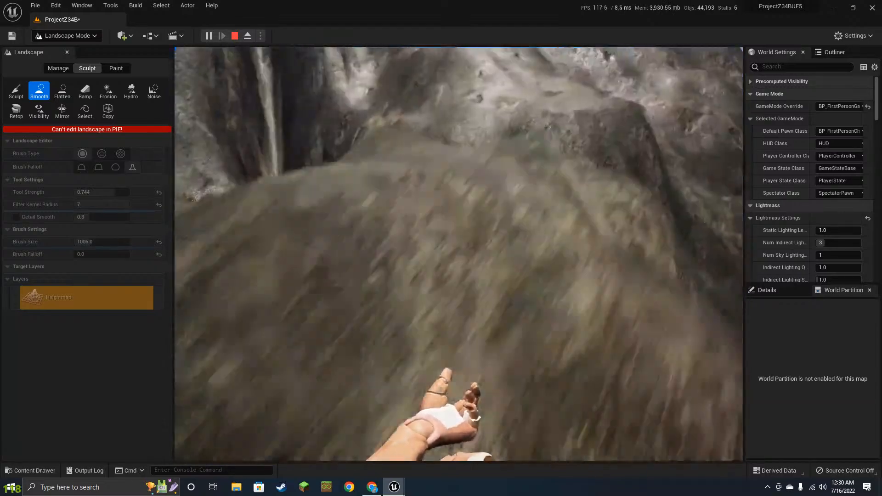
key(w)
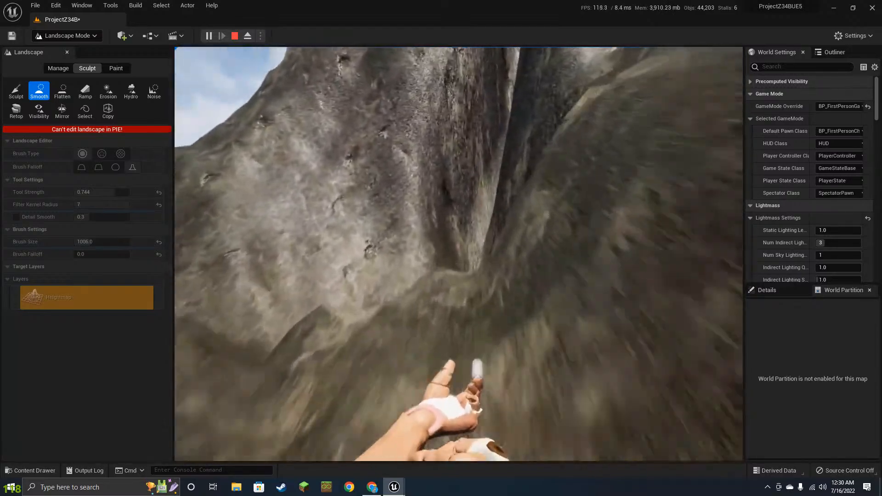
key(w)
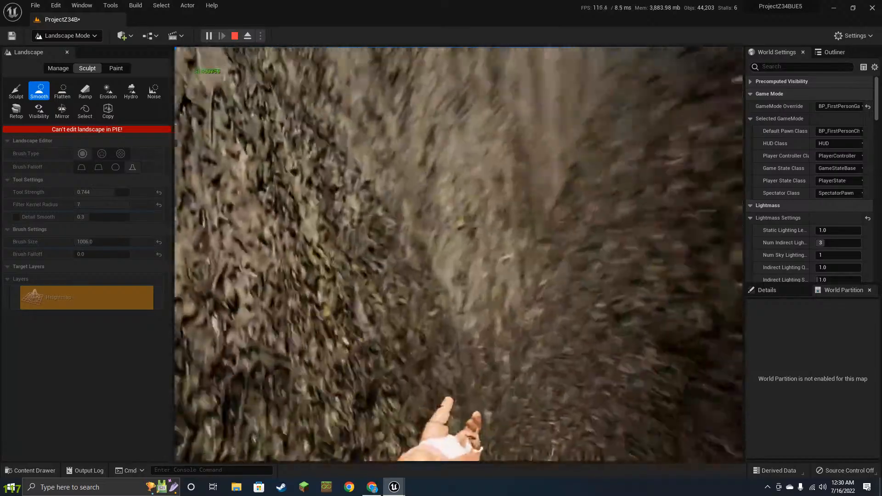
key(w)
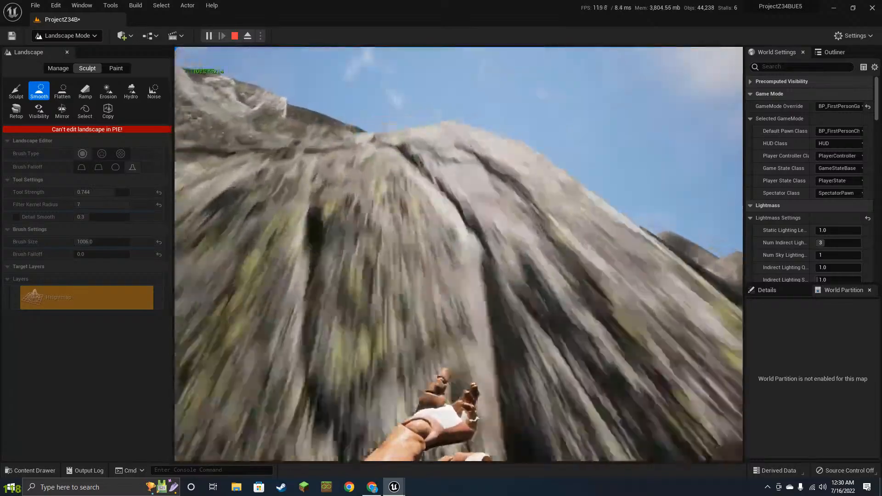
key(w)
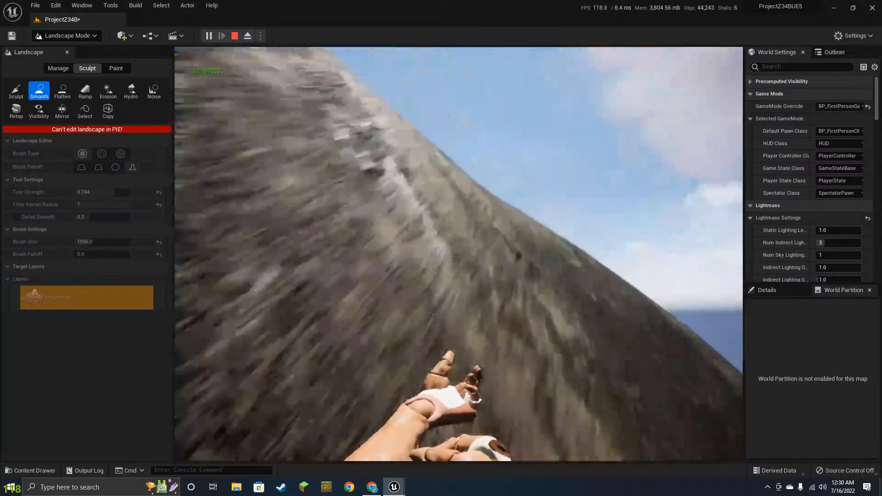
key(w)
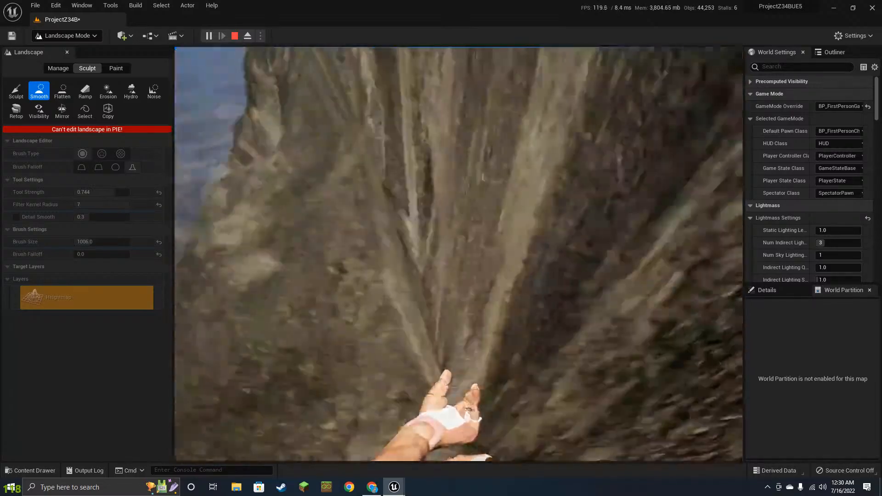
key(w)
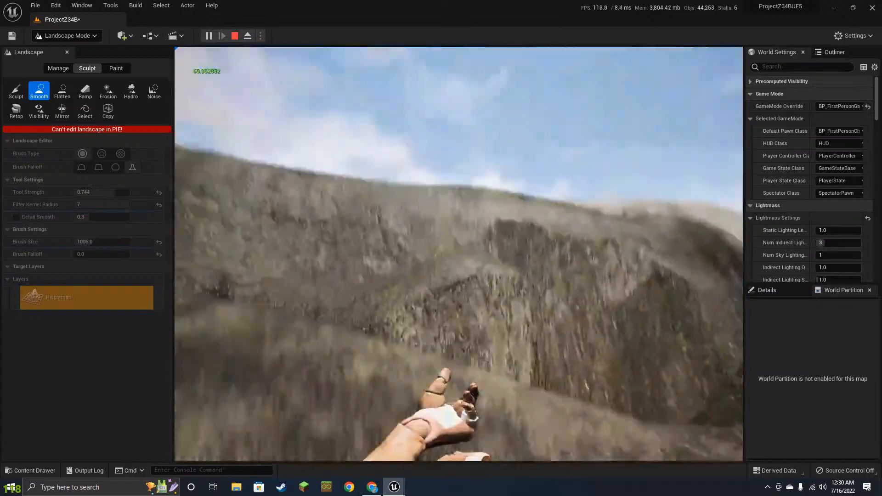
key(w)
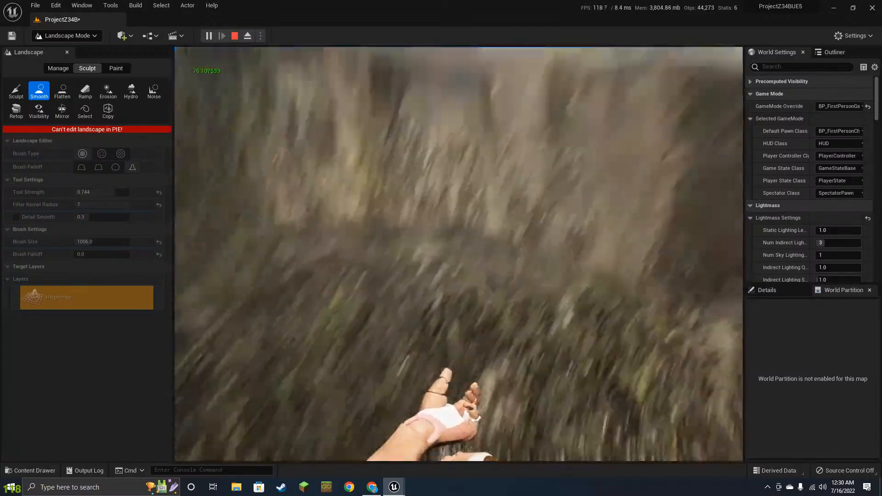
key(w)
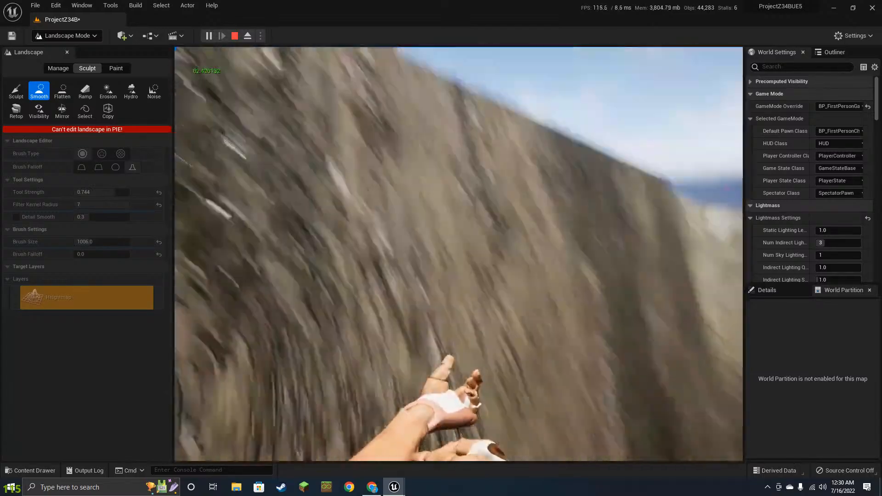
key(w)
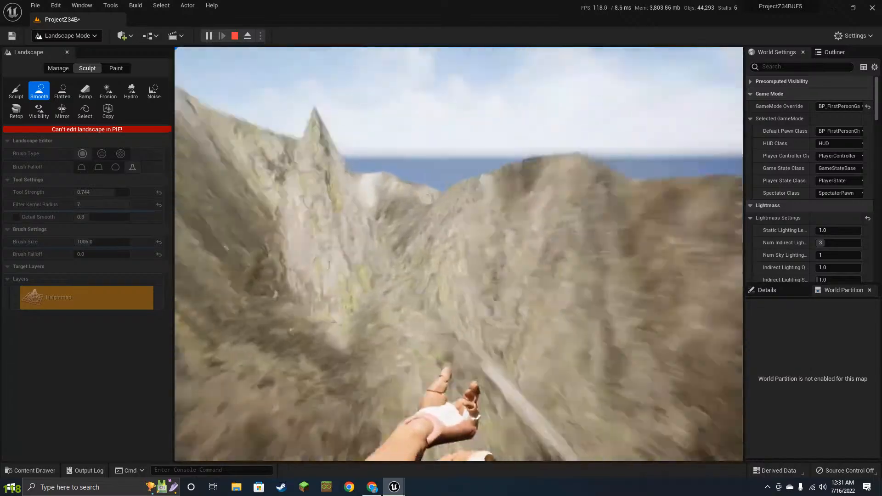
key(w)
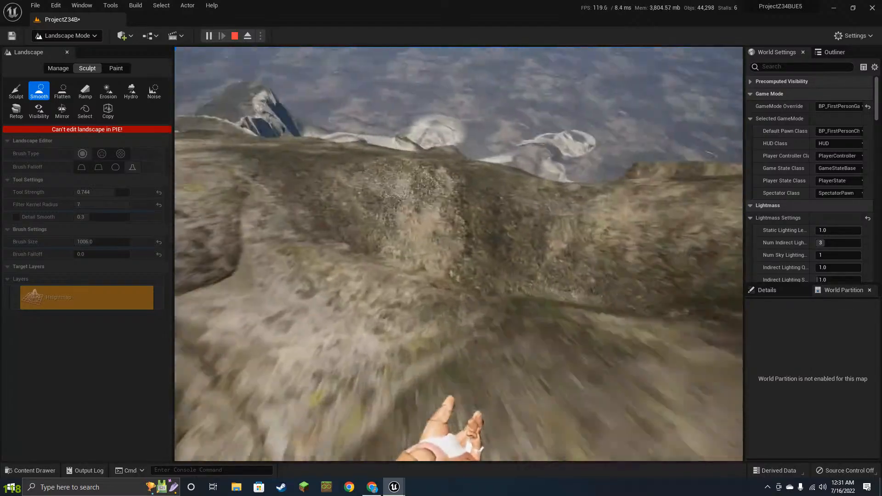
key(w)
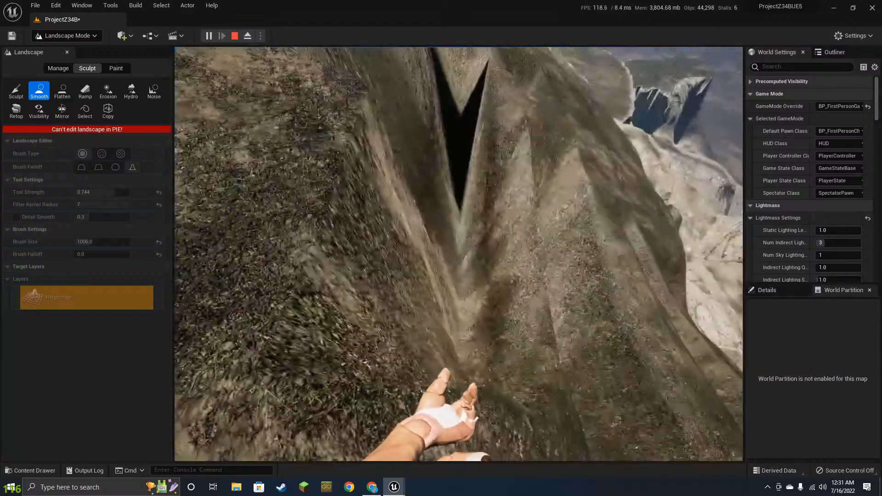
key(alt+Tab)
click(235, 36)
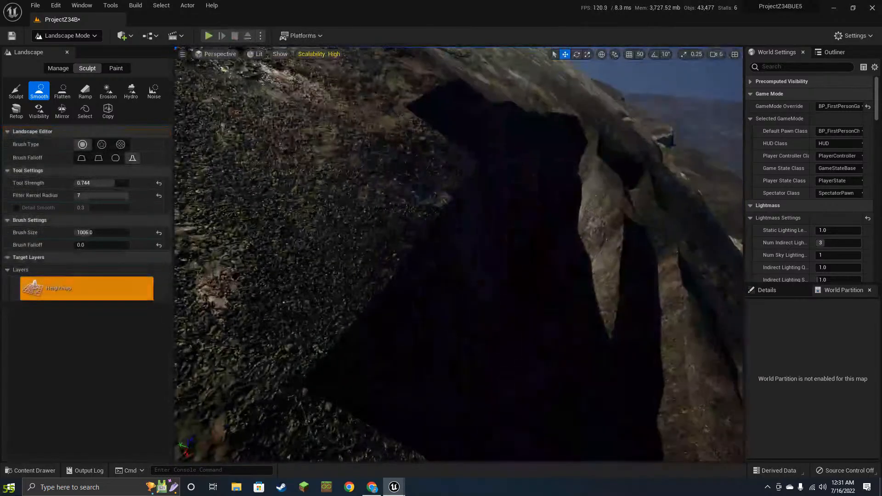
- Smooth the dark crevices on the steep mountainside, using the Smooth tool with a brush size of about 955
key(s)
right_drag(459, 255, 510, 321)
key(w)
mouse_move(591, 201)
right_down()
mouse_move(643, 213)
mouse_move(591, 200)
right_up()
key(w)
mouse_move(505, 200)
mouse_down()
mouse_move(580, 294)
mouse_move(707, 163)
mouse_move(345, 197)
mouse_move(378, 231)
mouse_up()
key(s)
mouse_move(379, 231)
right_down()
mouse_move(441, 234)
mouse_move(409, 246)
mouse_move(425, 244)
right_up()
right_drag(623, 213, 657, 243)
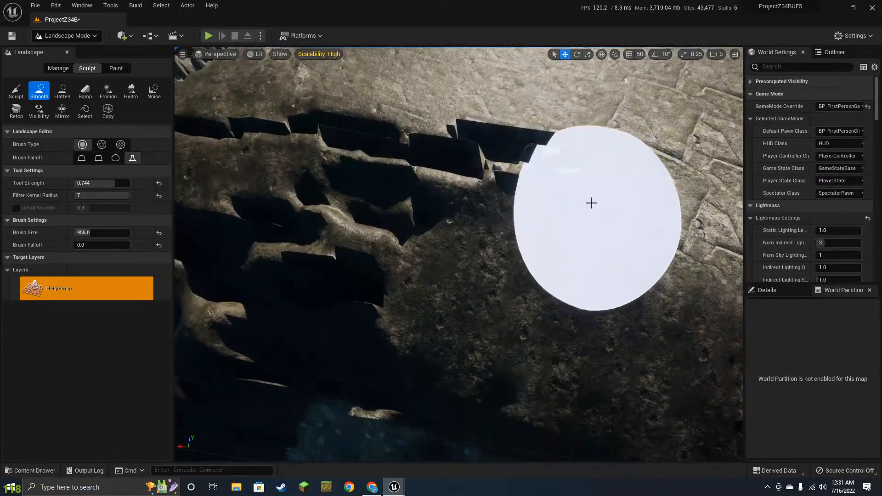
- Reduce the brush size to 513 and smooth the jagged stepped ledges along the edge of the shaded hollow
mouse_move(594, 175)
mouse_down()
mouse_move(487, 124)
mouse_move(378, 202)
mouse_move(368, 244)
mouse_up()
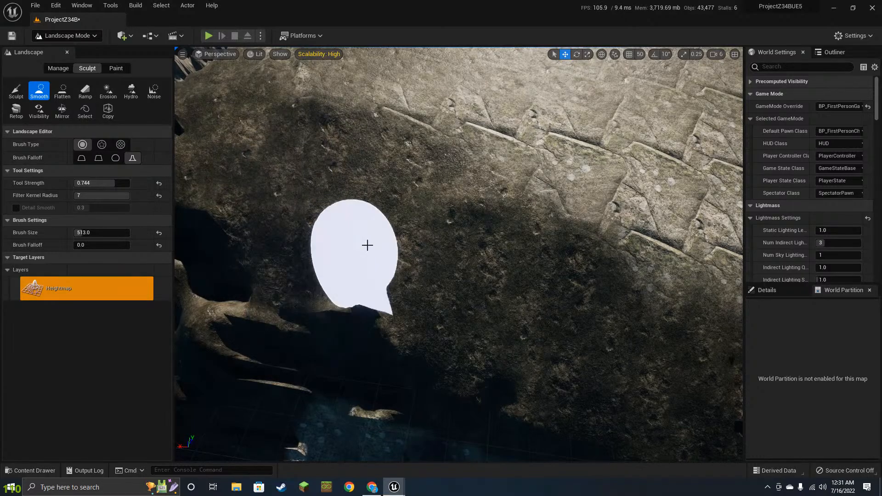
right_drag(524, 310, 525, 310)
key(a)
mouse_move(628, 282)
mouse_down()
mouse_move(498, 230)
mouse_move(459, 160)
mouse_move(617, 288)
mouse_up()
drag(543, 305, 564, 342)
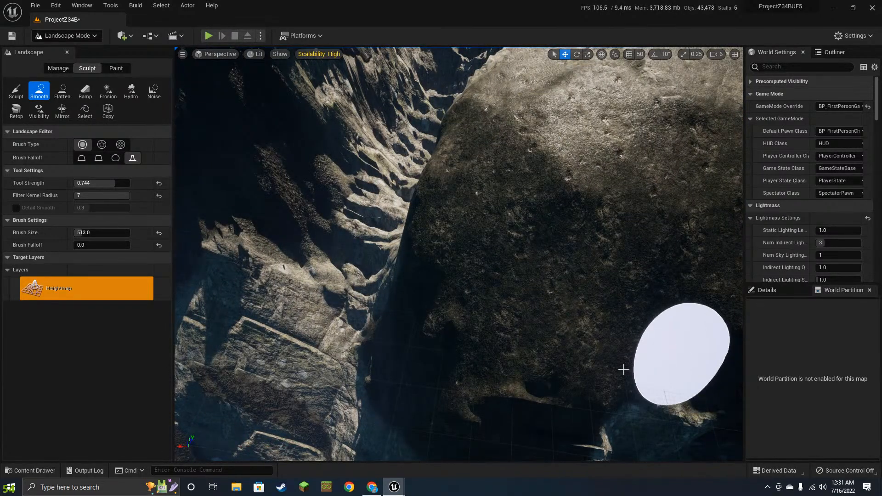
- Smooth the sharp spikes and rocky outcrops on the dark slope inside the hollow
mouse_move(620, 349)
right_down()
mouse_move(543, 331)
mouse_move(515, 340)
mouse_move(662, 340)
mouse_move(505, 276)
mouse_move(478, 299)
right_up()
key(w)
key(w)
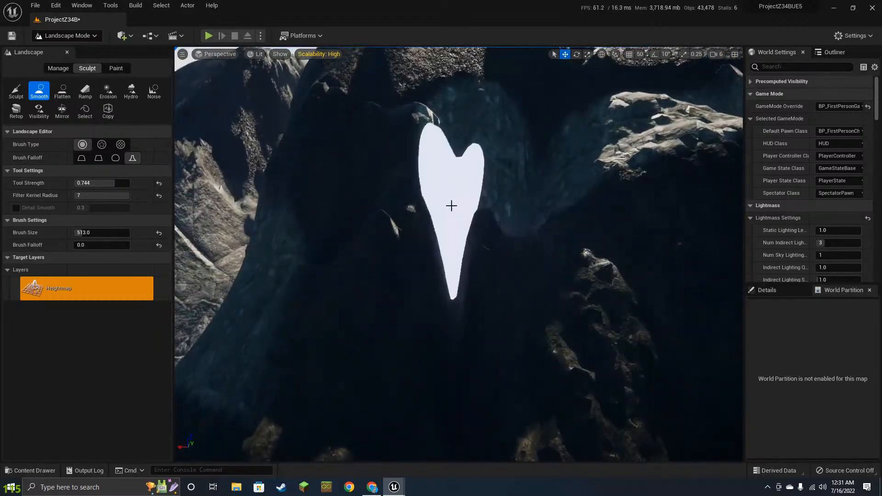
mouse_move(458, 344)
mouse_down()
mouse_move(541, 183)
mouse_move(607, 292)
mouse_move(570, 189)
mouse_up()
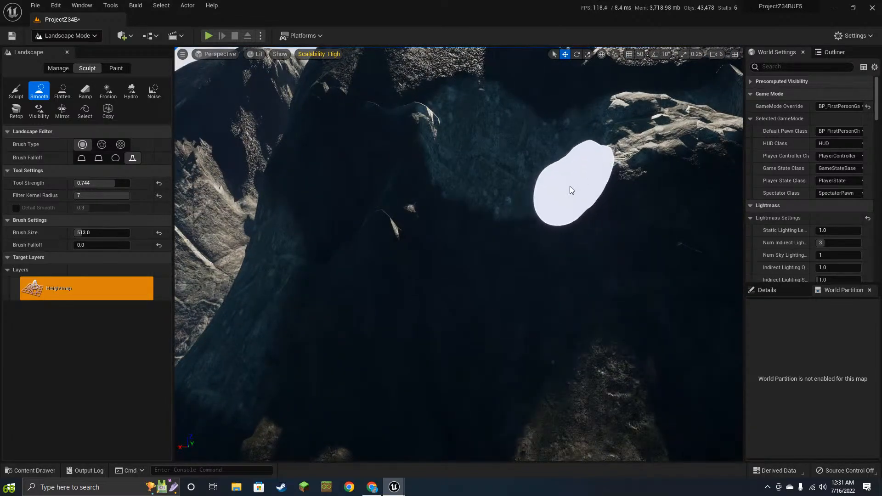
- Smooth the pitted rocky ridge and its remaining outcrops at the bottom of the dark hollow
mouse_move(571, 190)
right_down()
mouse_move(652, 285)
mouse_move(552, 244)
right_up()
mouse_move(571, 189)
mouse_down()
mouse_move(542, 276)
mouse_move(458, 238)
mouse_up()
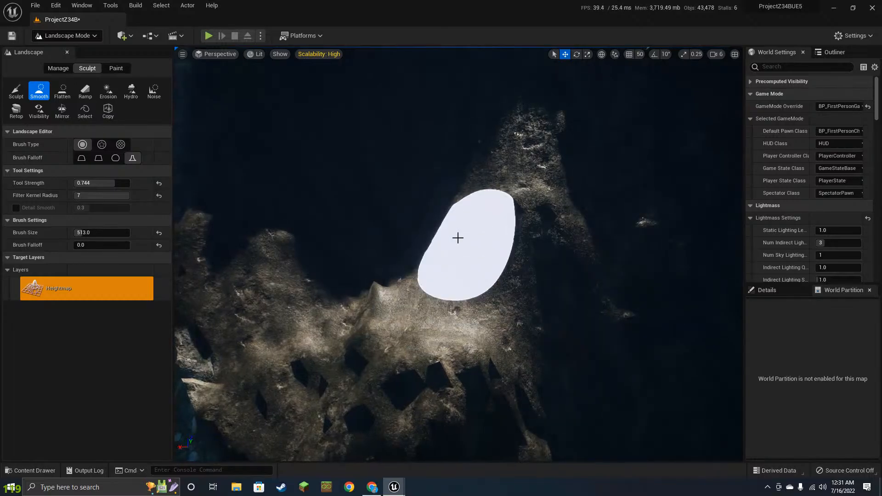
mouse_move(417, 278)
mouse_down()
mouse_move(502, 266)
mouse_move(292, 256)
mouse_up()
scroll(454, 250, down, 6)
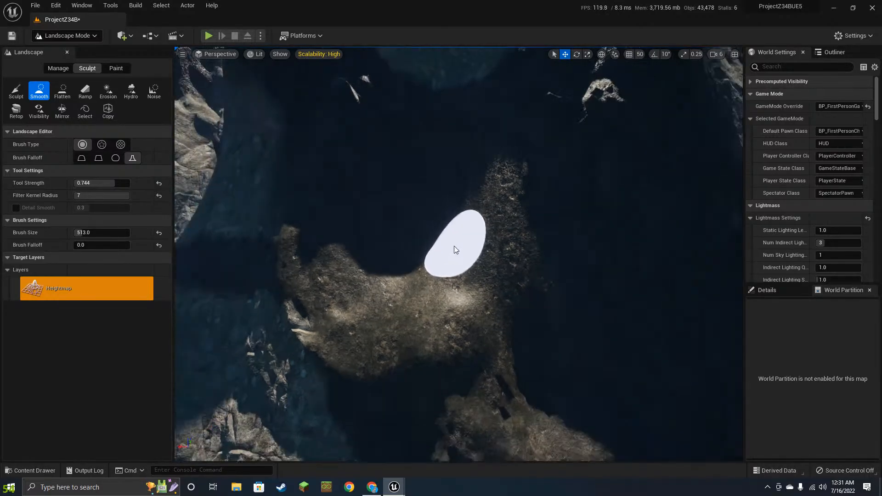
right_drag(448, 253, 395, 216)
drag(449, 253, 476, 257)
mouse_move(476, 258)
right_down()
mouse_move(474, 184)
mouse_move(505, 207)
mouse_move(524, 276)
mouse_move(492, 253)
mouse_move(478, 258)
mouse_move(487, 234)
mouse_move(455, 276)
mouse_move(444, 199)
right_up()
drag(445, 199, 516, 109)
- Smooth the steep cliff between the grassy plateau and the ledge below it into a sloping rock face
right_drag(516, 108, 517, 23)
right_drag(490, 323, 607, 306)
right_drag(384, 278, 529, 270)
drag(528, 270, 585, 246)
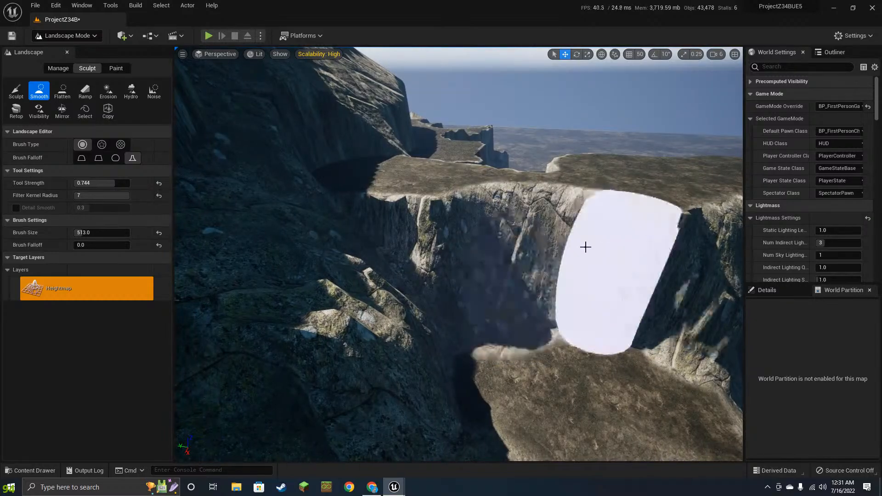
mouse_move(585, 246)
right_down()
mouse_move(520, 301)
mouse_move(476, 289)
right_up()
mouse_move(476, 290)
mouse_down()
mouse_move(510, 245)
mouse_move(465, 197)
mouse_move(351, 196)
mouse_move(386, 297)
mouse_move(429, 355)
mouse_up()
right_drag(429, 354, 359, 347)
mouse_move(432, 299)
mouse_down()
mouse_move(406, 258)
mouse_move(340, 243)
mouse_move(301, 212)
mouse_up()
- Raise a rough rocky mound on the smoothed slope with the Sculpt tool
click(16, 90)
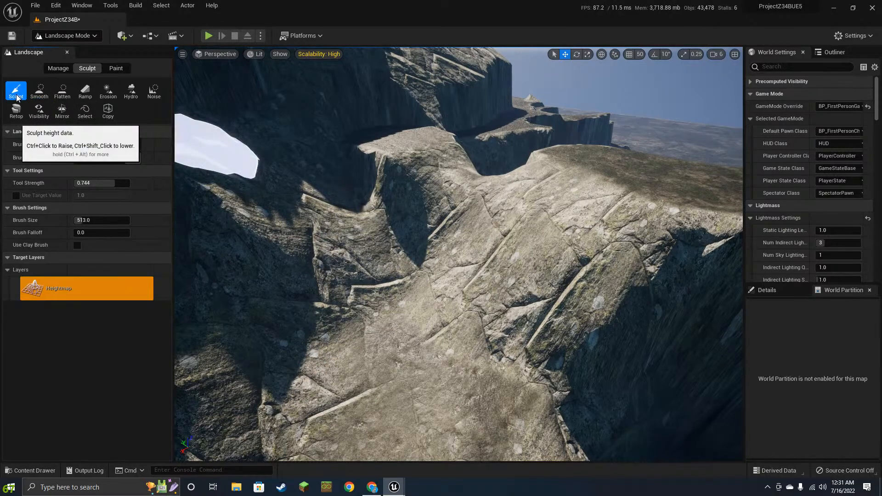
mouse_move(459, 280)
mouse_down()
mouse_move(404, 272)
mouse_move(344, 306)
mouse_move(368, 341)
mouse_move(407, 229)
mouse_move(427, 222)
mouse_up()
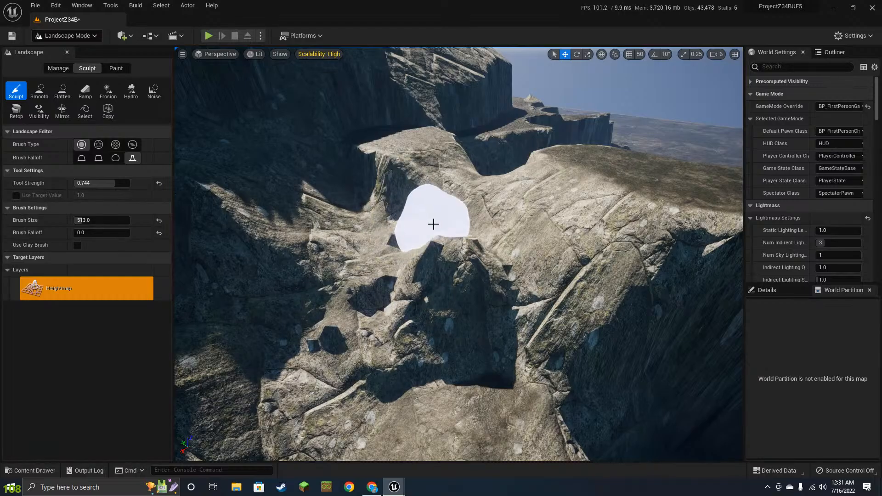
key(w)
mouse_move(533, 279)
right_down()
mouse_move(496, 312)
mouse_move(441, 276)
mouse_move(513, 254)
right_up()
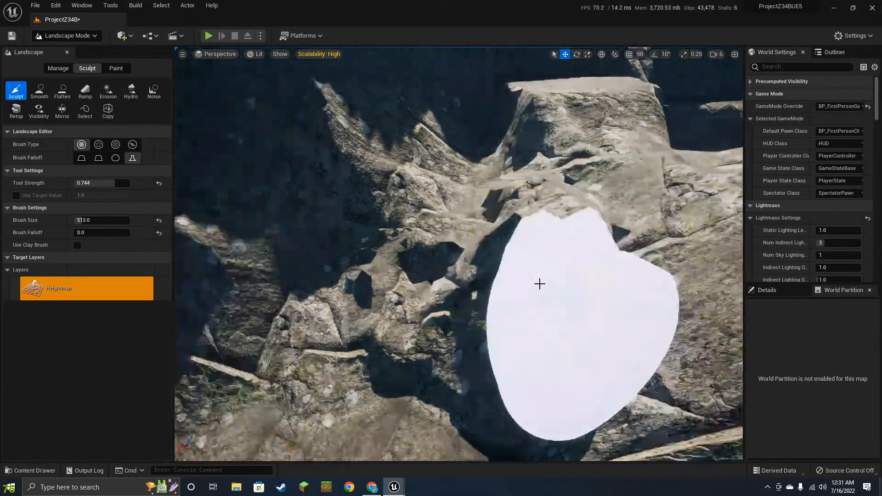
- Sculpt jagged rock along the terraced cliff face and the shaded slope beneath it
key(s)
right_drag(540, 284, 536, 220)
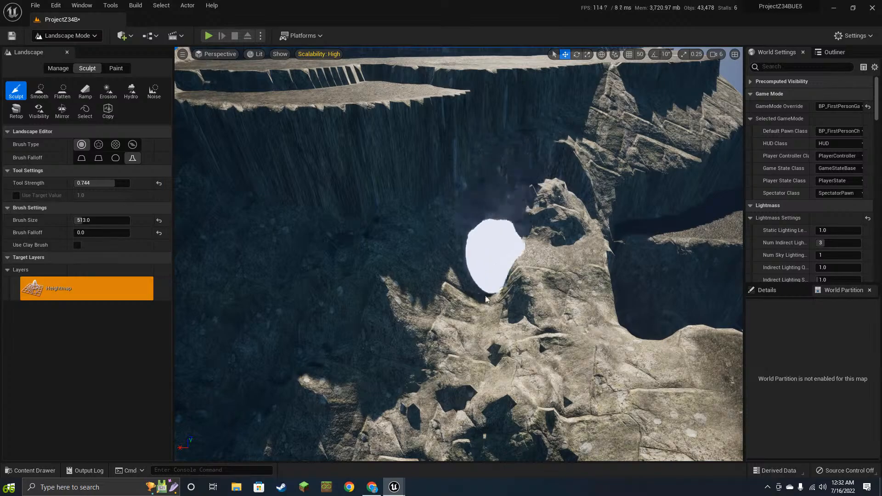
right_drag(541, 291, 496, 243)
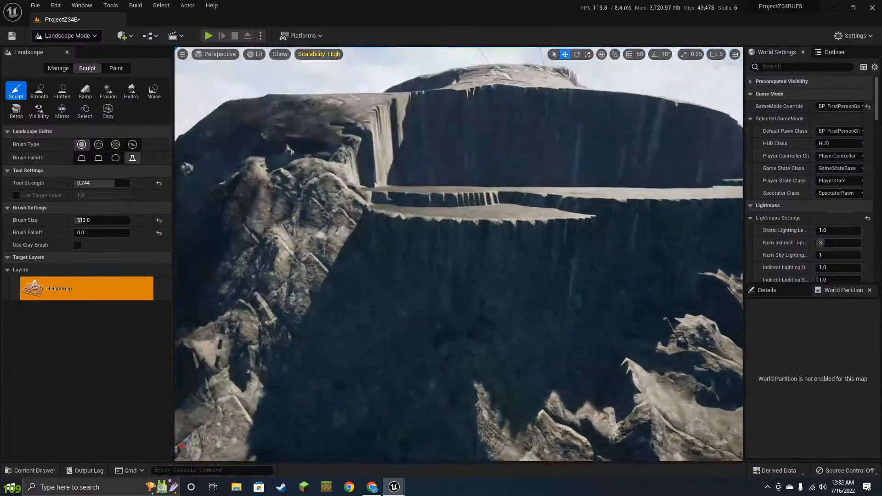
mouse_move(445, 229)
mouse_down()
mouse_move(502, 232)
mouse_move(560, 252)
mouse_move(503, 246)
mouse_move(456, 220)
mouse_move(385, 230)
mouse_up()
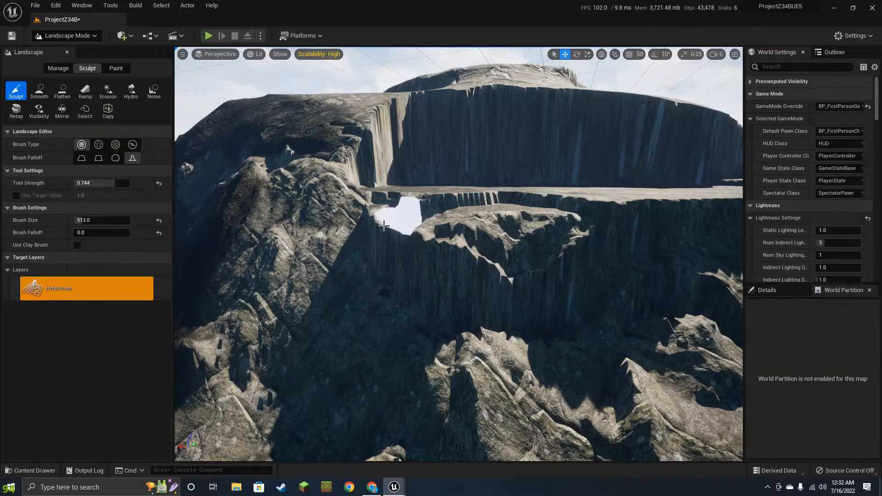
mouse_move(448, 255)
mouse_down()
mouse_move(479, 268)
mouse_move(666, 223)
mouse_move(560, 206)
mouse_up()
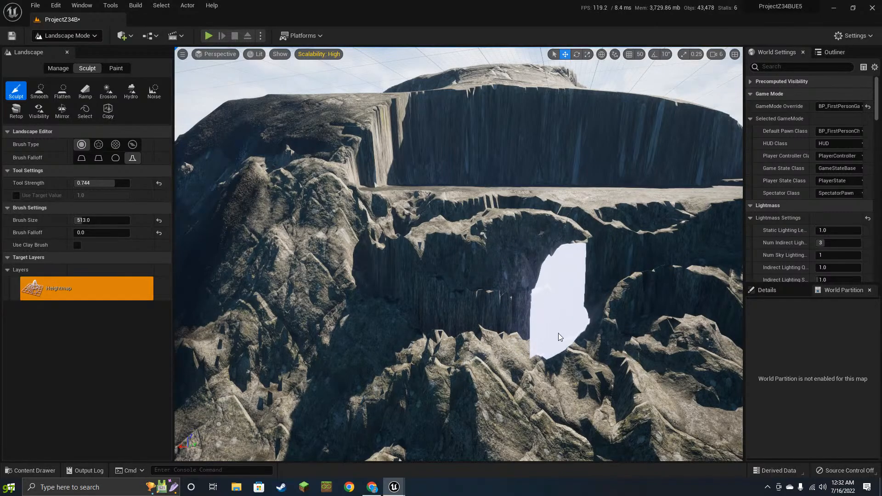
- Smooth the jagged rock just raised along the cliff ledge with the Smooth tool
mouse_move(559, 333)
right_down()
mouse_move(555, 294)
mouse_move(570, 338)
mouse_move(549, 315)
mouse_move(589, 322)
right_up()
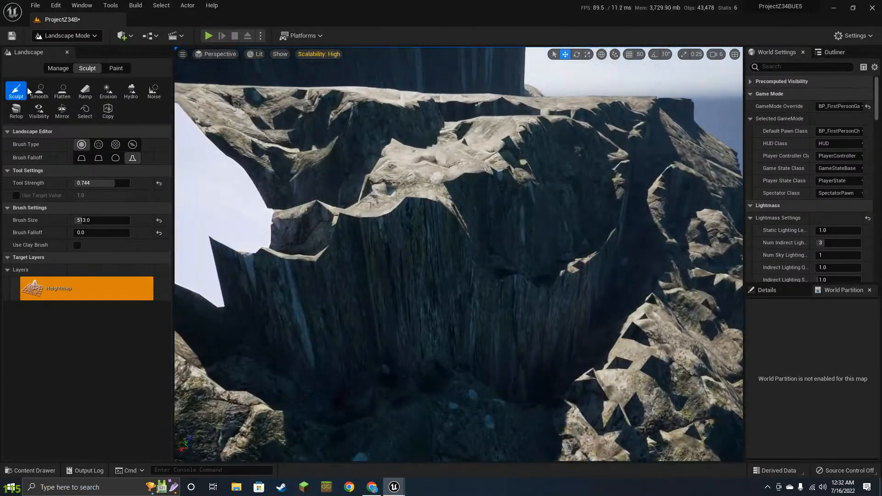
click(39, 90)
mouse_move(312, 267)
mouse_down()
mouse_move(482, 345)
mouse_move(731, 377)
mouse_move(638, 183)
mouse_move(593, 154)
mouse_move(520, 130)
mouse_move(321, 148)
mouse_move(300, 97)
mouse_up()
mouse_move(608, 274)
right_down()
mouse_move(644, 308)
mouse_move(652, 349)
right_up()
right_drag(538, 278, 547, 243)
mouse_move(539, 278)
mouse_down()
mouse_move(486, 276)
mouse_move(509, 133)
mouse_move(518, 146)
mouse_up()
right_drag(518, 146, 526, 174)
- Smooth the dark gaps and sharp ledges where the rocky slope meets the cliff terraces
key(w)
mouse_move(547, 207)
right_down()
mouse_move(544, 193)
mouse_move(533, 193)
right_up()
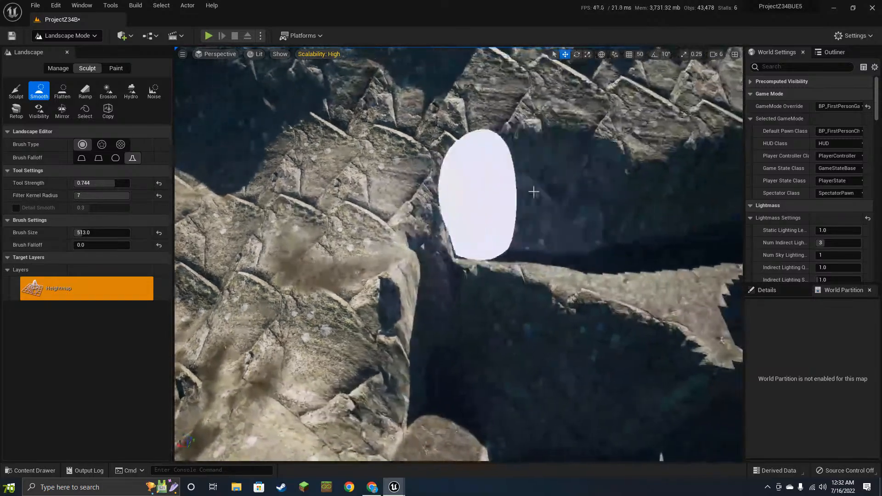
drag(534, 193, 482, 267)
key(d)
mouse_move(406, 346)
mouse_down()
mouse_move(545, 335)
mouse_move(614, 343)
mouse_move(646, 274)
mouse_move(569, 209)
mouse_move(767, 116)
mouse_up()
mouse_move(598, 183)
right_down()
mouse_move(573, 197)
mouse_move(579, 222)
right_up()
mouse_move(578, 222)
mouse_down()
mouse_move(613, 143)
mouse_move(601, 325)
mouse_move(655, 339)
mouse_move(518, 389)
mouse_up()
- Smooth the narrow ridge and sharp edges around the crevices between the flat terraces
right_drag(635, 290, 437, 205)
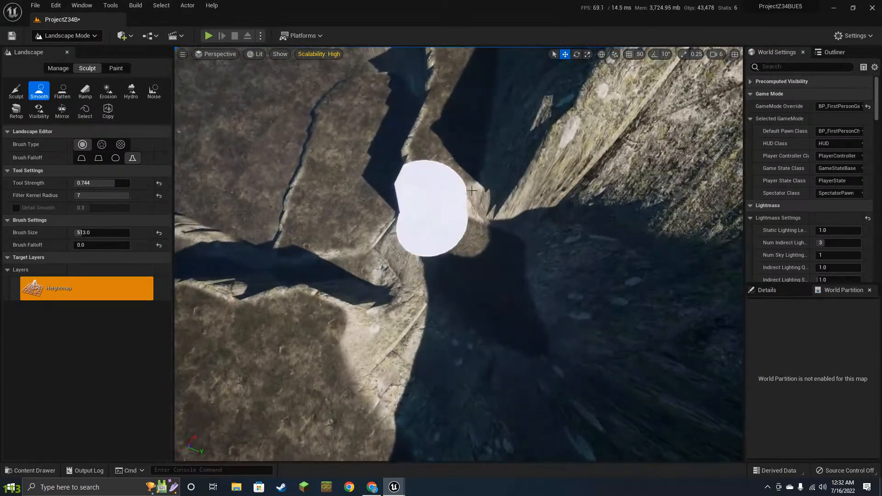
drag(437, 205, 445, 199)
mouse_move(445, 199)
right_down()
mouse_move(441, 175)
mouse_move(395, 142)
right_up()
mouse_move(461, 272)
mouse_down()
mouse_move(313, 325)
mouse_move(404, 302)
mouse_up()
mouse_move(555, 214)
right_down()
mouse_move(519, 207)
mouse_move(462, 170)
right_up()
drag(463, 228, 442, 218)
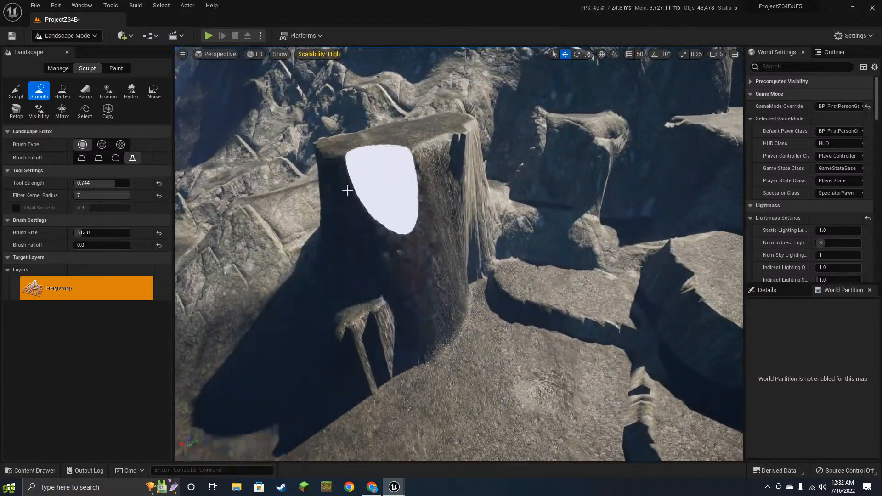
- Smooth the tall flat-topped rock pillar, the spikes at its base and the nearby dark crevice
mouse_move(348, 190)
mouse_down()
mouse_move(335, 147)
mouse_move(453, 170)
mouse_up()
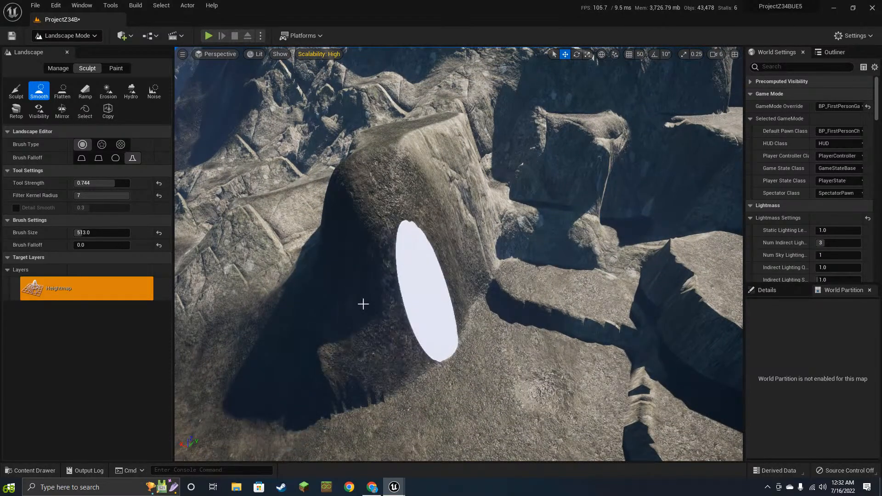
drag(430, 360, 363, 405)
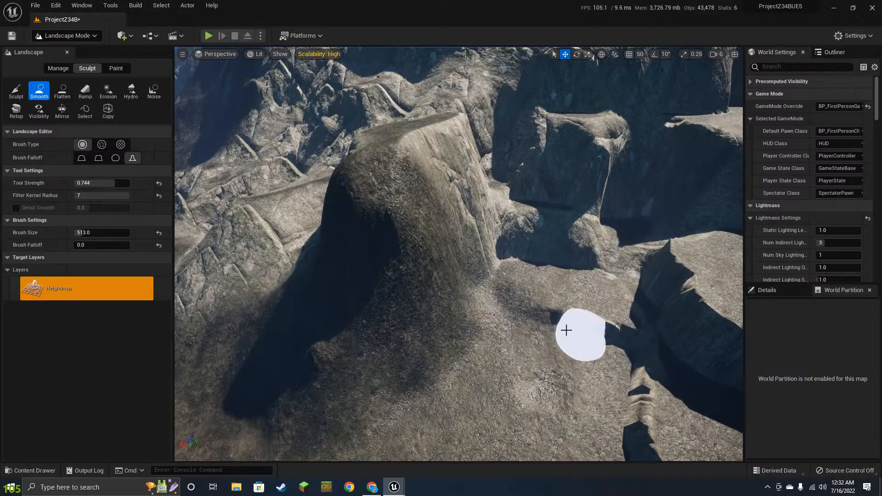
drag(640, 342, 652, 412)
- Smooth the sharp edges of the low flat-topped mound beside the pillar into a rounded slope
right_drag(634, 404, 735, 409)
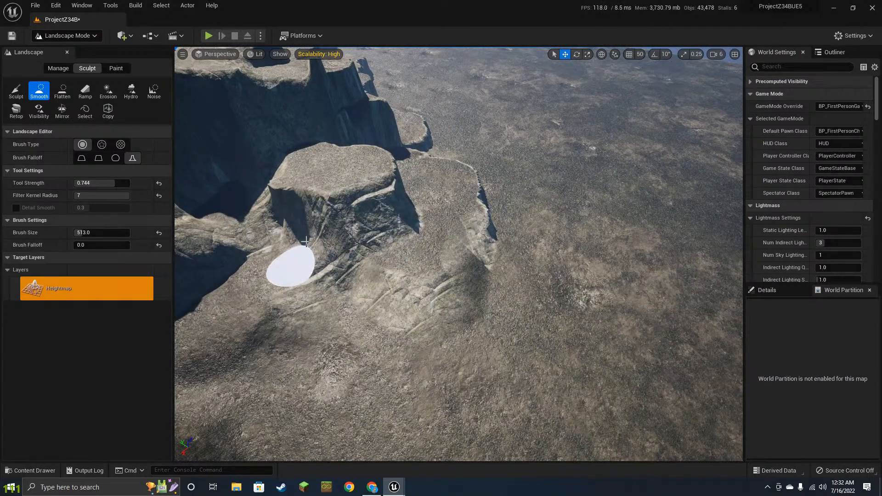
mouse_move(278, 198)
right_down()
mouse_move(460, 257)
mouse_move(555, 268)
right_up()
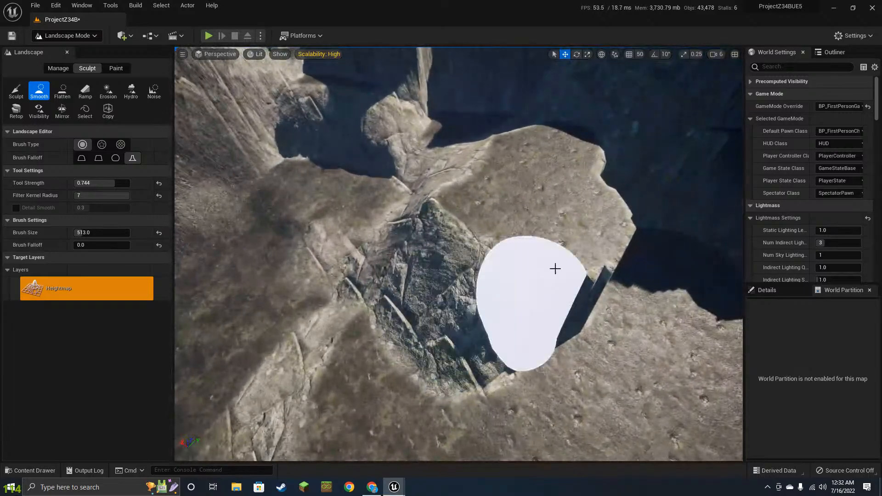
mouse_move(556, 268)
mouse_down()
mouse_move(605, 234)
mouse_move(580, 186)
mouse_up()
right_drag(580, 186, 583, 261)
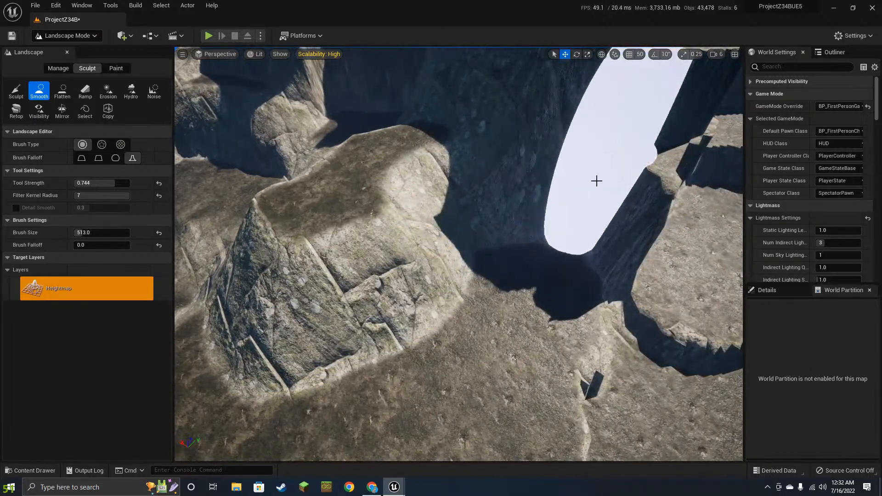
- Smooth the steep shaded cliff and the broken ground beyond the rounded mound
right_drag(645, 293, 691, 295)
mouse_move(437, 400)
mouse_down()
mouse_move(539, 332)
mouse_move(667, 275)
mouse_move(583, 187)
mouse_move(578, 60)
mouse_move(539, 104)
mouse_up()
mouse_move(683, 274)
right_down()
mouse_move(680, 266)
mouse_move(717, 265)
right_up()
drag(569, 253, 553, 341)
right_drag(553, 340, 590, 340)
mouse_move(494, 306)
mouse_down()
mouse_move(504, 194)
mouse_move(528, 347)
mouse_move(507, 304)
mouse_up()
- Smooth the serrated walls of the two lower mountain terraces into sloping rock faces
right_drag(507, 303, 495, 308)
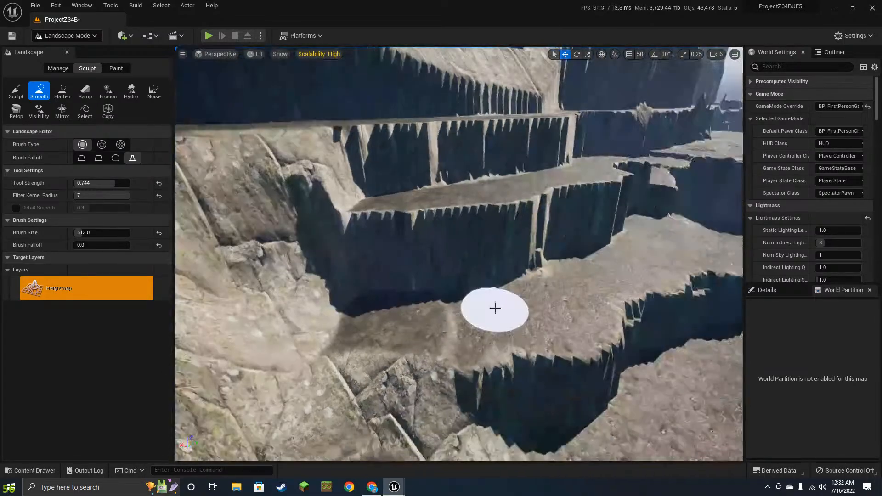
drag(494, 307, 439, 227)
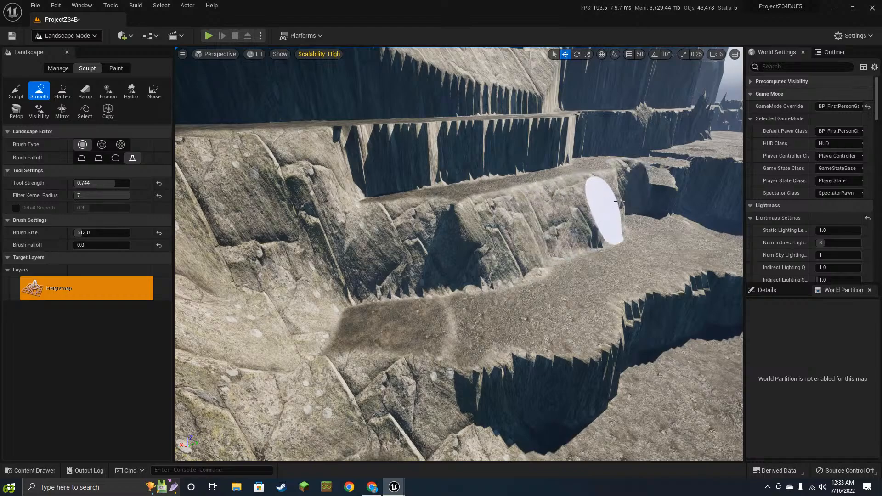
mouse_move(560, 262)
right_down()
mouse_move(564, 277)
mouse_move(577, 279)
right_up()
mouse_move(469, 292)
mouse_down()
mouse_move(504, 272)
mouse_move(489, 318)
mouse_up()
drag(525, 282, 705, 242)
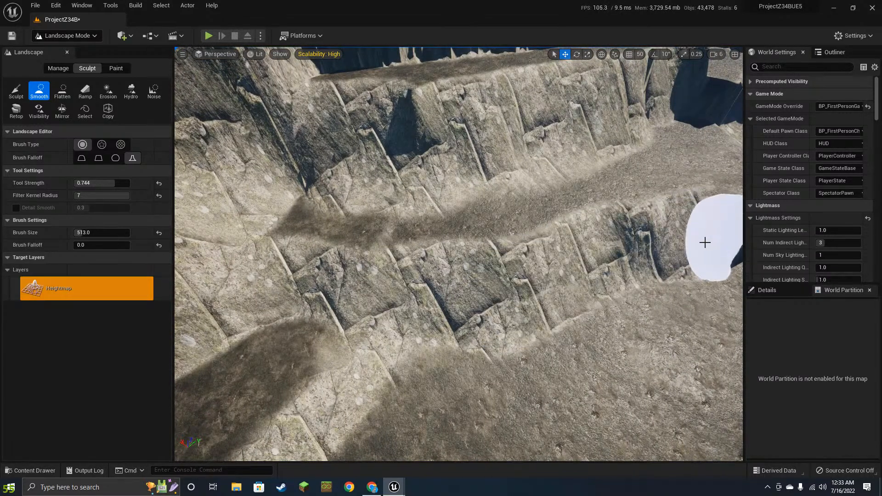
- Smooth the far end and corner of the lower terrace down into the surrounding ground
right_drag(705, 242, 723, 242)
drag(611, 241, 584, 261)
mouse_move(486, 301)
mouse_down()
mouse_move(225, 363)
mouse_move(636, 285)
mouse_up()
mouse_move(636, 285)
right_down()
mouse_move(593, 295)
mouse_move(636, 289)
right_up()
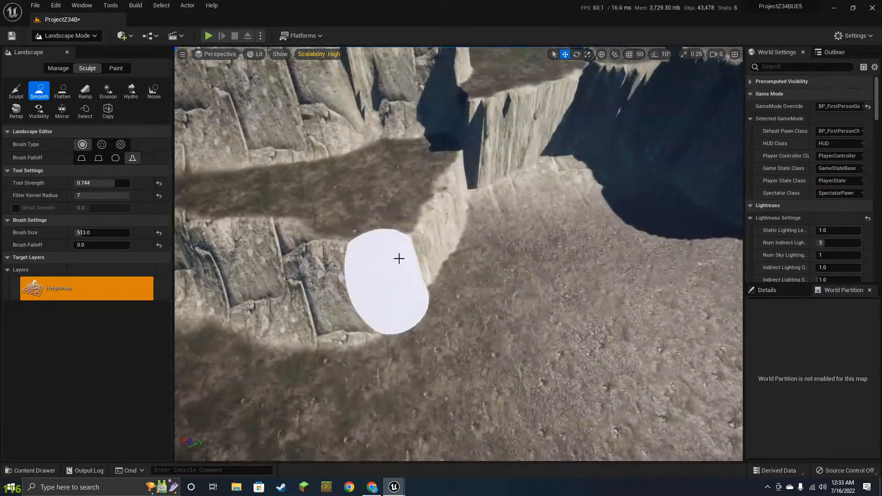
drag(398, 259, 455, 285)
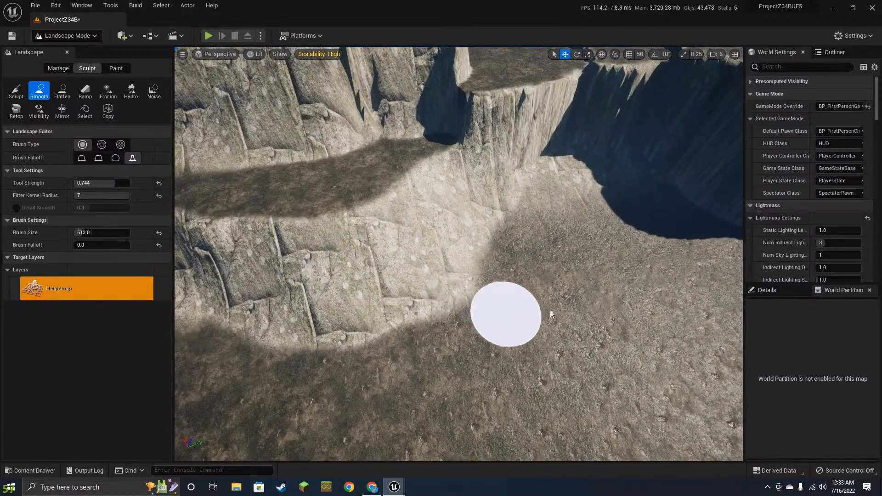
- Smooth the serrated wall of the next terrace further up the mountain
mouse_move(547, 314)
right_down()
mouse_move(528, 258)
mouse_move(515, 248)
right_up()
drag(510, 271, 449, 215)
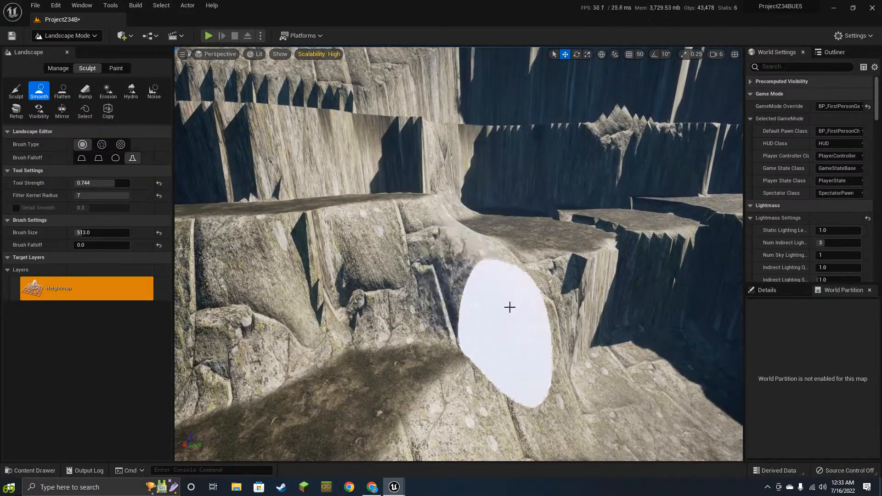
right_drag(510, 305, 499, 308)
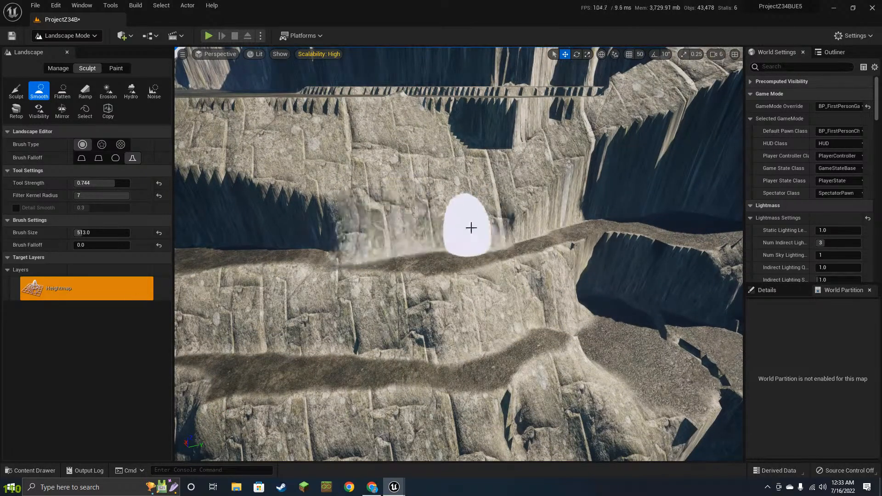
- Smooth the remaining shaded, jagged section of cliff above the grassy ledge along the mountainside
key(a)
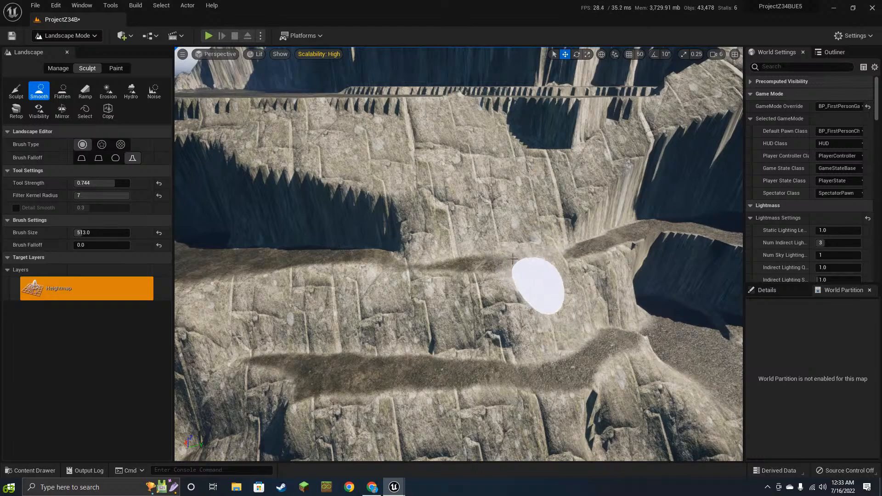
key(a)
drag(541, 233, 513, 194)
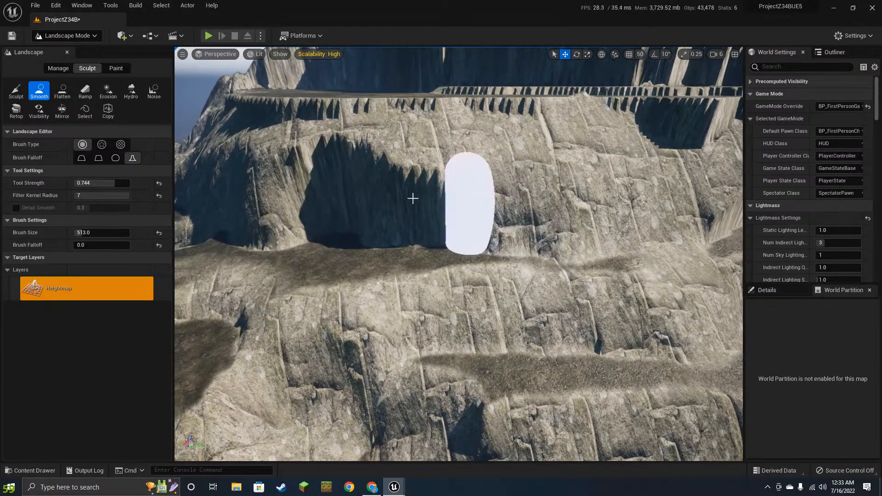
drag(413, 198, 337, 172)
key(w)
key(a)
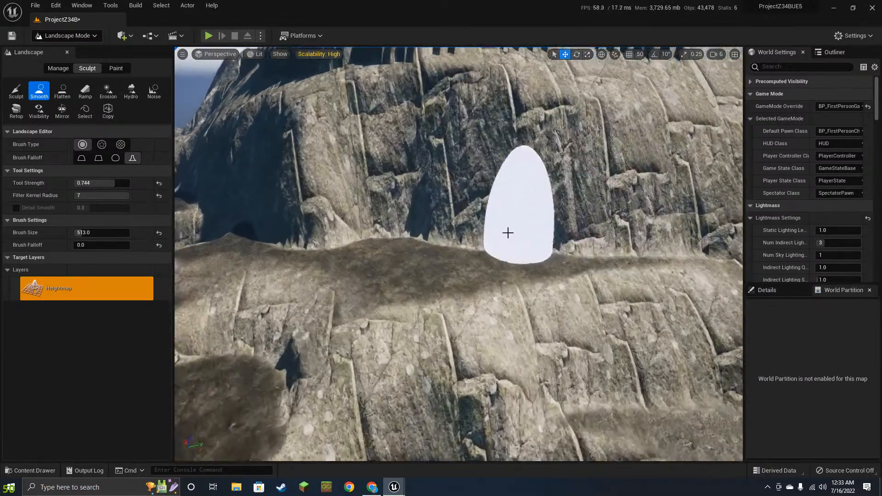
drag(508, 232, 481, 226)
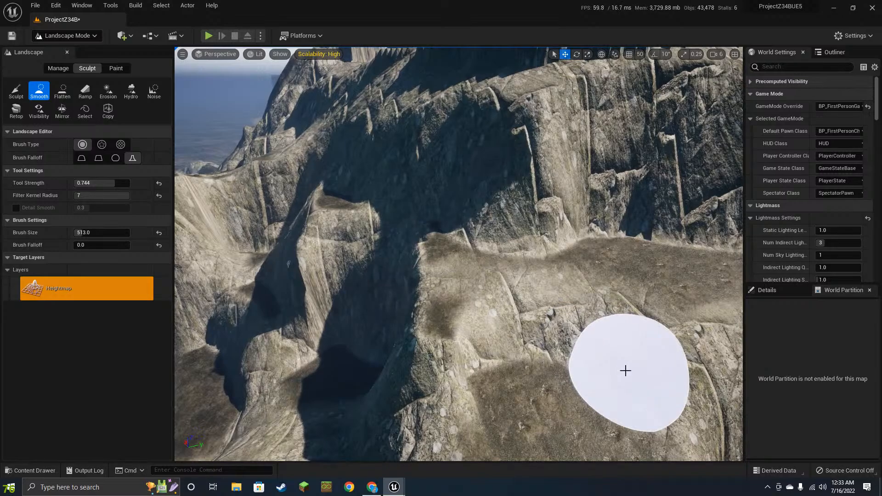
- Smooth the small serrated steps and upper rim of the rocky slope along the ledge below the tall cliff
mouse_move(586, 274)
right_down()
mouse_move(490, 256)
mouse_move(571, 226)
right_up()
key(w)
key(s)
mouse_move(642, 289)
right_down()
mouse_move(642, 271)
mouse_move(671, 230)
mouse_move(666, 198)
right_up()
key(w)
mouse_move(542, 285)
mouse_down()
mouse_move(544, 268)
mouse_move(418, 244)
mouse_move(330, 258)
mouse_up()
drag(290, 209, 687, 222)
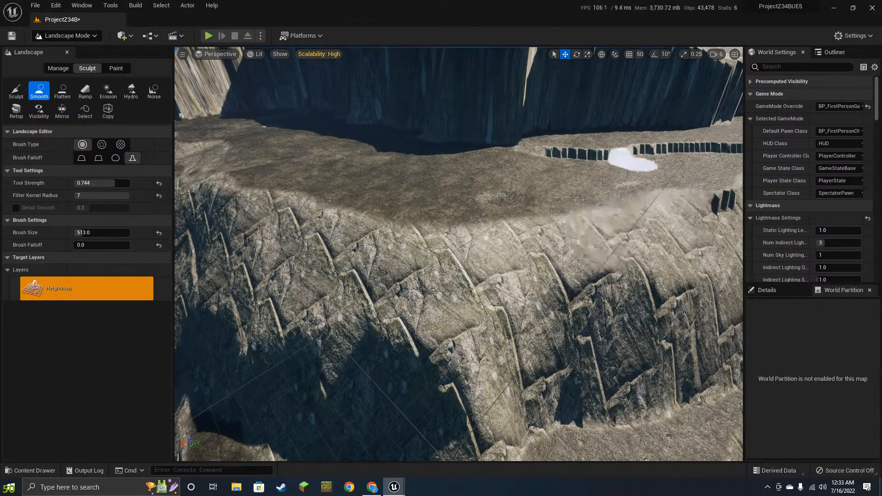
mouse_move(552, 147)
right_down()
mouse_move(528, 175)
mouse_move(570, 174)
right_up()
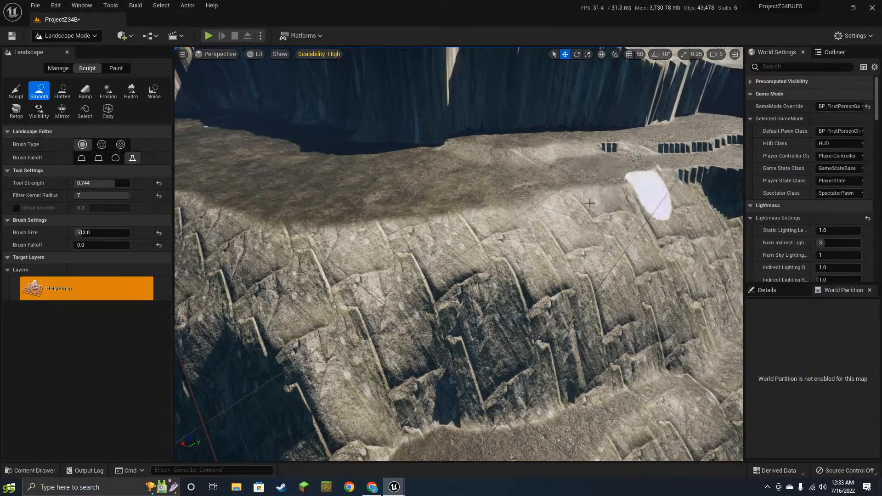
mouse_move(590, 203)
right_down()
mouse_move(603, 268)
mouse_move(600, 230)
mouse_move(586, 257)
mouse_move(584, 248)
mouse_move(472, 321)
right_up()
key(w)
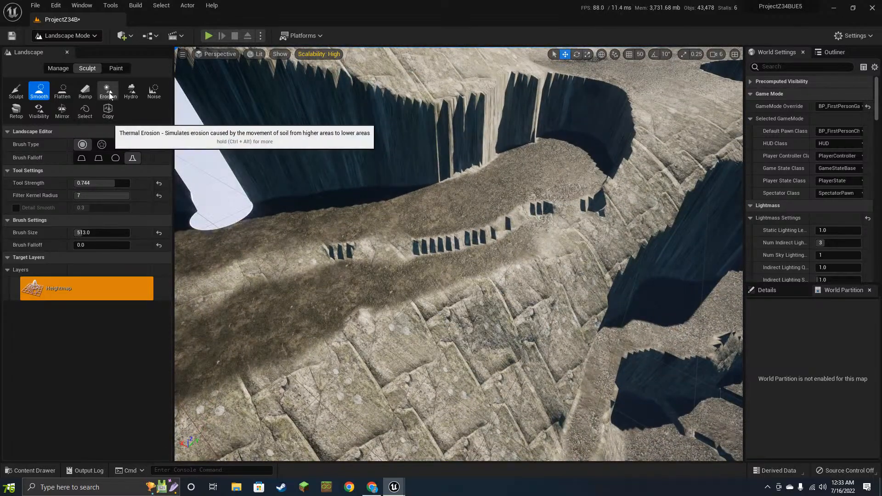
- Use the Erosion tool to break up the rocky slope below the ledge and the sheer cliff wall above it
click(111, 95)
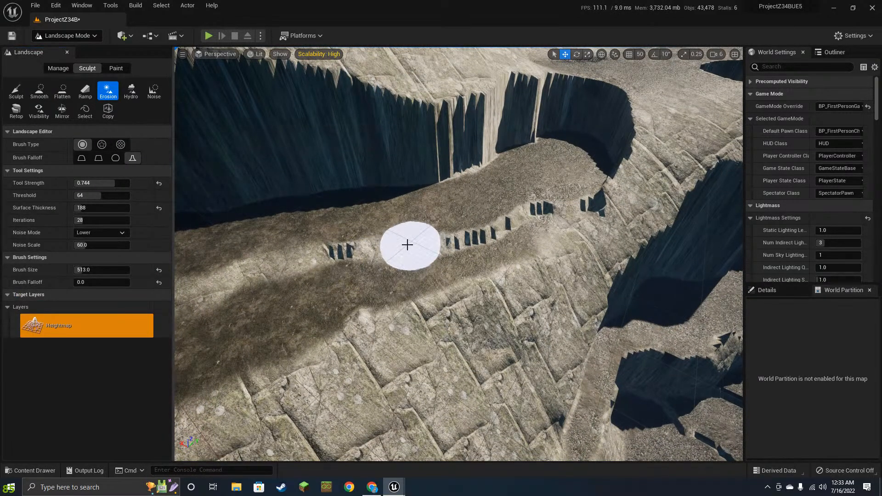
mouse_move(408, 245)
mouse_down()
mouse_move(544, 360)
mouse_move(539, 316)
mouse_move(450, 403)
mouse_move(496, 424)
mouse_move(475, 363)
mouse_up()
right_drag(475, 364, 510, 323)
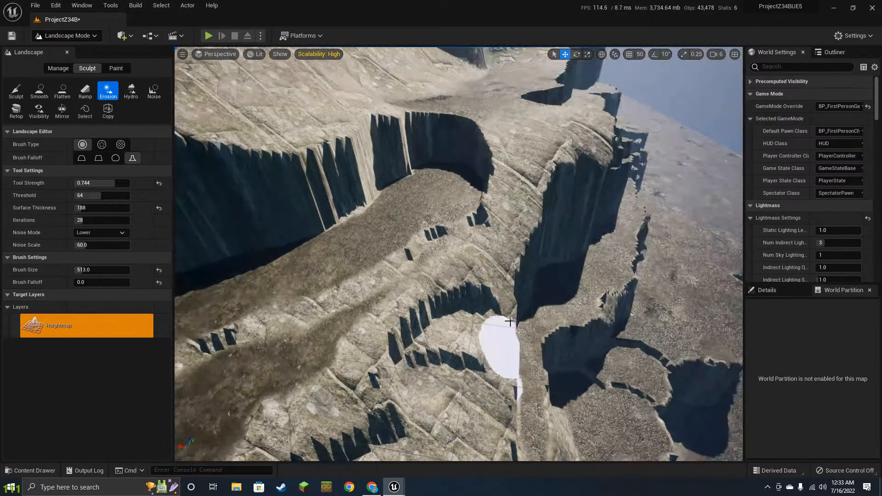
drag(502, 202, 498, 170)
mouse_move(358, 174)
mouse_down()
mouse_move(225, 147)
mouse_move(232, 198)
mouse_up()
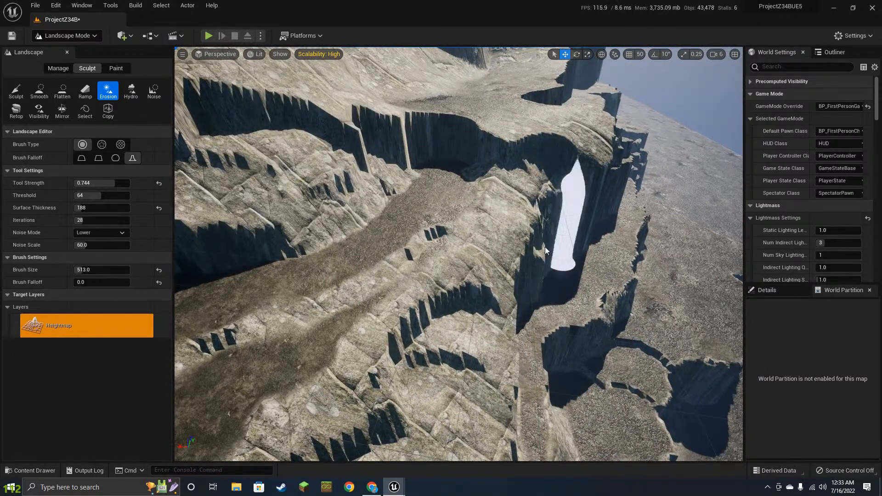
right_drag(545, 247, 360, 205)
mouse_move(361, 205)
mouse_down()
mouse_move(250, 213)
mouse_move(216, 162)
mouse_move(276, 193)
mouse_up()
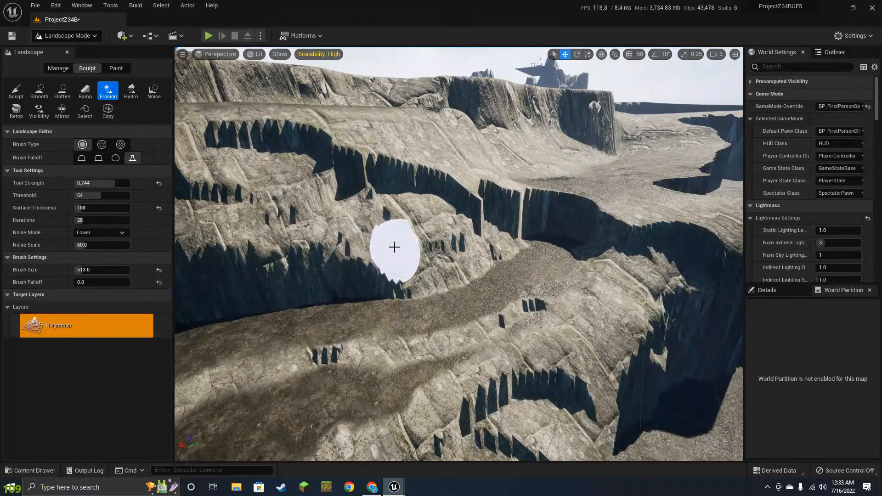
- Set the erosion surface thickness to 262 and erode the protruding edge of the cliff above the ledge
right_drag(393, 246, 376, 229)
key(a)
right_drag(514, 305, 390, 282)
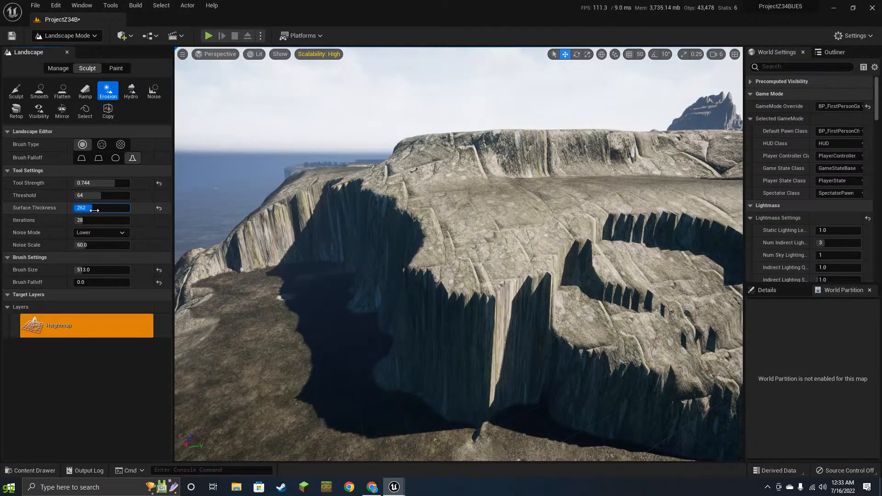
drag(533, 294, 484, 277)
right_drag(416, 333, 533, 361)
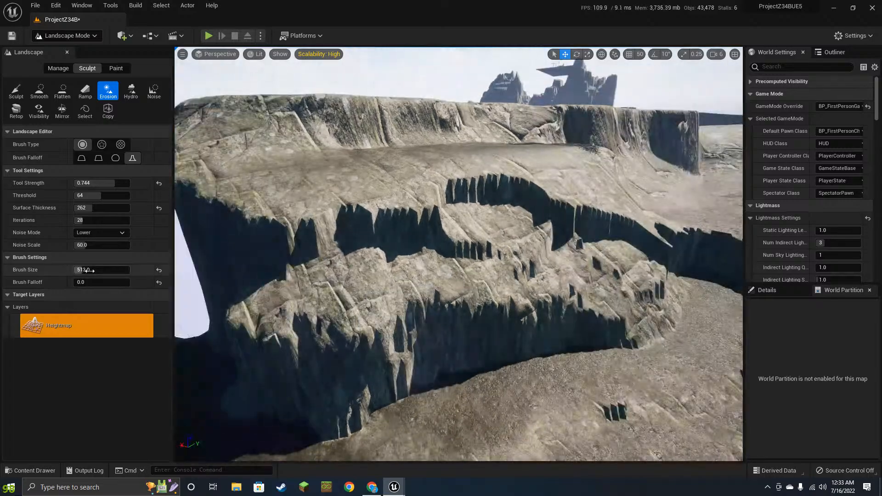
- Raise the erosion iterations to 39 and roughen the tall shaded cliff wall surrounding the grassy ledge
mouse_move(381, 227)
mouse_down()
mouse_move(394, 232)
mouse_move(396, 262)
mouse_move(457, 335)
mouse_move(373, 355)
mouse_up()
mouse_move(425, 322)
right_down()
mouse_move(453, 324)
mouse_move(423, 314)
right_up()
key(a)
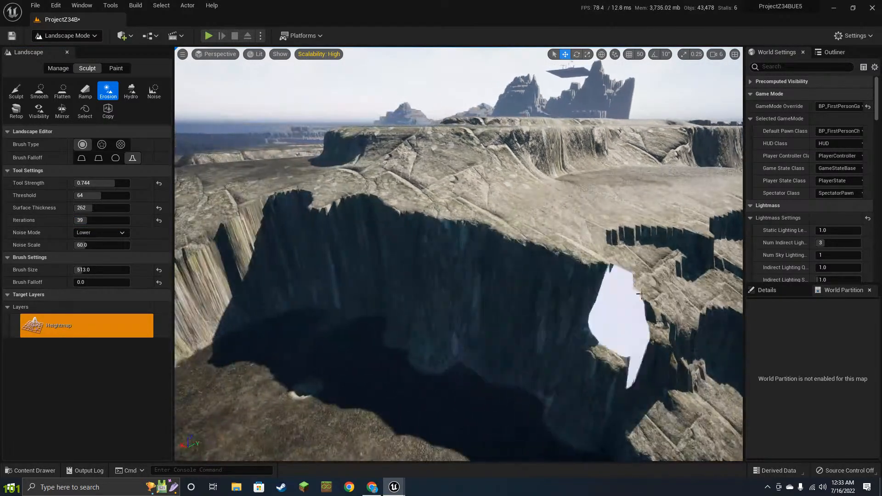
mouse_move(623, 322)
mouse_down()
mouse_move(520, 287)
mouse_move(401, 306)
mouse_move(382, 299)
mouse_move(478, 209)
mouse_move(553, 274)
mouse_move(583, 221)
mouse_move(473, 222)
mouse_move(228, 253)
mouse_move(182, 315)
mouse_up()
right_drag(479, 296, 427, 295)
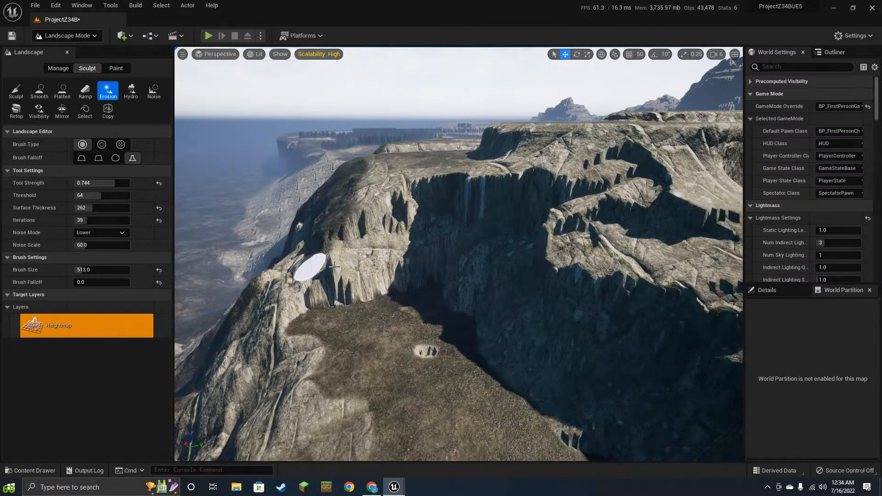
drag(423, 188, 478, 188)
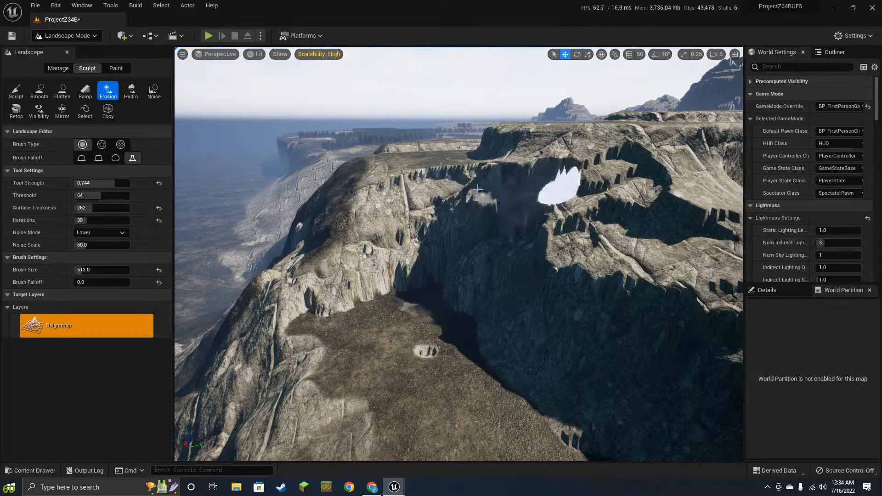
- Erode the mountainside below the ledge into irregular rock steps, continuing down towards its lower slopes
mouse_move(520, 260)
right_down()
mouse_move(489, 308)
mouse_move(593, 274)
mouse_move(694, 256)
right_up()
mouse_move(520, 260)
mouse_down()
mouse_move(516, 203)
mouse_move(437, 174)
mouse_move(449, 327)
mouse_move(318, 264)
mouse_move(410, 345)
mouse_move(522, 309)
mouse_move(587, 230)
mouse_move(594, 163)
mouse_move(649, 146)
mouse_up()
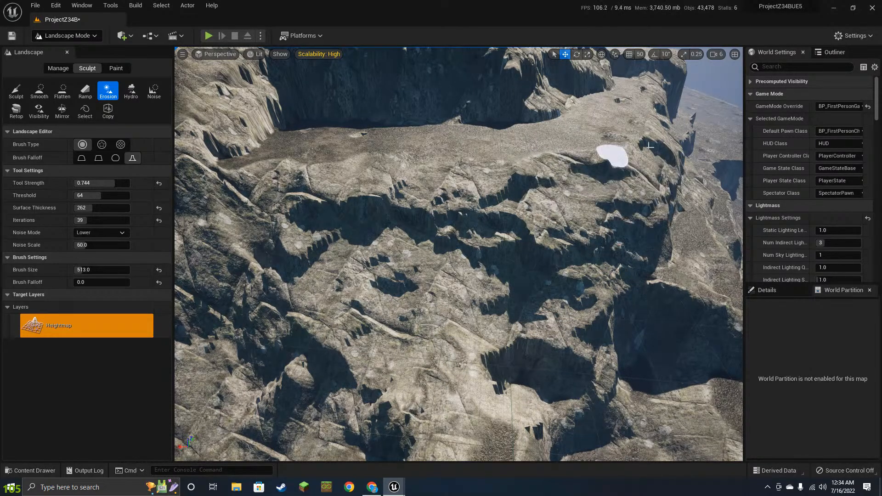
drag(657, 255, 683, 296)
mouse_move(705, 384)
mouse_down()
mouse_move(586, 384)
mouse_move(674, 418)
mouse_up()
mouse_move(668, 313)
right_down()
mouse_move(703, 363)
mouse_move(669, 313)
right_up()
mouse_move(541, 285)
mouse_down()
mouse_move(523, 258)
mouse_move(512, 320)
mouse_up()
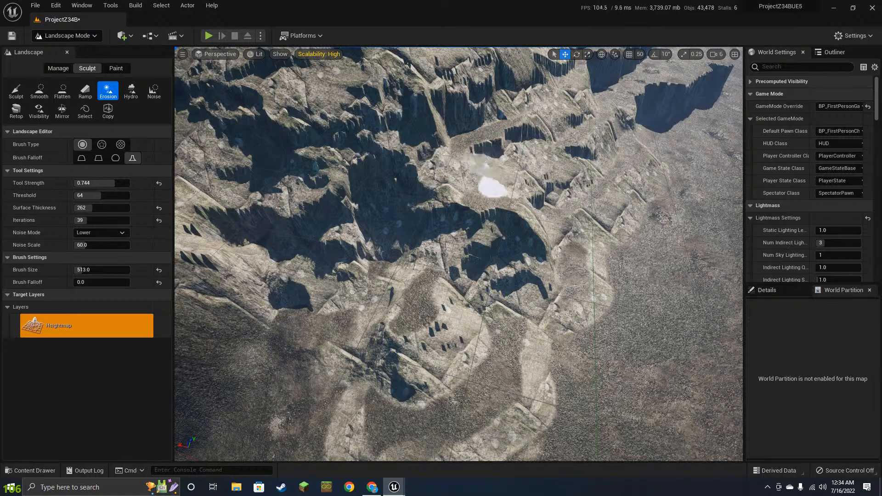
- Erode the rock shelves and rounded outcrops where the mountain meets the flat ground
mouse_move(626, 334)
right_down()
mouse_move(551, 328)
mouse_move(520, 280)
mouse_move(481, 271)
mouse_move(492, 257)
right_up()
mouse_move(493, 257)
mouse_down()
mouse_move(526, 244)
mouse_move(521, 193)
mouse_move(412, 258)
mouse_move(374, 366)
mouse_up()
right_drag(571, 368, 499, 294)
mouse_move(499, 294)
mouse_down()
mouse_move(480, 262)
mouse_move(376, 357)
mouse_move(343, 298)
mouse_up()
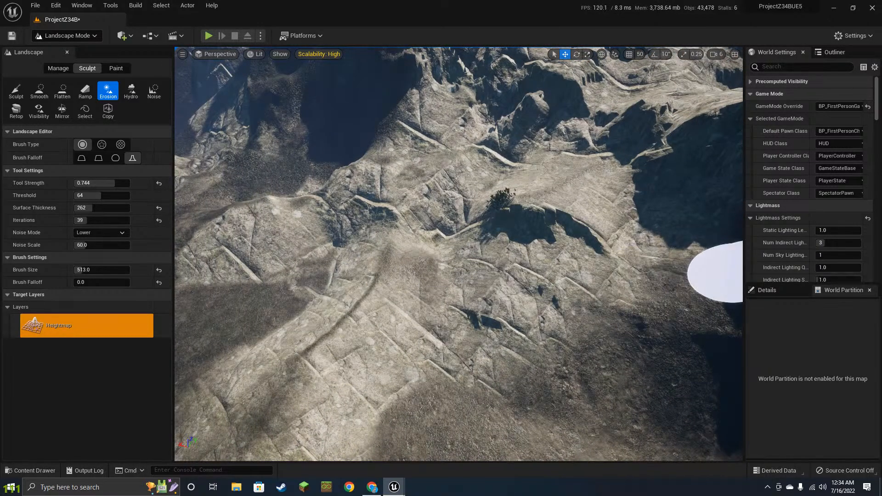
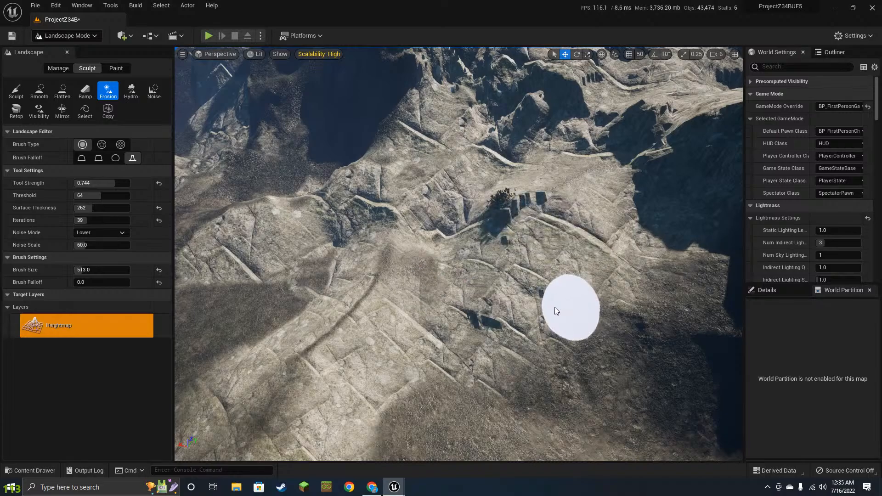
- Erode the rocky ridge beside the lone bush at the foot of the mountain
key(Left)
key(Left)
key(Up)
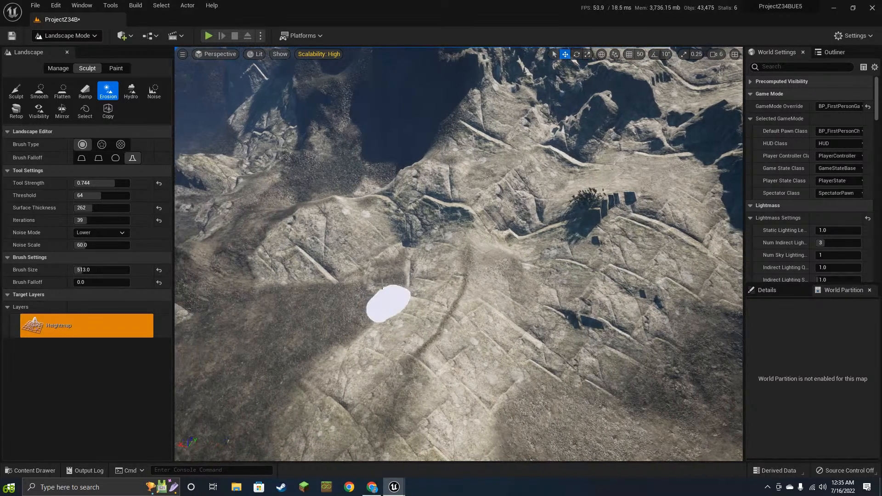
mouse_move(439, 210)
mouse_down()
mouse_move(537, 211)
mouse_move(593, 192)
mouse_up()
right_drag(678, 255, 626, 250)
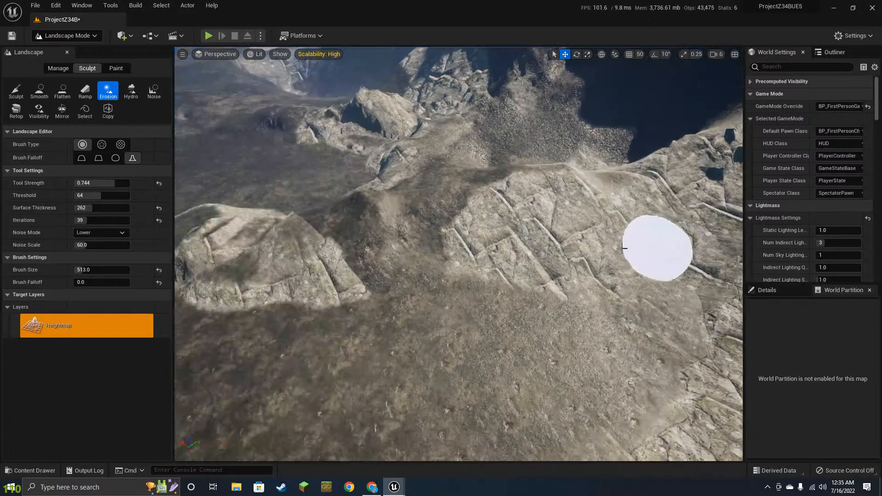
- Erode the low rocky mound and the raised ground between it and the neighbouring ridge
key(Left)
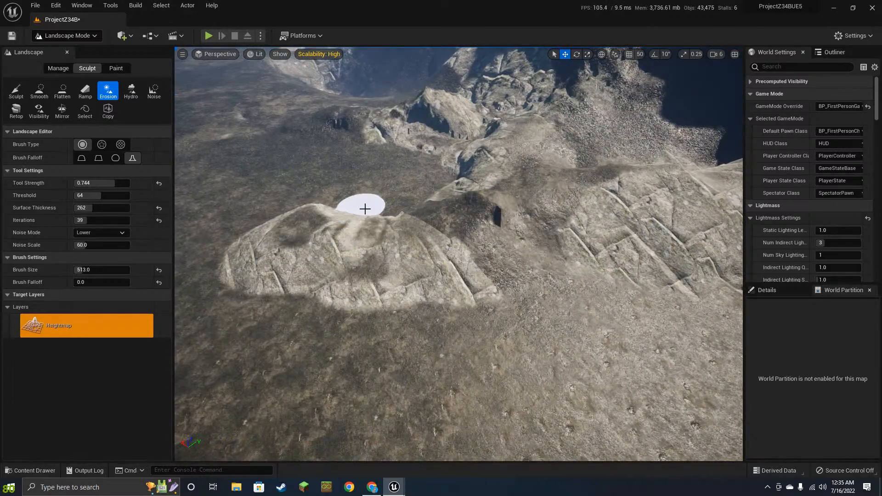
key(Up)
right_drag(538, 222, 448, 224)
drag(449, 225, 466, 220)
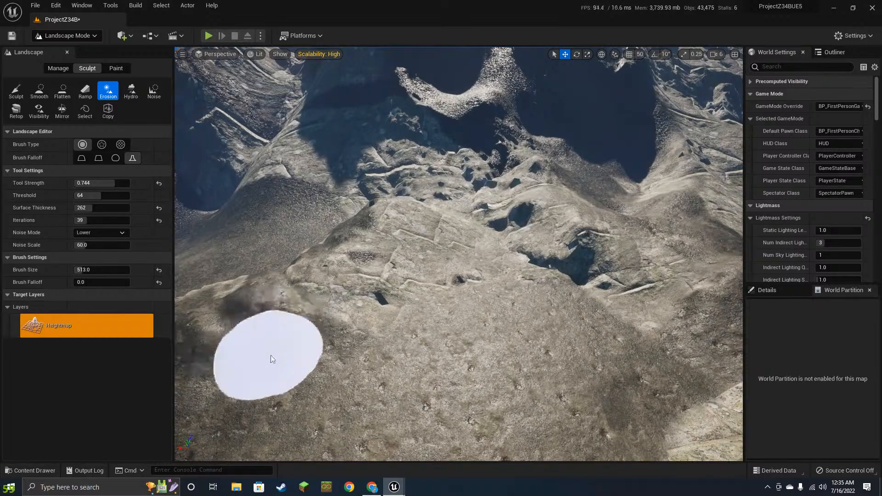
- Erode the ridges and floor of the dark, shaded hollow between the mountain walls
mouse_move(271, 355)
right_down()
mouse_move(268, 271)
mouse_move(304, 317)
mouse_move(258, 363)
mouse_move(253, 390)
right_up()
key(w)
mouse_move(491, 238)
mouse_down()
mouse_move(502, 174)
mouse_move(599, 232)
mouse_up()
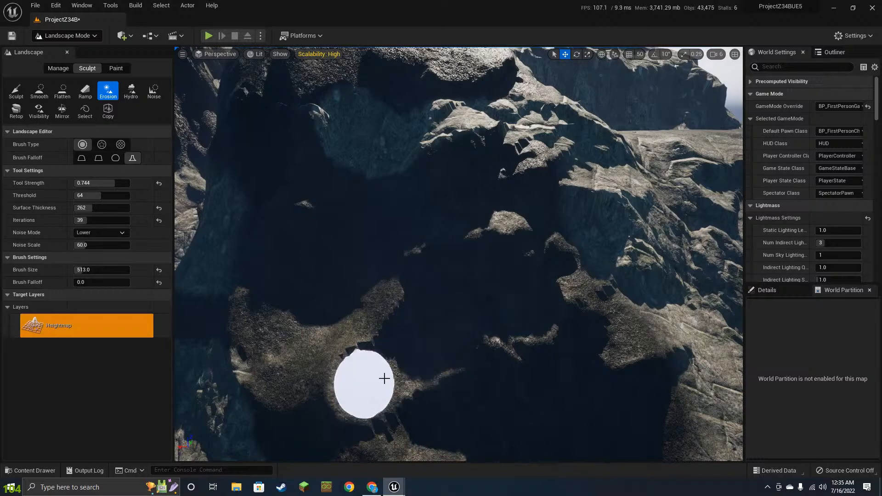
right_drag(478, 308, 435, 363)
key(w)
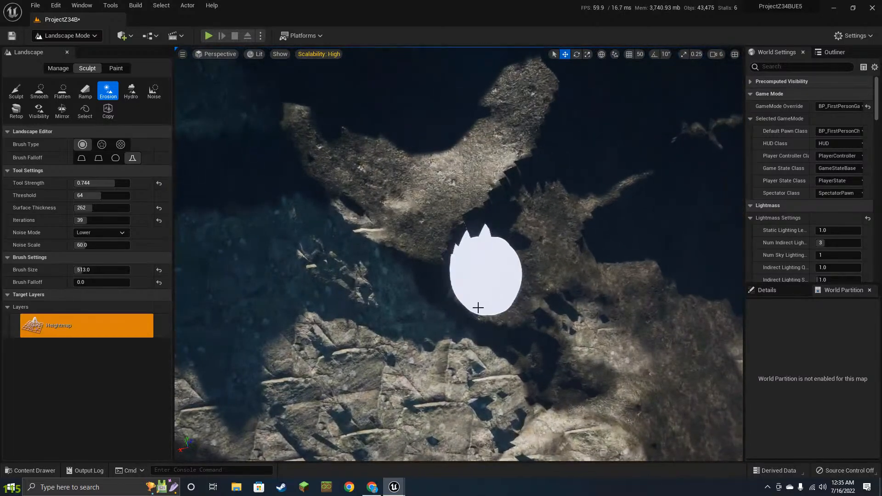
mouse_move(510, 472)
right_down()
mouse_move(456, 337)
mouse_move(369, 370)
right_up()
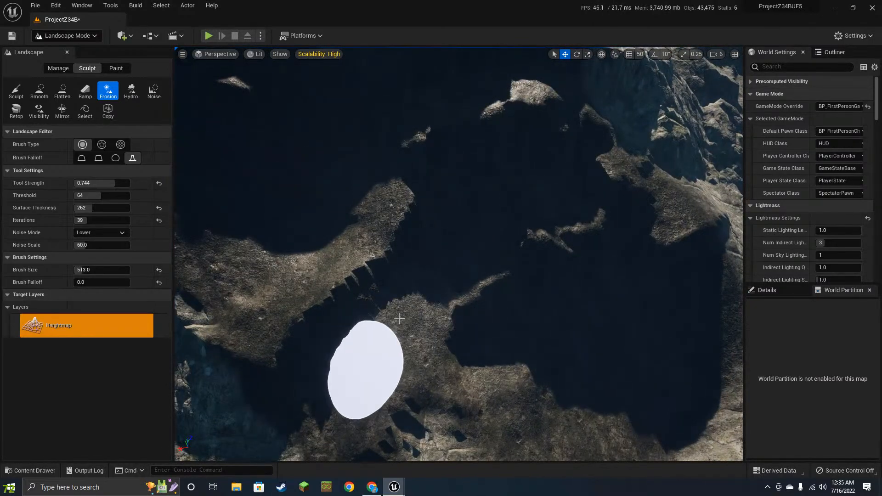
right_drag(571, 239, 482, 193)
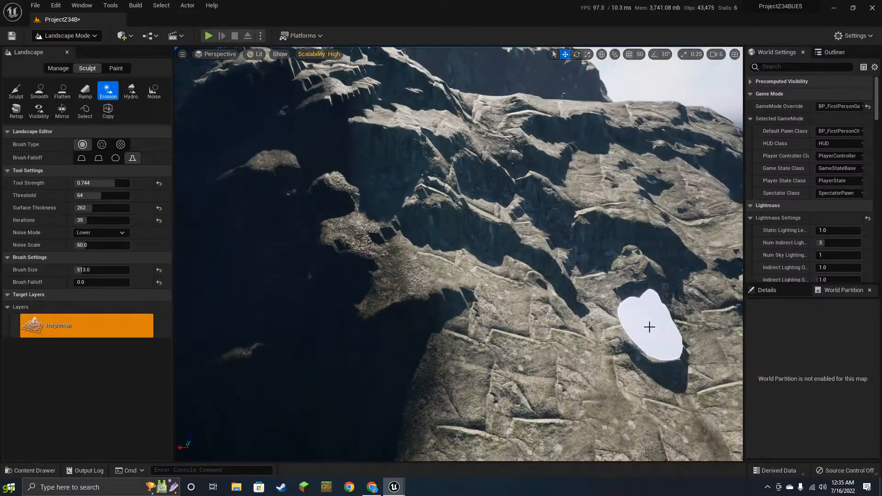
- Erode the stepped rock faces and overhanging ledges along the shaded side of the mountain
right_drag(650, 327, 534, 278)
scroll(459, 221, up, 3)
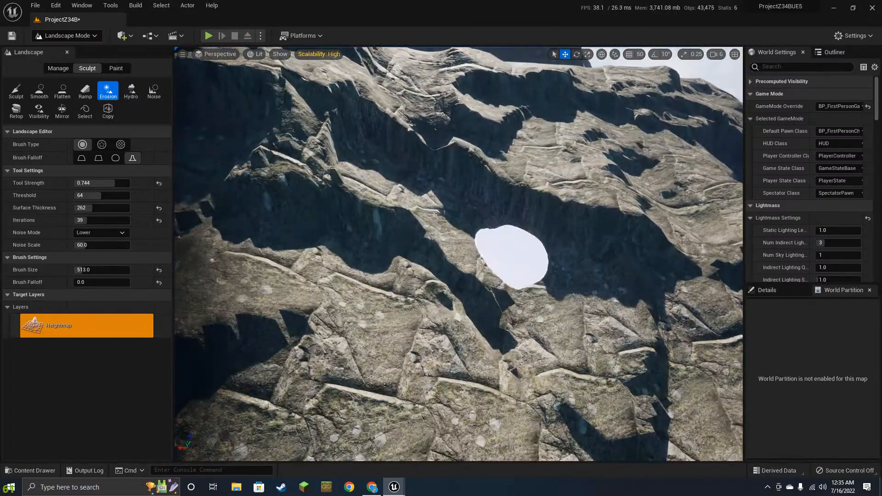
mouse_move(585, 325)
right_down()
mouse_move(567, 319)
mouse_move(705, 381)
right_up()
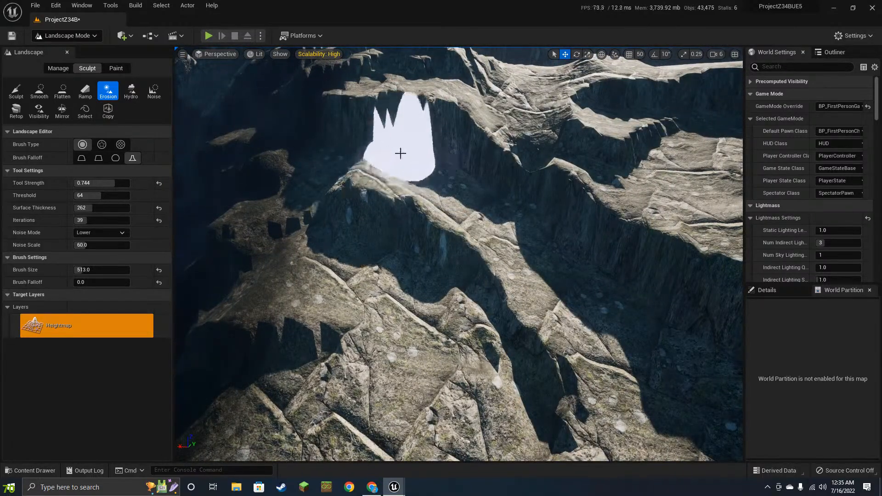
mouse_move(400, 153)
right_down()
mouse_move(492, 195)
mouse_move(414, 158)
right_up()
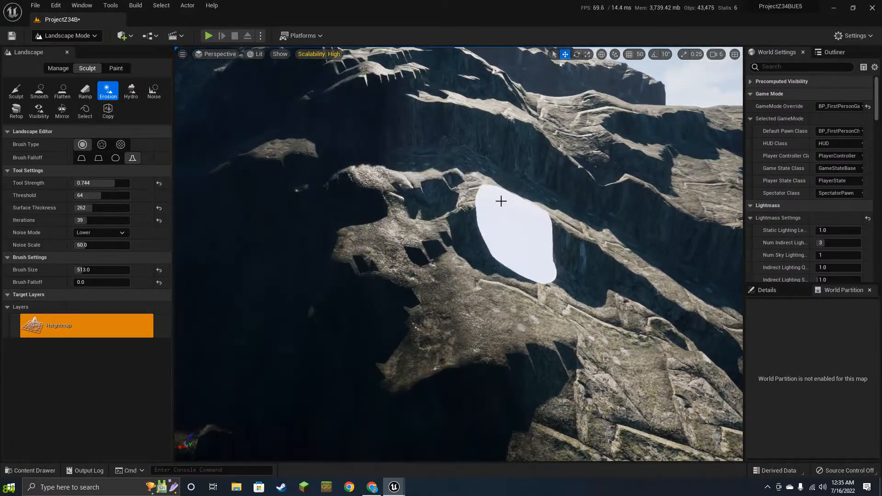
mouse_move(524, 245)
right_down()
mouse_move(532, 263)
mouse_move(498, 209)
right_up()
scroll(530, 256, down, 5)
right_drag(545, 165, 591, 191)
drag(586, 139, 605, 134)
- Erode the jagged outcrops and grassy overhang on the promontory beside the flat ground
mouse_move(616, 177)
right_down()
mouse_move(597, 198)
mouse_move(563, 299)
mouse_move(528, 245)
right_up()
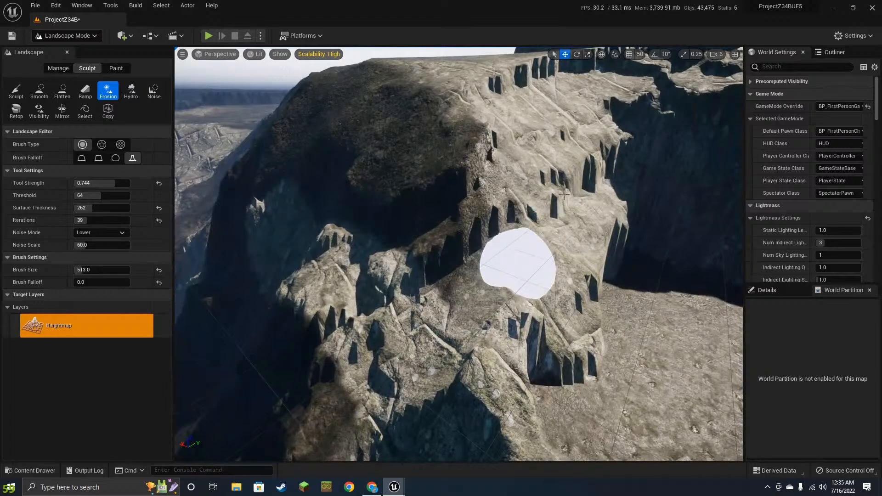
drag(522, 228, 616, 186)
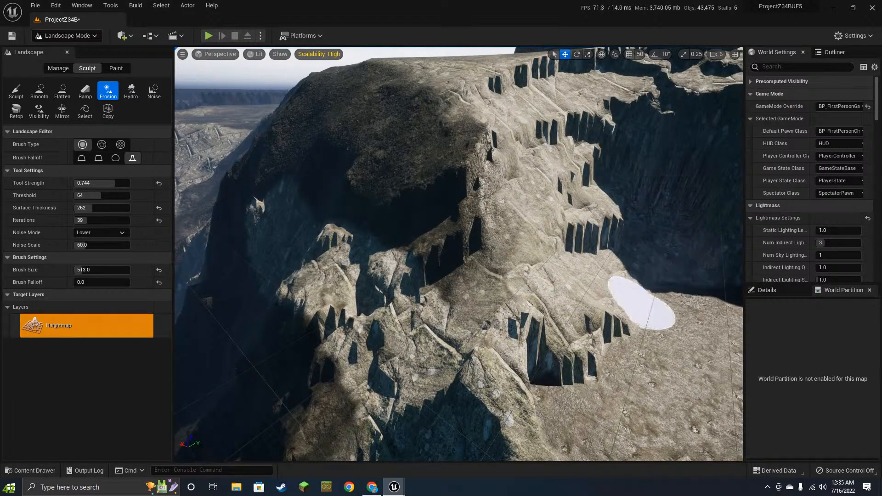
drag(592, 339, 488, 374)
drag(429, 155, 441, 162)
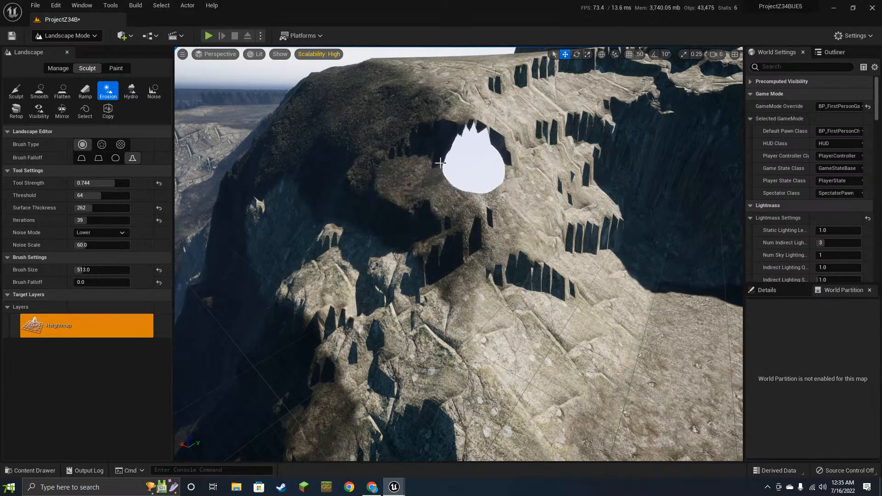
mouse_move(522, 175)
right_down()
mouse_move(522, 199)
mouse_move(522, 138)
mouse_move(510, 142)
right_up()
mouse_move(510, 335)
mouse_down()
mouse_move(465, 324)
mouse_move(517, 289)
mouse_move(579, 294)
mouse_move(641, 243)
mouse_up()
- Erode the rounded grassy shoulder below the plateau, carving broken rock steps across its upper slope
key(d)
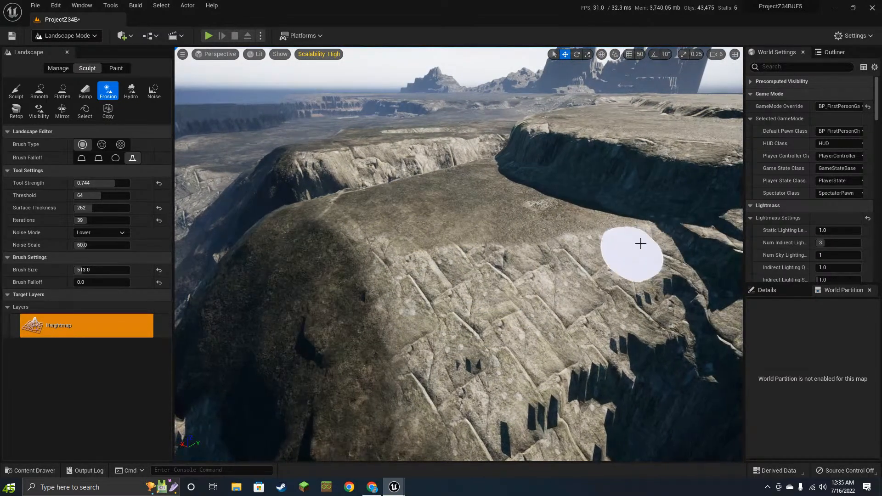
mouse_move(381, 265)
mouse_down()
mouse_move(333, 307)
mouse_move(426, 317)
mouse_up()
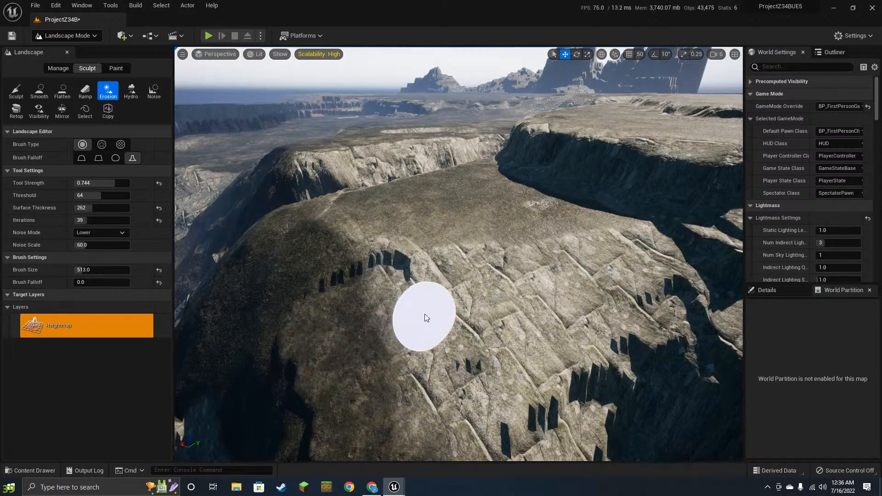
key(w)
mouse_move(515, 357)
right_down()
mouse_move(538, 374)
mouse_move(570, 367)
right_up()
key(a)
mouse_move(514, 357)
mouse_down()
mouse_move(408, 343)
mouse_move(390, 369)
mouse_up()
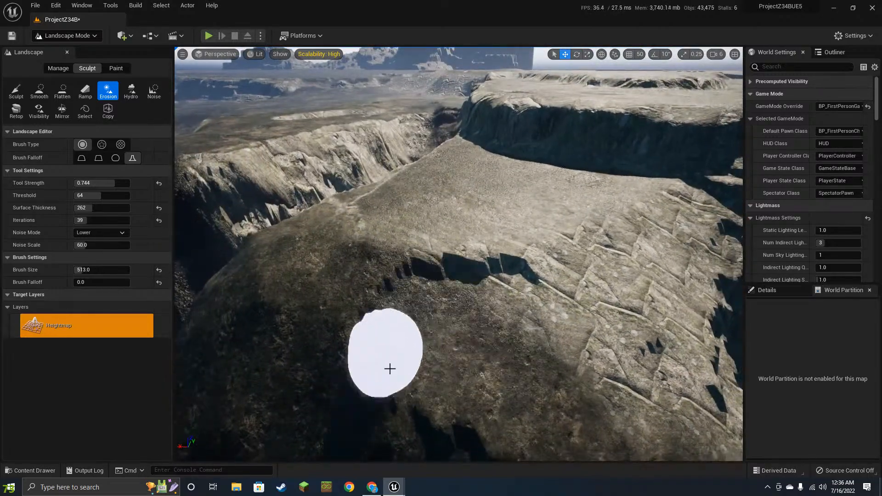
right_drag(515, 354, 522, 398)
mouse_move(428, 284)
mouse_down()
mouse_move(407, 303)
mouse_move(356, 310)
mouse_move(406, 349)
mouse_move(341, 308)
mouse_move(276, 305)
mouse_move(283, 257)
mouse_up()
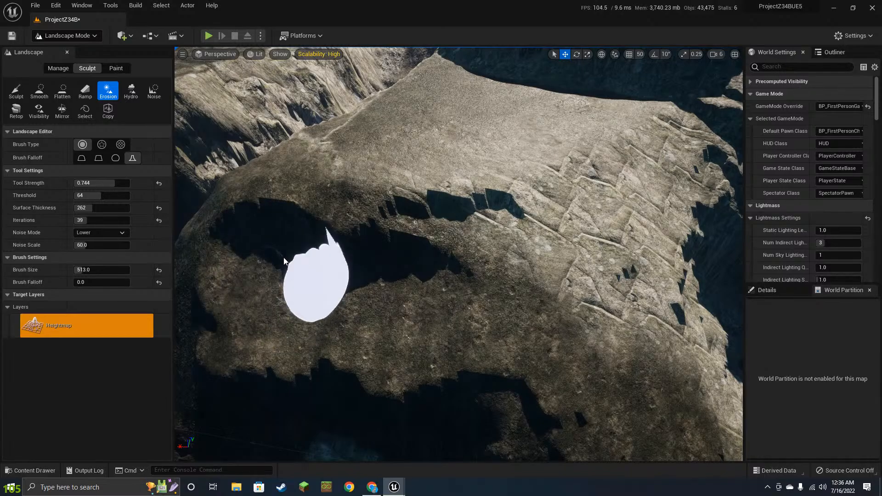
drag(356, 226, 440, 208)
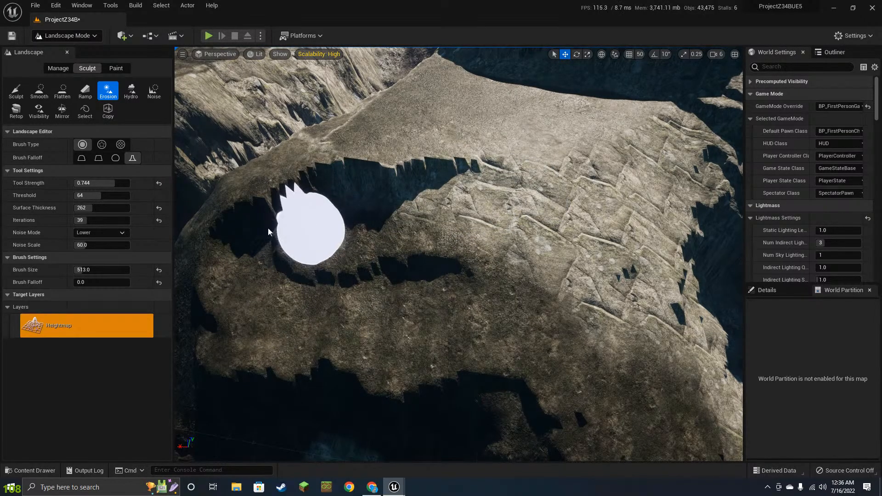
- Erode the dark pits and jagged shaded ledges on the rounded grassy shoulder below the peak
mouse_move(305, 227)
mouse_down()
mouse_move(332, 191)
mouse_move(425, 179)
mouse_move(351, 166)
mouse_move(492, 173)
mouse_move(439, 261)
mouse_up()
right_drag(513, 283, 524, 264)
key(w)
mouse_move(524, 263)
mouse_down()
mouse_move(461, 232)
mouse_move(321, 205)
mouse_move(427, 264)
mouse_up()
mouse_move(428, 264)
right_down()
mouse_move(420, 269)
mouse_move(490, 250)
right_up()
key(e)
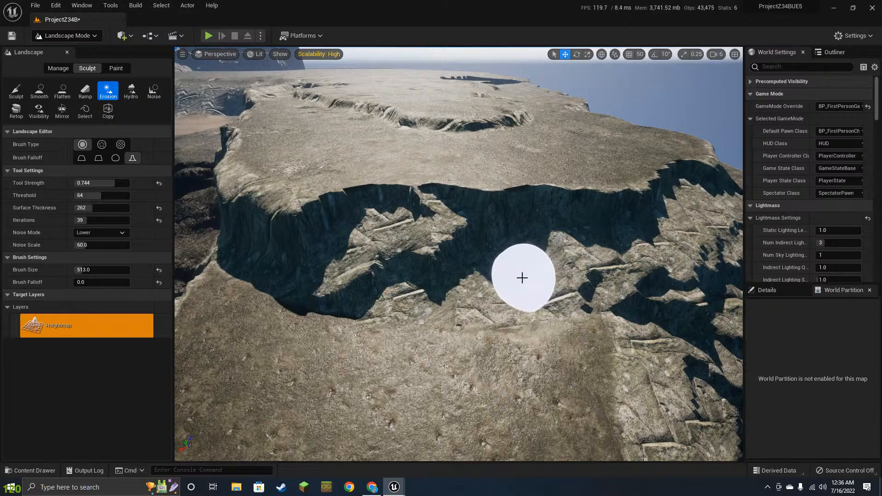
- Erode the shaded cliff face directly below the plateau rim into broken rock steps, out to its outer corner
scroll(532, 248, up, 4)
mouse_move(545, 197)
mouse_down()
mouse_move(447, 186)
mouse_move(458, 186)
mouse_up()
scroll(458, 186, up, 2)
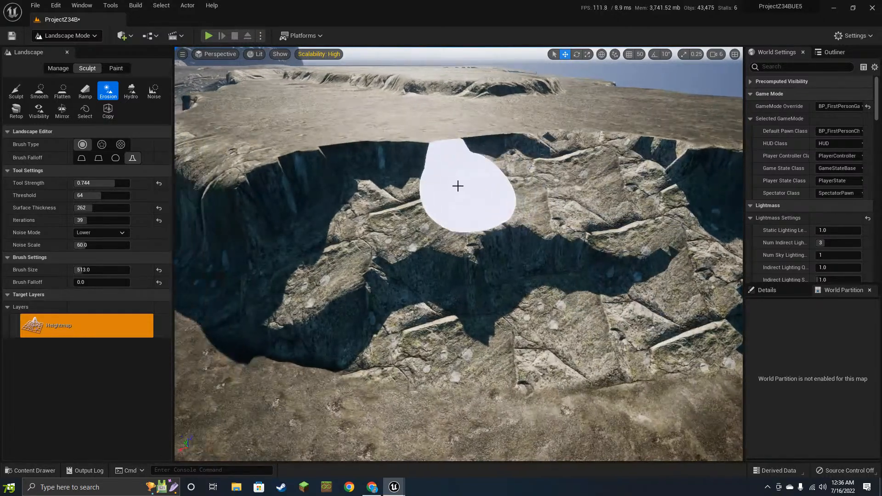
right_drag(458, 186, 495, 193)
drag(676, 201, 529, 166)
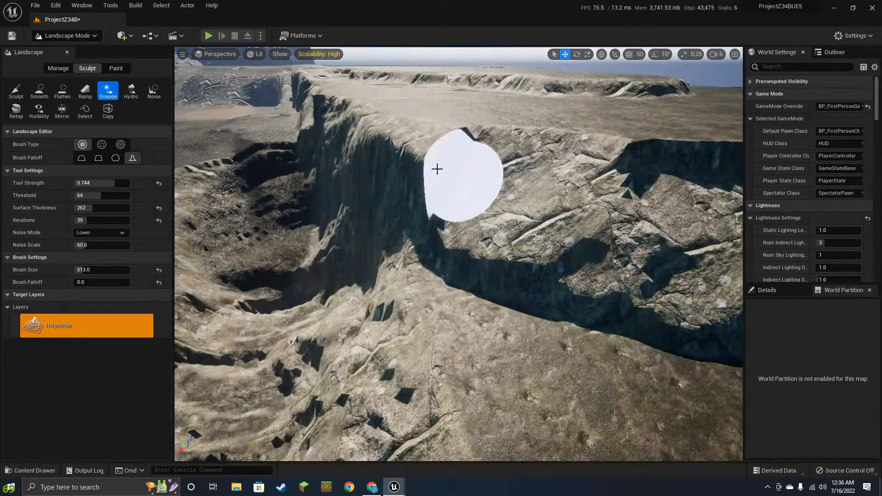
scroll(598, 152, up, 4)
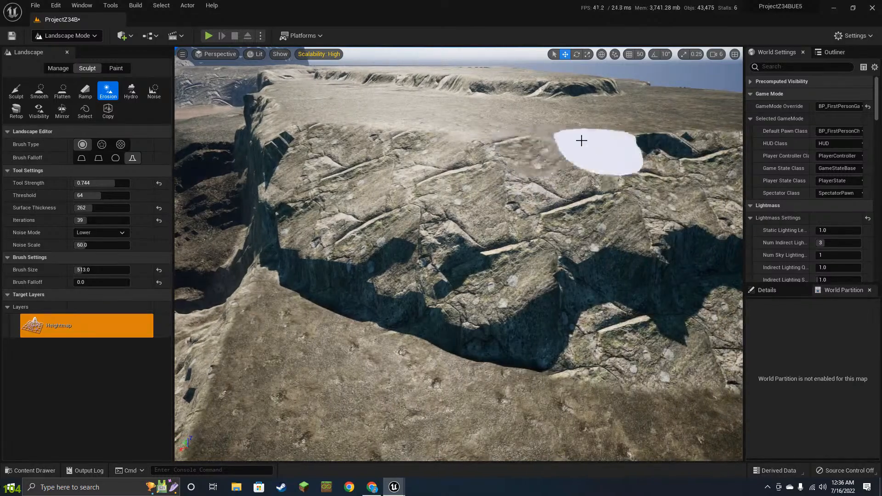
- Erode the lower ledges of the plateau cliff and carry the broken rock along the rim onto the adjoining grassy slope
mouse_move(629, 225)
mouse_down()
mouse_move(530, 300)
mouse_move(461, 321)
mouse_move(358, 286)
mouse_move(321, 287)
mouse_up()
key(d)
mouse_move(485, 322)
mouse_down()
mouse_move(489, 363)
mouse_move(492, 321)
mouse_move(519, 276)
mouse_move(641, 161)
mouse_move(613, 149)
mouse_up()
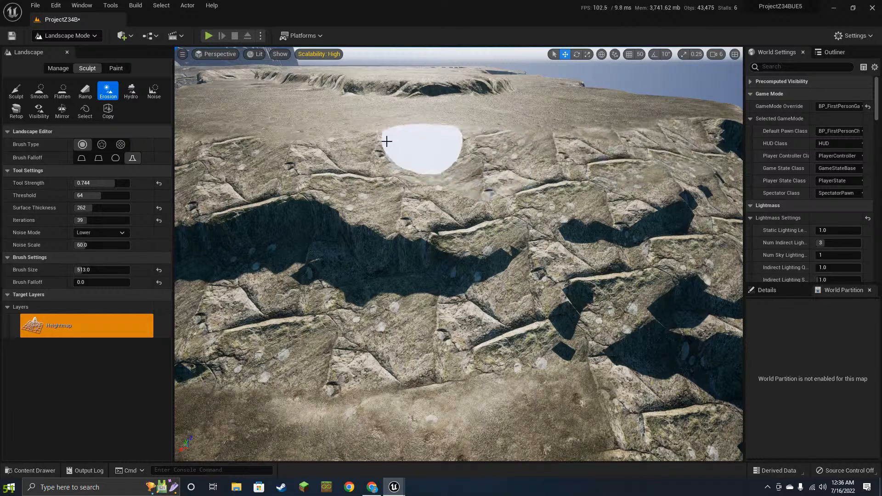
key(d)
right_drag(604, 188, 583, 163)
key(d)
mouse_move(583, 163)
mouse_down()
mouse_move(424, 126)
mouse_move(558, 119)
mouse_move(615, 194)
mouse_up()
key(d)
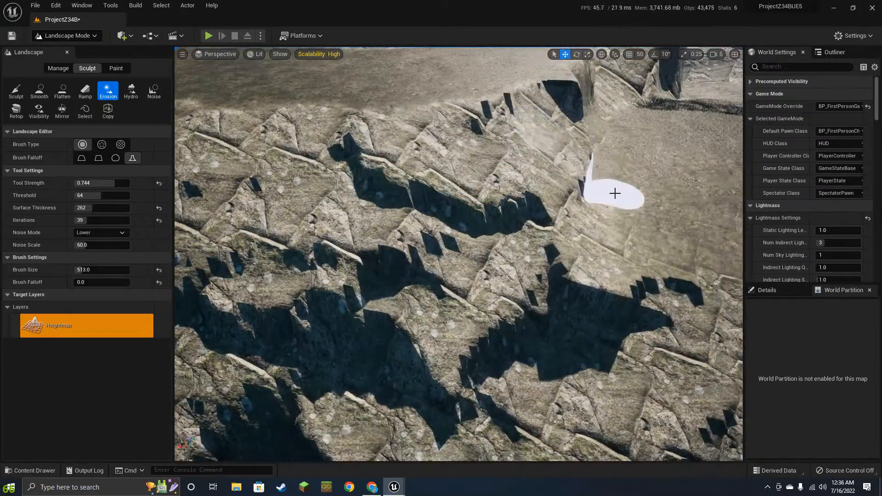
key(d)
- Erode the sunlit, blocky slope between the grassy plateau and the flat ground
mouse_move(616, 194)
right_down()
mouse_move(605, 193)
mouse_move(588, 232)
right_up()
mouse_move(588, 232)
mouse_down()
mouse_move(518, 234)
mouse_move(514, 321)
mouse_move(457, 280)
mouse_move(531, 159)
mouse_move(381, 153)
mouse_move(607, 158)
mouse_move(690, 197)
mouse_move(640, 285)
mouse_move(477, 228)
mouse_up()
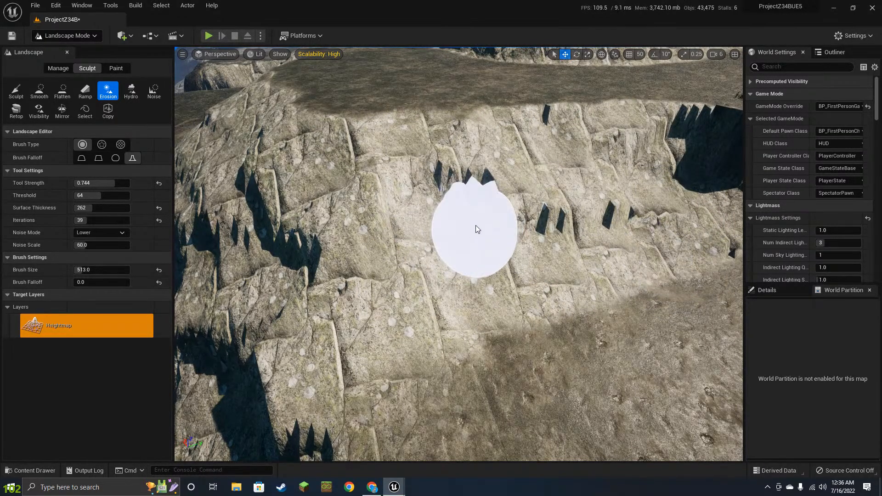
key(d)
right_drag(477, 229, 514, 264)
drag(575, 146, 604, 131)
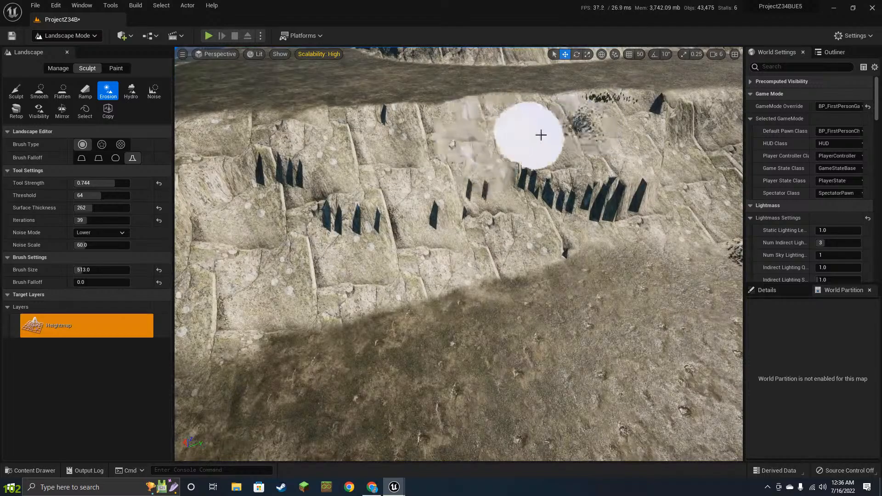
- Erode the foot of the sunlit slope along the edge of the flat ground, and dab the open ground nearby
key(w)
mouse_move(541, 135)
mouse_down()
mouse_move(526, 197)
mouse_move(622, 221)
mouse_move(634, 274)
mouse_up()
key(d)
right_drag(634, 274, 629, 271)
key(s)
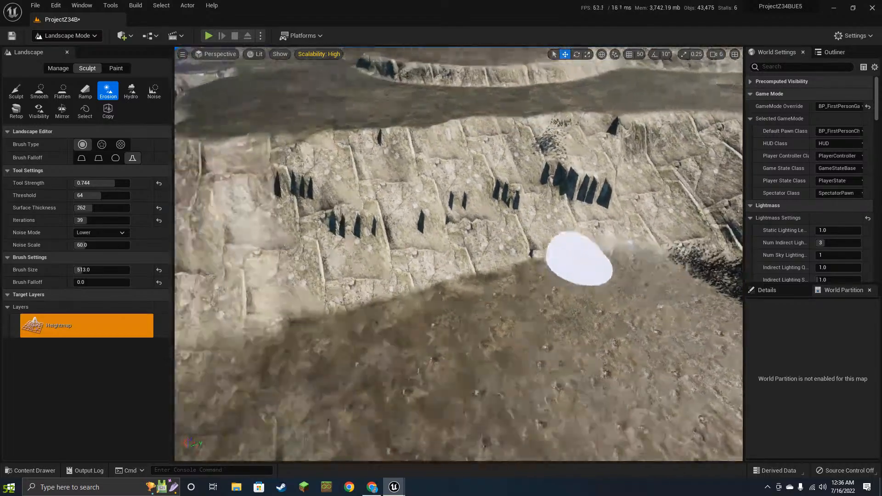
mouse_move(579, 258)
right_down()
mouse_move(487, 275)
mouse_move(414, 221)
mouse_move(404, 184)
right_up()
click(450, 208)
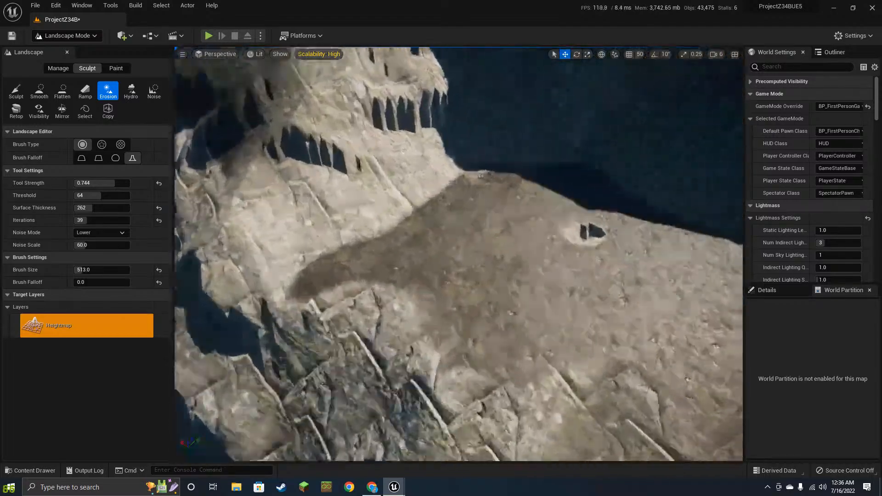
- Switch to the Smooth tool and soften the steep, dark cliff wall that rises behind the flat ground
right_drag(451, 207, 611, 220)
click(40, 91)
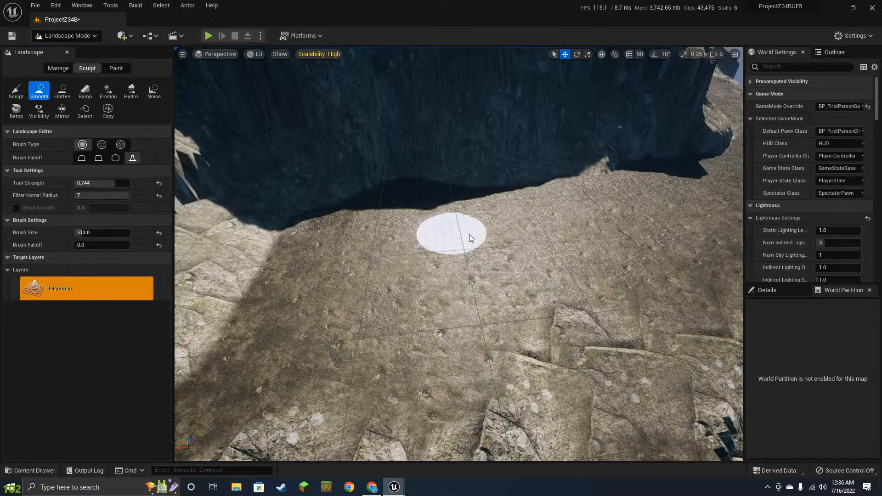
right_drag(463, 274, 489, 248)
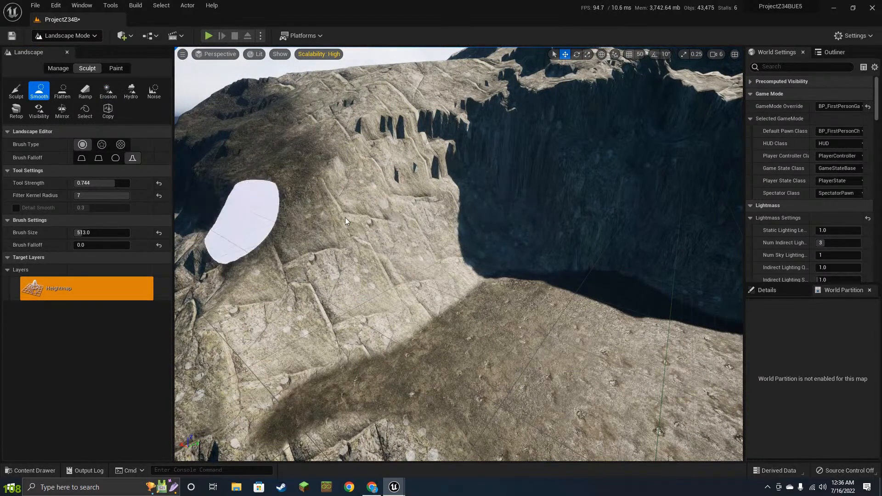
right_drag(437, 206, 482, 138)
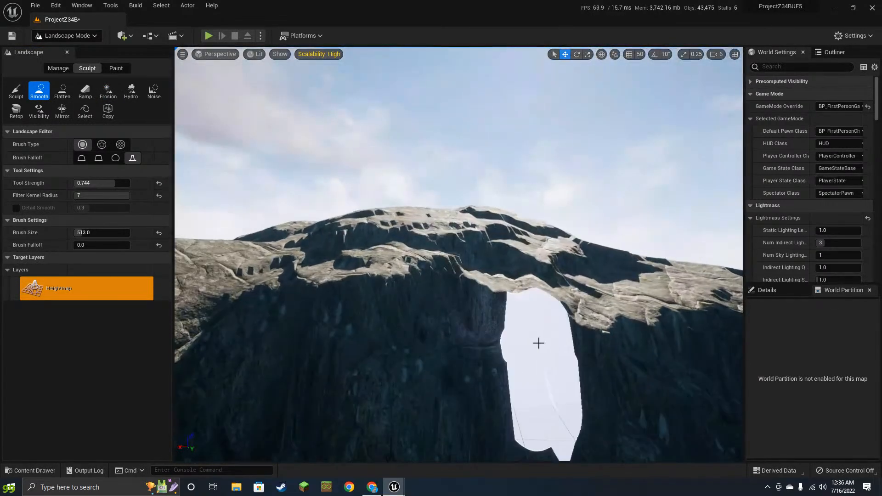
right_drag(536, 322, 540, 367)
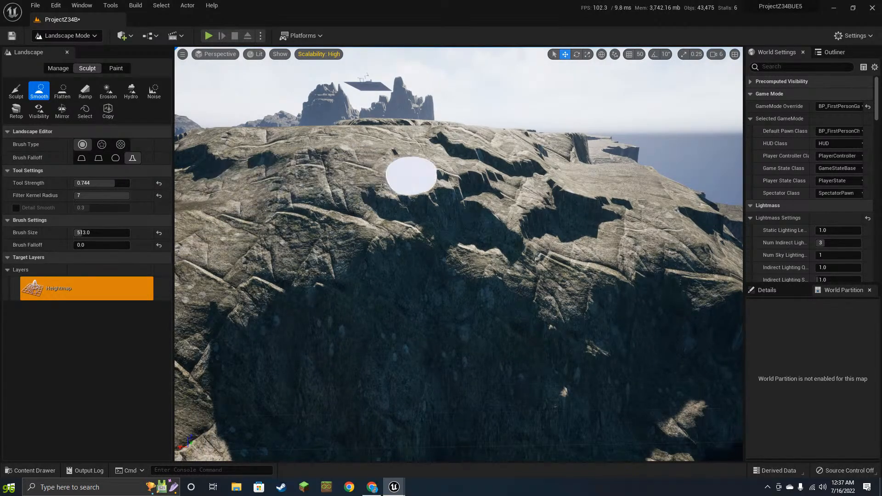
- Smooth the jagged ledges along the cliff's rocky crest and the shaded hollow down to its base
right_drag(556, 232, 558, 231)
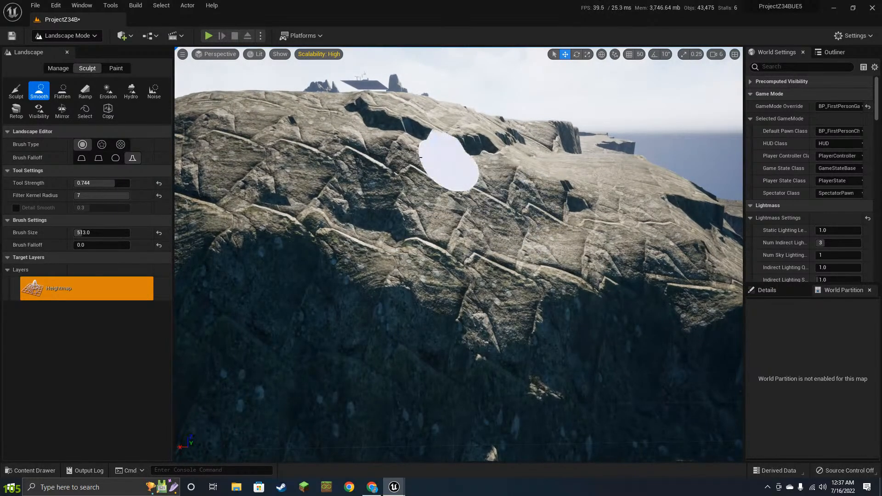
right_drag(397, 140, 506, 184)
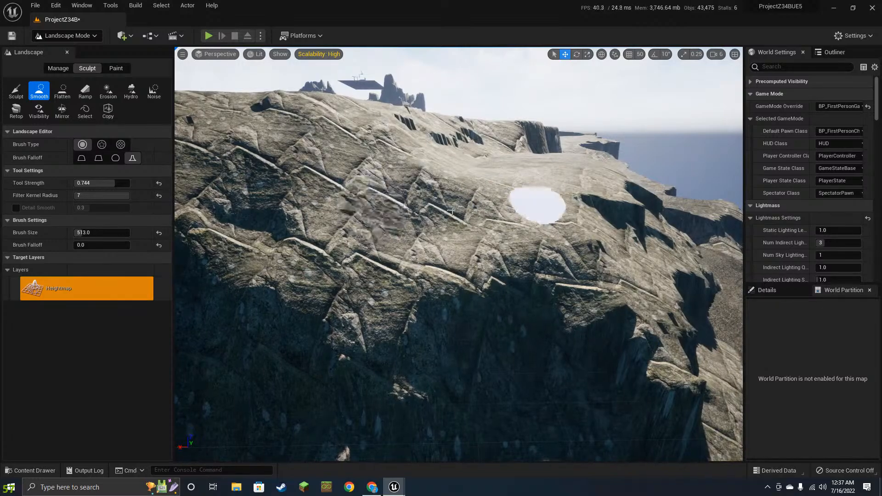
mouse_move(638, 325)
right_down()
mouse_move(638, 368)
mouse_move(630, 370)
right_up()
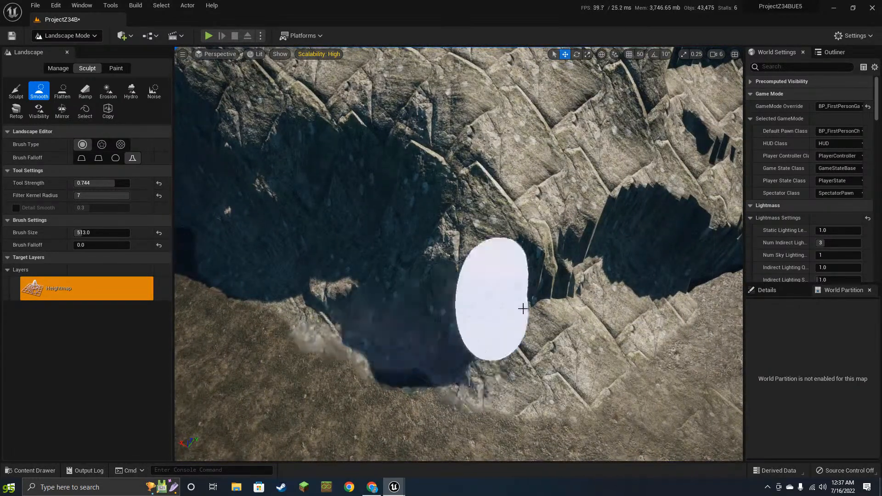
- Smooth the stacked rock ledges and overhangs across the broad stepped mountainside
mouse_move(533, 276)
right_down()
mouse_move(520, 286)
mouse_move(465, 207)
right_up()
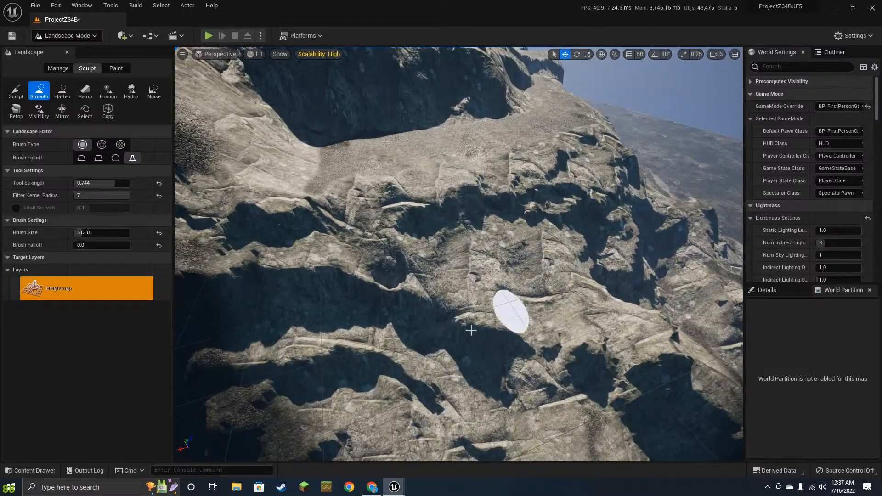
right_drag(528, 330, 528, 330)
right_drag(434, 253, 435, 253)
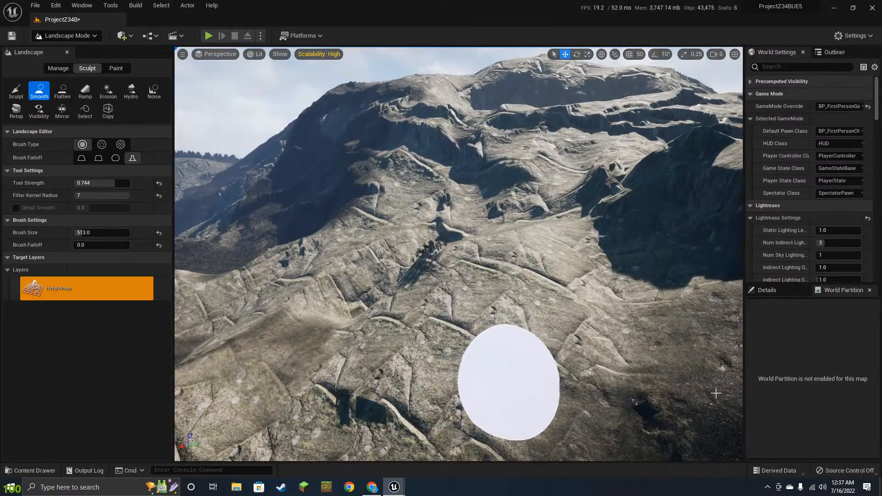
- Smooth the jagged spikes and creases along the rocky ridge beside the dark ravine
mouse_move(681, 204)
right_down()
mouse_move(555, 317)
mouse_move(591, 279)
right_up()
mouse_move(774, 371)
right_down()
mouse_move(581, 390)
mouse_move(569, 321)
mouse_move(542, 300)
right_up()
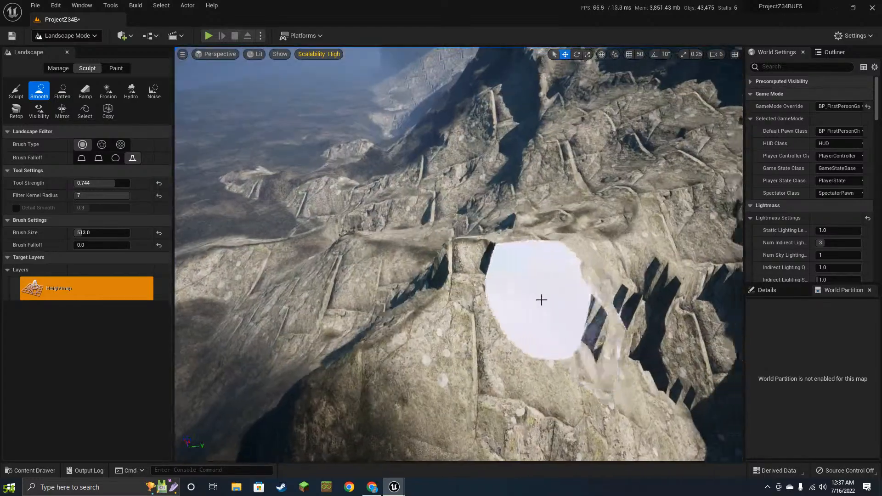
mouse_move(542, 299)
mouse_down()
mouse_move(628, 339)
mouse_move(593, 395)
mouse_up()
right_drag(592, 395, 404, 262)
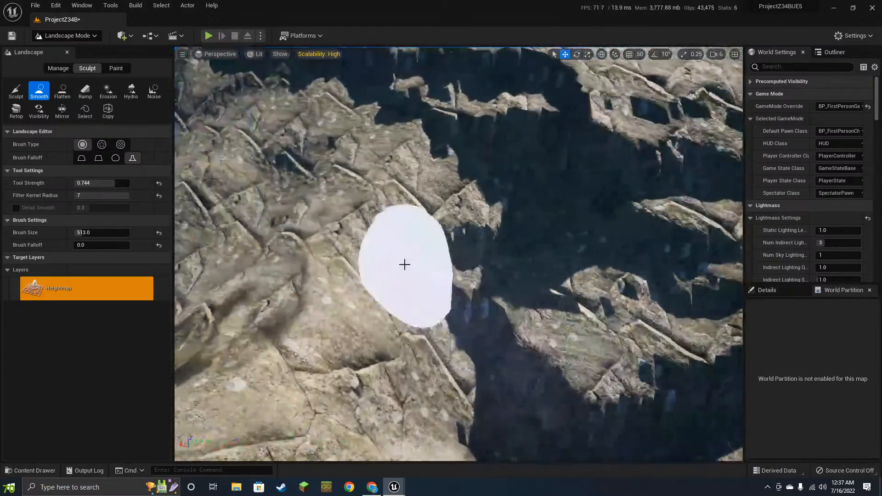
- Smooth the jagged rock on the mountain slope with the Smooth brush at size 513
right_drag(524, 358, 524, 359)
mouse_move(528, 246)
mouse_down()
mouse_move(569, 244)
mouse_move(553, 225)
mouse_move(563, 230)
mouse_up()
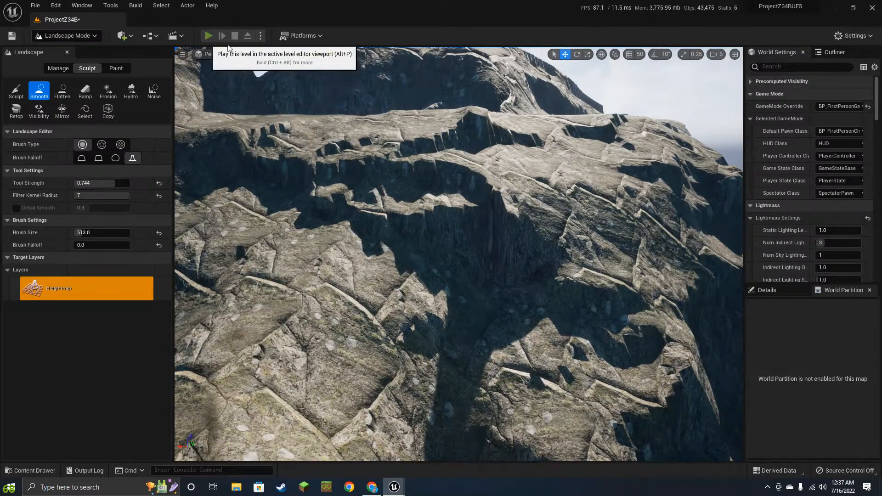
- Play-test the level by walking up the mountain slope to check how climbable it is, and stop the session
key(alt+p)
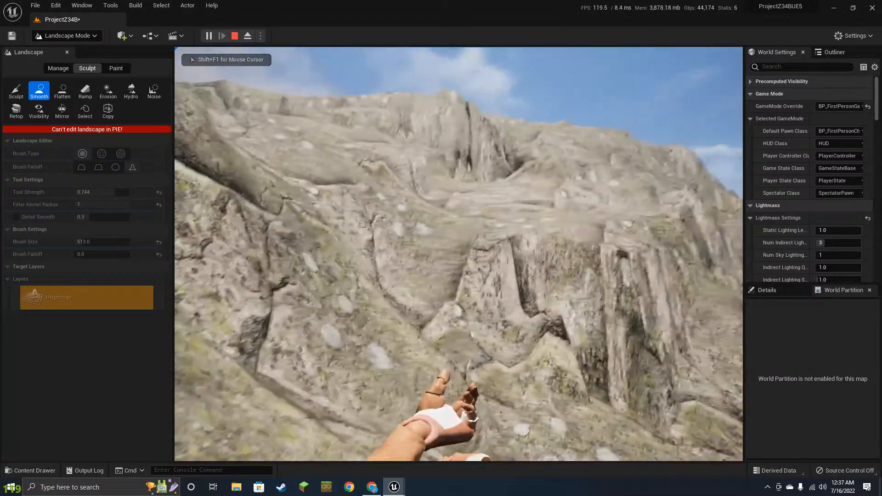
key(w)
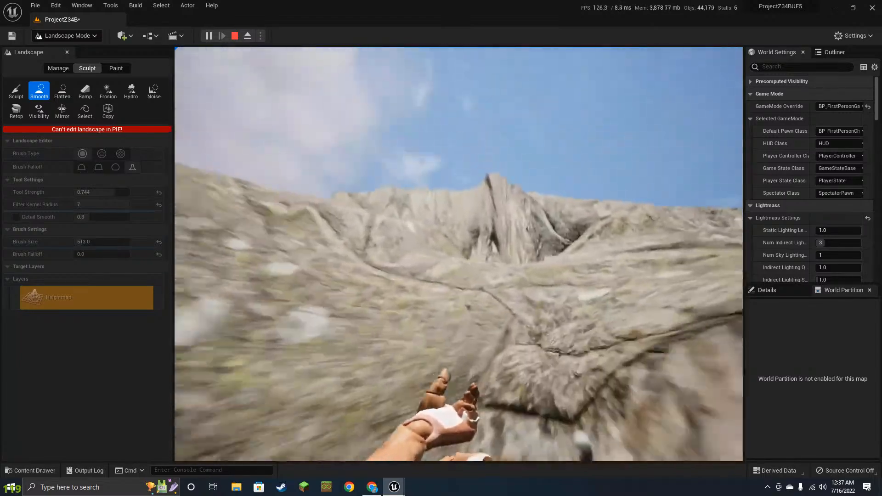
key(w)
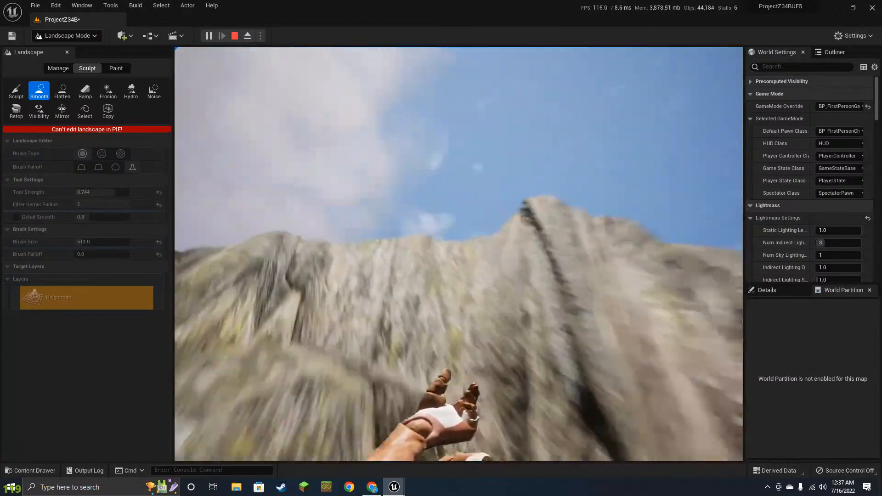
key(w)
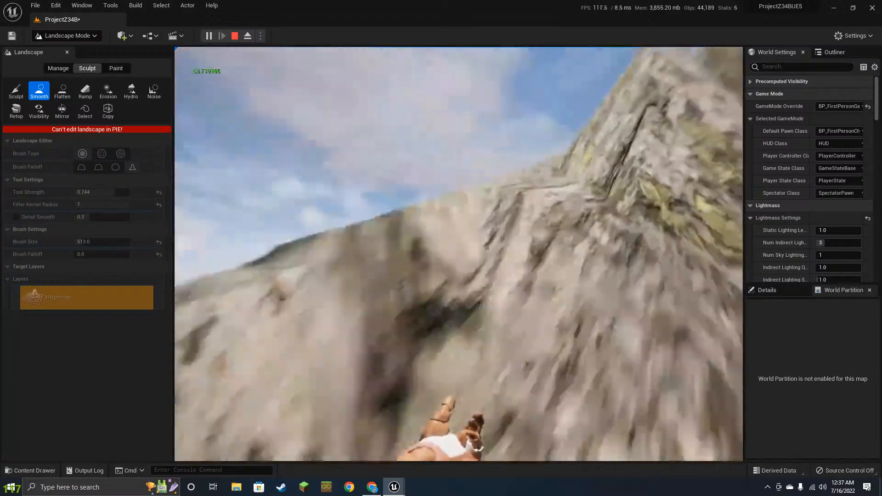
key(w)
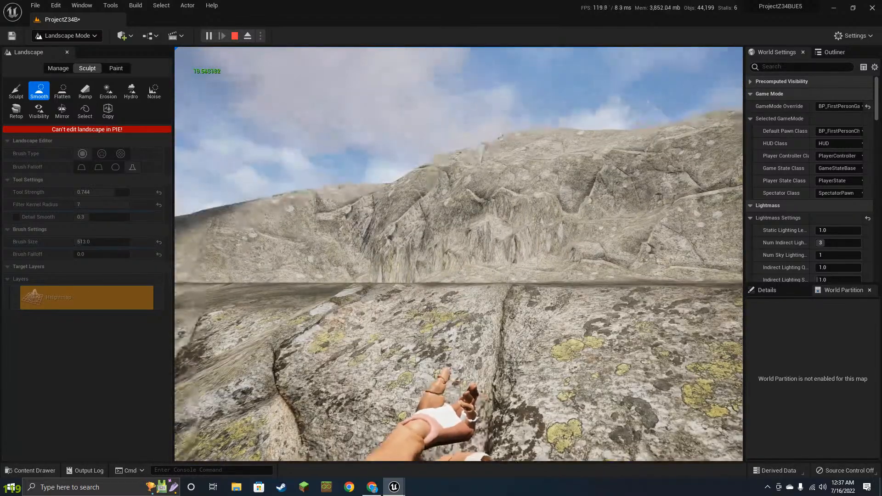
click(234, 35)
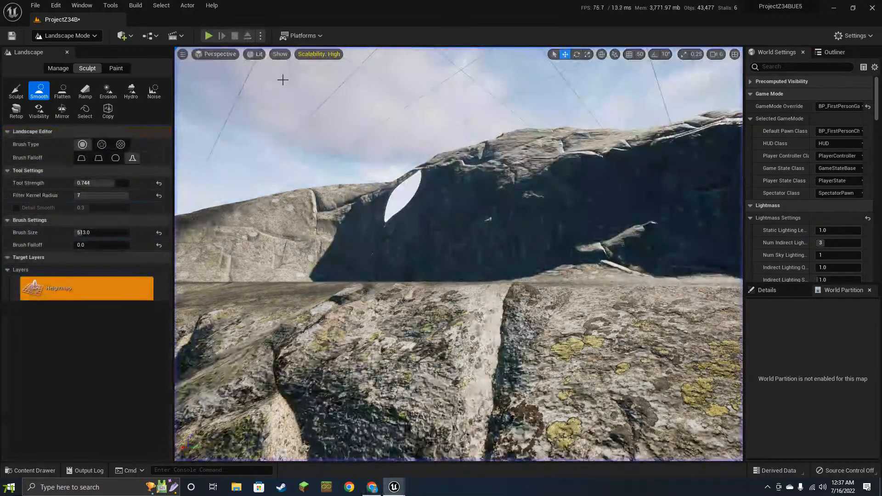
- Flatten a terrace along the rocky ridge below the cliff with the Flatten tool
right_drag(503, 216, 519, 187)
scroll(551, 197, down, 5)
mouse_move(583, 257)
right_down()
mouse_move(570, 234)
mouse_move(593, 246)
mouse_move(570, 229)
mouse_move(535, 239)
right_up()
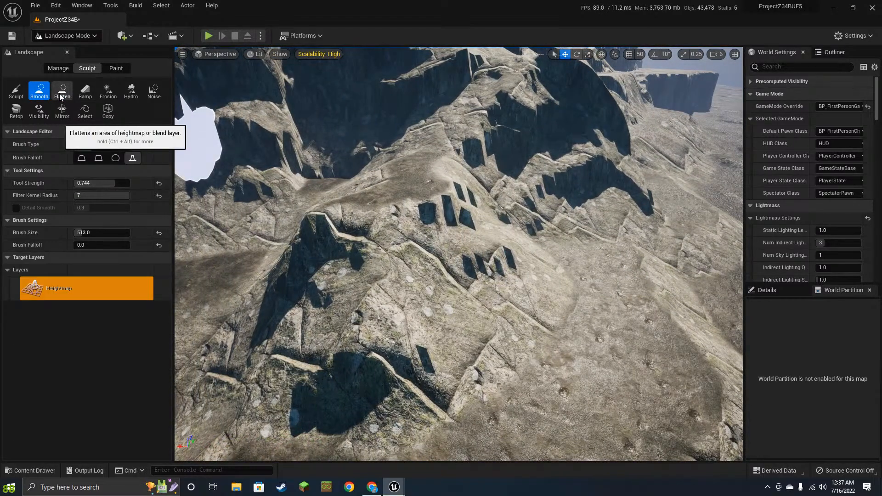
click(62, 92)
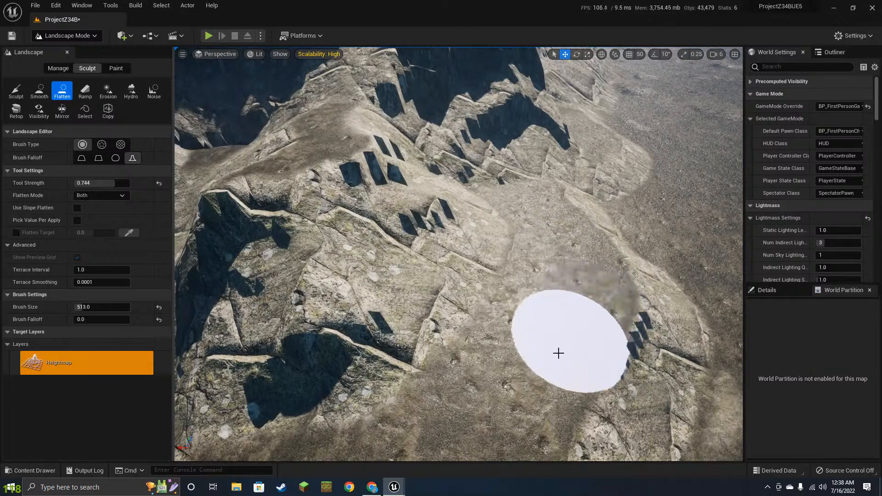
mouse_move(605, 314)
right_down()
mouse_move(541, 228)
mouse_move(519, 225)
mouse_move(542, 207)
right_up()
mouse_move(518, 253)
right_down()
mouse_move(478, 246)
mouse_move(443, 206)
right_up()
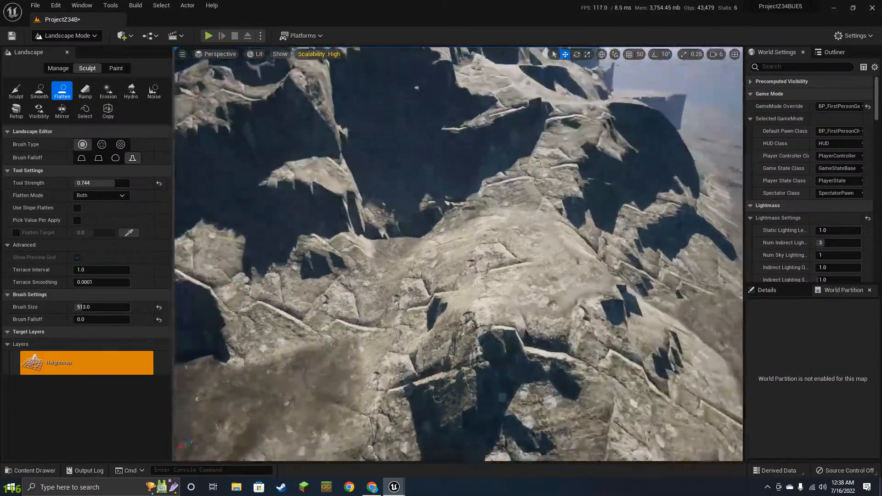
mouse_move(535, 275)
right_down()
mouse_move(505, 193)
mouse_move(514, 216)
right_up()
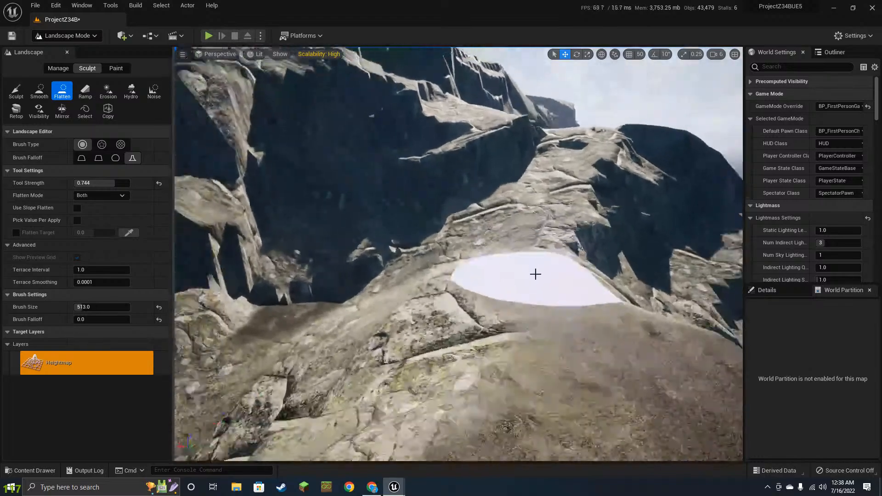
mouse_move(456, 188)
right_down()
mouse_move(490, 202)
mouse_move(482, 225)
mouse_move(453, 235)
mouse_move(453, 193)
mouse_move(446, 243)
right_up()
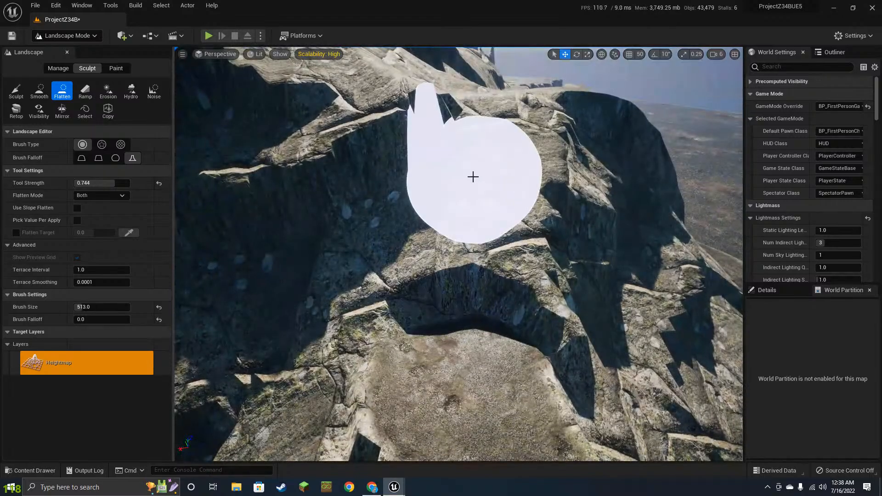
- Add a landscape ramp from the flat terrace to the ridge above, with a ramp width of about 961
click(92, 86)
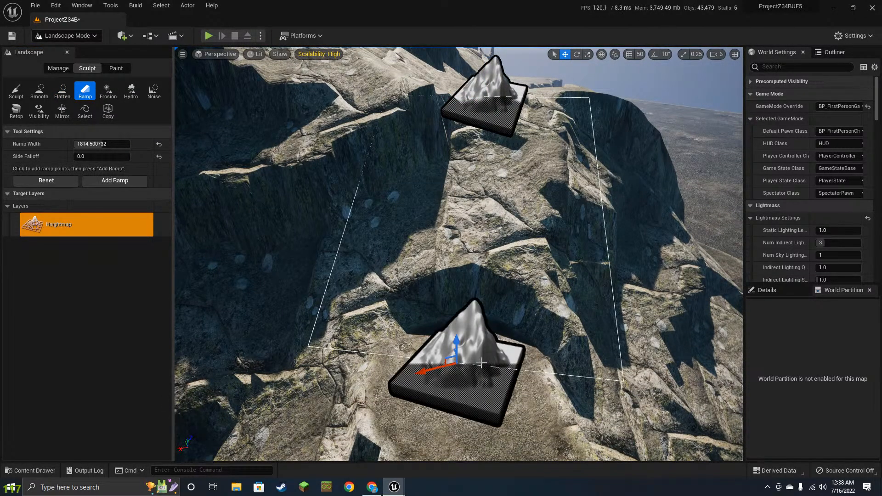
right_drag(321, 221, 322, 251)
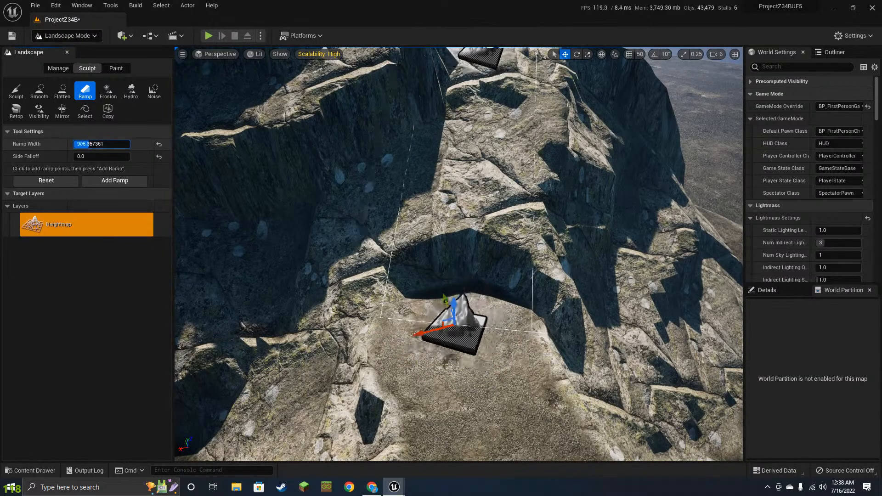
right_drag(459, 254, 521, 230)
click(123, 184)
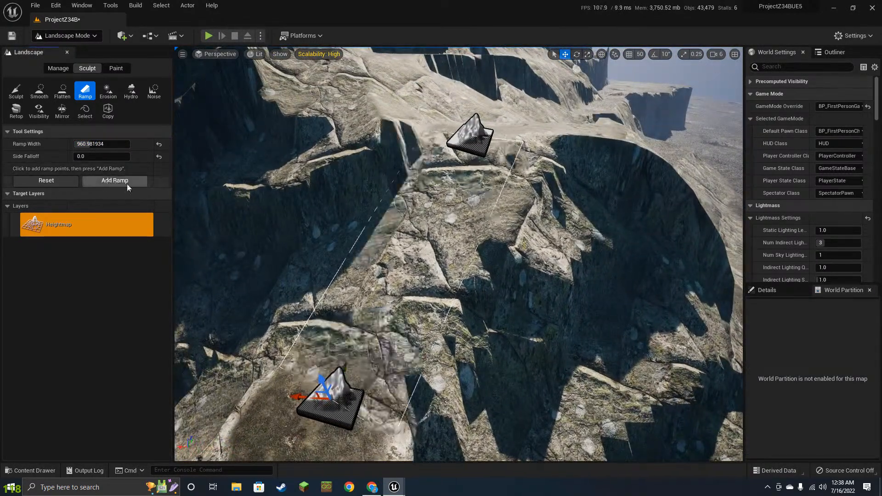
- Reposition the ramp's lower point at the edge of the flat terrace and add the ramp again
mouse_move(322, 229)
right_down()
mouse_move(323, 207)
mouse_move(301, 241)
mouse_move(278, 250)
mouse_move(235, 239)
right_up()
key(d)
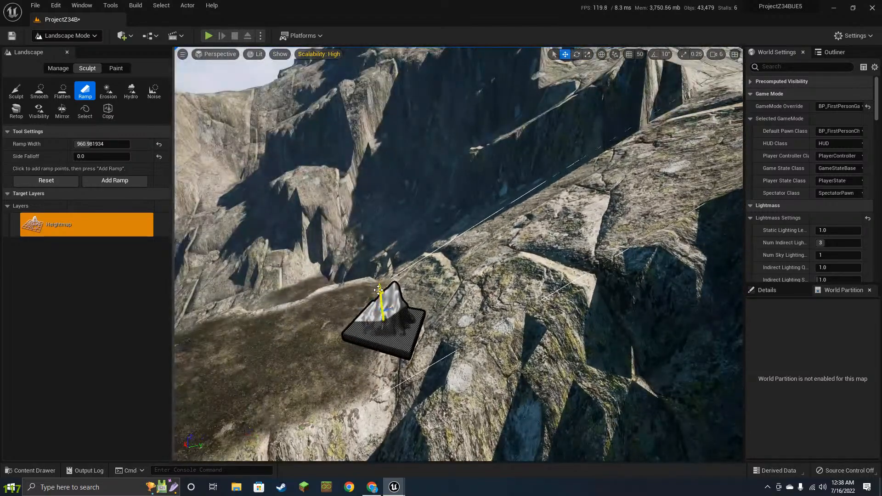
drag(380, 292, 372, 281)
key(a)
right_drag(506, 300, 485, 304)
drag(530, 279, 525, 280)
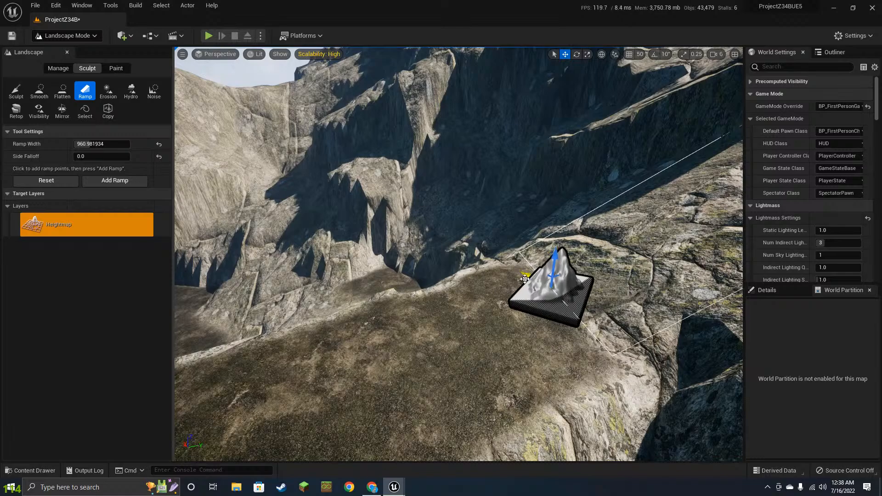
key(w)
right_drag(463, 280, 455, 270)
drag(471, 292, 491, 291)
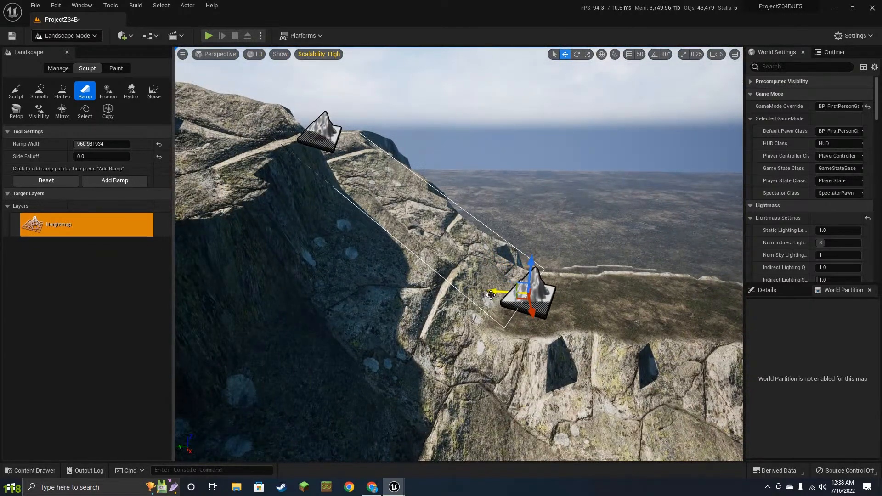
click(130, 182)
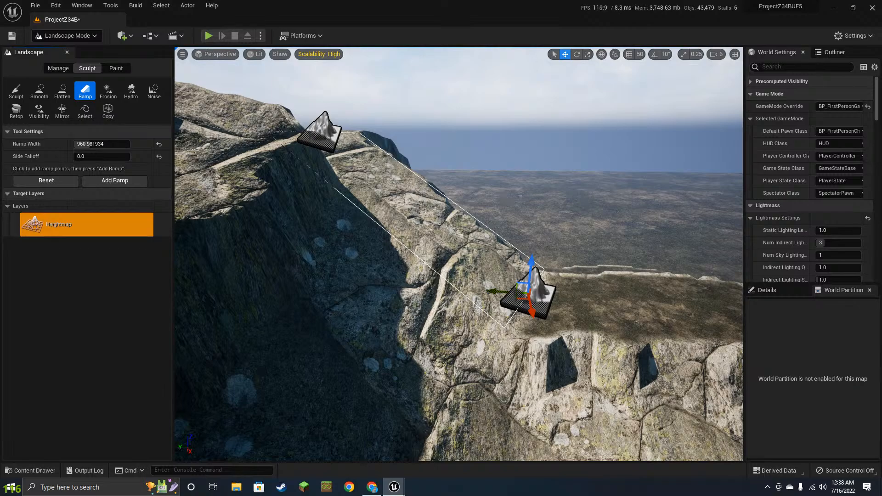
- Inspect the ramp slope and clear the placed ramp points from the landscape
click(527, 193)
right_drag(575, 195, 625, 182)
key(s)
key(w)
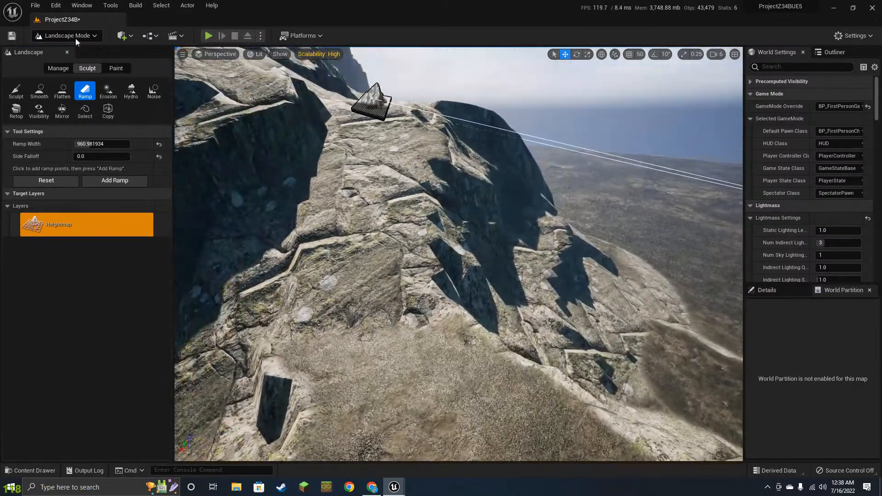
click(59, 68)
click(87, 68)
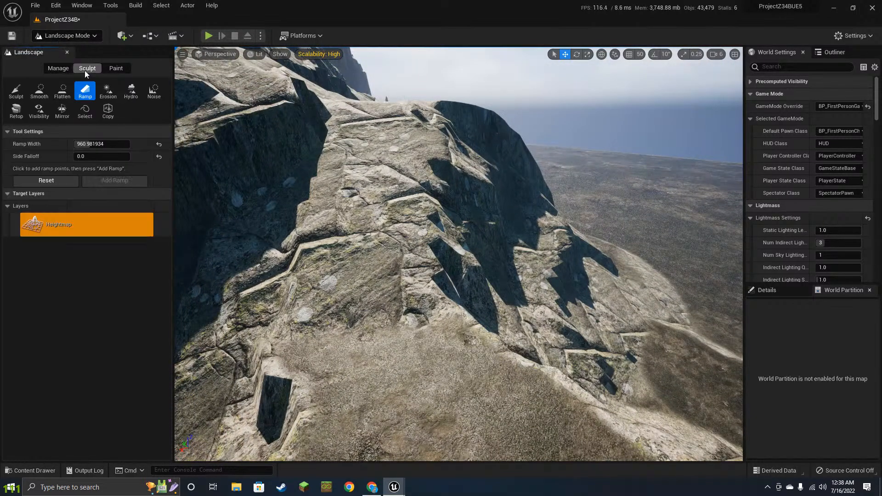
- Flatten the ledge at the upper end of the ramp slope
click(57, 96)
drag(381, 118, 464, 122)
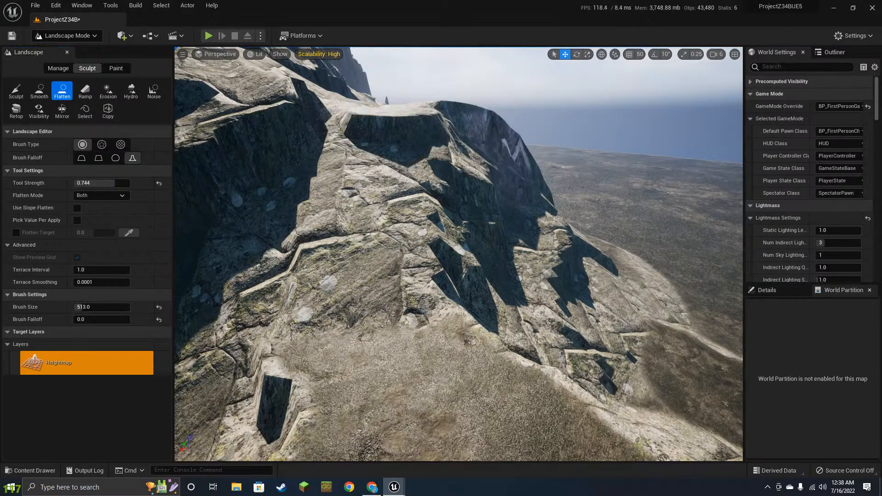
key(e)
right_drag(464, 205, 459, 201)
- Smooth the steep edge between the flattened ledge and the slope below it
click(20, 94)
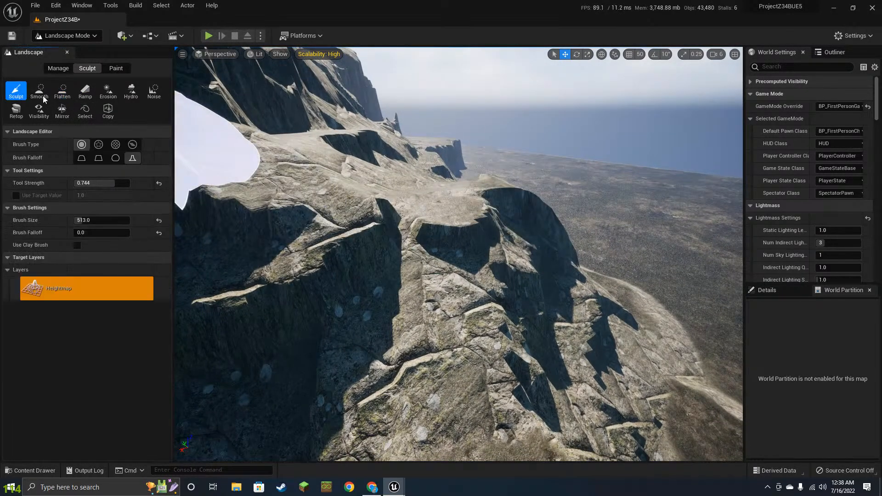
click(40, 91)
mouse_move(428, 246)
mouse_down()
mouse_move(445, 228)
mouse_move(469, 224)
mouse_move(453, 318)
mouse_move(473, 374)
mouse_move(432, 357)
mouse_move(441, 317)
mouse_up()
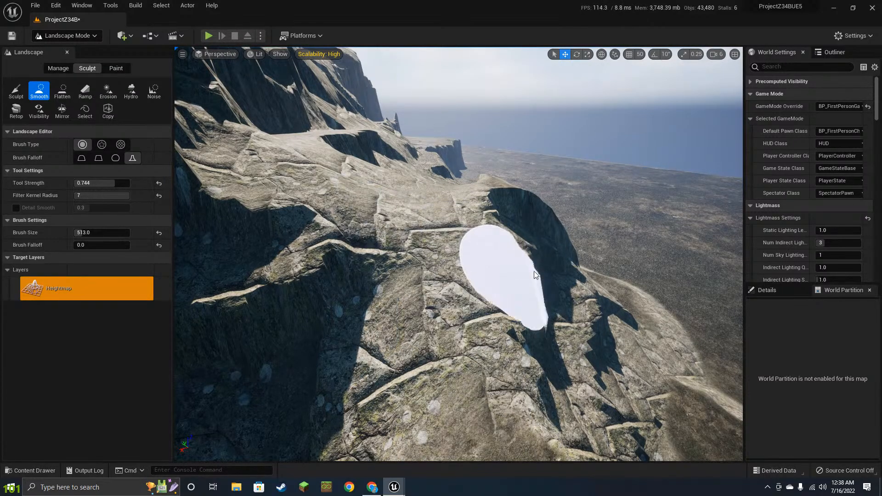
mouse_move(535, 275)
right_down()
mouse_move(547, 276)
mouse_move(544, 294)
right_up()
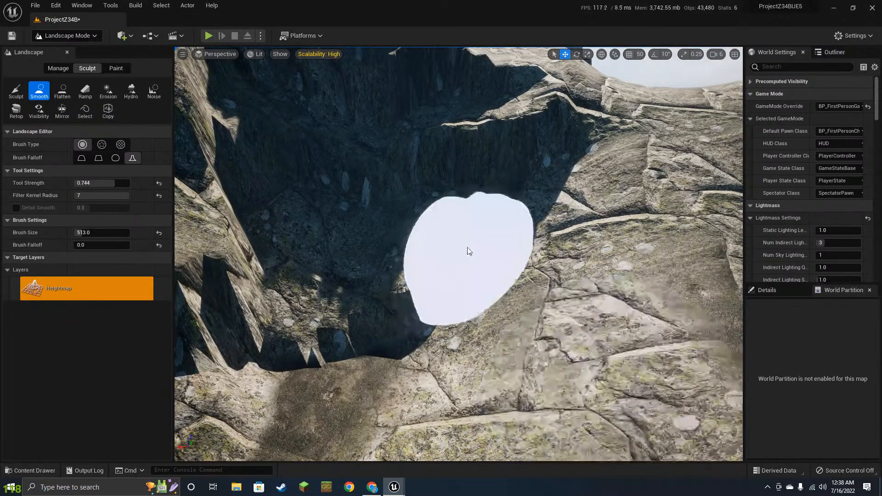
right_drag(469, 251, 444, 253)
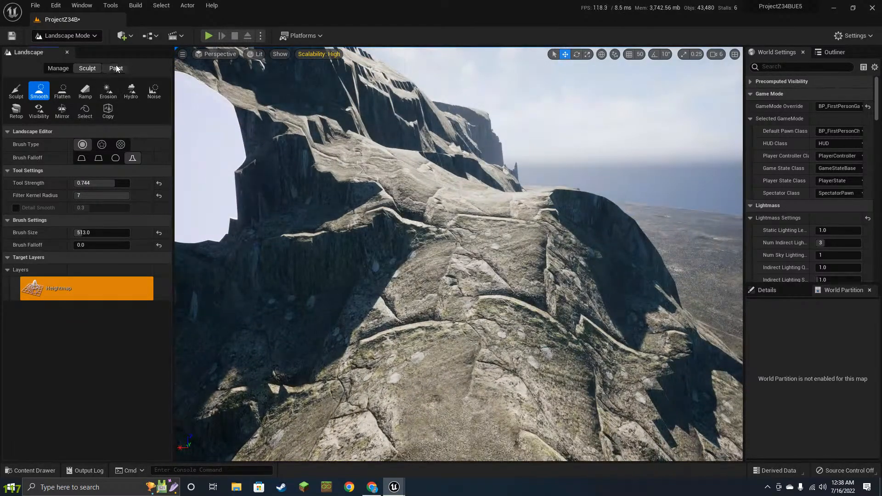
- Switch to landscape painting and choose the Grass layer
click(116, 68)
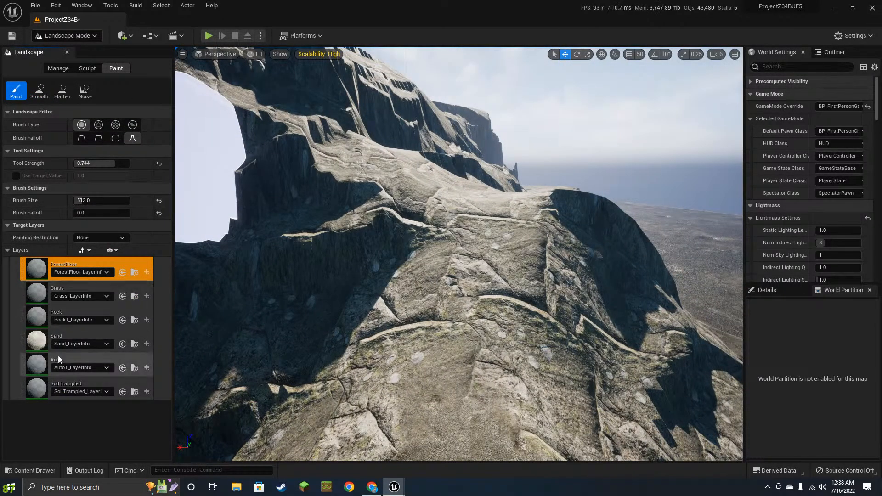
click(47, 297)
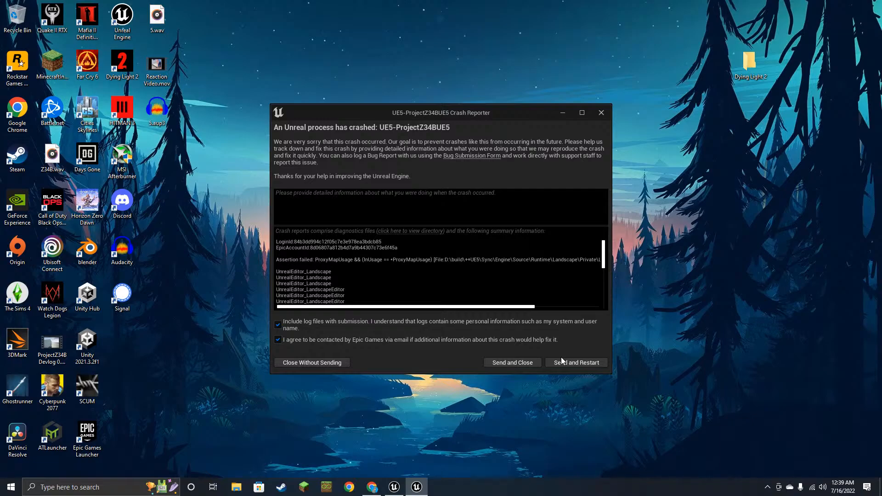
- Send the crash report, restart the editor, and restore the auto-saved /Game/ProjectZ34B package, dismissing the source control warning
click(566, 364)
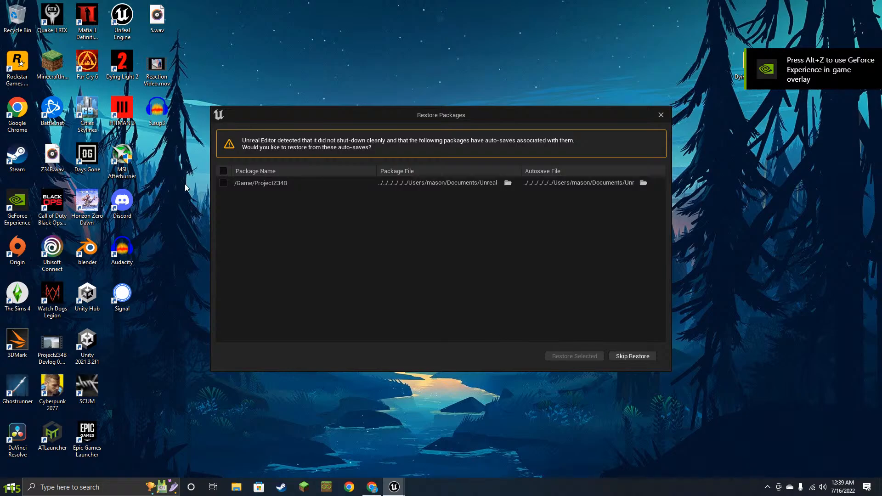
click(227, 171)
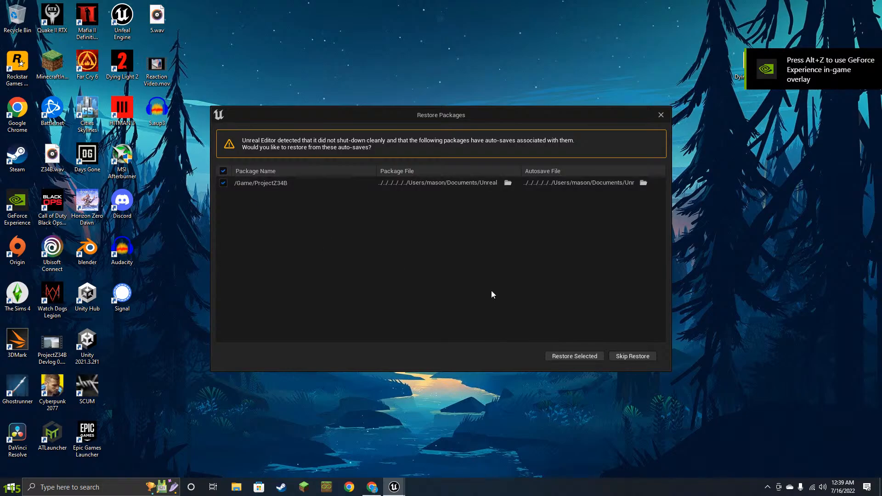
click(586, 357)
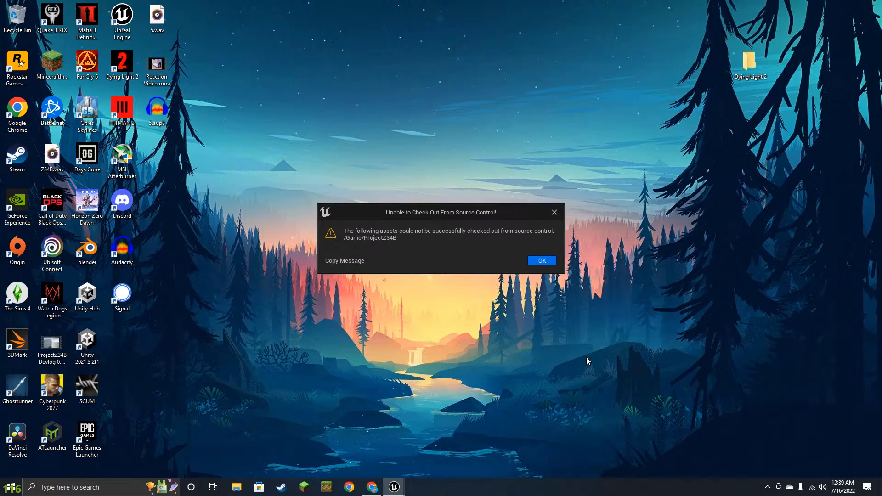
click(545, 260)
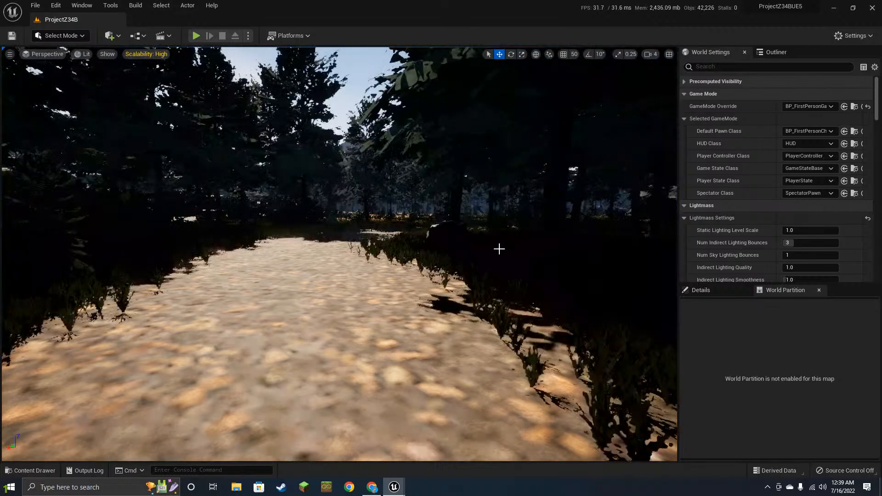
- Raise the viewport camera speed to 8 and fly to the mountain ridge to examine the restored terrain
right_click(492, 64)
right_drag(411, 171, 605, 132)
key(e)
click(655, 55)
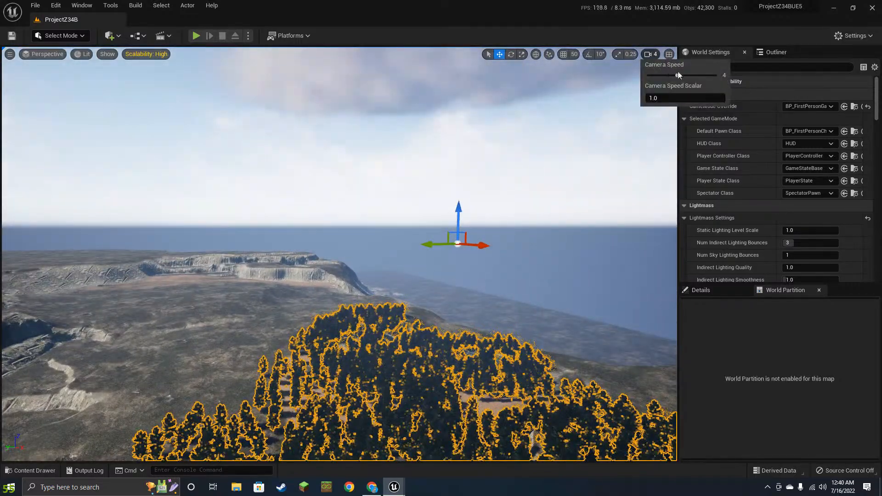
right_drag(580, 184, 499, 221)
key(w)
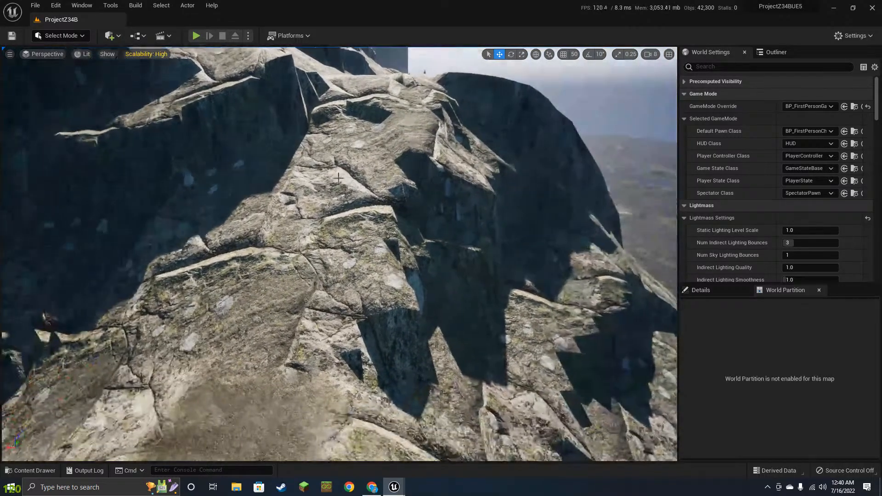
right_drag(399, 328, 294, 299)
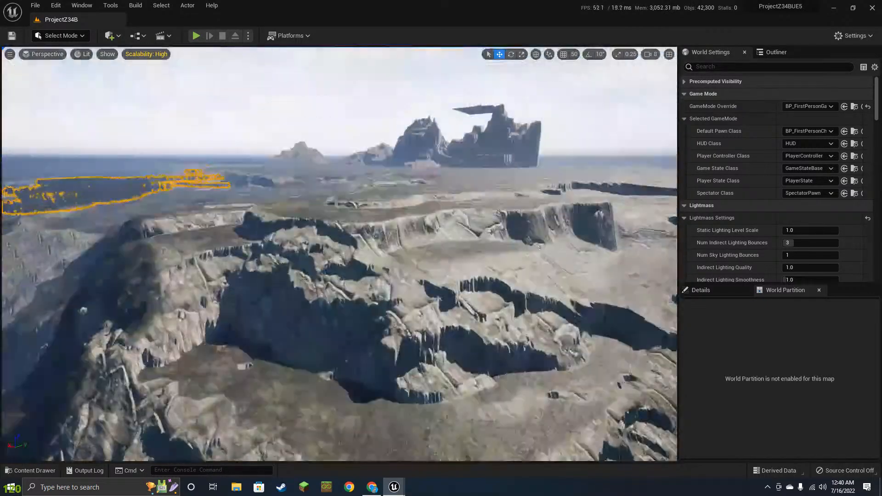
- Lower the viewport camera speed to 4 and move in close to the rocky mountain ridge
right_drag(340, 252, 464, 308)
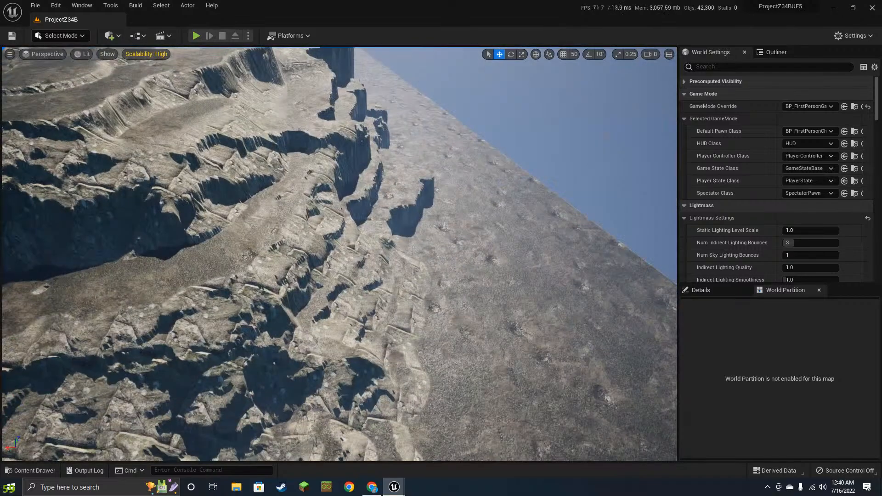
click(652, 54)
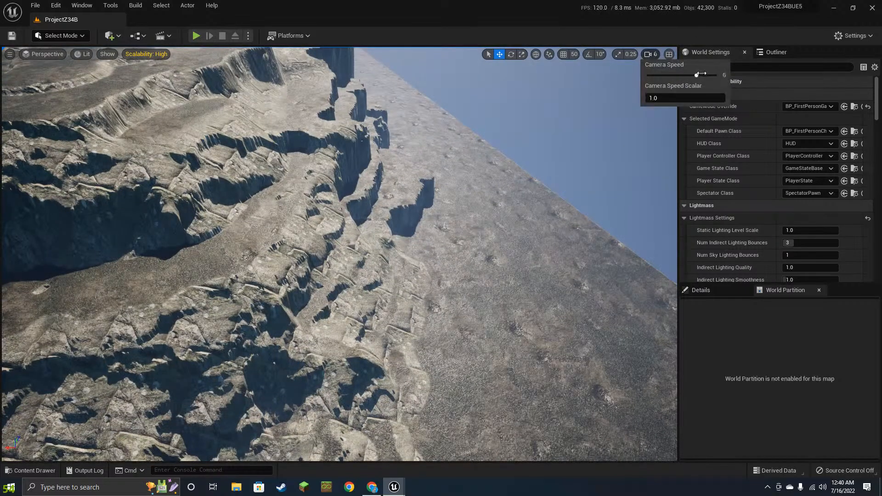
drag(711, 73, 689, 75)
mouse_move(537, 124)
right_down()
mouse_move(404, 216)
mouse_move(529, 120)
mouse_move(542, 147)
mouse_move(593, 161)
mouse_move(556, 138)
mouse_move(565, 165)
mouse_move(602, 167)
mouse_move(567, 78)
mouse_move(588, 147)
mouse_move(581, 131)
mouse_move(575, 138)
mouse_move(547, 115)
right_up()
- Switch to landscape painting and select the Grass layer as the paint target
click(81, 38)
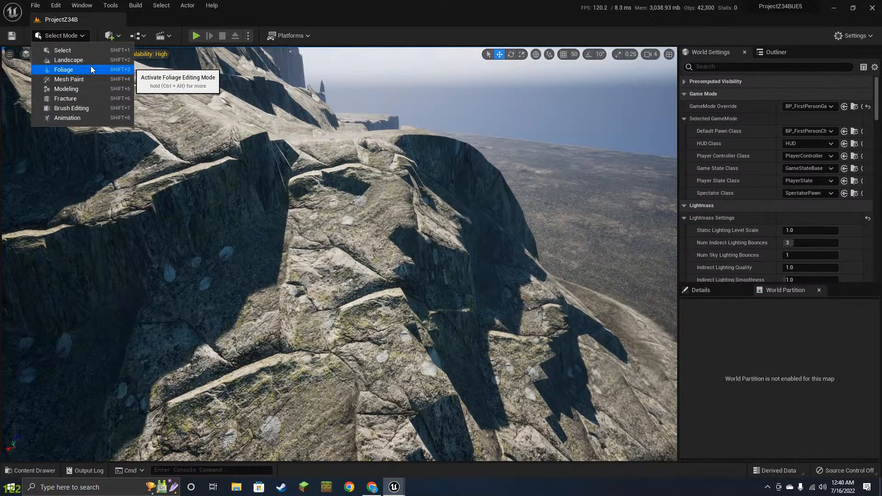
click(88, 58)
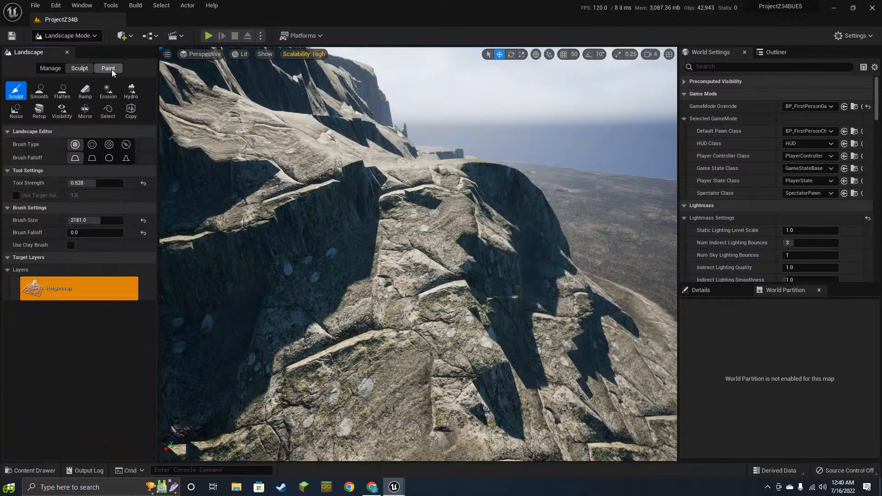
click(109, 68)
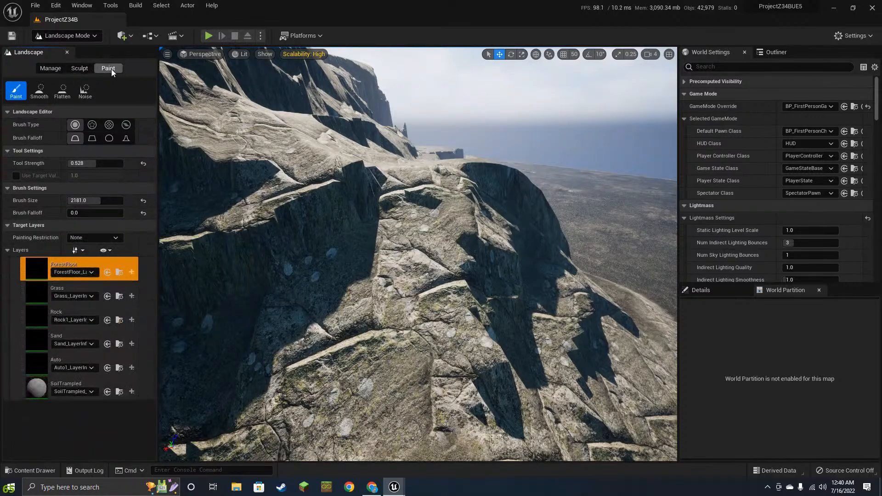
click(69, 288)
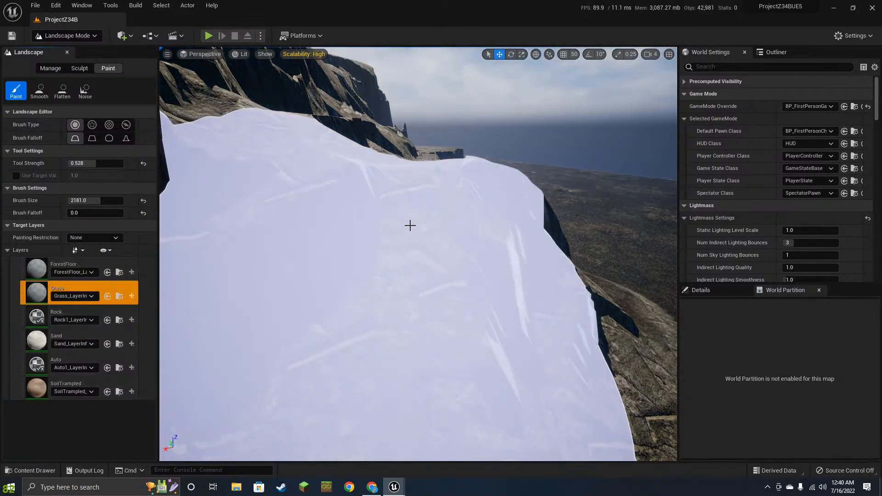
- Reduce the paint brush size to 338
click(411, 226)
key(bracketleft)
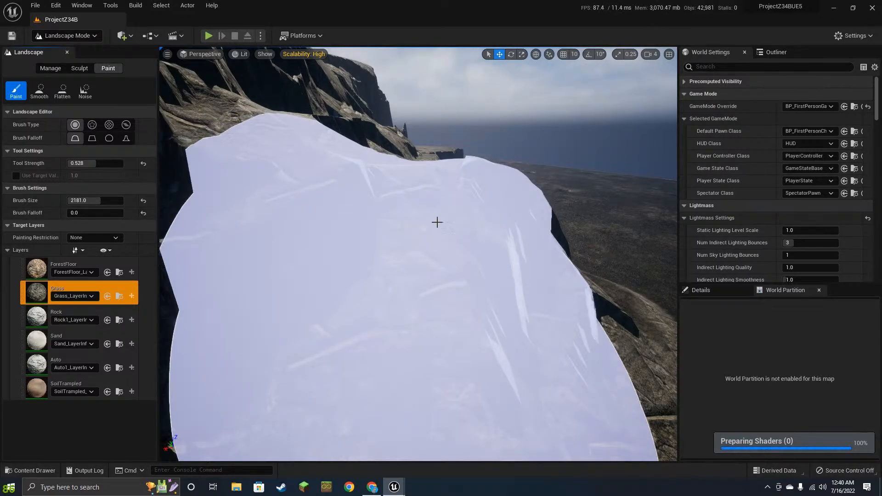
right_drag(429, 223, 460, 224)
key(bracketleft)
key(bracketleft)
key(bracketleft)
key(bracketleft)
key(bracketleft)
key(bracketleft)
key(bracketleft)
key(bracketleft)
key(bracketleft)
key(bracketleft)
key(bracketleft)
key(bracketleft)
key(bracketleft)
key(bracketleft)
key(bracketleft)
key(bracketleft)
key(bracketleft)
key(bracketleft)
key(bracketleft)
key(bracketleft)
key(bracketleft)
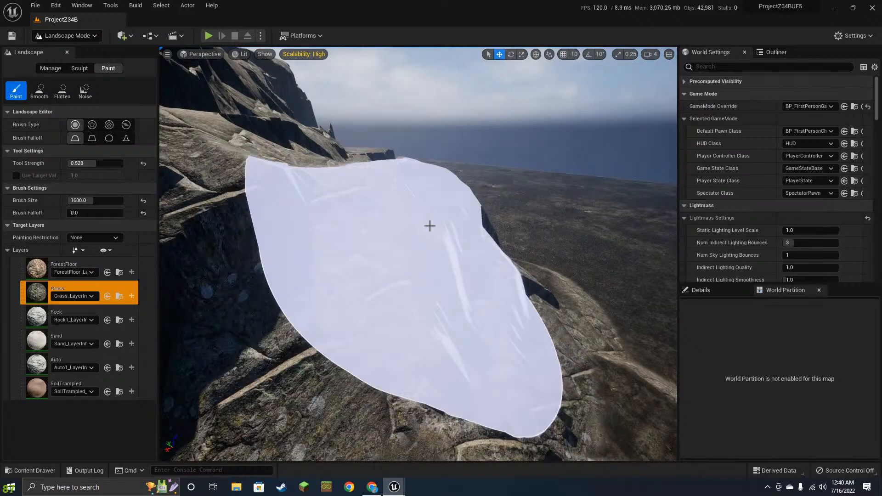
key(bracketleft)
key(bracketleft)
key(bracketleft)
key(bracketleft)
key(bracketleft)
key(bracketleft)
key(bracketleft)
key(bracketleft)
key(bracketleft)
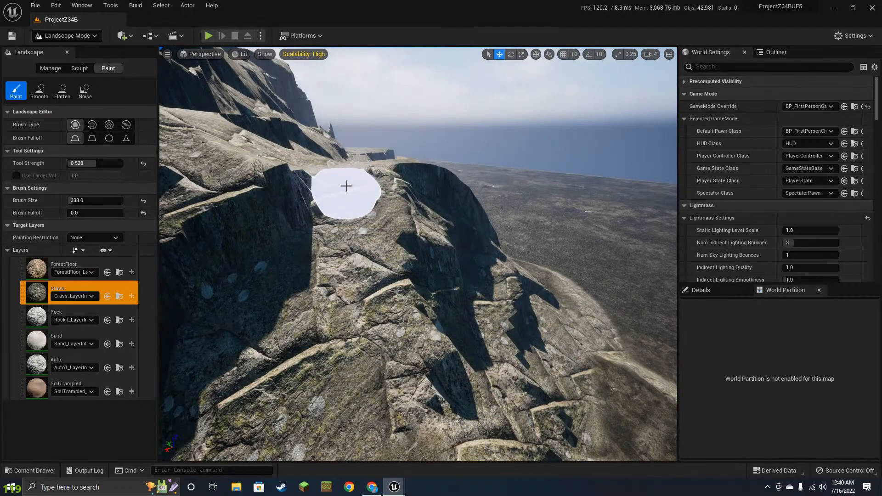
- Paint a Grass trail down the rocky ridge and onto the lower slope, and select the Rock layer for the adjoining rock edge
right_drag(346, 185, 358, 166)
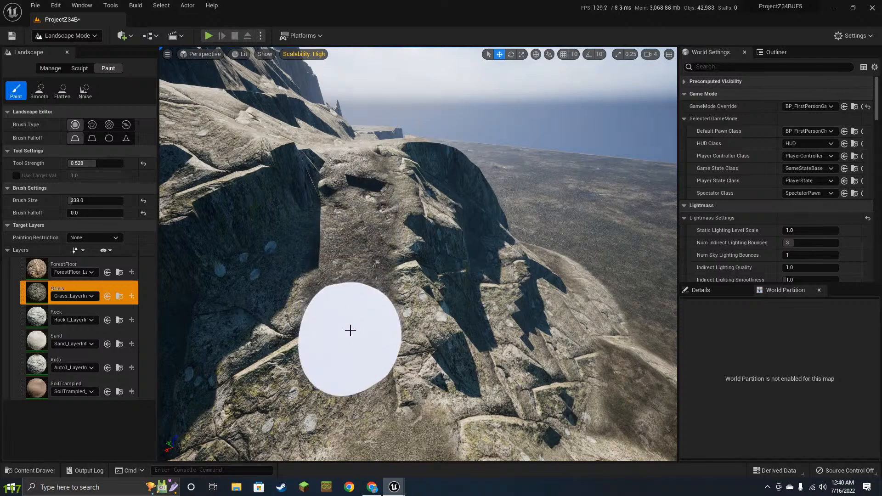
right_drag(384, 431, 376, 280)
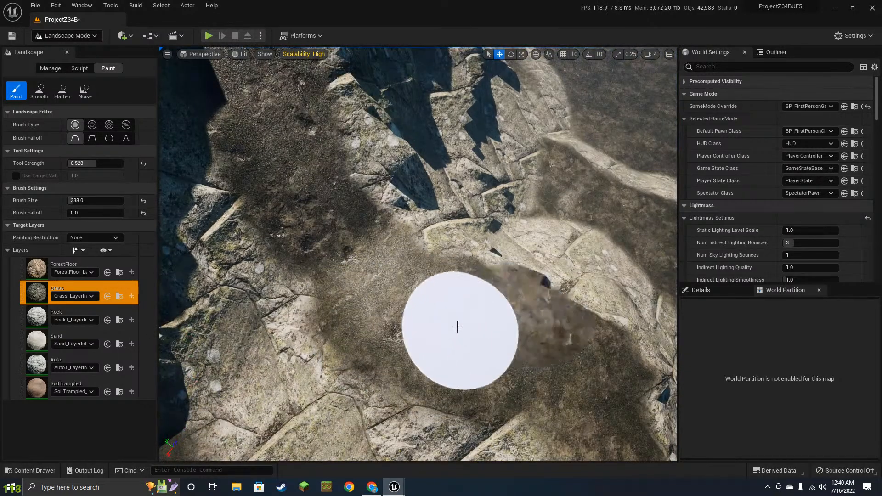
mouse_move(457, 325)
right_down()
mouse_move(667, 284)
mouse_move(564, 288)
right_up()
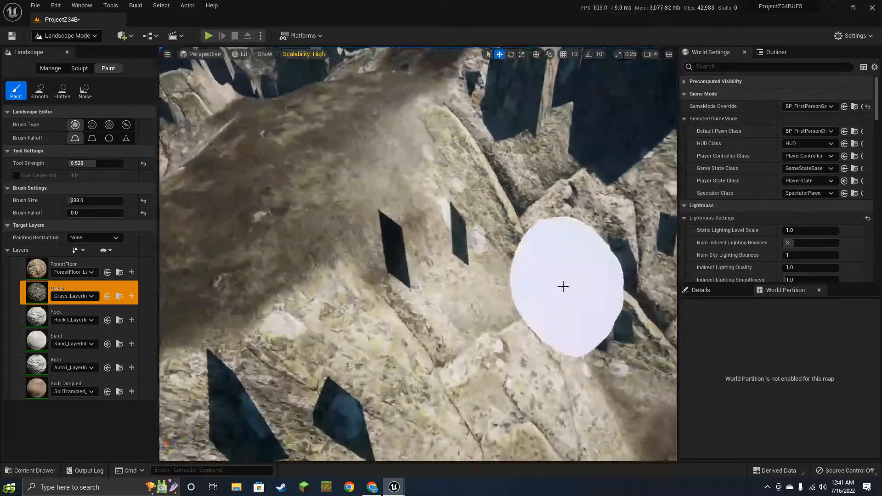
click(27, 313)
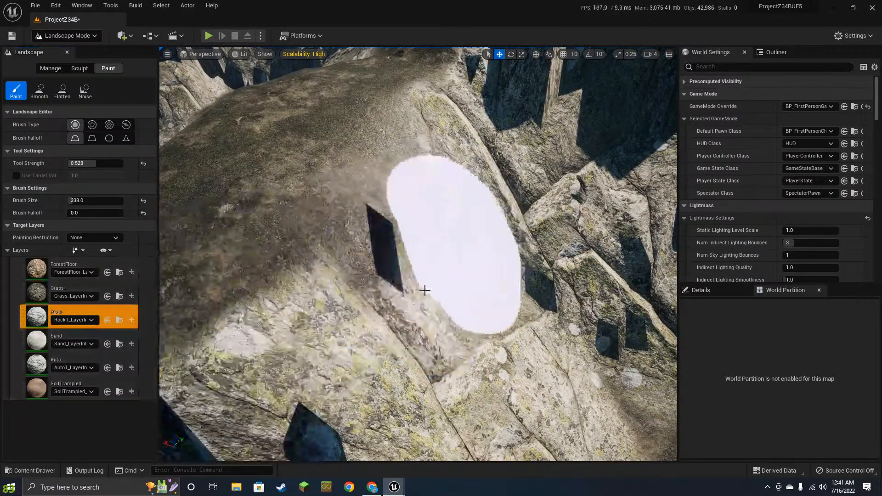
mouse_move(482, 338)
right_down()
mouse_move(439, 276)
mouse_move(448, 197)
mouse_move(469, 294)
mouse_move(487, 244)
mouse_move(460, 230)
mouse_move(485, 294)
right_up()
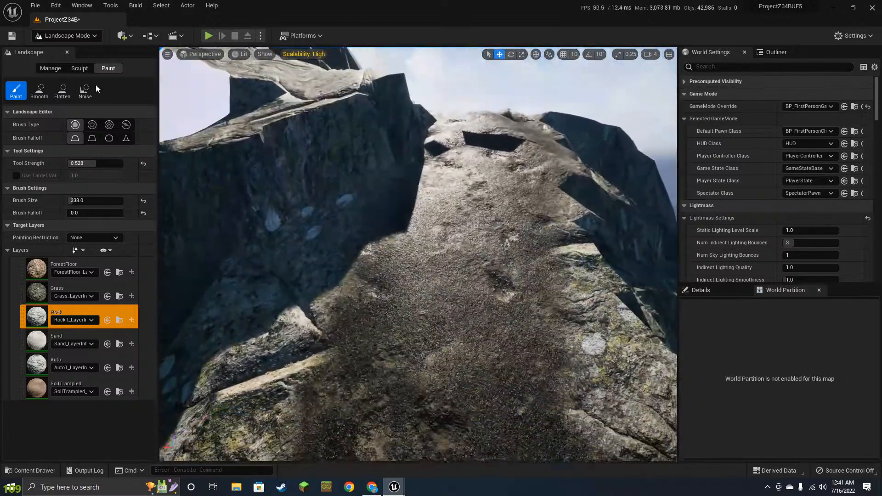
- Smooth the dark notches at the upper end of the grassy ridge path with the sculpting Smooth tool
click(78, 68)
click(39, 91)
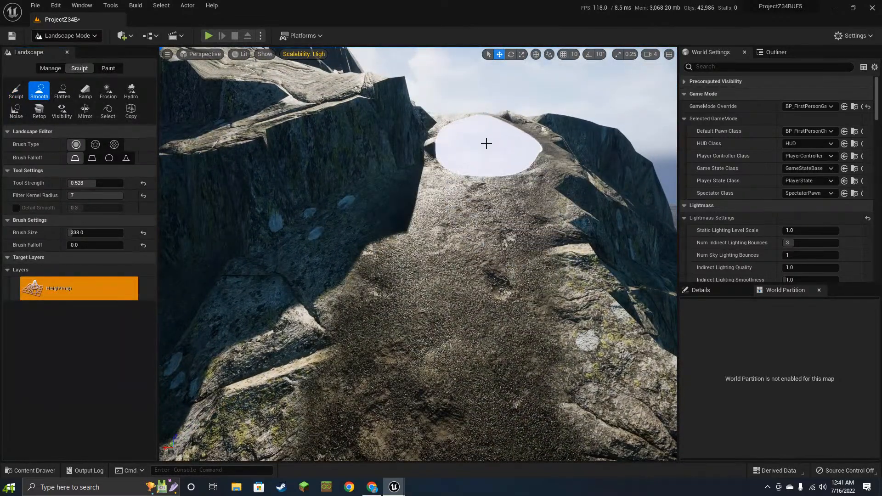
right_drag(482, 202, 483, 170)
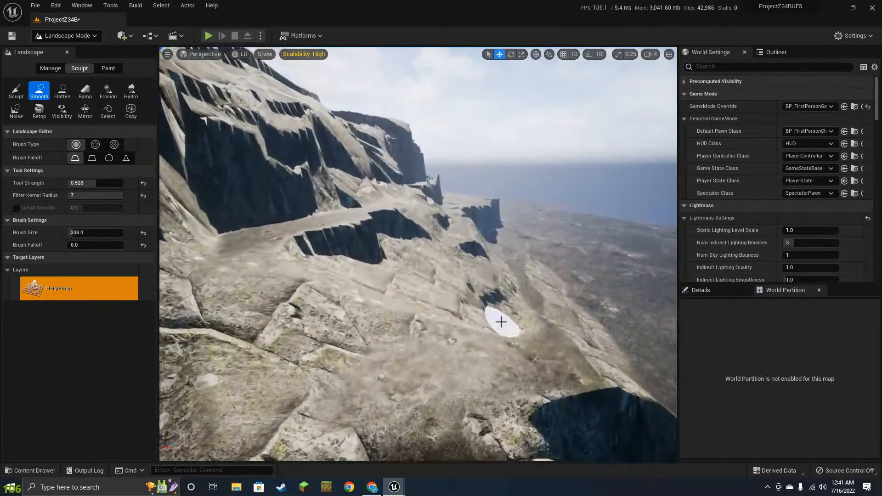
mouse_move(501, 322)
right_down()
mouse_move(487, 340)
mouse_move(474, 300)
right_up()
- Extend the Grass paint from the smoothed ridge path across the neighbouring rocky slope
click(109, 68)
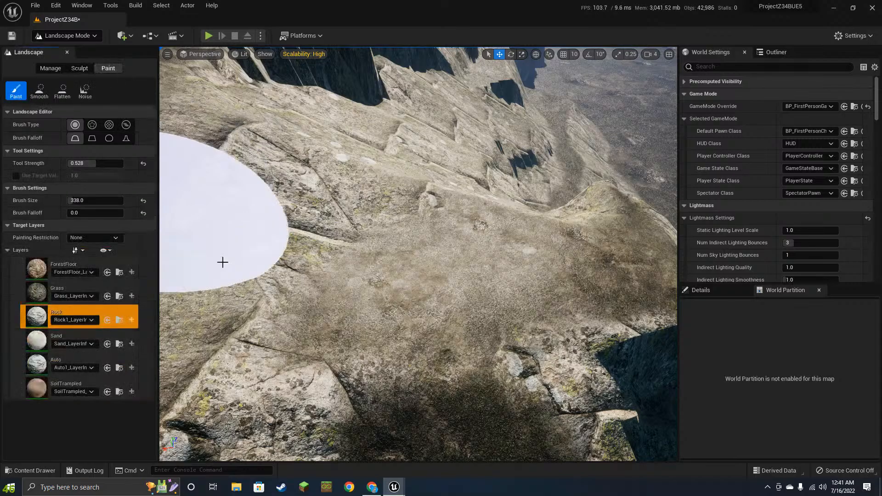
click(64, 291)
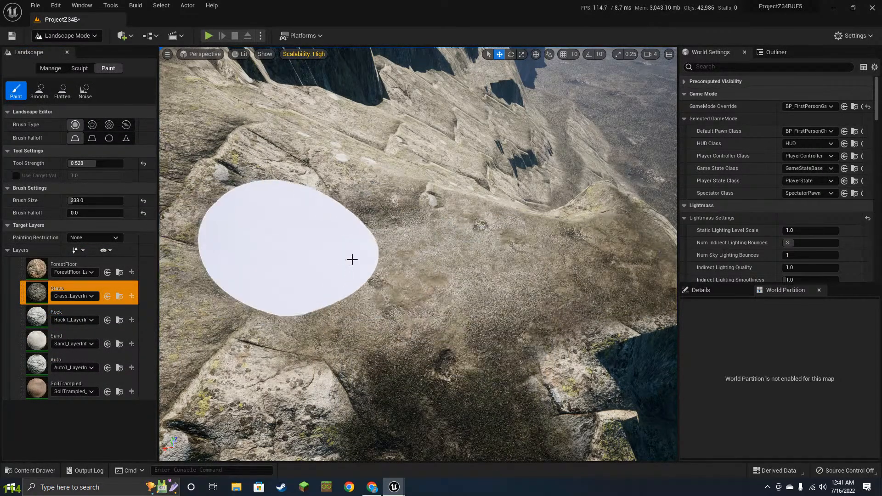
mouse_move(526, 297)
right_down()
mouse_move(478, 257)
mouse_move(525, 297)
right_up()
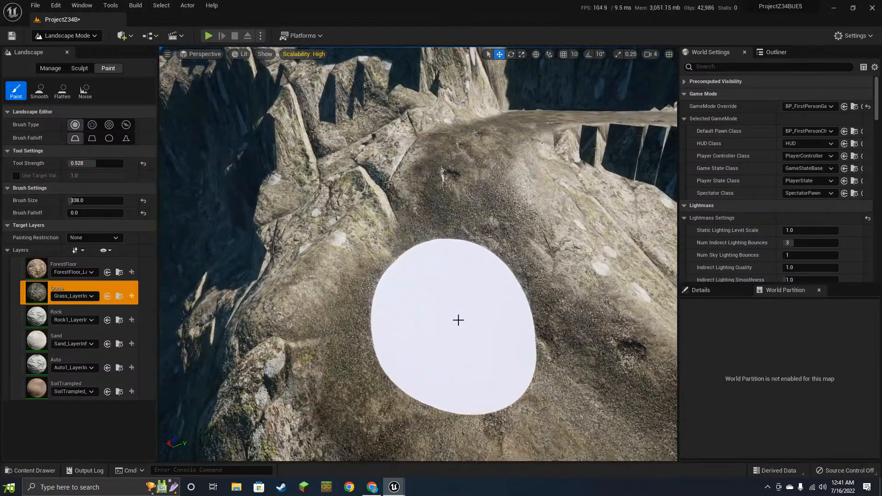
- Paint a narrow Grass trail along the rocky mountainside with the brush size at 92
mouse_move(459, 320)
right_down()
mouse_move(484, 284)
mouse_move(527, 305)
mouse_move(505, 294)
mouse_move(510, 308)
mouse_move(519, 294)
mouse_move(479, 318)
right_up()
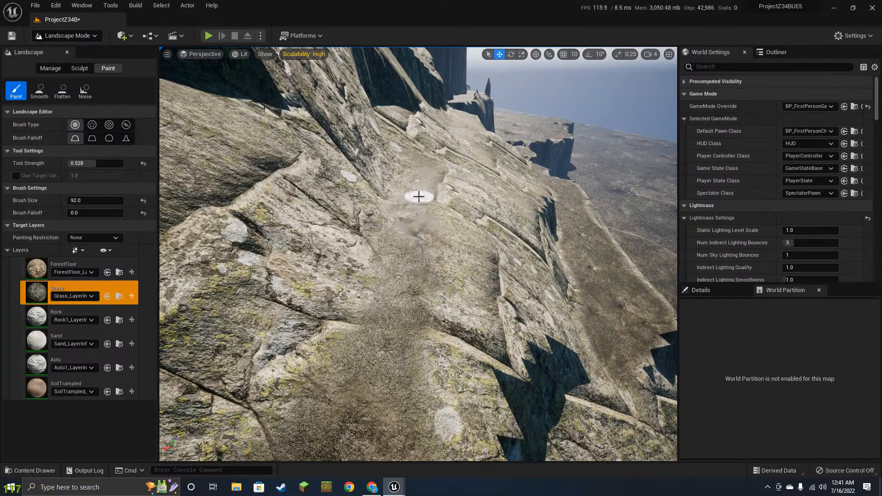
mouse_move(496, 298)
right_down()
mouse_move(488, 276)
mouse_move(494, 331)
right_up()
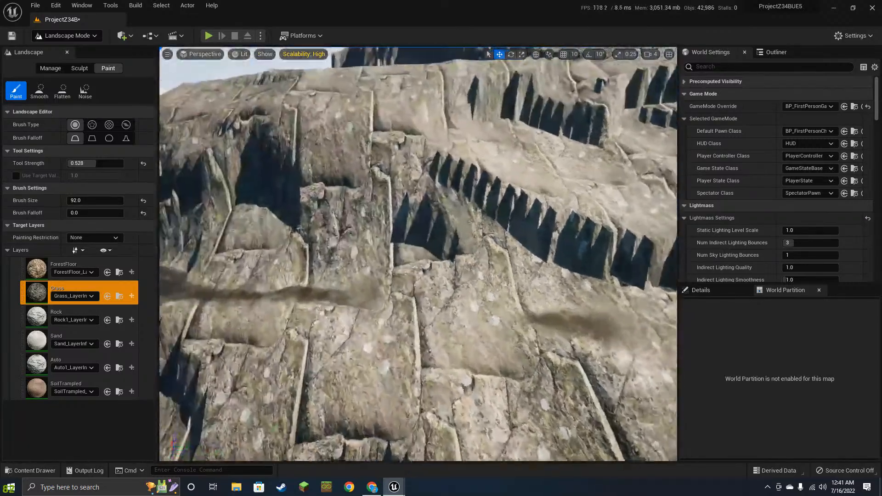
right_drag(418, 254, 524, 335)
- Enlarge the Sculpt brush to 360 and raise the terrain along the narrow mountainside trail
click(79, 69)
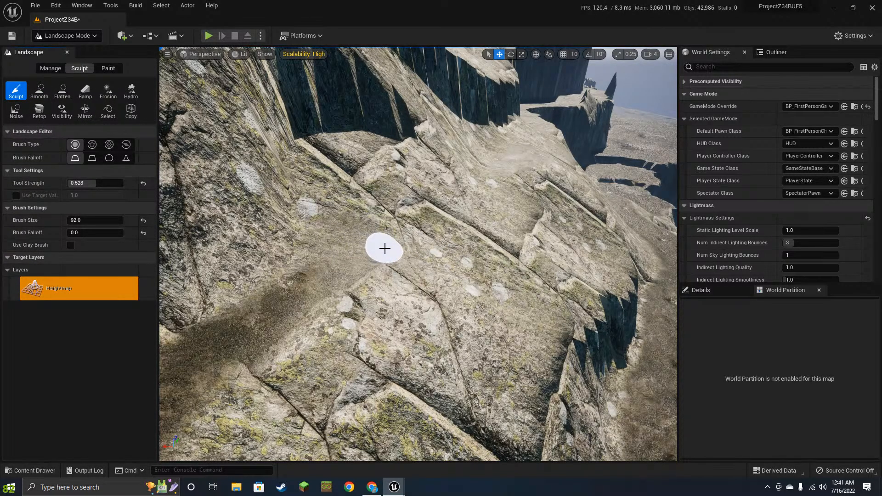
key(bracketright)
key(bracketright)
key(bracketright)
key(bracketright)
key(bracketright)
mouse_move(385, 248)
right_down()
mouse_move(455, 271)
mouse_move(428, 262)
right_up()
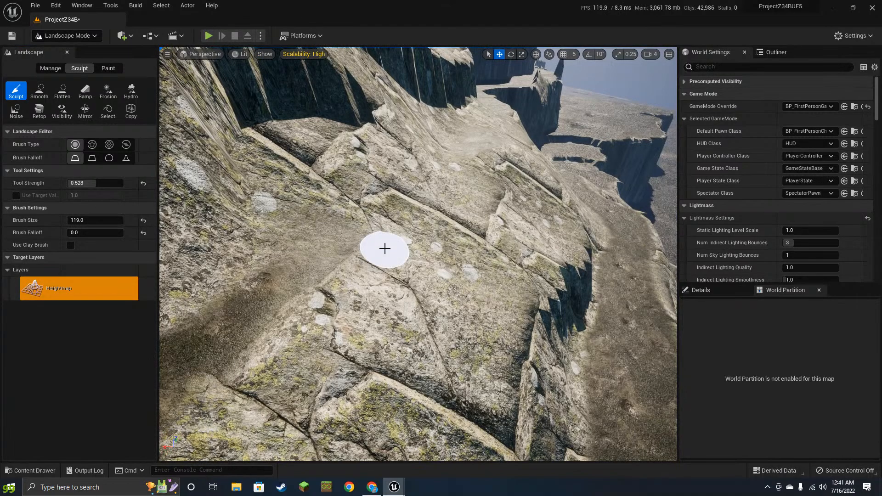
mouse_move(463, 220)
right_down()
mouse_move(473, 226)
mouse_move(427, 258)
right_up()
mouse_move(460, 203)
mouse_down()
mouse_move(449, 216)
mouse_move(494, 218)
mouse_up()
right_drag(527, 214, 506, 198)
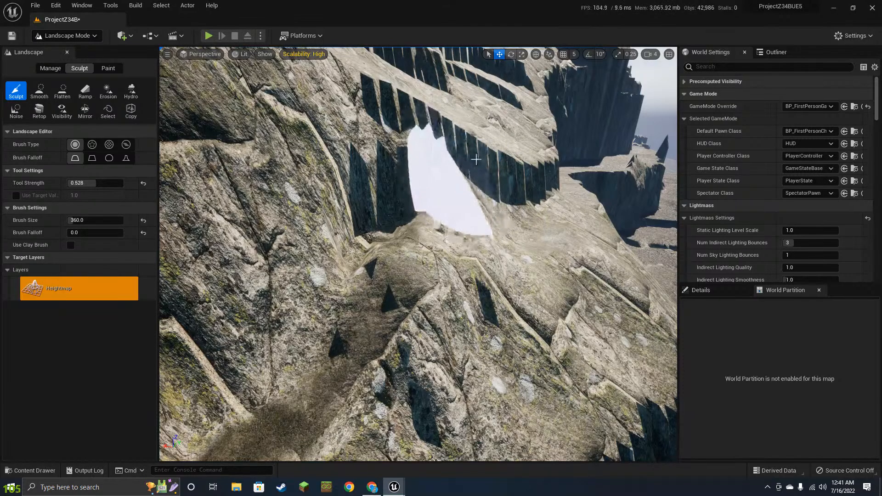
- Flatten a walkable ledge along the grassy trail on the mountainside with the Flatten tool
click(57, 97)
mouse_move(392, 311)
mouse_down()
mouse_move(388, 250)
mouse_move(414, 197)
mouse_up()
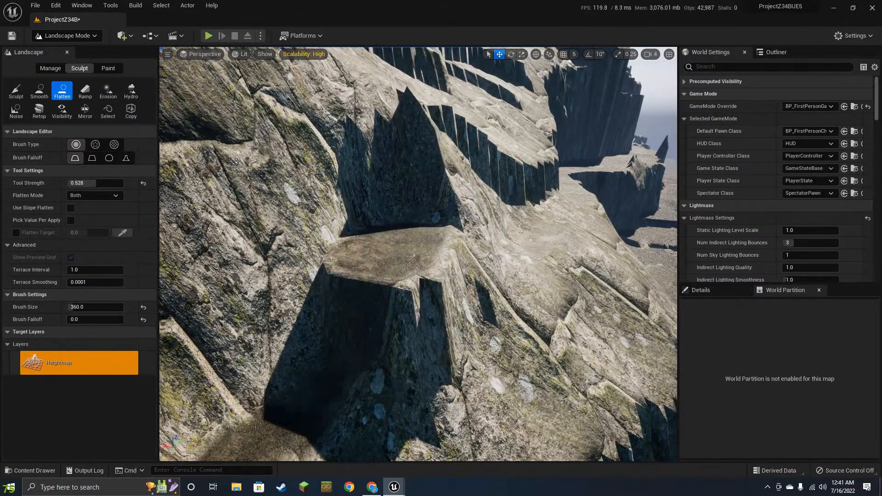
right_drag(460, 276, 473, 262)
drag(392, 299, 455, 231)
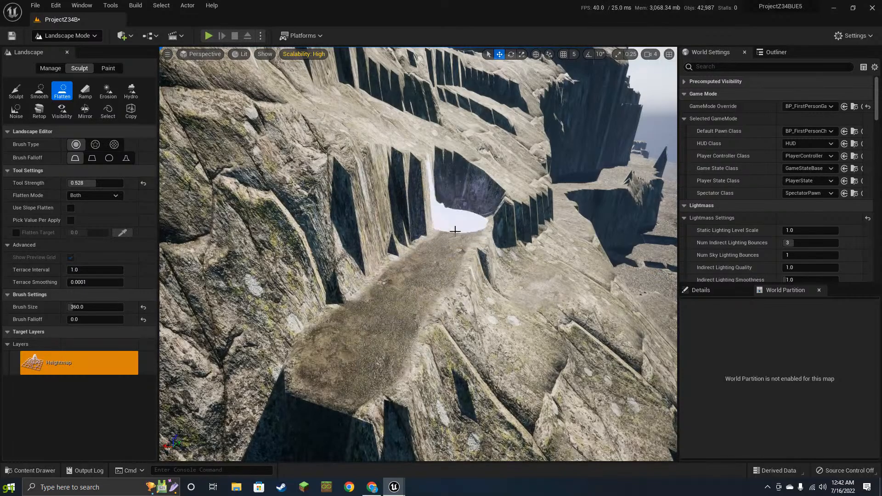
mouse_move(473, 298)
right_down()
mouse_move(441, 304)
mouse_move(492, 294)
right_up()
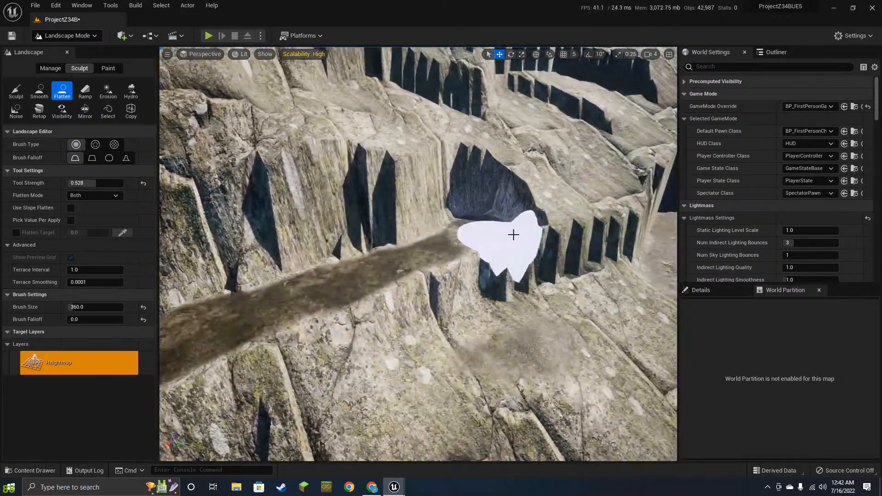
- Continue the flattened ledge along the cliff face toward the deep gap in the rock
drag(513, 235, 607, 226)
mouse_move(618, 197)
right_down()
mouse_move(542, 274)
mouse_move(486, 261)
mouse_move(453, 213)
mouse_move(415, 274)
mouse_move(466, 268)
mouse_move(478, 278)
mouse_move(540, 258)
mouse_move(508, 273)
mouse_move(512, 253)
right_up()
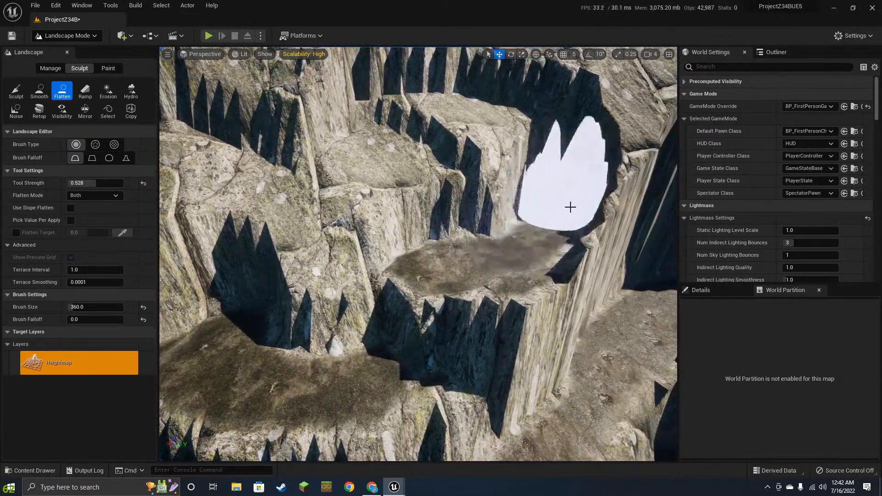
mouse_move(590, 202)
right_down()
mouse_move(504, 234)
mouse_move(515, 204)
right_up()
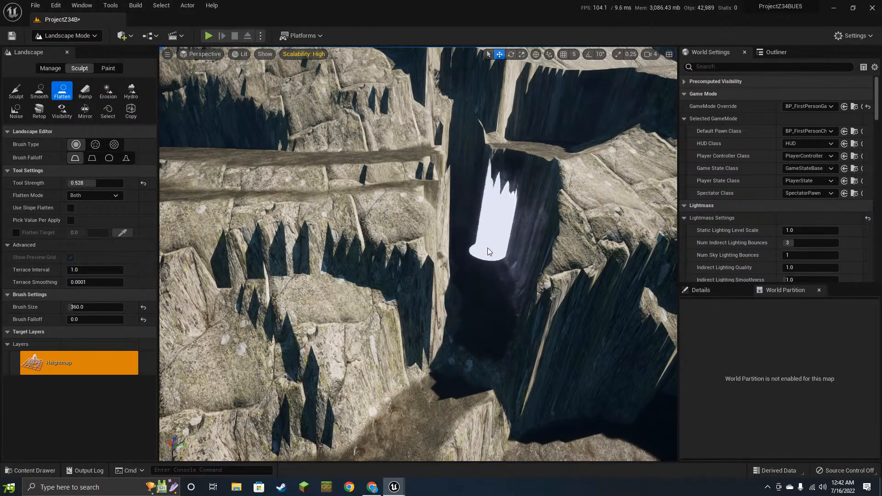
- Flatten a platform inside the dark gap beside the cliff ledge
mouse_move(485, 305)
right_down()
mouse_move(461, 302)
mouse_move(458, 267)
right_up()
drag(479, 302, 510, 293)
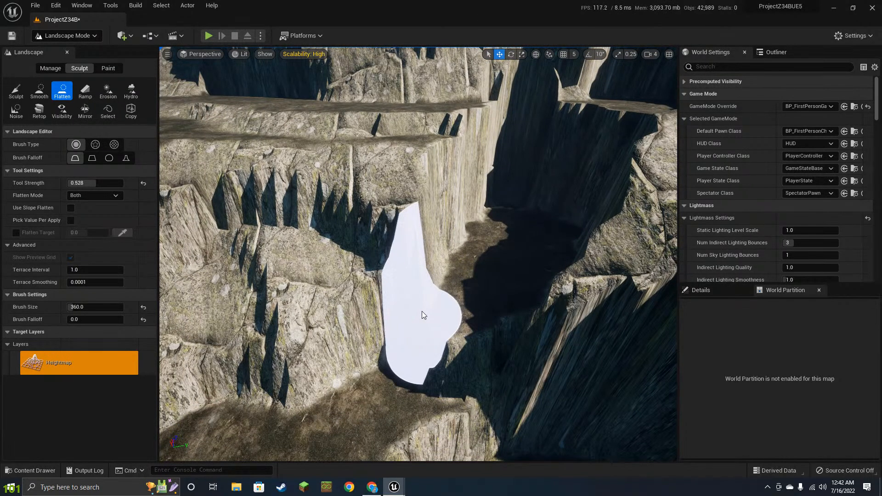
mouse_move(423, 315)
right_down()
mouse_move(490, 289)
mouse_move(498, 270)
mouse_move(468, 321)
mouse_move(470, 271)
mouse_move(457, 331)
right_up()
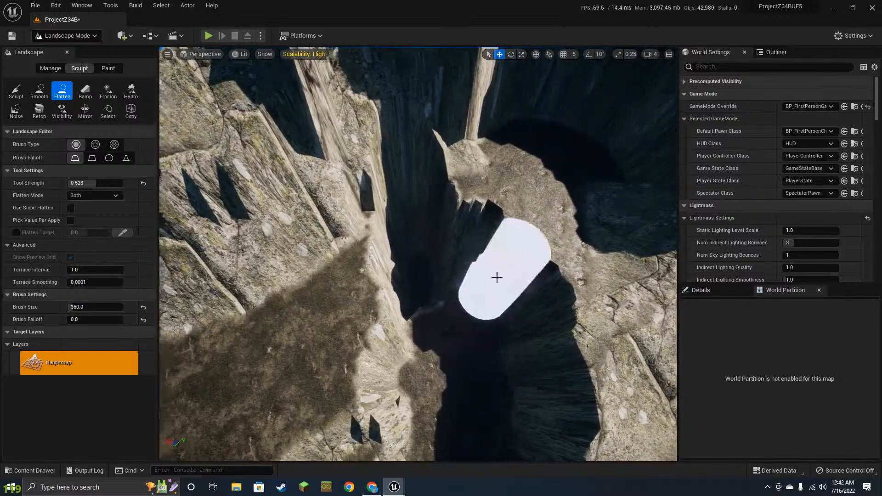
- Flatten the uneven chasm terrain into a landing that joins the grassy ledge
mouse_move(499, 276)
mouse_down()
mouse_move(475, 257)
mouse_move(431, 263)
mouse_up()
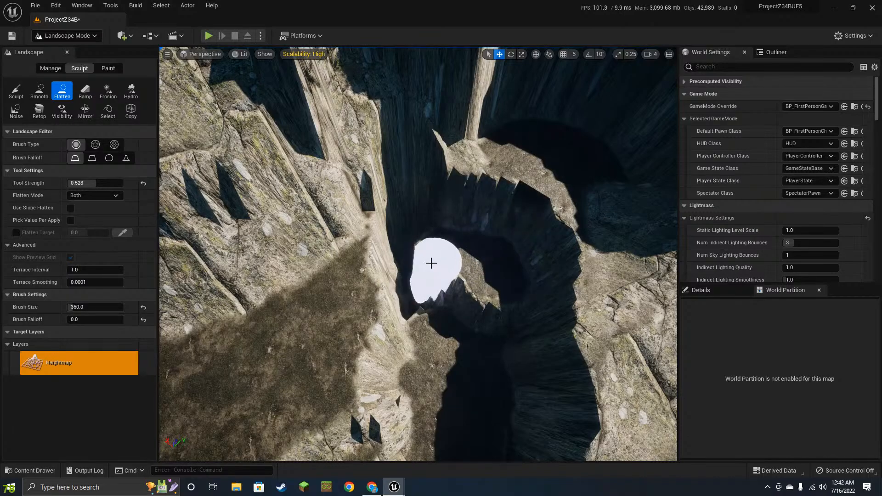
drag(423, 215, 529, 230)
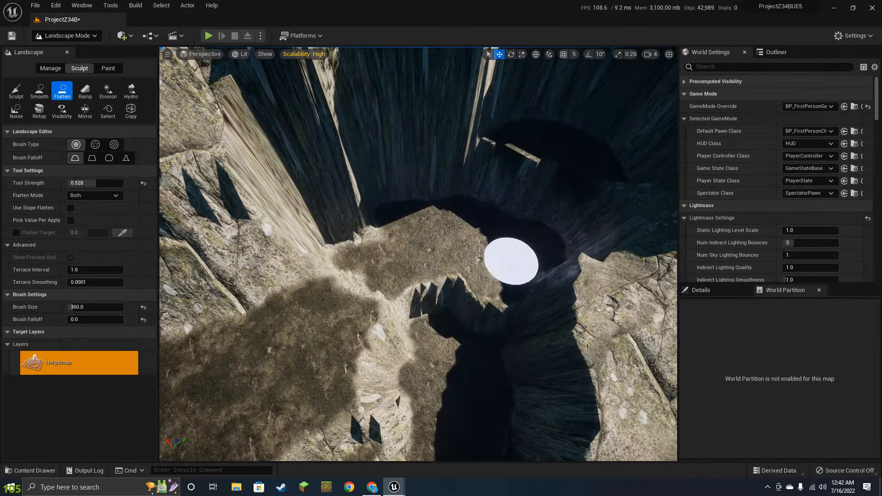
right_drag(389, 269, 385, 228)
- Add a ramp across the dark chasm, from the upper rock plateau down to the flattened landing
right_drag(430, 261, 450, 270)
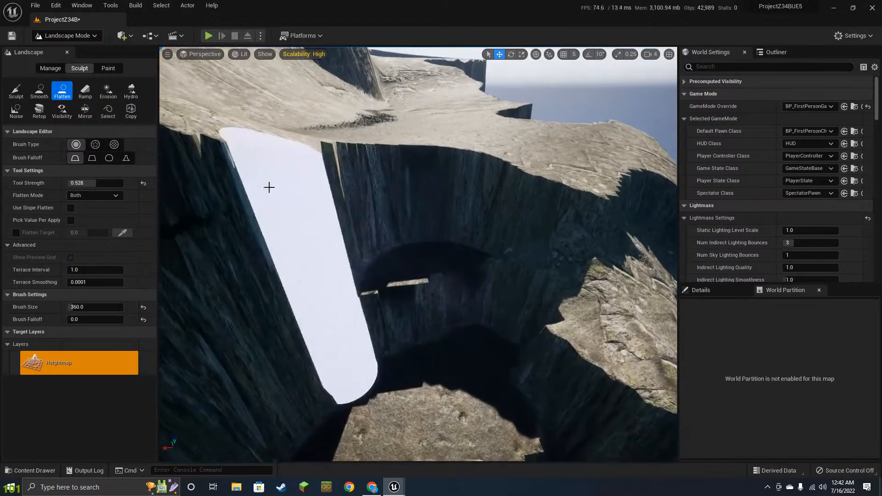
click(87, 93)
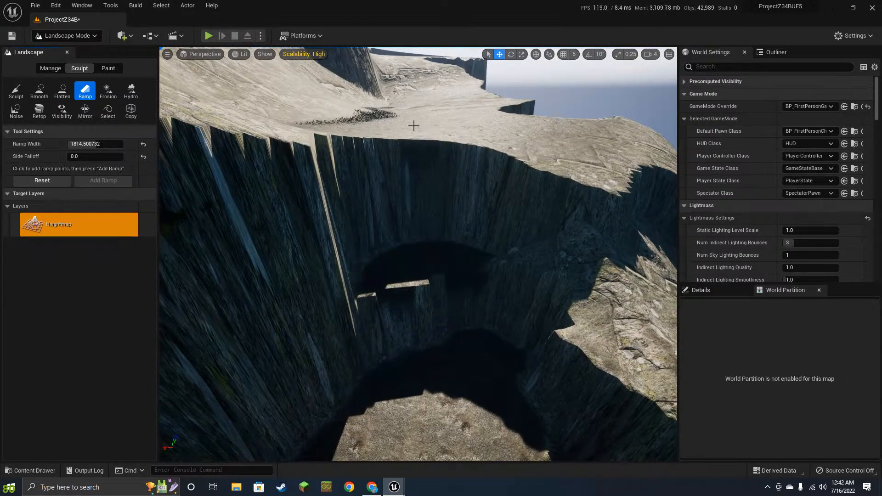
click(435, 418)
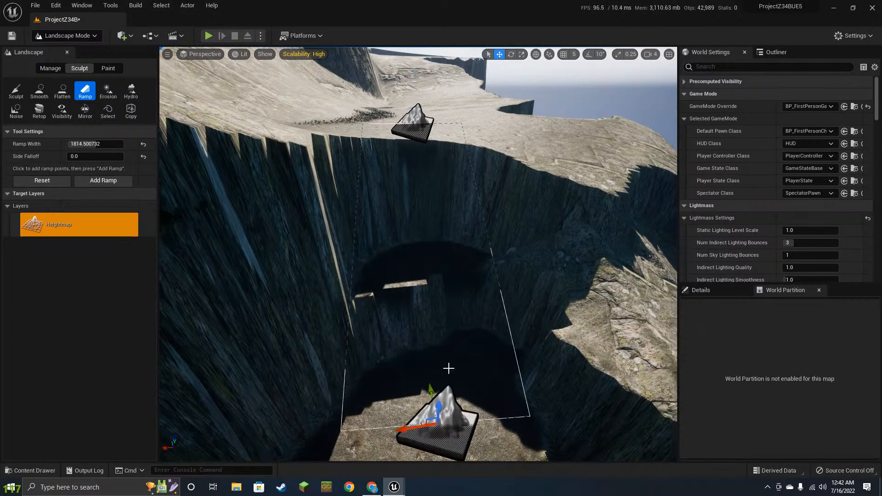
key(d)
mouse_move(449, 369)
right_down()
mouse_move(466, 370)
mouse_move(445, 382)
right_up()
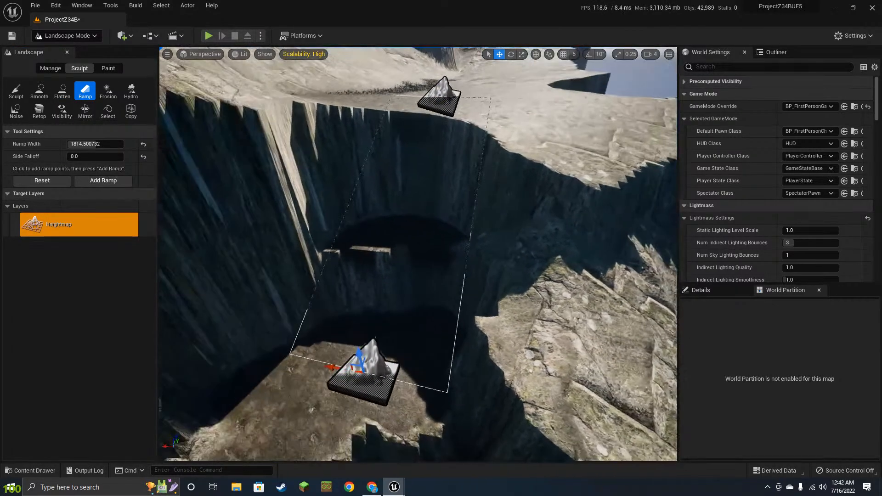
click(93, 182)
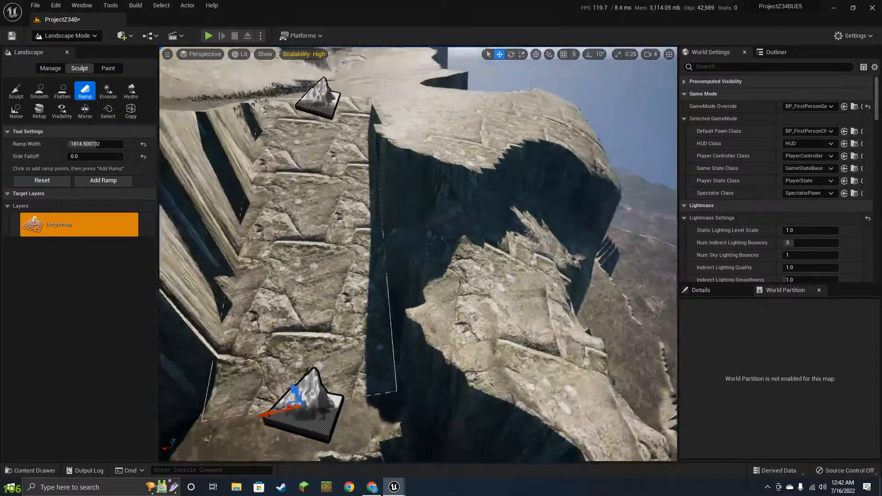
- Smooth the steep walls on both sides of the chasm ramp with the Smooth tool
key(a)
right_drag(303, 230, 276, 228)
click(40, 91)
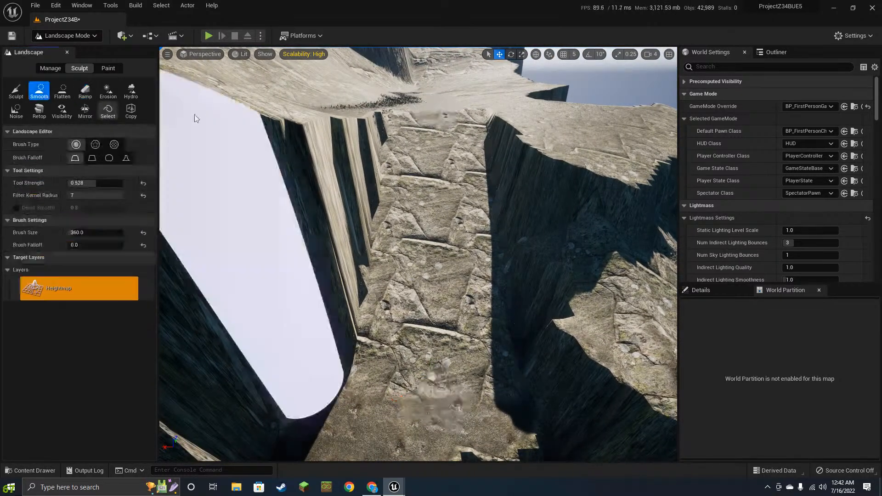
mouse_move(324, 173)
mouse_down()
mouse_move(223, 191)
mouse_move(211, 341)
mouse_move(314, 307)
mouse_up()
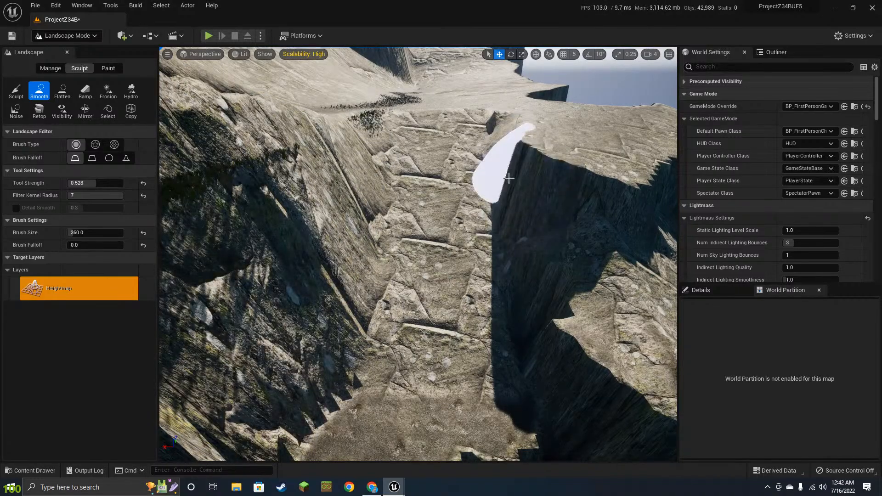
mouse_move(504, 139)
mouse_down()
mouse_move(551, 217)
mouse_move(565, 374)
mouse_up()
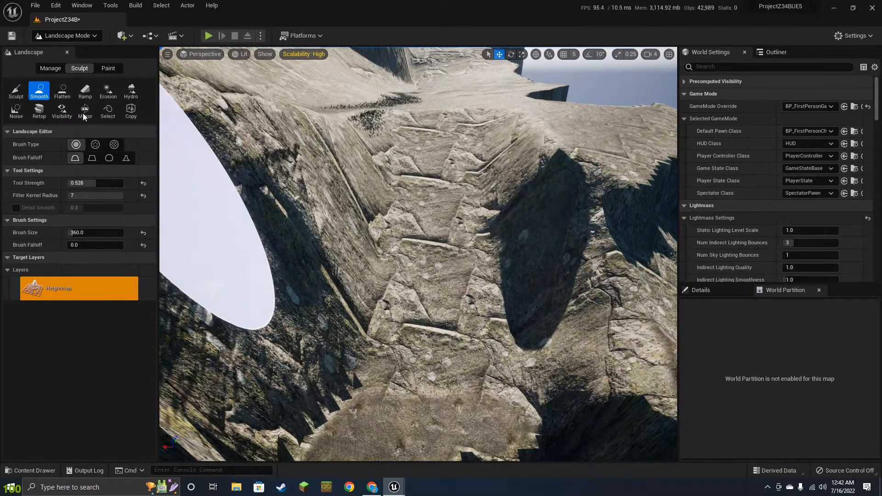
- Roughen the rock slope beside the ramp and around the nearby chasm rim with the Erosion tool
click(108, 90)
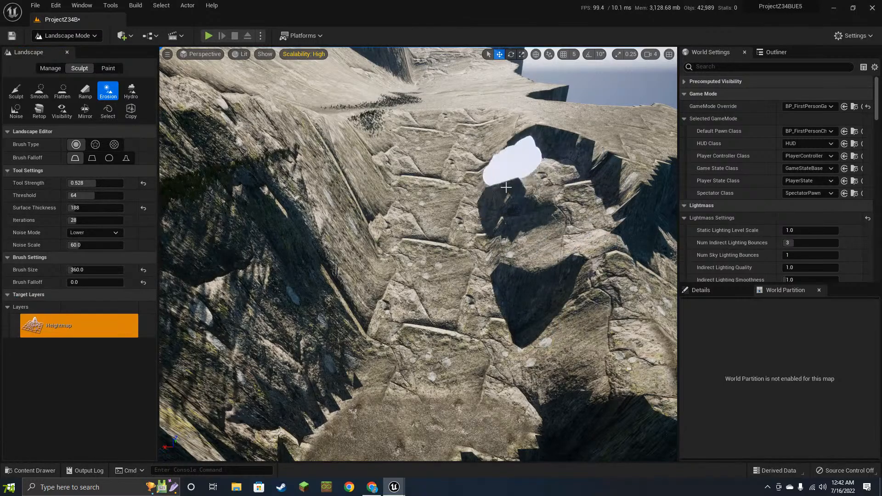
right_drag(569, 225, 661, 220)
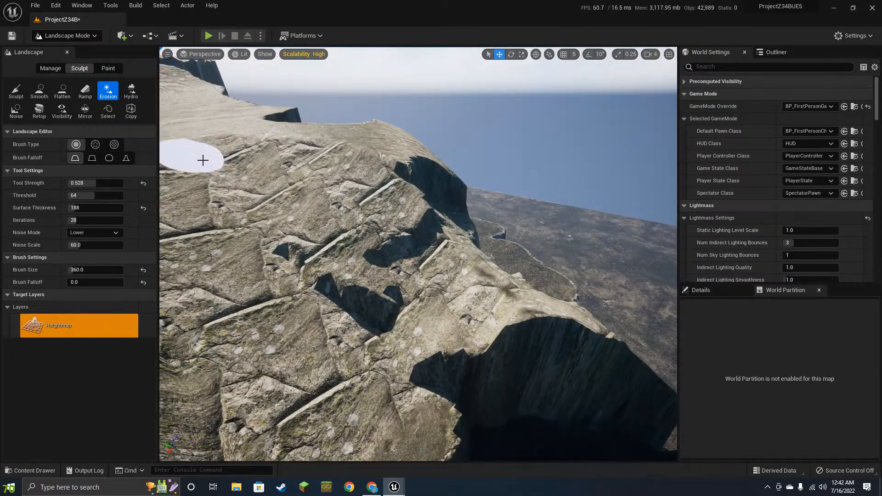
mouse_move(387, 249)
mouse_down()
mouse_move(372, 268)
mouse_move(455, 382)
mouse_move(524, 349)
mouse_up()
right_drag(542, 358, 588, 391)
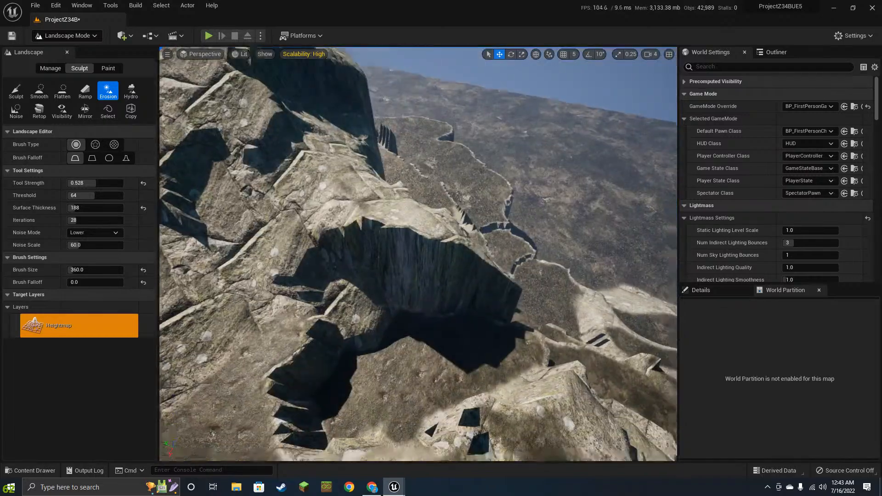
right_drag(512, 331, 611, 405)
mouse_move(512, 330)
mouse_down()
mouse_move(470, 252)
mouse_move(470, 212)
mouse_move(489, 250)
mouse_up()
mouse_move(542, 305)
right_down()
mouse_move(593, 322)
mouse_move(616, 285)
mouse_move(670, 271)
right_up()
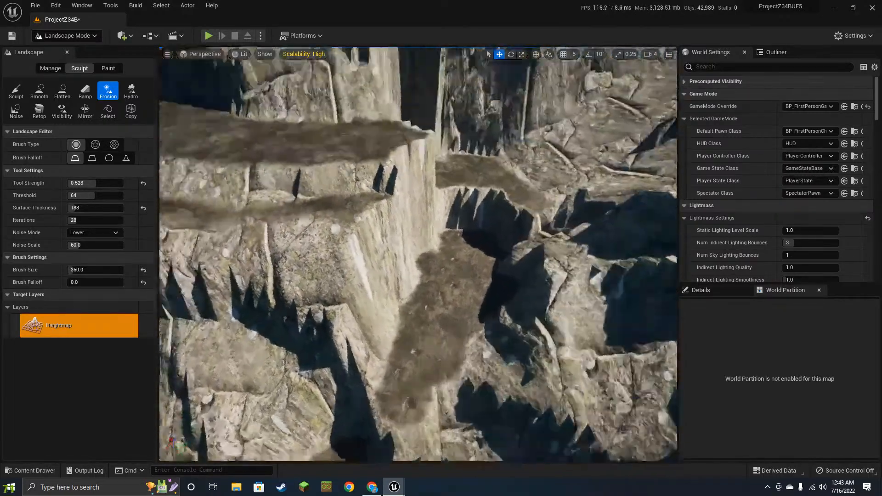
- Try eroding the rock walls along the narrow dirt trail farther along the mountainside
right_drag(410, 302, 363, 340)
mouse_move(401, 285)
mouse_down()
mouse_move(410, 302)
mouse_move(309, 271)
mouse_move(467, 277)
mouse_move(328, 238)
mouse_move(387, 307)
mouse_move(441, 325)
mouse_move(351, 274)
mouse_up()
key(a)
right_drag(351, 273, 441, 271)
mouse_move(362, 260)
mouse_down()
mouse_move(386, 234)
mouse_move(448, 234)
mouse_up()
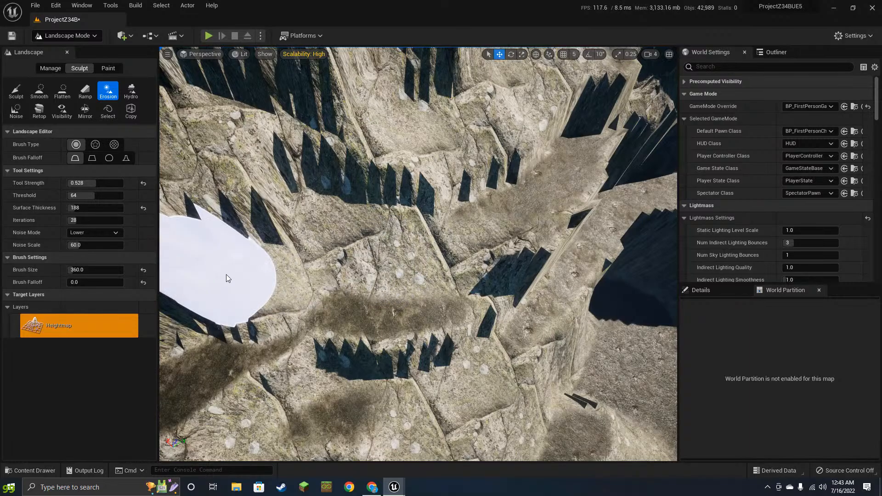
key(w)
mouse_move(465, 227)
right_down()
mouse_move(510, 134)
mouse_move(528, 174)
mouse_move(526, 217)
mouse_move(449, 238)
mouse_move(476, 262)
right_up()
key(d)
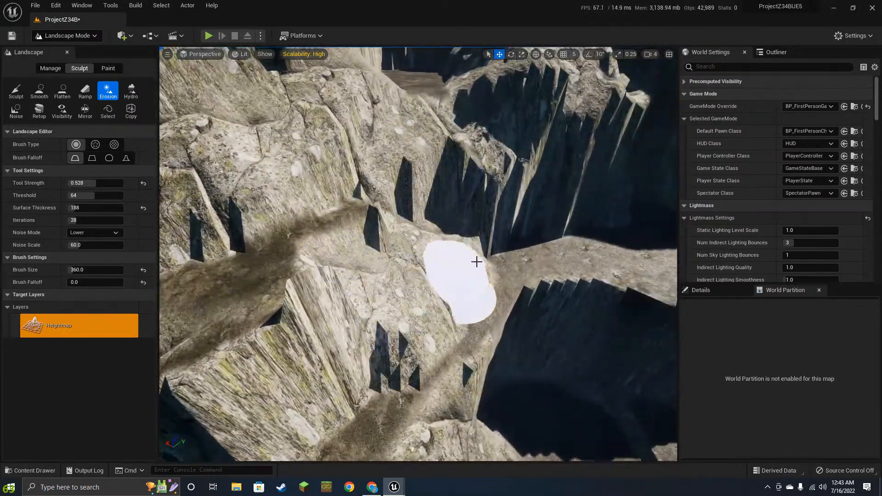
- Undo the last three erosion strokes along the dirt trail
key(ctrl+z)
key(ctrl+z)
key(ctrl+z)
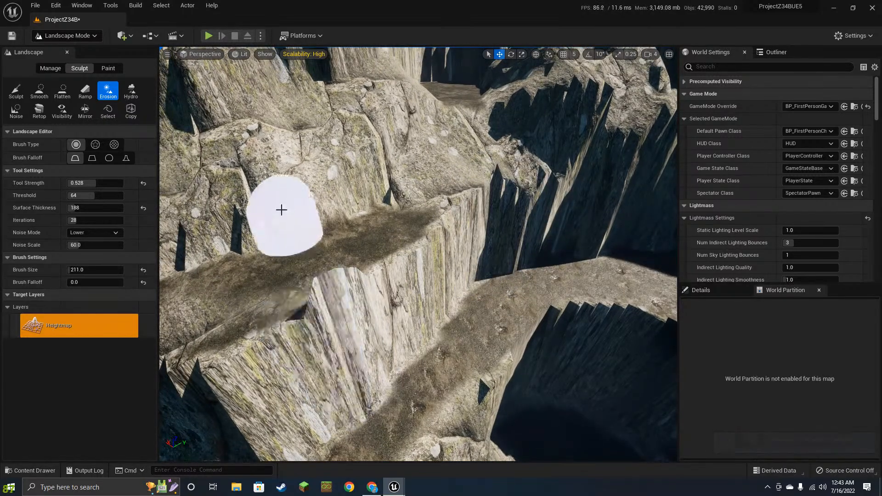
- Widen the upper end of the dirt trail with the Flatten tool at brush size 211
right_drag(416, 258, 440, 287)
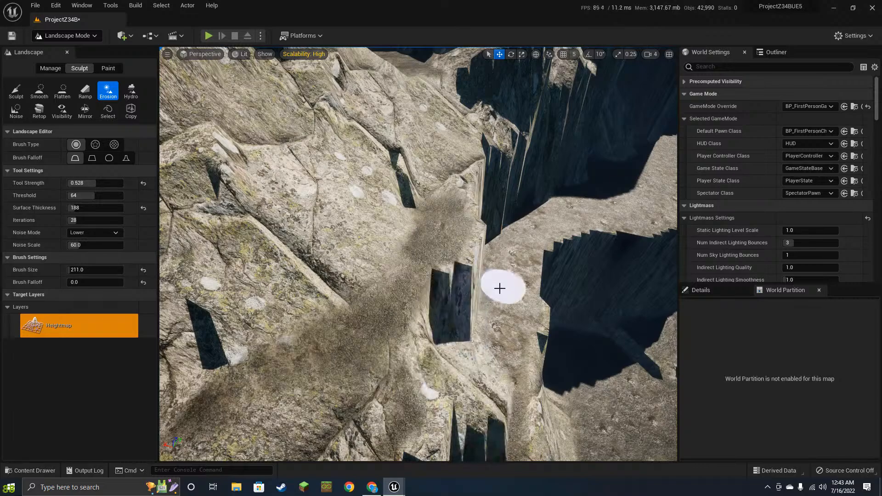
mouse_move(500, 288)
right_down()
mouse_move(447, 341)
mouse_move(443, 305)
mouse_move(478, 255)
mouse_move(448, 277)
right_up()
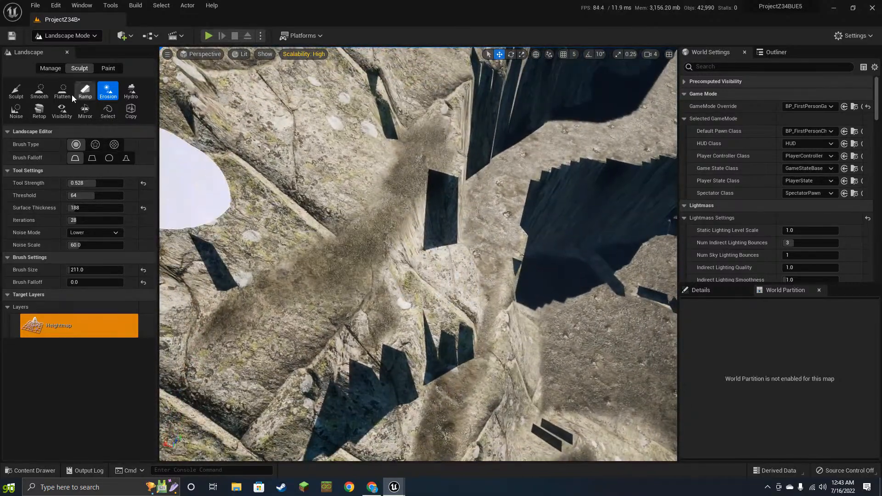
click(61, 92)
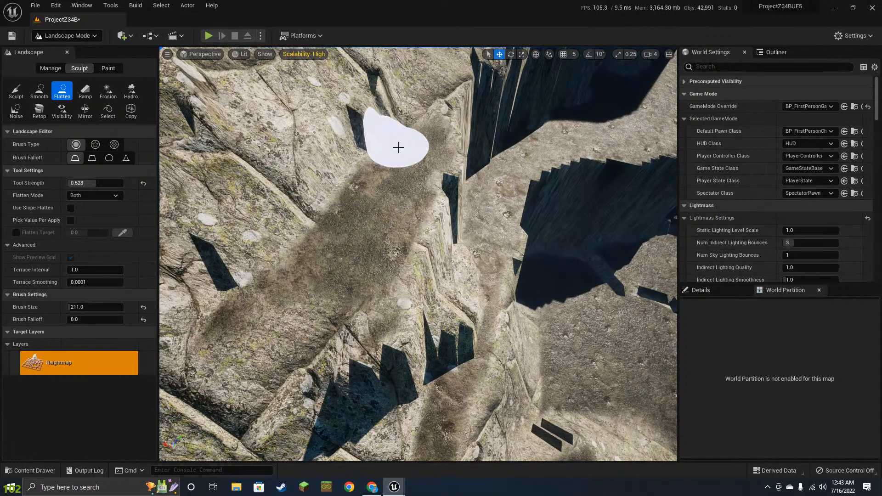
right_drag(396, 294, 397, 268)
- Smooth the rock slope rising from the end of the flattened dirt trail
click(39, 92)
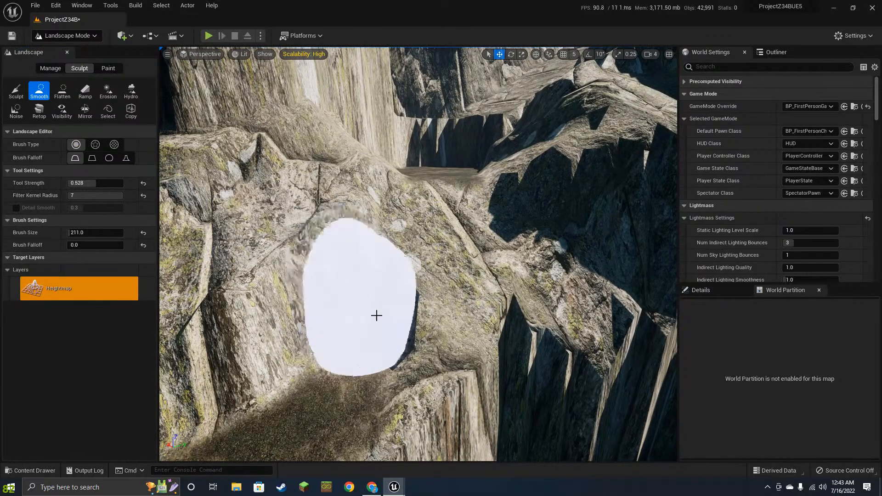
mouse_move(451, 242)
mouse_down()
mouse_move(489, 327)
mouse_move(427, 443)
mouse_move(481, 258)
mouse_up()
mouse_move(481, 258)
right_down()
mouse_move(474, 271)
mouse_move(482, 269)
right_up()
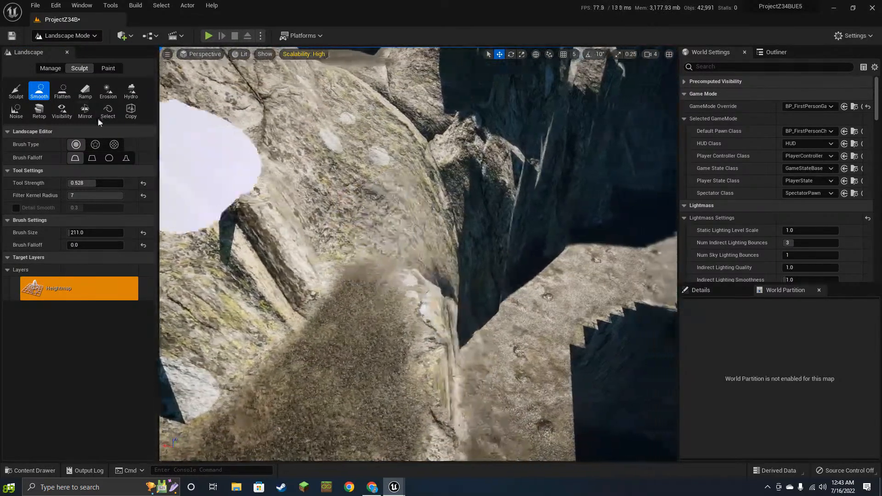
- Build a ramp about 563 wide from the end of the dirt trail to the higher ledge, applying it twice
click(87, 93)
right_drag(395, 257, 422, 117)
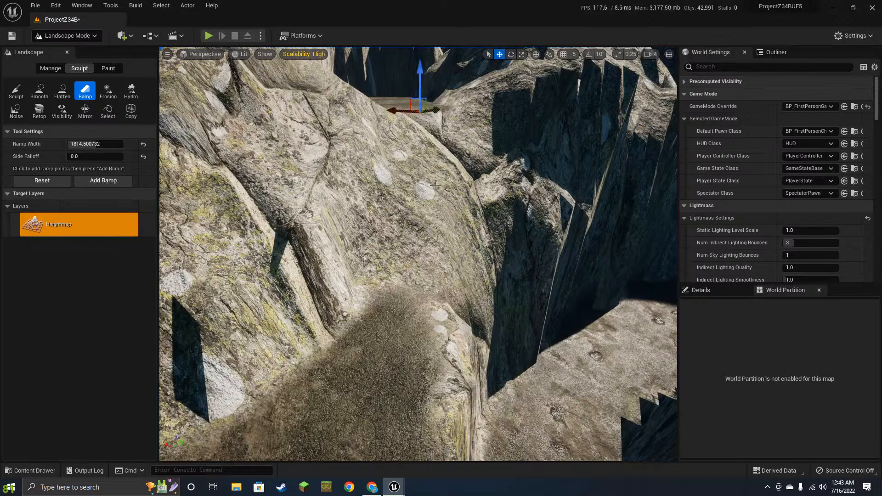
click(422, 290)
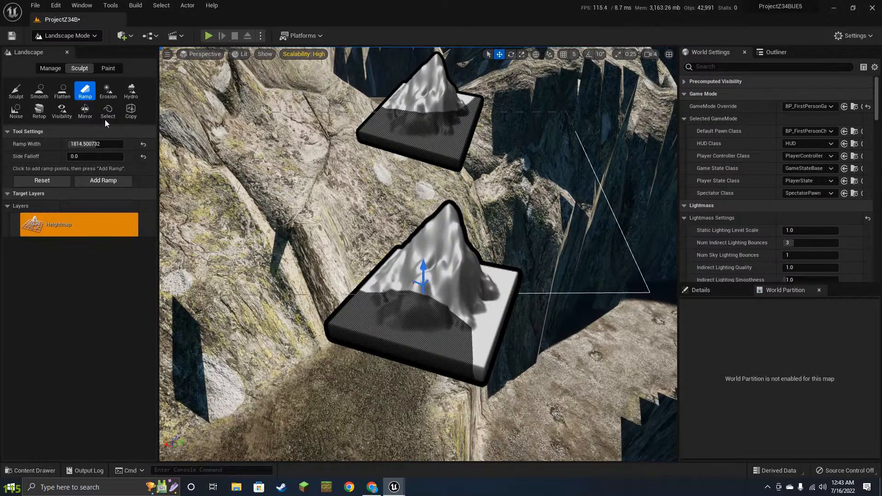
drag(100, 143, 78, 143)
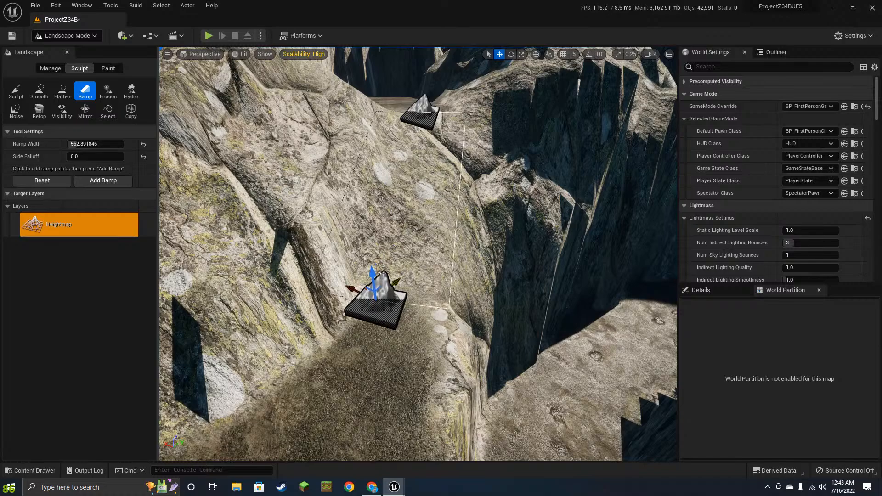
click(100, 182)
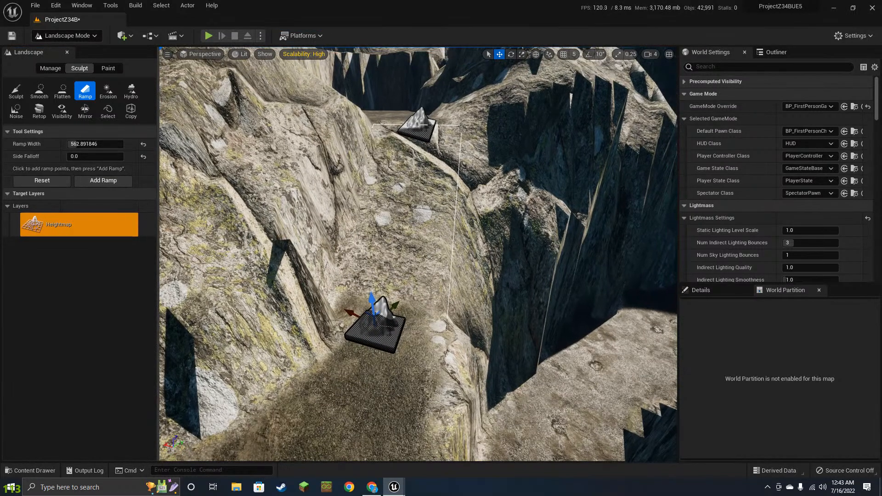
right_drag(418, 254, 390, 255)
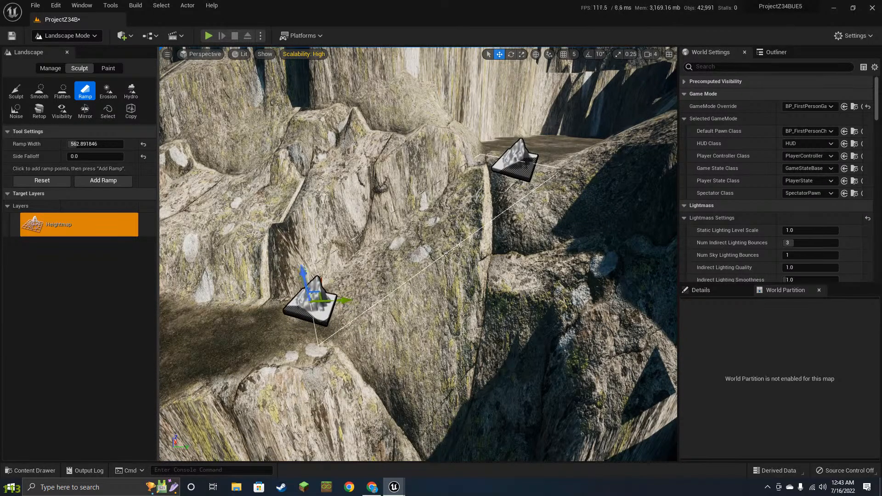
click(101, 182)
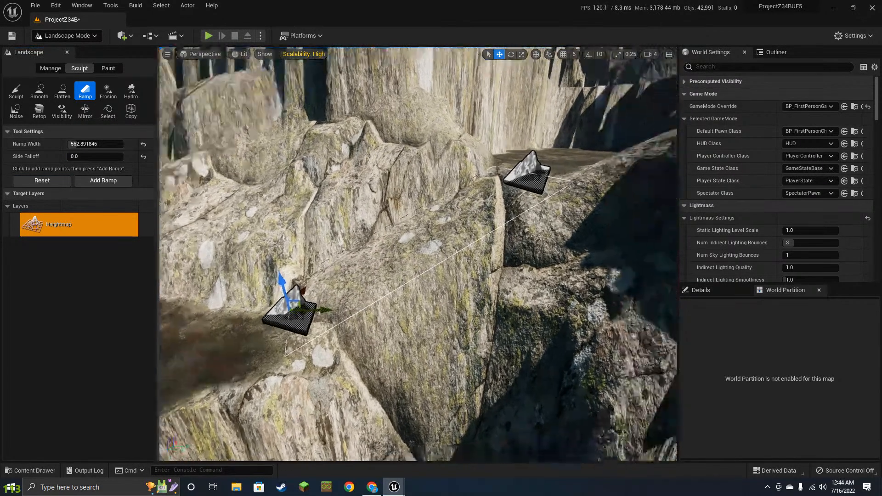
mouse_move(418, 254)
right_down()
mouse_move(377, 266)
mouse_move(446, 269)
mouse_move(444, 253)
right_up()
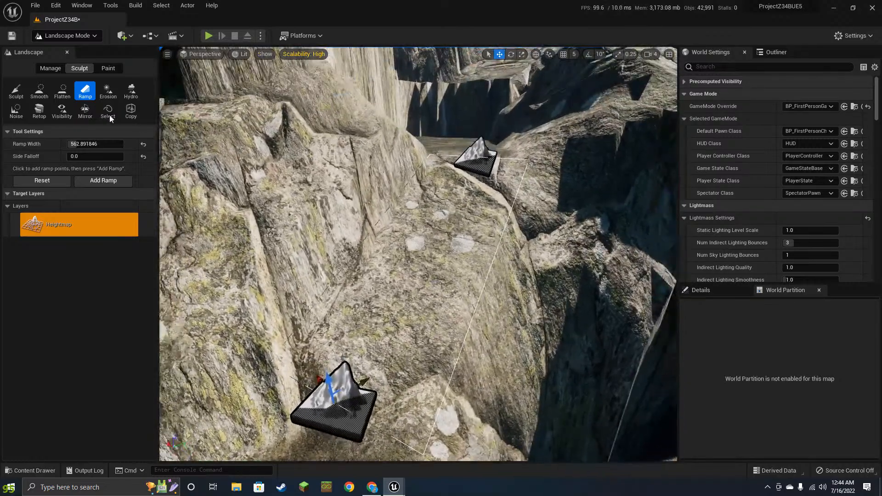
- Smooth the new rock ramp and its cliff-side edge where it meets the dirt trail
click(42, 94)
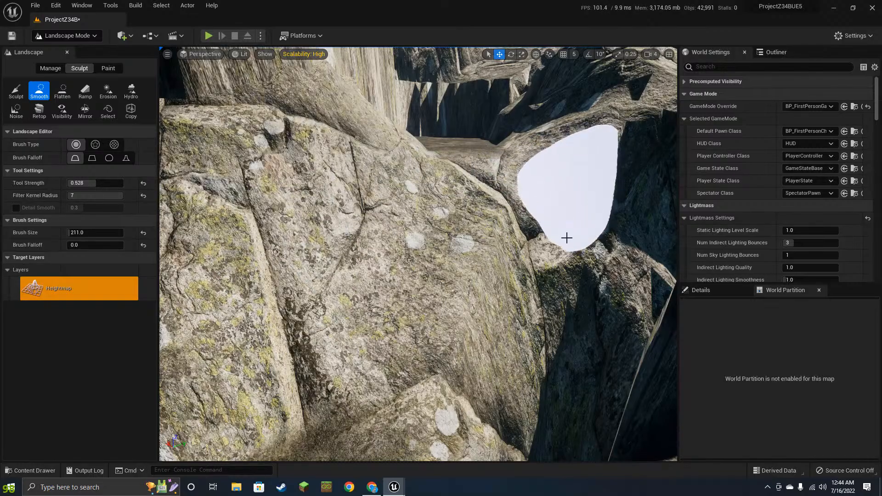
mouse_move(645, 266)
right_down()
mouse_move(593, 271)
mouse_move(487, 248)
mouse_move(643, 285)
right_up()
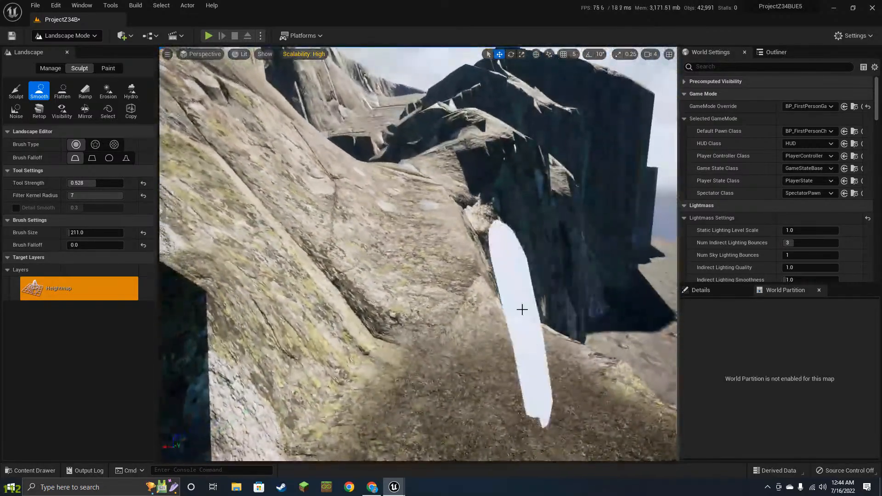
mouse_move(522, 309)
right_down()
mouse_move(528, 301)
mouse_move(475, 305)
right_up()
drag(375, 271, 368, 221)
mouse_move(591, 232)
right_down()
mouse_move(612, 204)
mouse_move(609, 186)
right_up()
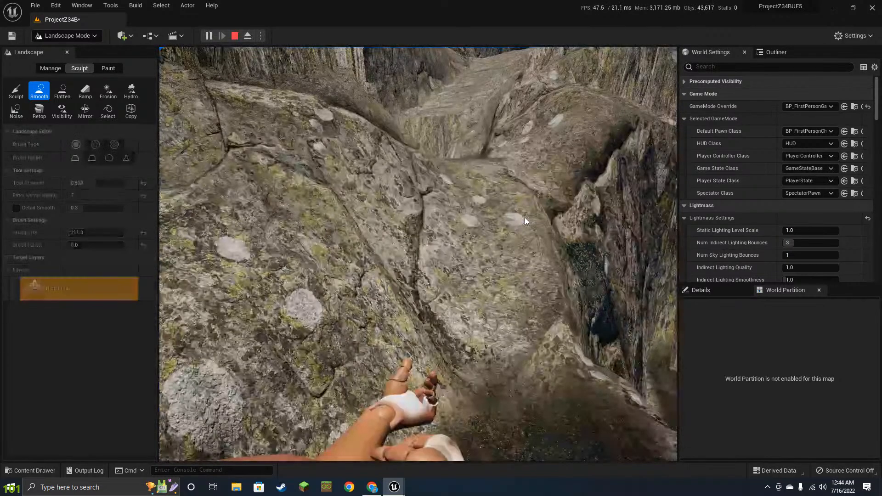
- Play-test the new rock ramp by running over it and along the dirt trail beside the cliff
click(527, 221)
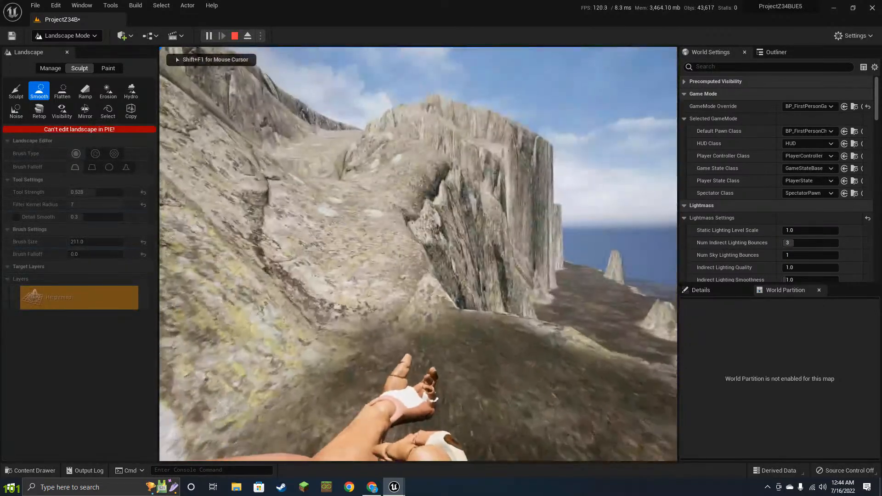
key(w)
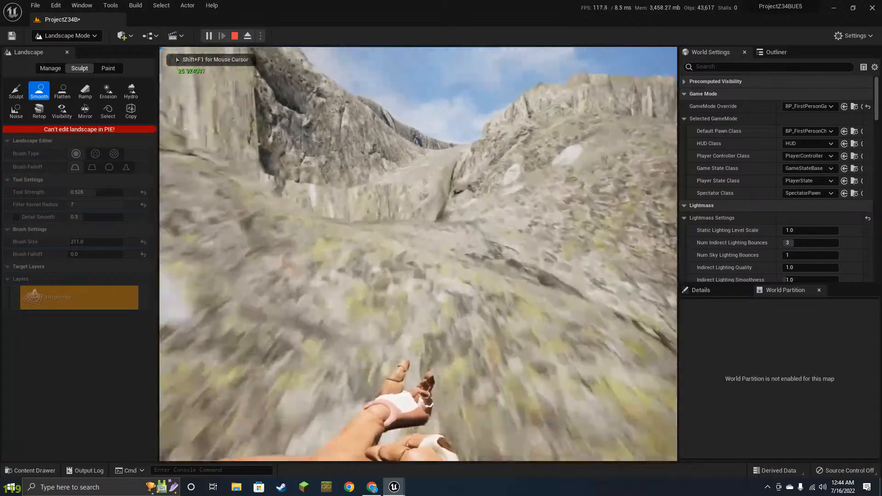
key(w)
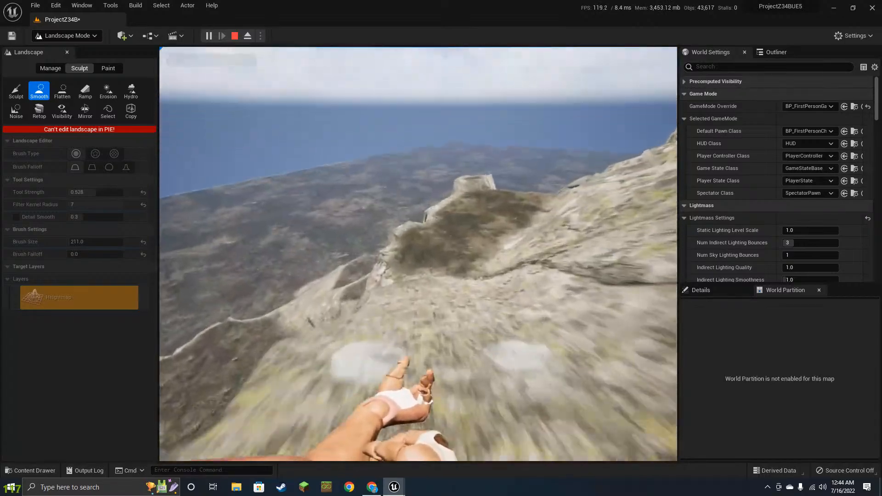
key(w)
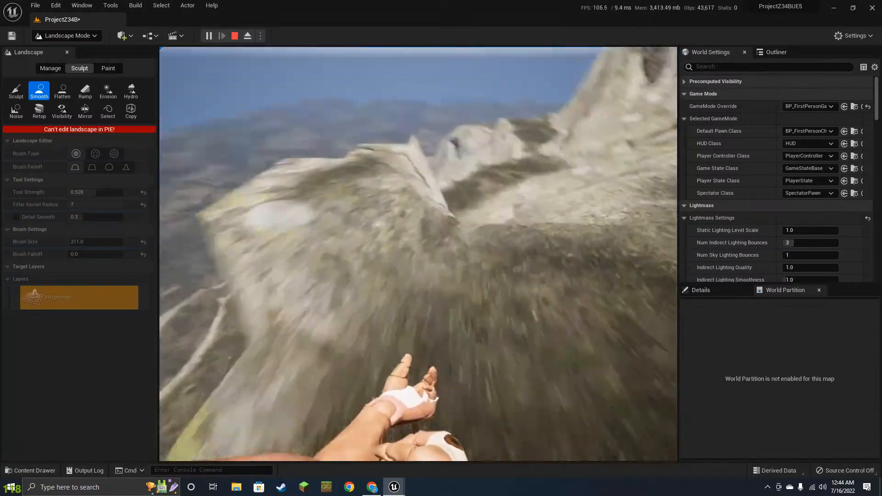
key(w)
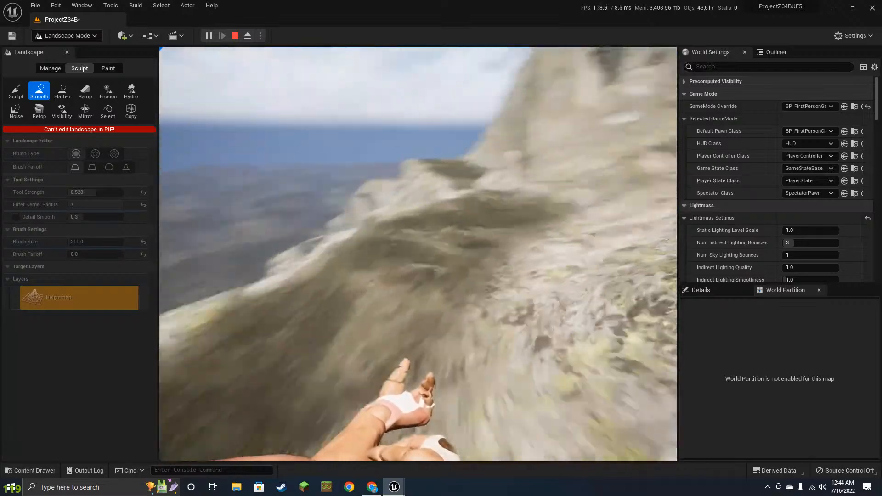
key(w)
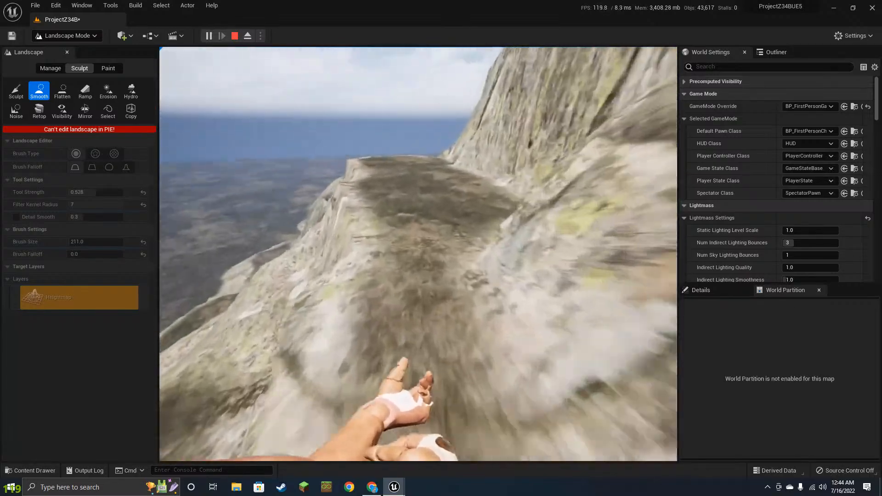
key(w)
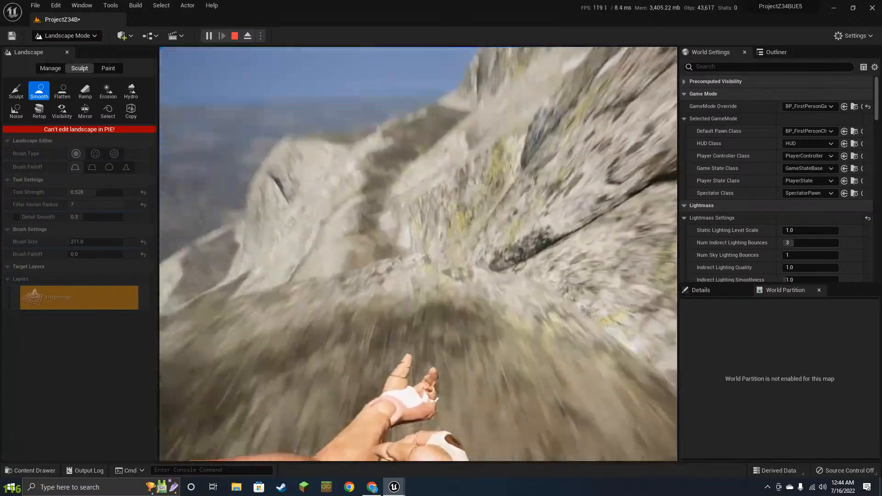
- Test climbing the steep rock faces, run back up the path to the sheer cliff wall, and end the play session
key(w)
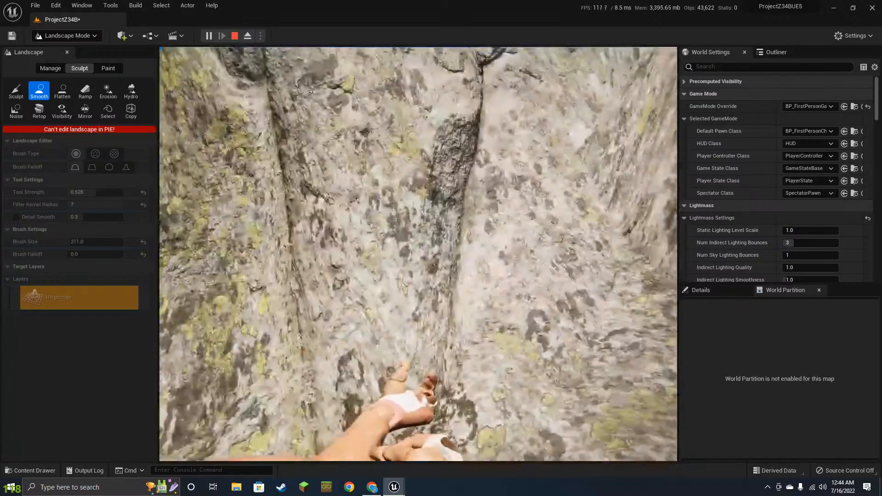
key(w)
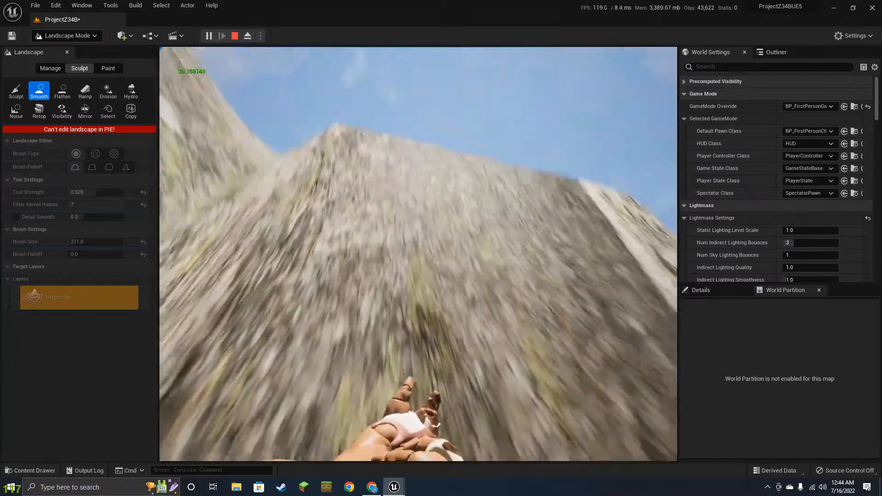
key(w)
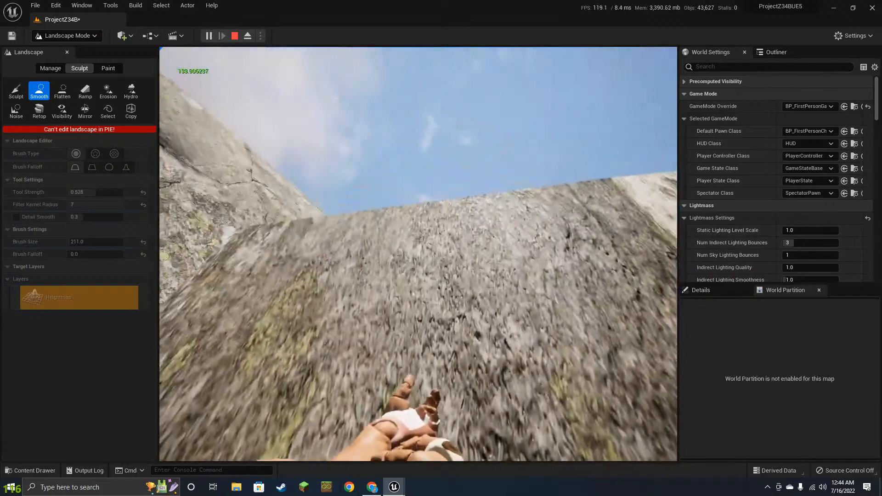
key(w)
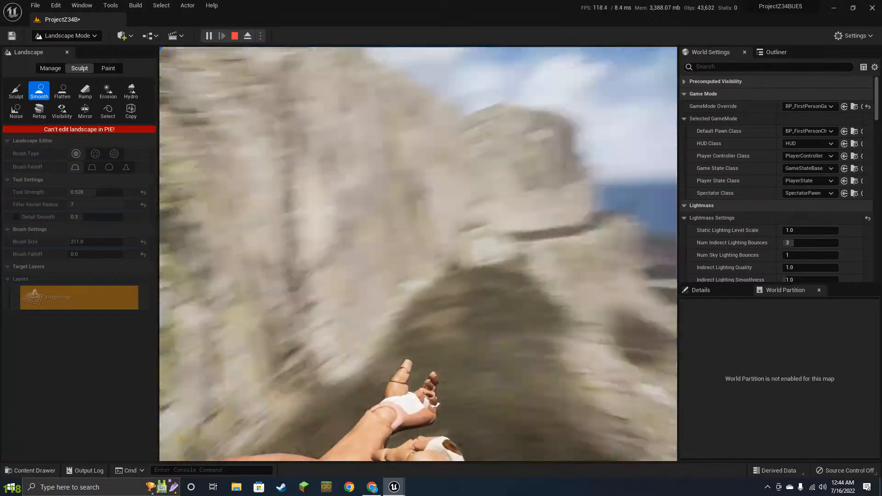
key(w)
key(w)
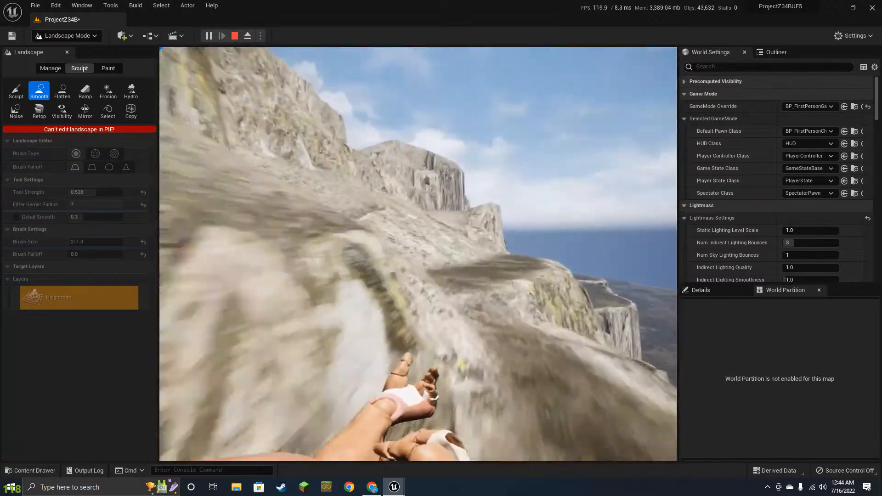
key(w)
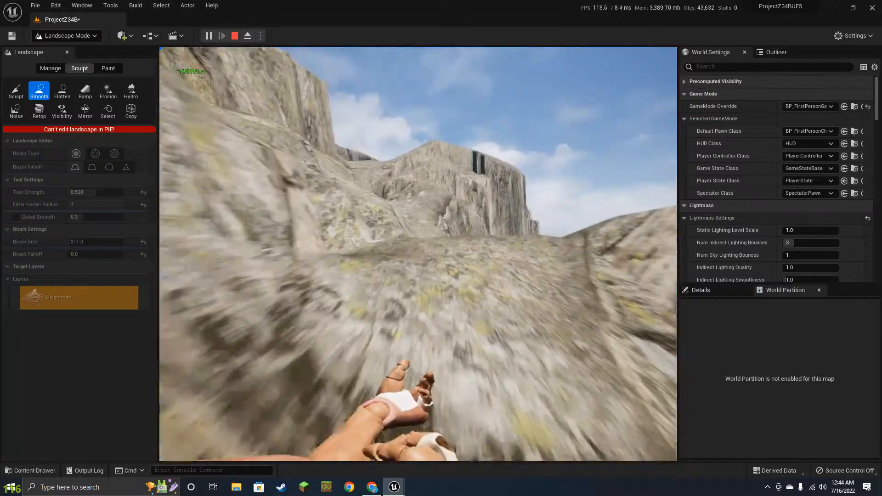
key(w)
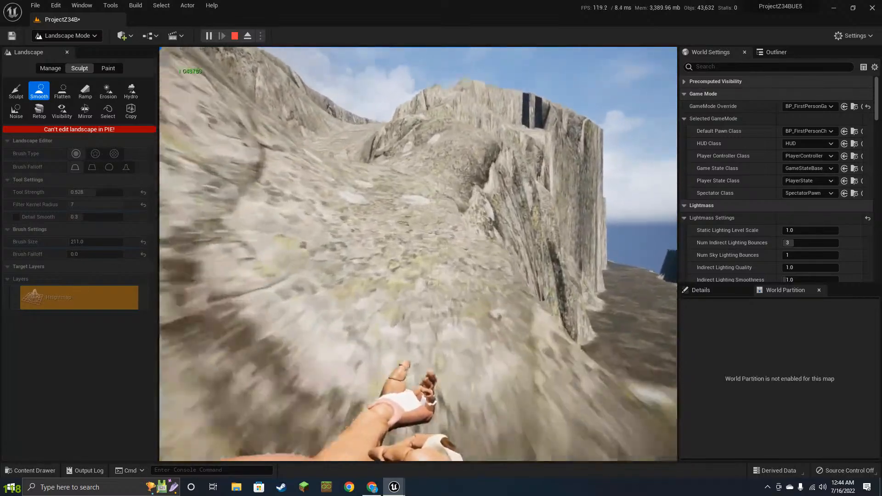
key(w)
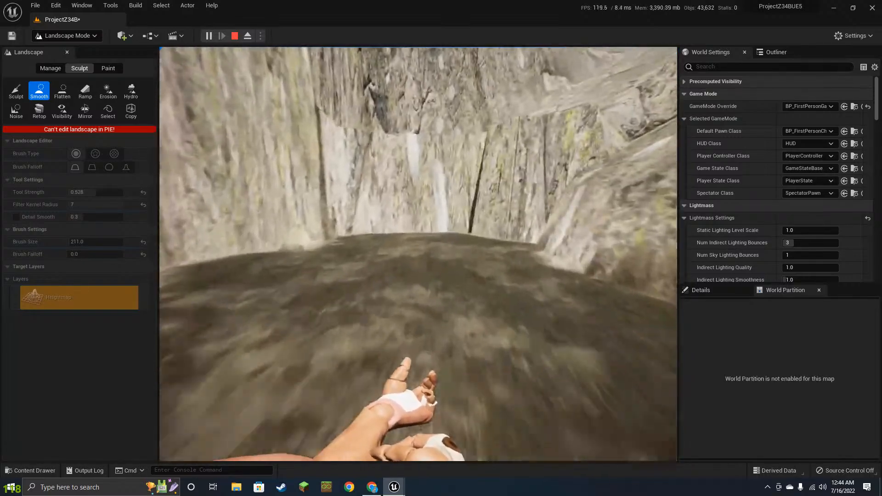
key(w)
key(super)
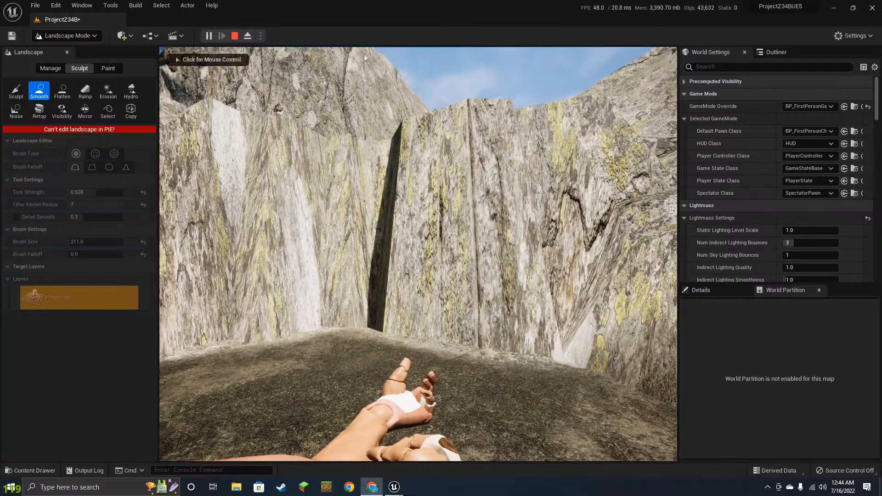
click(234, 36)
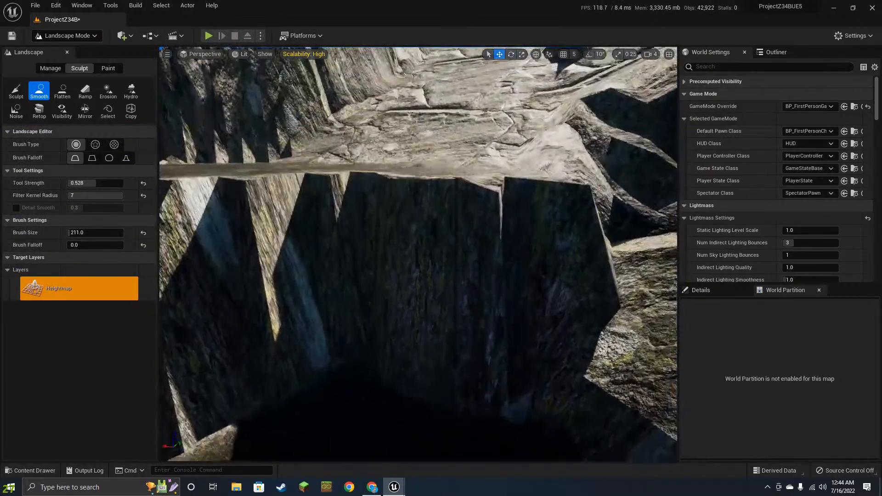
- Carve a narrow ledge across the sheer cliff wall with the Flatten tool at brush size 78
mouse_move(496, 184)
right_down()
mouse_move(482, 229)
mouse_move(461, 257)
mouse_move(453, 253)
mouse_move(448, 297)
right_up()
right_drag(451, 283, 450, 313)
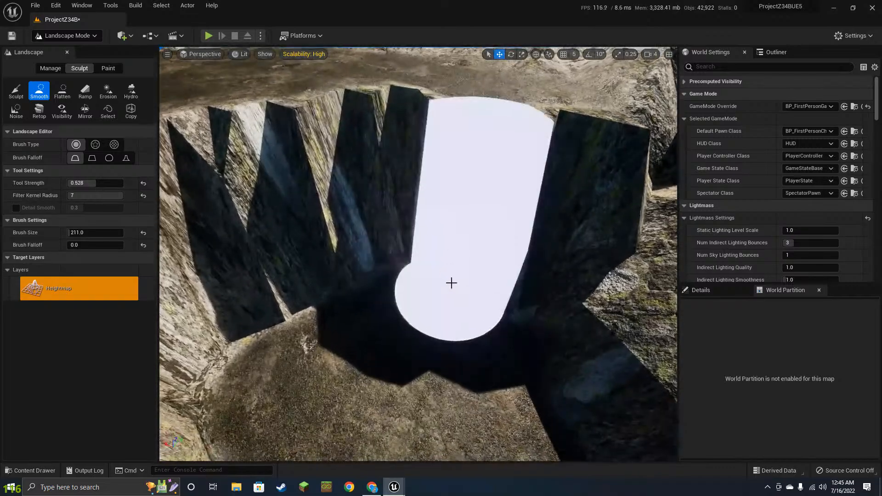
click(63, 92)
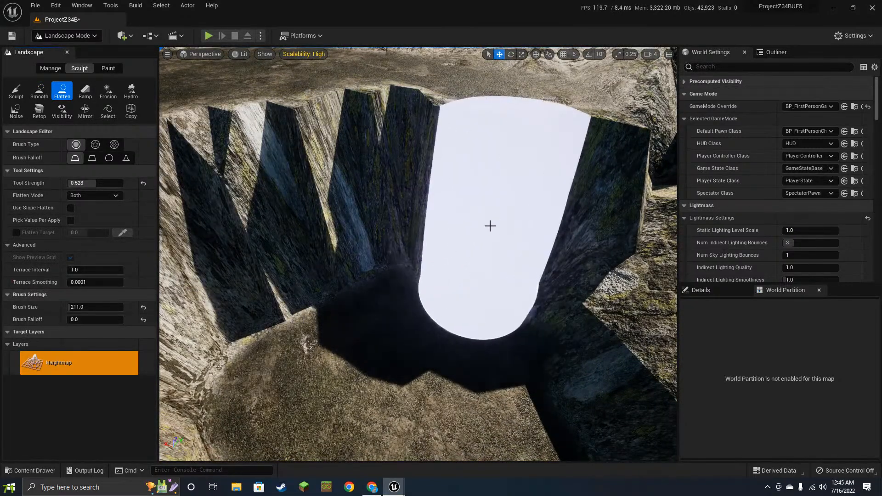
right_drag(506, 225, 473, 230)
key(bracketleft)
key(bracketleft)
key(bracketleft)
key(bracketleft)
key(bracketleft)
key(bracketleft)
key(bracketleft)
key(bracketleft)
key(bracketleft)
key(bracketleft)
key(bracketleft)
key(bracketleft)
key(bracketleft)
key(bracketleft)
key(bracketleft)
key(bracketleft)
key(bracketleft)
key(bracketleft)
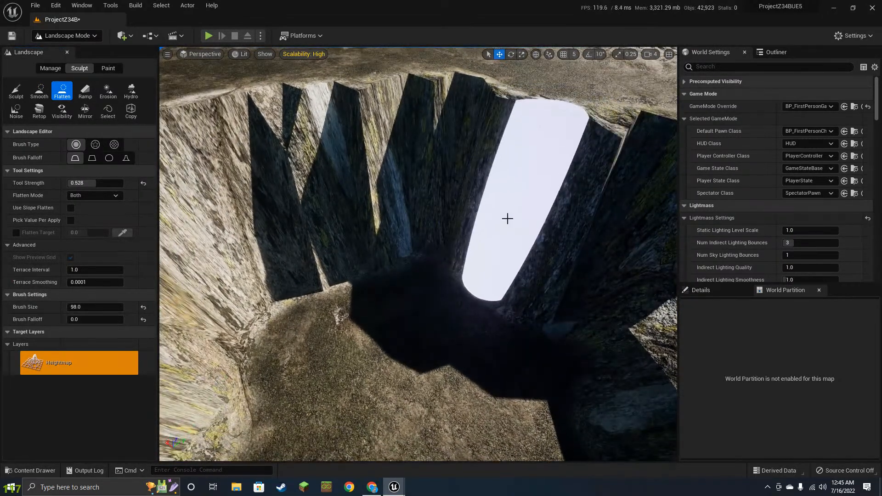
mouse_move(560, 231)
mouse_down()
mouse_move(557, 244)
mouse_move(523, 216)
mouse_move(420, 180)
mouse_move(243, 237)
mouse_move(317, 225)
mouse_up()
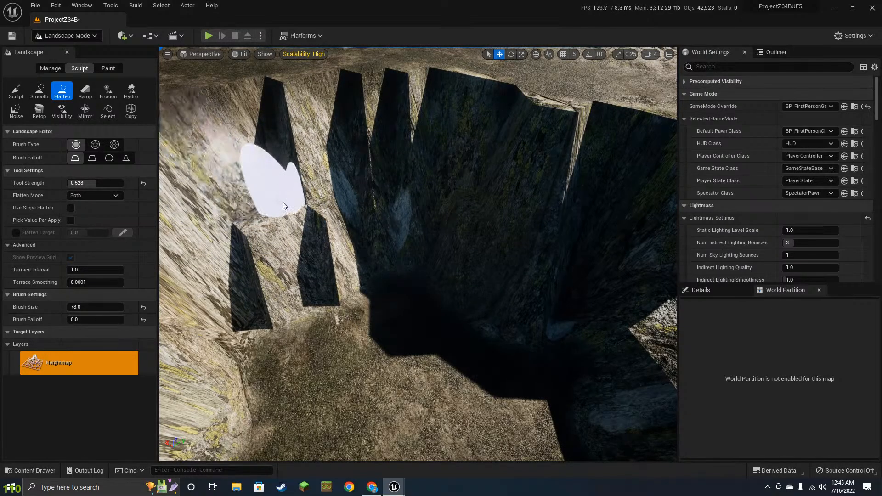
mouse_move(234, 266)
mouse_down()
mouse_move(335, 224)
mouse_move(288, 209)
mouse_move(314, 181)
mouse_up()
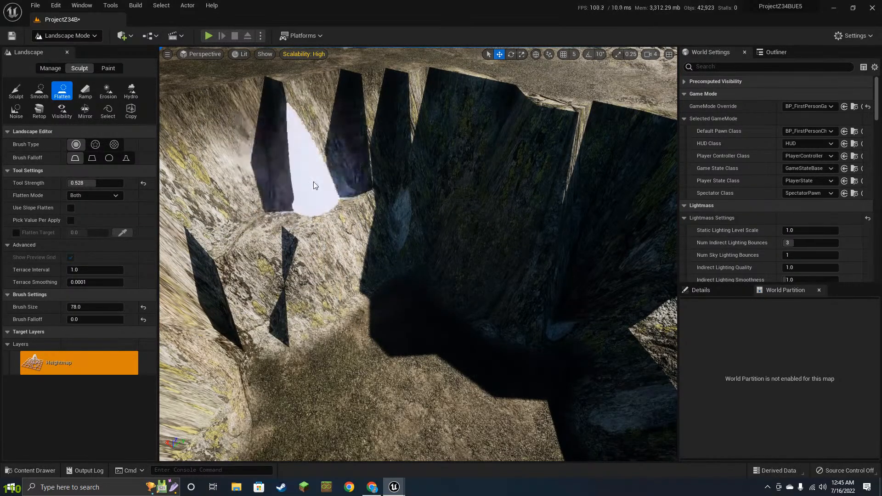
mouse_move(386, 168)
mouse_down()
mouse_move(571, 268)
mouse_move(557, 216)
mouse_move(500, 249)
mouse_move(577, 230)
mouse_move(575, 113)
mouse_move(592, 106)
mouse_move(551, 146)
mouse_move(404, 120)
mouse_move(207, 175)
mouse_up()
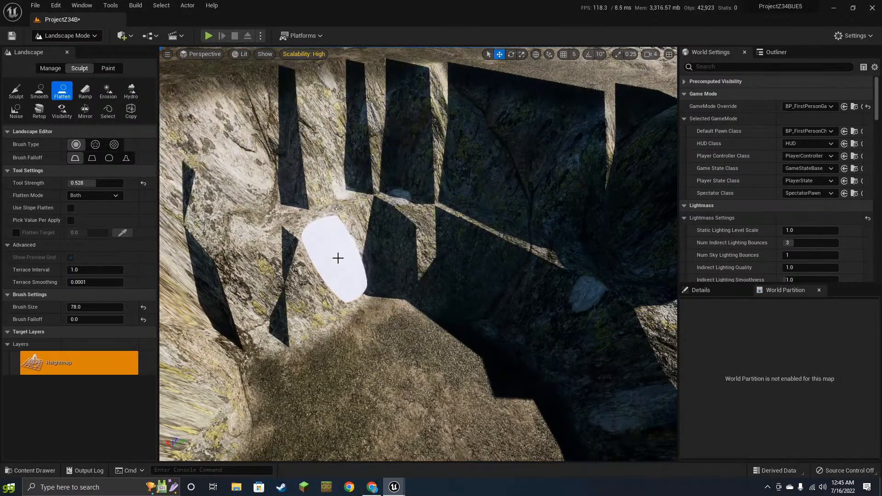
right_drag(338, 258, 355, 213)
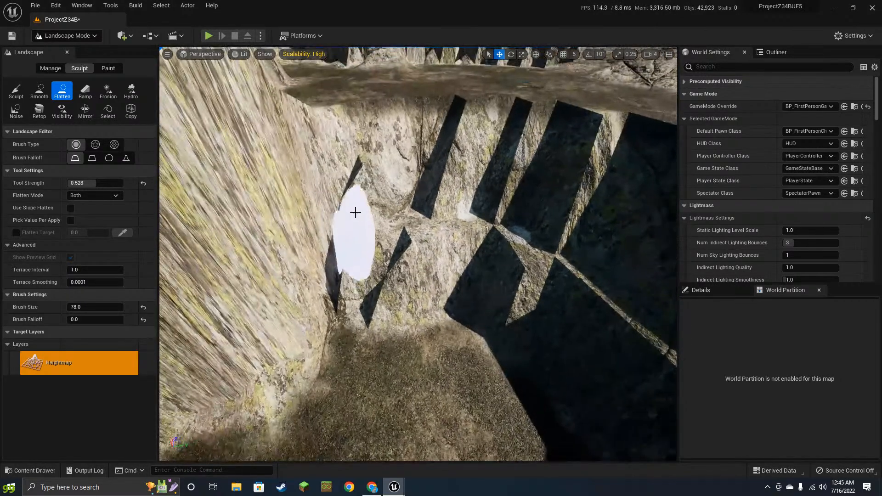
- Raise the ground at the foot of the cliff below the new ledge with the Sculpt tool, reducing the brush size to 38
click(86, 93)
mouse_move(162, 168)
right_down()
mouse_move(184, 161)
mouse_move(156, 168)
right_up()
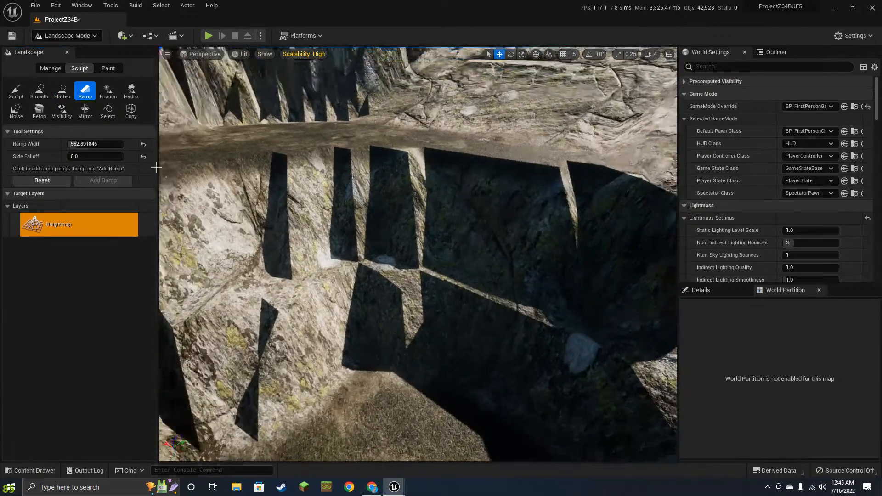
click(21, 95)
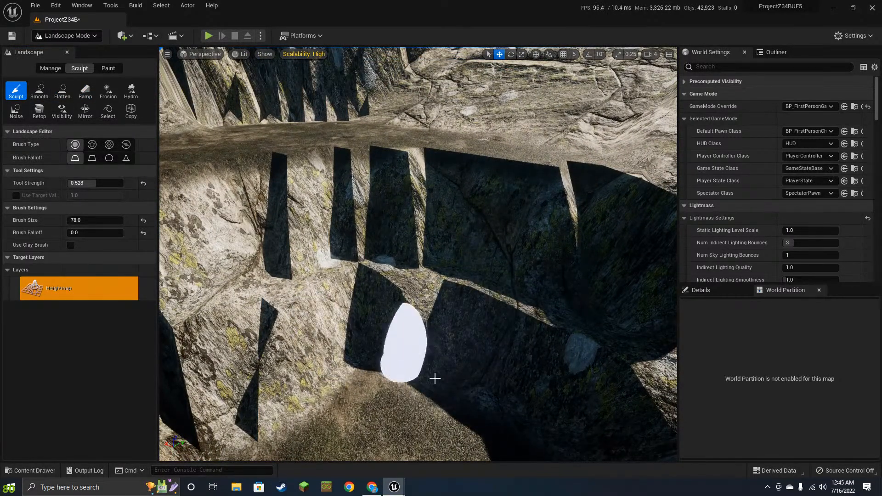
drag(435, 379, 355, 366)
key(bracketleft)
key(bracketleft)
key(bracketleft)
key(bracketleft)
key(bracketleft)
key(bracketleft)
key(bracketleft)
key(bracketleft)
key(bracketleft)
key(bracketleft)
key(bracketleft)
key(bracketleft)
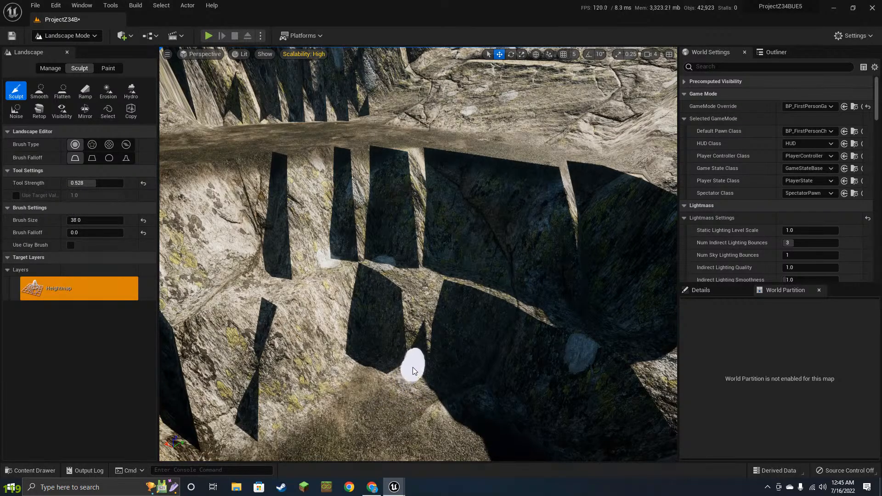
- Build up the rock below the cliff ledge with broad Sculpt strokes at brush size 187
key(bracketright)
key(bracketright)
key(bracketright)
key(bracketright)
key(bracketright)
key(bracketright)
key(bracketright)
key(bracketright)
key(bracketright)
key(bracketright)
key(bracketright)
key(bracketright)
key(bracketright)
key(bracketright)
key(bracketright)
key(bracketright)
key(bracketright)
key(bracketright)
key(bracketright)
key(bracketright)
right_drag(414, 348, 452, 347)
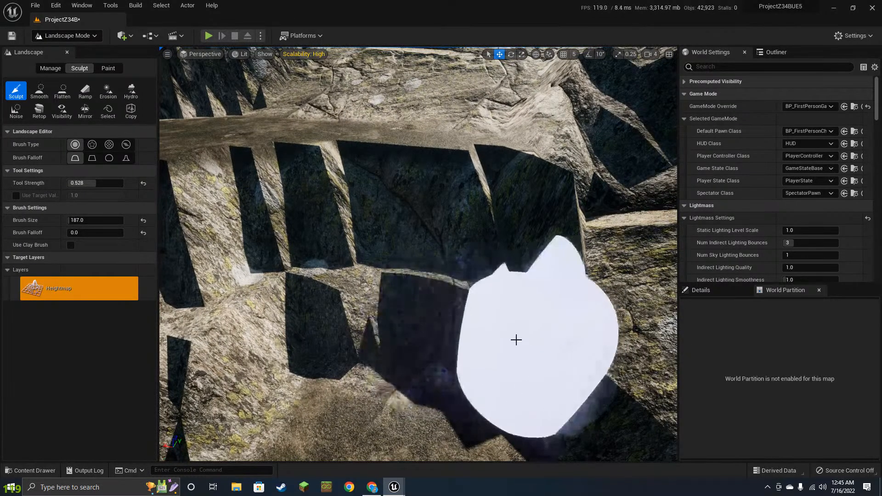
mouse_move(516, 340)
mouse_down()
mouse_move(415, 337)
mouse_move(433, 352)
mouse_move(234, 392)
mouse_move(251, 370)
mouse_up()
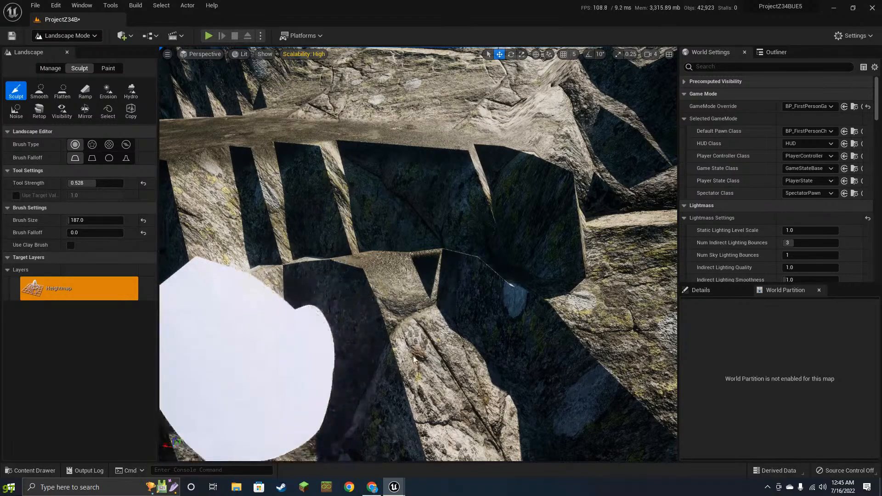
right_drag(537, 317, 480, 316)
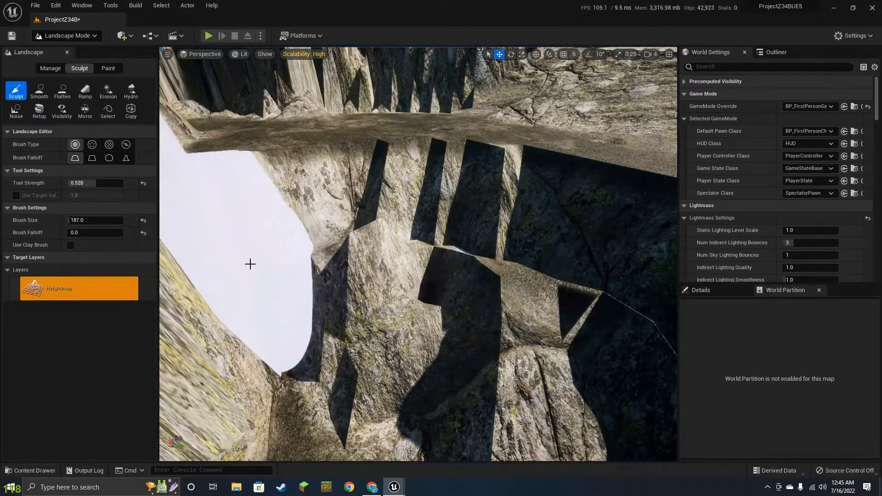
right_drag(520, 270, 506, 259)
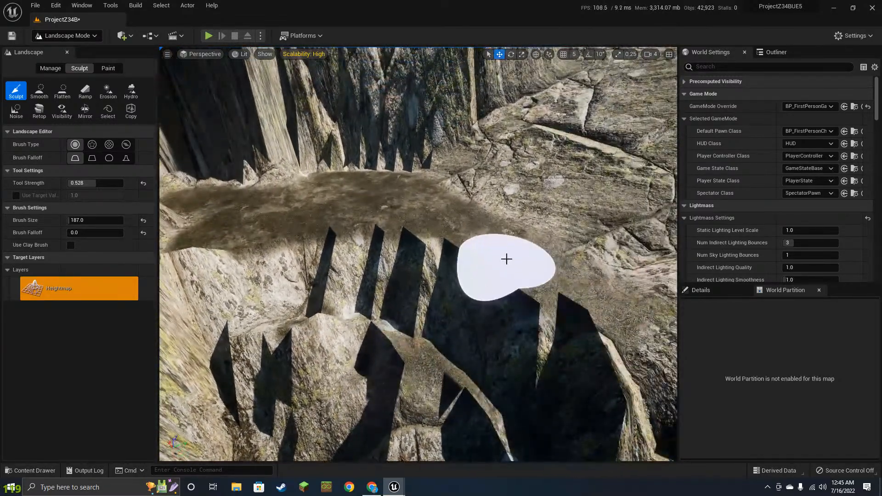
- Smooth the cliff wall, its ledge and the raised rock beneath the dirt trail at brush size 187
click(41, 94)
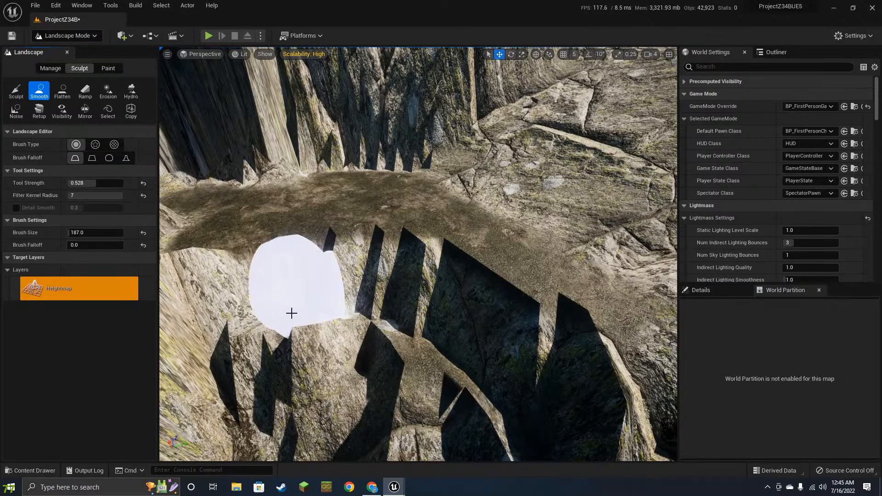
mouse_move(291, 313)
mouse_down()
mouse_move(260, 305)
mouse_move(250, 273)
mouse_move(409, 235)
mouse_move(561, 354)
mouse_move(628, 436)
mouse_up()
right_drag(533, 326, 403, 287)
mouse_move(403, 287)
mouse_down()
mouse_move(571, 355)
mouse_move(476, 158)
mouse_move(567, 197)
mouse_move(254, 306)
mouse_move(287, 404)
mouse_move(478, 335)
mouse_up()
mouse_move(478, 335)
right_down()
mouse_move(275, 271)
mouse_move(297, 241)
mouse_move(349, 225)
mouse_move(348, 213)
right_up()
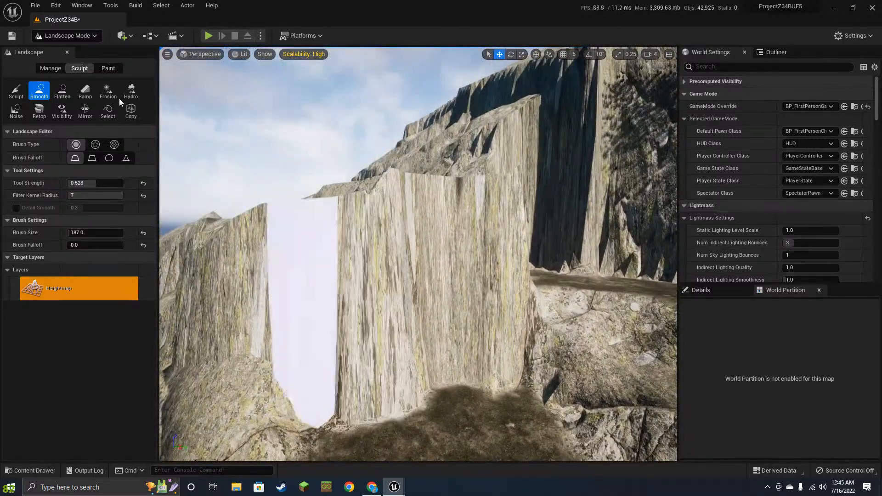
- Erode the tall vertical cliff face beside the dirt ledge with the Erosion tool at brush size 187
click(108, 91)
mouse_move(324, 303)
mouse_down()
mouse_move(354, 275)
mouse_move(538, 256)
mouse_move(444, 236)
mouse_up()
drag(374, 229, 491, 307)
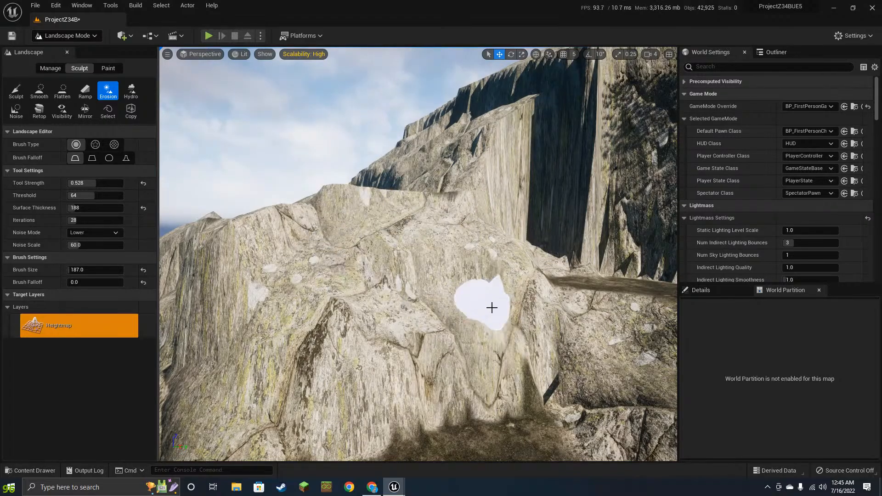
mouse_move(427, 294)
right_down()
mouse_move(437, 299)
mouse_move(440, 345)
right_up()
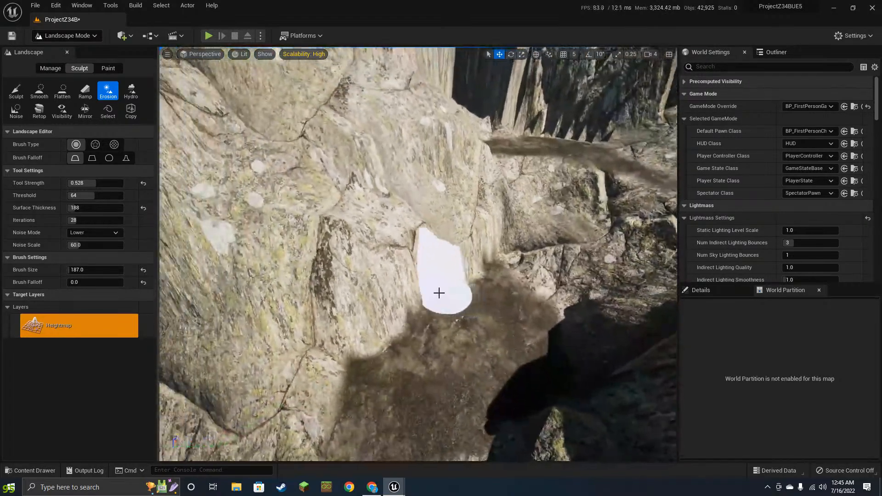
- Erode the rock wall beside the dirt ledge and the slope above it at brush size 187
mouse_move(440, 294)
mouse_down()
mouse_move(427, 309)
mouse_move(485, 255)
mouse_move(525, 187)
mouse_up()
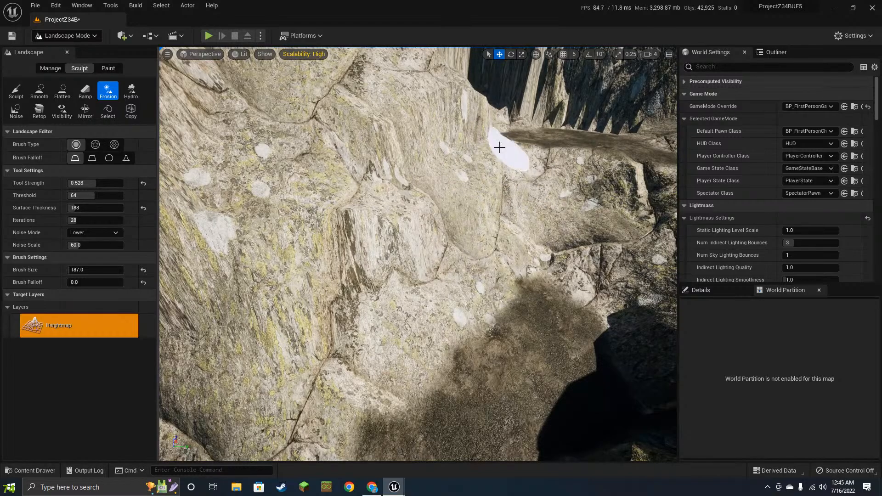
right_drag(478, 252, 467, 244)
mouse_move(372, 244)
mouse_down()
mouse_move(377, 202)
mouse_move(423, 206)
mouse_up()
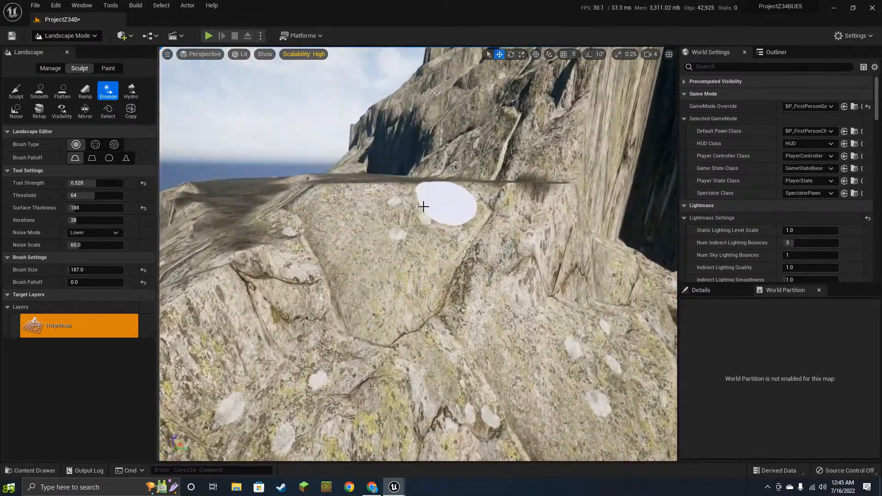
mouse_move(336, 190)
mouse_down()
mouse_move(246, 296)
mouse_move(565, 207)
mouse_move(470, 282)
mouse_up()
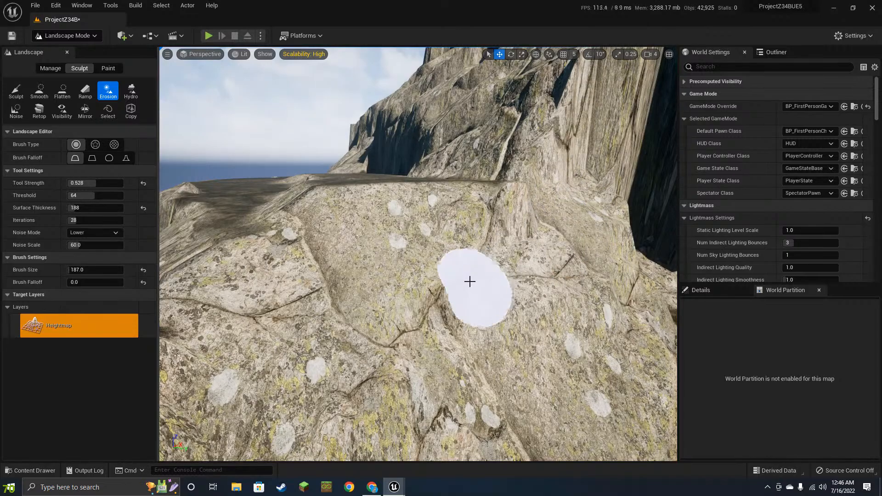
right_drag(471, 282, 471, 264)
mouse_move(471, 264)
mouse_down()
mouse_move(487, 206)
mouse_move(458, 114)
mouse_move(571, 222)
mouse_move(501, 271)
mouse_move(426, 198)
mouse_move(601, 151)
mouse_move(529, 249)
mouse_up()
mouse_move(528, 249)
right_down()
mouse_move(556, 234)
mouse_move(546, 207)
mouse_move(506, 307)
mouse_move(496, 290)
mouse_move(419, 266)
right_up()
drag(419, 266, 458, 312)
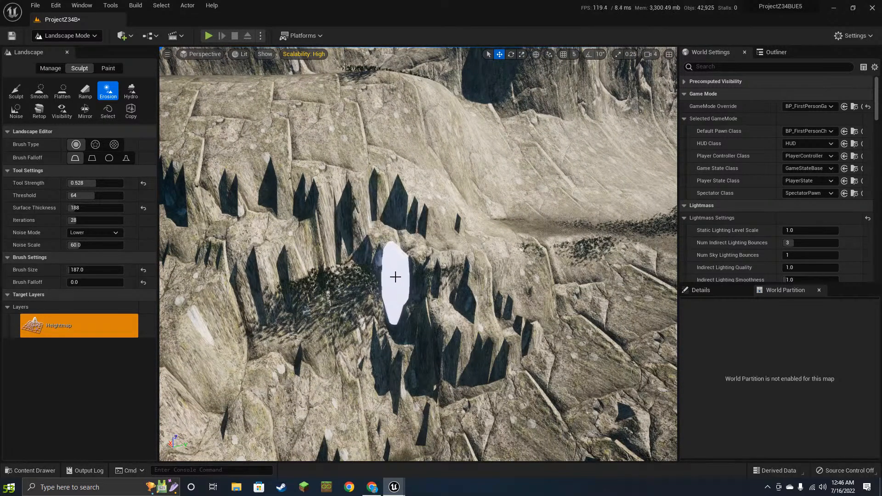
- Increase the Erosion brush size to 631 and erode the jagged rock around the grassy ledge on the mountainside
key(bracketleft)
key(bracketright)
key(bracketright)
key(bracketright)
key(bracketright)
key(bracketright)
key(bracketright)
key(bracketright)
key(bracketright)
key(bracketright)
key(bracketright)
key(bracketright)
key(bracketright)
key(bracketright)
key(bracketright)
key(bracketright)
key(bracketright)
key(bracketright)
key(bracketright)
key(bracketright)
key(bracketright)
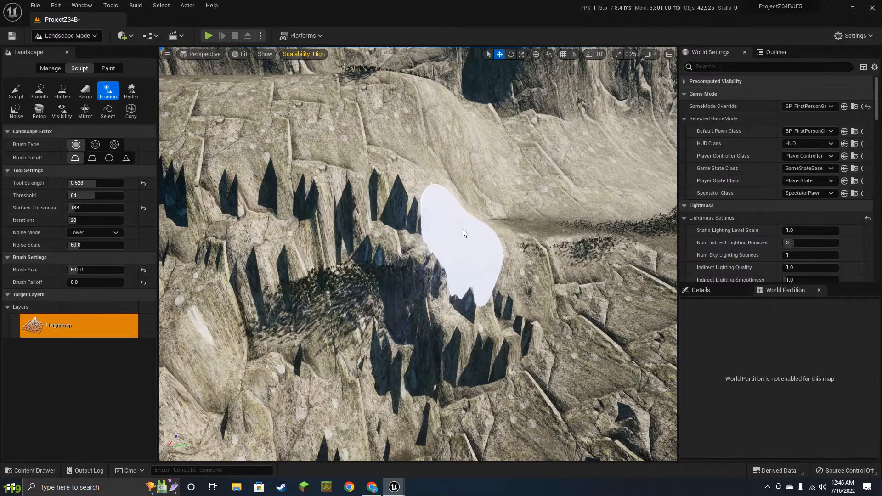
key(bracketright)
mouse_move(463, 232)
mouse_down()
mouse_move(277, 223)
mouse_move(422, 258)
mouse_move(279, 291)
mouse_move(487, 195)
mouse_move(372, 201)
mouse_move(252, 146)
mouse_move(317, 137)
mouse_up()
- Erode the jagged mountain terraces and the cliff face above the dirt trail at brush size 631
right_drag(375, 225, 354, 147)
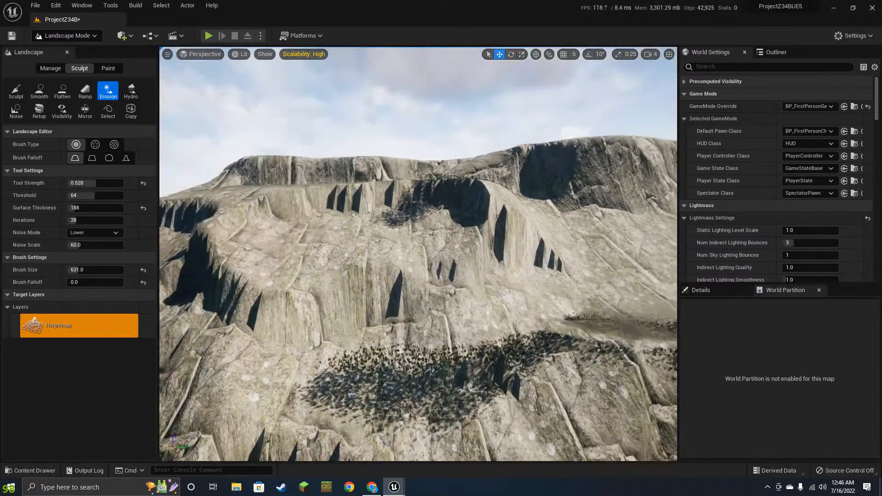
right_drag(362, 199, 371, 208)
drag(594, 204, 495, 186)
mouse_move(320, 201)
mouse_down()
mouse_move(302, 264)
mouse_move(378, 252)
mouse_up()
right_drag(379, 220, 344, 250)
mouse_move(379, 206)
mouse_down()
mouse_move(343, 199)
mouse_move(216, 216)
mouse_move(439, 293)
mouse_up()
mouse_move(440, 293)
right_down()
mouse_move(399, 363)
mouse_move(404, 290)
right_up()
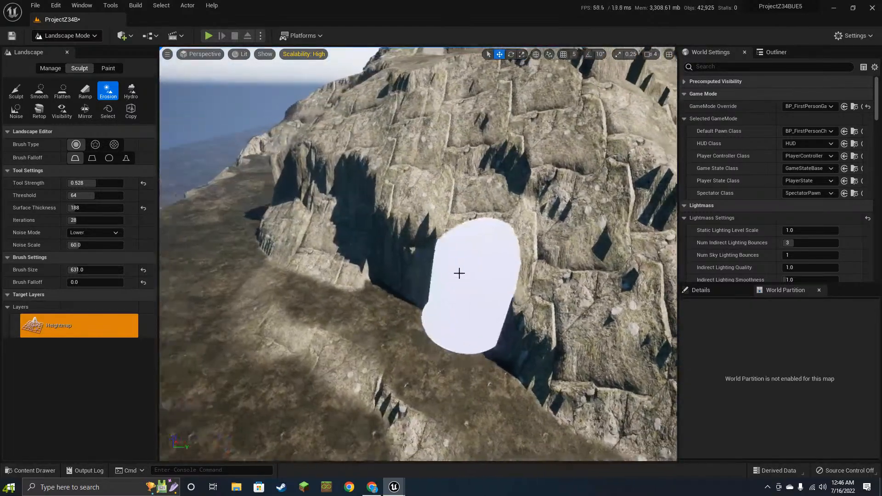
mouse_move(459, 274)
mouse_down()
mouse_move(411, 226)
mouse_move(561, 325)
mouse_move(405, 147)
mouse_move(443, 173)
mouse_move(498, 166)
mouse_move(405, 171)
mouse_move(319, 236)
mouse_up()
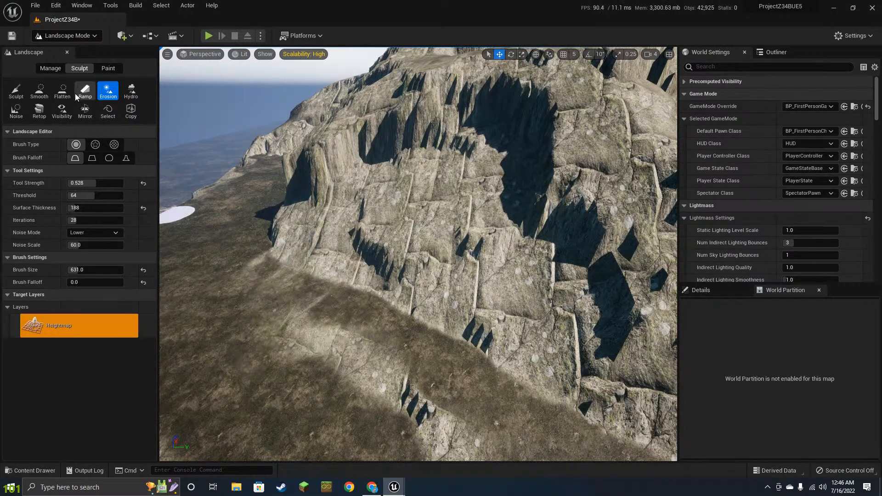
- Weather the eroded cliff faces around the dirt trail and grassy ledge with the Hydro tool at brush size 631
click(131, 91)
mouse_move(441, 280)
mouse_down()
mouse_move(498, 301)
mouse_move(542, 118)
mouse_move(361, 252)
mouse_up()
right_drag(361, 251, 363, 255)
mouse_move(362, 255)
mouse_down()
mouse_move(406, 198)
mouse_move(586, 242)
mouse_up()
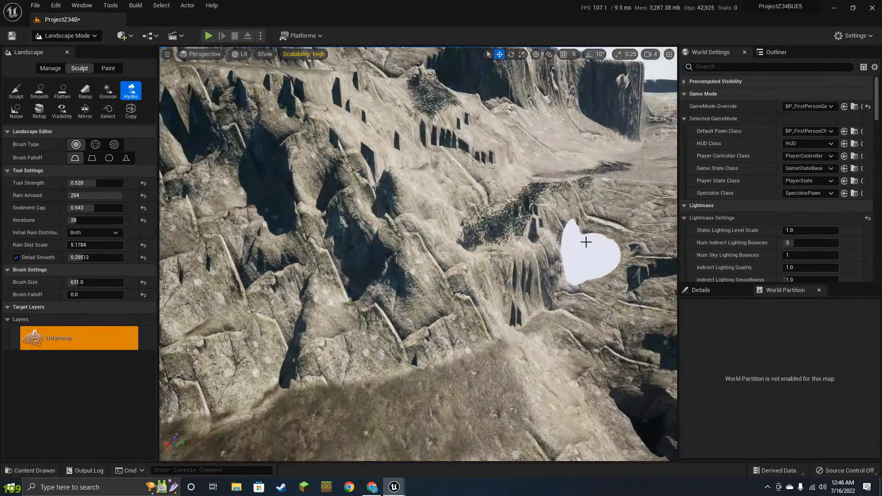
mouse_move(333, 144)
mouse_down()
mouse_move(518, 268)
mouse_move(500, 309)
mouse_up()
right_drag(500, 309, 487, 299)
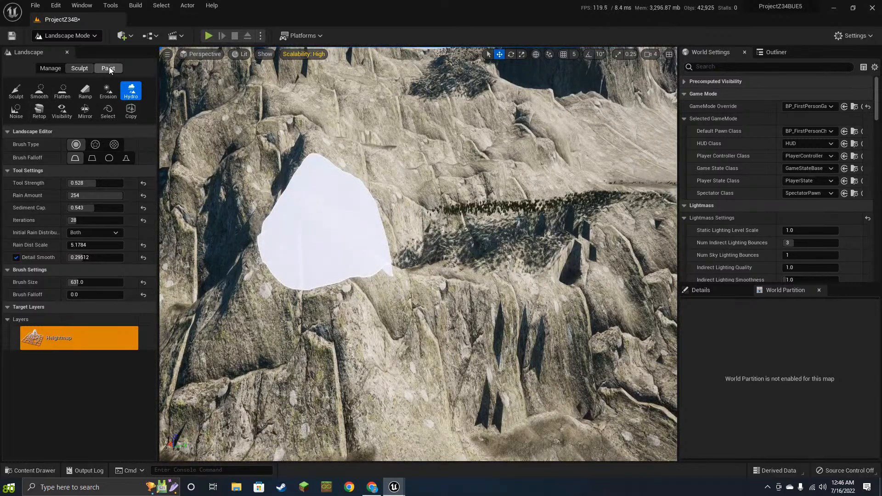
- In Foliage Mode, choose SM_Grass_a_FoliageType1 and erase its grass from the mountain ledge and hilltop at brush size 8192
click(68, 71)
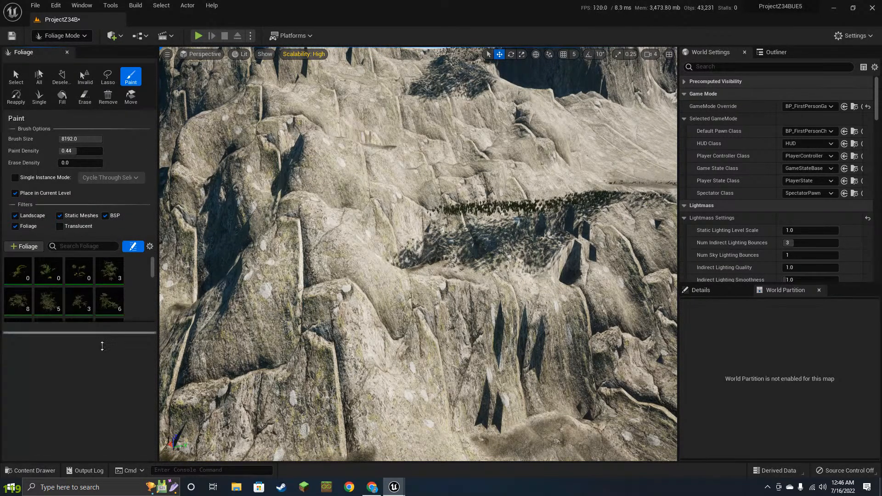
drag(102, 346, 103, 458)
scroll(110, 396, down, 10)
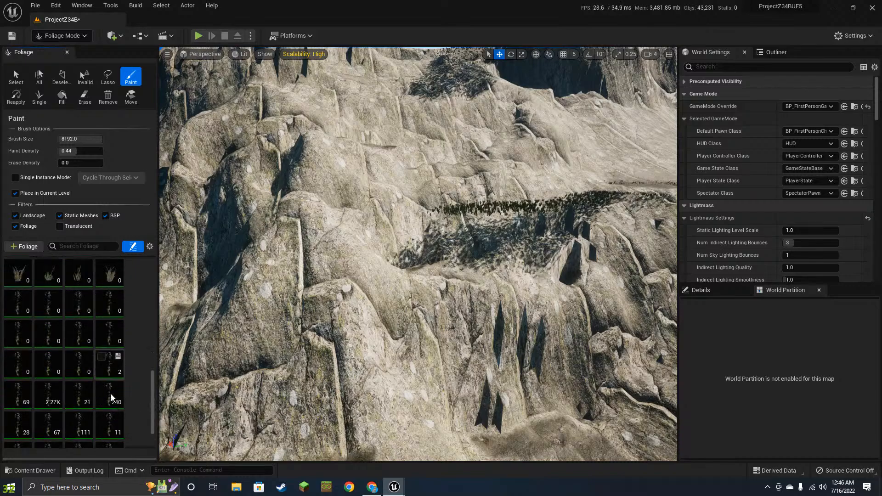
scroll(111, 398, down, 2)
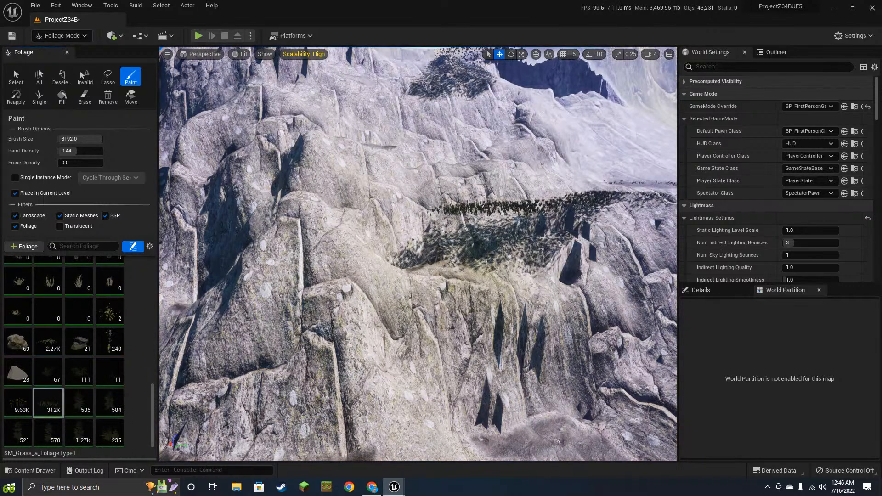
right_drag(511, 243, 533, 230)
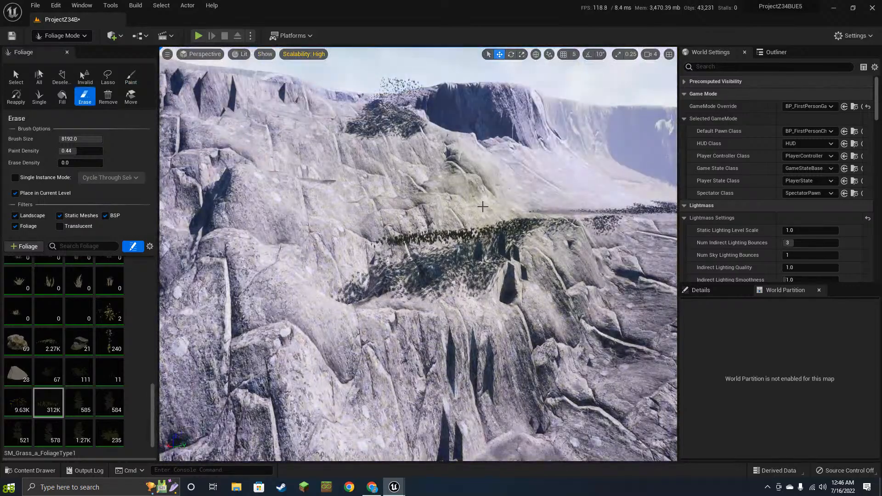
mouse_move(511, 243)
shift+mouse_down()
mouse_move(488, 195)
mouse_move(581, 195)
shift+mouse_up()
right_drag(551, 221, 462, 212)
right_drag(402, 243, 441, 257)
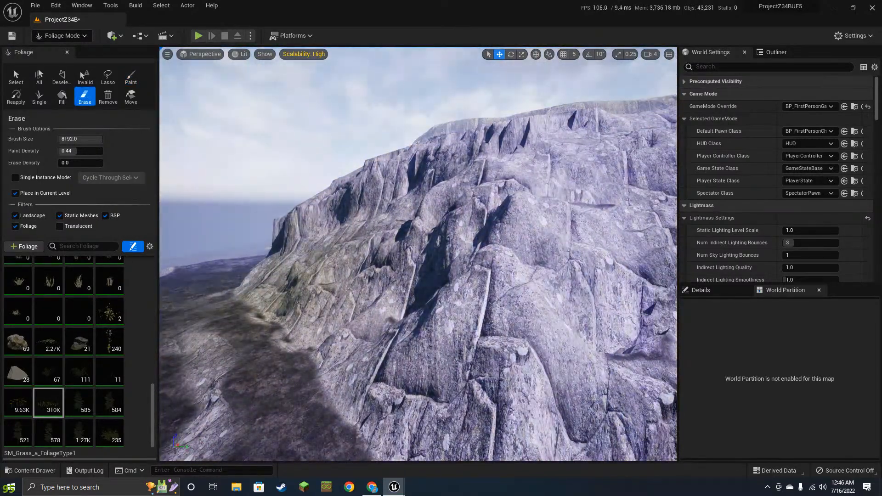
- Try to paint SM_Grass_a_FoliageType1 across the rocky cliff edge at brush size 8192
mouse_move(309, 264)
right_down()
mouse_move(395, 285)
mouse_move(464, 271)
right_up()
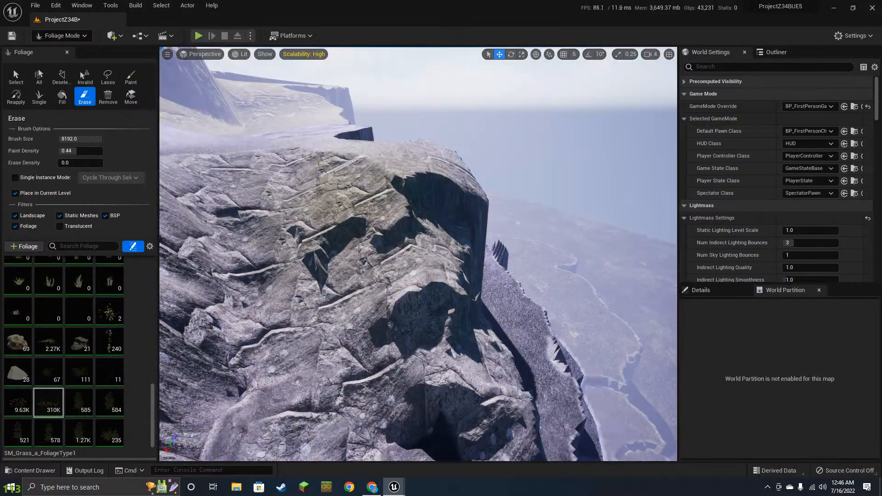
drag(298, 145, 513, 259)
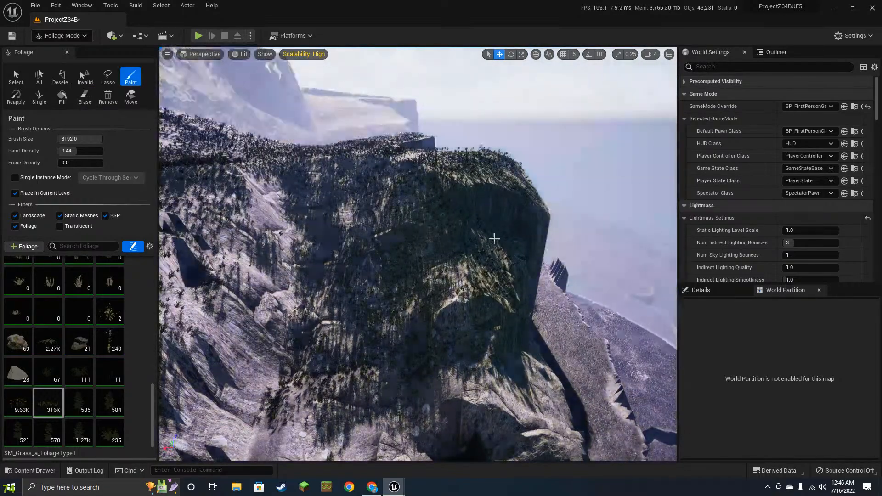
right_drag(494, 239, 420, 225)
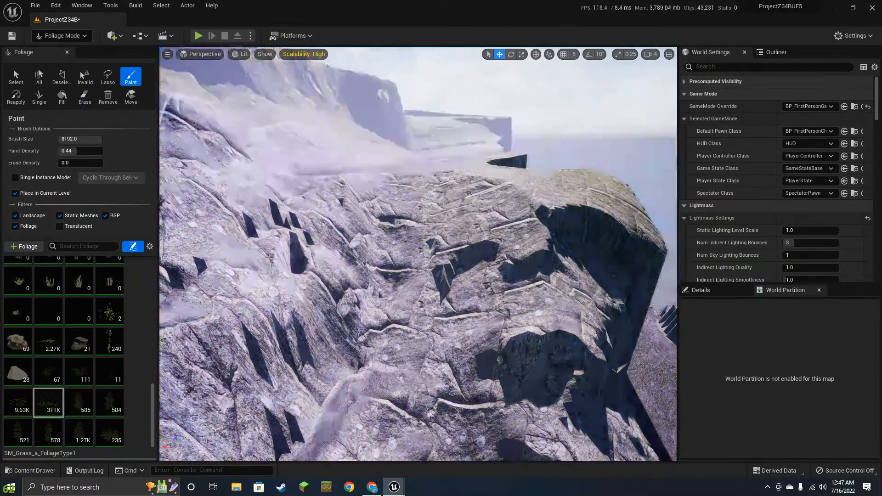
- Return to Landscape Mode and smooth the jagged rock on the upper slope with the Smooth tool at brush size 631
mouse_move(327, 64)
right_down()
mouse_move(294, 110)
mouse_move(294, 91)
right_up()
right_drag(418, 202, 423, 340)
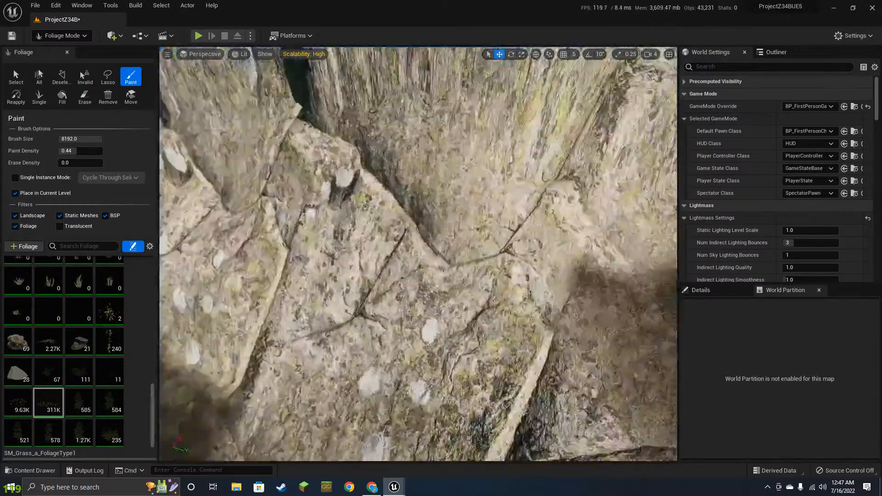
right_drag(313, 294, 424, 219)
click(52, 37)
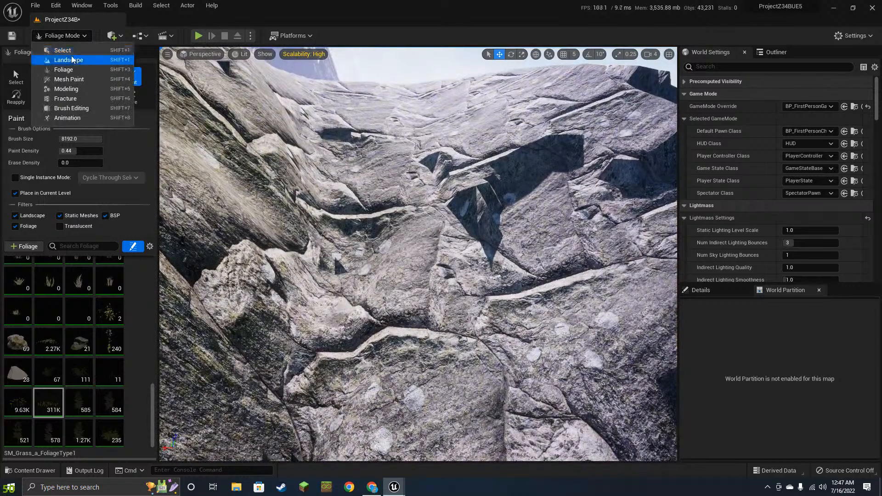
click(74, 61)
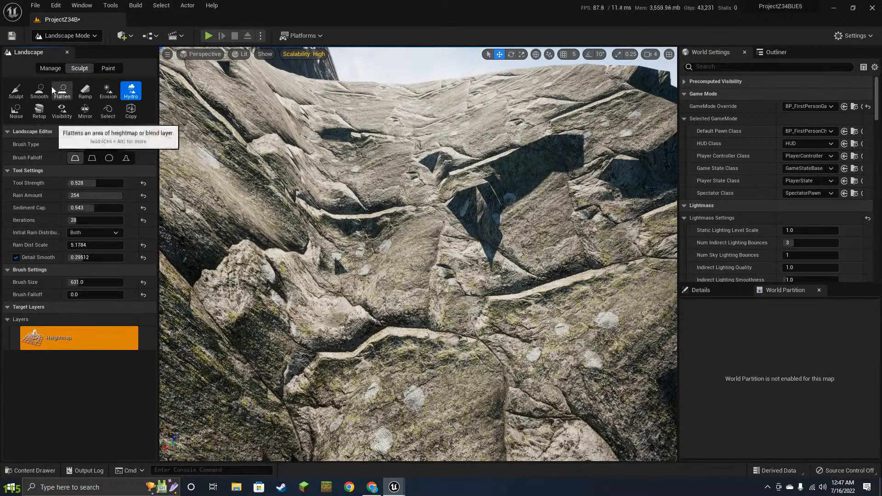
click(47, 89)
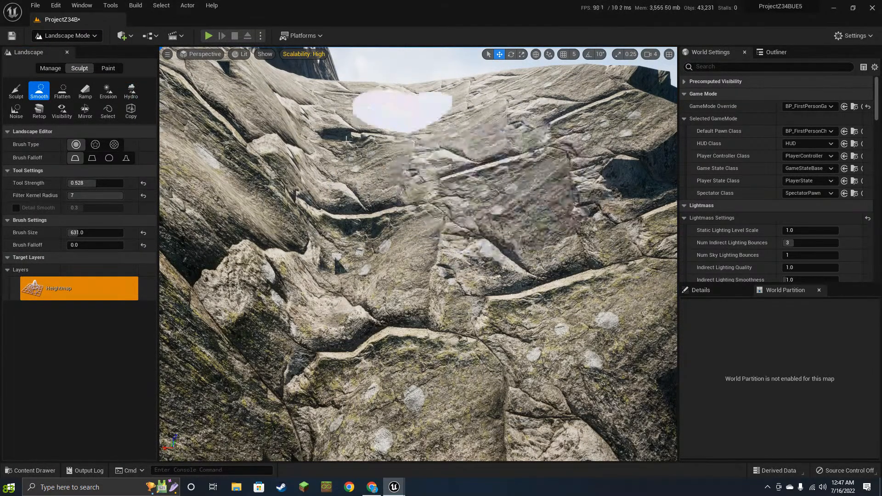
mouse_move(433, 230)
right_down()
mouse_move(464, 226)
mouse_move(468, 214)
right_up()
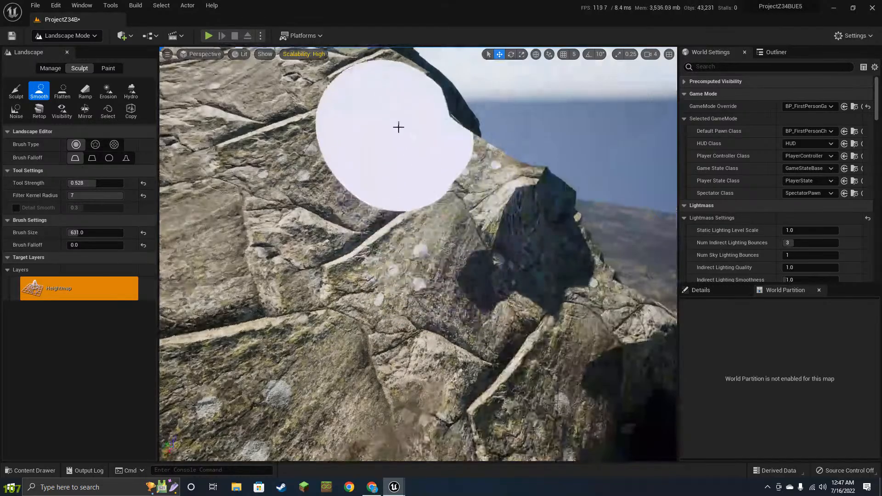
mouse_move(583, 345)
right_down()
mouse_move(533, 352)
mouse_move(483, 317)
right_up()
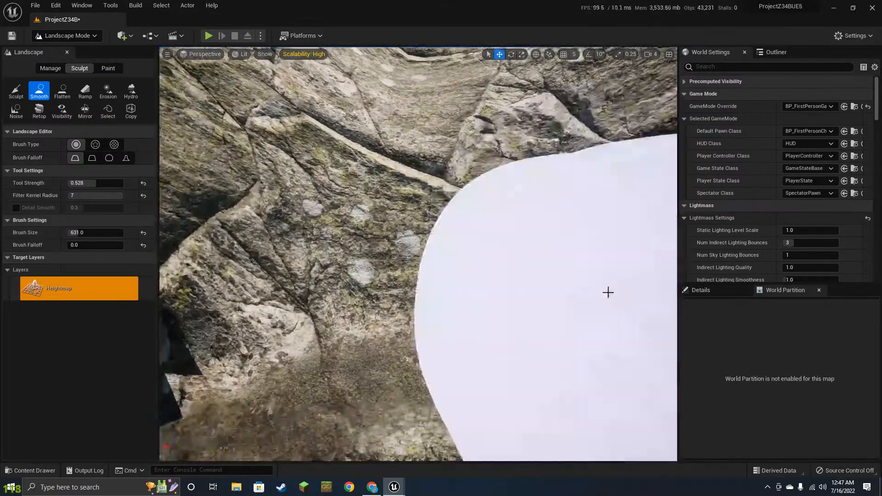
mouse_move(608, 292)
right_down()
mouse_move(552, 285)
mouse_move(558, 280)
right_up()
right_drag(350, 146, 404, 152)
- Switch to Foliage Mode, reduce the brush size to about 3091 and erase the grass along the steep cliff top and the path below
mouse_move(552, 229)
right_down()
mouse_move(538, 189)
mouse_move(547, 244)
mouse_move(652, 266)
mouse_move(671, 253)
mouse_move(598, 244)
mouse_move(573, 193)
mouse_move(576, 142)
right_up()
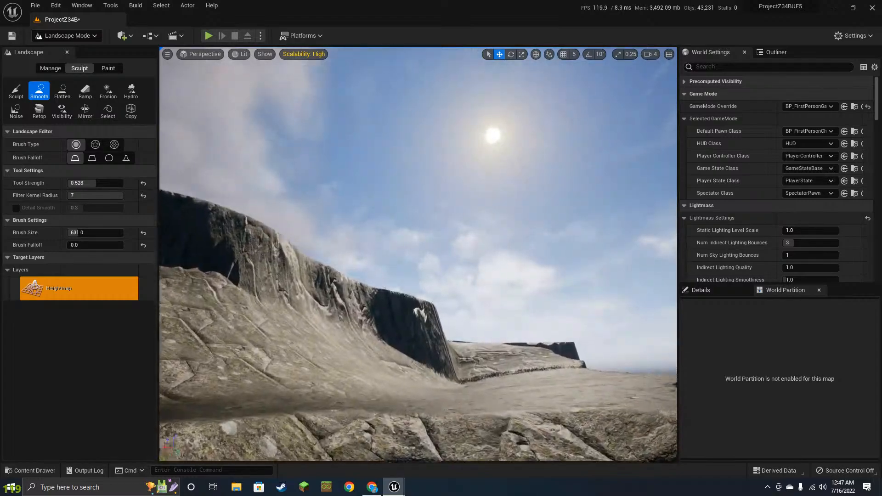
mouse_move(577, 142)
right_down()
mouse_move(566, 239)
mouse_move(516, 370)
right_up()
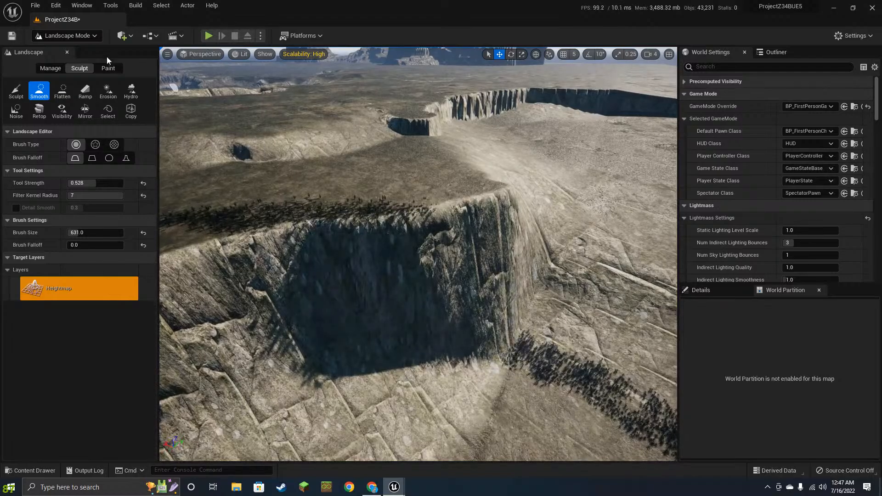
click(90, 35)
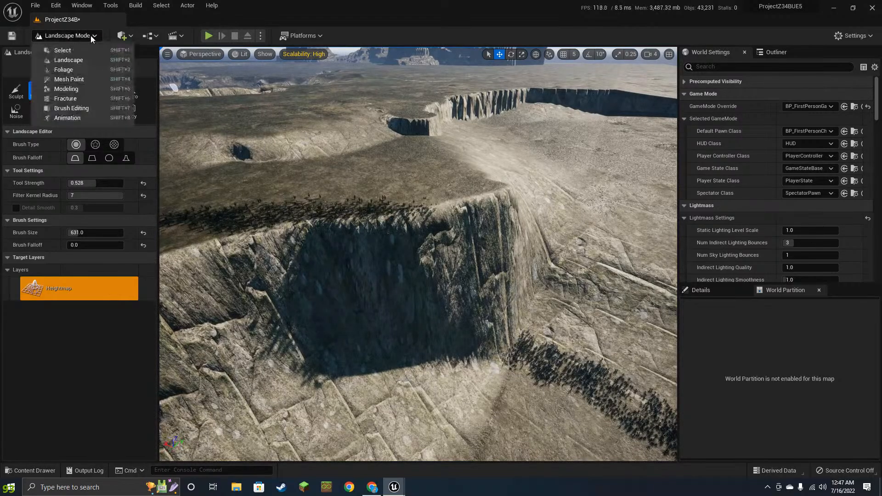
click(87, 69)
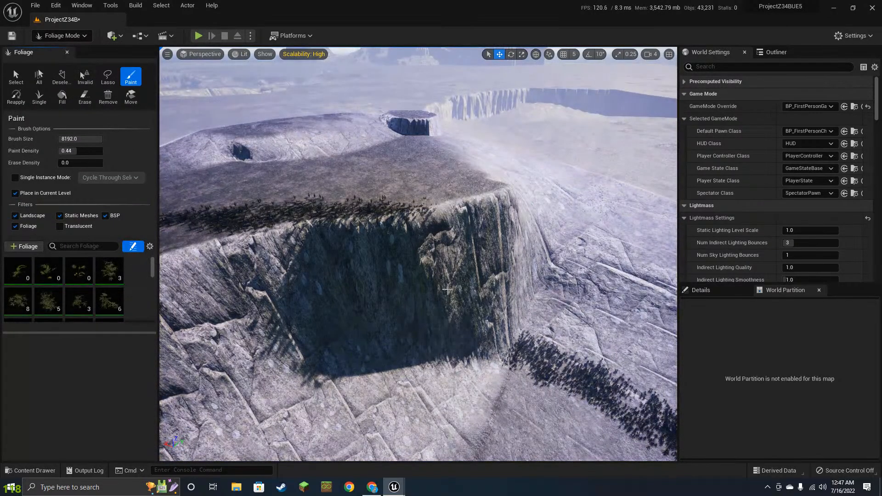
key(bracketleft)
key(bracketleft)
key(bracketleft)
key(bracketleft)
key(bracketleft)
key(bracketleft)
key(bracketleft)
key(bracketleft)
key(bracketleft)
key(bracketleft)
key(bracketleft)
key(bracketleft)
key(bracketleft)
key(bracketleft)
key(bracketleft)
key(bracketleft)
key(bracketleft)
key(bracketleft)
key(bracketleft)
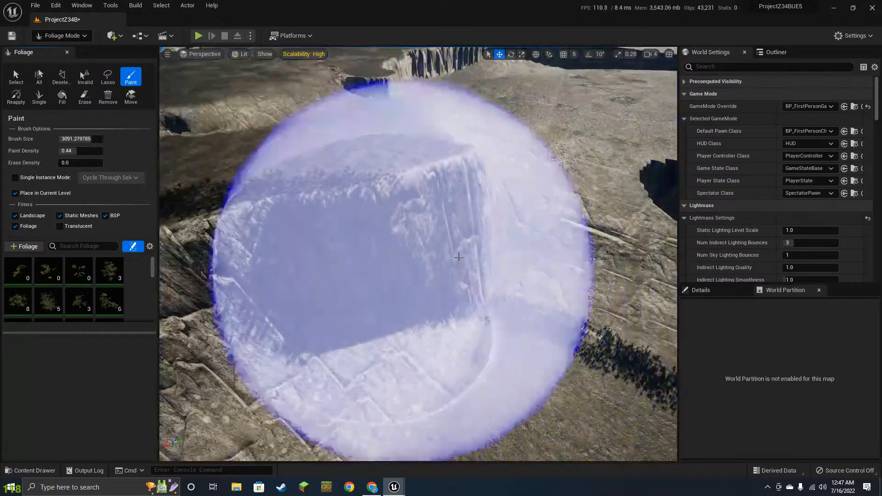
right_drag(459, 257, 439, 222)
key(shift)
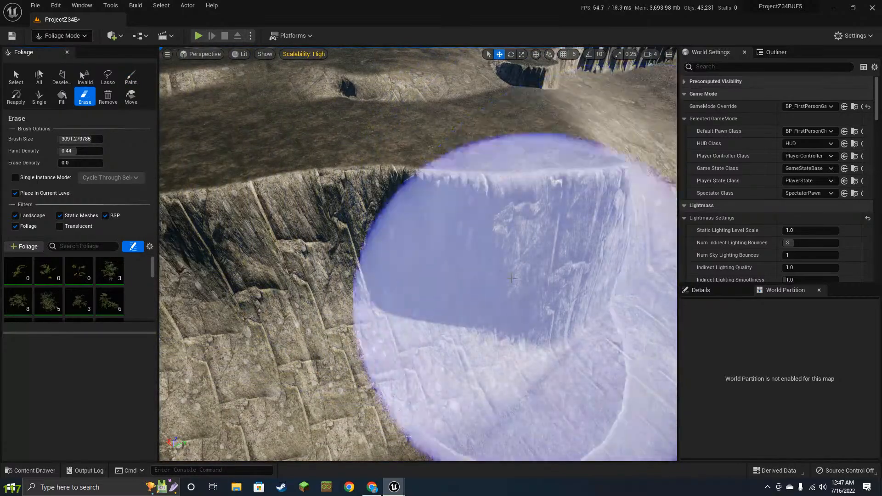
right_drag(512, 278, 474, 252)
key(shift)
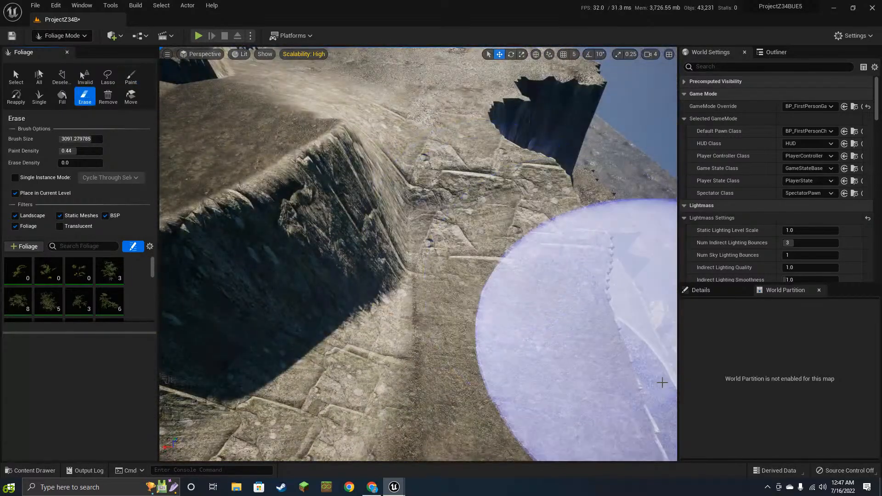
shift+drag(662, 383, 450, 244)
mouse_move(450, 244)
right_down()
mouse_move(515, 253)
mouse_move(510, 289)
mouse_move(482, 313)
mouse_move(464, 257)
right_up()
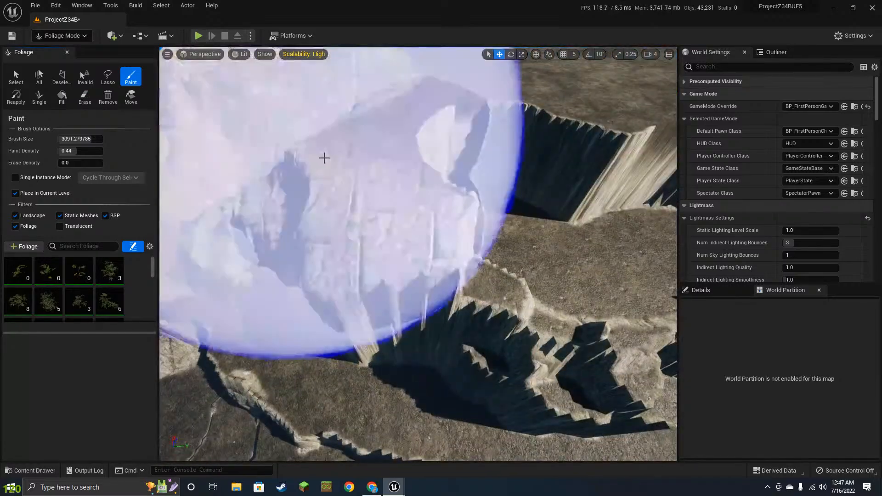
right_drag(323, 158, 341, 193)
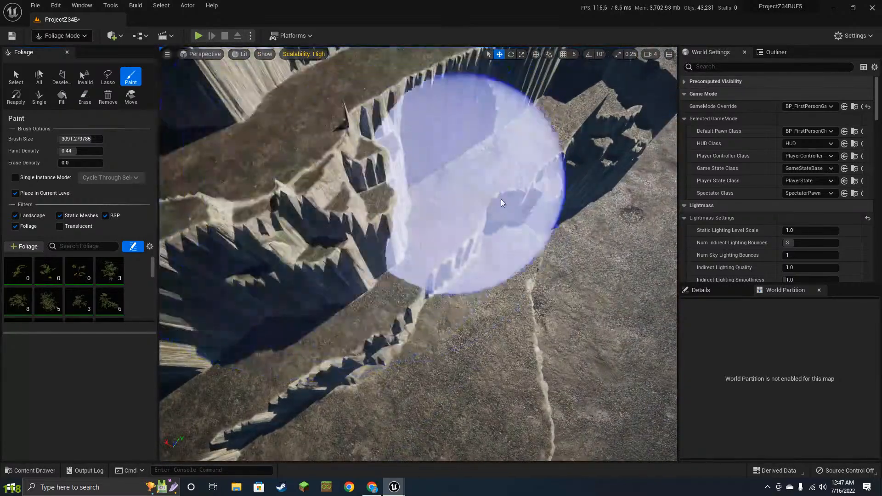
key(shift)
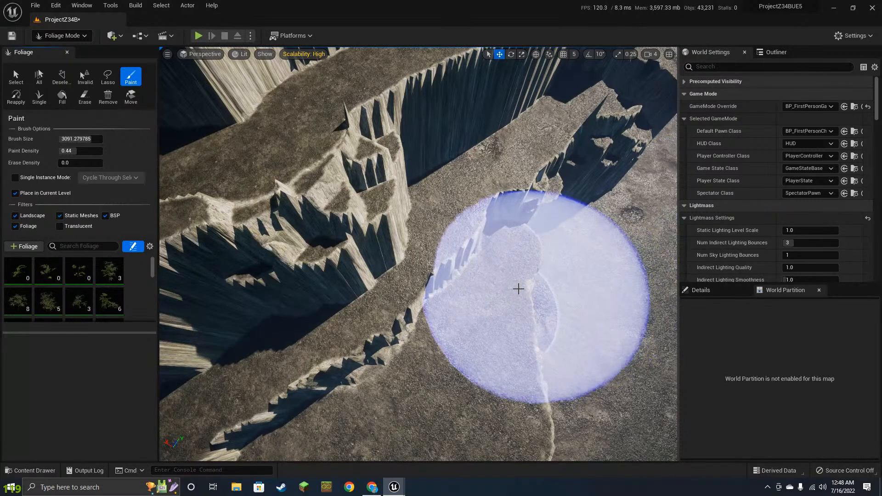
mouse_move(518, 289)
right_down()
mouse_move(498, 274)
mouse_move(482, 221)
mouse_move(474, 237)
mouse_move(455, 216)
right_up()
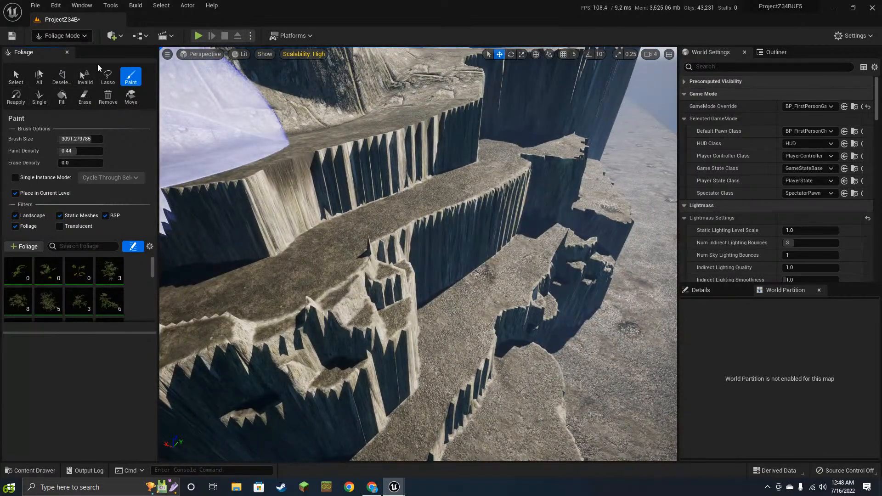
- Return to Landscape Mode and wear down the terraced cliff ledges with the Erosion tool at brush size 2977
click(74, 40)
click(14, 68)
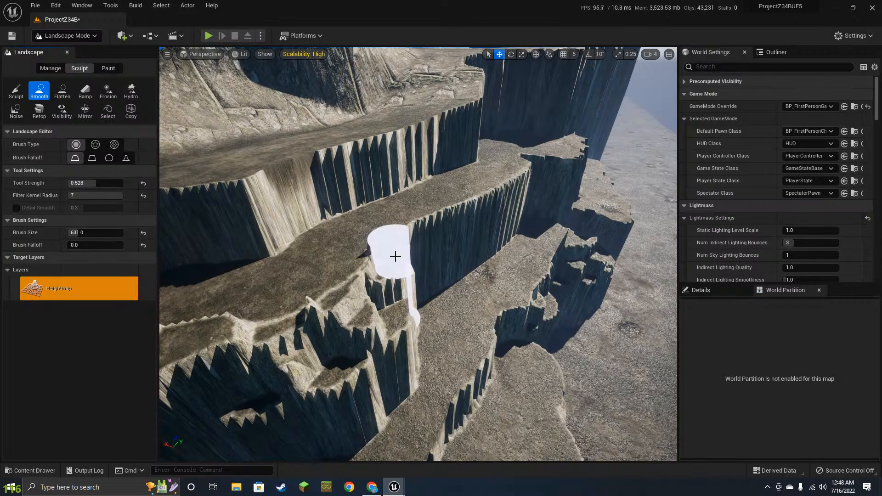
click(108, 99)
right_drag(459, 244, 466, 267)
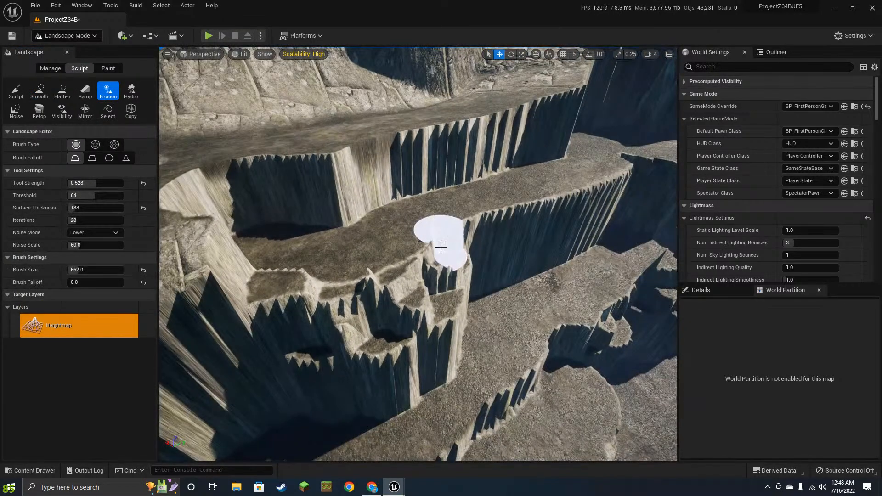
key(bracketright)
key(bracketright)
key(bracketright)
key(bracketright)
key(bracketright)
key(bracketright)
key(bracketright)
key(bracketright)
key(bracketright)
key(bracketright)
key(bracketright)
key(bracketright)
key(bracketright)
key(bracketright)
key(bracketright)
key(bracketright)
key(bracketright)
key(bracketright)
key(bracketright)
key(bracketright)
right_drag(469, 230, 438, 223)
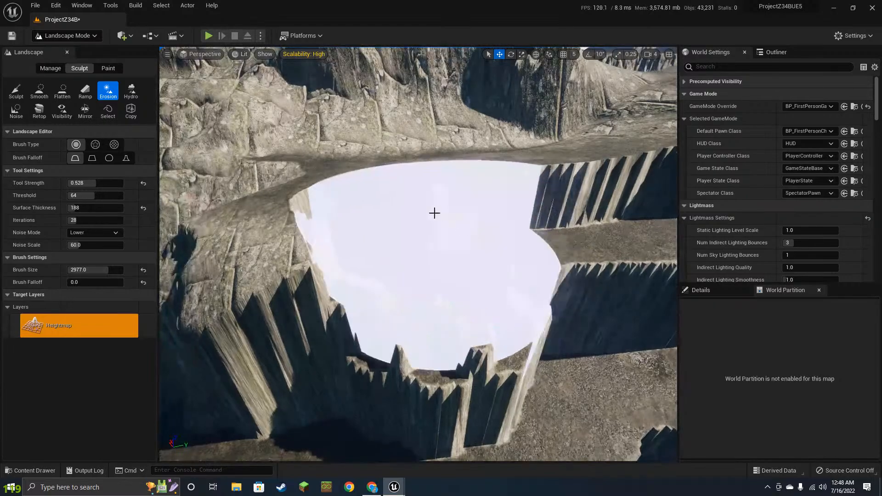
drag(434, 213, 610, 274)
drag(464, 361, 455, 290)
right_drag(455, 290, 561, 290)
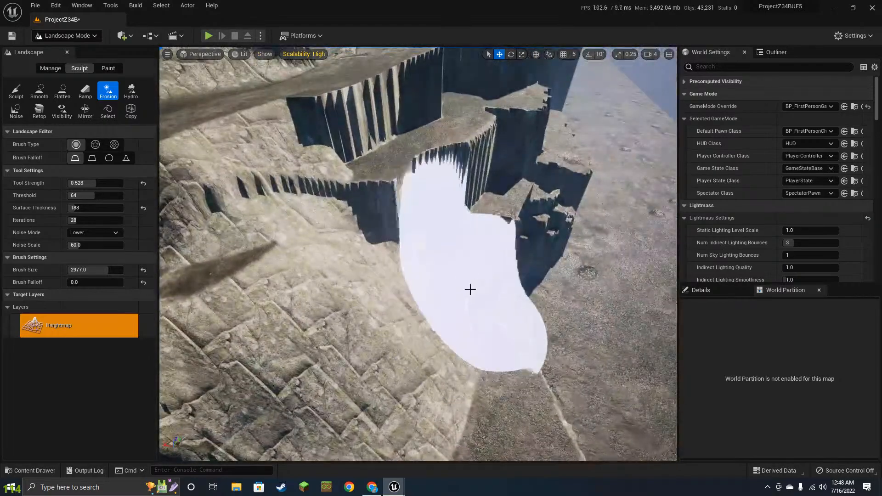
mouse_move(471, 290)
mouse_down()
mouse_move(442, 263)
mouse_move(371, 148)
mouse_move(410, 157)
mouse_move(193, 184)
mouse_up()
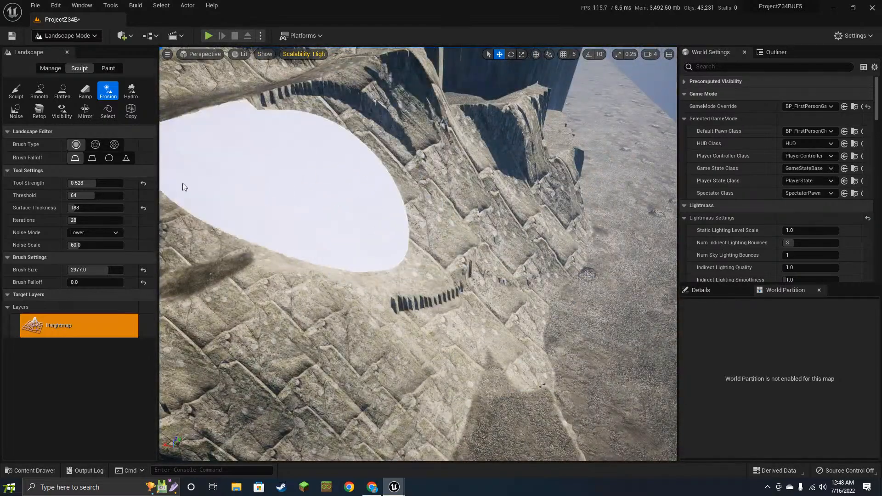
- Reduce the erosion brush size to 1238 and roughen the broad rock slope beneath the former ledges
right_drag(412, 249, 447, 241)
key(bracketleft)
key(bracketleft)
key(bracketleft)
key(bracketleft)
key(bracketleft)
key(bracketleft)
key(bracketleft)
key(bracketleft)
key(bracketleft)
key(bracketleft)
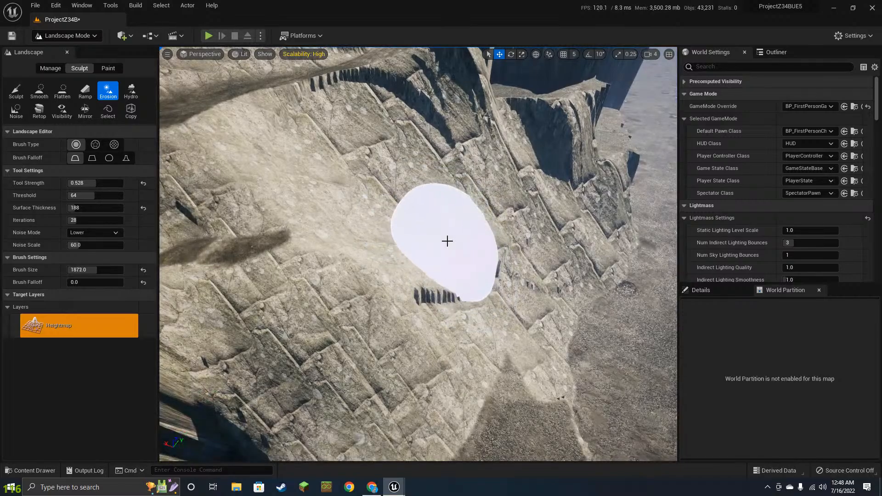
drag(439, 205, 390, 256)
drag(351, 353, 259, 337)
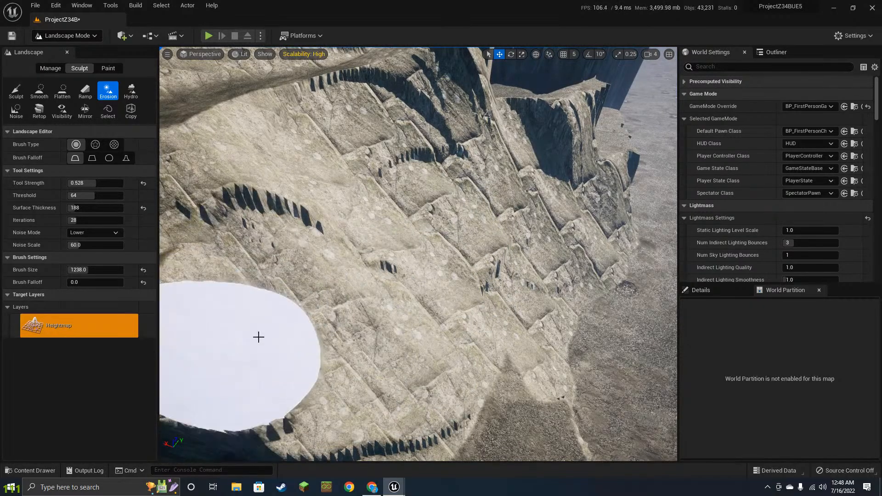
drag(333, 386, 439, 205)
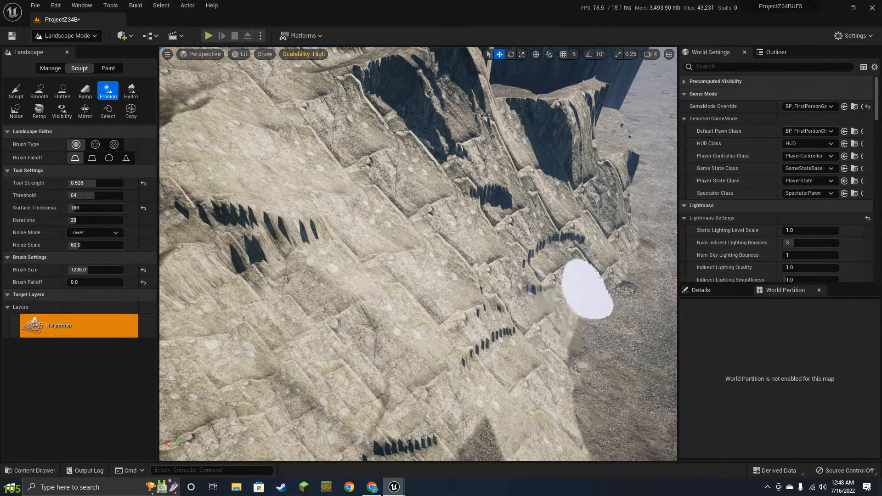
- Erode the outer edge of the slope and the rock around the dark grassy ledges
key(d)
mouse_move(588, 289)
mouse_down()
mouse_move(583, 226)
mouse_move(538, 118)
mouse_move(358, 115)
mouse_move(570, 221)
mouse_up()
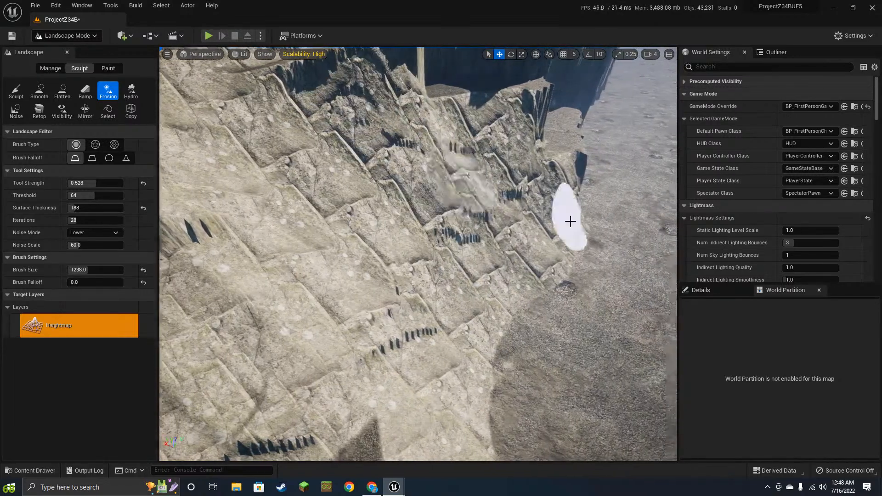
right_drag(570, 222, 347, 446)
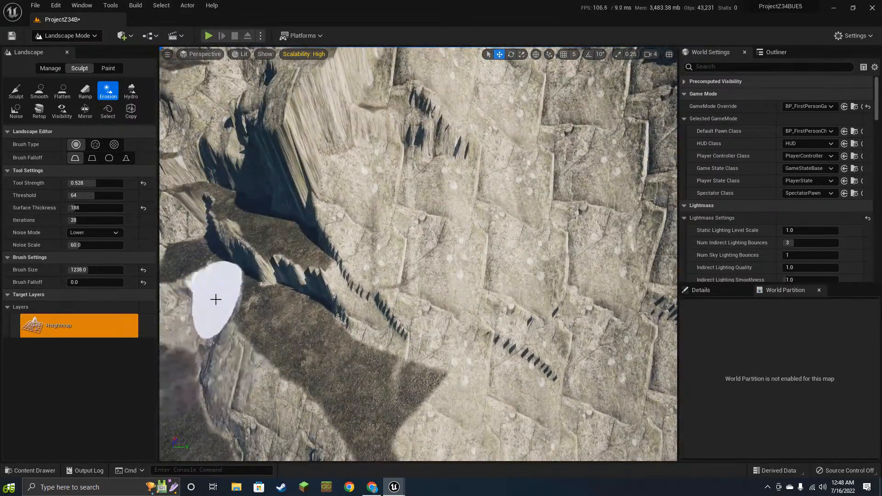
drag(216, 300, 226, 287)
mouse_move(322, 280)
right_down()
mouse_move(309, 216)
mouse_move(333, 262)
mouse_move(356, 276)
mouse_move(361, 207)
mouse_move(379, 241)
right_up()
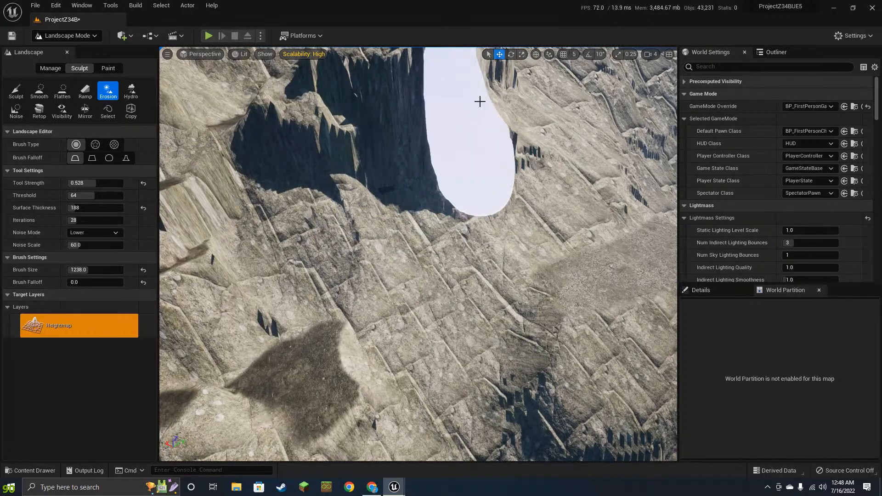
- Erode the shadowed steep cliff face and the rock shoulder beside it at brush size 1238
right_drag(478, 218, 483, 188)
mouse_move(487, 175)
mouse_down()
mouse_move(491, 155)
mouse_move(595, 289)
mouse_move(583, 282)
mouse_up()
key(d)
right_drag(584, 281, 569, 245)
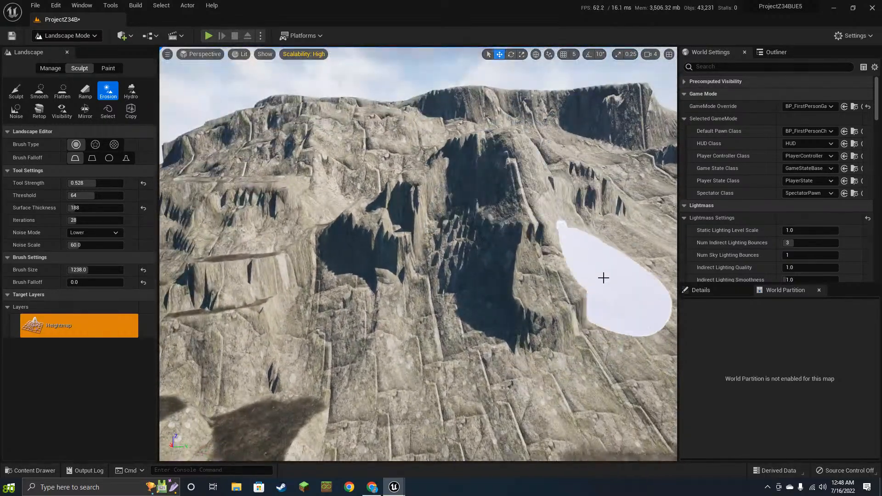
right_drag(533, 269, 465, 230)
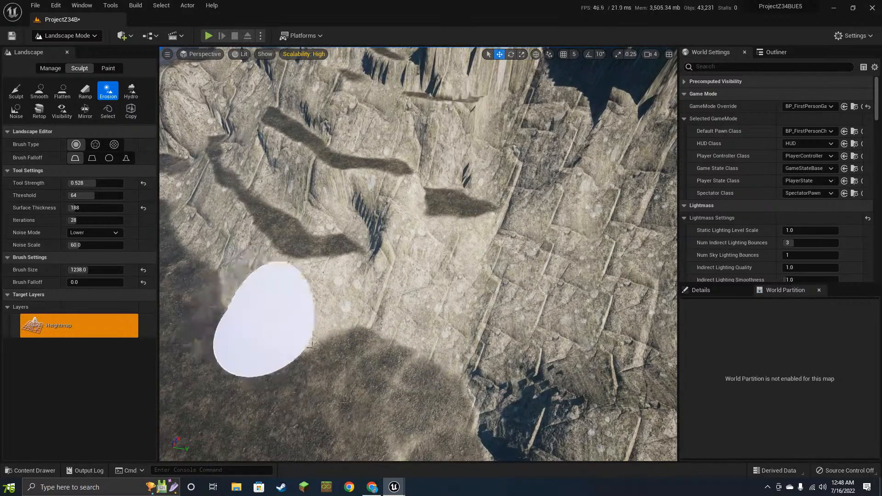
- Erode the foot of the mountain where the rock meets the dark flat ground
mouse_move(312, 245)
mouse_down()
mouse_move(410, 289)
mouse_move(536, 322)
mouse_up()
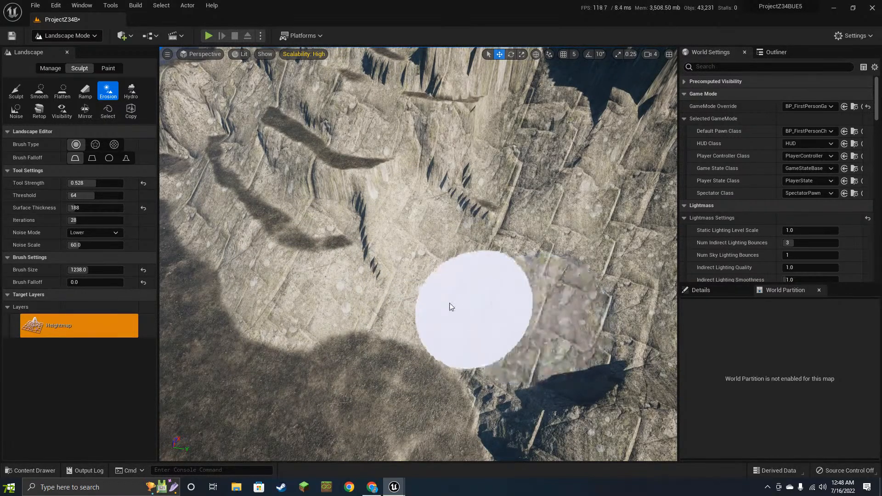
mouse_move(450, 306)
right_down()
mouse_move(442, 274)
mouse_move(427, 264)
mouse_move(436, 257)
right_up()
mouse_move(479, 315)
right_down()
mouse_move(446, 309)
mouse_move(510, 315)
right_up()
mouse_move(636, 280)
right_down()
mouse_move(655, 304)
mouse_move(597, 264)
mouse_move(609, 296)
right_up()
drag(505, 303, 422, 447)
right_drag(524, 317, 413, 317)
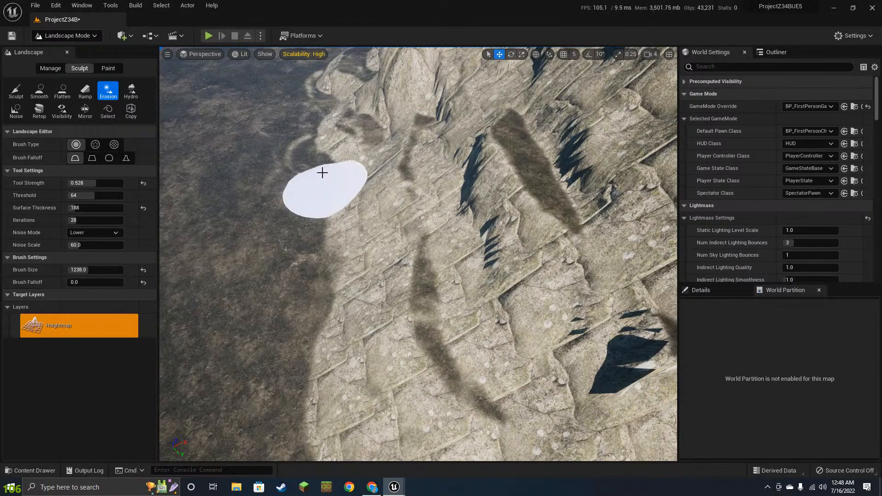
- Apply the Hydro erosion tool at brush size 1238 down the tiled rock slope beside the dark ground
mouse_move(280, 271)
right_down()
mouse_move(413, 271)
mouse_move(450, 207)
mouse_move(455, 216)
right_up()
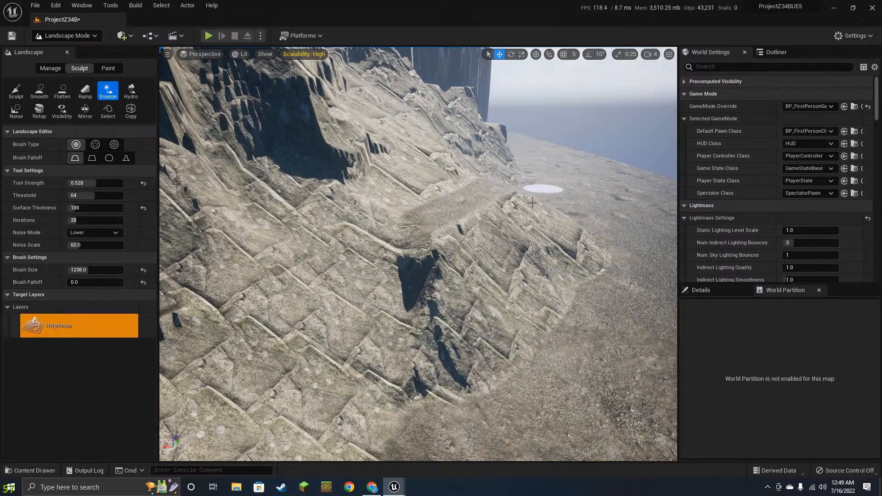
mouse_move(505, 275)
right_down()
mouse_move(391, 271)
mouse_move(397, 258)
right_up()
right_drag(425, 335, 592, 338)
mouse_move(437, 307)
right_down()
mouse_move(377, 333)
mouse_move(294, 317)
right_up()
right_drag(495, 242, 533, 236)
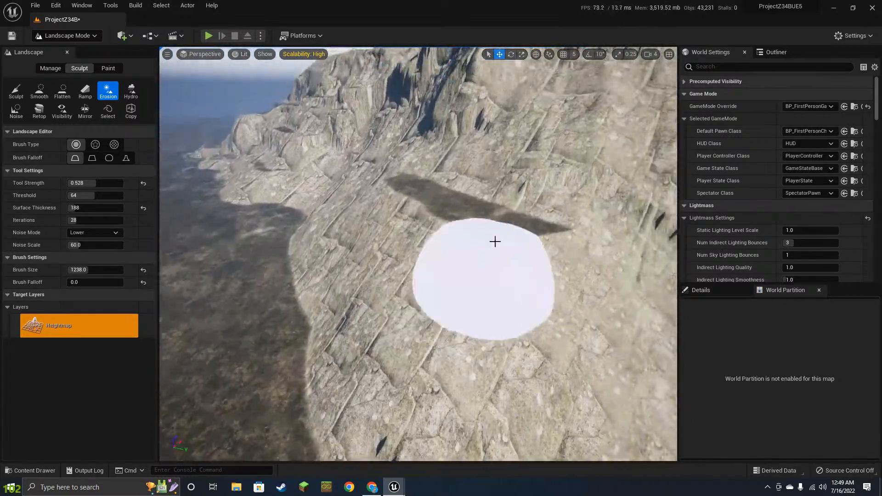
click(131, 92)
mouse_move(459, 239)
mouse_down()
mouse_move(400, 402)
mouse_move(396, 238)
mouse_move(542, 442)
mouse_move(492, 426)
mouse_up()
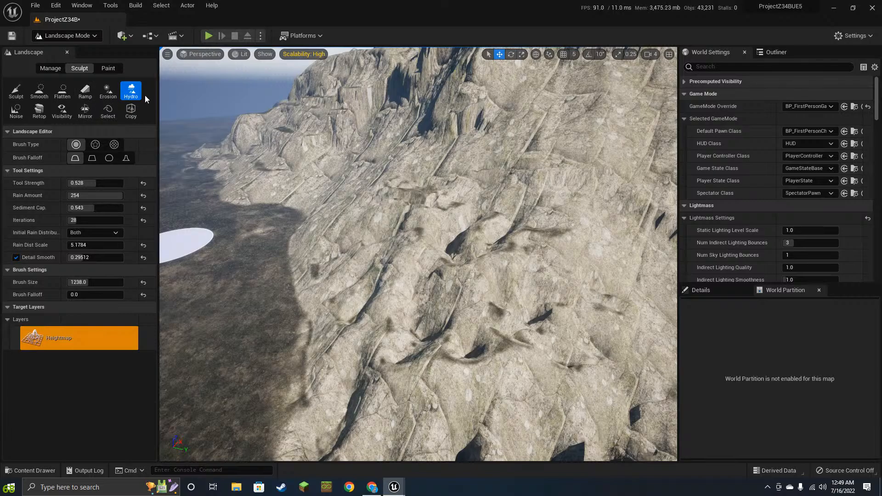
- Switch back to the Erosion tool and roughen the same slope over the water-eroded bumps
click(110, 92)
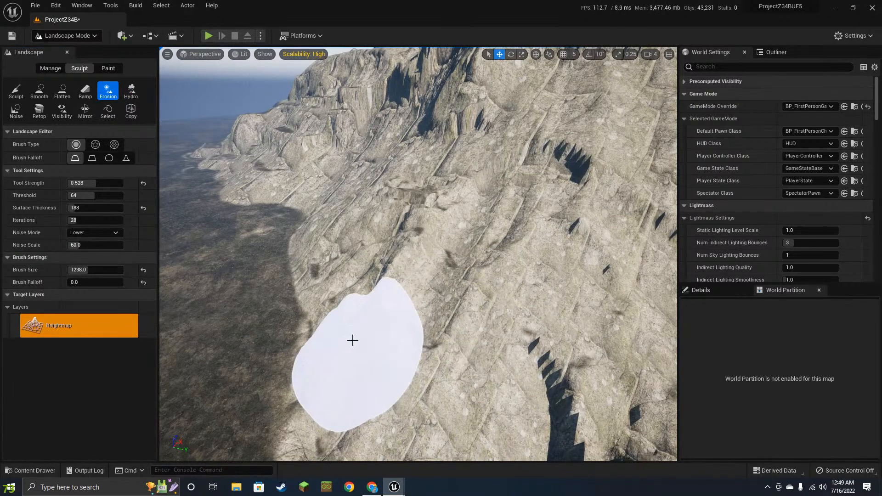
right_drag(510, 406, 483, 424)
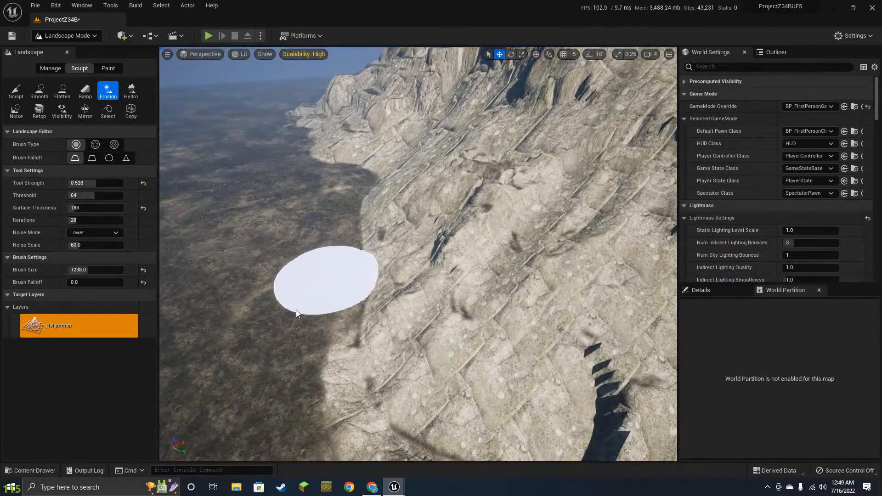
right_drag(297, 314, 413, 301)
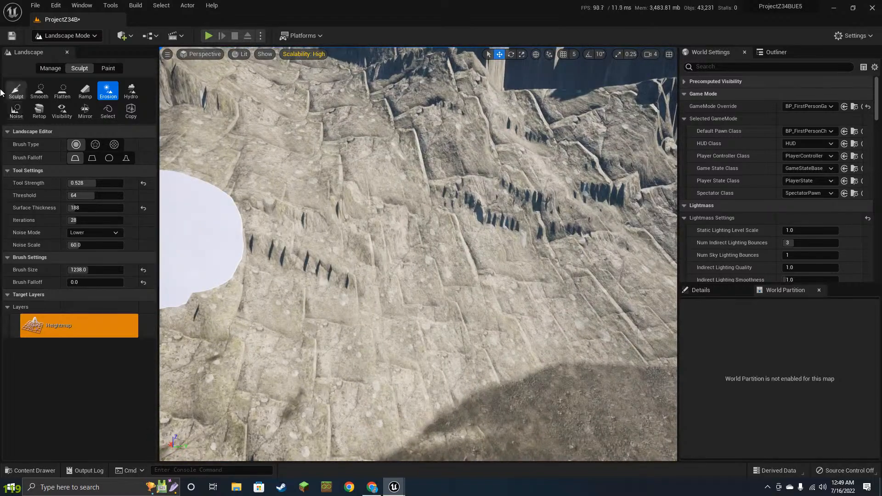
- Raise a rocky ridge up the mountainside and out at its foot with the Sculpt tool at brush size 1238
click(16, 90)
mouse_move(490, 329)
mouse_down()
mouse_move(494, 359)
mouse_move(445, 259)
mouse_move(451, 134)
mouse_up()
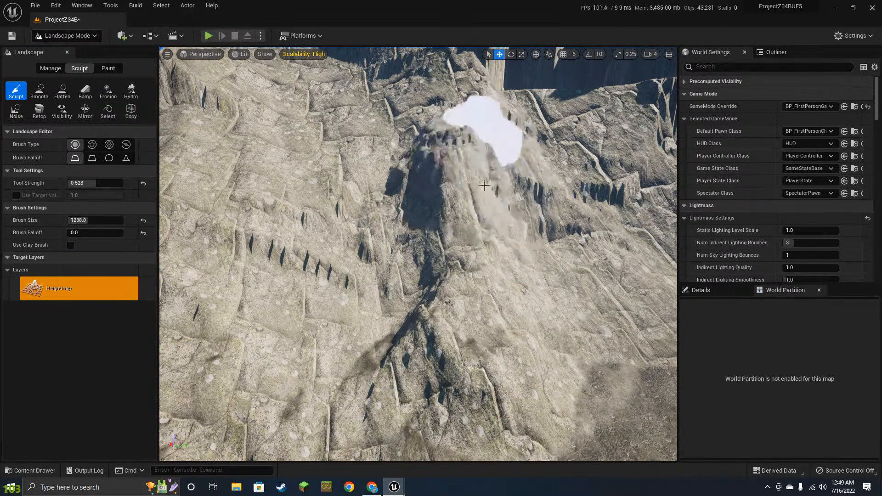
drag(484, 185, 489, 276)
right_drag(469, 275, 565, 269)
mouse_move(539, 258)
mouse_down()
mouse_move(514, 236)
mouse_move(622, 193)
mouse_move(439, 362)
mouse_move(311, 219)
mouse_move(503, 324)
mouse_up()
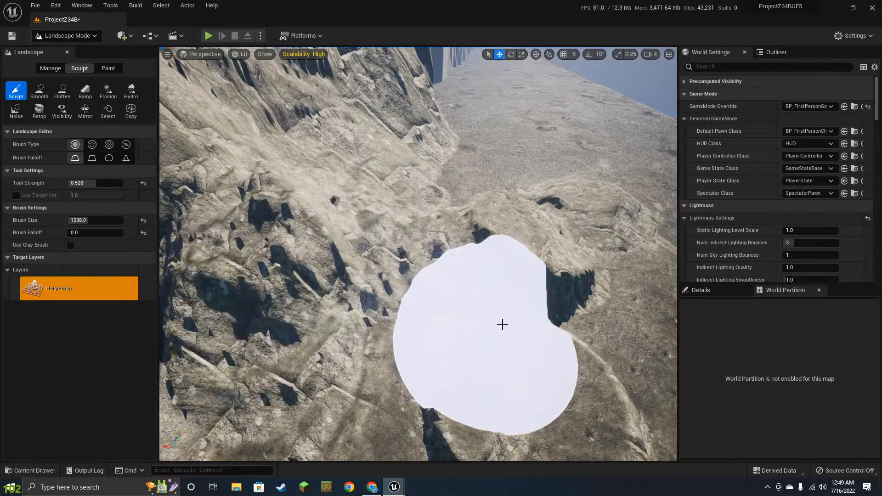
- Build up more sculpted rock mounds along the mountain's base beneath the flat cliff ledges
mouse_move(503, 324)
right_down()
mouse_move(423, 294)
mouse_move(402, 269)
right_up()
mouse_move(402, 269)
mouse_down()
mouse_move(352, 179)
mouse_move(308, 305)
mouse_move(621, 285)
mouse_up()
mouse_move(474, 318)
right_down()
mouse_move(529, 158)
mouse_move(588, 315)
right_up()
mouse_move(589, 315)
mouse_down()
mouse_move(634, 307)
mouse_move(538, 261)
mouse_up()
mouse_move(537, 261)
right_down()
mouse_move(517, 306)
mouse_move(502, 293)
mouse_move(504, 270)
right_up()
mouse_move(504, 270)
mouse_down()
mouse_move(544, 330)
mouse_move(534, 247)
mouse_move(444, 281)
mouse_up()
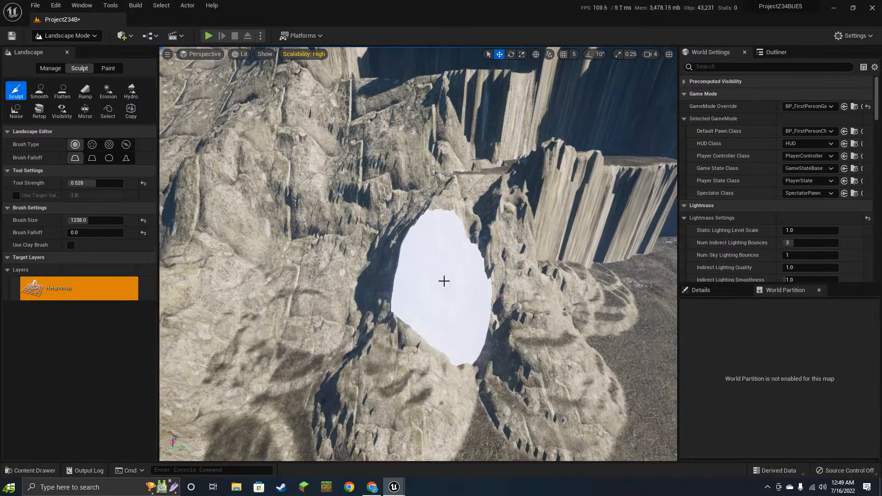
- Break up the stepped ledges and tall vertical cliff with the Erosion tool at brush size 1238
right_drag(444, 282, 453, 160)
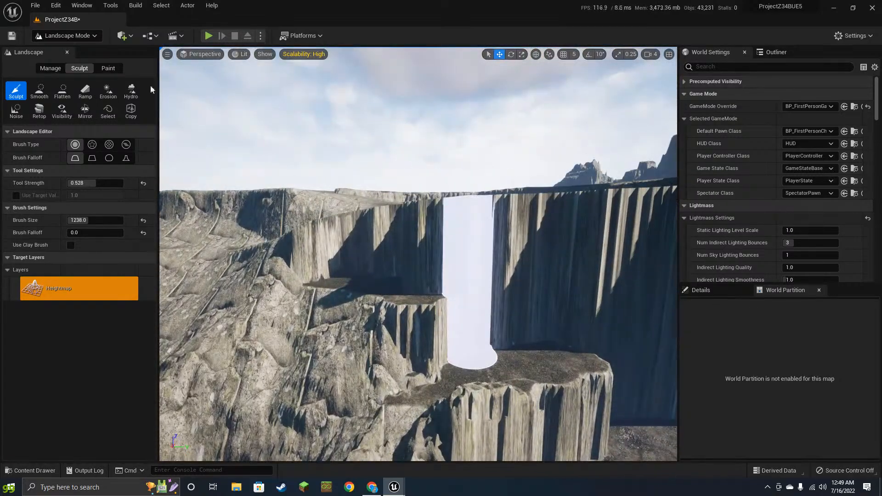
click(107, 92)
drag(482, 238, 382, 210)
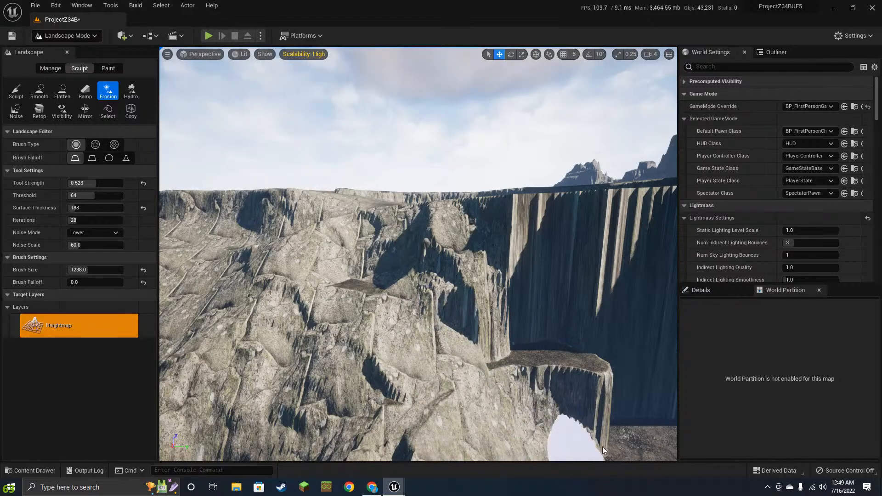
mouse_move(602, 448)
mouse_down()
mouse_move(571, 354)
mouse_move(466, 235)
mouse_up()
drag(549, 272, 418, 243)
- Erode the cliff base beside the flat ground and the shadowed hollow in the cliff face
right_drag(403, 299, 501, 363)
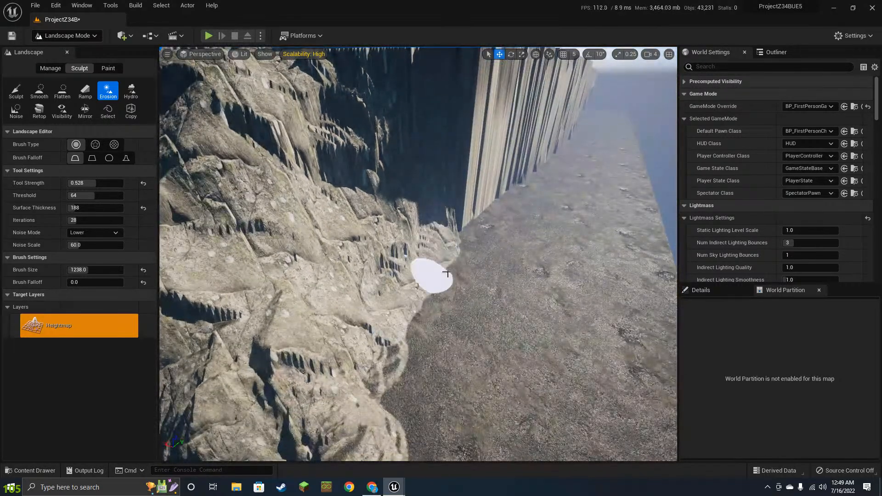
mouse_move(447, 273)
mouse_down()
mouse_move(491, 113)
mouse_move(426, 68)
mouse_up()
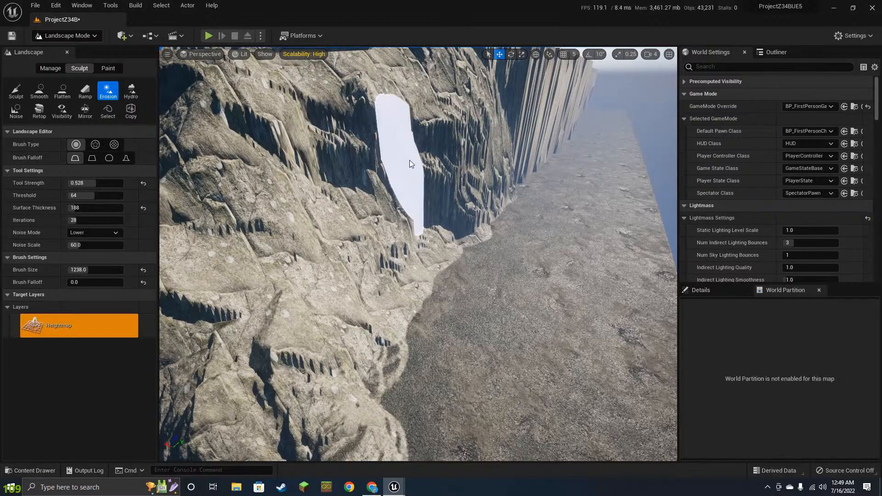
mouse_move(410, 164)
right_down()
mouse_move(349, 111)
mouse_move(335, 120)
right_up()
mouse_move(455, 260)
right_down()
mouse_move(519, 206)
mouse_move(491, 199)
mouse_move(504, 281)
right_up()
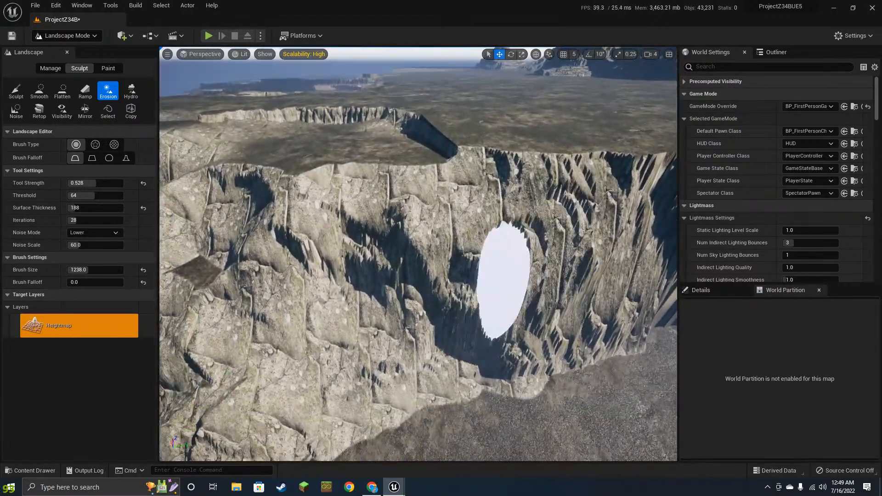
mouse_move(504, 280)
mouse_down()
mouse_move(560, 303)
mouse_move(443, 197)
mouse_move(355, 247)
mouse_move(450, 320)
mouse_up()
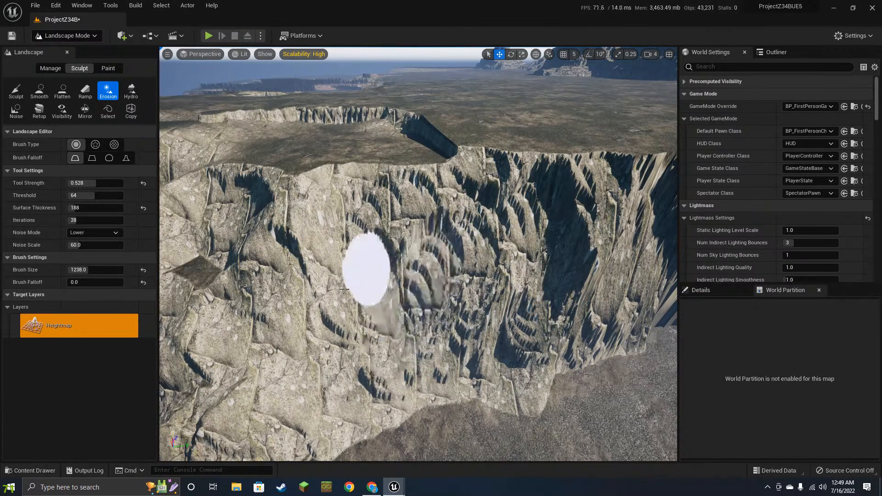
- Erode the cliff's upper rim, the sunken edge on the plateau behind it and the rock face below
key(w)
key(d)
mouse_move(272, 213)
mouse_down()
mouse_move(484, 280)
mouse_move(483, 212)
mouse_move(424, 137)
mouse_up()
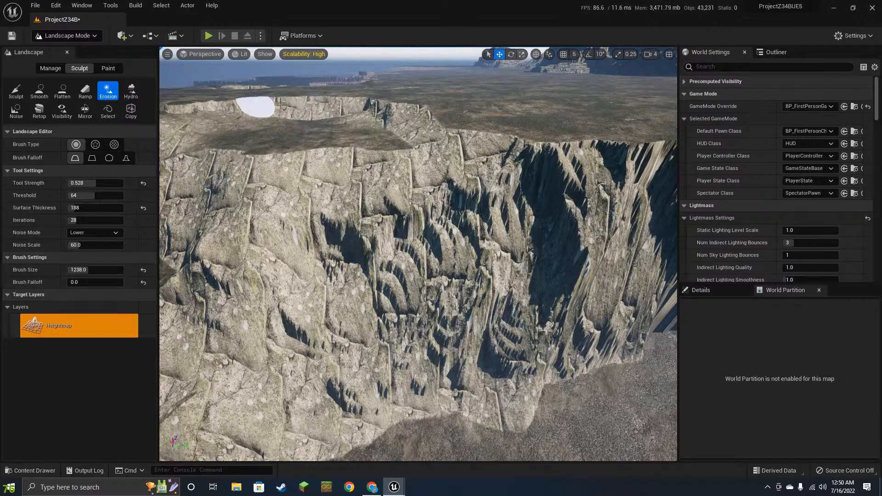
key(w)
key(d)
mouse_move(432, 148)
mouse_down()
mouse_move(503, 186)
mouse_move(575, 297)
mouse_move(588, 356)
mouse_up()
mouse_move(522, 432)
mouse_down()
mouse_move(518, 291)
mouse_move(542, 174)
mouse_move(374, 226)
mouse_move(540, 299)
mouse_move(545, 268)
mouse_move(575, 268)
mouse_up()
- Continue the erosion along the plateau's edge, roughening the straight vertical cliff walls down to the flat ground
key(w)
right_drag(575, 269, 551, 191)
key(w)
key(w)
mouse_move(423, 205)
right_down()
mouse_move(519, 180)
mouse_move(478, 375)
mouse_move(582, 313)
mouse_move(528, 338)
right_up()
key(s)
key(e)
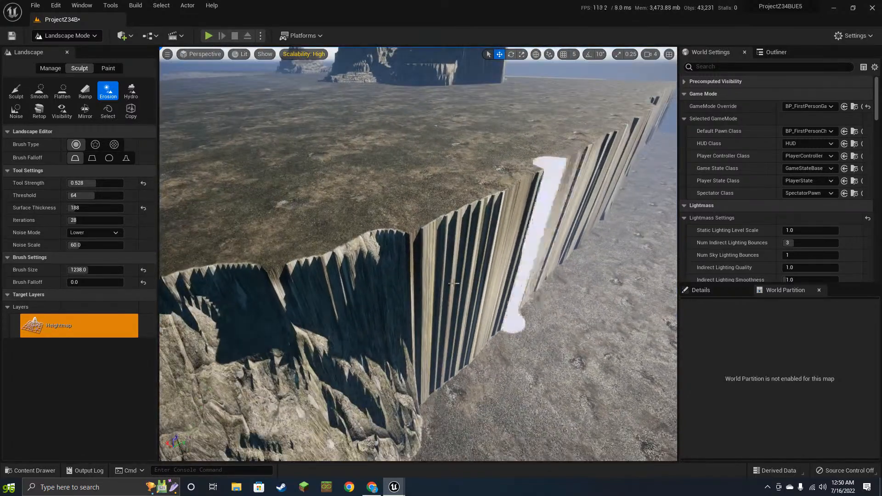
mouse_move(294, 317)
mouse_down()
mouse_move(257, 278)
mouse_move(466, 290)
mouse_move(458, 277)
mouse_up()
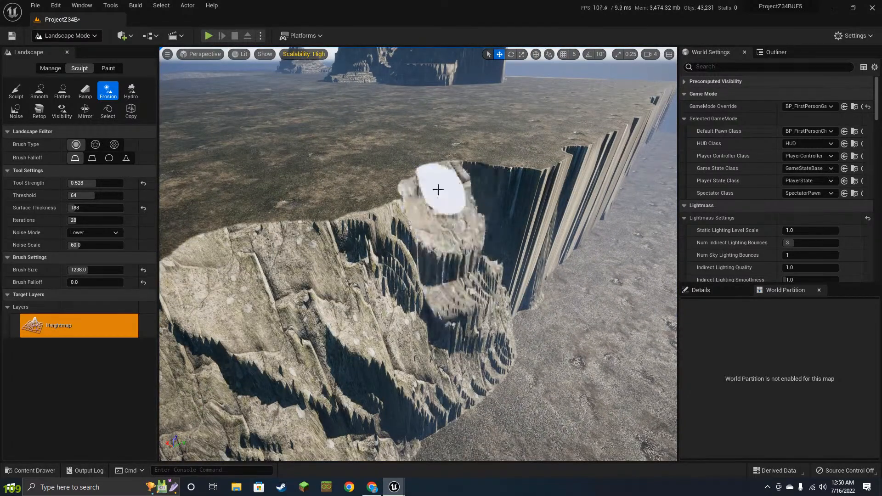
drag(438, 189, 497, 174)
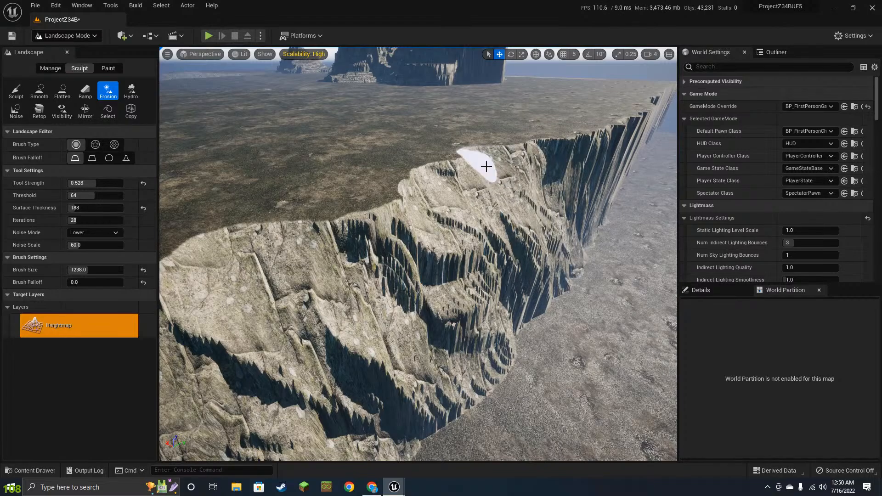
mouse_move(354, 219)
mouse_down()
mouse_move(299, 287)
mouse_move(514, 312)
mouse_up()
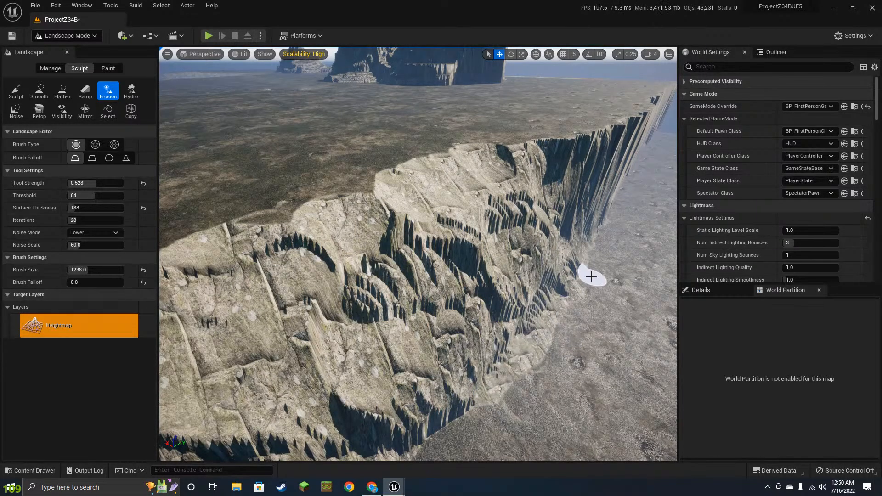
- Smooth the jagged vertical cliff wall along the plateau's far edge with the Smooth tool at brush size 1238
right_drag(591, 278, 593, 284)
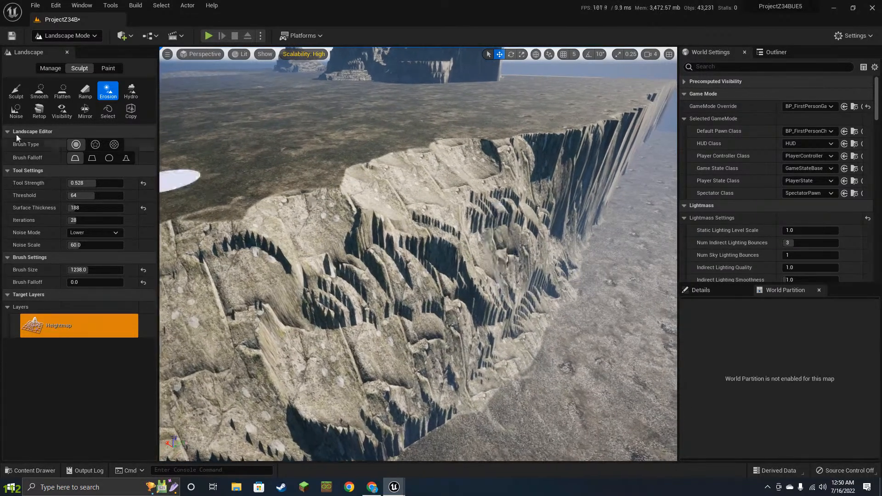
click(36, 92)
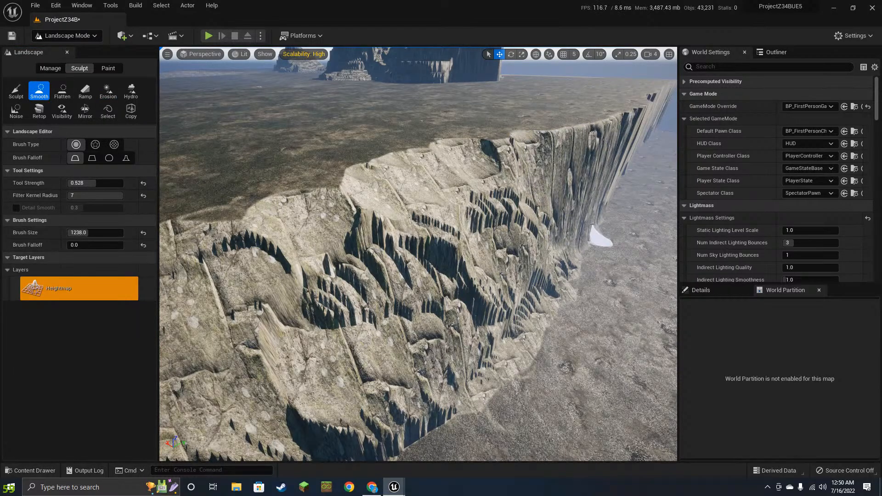
key(d)
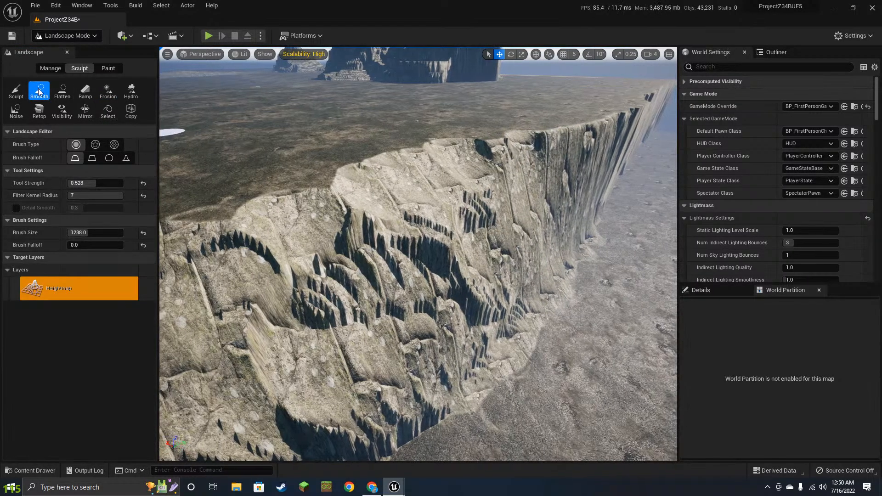
- Extend the plateau outward over the lower ground as a curved flat-topped wall with a widened outer end, using the Flatten tool
click(69, 97)
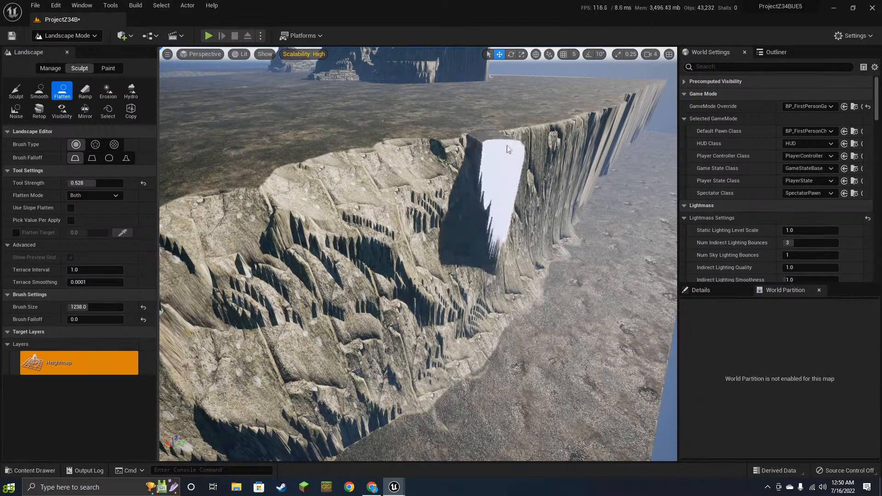
drag(508, 148, 715, 218)
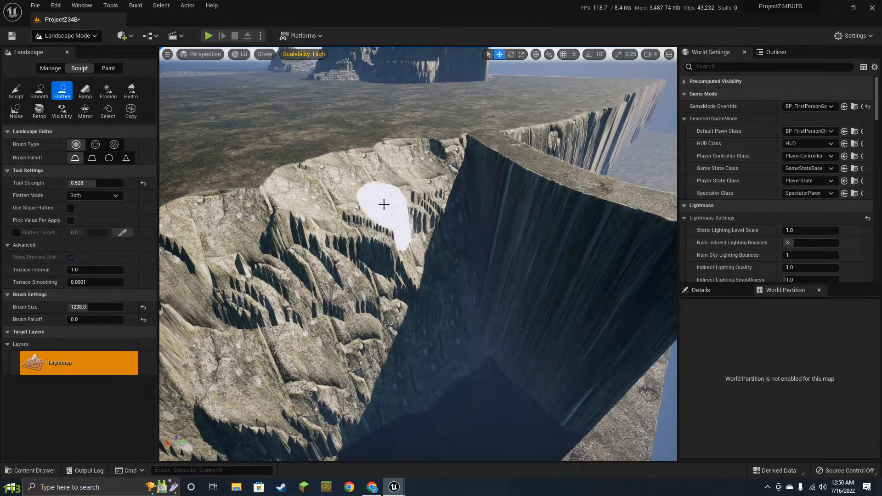
mouse_move(384, 205)
right_down()
mouse_move(442, 218)
mouse_move(460, 211)
right_up()
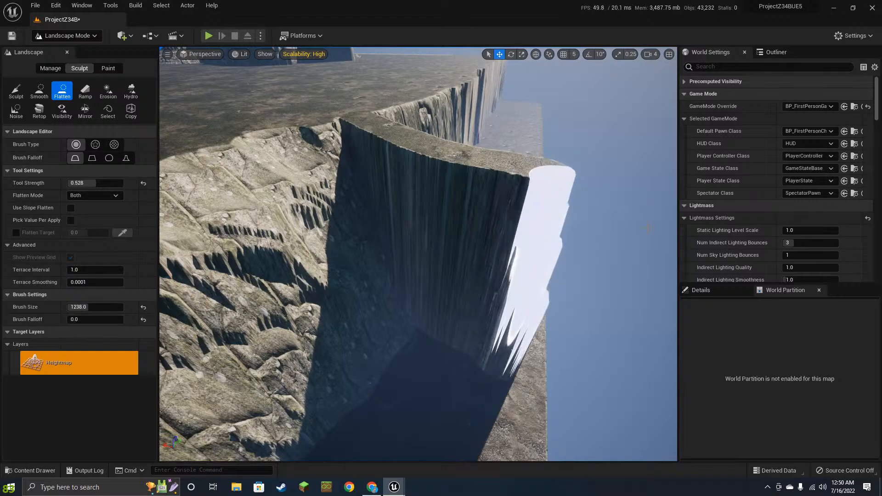
mouse_move(536, 189)
mouse_down()
mouse_move(616, 233)
mouse_move(620, 216)
mouse_up()
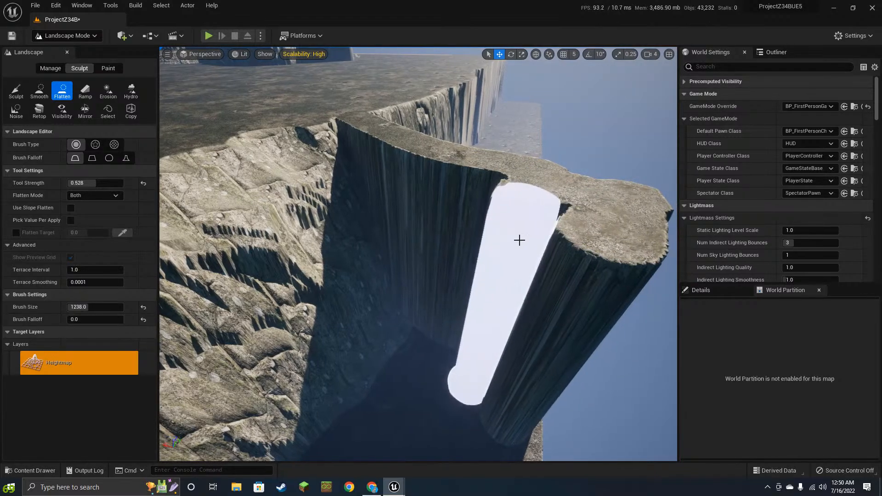
right_drag(514, 312, 588, 335)
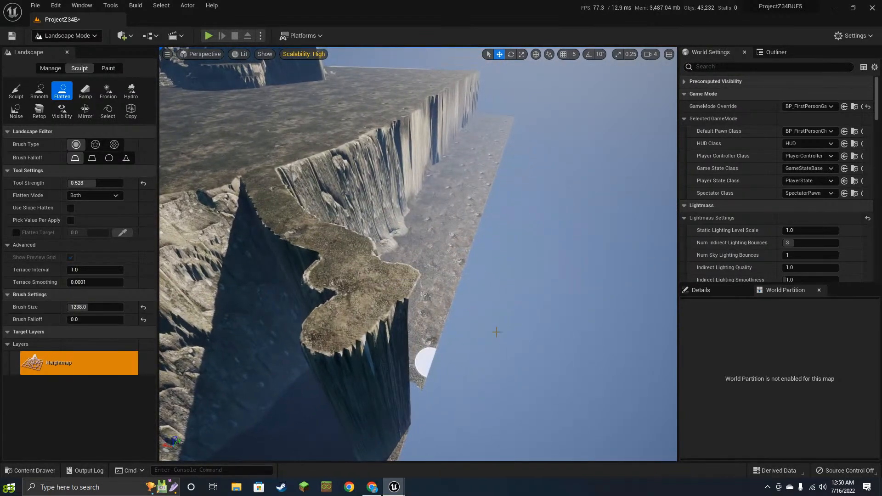
right_drag(496, 331, 414, 276)
mouse_move(510, 297)
right_down()
mouse_move(414, 257)
mouse_move(519, 228)
mouse_move(510, 257)
right_up()
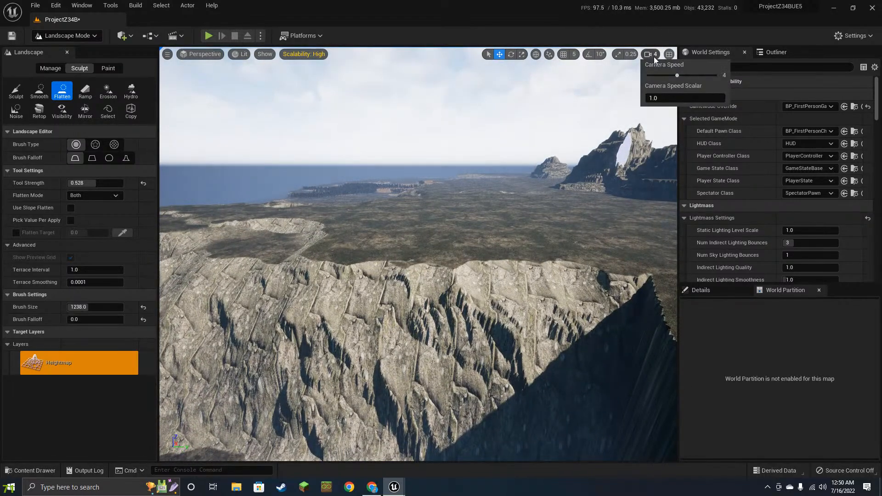
- Set the camera speed to 6 and erode the pits and stepped ledges in the gully between the rock walls
right_drag(575, 193, 478, 138)
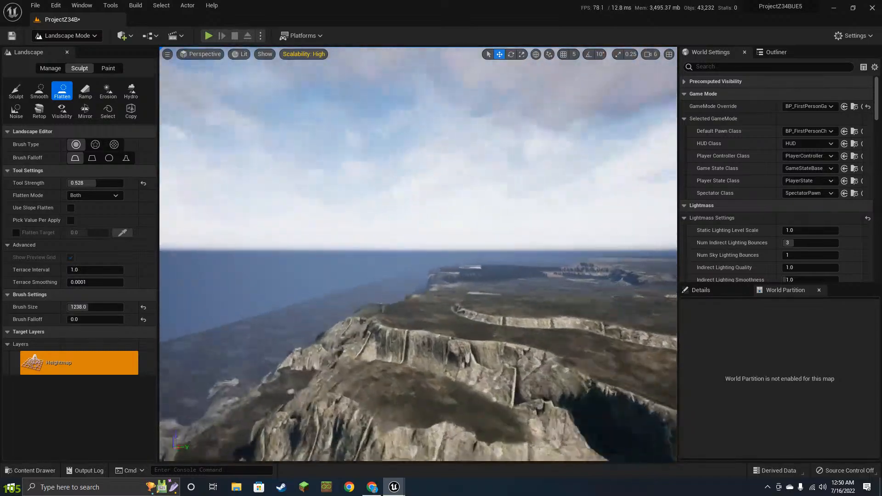
right_drag(418, 254, 480, 263)
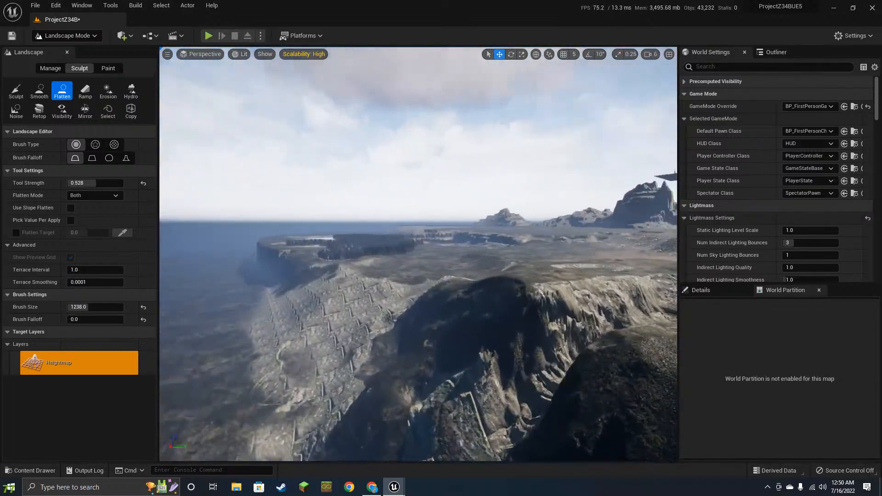
mouse_move(418, 254)
right_down()
mouse_move(501, 276)
mouse_move(512, 336)
mouse_move(510, 216)
mouse_move(446, 271)
mouse_move(464, 326)
mouse_move(487, 333)
mouse_move(494, 324)
mouse_move(421, 257)
right_up()
right_drag(580, 158, 605, 158)
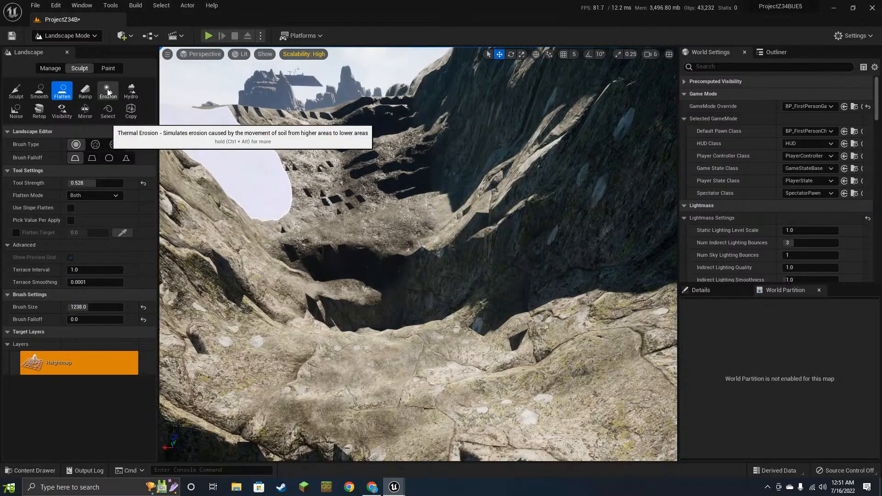
click(108, 92)
mouse_move(352, 252)
mouse_down()
mouse_move(484, 261)
mouse_move(334, 106)
mouse_up()
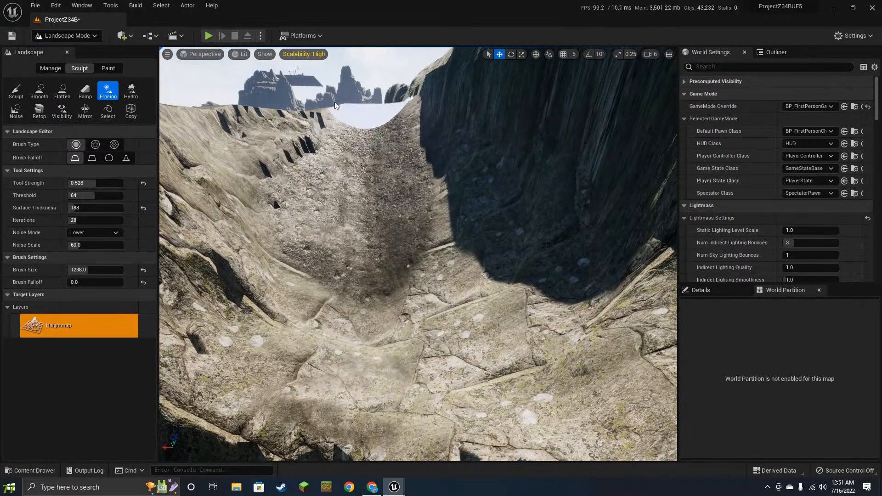
drag(353, 163, 384, 303)
- Erode the stepped cliff faces beyond the gully and the ridge slope beside them
mouse_move(468, 237)
right_down()
mouse_move(430, 234)
mouse_move(452, 209)
right_up()
right_drag(377, 268, 388, 240)
right_drag(372, 160, 248, 144)
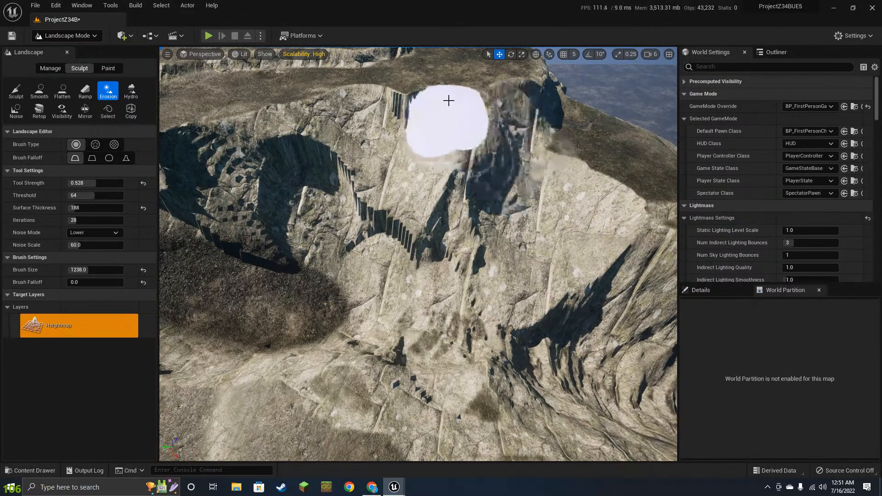
mouse_move(636, 217)
right_down()
mouse_move(575, 324)
mouse_move(459, 365)
mouse_move(372, 225)
mouse_move(562, 289)
right_up()
drag(461, 232, 485, 359)
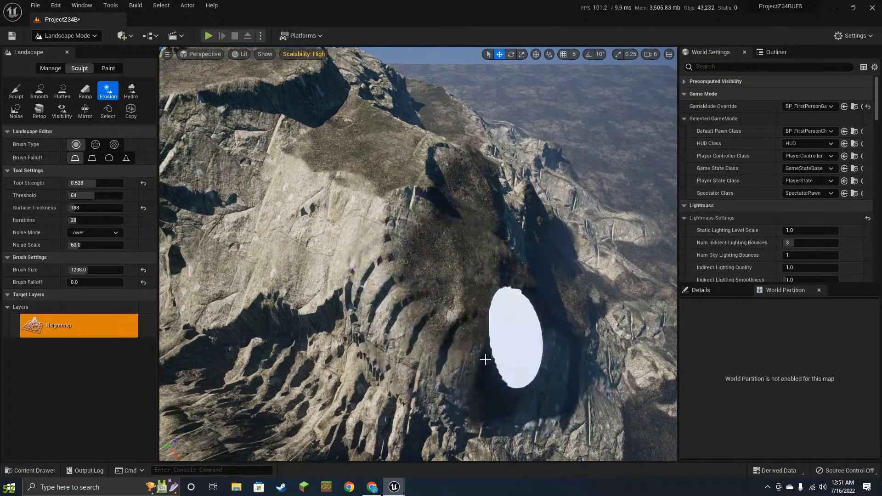
drag(406, 313, 371, 422)
drag(440, 334, 420, 175)
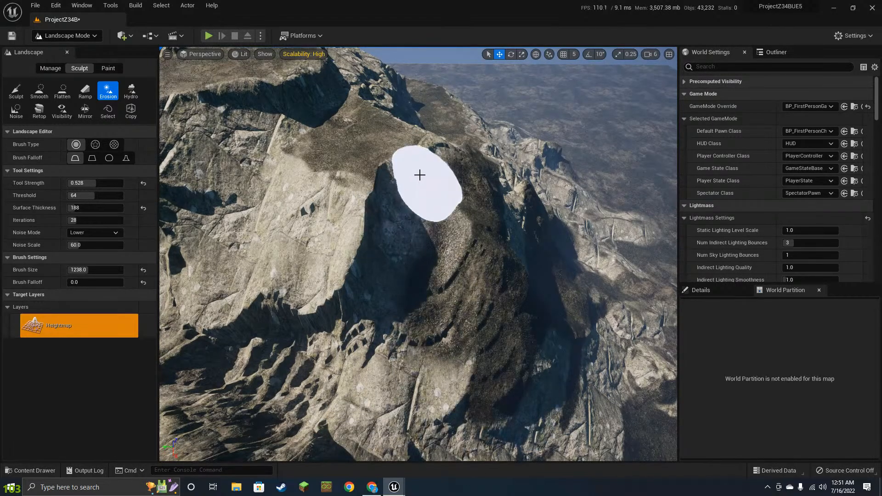
- Continue the erosion on the shadowed side of the ridge and the dark hollow beside the tiled rock slope
mouse_move(450, 330)
right_down()
mouse_move(427, 340)
mouse_move(413, 276)
mouse_move(432, 349)
mouse_move(423, 279)
right_up()
key(w)
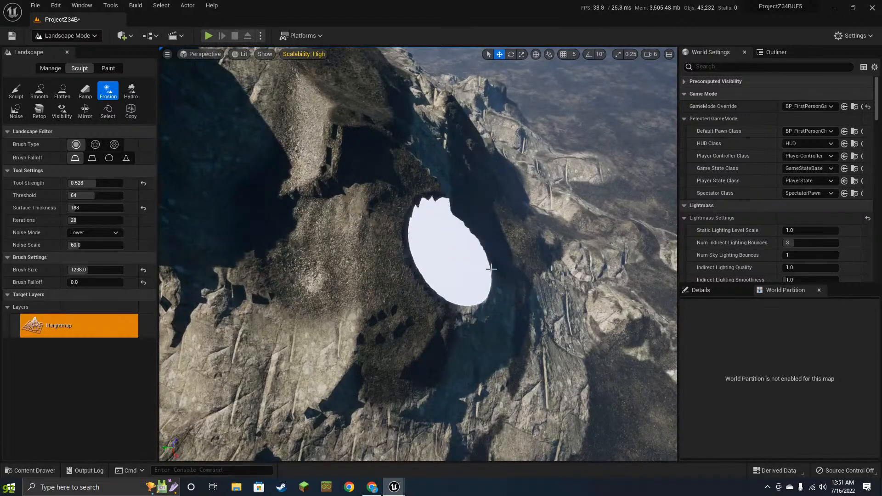
key(w)
mouse_move(572, 338)
right_down()
mouse_move(528, 281)
mouse_move(496, 271)
mouse_move(493, 305)
mouse_move(437, 317)
mouse_move(473, 230)
right_up()
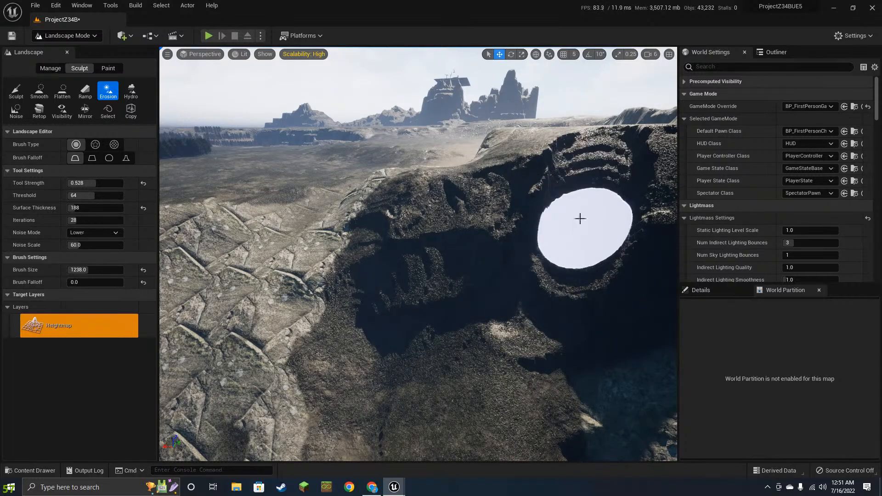
drag(580, 219, 546, 297)
mouse_move(545, 297)
right_down()
mouse_move(368, 235)
mouse_move(432, 245)
mouse_move(547, 291)
right_up()
key(w)
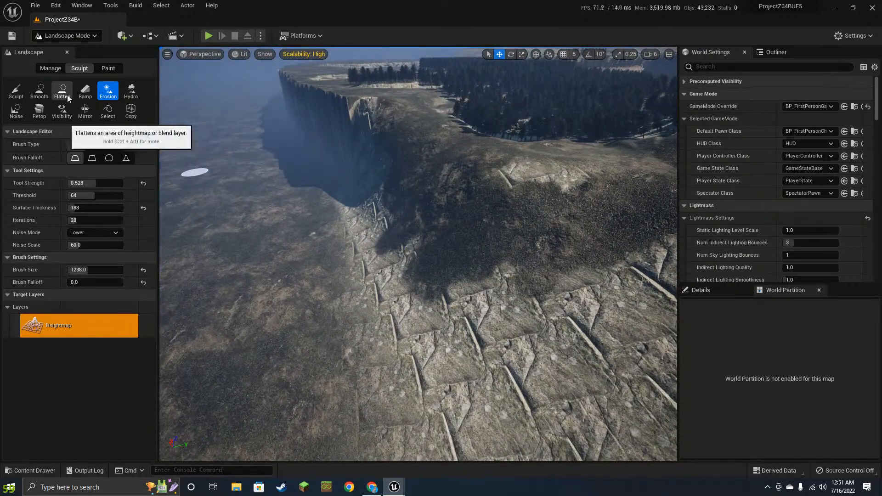
- Flatten a tall wall out from the hillside across the low ground and widen its outer end
click(62, 92)
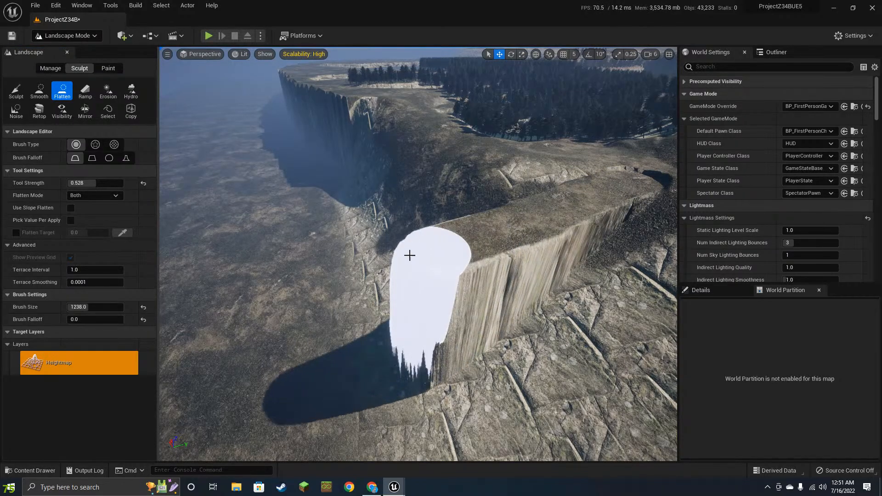
drag(218, 284, 183, 291)
mouse_move(528, 259)
right_down()
mouse_move(436, 230)
mouse_move(404, 235)
right_up()
key(w)
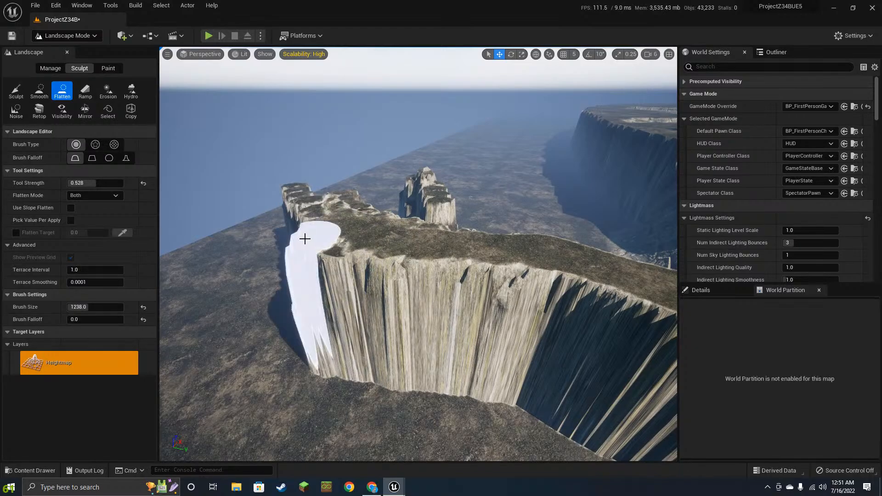
drag(305, 239, 206, 226)
mouse_move(490, 240)
right_down()
mouse_move(465, 242)
mouse_move(555, 283)
right_up()
mouse_move(619, 302)
right_down()
mouse_move(506, 317)
mouse_move(404, 294)
mouse_move(304, 296)
mouse_move(528, 285)
mouse_move(492, 317)
mouse_move(472, 252)
right_up()
- Erode the upper part of the tiled rock slope beside the new wall
scroll(478, 262, up, 5)
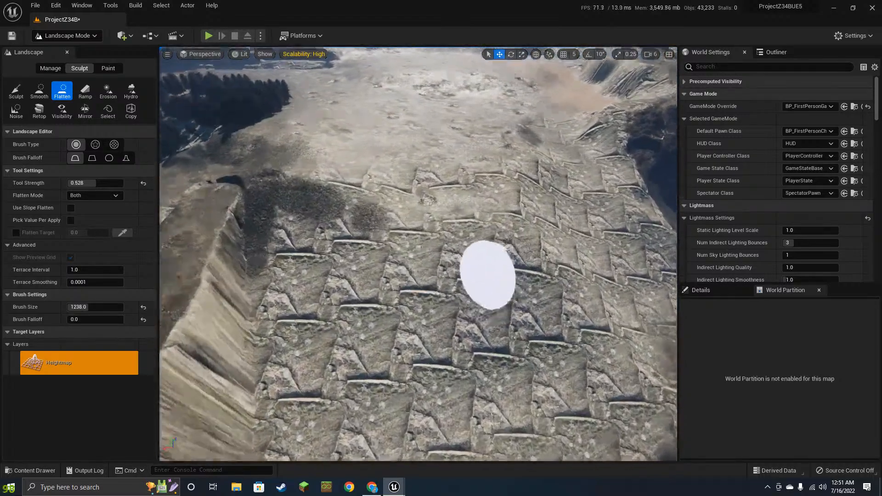
click(108, 91)
mouse_move(264, 225)
mouse_down()
mouse_move(309, 264)
mouse_move(374, 175)
mouse_move(443, 195)
mouse_move(380, 326)
mouse_up()
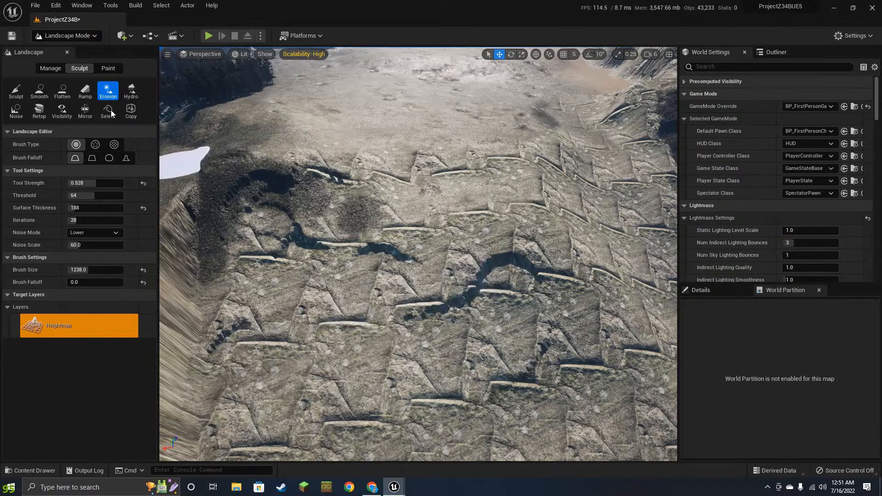
- Cut wide stepped terraces across the tiled slope between the wall and the dark hillside with the Flatten tool
click(63, 92)
mouse_move(246, 349)
mouse_down()
mouse_move(250, 325)
mouse_move(414, 316)
mouse_move(591, 242)
mouse_move(657, 191)
mouse_up()
right_drag(466, 271, 607, 258)
mouse_move(497, 207)
right_down()
mouse_move(487, 230)
mouse_move(427, 221)
mouse_move(388, 201)
right_up()
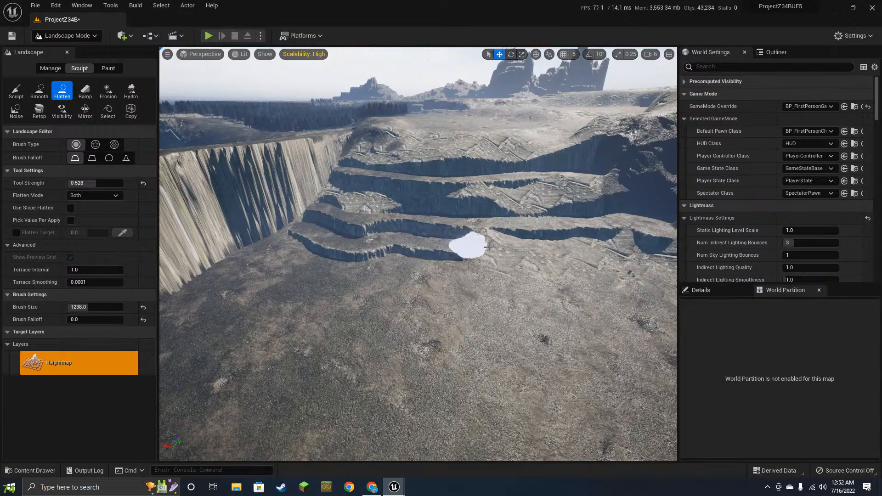
right_drag(604, 270, 518, 299)
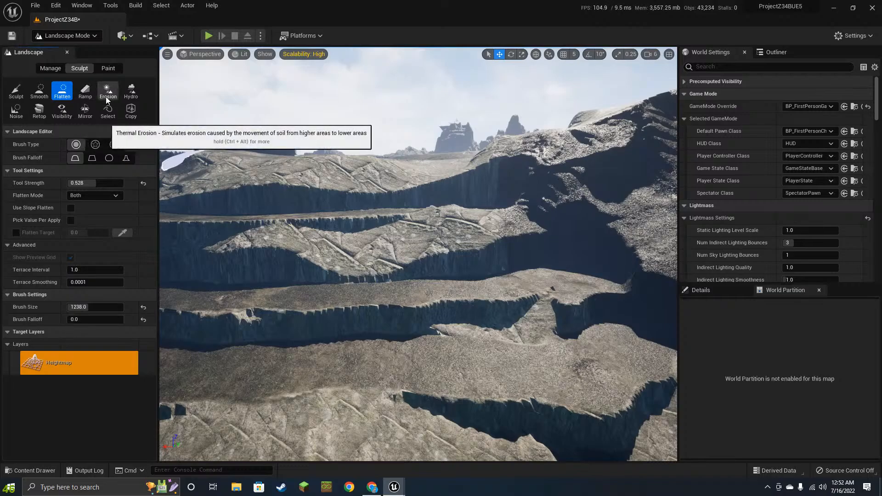
- Erode the terrace ends next to the dark hillside and the lowest terrace edge down to the ground
click(107, 92)
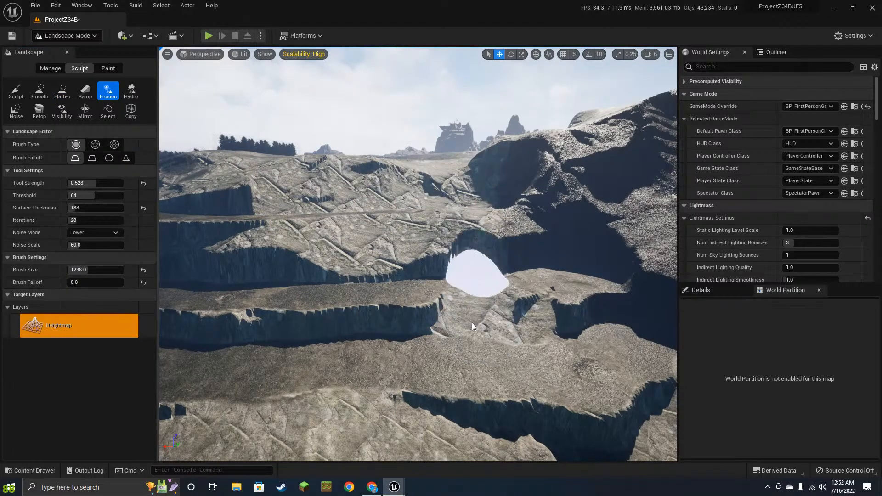
mouse_move(473, 323)
mouse_down()
mouse_move(411, 364)
mouse_move(540, 359)
mouse_move(583, 337)
mouse_move(492, 340)
mouse_up()
right_drag(496, 342, 579, 379)
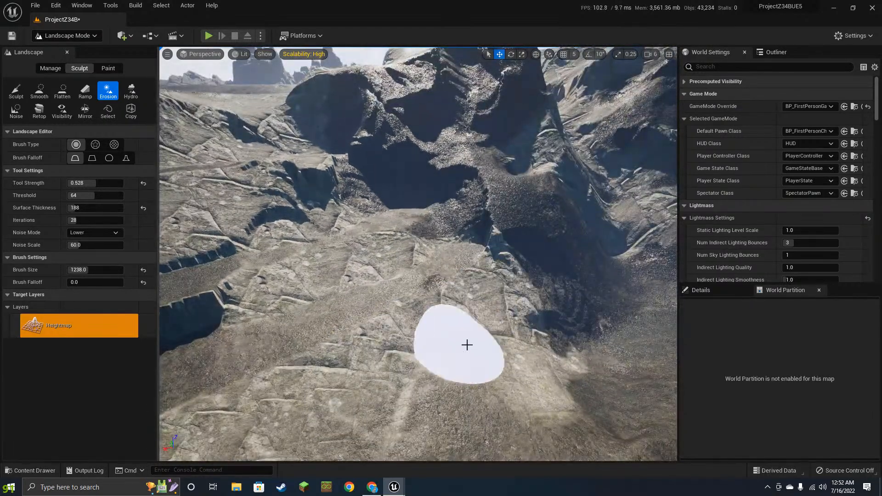
mouse_move(467, 345)
mouse_down()
mouse_move(628, 359)
mouse_move(463, 200)
mouse_move(448, 240)
mouse_move(530, 171)
mouse_move(545, 251)
mouse_move(619, 319)
mouse_up()
mouse_move(593, 315)
right_down()
mouse_move(496, 331)
mouse_move(368, 326)
mouse_move(441, 340)
right_up()
mouse_move(374, 239)
mouse_down()
mouse_move(414, 252)
mouse_move(212, 251)
mouse_move(255, 273)
mouse_up()
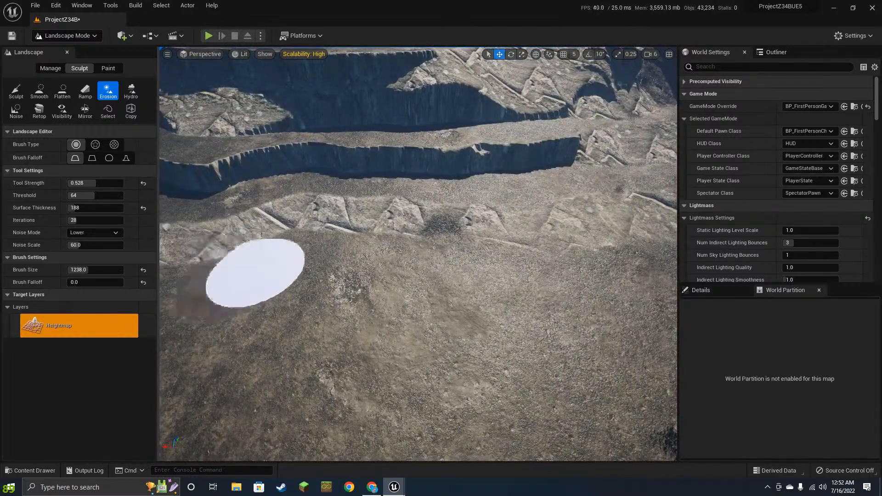
- Raise uneven rocky mounds over the terraces and their edges with the Sculpt tool at brush size 1238
click(16, 91)
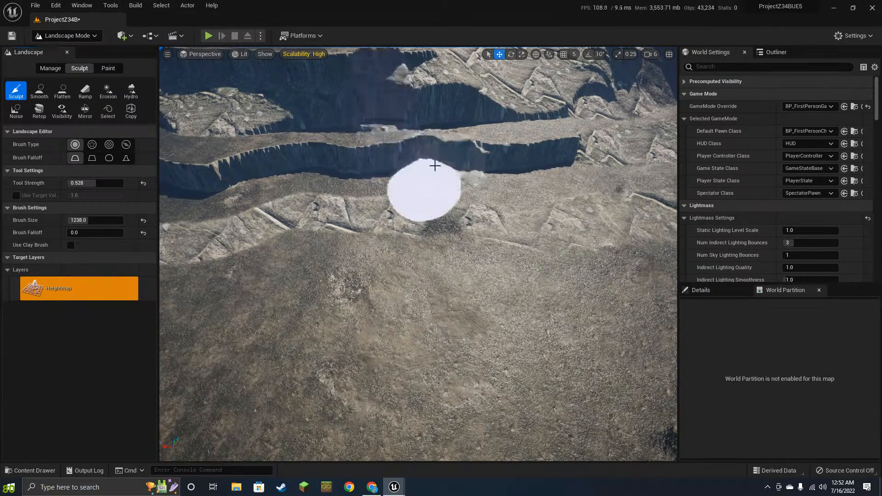
mouse_move(435, 165)
mouse_down()
mouse_move(457, 153)
mouse_move(459, 257)
mouse_move(384, 173)
mouse_up()
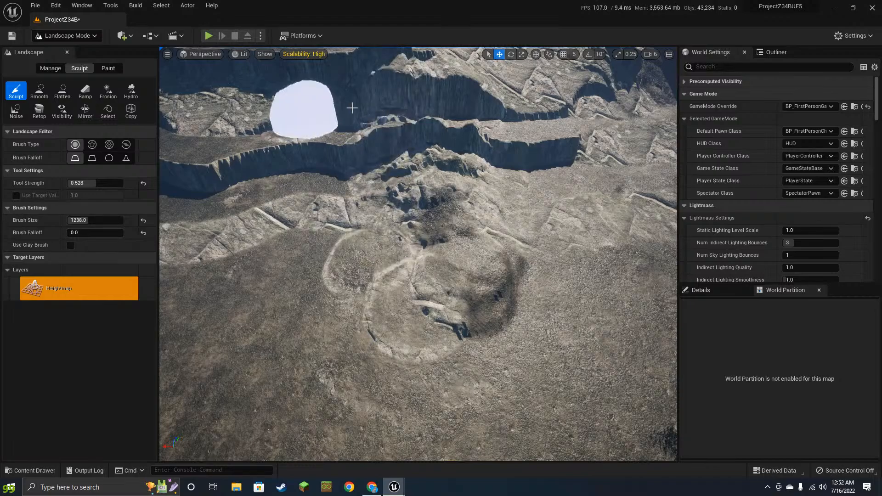
mouse_move(352, 108)
mouse_down()
mouse_move(371, 98)
mouse_move(317, 152)
mouse_move(305, 275)
mouse_move(326, 172)
mouse_up()
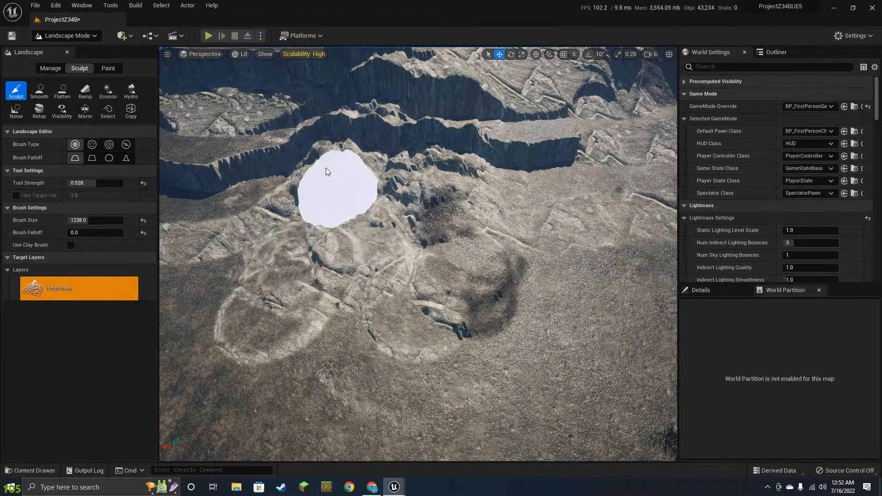
mouse_move(327, 171)
right_down()
mouse_move(489, 260)
mouse_move(490, 230)
mouse_move(498, 256)
mouse_move(460, 253)
mouse_move(516, 217)
right_up()
mouse_move(516, 216)
mouse_down()
mouse_move(486, 252)
mouse_move(473, 299)
mouse_move(403, 263)
mouse_move(260, 221)
mouse_move(322, 325)
mouse_move(449, 213)
mouse_up()
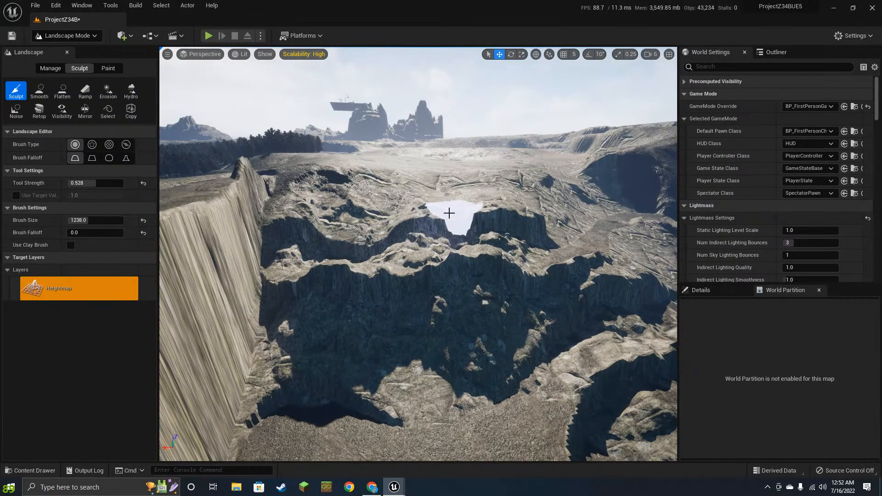
- Sculpt more raised rock down the lower terraces toward the foot of the tall wall
mouse_move(556, 198)
mouse_down()
mouse_move(636, 308)
mouse_move(474, 419)
mouse_move(577, 471)
mouse_move(537, 414)
mouse_up()
mouse_move(538, 413)
right_down()
mouse_move(529, 446)
mouse_move(508, 338)
mouse_move(490, 337)
right_up()
mouse_move(490, 338)
mouse_down()
mouse_move(390, 307)
mouse_move(504, 305)
mouse_up()
right_drag(504, 305, 444, 280)
drag(443, 279, 374, 417)
- Sculpt a long, winding rocky ridge outward from the terraces across the flat ground
right_drag(373, 419, 356, 316)
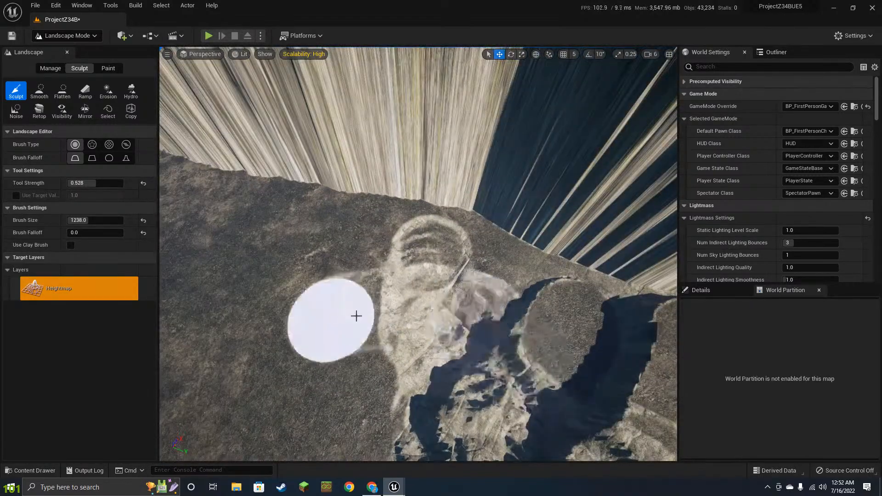
mouse_move(301, 317)
mouse_down()
mouse_move(309, 276)
mouse_move(361, 402)
mouse_move(289, 370)
mouse_move(492, 316)
mouse_up()
right_drag(491, 316, 480, 303)
mouse_move(479, 303)
mouse_down()
mouse_move(522, 240)
mouse_move(529, 179)
mouse_move(552, 158)
mouse_up()
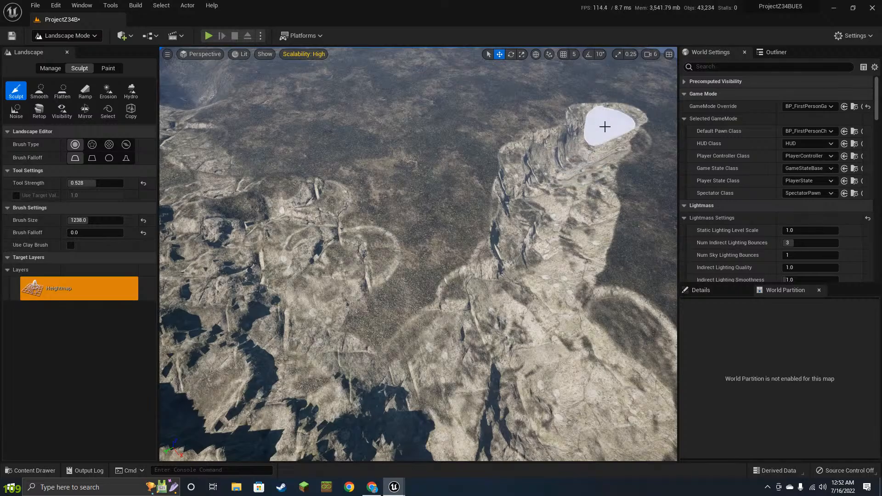
mouse_move(641, 92)
right_down()
mouse_move(573, 207)
mouse_move(611, 193)
mouse_move(620, 202)
mouse_move(450, 216)
mouse_move(381, 210)
mouse_move(516, 240)
right_up()
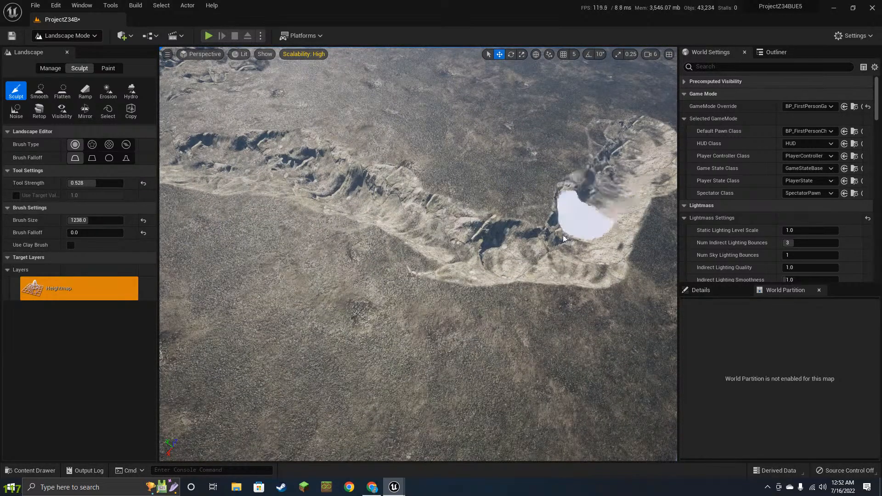
- Carve a deep, curving trench into the flat ground, continuing the existing rocky channel toward the landscape's edge with the Sculpt tool
mouse_move(563, 239)
shift+mouse_down()
mouse_move(518, 248)
mouse_move(370, 192)
mouse_move(533, 252)
mouse_move(603, 204)
mouse_move(536, 246)
mouse_move(466, 250)
shift+mouse_up()
mouse_move(526, 226)
right_down()
mouse_move(525, 175)
mouse_move(538, 152)
mouse_move(537, 251)
mouse_move(529, 233)
mouse_move(575, 228)
right_up()
key(w)
key(s)
shift+drag(487, 192, 511, 189)
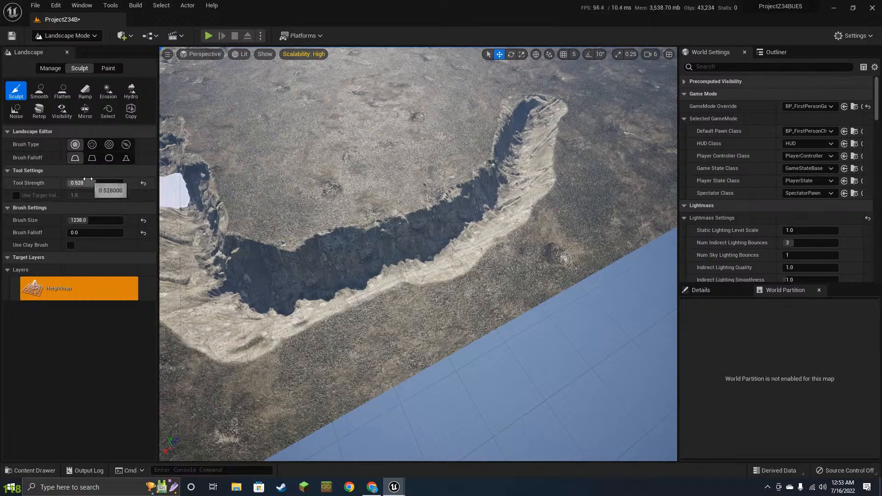
- Deepen and widen the trench along its outer rim near the landscape's edge at tool strength 0.968
mouse_move(396, 266)
shift+mouse_down()
mouse_move(471, 248)
mouse_move(519, 192)
shift+mouse_up()
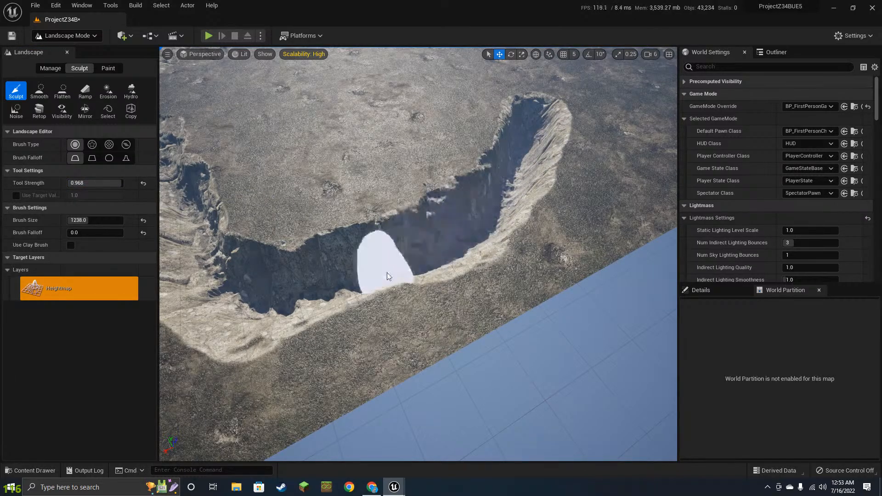
mouse_move(387, 272)
shift+mouse_down()
mouse_move(323, 335)
mouse_move(441, 269)
shift+mouse_up()
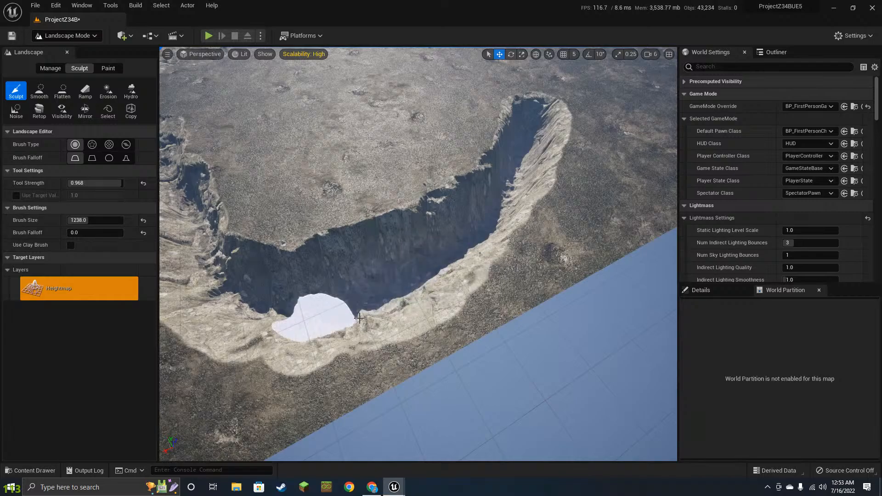
shift+drag(360, 318, 396, 316)
mouse_move(401, 285)
right_down()
mouse_move(441, 285)
mouse_move(428, 275)
mouse_move(446, 266)
right_up()
key(w)
key(s)
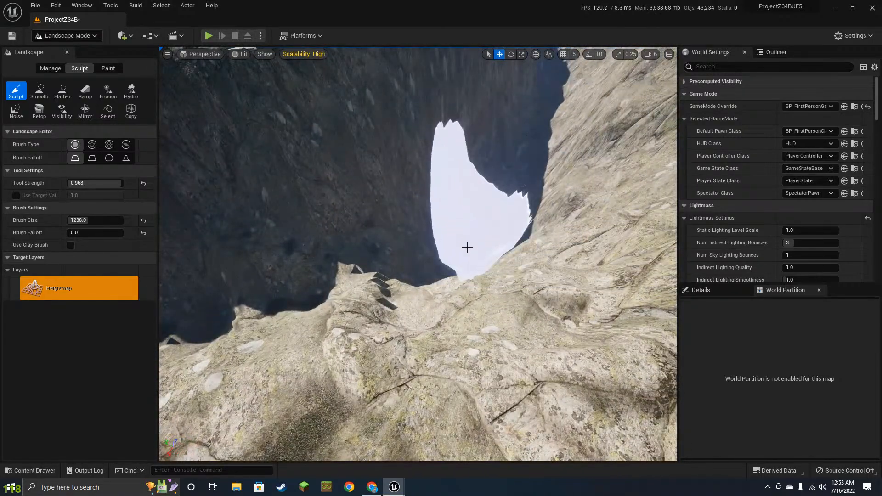
- Raise shallow, overlapping round mounds on the open ground beside the trench at tool strength 0.408
key(s)
mouse_move(551, 198)
right_down()
mouse_move(528, 207)
mouse_move(423, 184)
right_up()
mouse_move(514, 262)
right_down()
mouse_move(482, 284)
mouse_move(574, 221)
right_up()
key(s)
mouse_move(476, 288)
right_down()
mouse_move(542, 326)
mouse_move(584, 377)
mouse_move(529, 363)
right_up()
key(s)
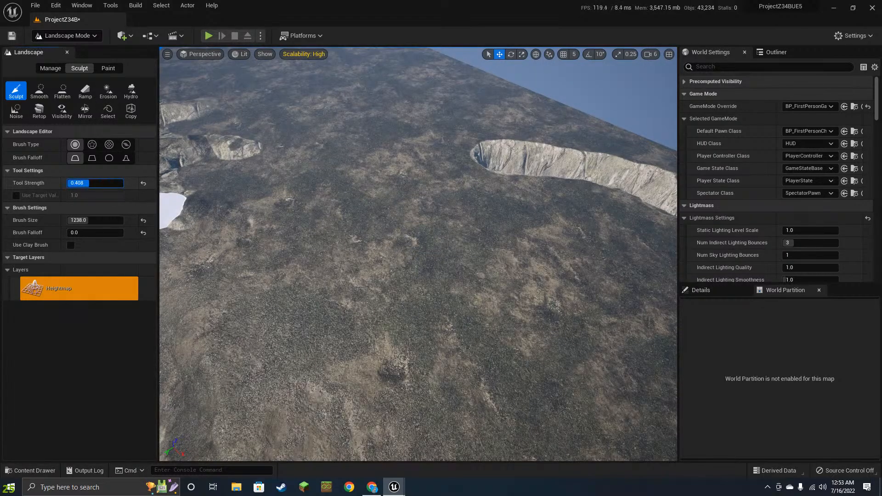
mouse_move(396, 255)
mouse_down()
mouse_move(451, 335)
mouse_move(413, 323)
mouse_move(356, 363)
mouse_up()
- Hydro-erode the mounds and the slope around them at rain amount 254, raising the tool strength from 0.408 to 1.0
click(108, 90)
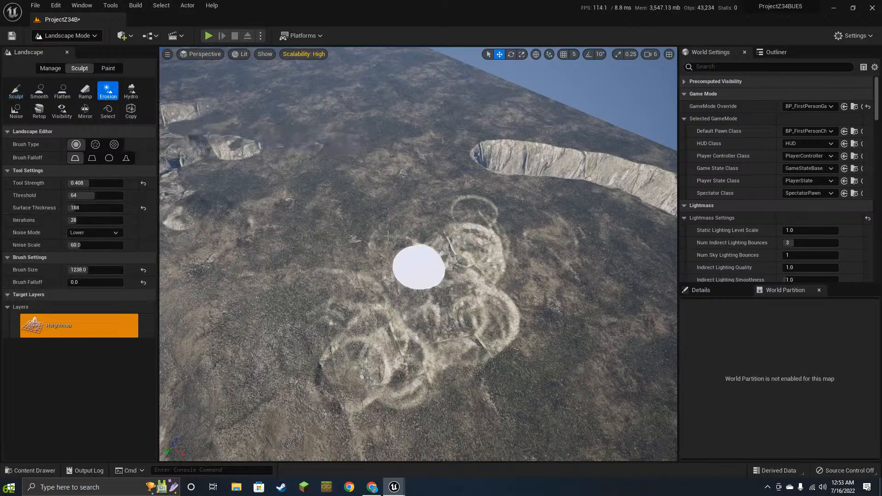
click(131, 90)
mouse_move(445, 250)
mouse_down()
mouse_move(370, 249)
mouse_move(436, 204)
mouse_up()
drag(552, 240, 551, 351)
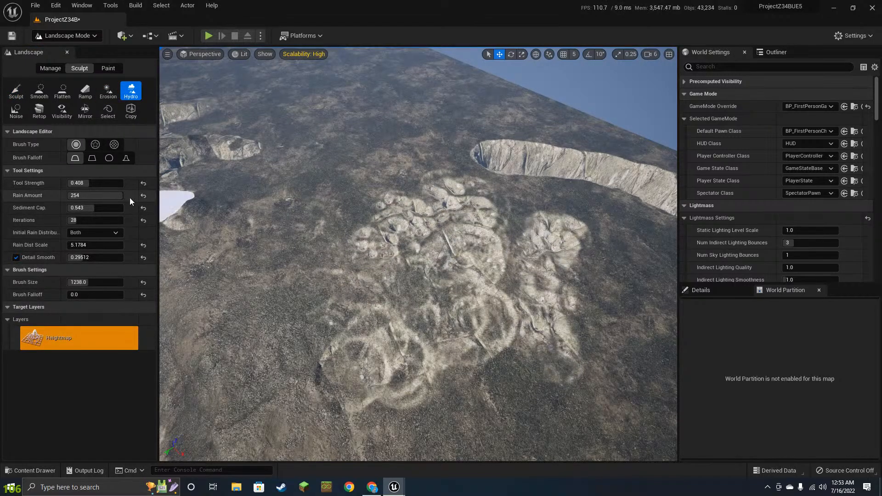
drag(453, 365, 596, 366)
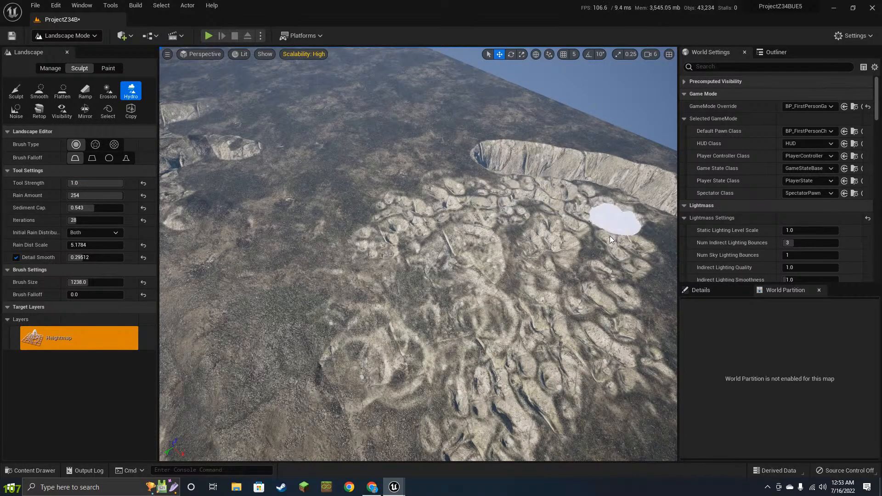
- Spread the hydro erosion along both sides of the trench and across the ground toward the tall wall and terraces
mouse_move(610, 266)
right_down()
mouse_move(667, 264)
mouse_move(689, 253)
right_up()
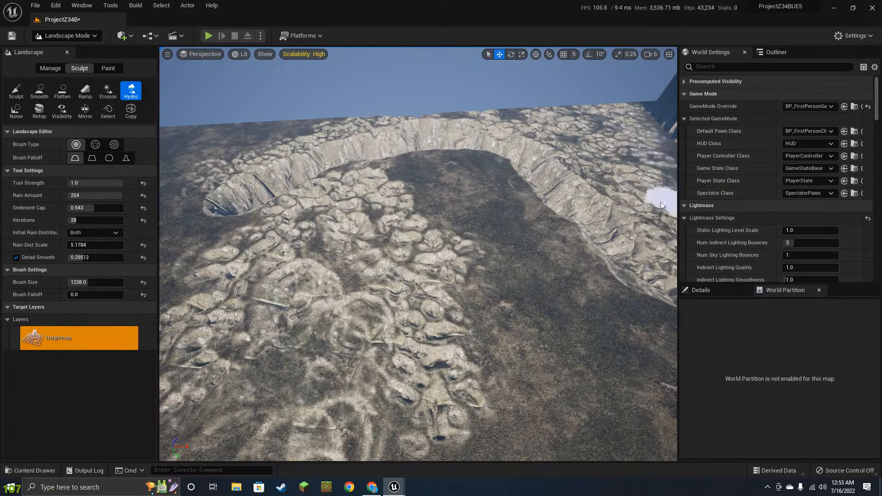
right_drag(662, 206, 468, 142)
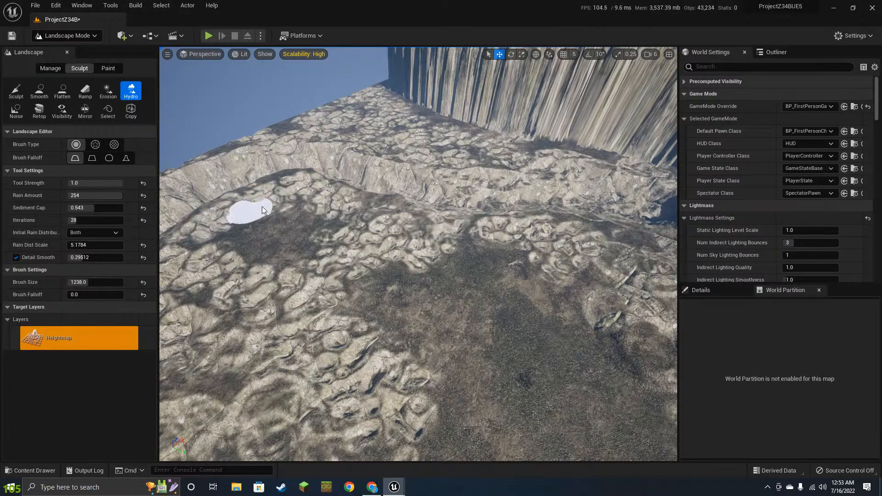
right_drag(428, 313, 551, 329)
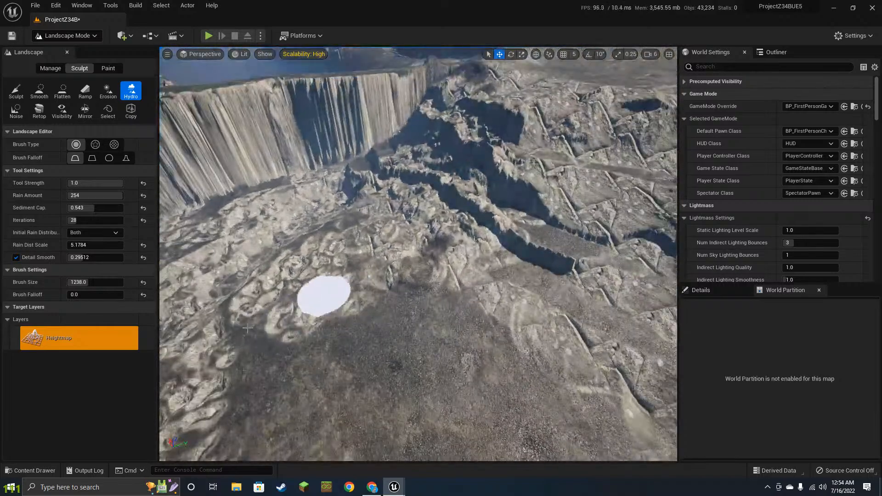
mouse_move(387, 335)
mouse_down()
mouse_move(563, 223)
mouse_move(580, 201)
mouse_move(230, 402)
mouse_up()
- Hydro-erode the remaining bare ground below the terraces with the rain amount set to 105
mouse_move(352, 379)
mouse_down()
mouse_move(365, 388)
mouse_move(423, 341)
mouse_move(459, 380)
mouse_up()
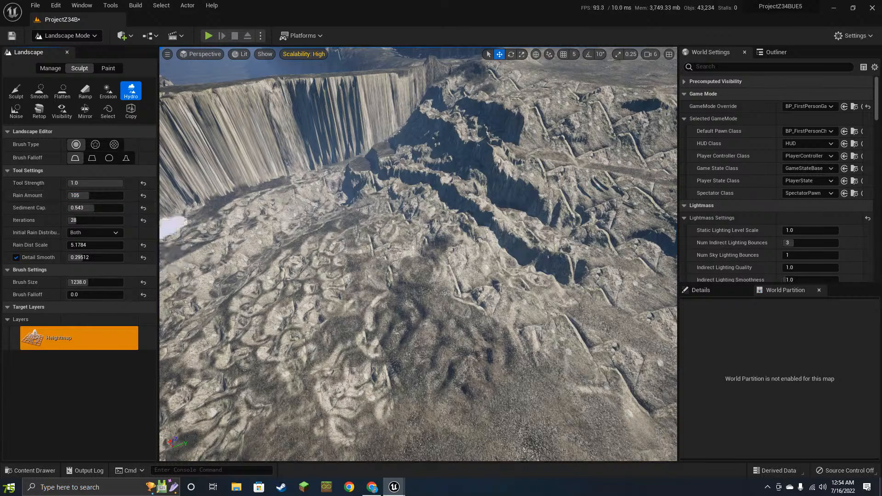
right_drag(311, 300, 390, 335)
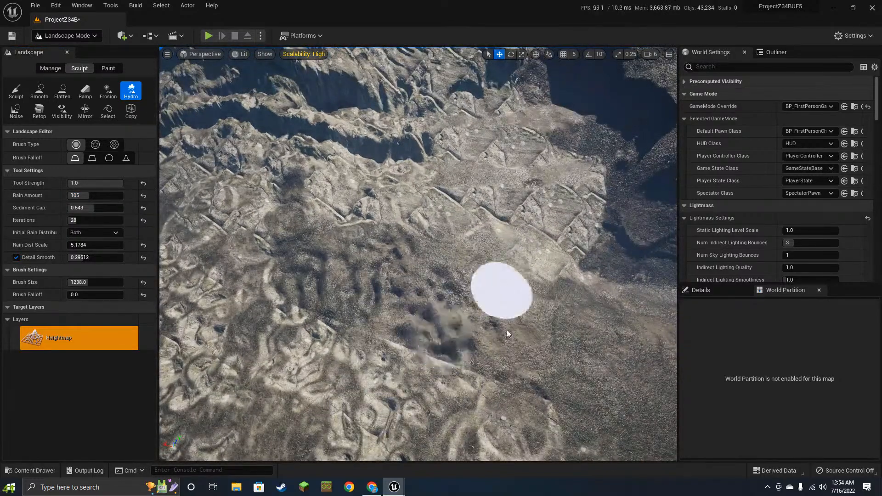
drag(551, 376, 586, 414)
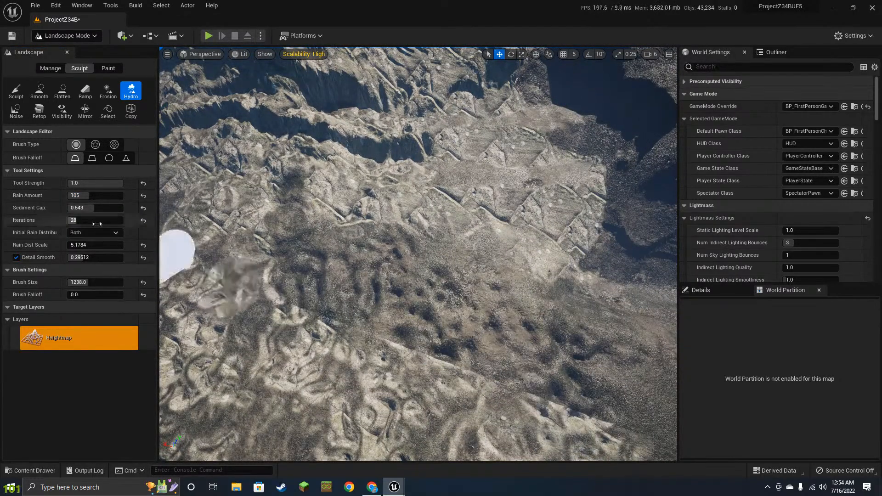
- Hydro-erode the plain beyond the terraces toward the landscape's edge with 73 iterations and a sediment capacity of 0.795
right_drag(360, 289, 505, 301)
drag(544, 227, 576, 301)
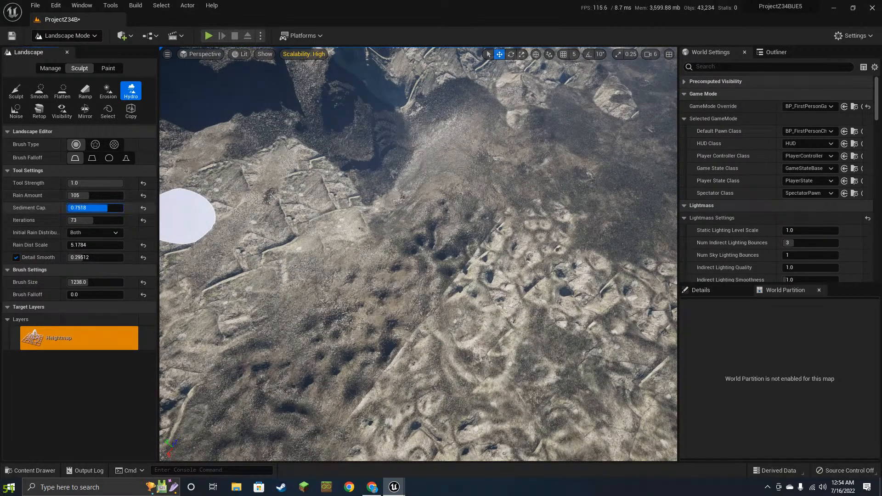
drag(94, 208, 97, 207)
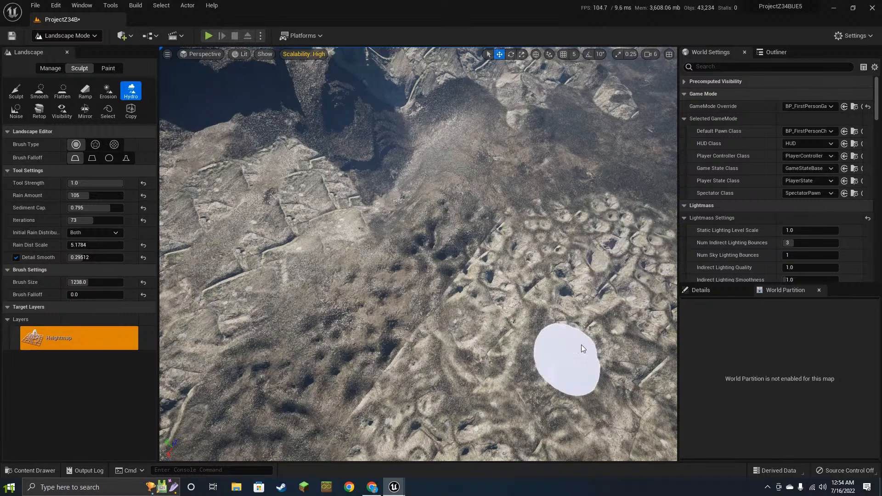
drag(581, 345, 504, 212)
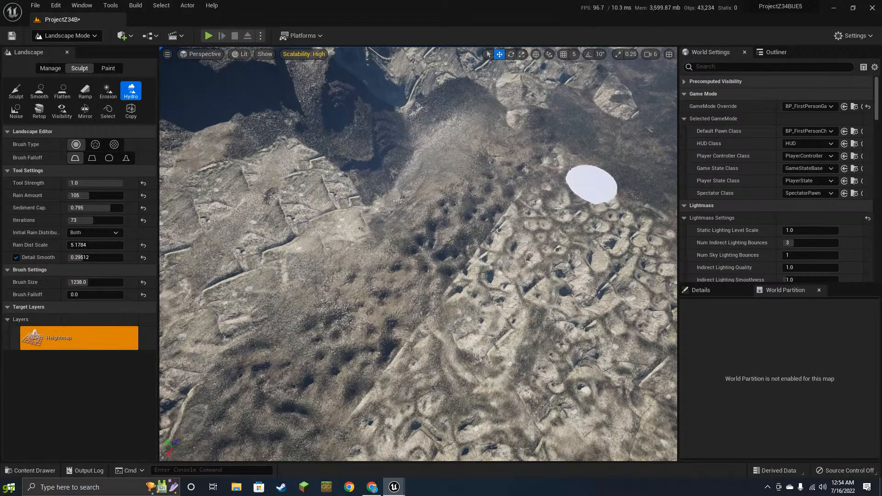
mouse_move(463, 212)
right_down()
mouse_move(491, 204)
mouse_move(423, 251)
mouse_move(420, 271)
mouse_move(449, 315)
mouse_move(481, 212)
mouse_move(370, 281)
right_up()
mouse_move(387, 258)
mouse_down()
mouse_move(315, 285)
mouse_move(309, 309)
mouse_move(405, 305)
mouse_move(494, 233)
mouse_move(553, 283)
mouse_up()
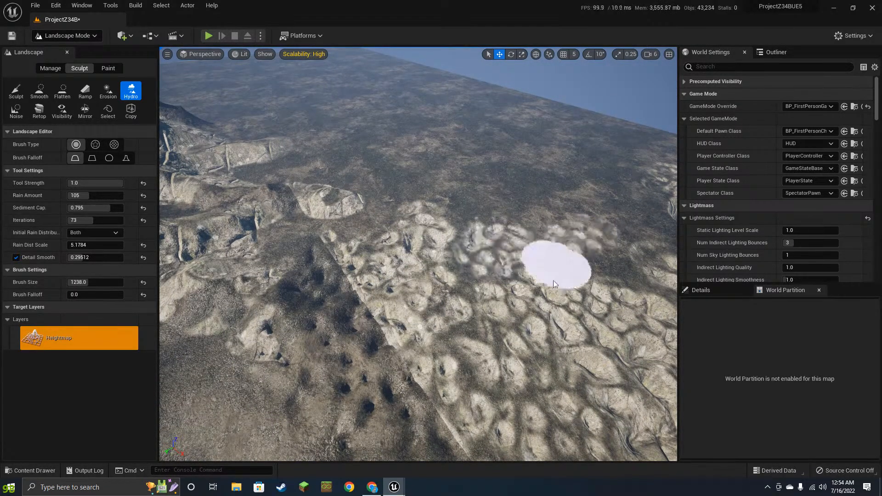
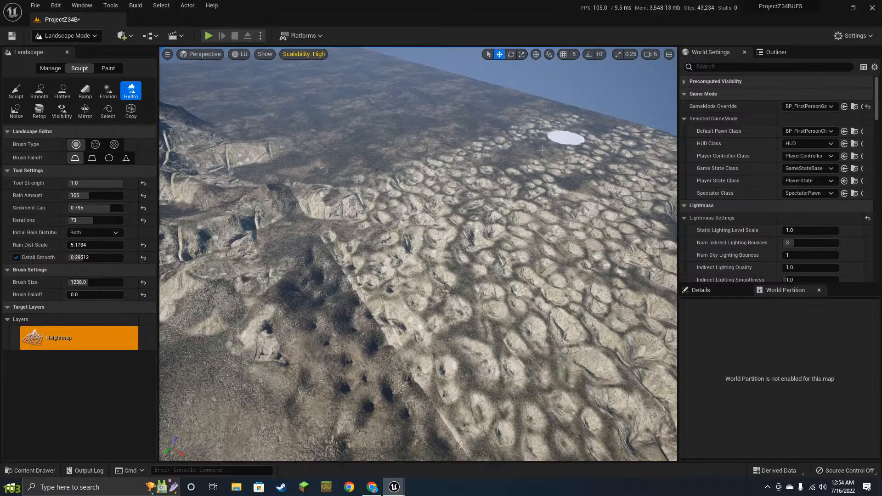
- Smooth a broad patch of the eroded ground near the trench at tool strength 1.0, extending it at strength 0.504
mouse_move(431, 275)
right_down()
mouse_move(345, 250)
mouse_move(474, 289)
mouse_move(473, 230)
mouse_move(442, 248)
mouse_move(427, 322)
mouse_move(418, 303)
right_up()
key(w)
key(w)
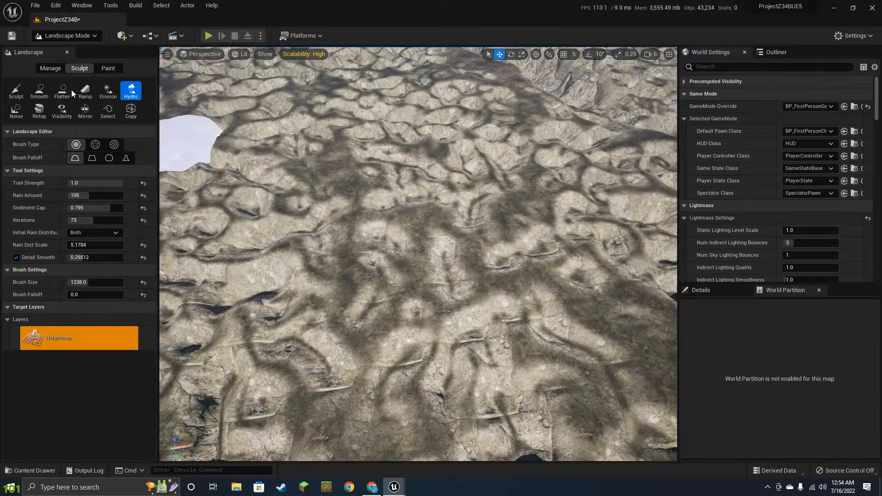
click(38, 91)
mouse_move(291, 311)
mouse_down()
mouse_move(482, 409)
mouse_move(552, 301)
mouse_up()
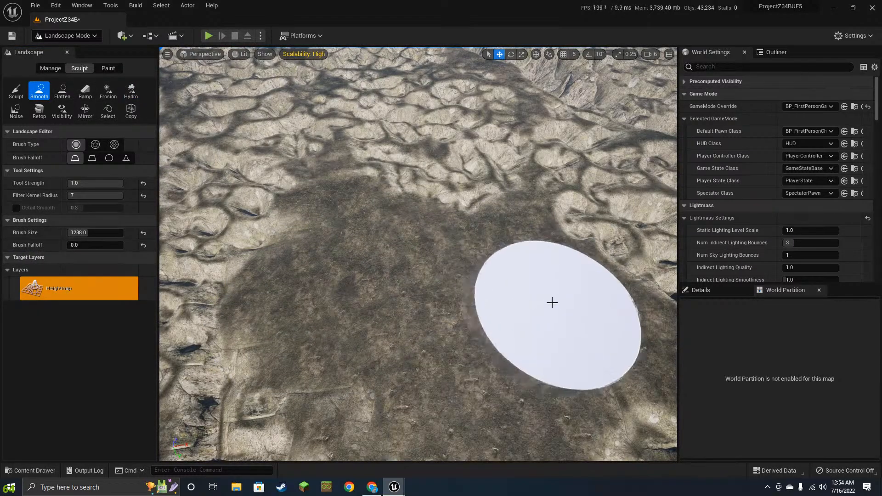
right_drag(540, 305, 528, 299)
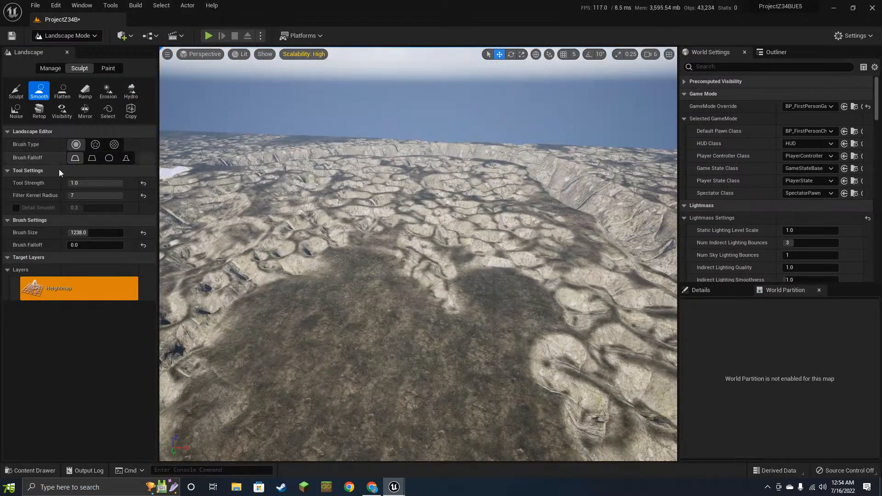
drag(492, 272, 581, 394)
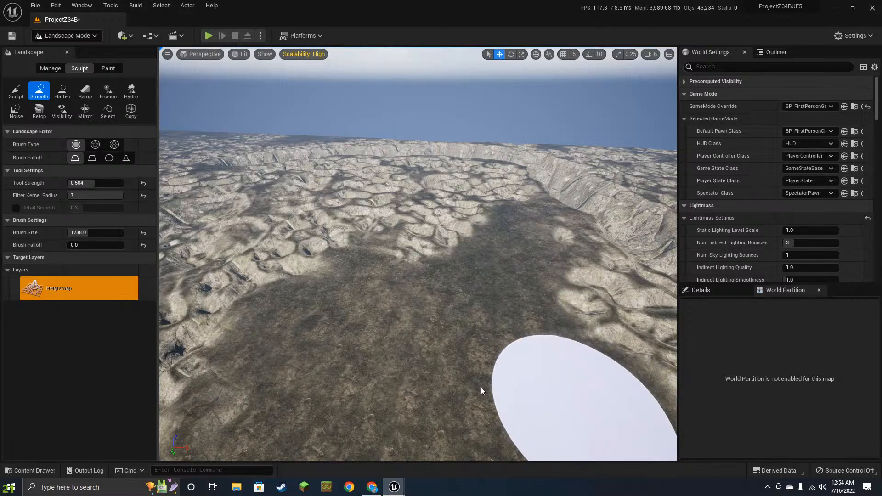
- Soften the rough ground beside the row of pits with the Smooth tool at strength 0.264
drag(83, 184, 82, 183)
right_drag(404, 305, 248, 331)
mouse_move(374, 288)
mouse_down()
mouse_move(351, 386)
mouse_move(361, 256)
mouse_up()
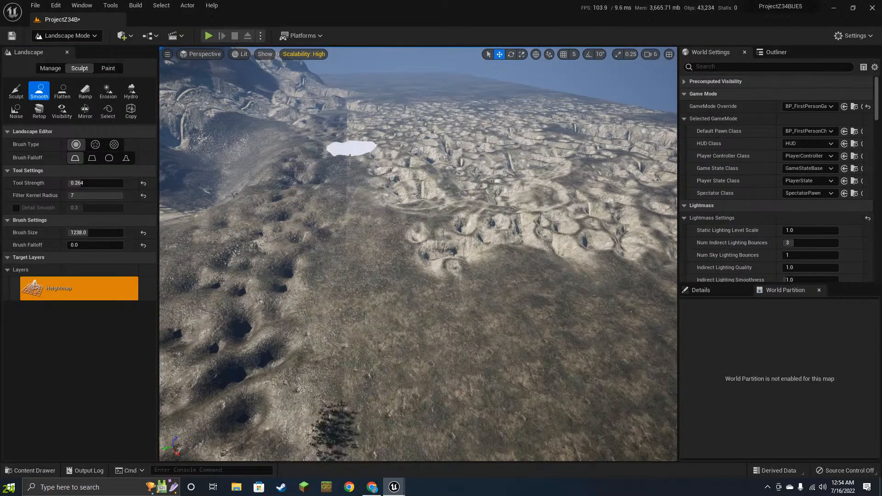
drag(425, 216, 649, 185)
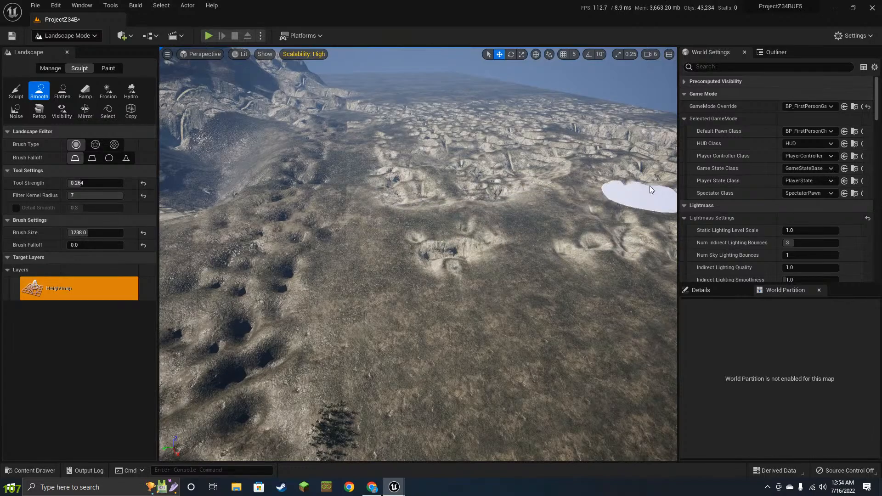
- Sculpt low, uneven mounds over the smoothed ground between the trench and the plain at tool strength 0.264
mouse_move(572, 131)
right_down()
mouse_move(615, 132)
mouse_move(530, 172)
mouse_move(498, 274)
mouse_move(377, 272)
mouse_move(464, 317)
right_up()
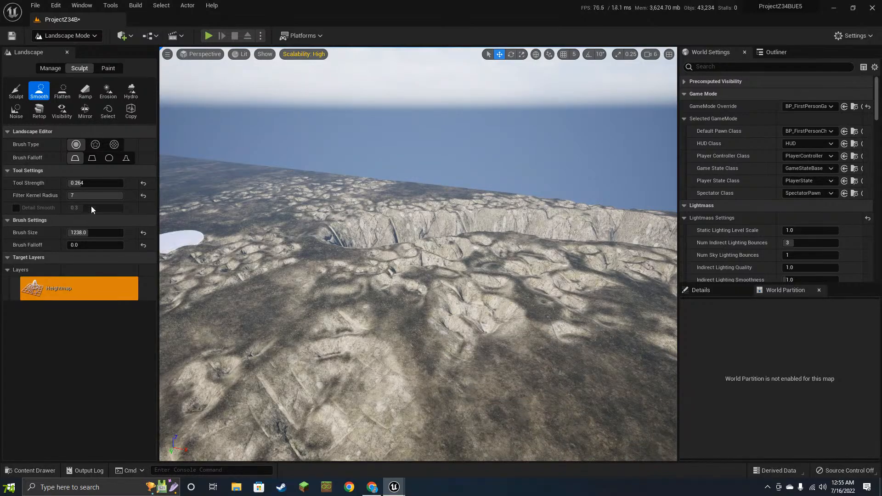
click(14, 92)
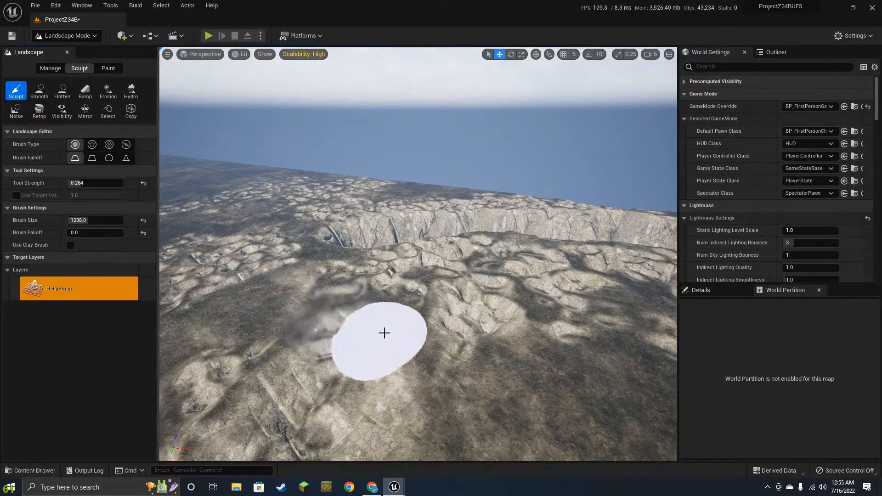
scroll(414, 324, up, 5)
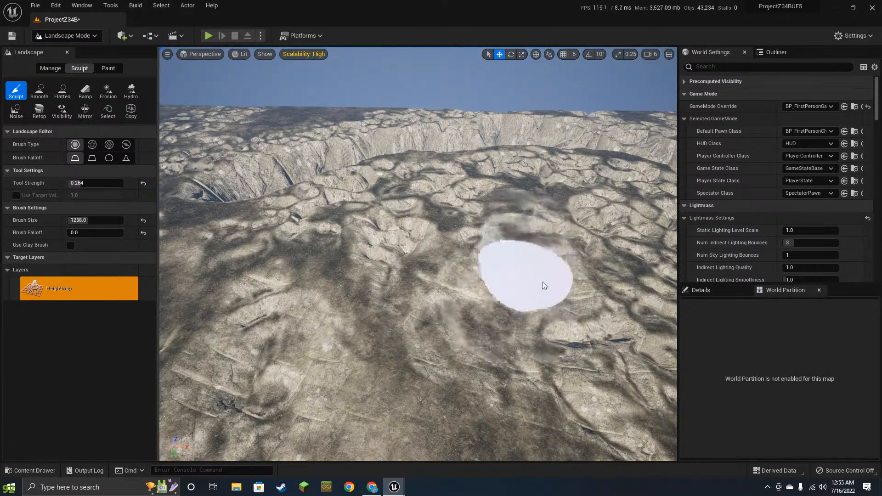
right_drag(390, 317, 429, 264)
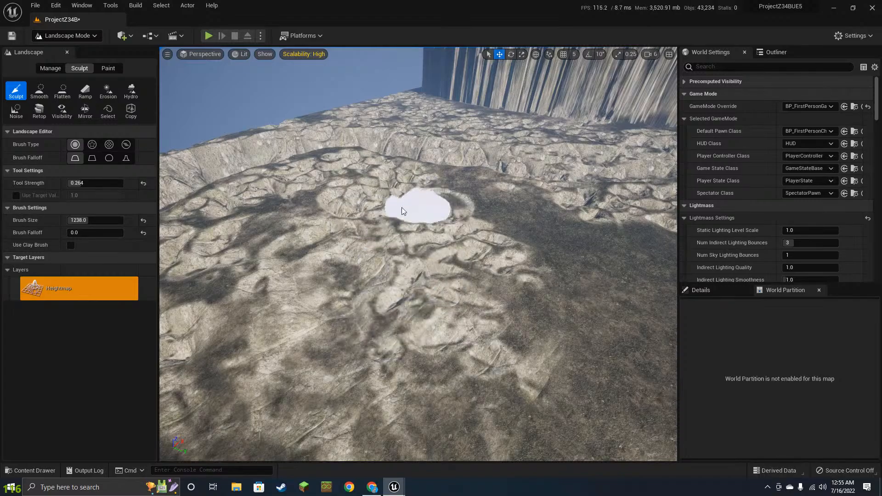
drag(511, 215, 570, 228)
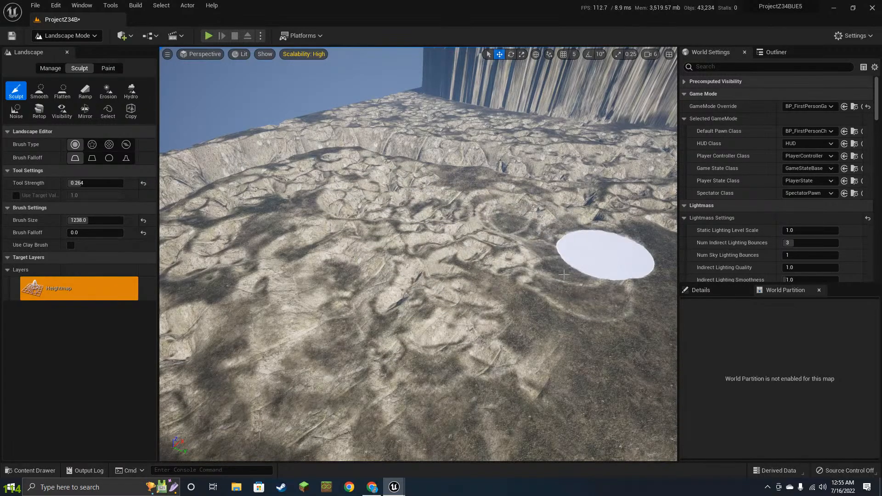
mouse_move(528, 363)
mouse_down()
mouse_move(643, 384)
mouse_move(524, 377)
mouse_up()
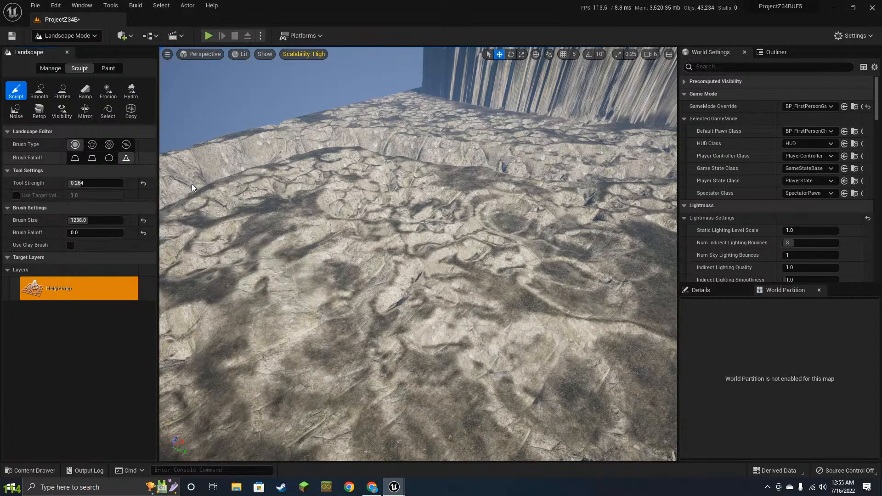
- Raise winding bumps over the rocky ground beside the pits using the Tip brush falloff, adding broader mounds with the Smooth falloff
mouse_move(192, 183)
right_down()
mouse_move(239, 207)
mouse_move(313, 271)
right_up()
mouse_move(342, 290)
mouse_down()
mouse_move(448, 220)
mouse_move(452, 228)
mouse_up()
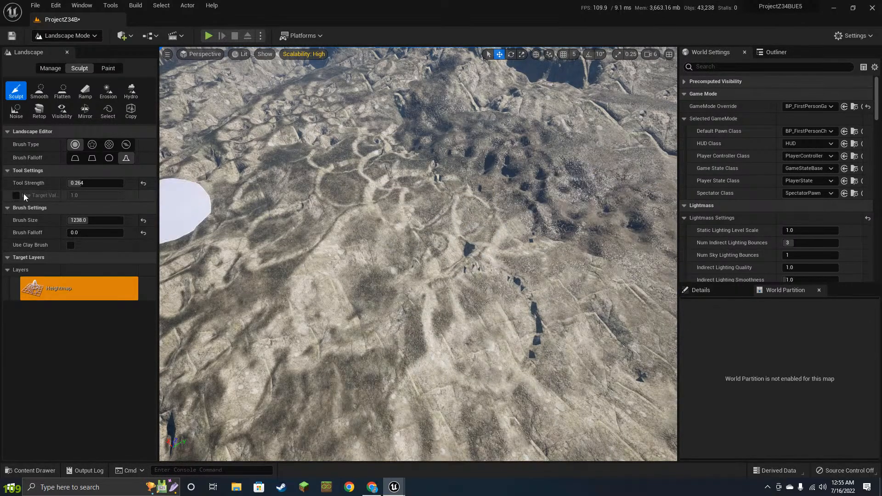
click(69, 161)
mouse_move(508, 345)
mouse_down()
mouse_move(543, 252)
mouse_move(568, 234)
mouse_up()
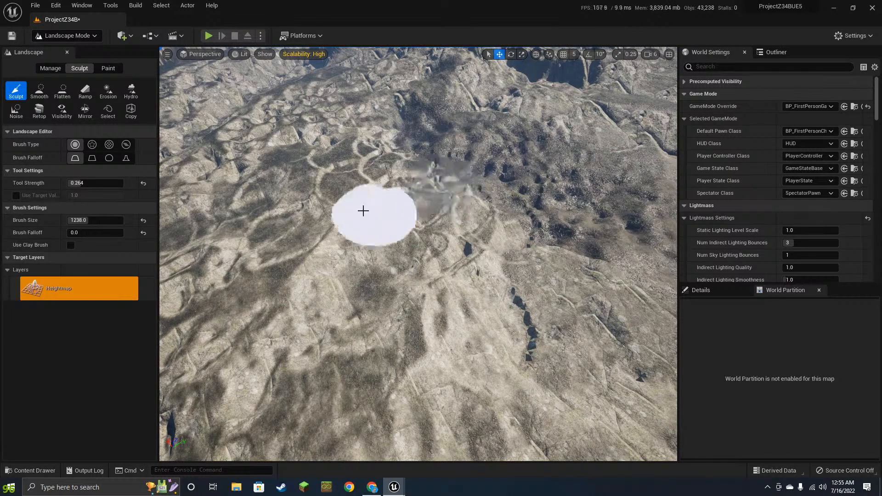
- Extend the raised bumps along the edge of the pits and out over the eroded plain
right_drag(363, 211, 399, 209)
mouse_move(493, 201)
mouse_down()
mouse_move(564, 241)
mouse_move(580, 404)
mouse_move(605, 354)
mouse_move(613, 171)
mouse_up()
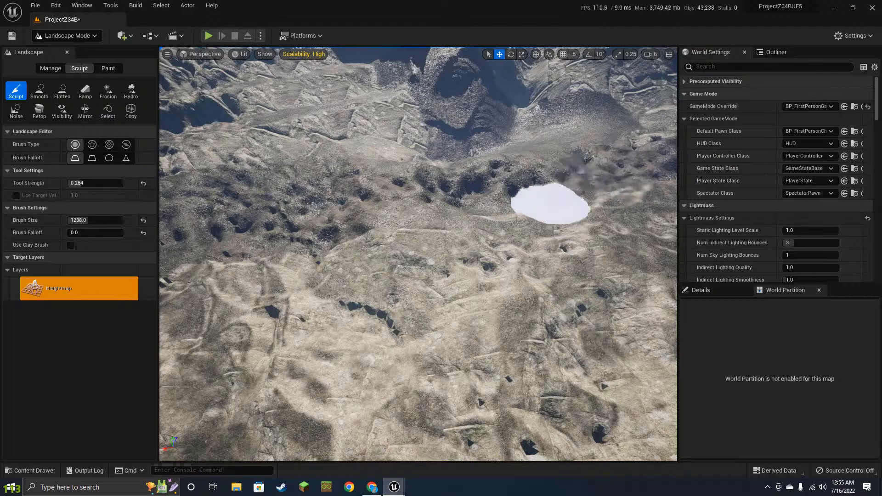
right_drag(550, 204, 488, 249)
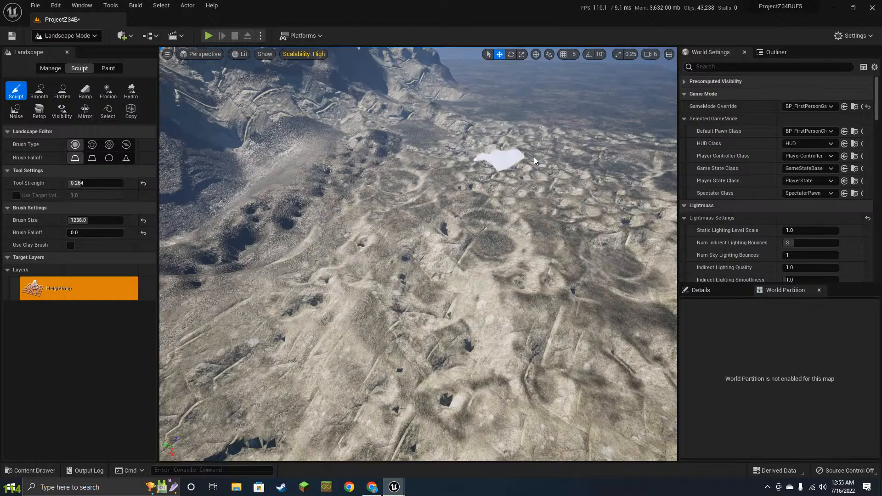
- Erode the ridged rock slope beside the deep dark chasm using the Erosion tool at strength 0.264 and brush size 1238
right_drag(467, 195, 469, 173)
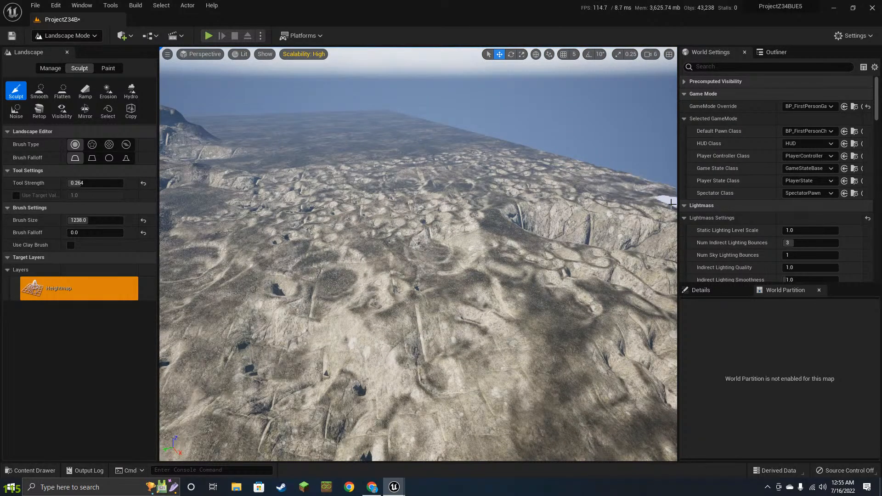
right_drag(352, 265, 452, 301)
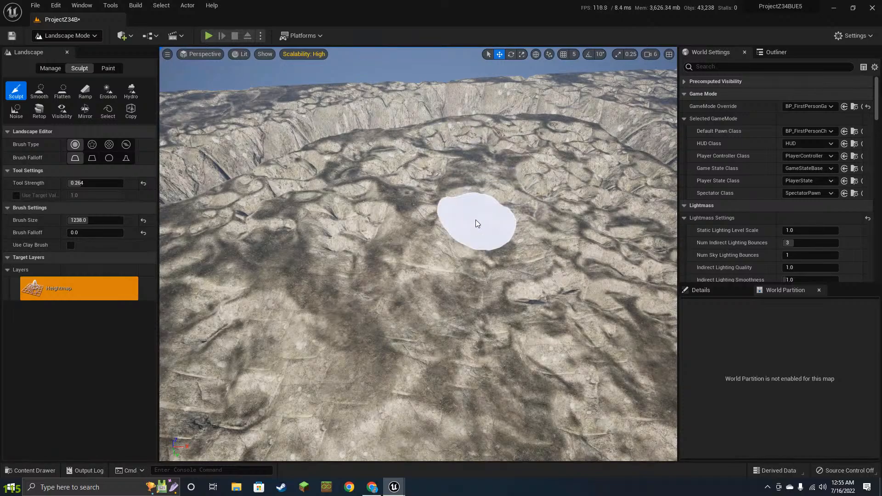
right_drag(478, 224, 503, 225)
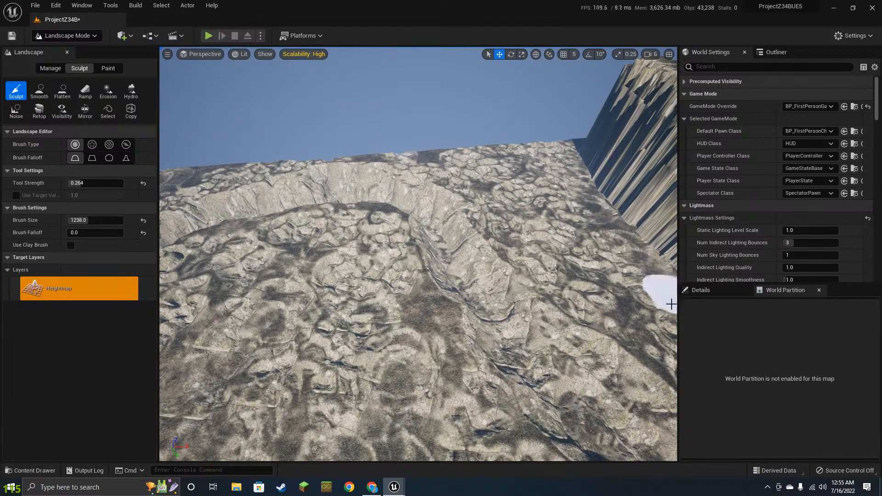
mouse_move(567, 292)
right_down()
mouse_move(469, 257)
mouse_move(533, 294)
mouse_move(437, 296)
mouse_move(538, 294)
right_up()
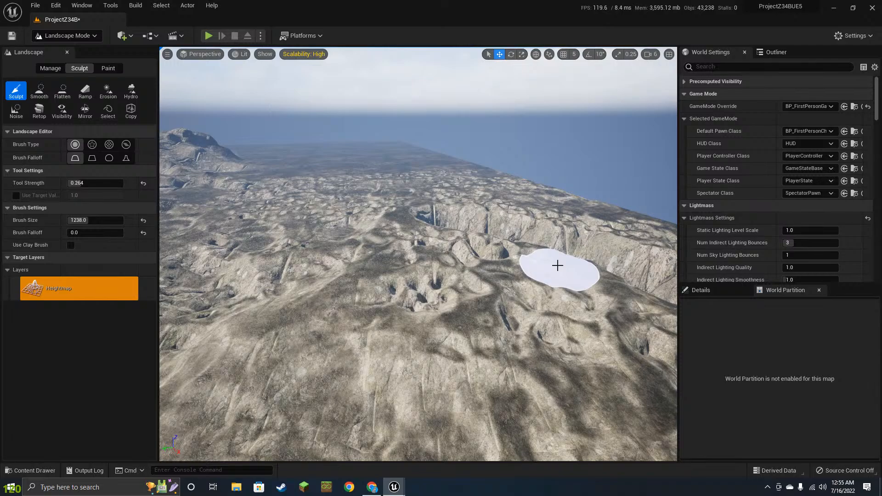
right_drag(464, 251, 210, 110)
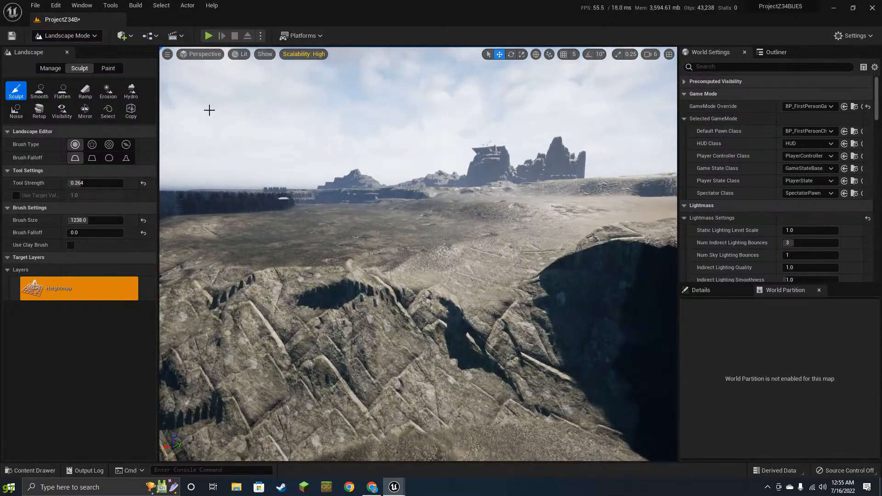
click(108, 91)
right_drag(276, 138, 377, 174)
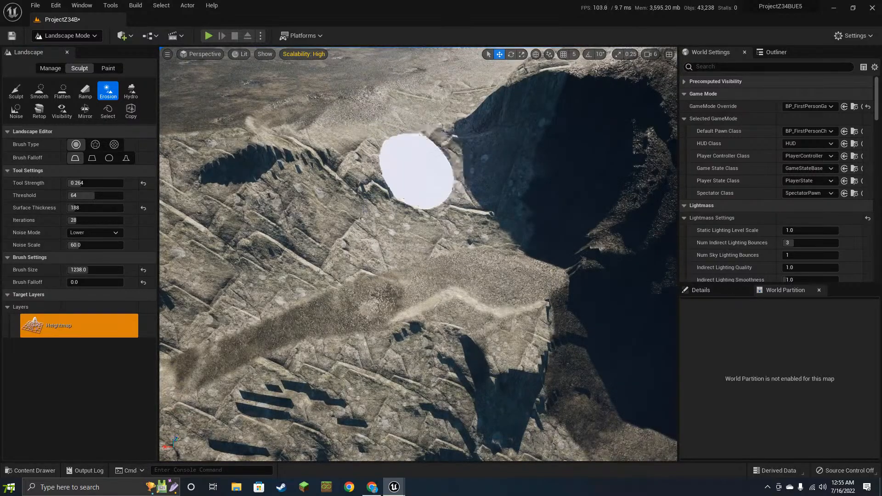
drag(610, 364, 504, 307)
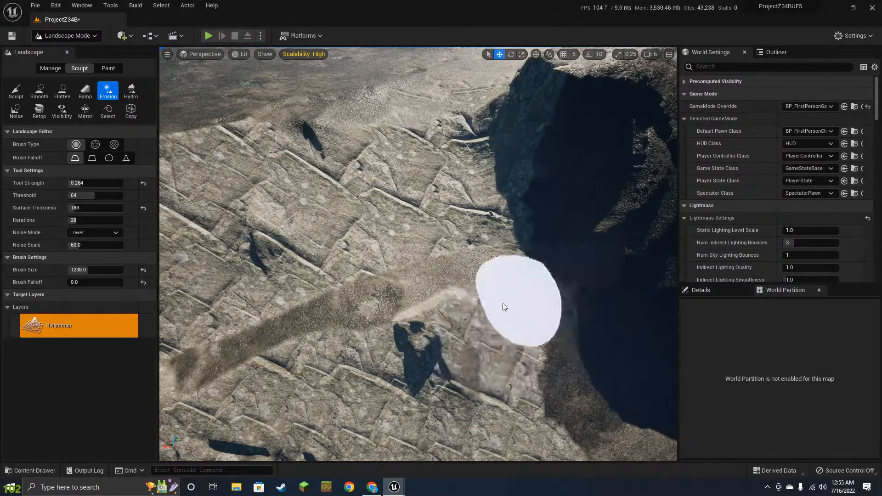
- Erode the jagged ridges and fill in the ends of the dark trenches farther along the rocky slope
mouse_move(492, 275)
right_down()
mouse_move(478, 193)
mouse_move(468, 203)
mouse_move(487, 276)
right_up()
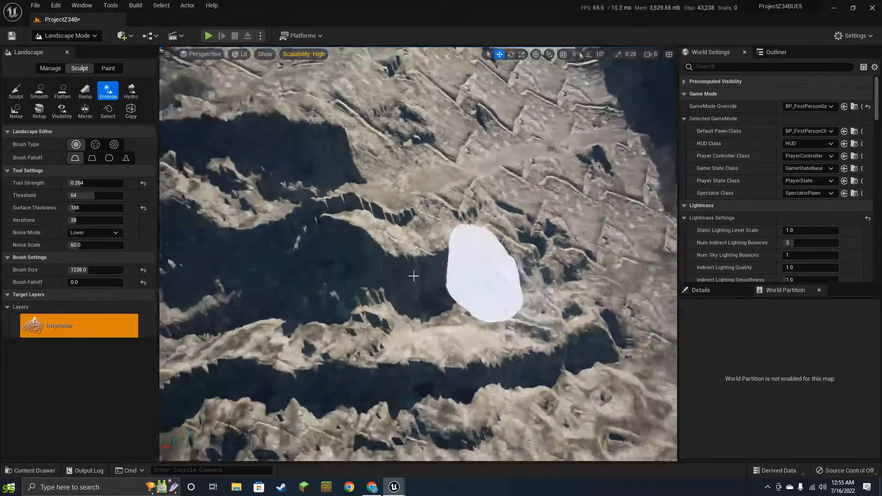
drag(414, 276, 414, 290)
mouse_move(337, 255)
mouse_down()
mouse_move(532, 384)
mouse_move(529, 302)
mouse_up()
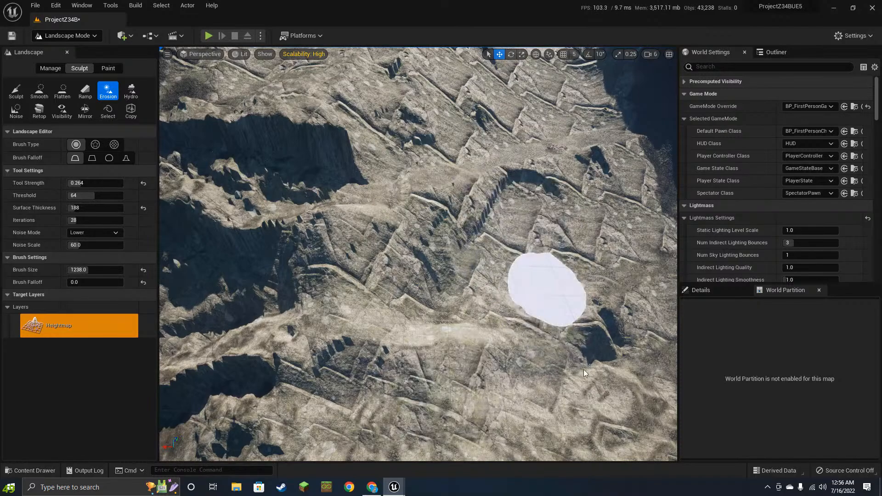
- Smooth the outer curved trench on the grassy plateau above the cliff, and flatten the looping trenches level with the surrounding ground
right_drag(584, 370, 532, 288)
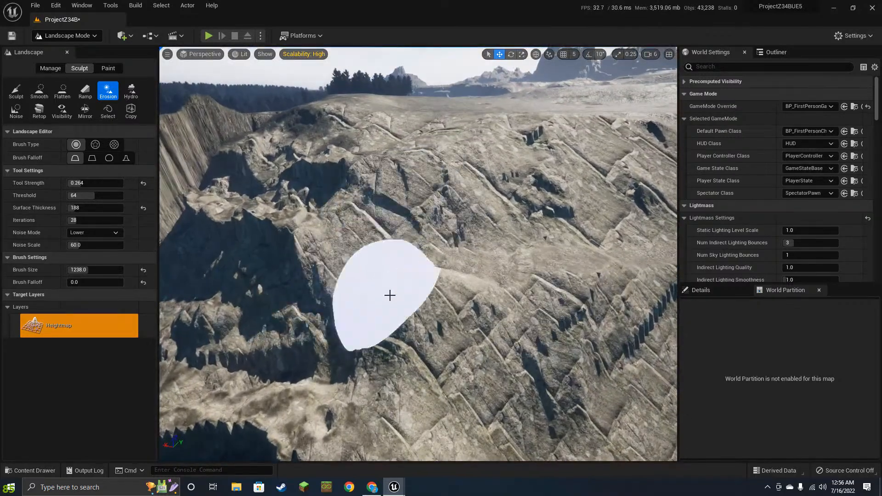
right_drag(390, 295, 482, 282)
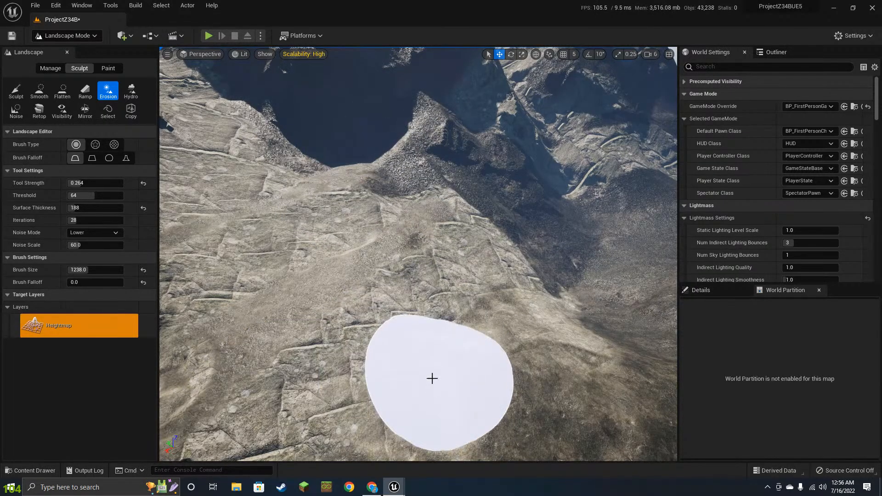
mouse_move(432, 378)
right_down()
mouse_move(427, 321)
mouse_move(434, 386)
mouse_move(455, 324)
mouse_move(473, 317)
mouse_move(547, 324)
mouse_move(537, 322)
mouse_move(574, 342)
mouse_move(607, 294)
mouse_move(627, 315)
mouse_move(611, 322)
mouse_move(579, 248)
mouse_move(519, 340)
mouse_move(466, 380)
right_up()
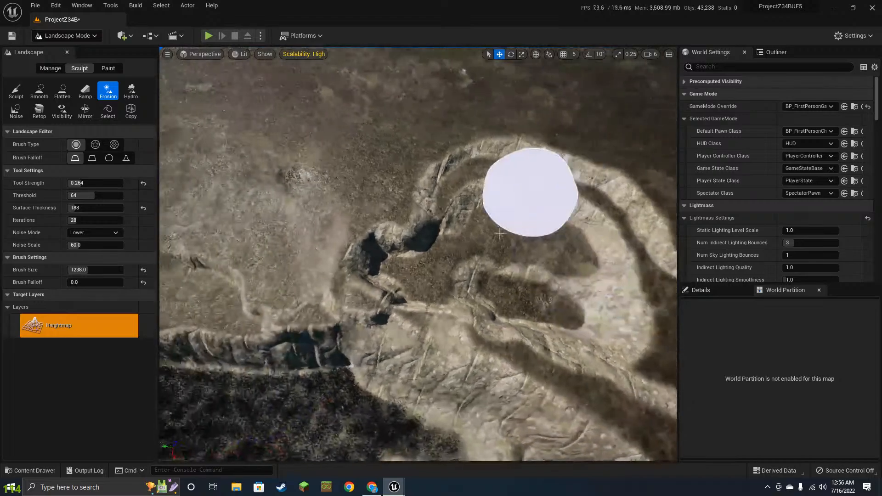
right_drag(500, 234, 593, 188)
click(40, 91)
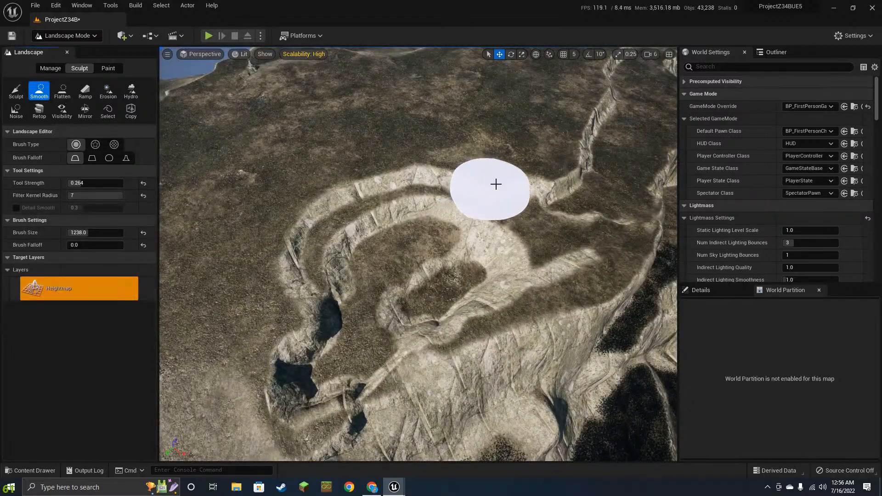
drag(458, 180, 337, 215)
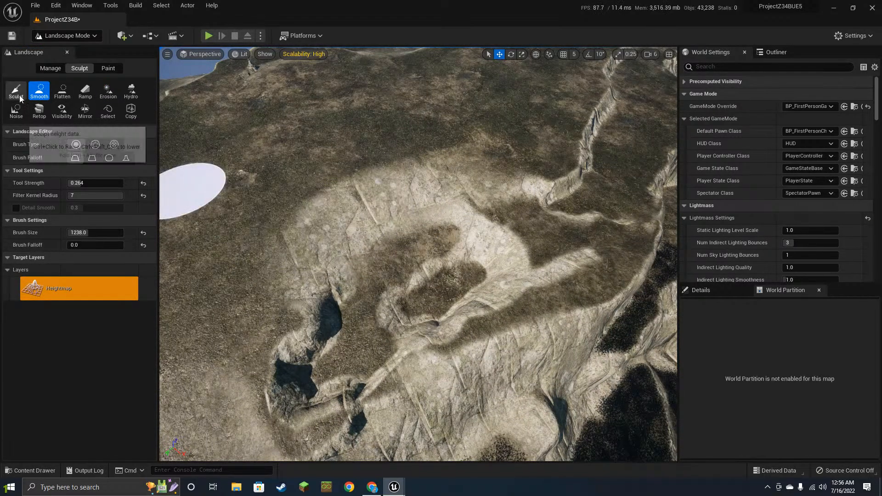
click(62, 91)
mouse_move(502, 144)
mouse_down()
mouse_move(512, 220)
mouse_move(453, 277)
mouse_move(294, 350)
mouse_move(459, 202)
mouse_move(423, 232)
mouse_move(390, 216)
mouse_move(376, 265)
mouse_up()
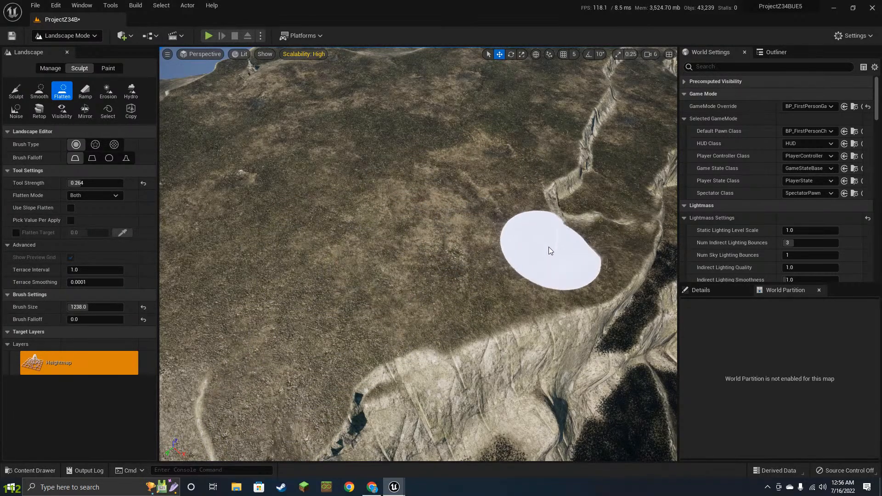
- Sculpt overlapping circular terraces in front of the spiky formations near the map's edge using a brush size of 8192
mouse_move(498, 237)
right_down()
mouse_move(518, 262)
mouse_move(422, 193)
mouse_move(427, 99)
mouse_move(440, 72)
mouse_move(449, 72)
mouse_move(436, 207)
mouse_move(436, 110)
mouse_move(446, 109)
right_up()
key(w)
key(s)
key(d)
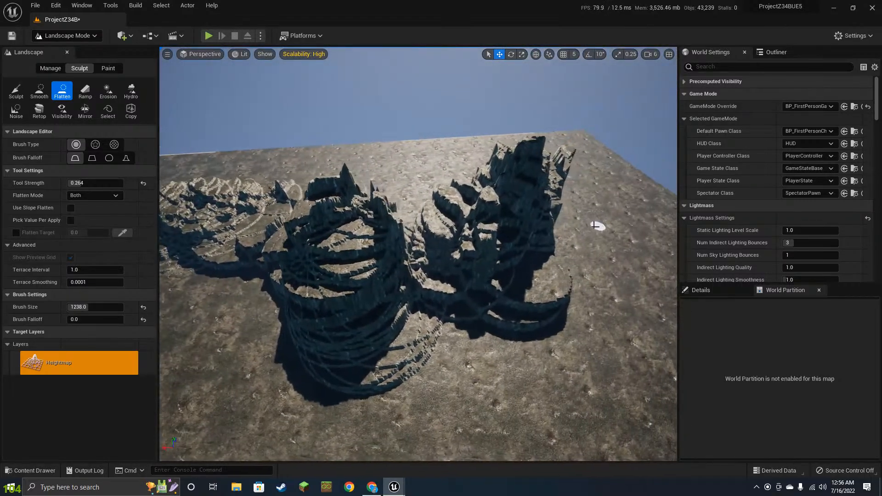
click(27, 88)
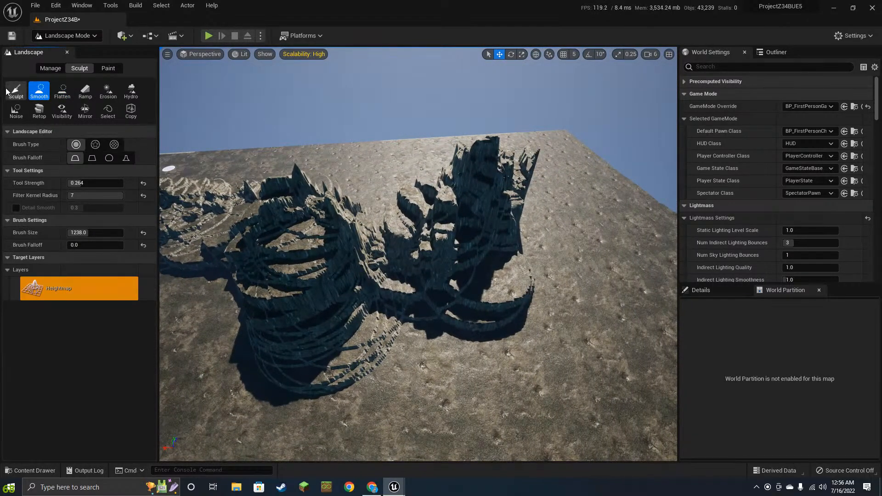
mouse_move(323, 225)
right_down()
mouse_move(338, 271)
mouse_move(340, 251)
right_up()
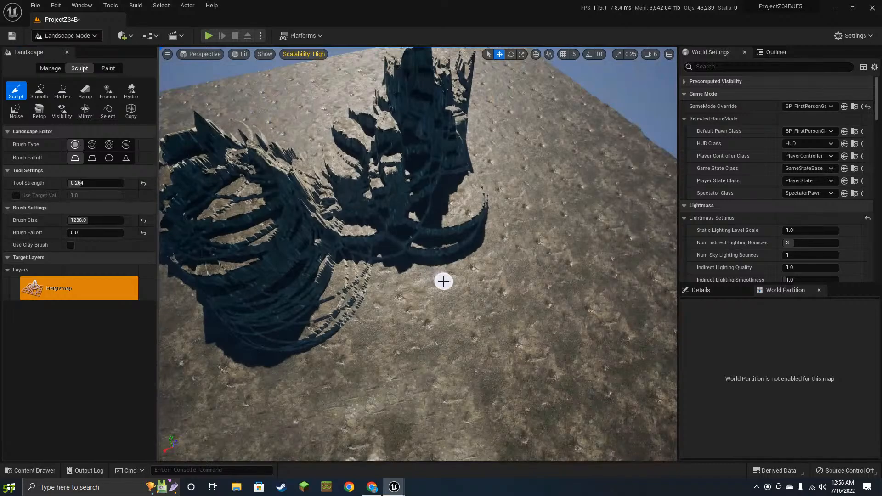
key(bracketright)
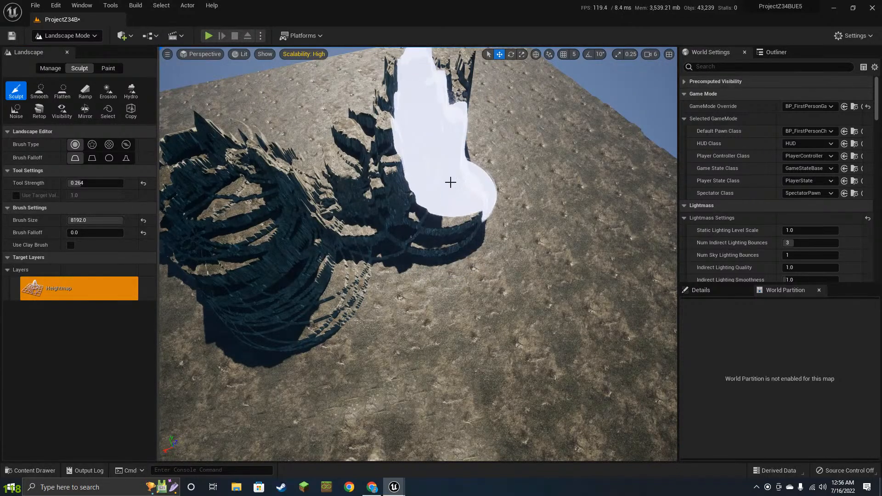
drag(412, 236, 488, 194)
mouse_move(405, 198)
mouse_down()
mouse_move(329, 275)
mouse_move(286, 360)
mouse_move(230, 364)
mouse_move(202, 349)
mouse_up()
right_drag(460, 257, 499, 264)
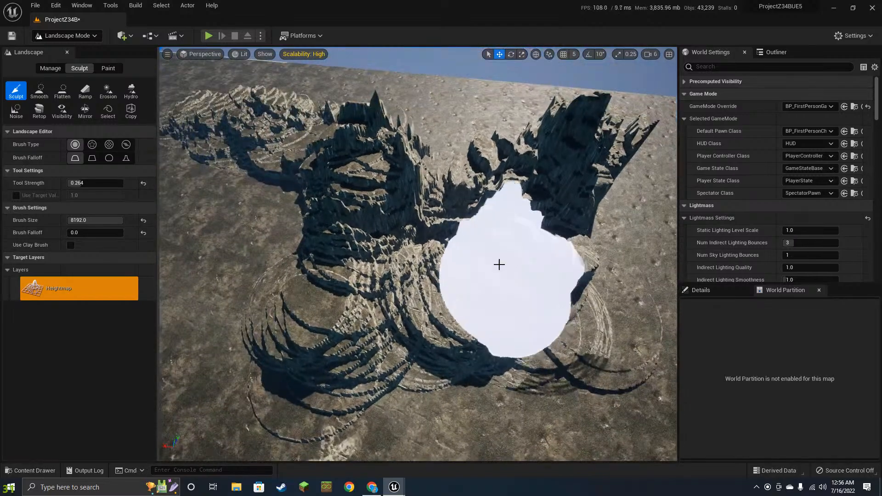
- Sculpt broad overlapping mounds across the open ground beside the spiky formations
right_drag(433, 251, 400, 244)
drag(429, 204, 410, 233)
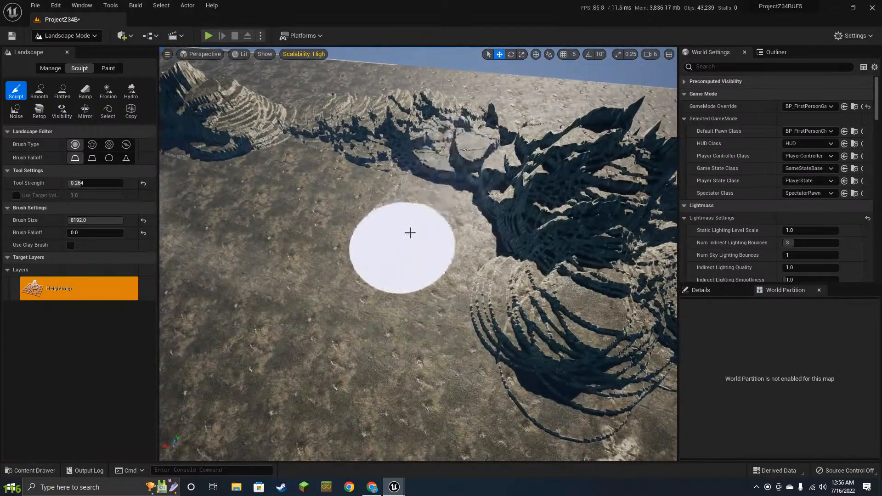
mouse_move(424, 198)
mouse_down()
mouse_move(435, 327)
mouse_move(244, 400)
mouse_move(261, 299)
mouse_move(368, 237)
mouse_move(349, 187)
mouse_move(364, 206)
mouse_move(349, 213)
mouse_up()
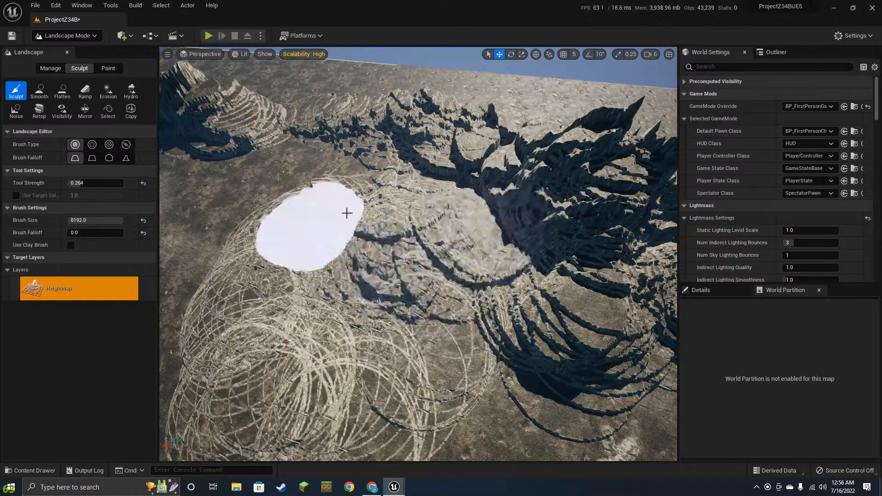
- Flatten the raised spiky mass into broad stepped plateaus with the Flatten tool at brush size 8192
click(62, 91)
mouse_move(449, 242)
mouse_down()
mouse_move(360, 246)
mouse_move(477, 244)
mouse_move(290, 265)
mouse_move(295, 167)
mouse_move(344, 134)
mouse_move(561, 293)
mouse_move(593, 230)
mouse_move(536, 222)
mouse_move(544, 170)
mouse_move(449, 200)
mouse_up()
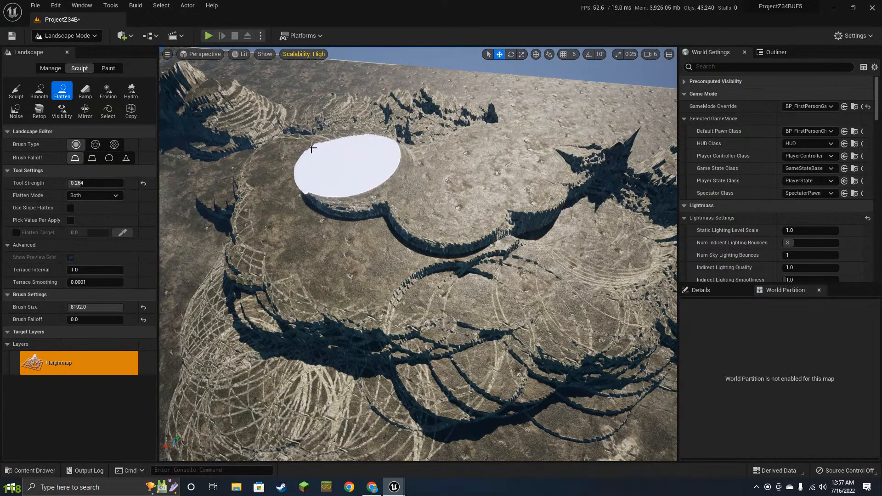
mouse_move(313, 149)
mouse_down()
mouse_move(573, 193)
mouse_move(598, 248)
mouse_up()
mouse_move(408, 271)
right_down()
mouse_move(455, 257)
mouse_move(454, 239)
right_up()
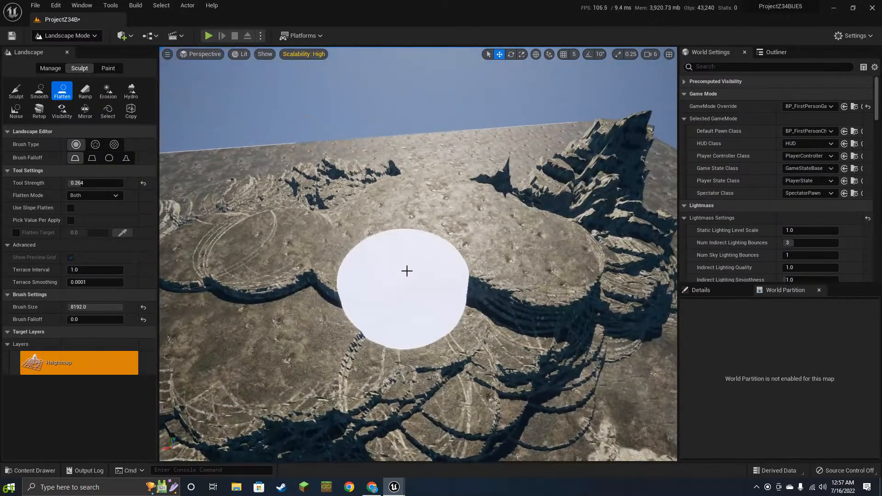
mouse_move(494, 213)
mouse_down()
mouse_move(526, 191)
mouse_move(419, 184)
mouse_move(512, 230)
mouse_move(552, 216)
mouse_move(315, 206)
mouse_move(295, 295)
mouse_move(479, 315)
mouse_move(490, 298)
mouse_up()
- Sculpt rugged outcrops along the terraced cliff with brush size 2511, tool strength 1.0 and the Tip brush falloff
click(16, 90)
right_drag(489, 298, 466, 294)
key(bracketleft)
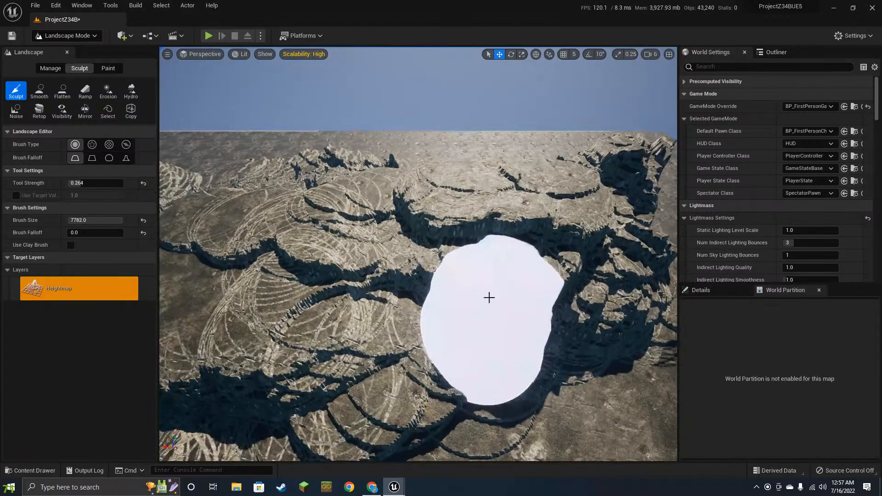
key(bracketleft)
key(bracketleft)
key(bracketleft)
key(bracketleft)
key(bracketleft)
key(bracketleft)
key(bracketleft)
key(bracketleft)
key(bracketleft)
key(bracketleft)
key(bracketleft)
key(bracketleft)
key(bracketleft)
key(bracketleft)
click(127, 159)
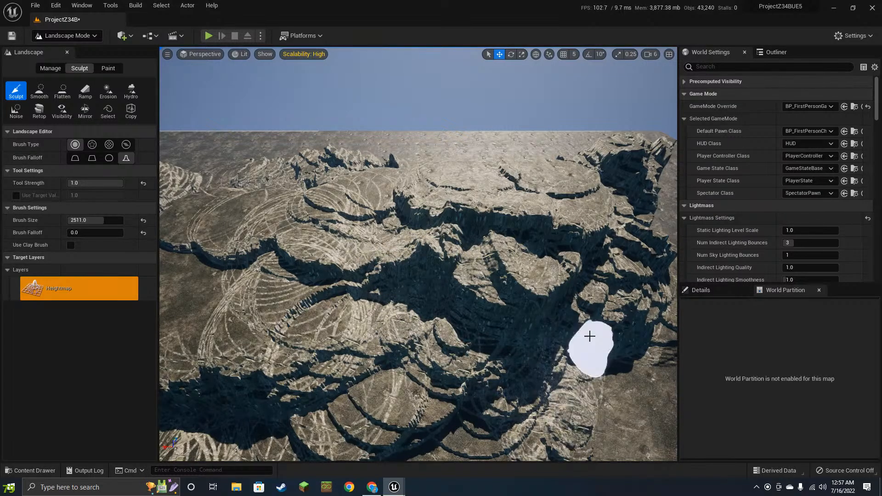
drag(568, 353, 484, 416)
- Sculpt sharp rocky ridges over the terraces and down the cliff base onto the plain
right_drag(551, 353, 479, 305)
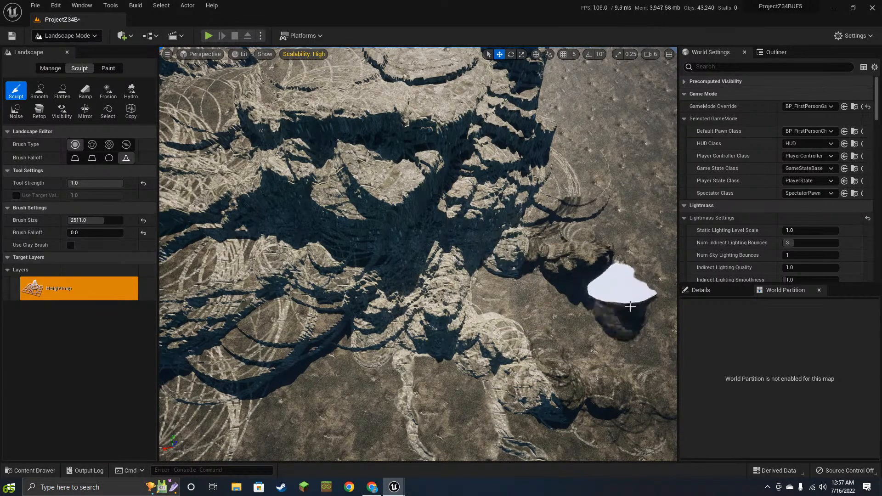
scroll(630, 306, down, 5)
mouse_move(610, 319)
right_down()
mouse_move(609, 262)
mouse_move(618, 282)
mouse_move(616, 269)
right_up()
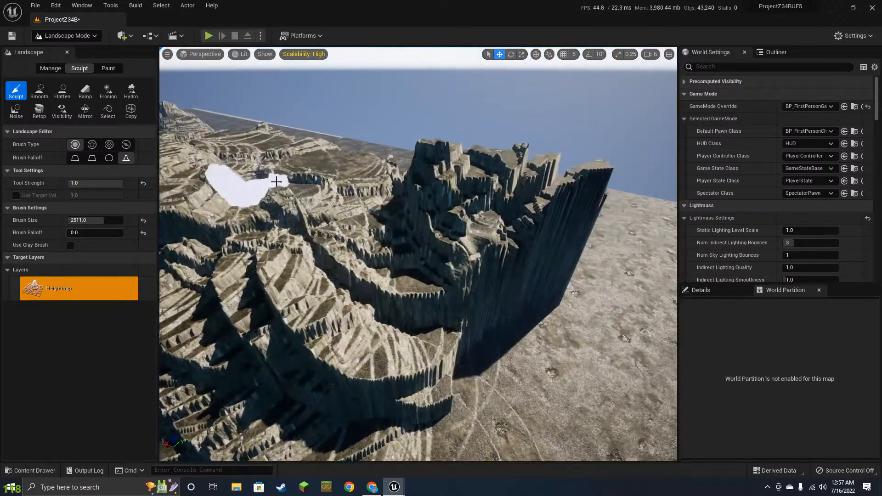
mouse_move(276, 182)
mouse_down()
mouse_move(202, 170)
mouse_move(460, 400)
mouse_up()
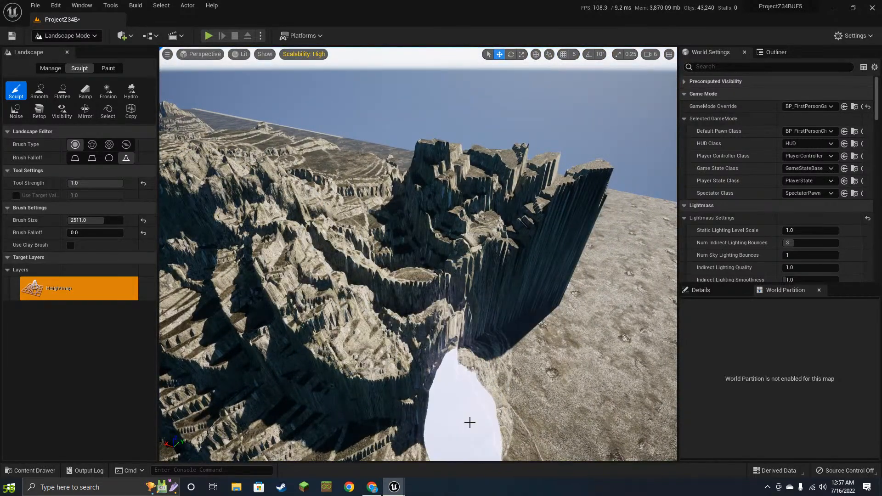
scroll(577, 388, down, 3)
right_drag(577, 388, 519, 377)
mouse_move(495, 338)
mouse_down()
mouse_move(522, 353)
mouse_move(545, 387)
mouse_up()
- Erode the sculpted mountain's steep faces and ridges using the Erosion tool at strength 1.0 and brush size 2511
click(108, 90)
mouse_move(486, 305)
mouse_down()
mouse_move(518, 275)
mouse_move(435, 199)
mouse_move(369, 362)
mouse_up()
scroll(431, 406, down, 4)
right_drag(431, 406, 386, 410)
mouse_move(546, 327)
mouse_down()
mouse_move(480, 335)
mouse_move(497, 271)
mouse_move(467, 255)
mouse_move(493, 325)
mouse_up()
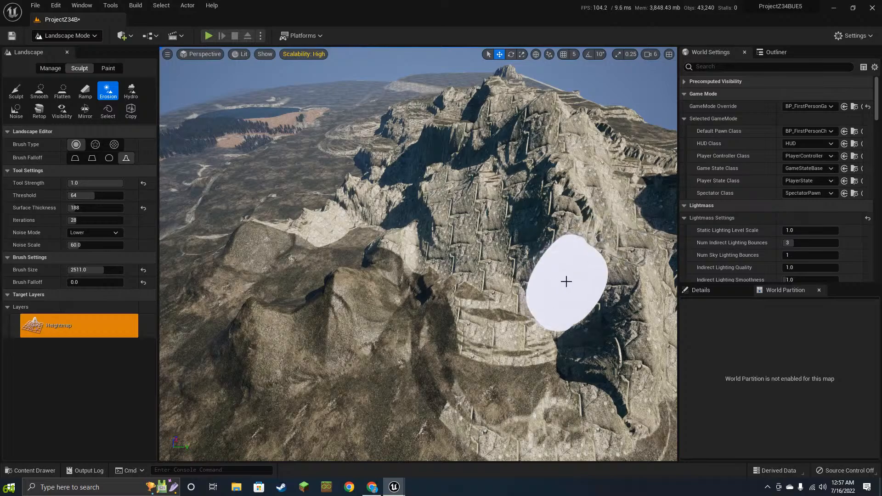
right_drag(557, 252, 588, 251)
scroll(558, 253, up, 2)
mouse_move(558, 252)
mouse_down()
mouse_move(506, 208)
mouse_move(516, 273)
mouse_up()
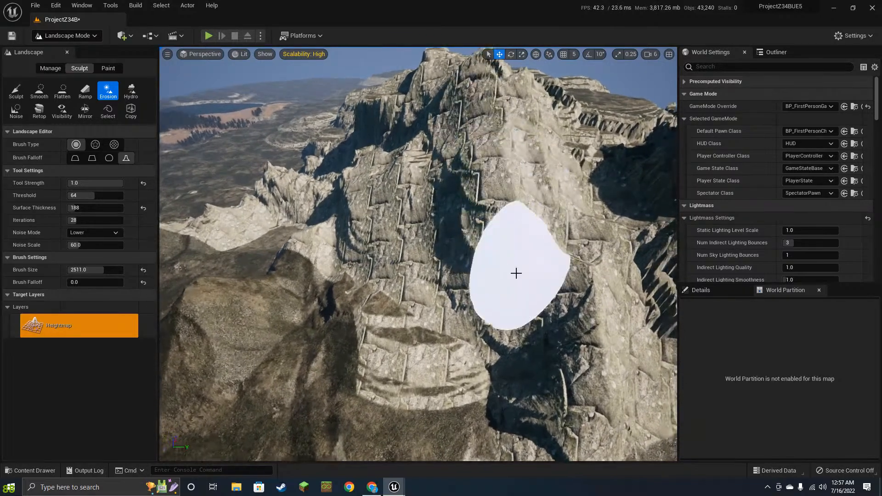
right_drag(516, 273, 581, 257)
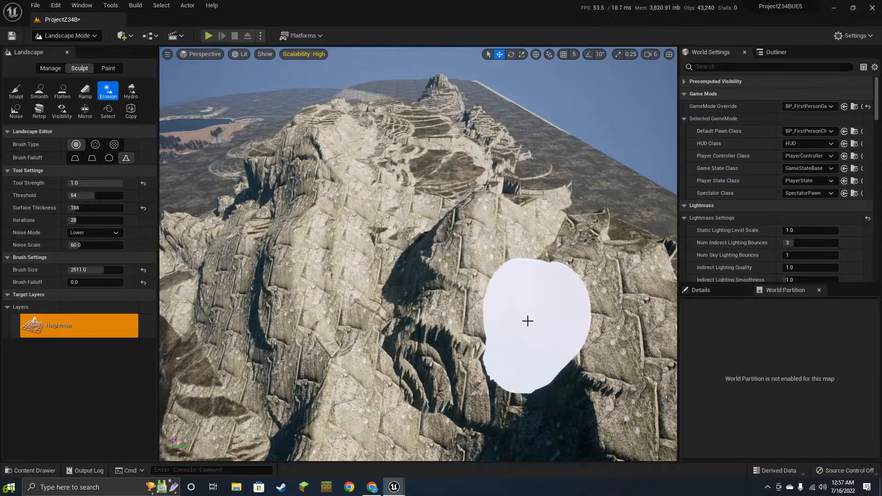
- Undo the last six landscape edits
right_drag(528, 321, 528, 381)
right_drag(607, 307, 478, 281)
key(ctrl+z)
key(ctrl+z)
key(ctrl+z)
key(ctrl+z)
key(ctrl+z)
key(ctrl+z)
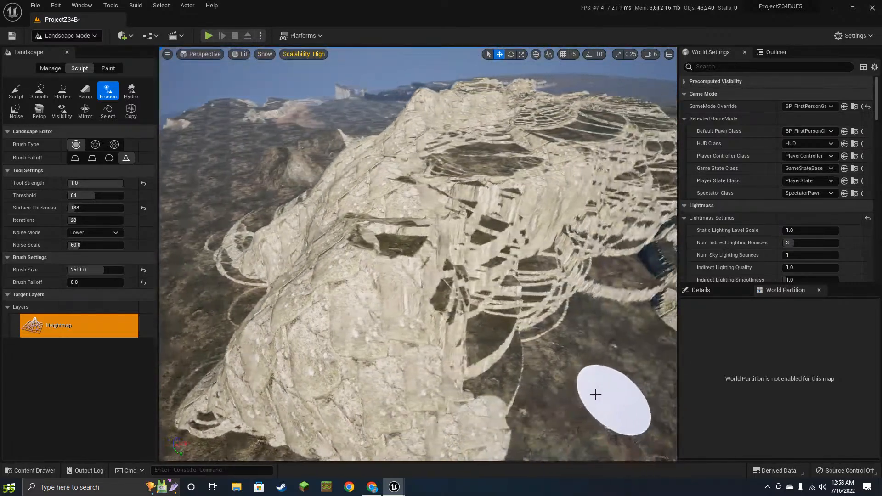
- Erode the near mountain's banded front slope and hollows down to its base with the Erosion tool at strength 1.0 and brush size 2511
mouse_move(593, 394)
right_down()
mouse_move(570, 407)
mouse_move(491, 409)
right_up()
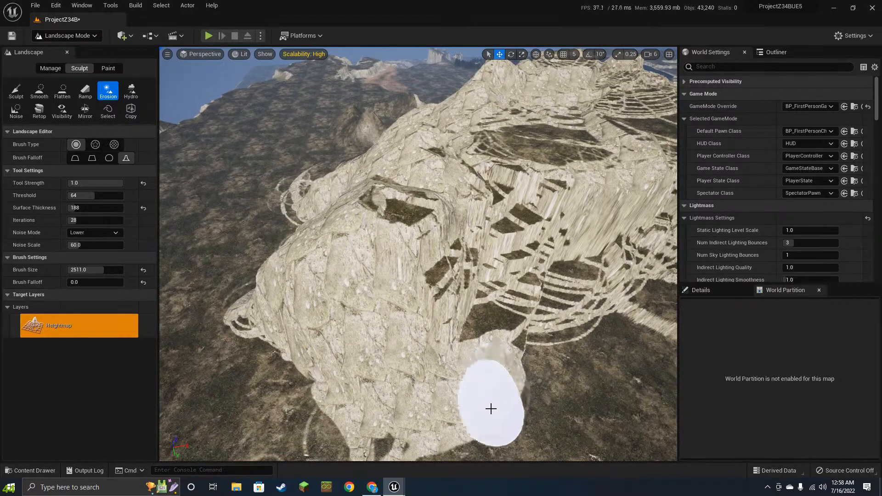
drag(497, 336, 419, 223)
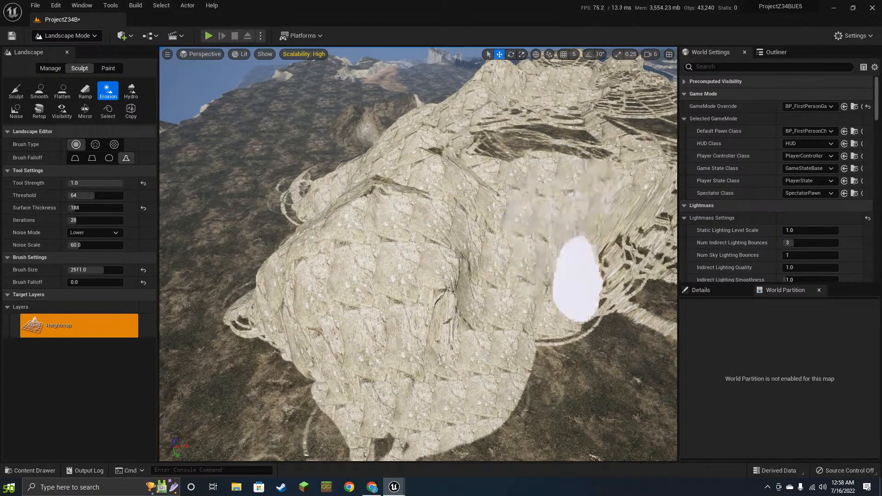
mouse_move(617, 409)
right_down()
mouse_move(559, 297)
mouse_move(570, 301)
right_up()
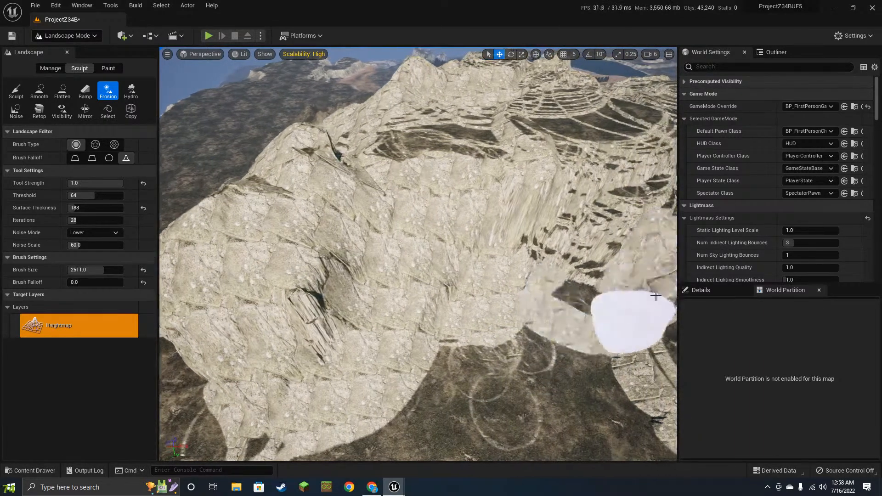
drag(632, 322, 613, 229)
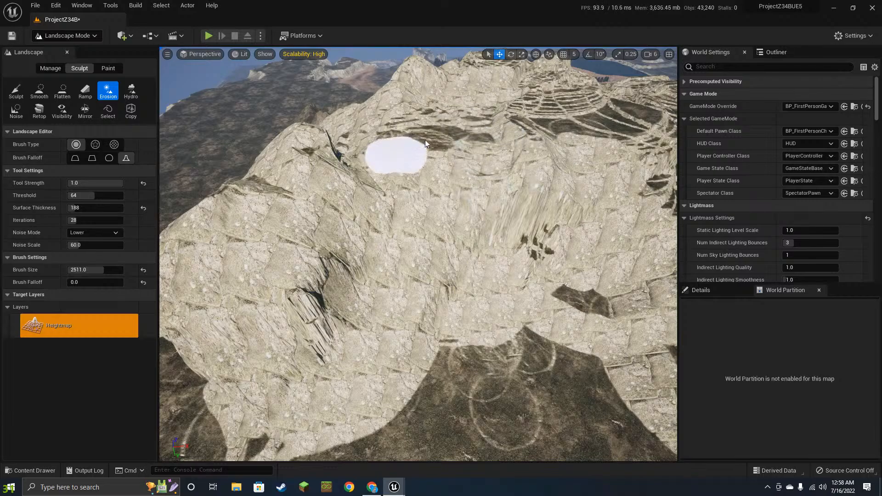
- Erode the ringed terraces and dark gaps along the mountain's foot and up its adjoining slopes
mouse_move(512, 210)
right_down()
mouse_move(455, 235)
mouse_move(567, 181)
right_up()
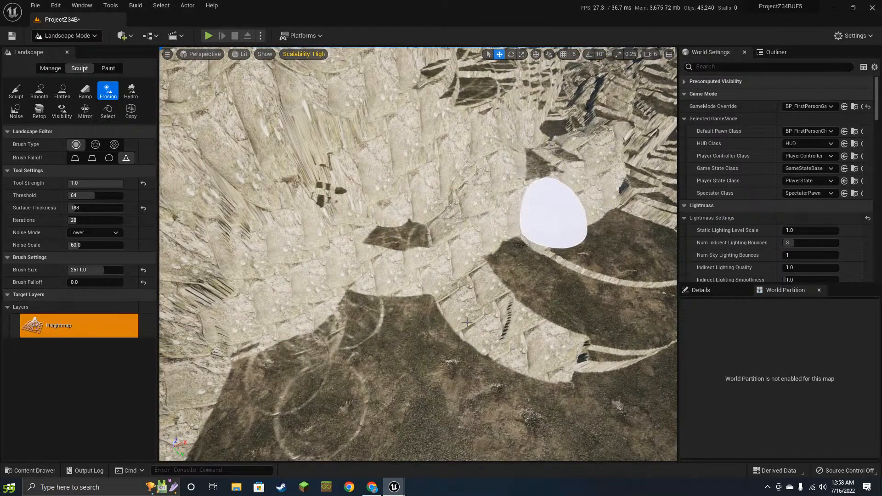
key(d)
mouse_move(663, 378)
mouse_down()
mouse_move(565, 417)
mouse_move(546, 354)
mouse_move(586, 262)
mouse_up()
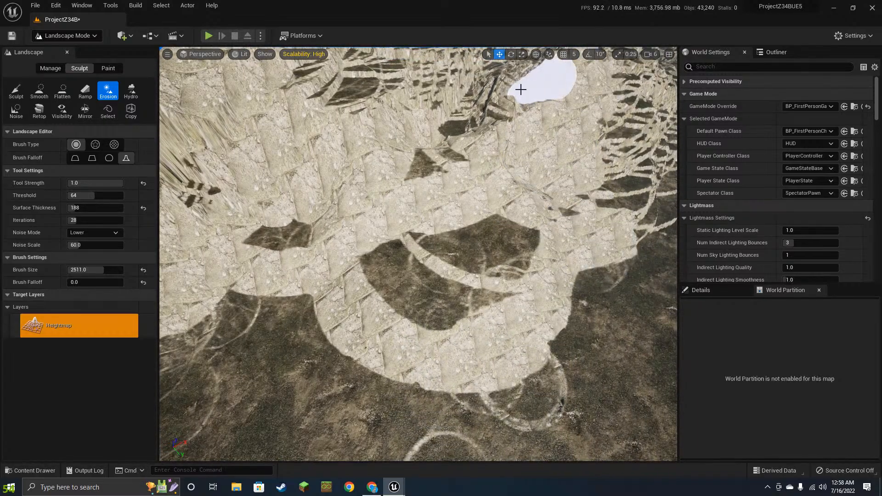
right_drag(447, 209, 452, 94)
key(w)
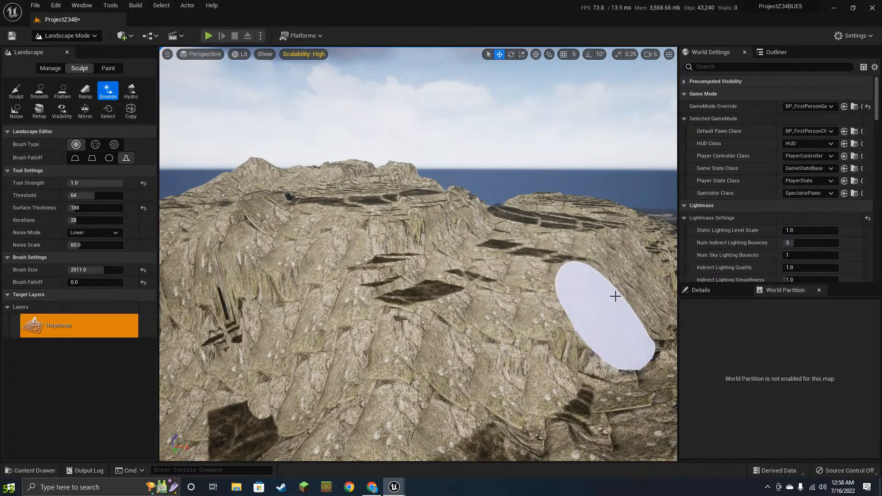
drag(652, 451, 583, 315)
- Smooth the striped hollow between the peaks and the slope below it using the Smooth tool at strength 1.0 and brush size 2511
key(w)
key(d)
key(s)
right_drag(393, 270, 393, 270)
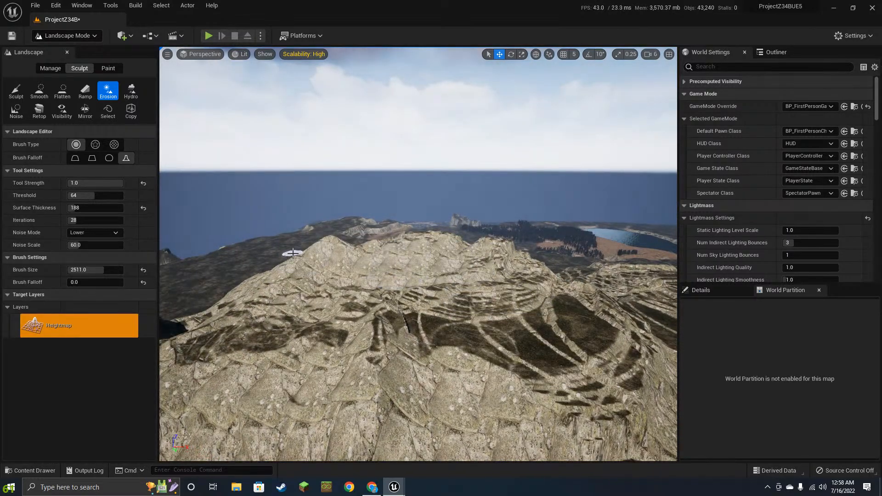
click(39, 91)
key(w)
mouse_move(415, 207)
right_down()
mouse_move(428, 276)
mouse_move(434, 271)
right_up()
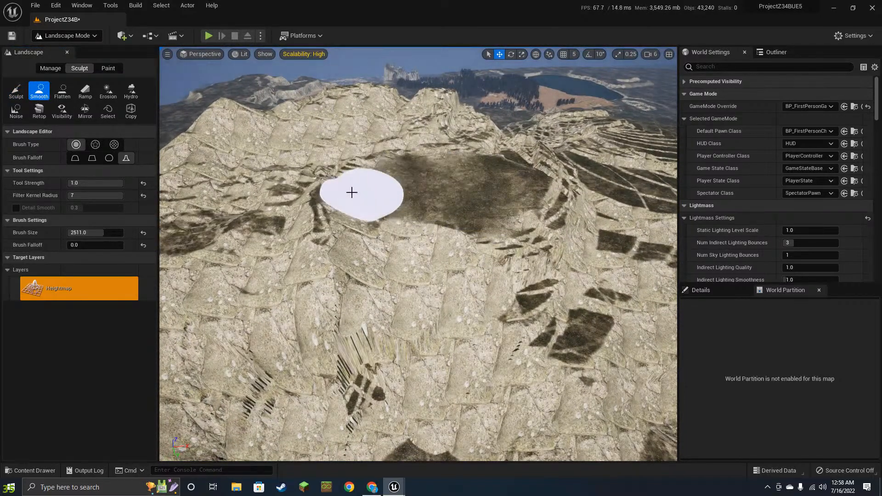
right_drag(388, 310, 402, 391)
drag(396, 293, 226, 308)
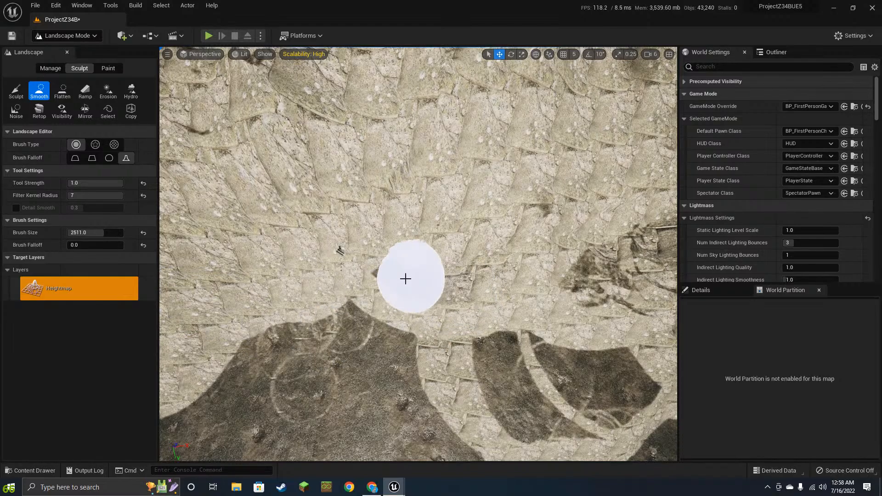
- Smooth the mountain's summit plateau and the grooved ridge leading to the ringed terraces behind it
right_drag(578, 344, 565, 322)
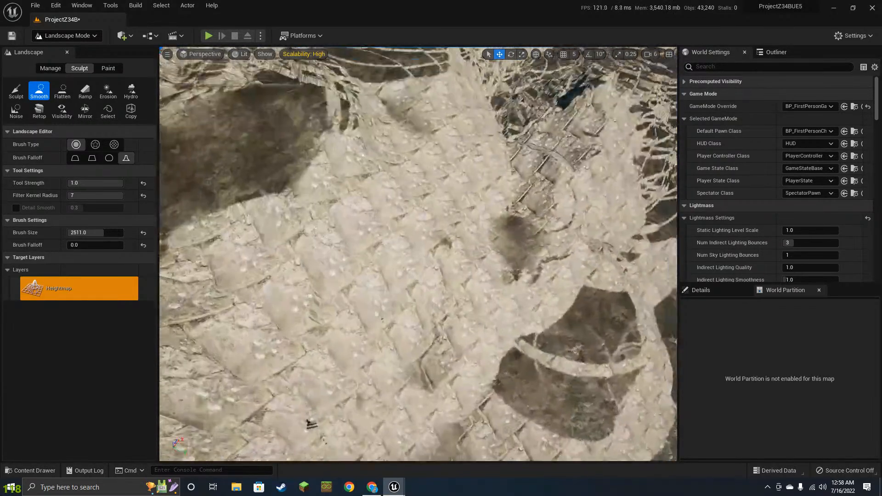
mouse_move(541, 291)
right_down()
mouse_move(561, 297)
mouse_move(521, 250)
right_up()
key(w)
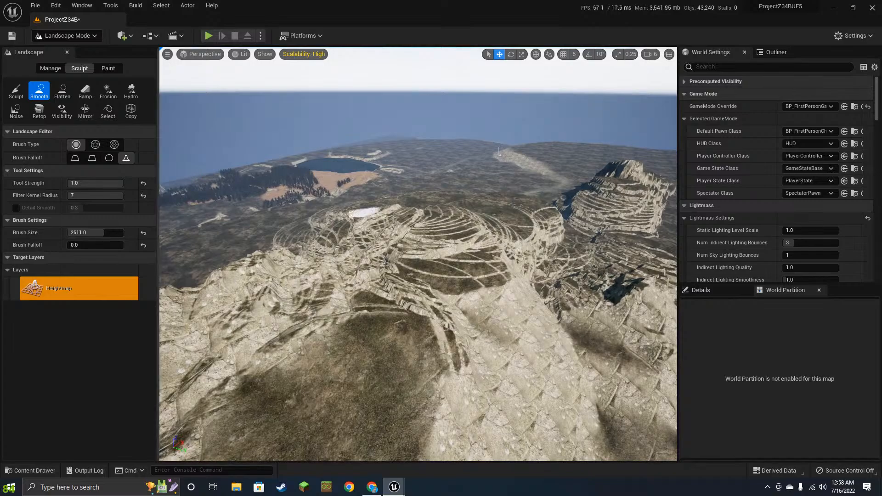
mouse_move(441, 226)
right_down()
mouse_move(402, 268)
mouse_move(496, 319)
mouse_move(477, 299)
mouse_move(524, 285)
right_up()
right_drag(482, 264, 533, 271)
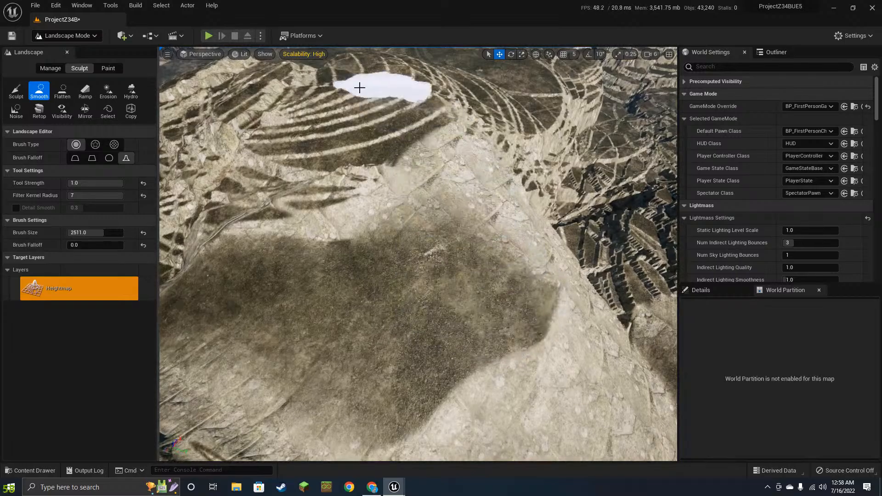
mouse_move(382, 126)
right_down()
mouse_move(363, 261)
mouse_move(374, 199)
right_up()
drag(374, 199, 401, 268)
- Smooth the shaded back side of the mountain, including the concentric terraces and the jagged dark ravine beside them
mouse_move(318, 304)
right_down()
mouse_move(305, 279)
mouse_move(421, 168)
right_up()
mouse_move(421, 168)
mouse_down()
mouse_move(429, 253)
mouse_move(390, 352)
mouse_up()
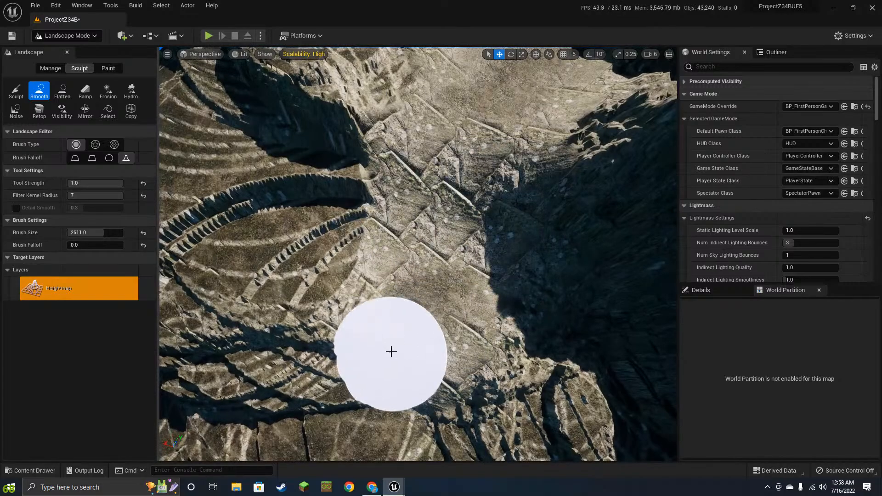
mouse_move(486, 220)
right_down()
mouse_move(503, 220)
mouse_move(517, 236)
right_up()
mouse_move(517, 236)
mouse_down()
mouse_move(467, 219)
mouse_move(380, 234)
mouse_move(396, 216)
mouse_up()
mouse_move(430, 237)
right_down()
mouse_move(434, 184)
mouse_move(359, 177)
right_up()
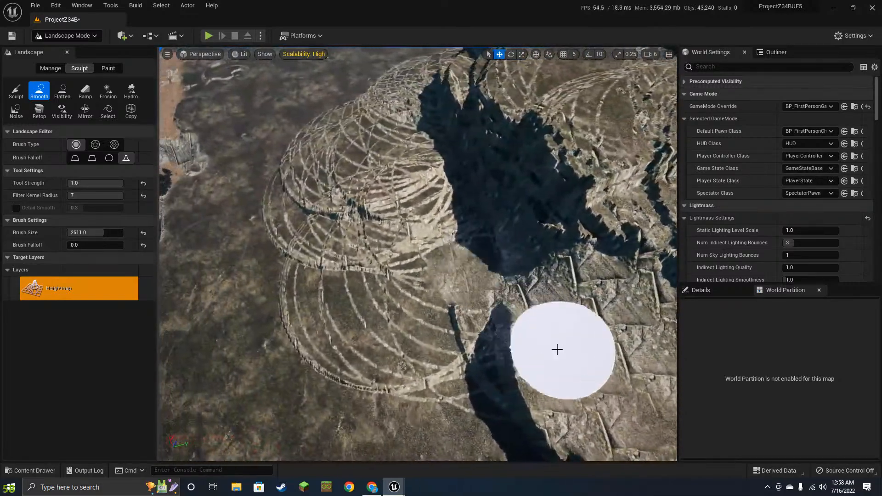
drag(557, 348, 531, 322)
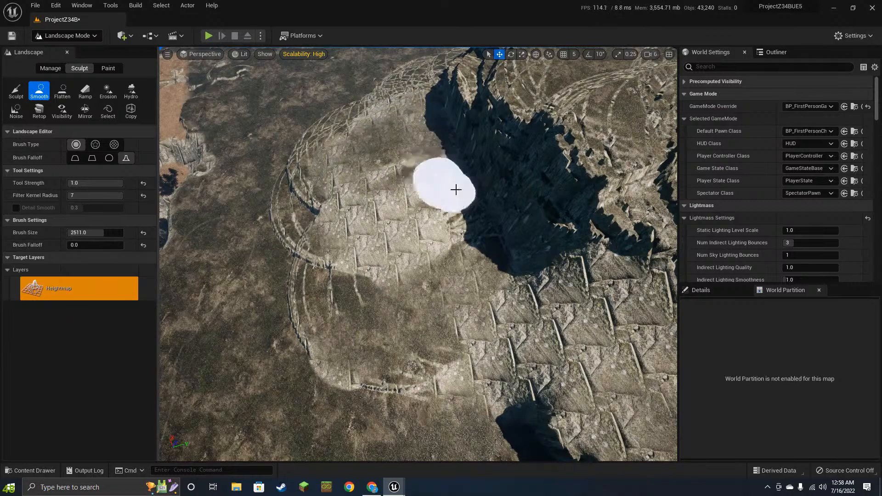
drag(456, 189, 485, 107)
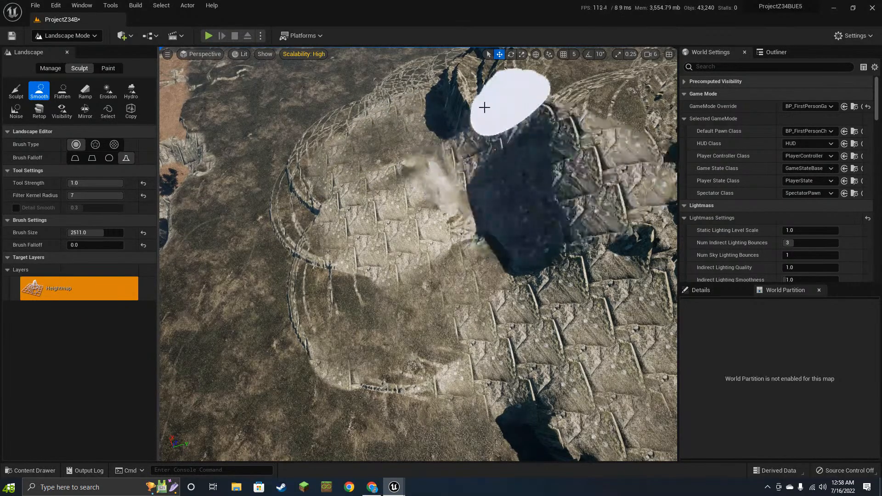
- Erode the smoothed back slopes beside the ravine with the Erosion tool at strength 1.0 and brush size 2511
click(116, 92)
mouse_move(321, 274)
mouse_down()
mouse_move(552, 415)
mouse_move(533, 407)
mouse_move(592, 178)
mouse_move(546, 156)
mouse_move(363, 140)
mouse_move(458, 195)
mouse_move(395, 209)
mouse_up()
right_drag(390, 209, 597, 203)
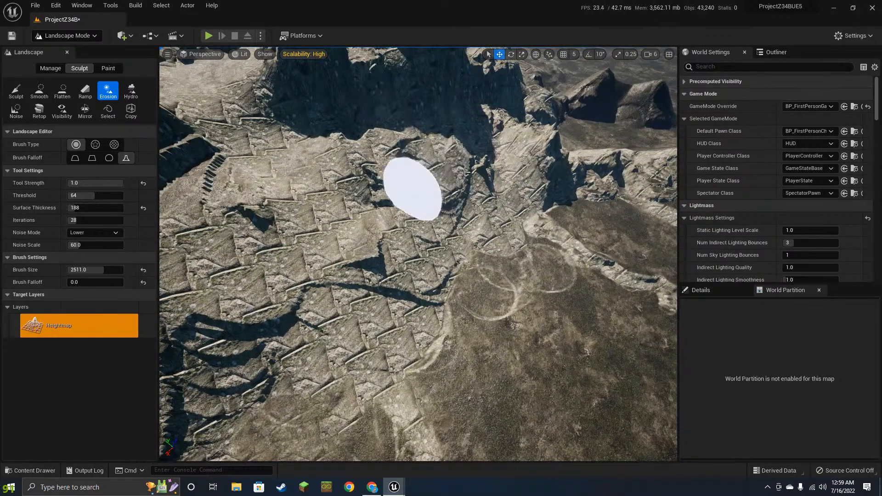
- Erode the rocky slope facing the sea and the jagged ledge along the plain with the Erosion brush
right_drag(531, 238, 447, 197)
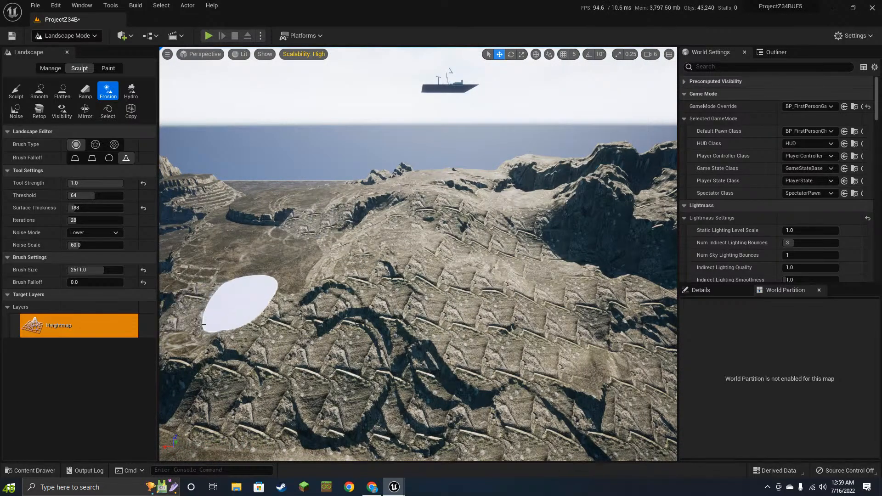
mouse_move(203, 324)
mouse_down()
mouse_move(371, 329)
mouse_move(355, 380)
mouse_move(256, 443)
mouse_move(453, 292)
mouse_move(465, 313)
mouse_move(479, 280)
mouse_up()
key(w)
right_drag(479, 246, 404, 276)
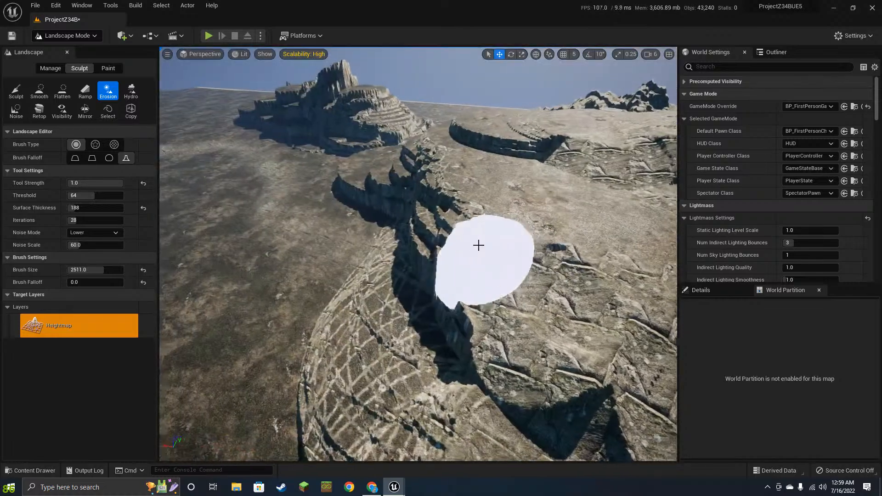
drag(479, 246, 440, 230)
drag(243, 396, 406, 419)
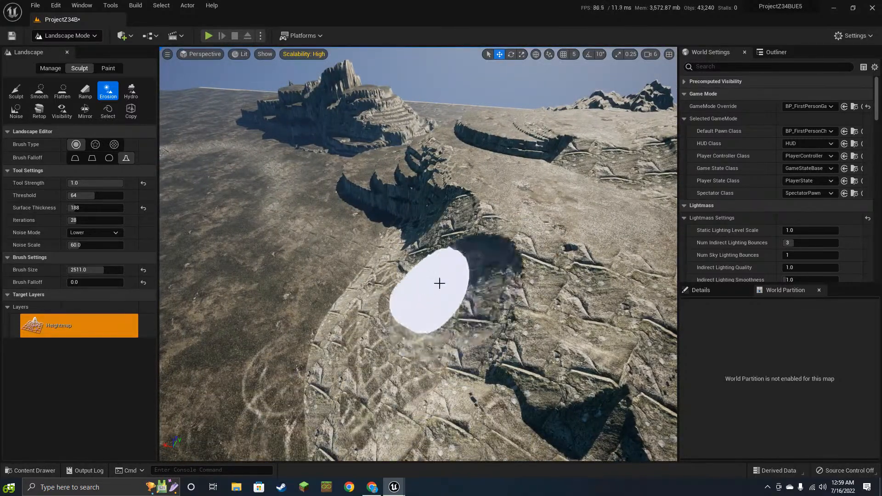
drag(439, 284, 428, 210)
- Erode the shadowed cliff face down to its foot at the edge of the plain
key(w)
mouse_move(427, 210)
right_down()
mouse_move(422, 248)
mouse_move(441, 230)
mouse_move(422, 257)
mouse_move(464, 235)
mouse_move(368, 299)
right_up()
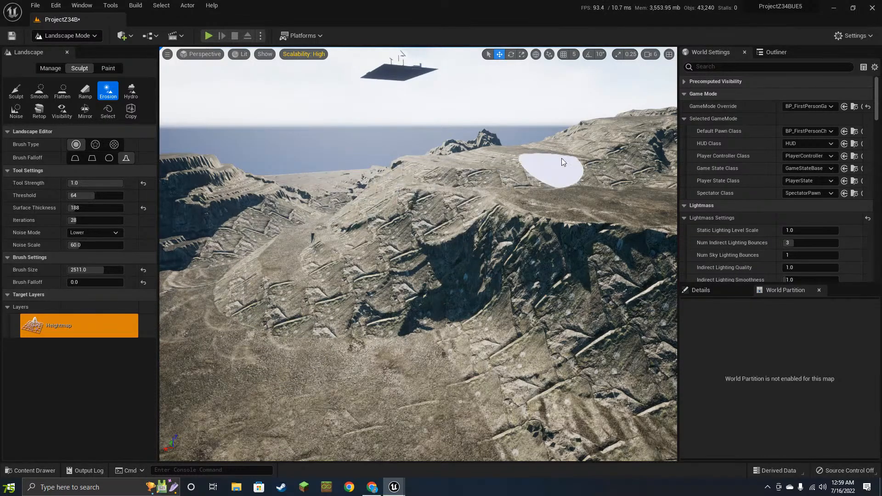
mouse_move(492, 294)
mouse_down()
mouse_move(478, 257)
mouse_move(453, 398)
mouse_up()
- Erode the dark, hollowed side of the isolated rocky mound, including its jagged far end
key(w)
mouse_move(340, 373)
right_down()
mouse_move(311, 325)
mouse_move(333, 283)
mouse_move(545, 284)
mouse_move(487, 303)
mouse_move(389, 210)
right_up()
mouse_move(388, 210)
mouse_down()
mouse_move(459, 269)
mouse_move(451, 362)
mouse_move(637, 246)
mouse_up()
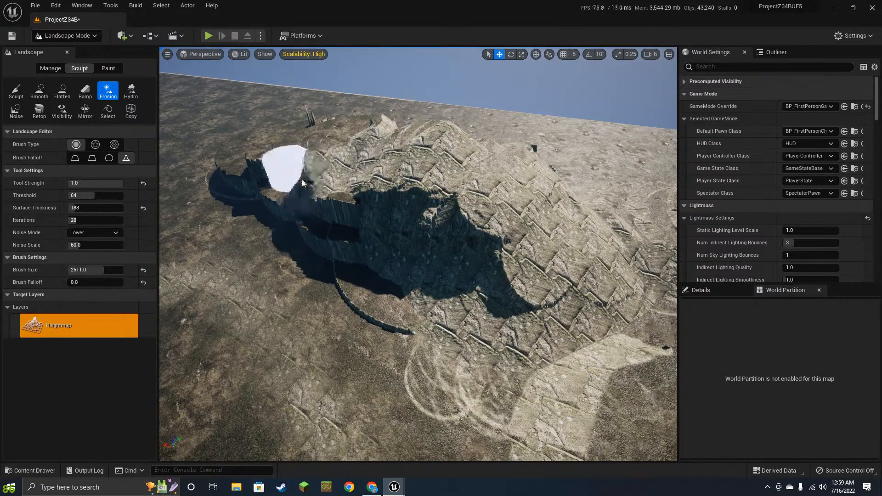
drag(302, 181, 300, 223)
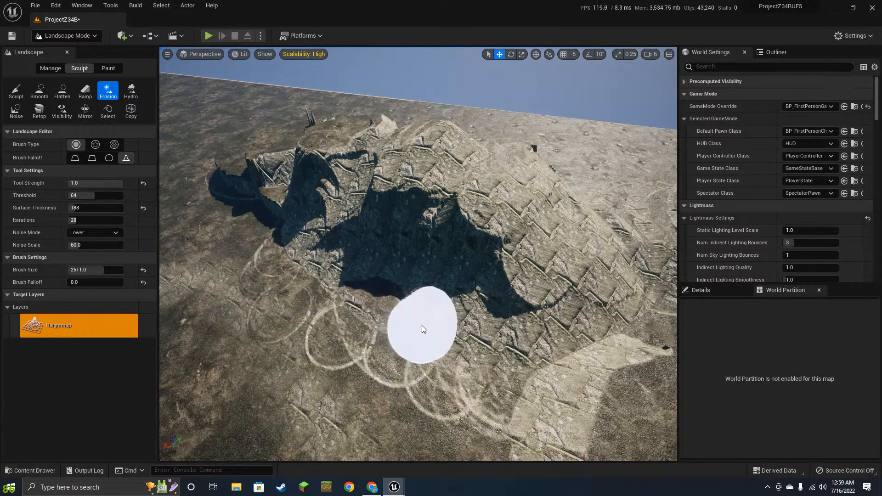
- Erode the crest and outer flank of the isolated rocky mound with sweeping strokes
right_drag(447, 266, 445, 261)
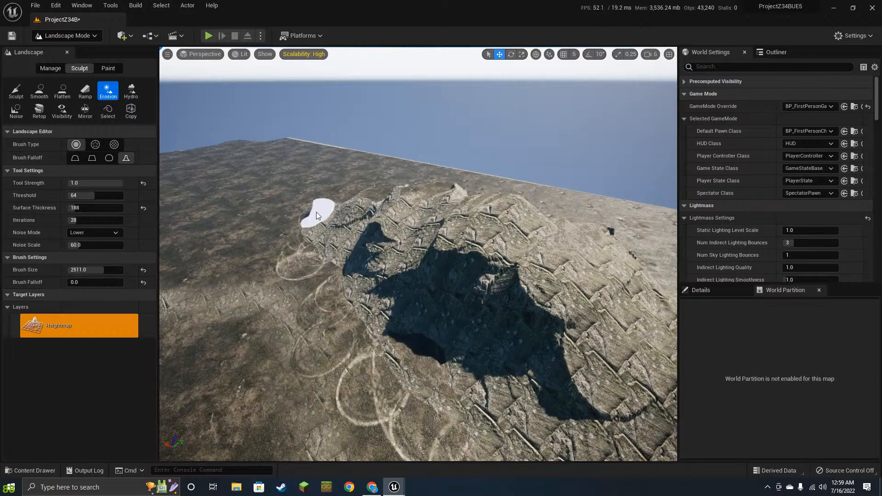
mouse_move(373, 206)
mouse_down()
mouse_move(402, 207)
mouse_move(572, 282)
mouse_up()
right_drag(571, 283, 613, 308)
mouse_move(612, 309)
mouse_down()
mouse_move(542, 242)
mouse_move(490, 251)
mouse_move(615, 250)
mouse_up()
mouse_move(615, 250)
right_down()
mouse_move(563, 262)
mouse_move(597, 266)
right_up()
- Erode the upper rim of the sunlit mountain slope and the banded rock area beside it
mouse_move(337, 284)
mouse_down()
mouse_move(385, 172)
mouse_move(525, 261)
mouse_move(452, 134)
mouse_up()
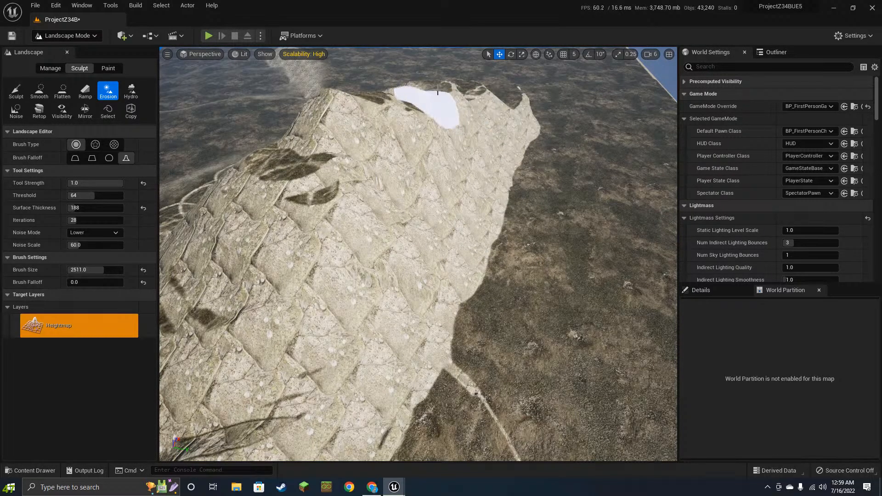
mouse_move(385, 148)
mouse_down()
mouse_move(286, 177)
mouse_move(340, 96)
mouse_up()
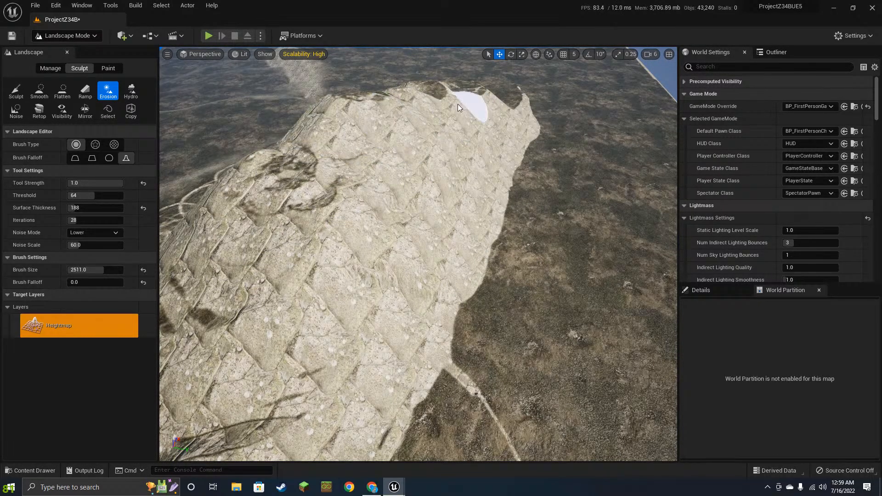
mouse_move(599, 178)
right_down()
mouse_move(543, 221)
mouse_move(428, 230)
right_up()
mouse_move(397, 138)
mouse_down()
mouse_move(402, 181)
mouse_move(374, 311)
mouse_move(398, 303)
mouse_move(316, 150)
mouse_move(215, 169)
mouse_up()
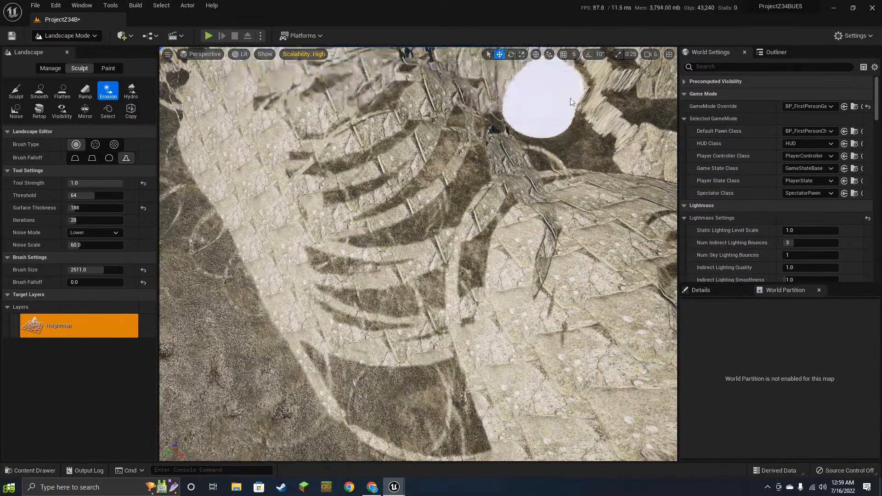
- Erode the broad pale slope and roughen its lower edge where it meets the dark ground
mouse_move(586, 175)
right_down()
mouse_move(414, 257)
mouse_move(354, 232)
mouse_move(281, 225)
right_up()
mouse_move(548, 220)
mouse_down()
mouse_move(458, 112)
mouse_move(359, 124)
mouse_move(281, 301)
mouse_move(473, 301)
mouse_move(344, 162)
mouse_up()
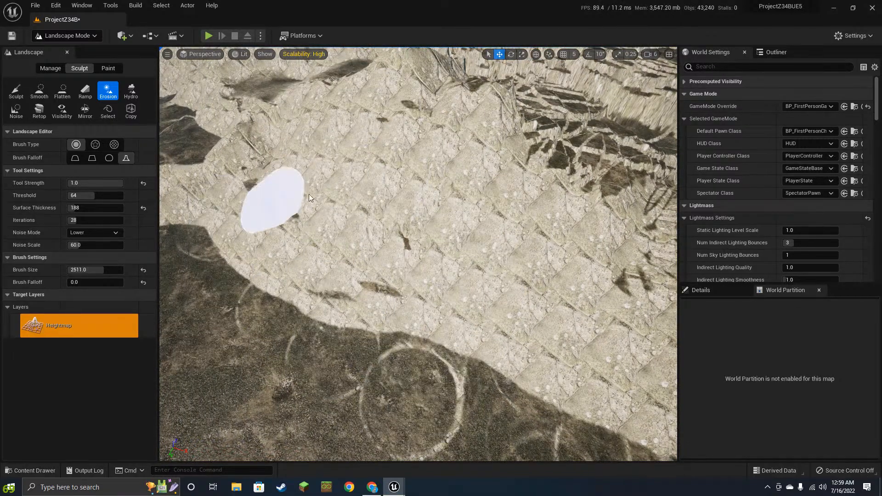
mouse_move(248, 271)
mouse_down()
mouse_move(489, 391)
mouse_move(425, 414)
mouse_move(297, 437)
mouse_move(579, 437)
mouse_move(614, 446)
mouse_up()
mouse_move(570, 400)
mouse_down()
mouse_move(337, 350)
mouse_move(248, 366)
mouse_move(281, 323)
mouse_move(205, 259)
mouse_up()
scroll(396, 341, down, 6)
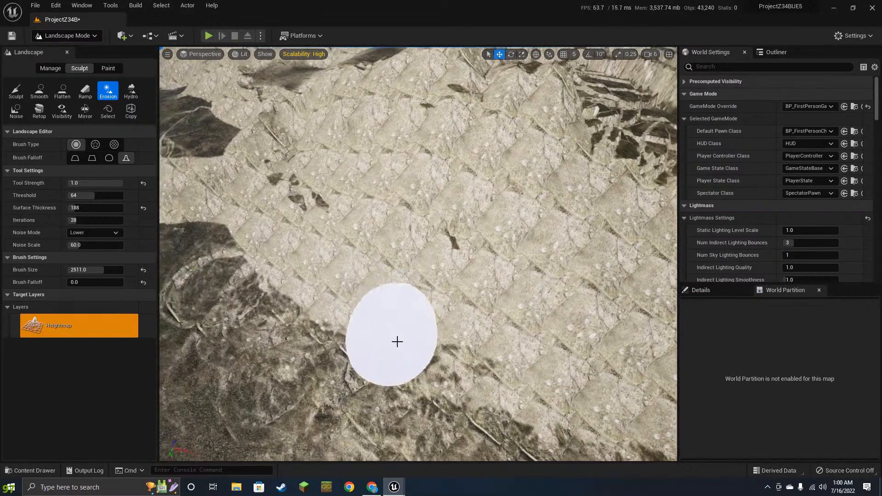
- Erode the foot of the pale mountain and its boundary with the dark plain near the landscape's outer edge
mouse_move(483, 321)
right_down()
mouse_move(482, 258)
mouse_move(442, 257)
mouse_move(460, 276)
mouse_move(448, 275)
right_up()
key(w)
mouse_move(328, 261)
mouse_down()
mouse_move(412, 321)
mouse_move(311, 226)
mouse_up()
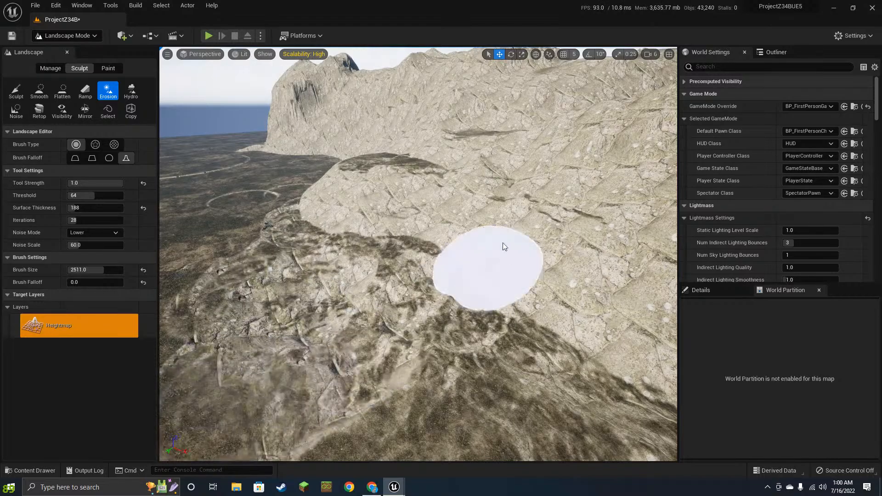
mouse_move(489, 235)
right_down()
mouse_move(583, 244)
mouse_move(671, 225)
mouse_move(464, 202)
mouse_move(515, 294)
right_up()
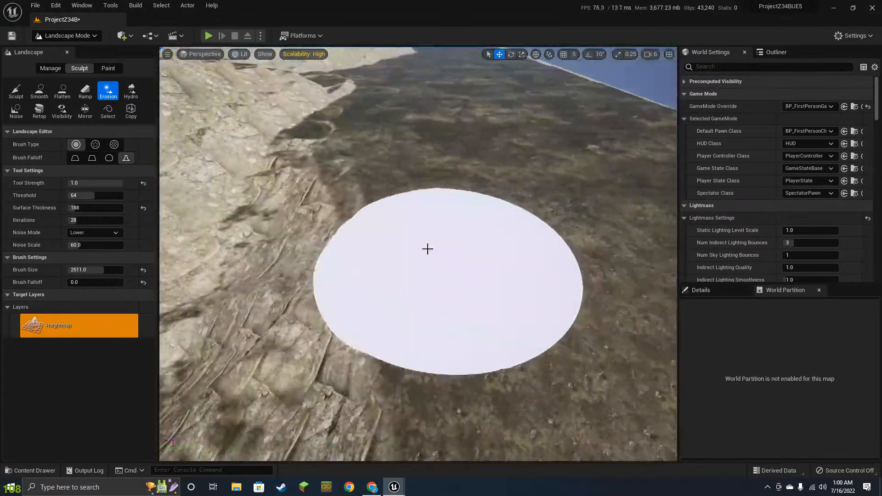
right_drag(419, 294, 395, 258)
mouse_move(427, 237)
mouse_down()
mouse_move(464, 358)
mouse_move(504, 319)
mouse_move(422, 200)
mouse_up()
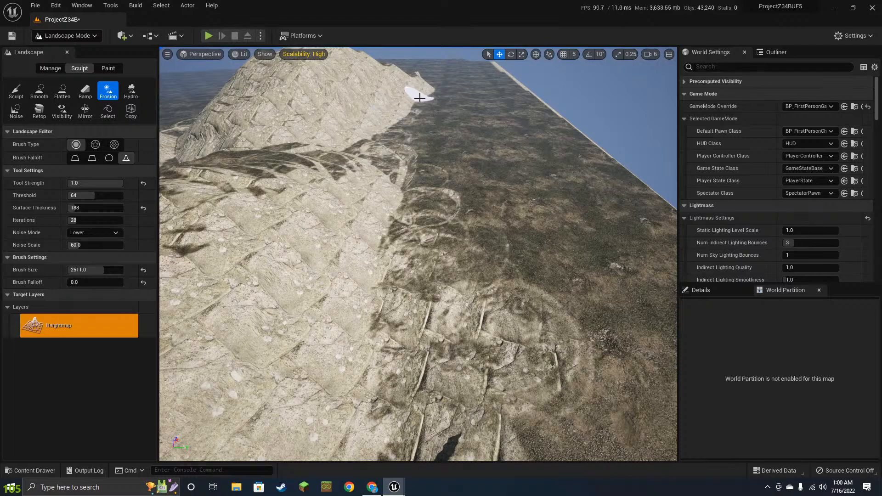
- Erode the dark patches on the pale slope and the steep rock wall above the dark foothill
mouse_move(482, 206)
right_down()
mouse_move(473, 147)
mouse_move(450, 257)
mouse_move(394, 258)
right_up()
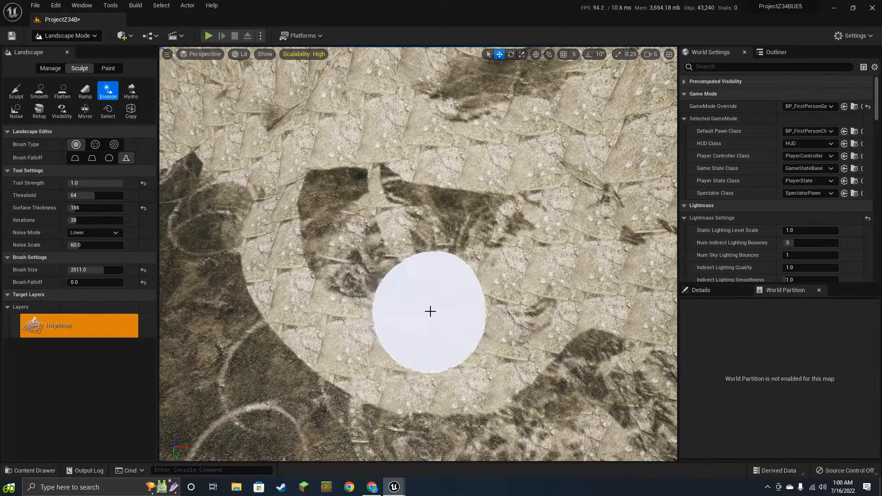
right_drag(429, 311, 425, 243)
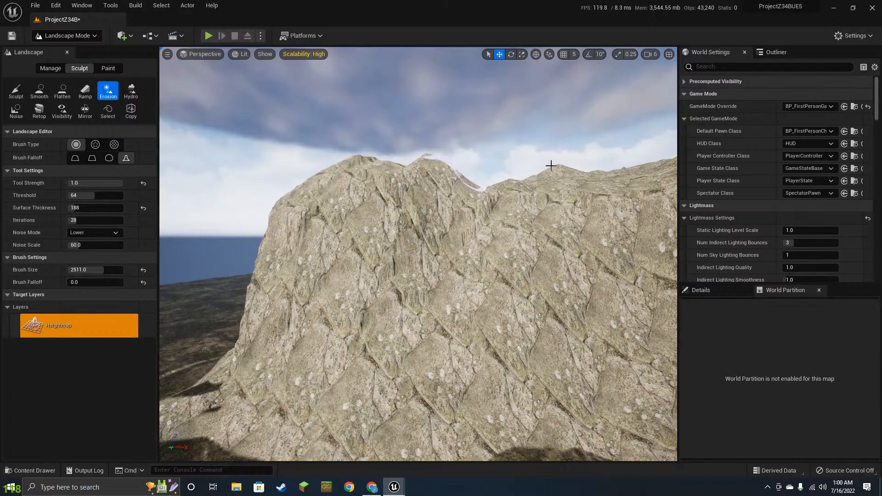
right_drag(453, 276, 440, 254)
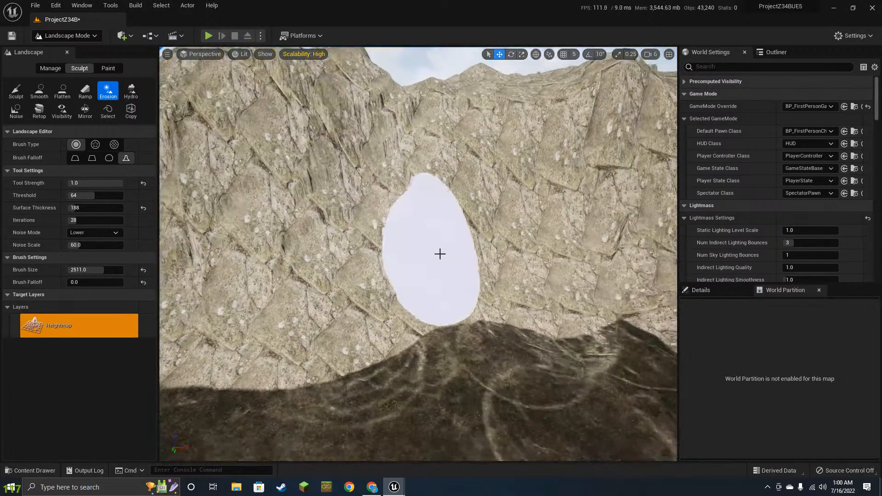
mouse_move(539, 269)
mouse_down()
mouse_move(340, 297)
mouse_move(341, 280)
mouse_move(365, 272)
mouse_up()
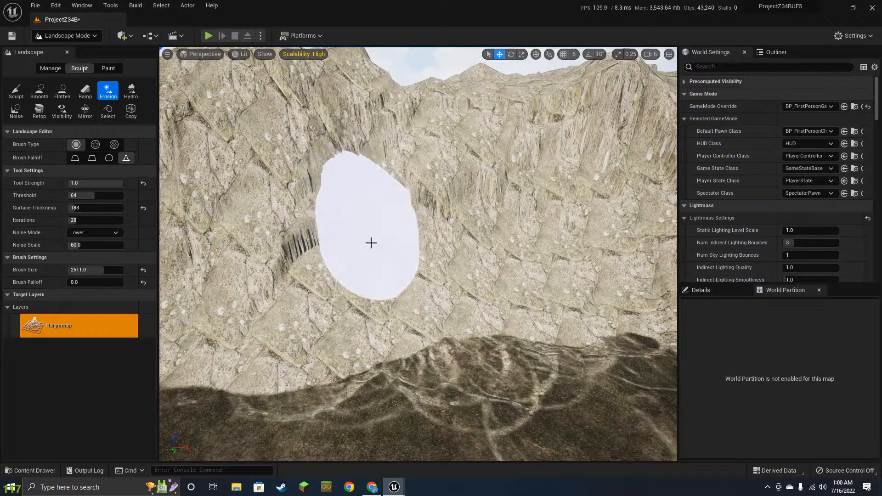
- Erode the rounded end of the mountain, carving its steep face and the base around it
right_drag(455, 221, 388, 230)
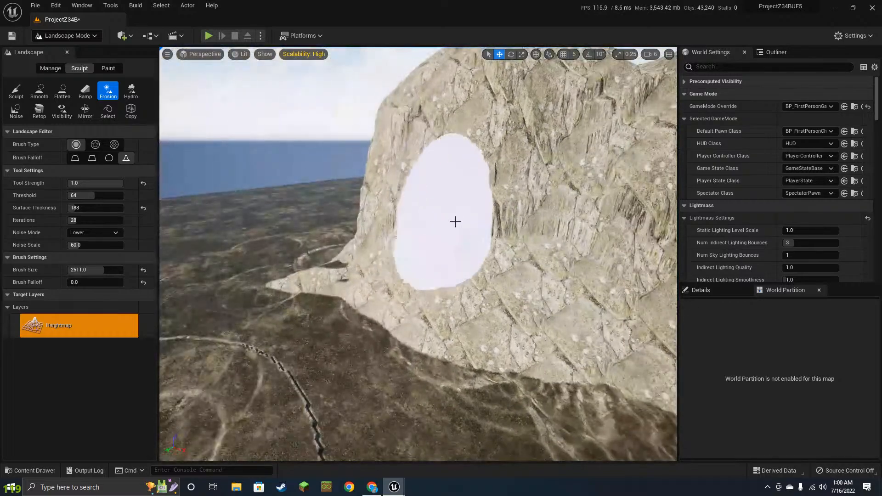
mouse_move(189, 414)
mouse_down()
mouse_move(557, 239)
mouse_move(492, 227)
mouse_move(467, 278)
mouse_up()
right_drag(467, 279, 317, 248)
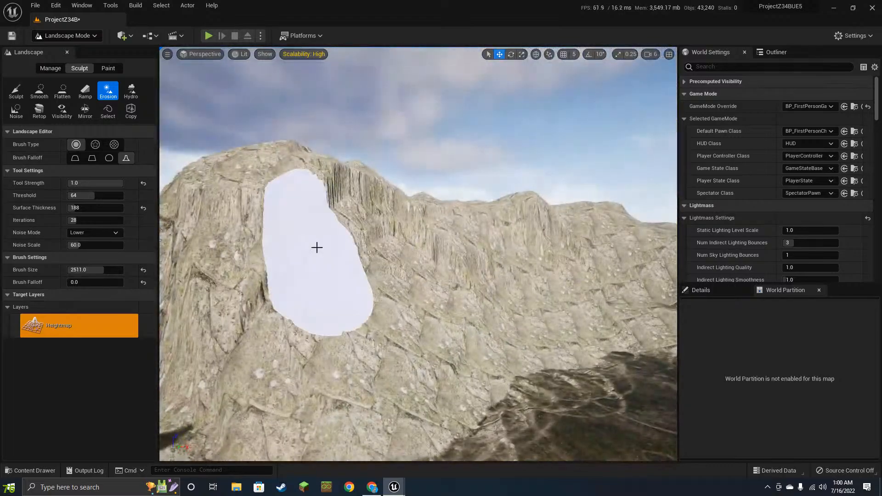
mouse_move(285, 307)
right_down()
mouse_move(350, 392)
mouse_move(483, 248)
mouse_move(453, 235)
right_up()
mouse_move(454, 235)
mouse_down()
mouse_move(446, 258)
mouse_move(384, 207)
mouse_move(267, 205)
mouse_up()
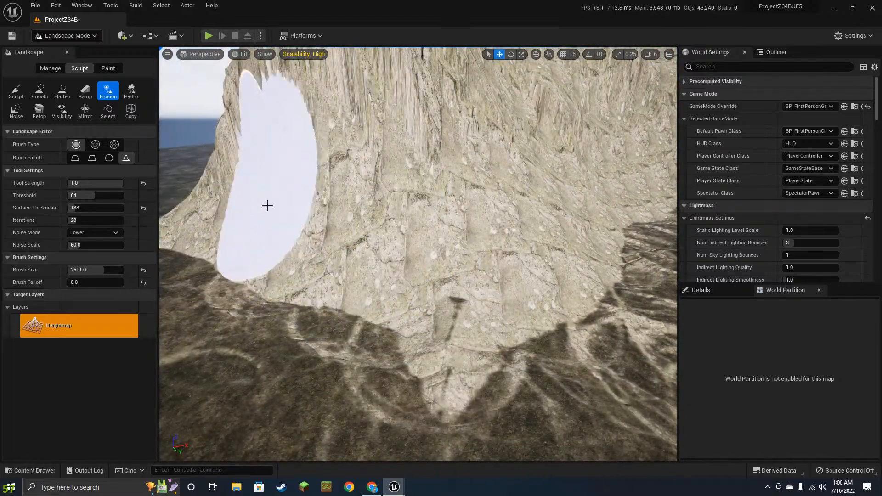
- Erode the mountain's shaded side and the rock face beside the dark foothills
mouse_move(267, 206)
right_down()
mouse_move(388, 237)
mouse_move(380, 206)
mouse_move(394, 178)
mouse_move(449, 234)
mouse_move(452, 219)
mouse_move(490, 252)
mouse_move(446, 272)
mouse_move(481, 270)
mouse_move(374, 304)
mouse_move(567, 298)
mouse_move(436, 266)
mouse_move(390, 216)
mouse_move(287, 261)
right_up()
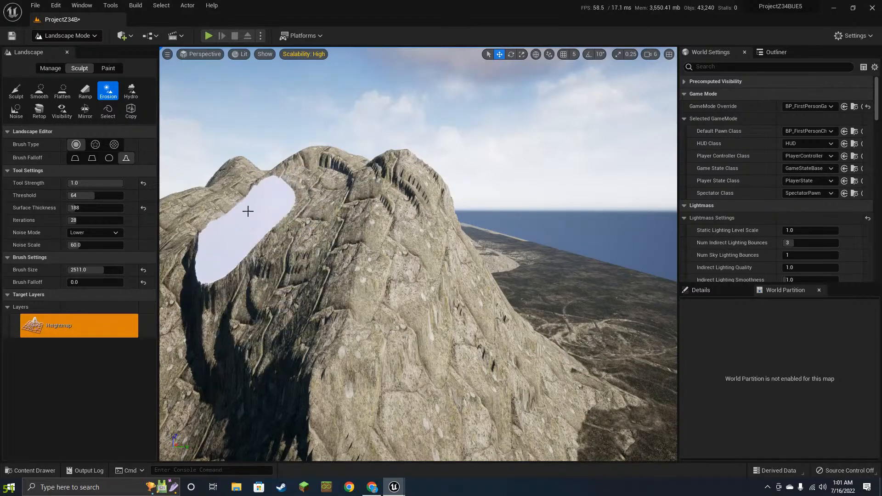
mouse_move(248, 211)
right_down()
mouse_move(354, 335)
mouse_move(581, 256)
mouse_move(506, 319)
mouse_move(501, 371)
mouse_move(522, 233)
mouse_move(389, 245)
right_up()
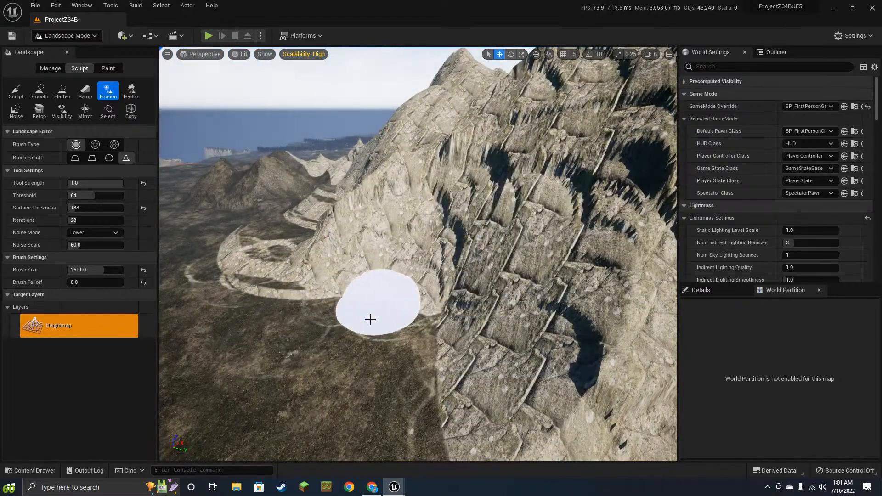
mouse_move(371, 319)
right_down()
mouse_move(547, 184)
mouse_move(622, 368)
mouse_move(590, 436)
mouse_move(532, 347)
mouse_move(437, 371)
mouse_move(587, 315)
mouse_move(648, 337)
mouse_move(398, 323)
mouse_move(574, 275)
mouse_move(643, 324)
mouse_move(638, 305)
mouse_move(508, 354)
mouse_move(271, 354)
mouse_move(566, 256)
mouse_move(577, 197)
mouse_move(588, 194)
mouse_move(584, 138)
mouse_move(565, 101)
mouse_move(510, 267)
mouse_move(393, 212)
right_up()
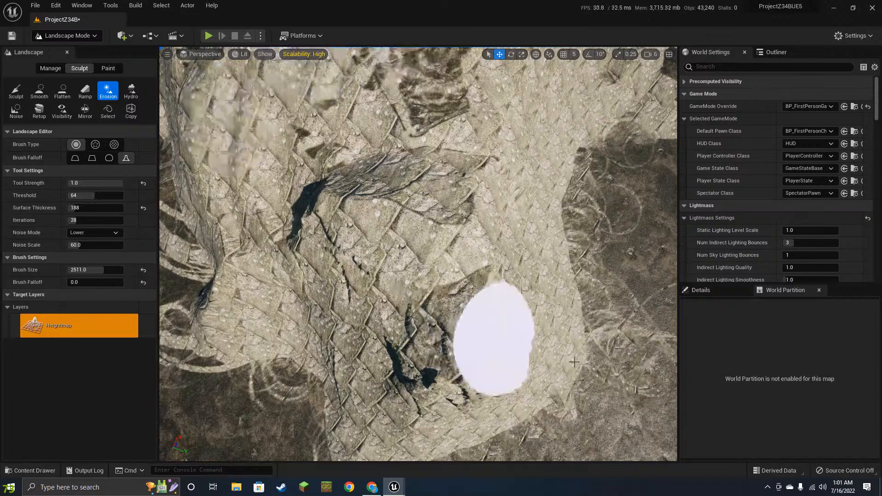
mouse_move(410, 420)
right_down()
mouse_move(427, 323)
mouse_move(390, 257)
mouse_move(368, 248)
mouse_move(352, 355)
right_up()
drag(353, 355, 420, 335)
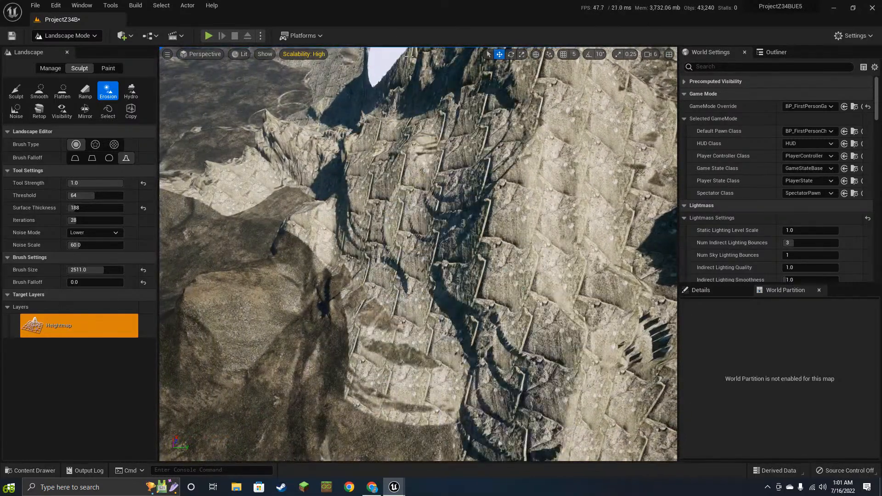
mouse_move(391, 56)
mouse_down()
mouse_move(351, 227)
mouse_move(260, 342)
mouse_move(449, 268)
mouse_up()
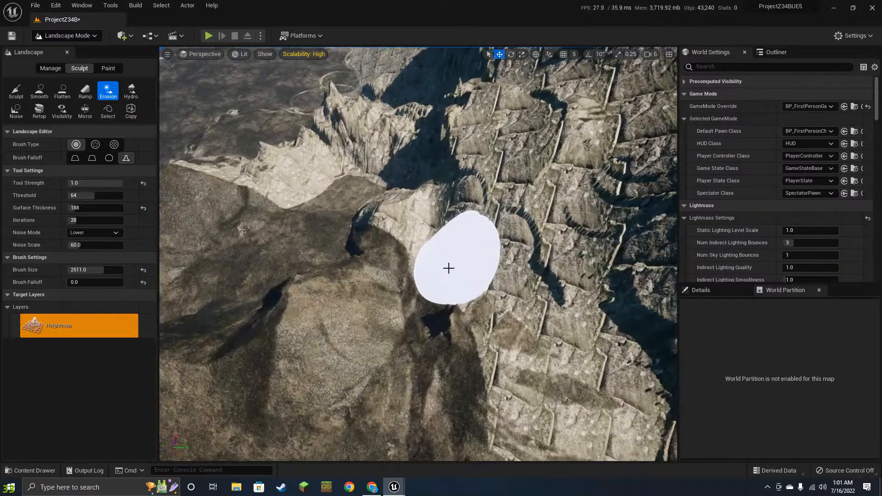
- Erode the bare brown ridges and hills below the large rocky mountain
mouse_move(449, 267)
right_down()
mouse_move(497, 165)
mouse_move(396, 168)
mouse_move(399, 275)
mouse_move(445, 221)
mouse_move(528, 248)
mouse_move(539, 241)
right_up()
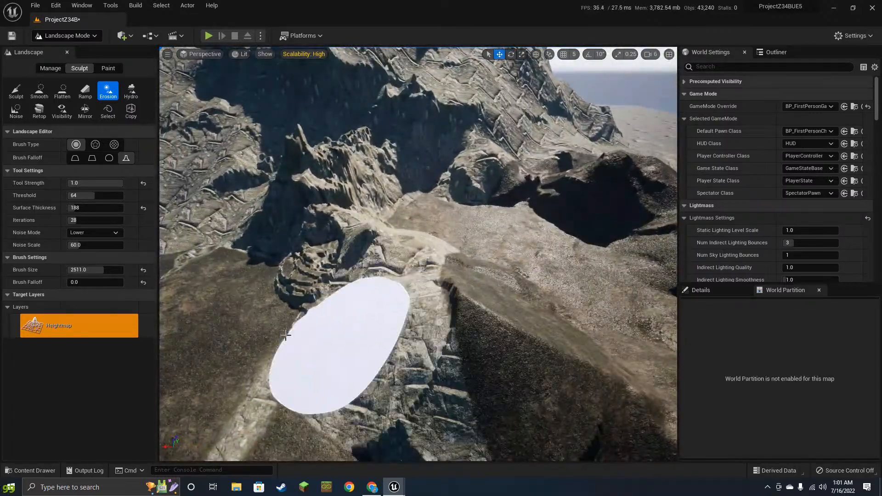
mouse_move(546, 293)
mouse_down()
mouse_move(574, 182)
mouse_move(675, 290)
mouse_move(591, 304)
mouse_move(497, 285)
mouse_move(528, 259)
mouse_up()
key(d)
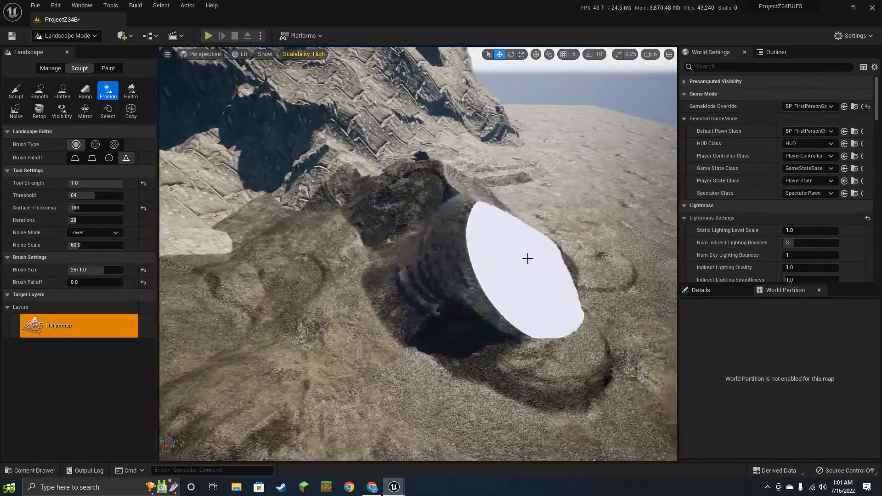
right_drag(617, 292, 653, 305)
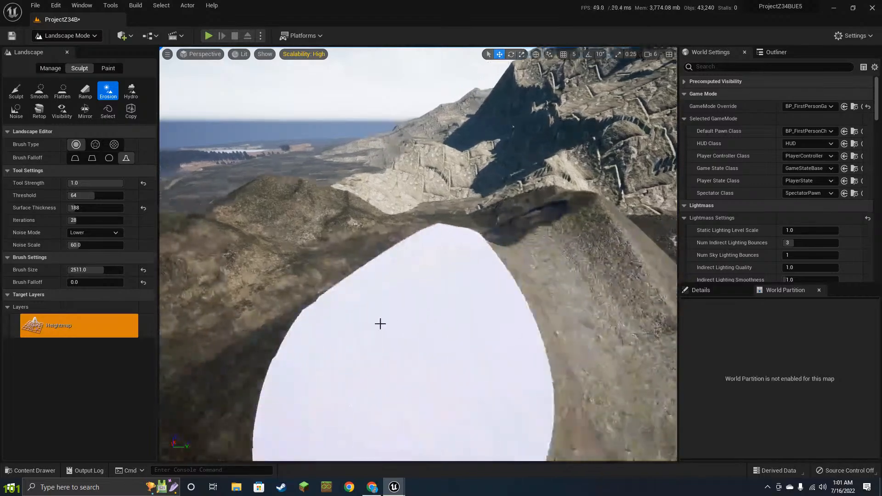
mouse_move(380, 323)
right_down()
mouse_move(436, 333)
mouse_move(464, 319)
mouse_move(349, 322)
right_up()
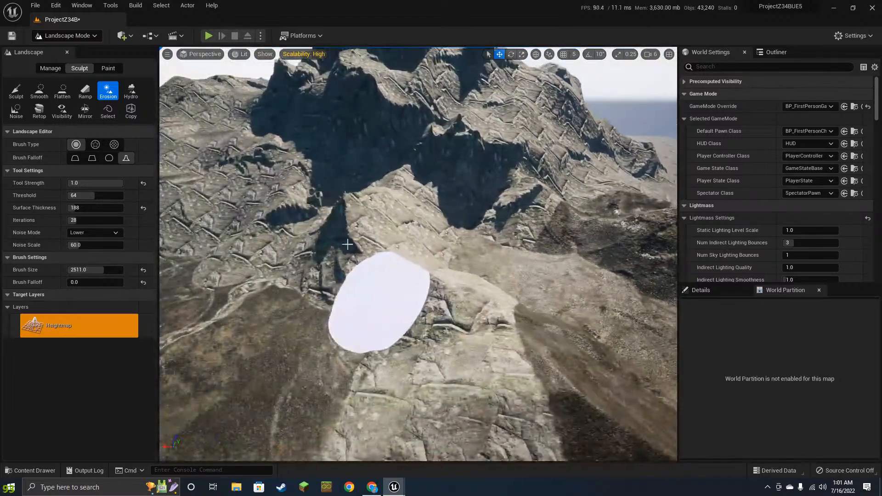
- Paint the Auto layer over the bare brown hills in front of the rocky mountain
click(109, 68)
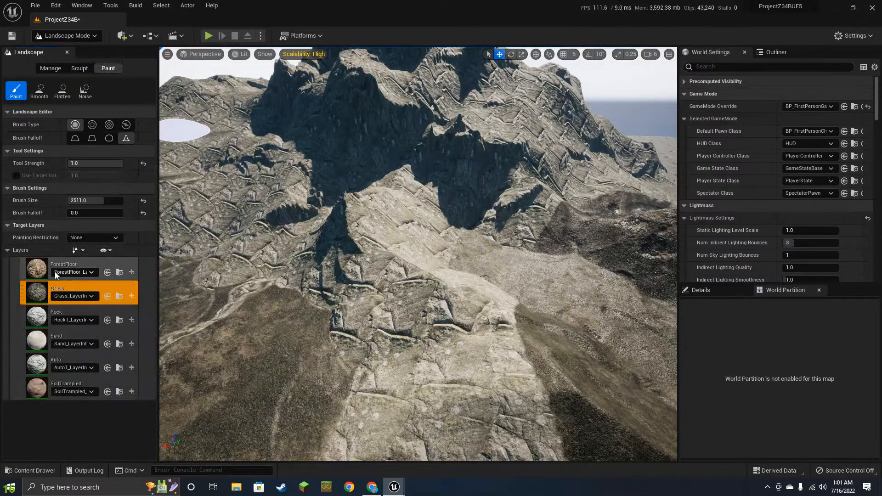
click(67, 359)
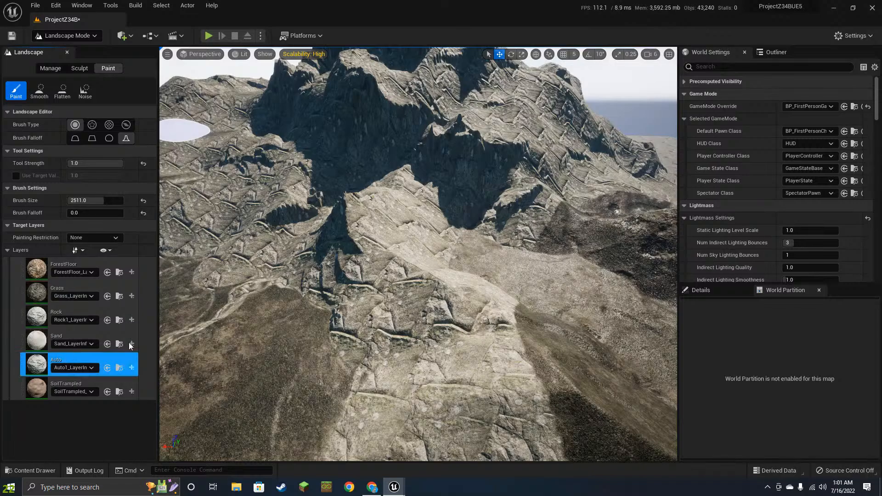
right_drag(350, 294, 405, 358)
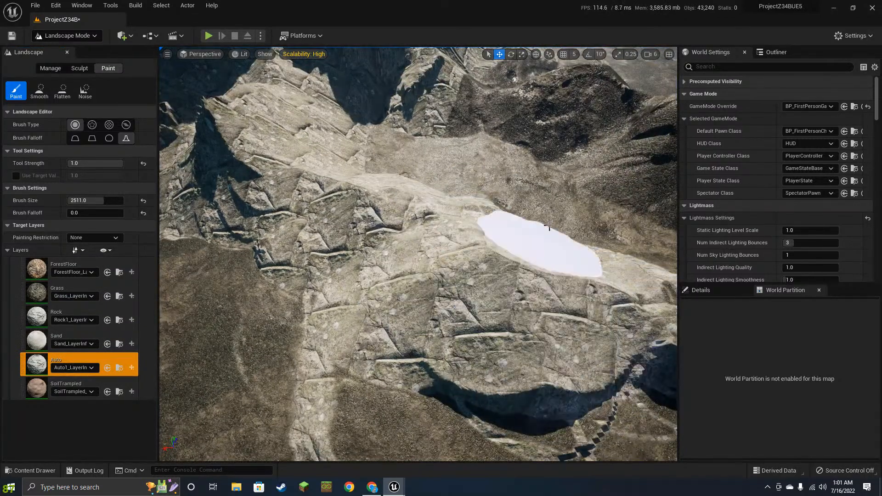
right_drag(618, 240, 619, 147)
scroll(619, 240, up, 8)
mouse_move(443, 238)
mouse_down()
mouse_move(698, 318)
mouse_move(654, 404)
mouse_up()
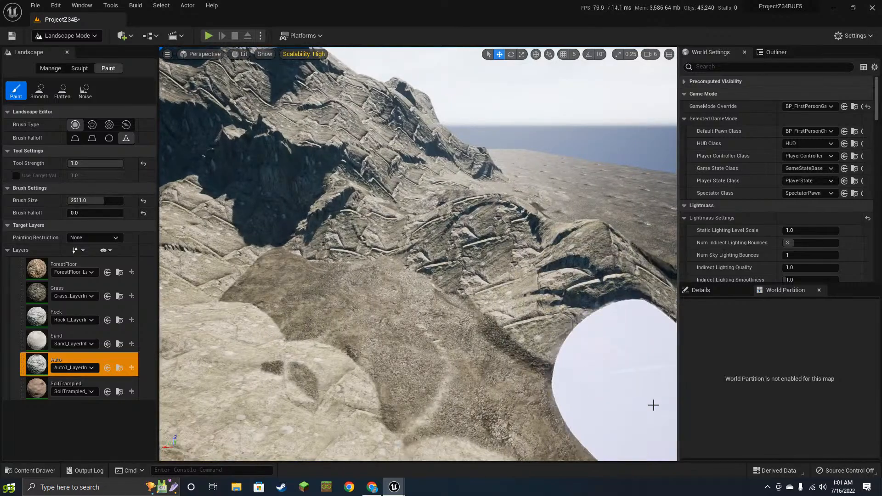
- Paint the Auto layer over the remaining brown slope between the rocky hills
scroll(648, 367, up, 5)
mouse_move(642, 329)
right_down()
mouse_move(642, 404)
mouse_move(667, 329)
right_up()
mouse_move(219, 302)
mouse_down()
mouse_move(338, 213)
mouse_move(571, 296)
mouse_move(481, 314)
mouse_move(488, 268)
mouse_move(415, 277)
mouse_up()
key(a)
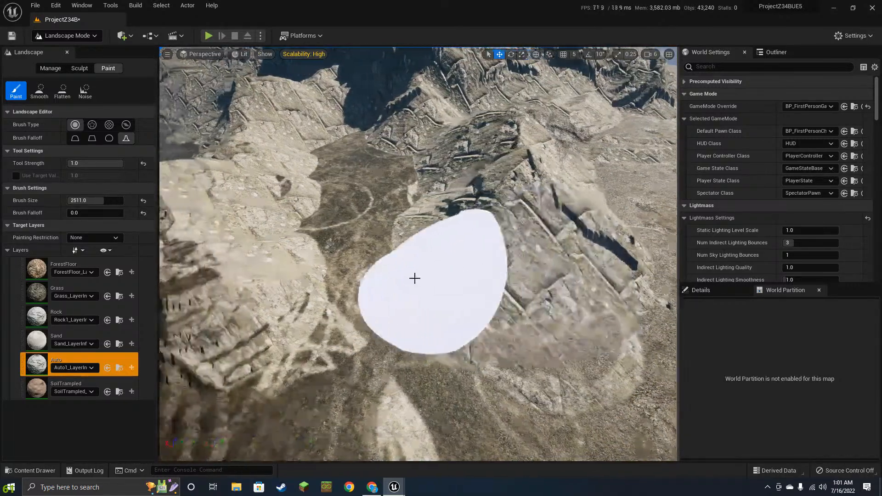
- Paint the Grass layer over the valley and lower slopes between the rocky hills with a brush size of 1158
click(59, 285)
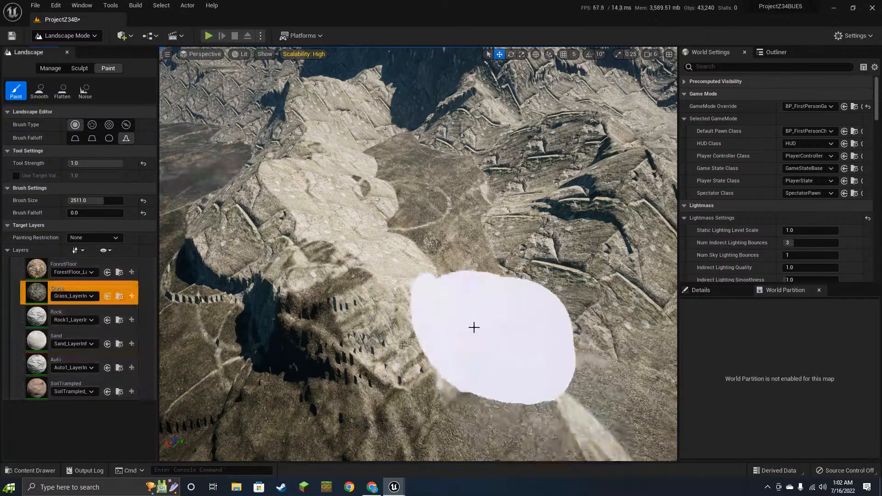
right_drag(483, 240, 459, 251)
key(bracketleft)
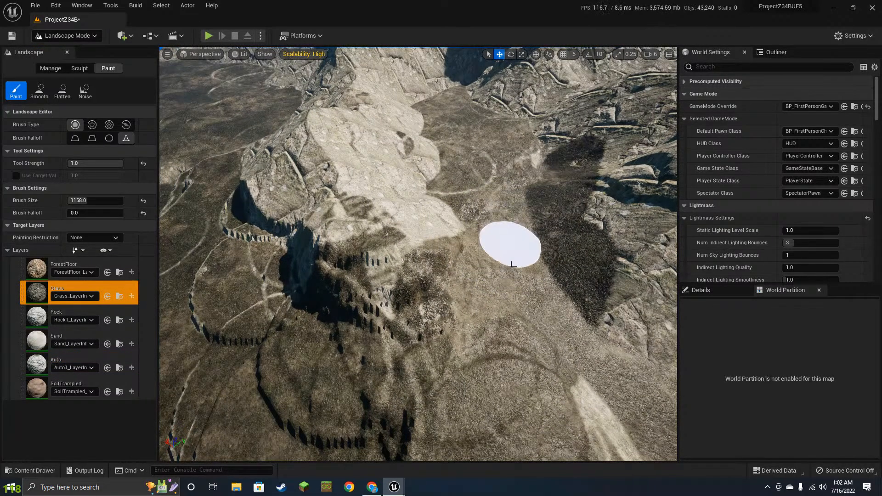
mouse_move(527, 268)
right_down()
mouse_move(487, 267)
mouse_move(510, 280)
right_up()
key(w)
mouse_move(285, 255)
mouse_down()
mouse_move(443, 340)
mouse_move(416, 300)
mouse_up()
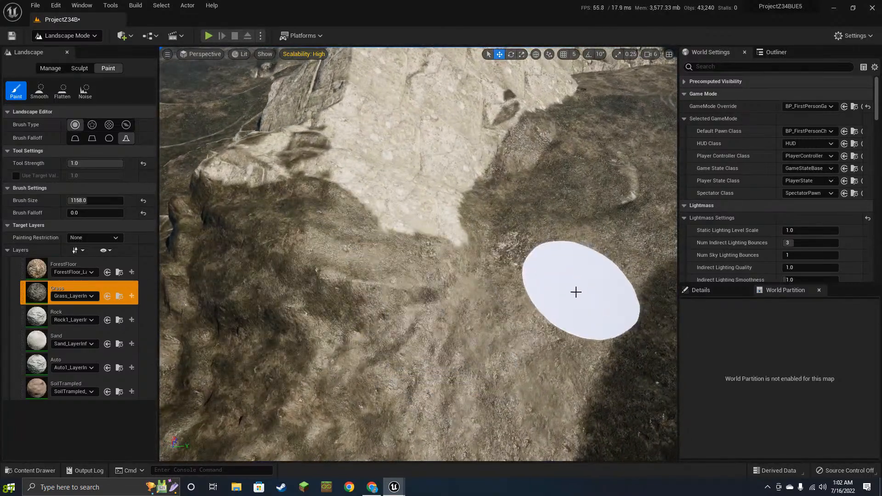
key(d)
key(d)
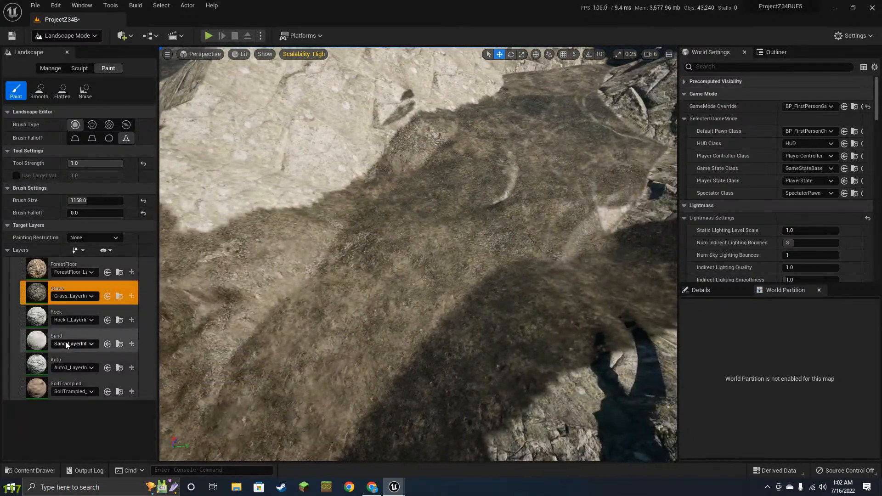
- Paint the Rock layer along the border between the pale rocky hill and the grass at a tool strength of 0.112
click(52, 321)
click(41, 318)
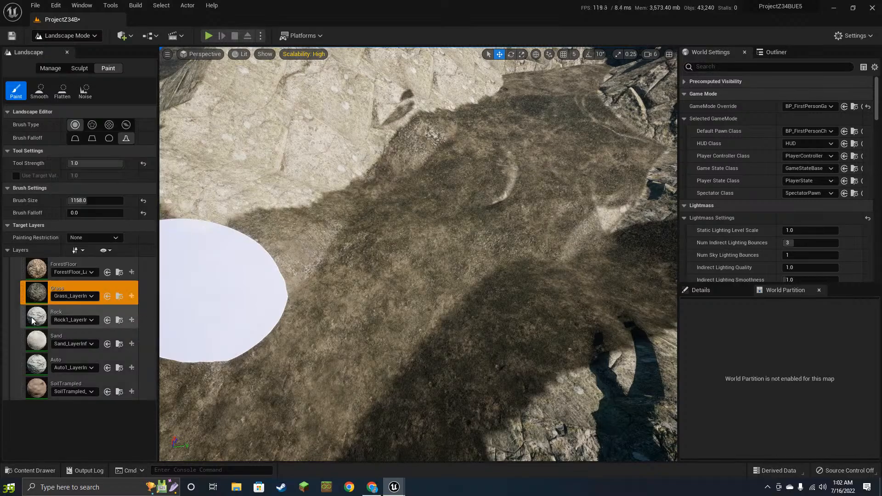
click(41, 317)
drag(286, 165, 185, 225)
right_drag(396, 178, 389, 162)
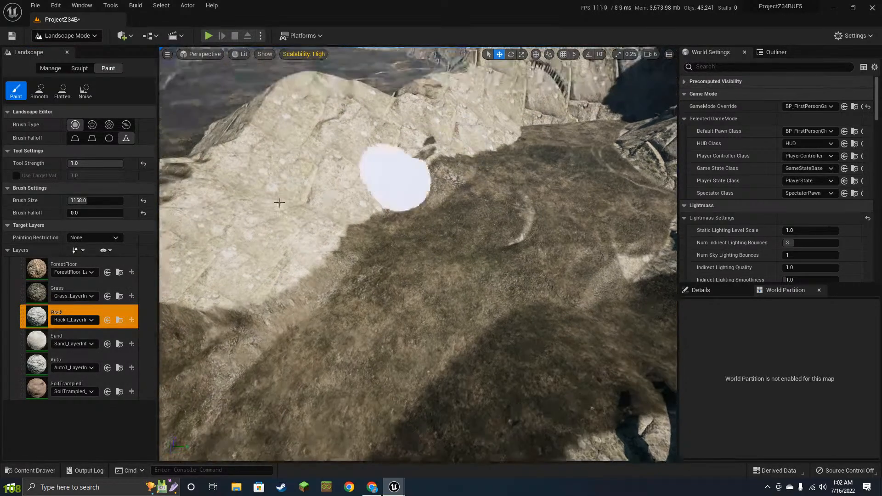
drag(99, 163, 95, 164)
mouse_move(478, 163)
mouse_down()
mouse_move(240, 258)
mouse_move(329, 273)
mouse_move(340, 285)
mouse_move(384, 274)
mouse_move(398, 214)
mouse_up()
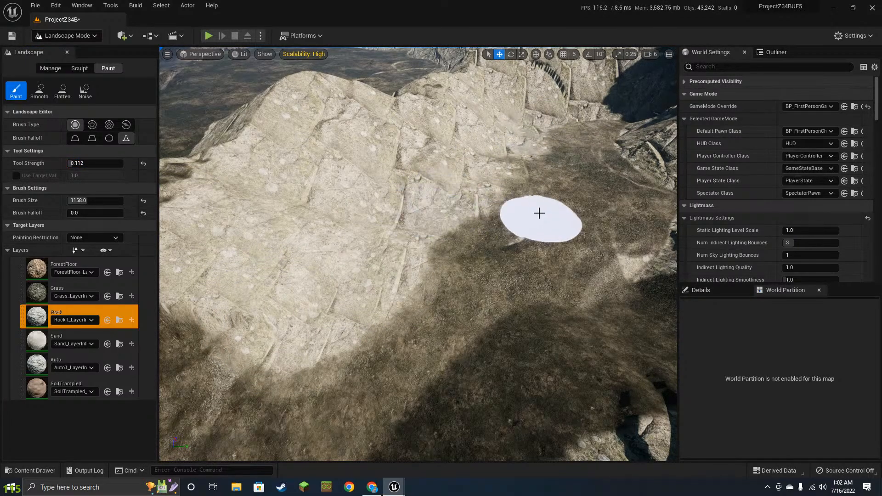
mouse_move(537, 213)
right_down()
mouse_move(463, 207)
mouse_move(427, 173)
right_up()
drag(427, 173, 391, 110)
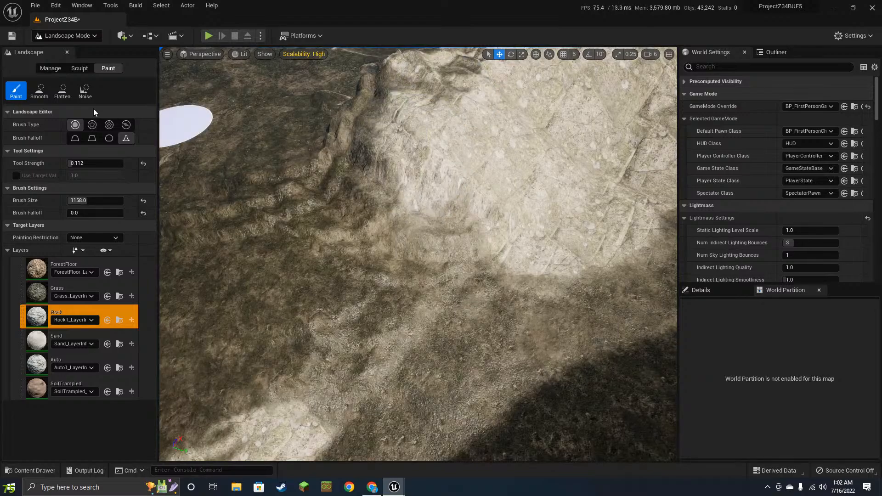
- Smooth the Rock and Grass layers where the dark grass patch meets the rocky slopes
click(39, 90)
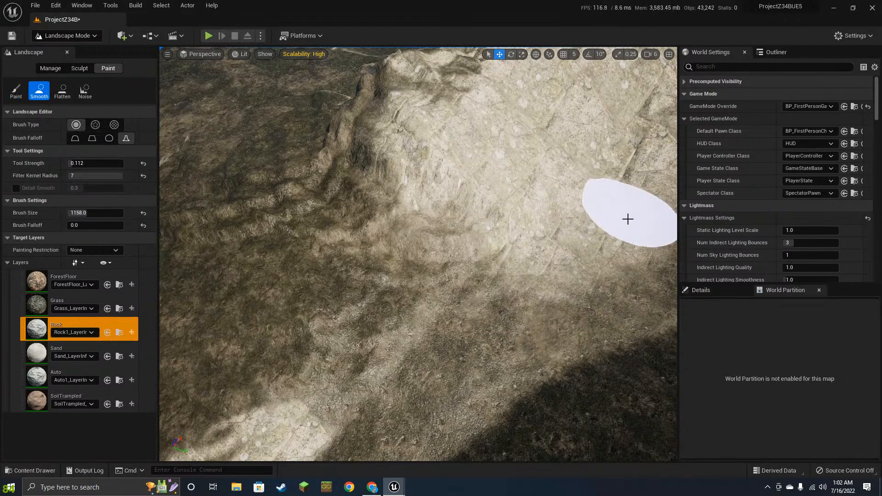
right_drag(626, 217, 572, 242)
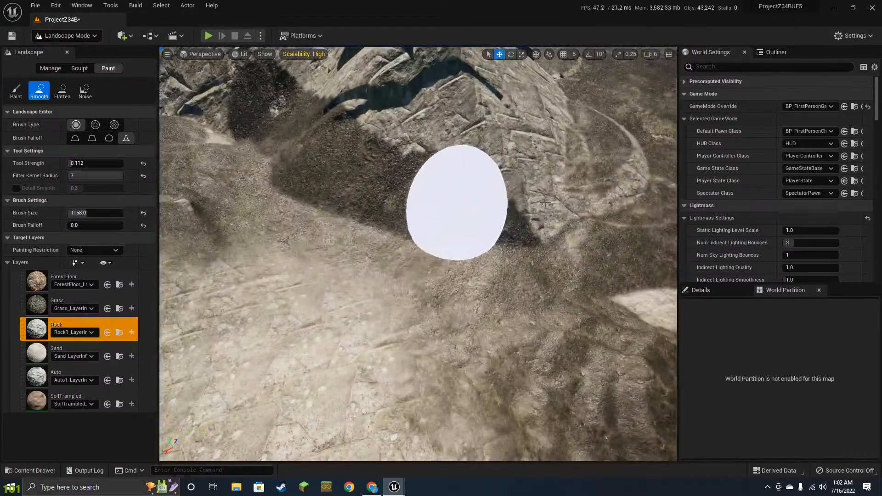
drag(456, 203, 464, 172)
click(43, 298)
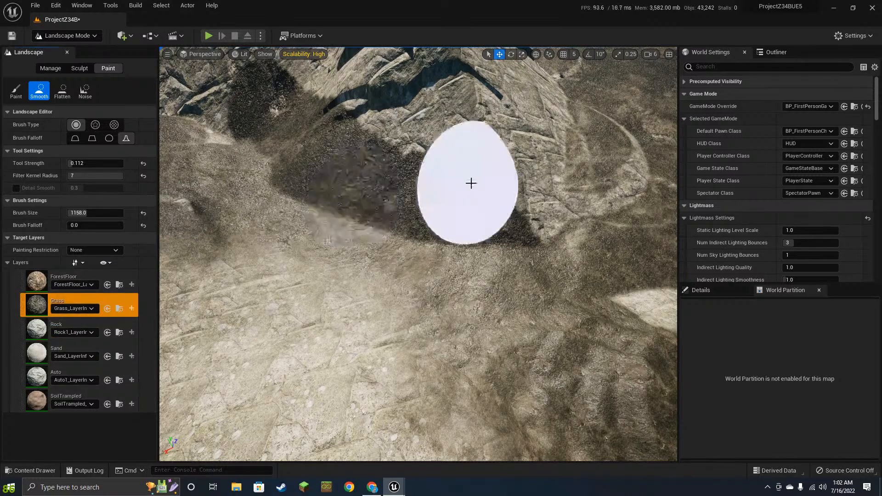
mouse_move(579, 179)
mouse_down()
mouse_move(418, 168)
mouse_move(305, 78)
mouse_move(327, 88)
mouse_move(192, 67)
mouse_move(368, 128)
mouse_up()
mouse_move(563, 202)
right_down()
mouse_move(602, 195)
mouse_move(485, 265)
right_up()
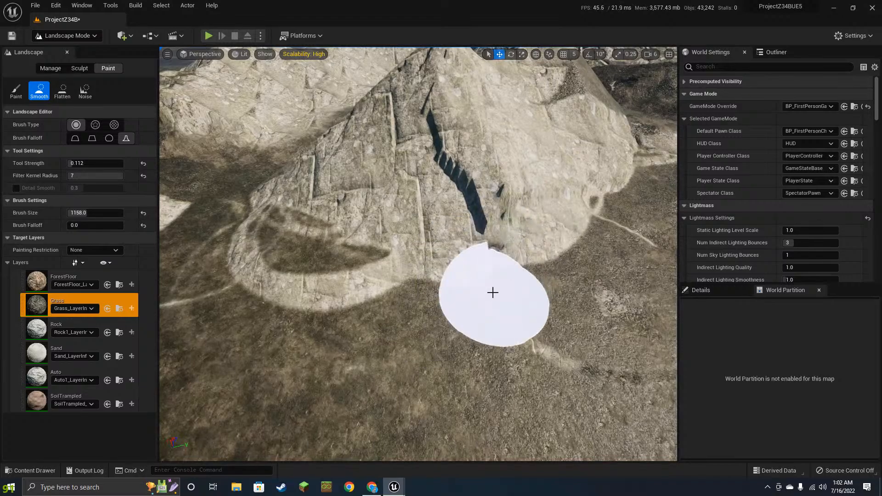
- Paint the Rock layer around the base of the cracked rocky peak and along its grassy ridge
click(49, 331)
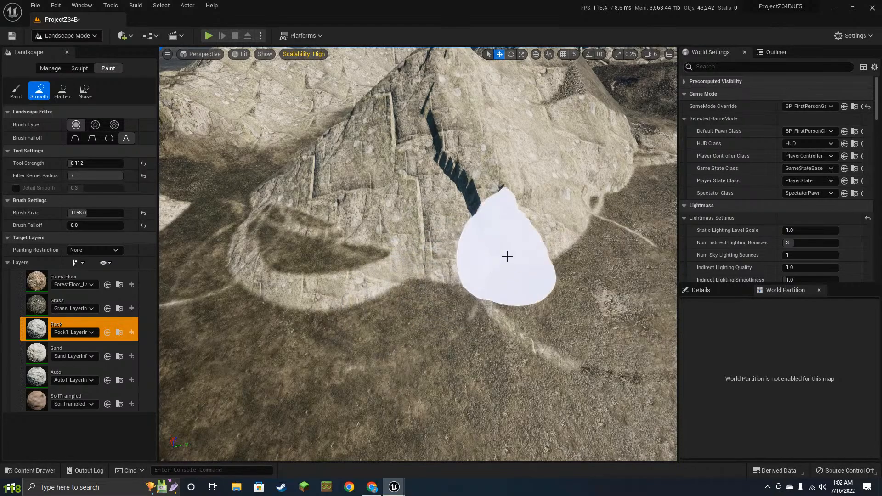
click(16, 91)
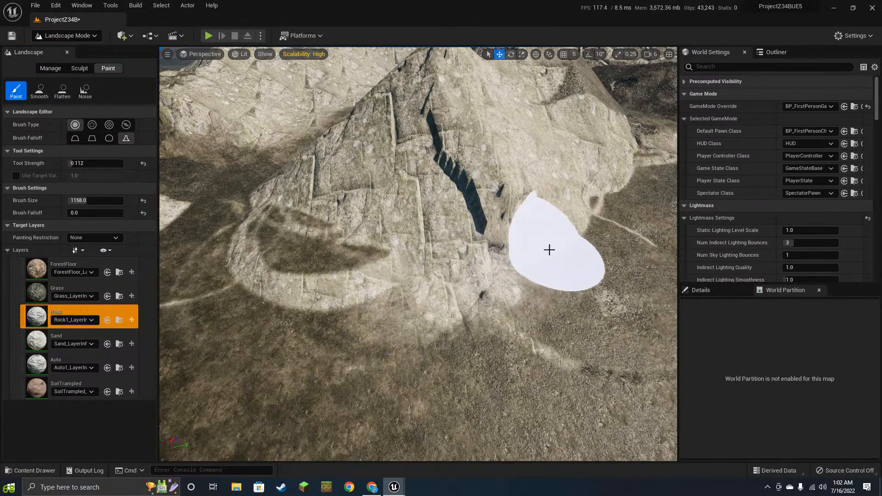
mouse_move(550, 250)
mouse_down()
mouse_move(610, 183)
mouse_move(636, 173)
mouse_up()
mouse_move(276, 266)
mouse_down()
mouse_move(487, 315)
mouse_move(354, 380)
mouse_move(570, 468)
mouse_up()
mouse_move(572, 450)
right_down()
mouse_move(587, 349)
mouse_move(484, 259)
mouse_move(520, 282)
mouse_move(510, 285)
right_up()
drag(510, 285, 258, 340)
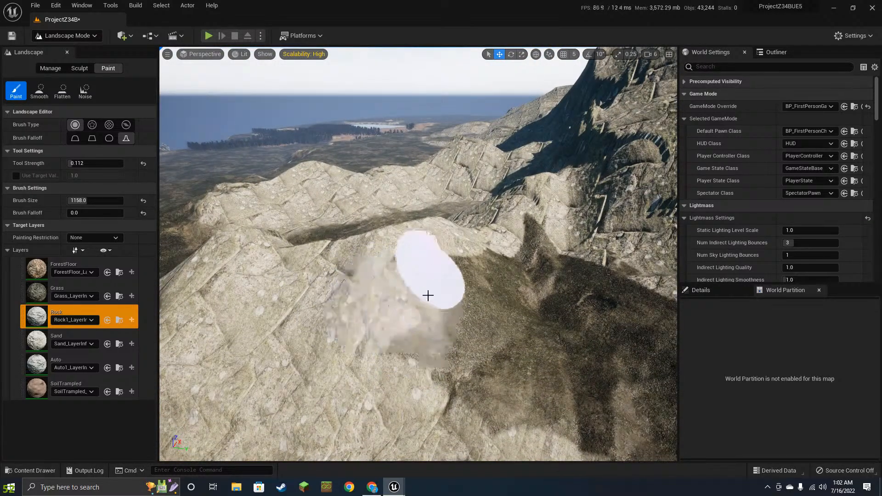
- Paint the Rock layer over the brown patches on the rocky slopes and along the foot of the neighbouring hills
mouse_move(469, 404)
mouse_down()
mouse_move(619, 433)
mouse_move(641, 409)
mouse_up()
right_drag(640, 409, 671, 446)
drag(441, 317, 337, 219)
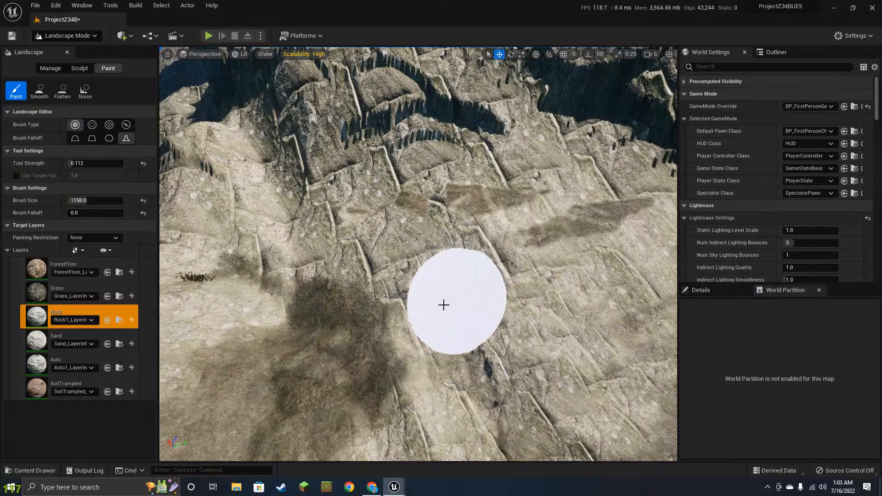
mouse_move(445, 305)
right_down()
mouse_move(464, 248)
mouse_move(441, 253)
mouse_move(464, 294)
mouse_move(551, 262)
right_up()
mouse_move(441, 253)
right_down()
mouse_move(478, 312)
mouse_move(514, 335)
mouse_move(552, 275)
mouse_move(460, 254)
right_up()
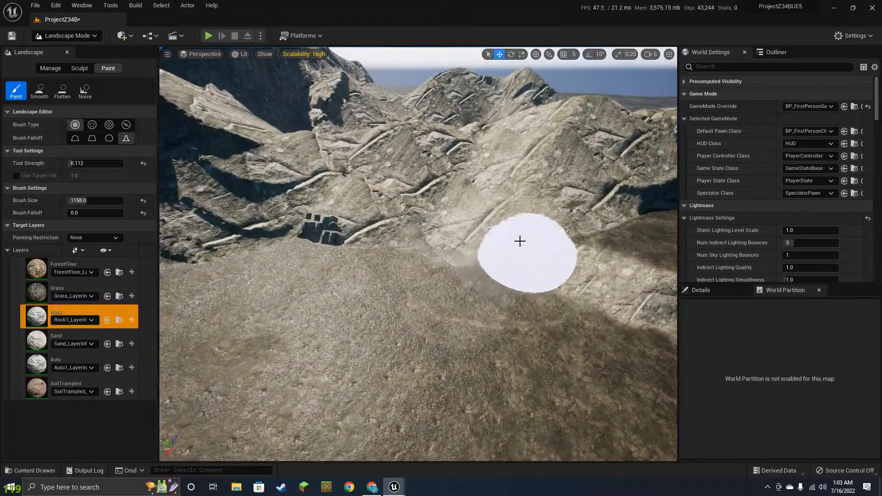
mouse_move(519, 267)
mouse_down()
mouse_move(616, 339)
mouse_move(331, 272)
mouse_move(194, 258)
mouse_move(529, 316)
mouse_move(522, 348)
mouse_move(515, 312)
mouse_up()
- Paint the Rock layer around the edges of the brown hilltop below the dark pointed peak
right_drag(502, 299, 395, 303)
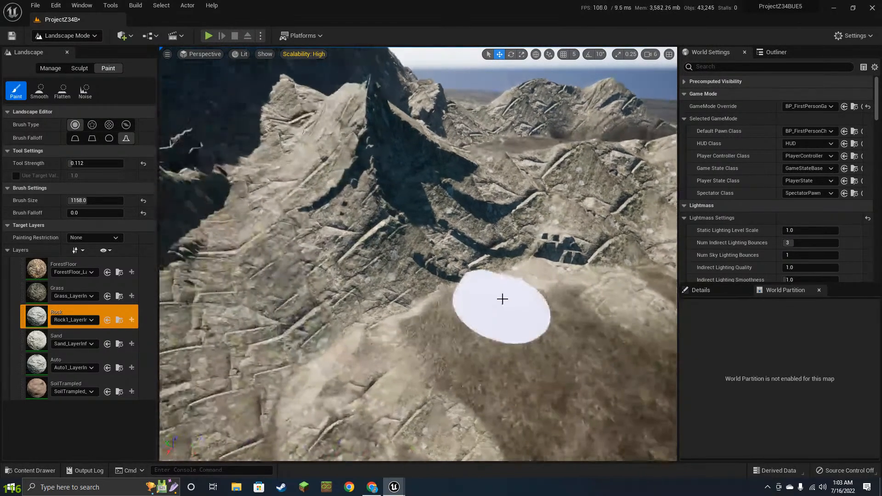
right_drag(543, 270, 510, 317)
mouse_move(543, 270)
mouse_down()
mouse_move(474, 276)
mouse_move(437, 225)
mouse_move(398, 242)
mouse_up()
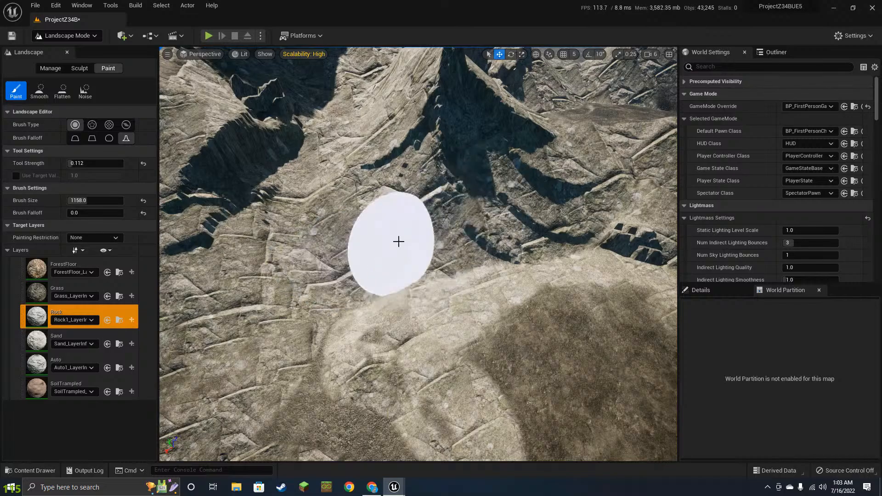
right_drag(420, 244, 372, 294)
mouse_move(420, 244)
mouse_down()
mouse_move(333, 264)
mouse_move(205, 213)
mouse_move(223, 163)
mouse_move(503, 348)
mouse_up()
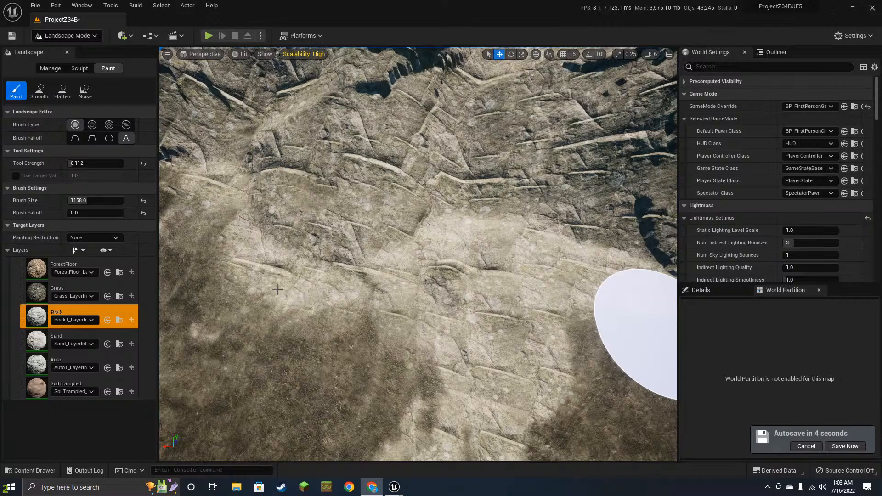
mouse_move(459, 276)
right_down()
mouse_move(503, 282)
mouse_move(482, 225)
right_up()
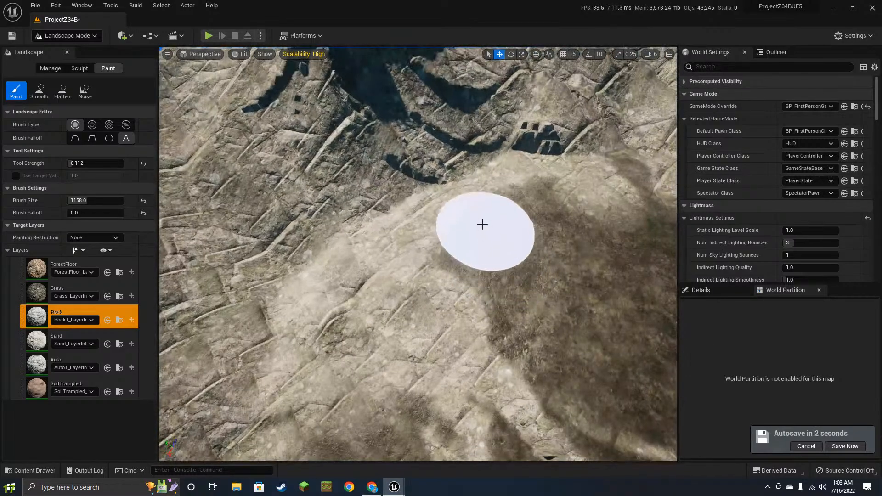
mouse_move(482, 224)
mouse_down()
mouse_move(517, 212)
mouse_move(516, 201)
mouse_move(410, 188)
mouse_move(465, 184)
mouse_move(481, 280)
mouse_up()
- Paint the Rock layer along the jagged cliff edge and over the grassy border at the foot of the mountain
right_drag(454, 306, 506, 298)
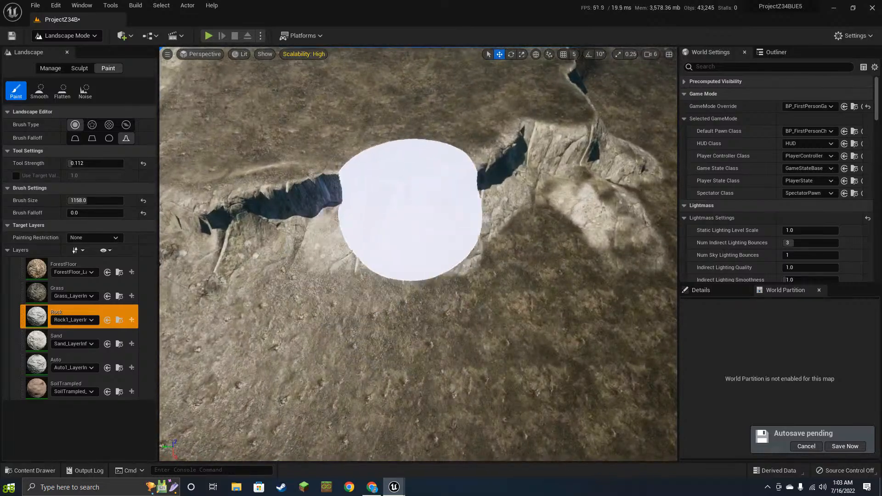
drag(407, 207, 516, 199)
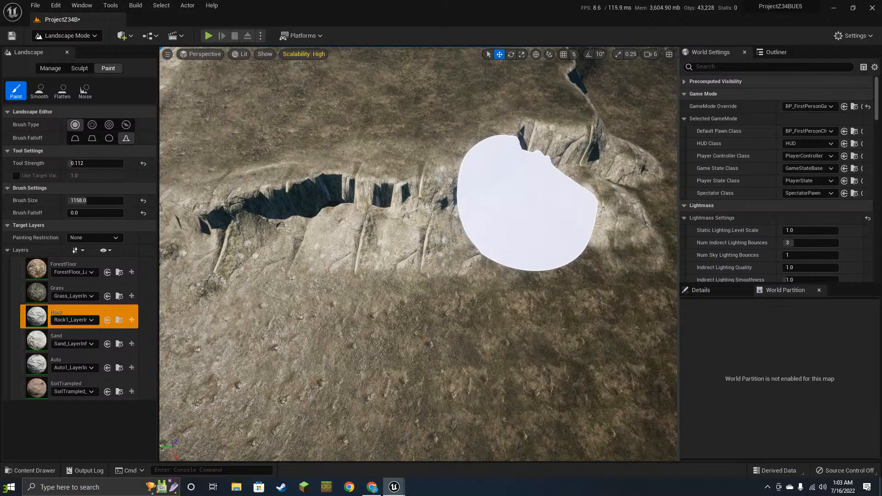
mouse_move(529, 203)
right_down()
mouse_move(599, 348)
mouse_move(412, 333)
right_up()
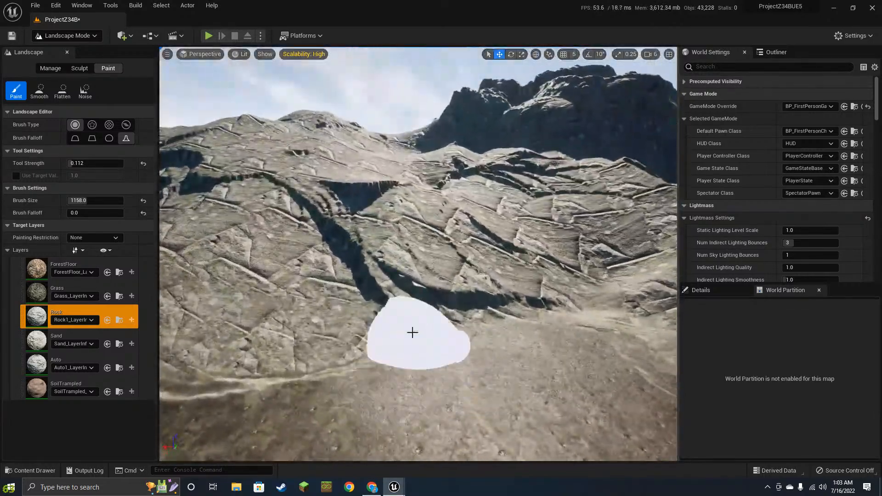
right_drag(483, 326, 401, 273)
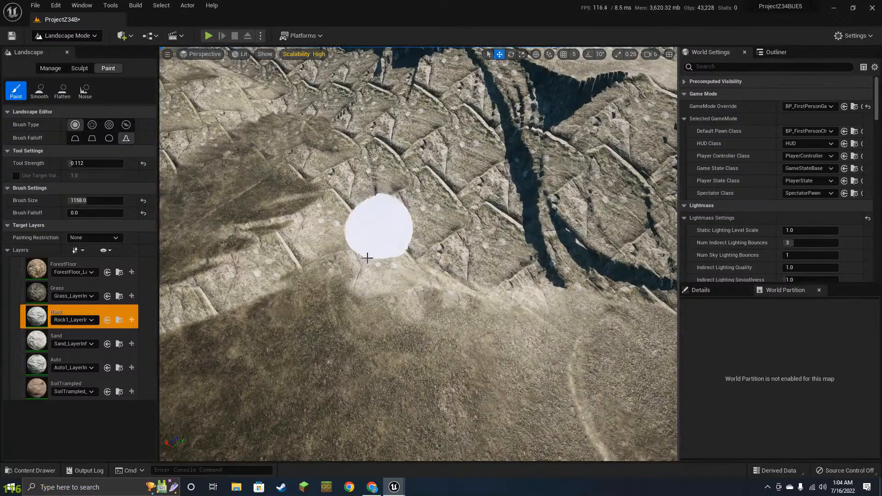
click(295, 258)
- Paint the Rock layer over the brown patches on the mountain's lower shoulder
right_drag(505, 260, 443, 202)
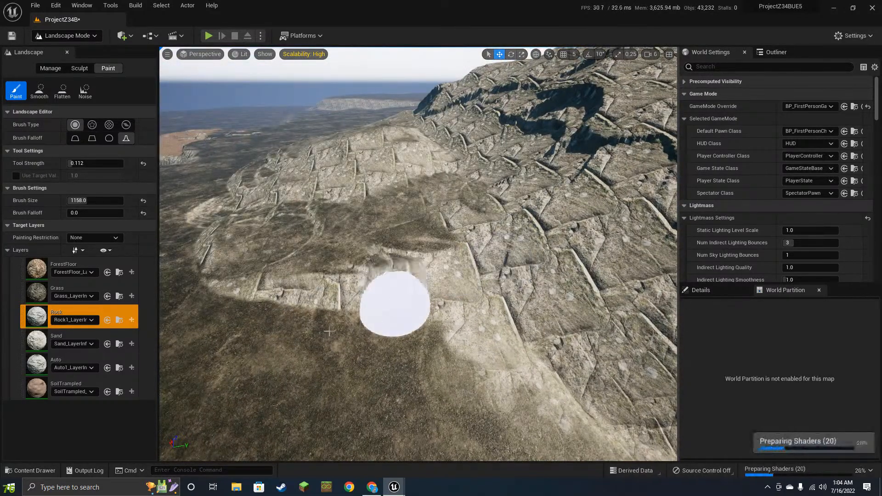
right_drag(495, 321, 391, 260)
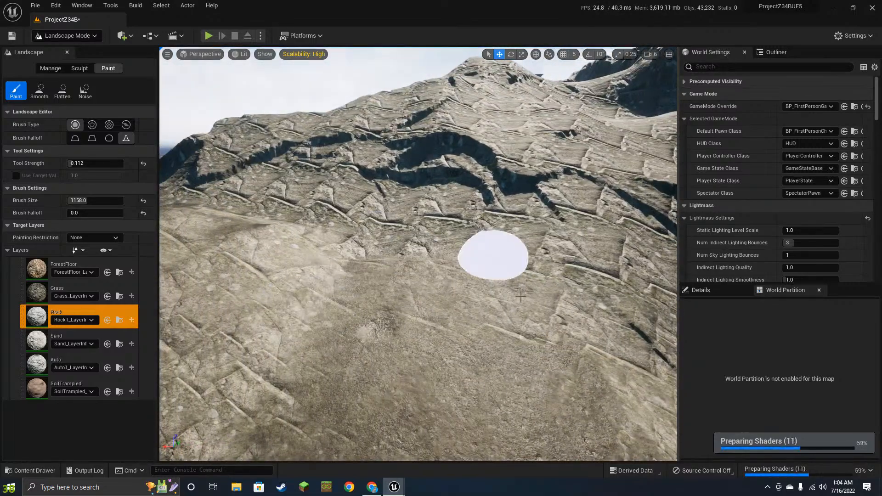
mouse_move(622, 351)
right_down()
mouse_move(551, 280)
mouse_move(510, 308)
mouse_move(519, 298)
mouse_move(395, 251)
right_up()
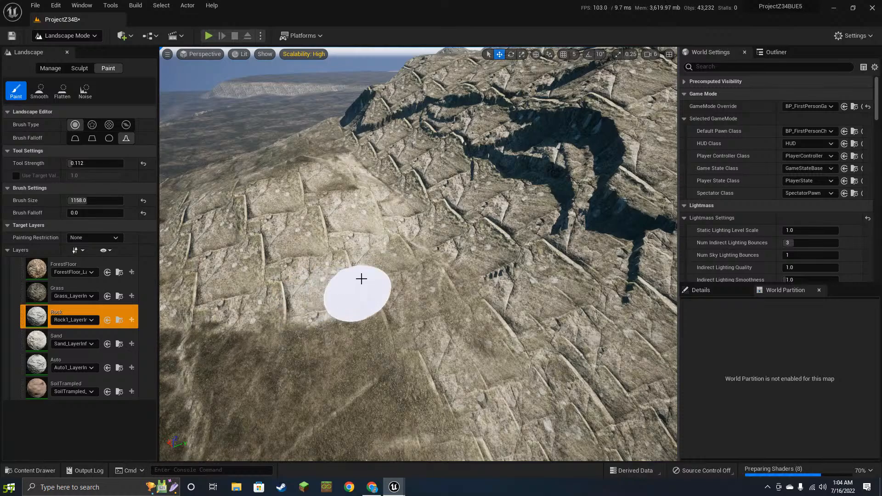
right_drag(384, 291, 308, 258)
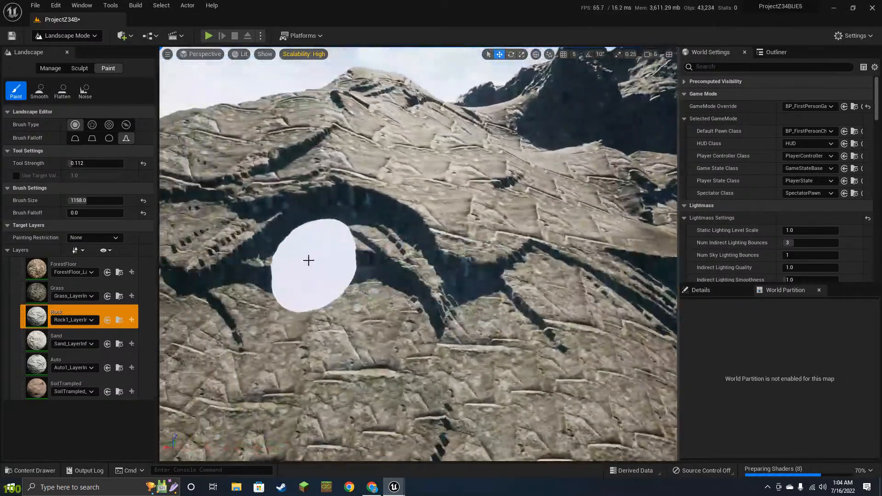
- Erode the deep dark gullies across the rocky mountain face with the Erosion sculpting tool
click(82, 69)
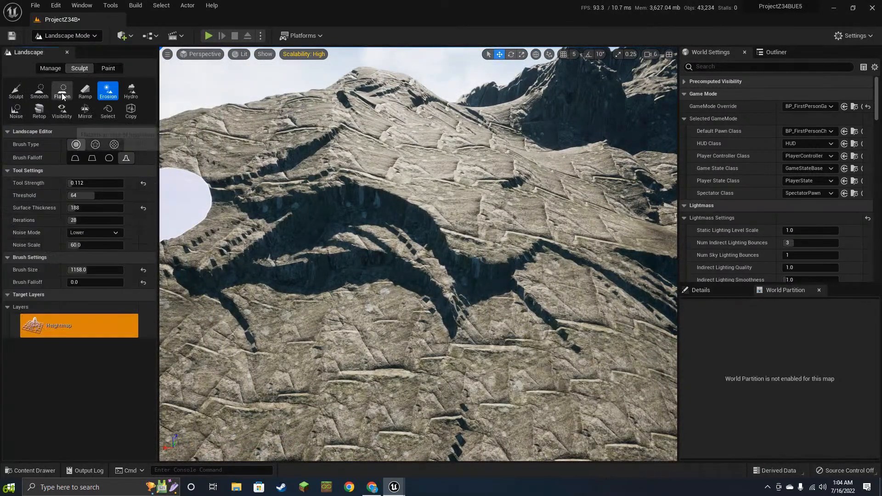
click(62, 90)
click(106, 92)
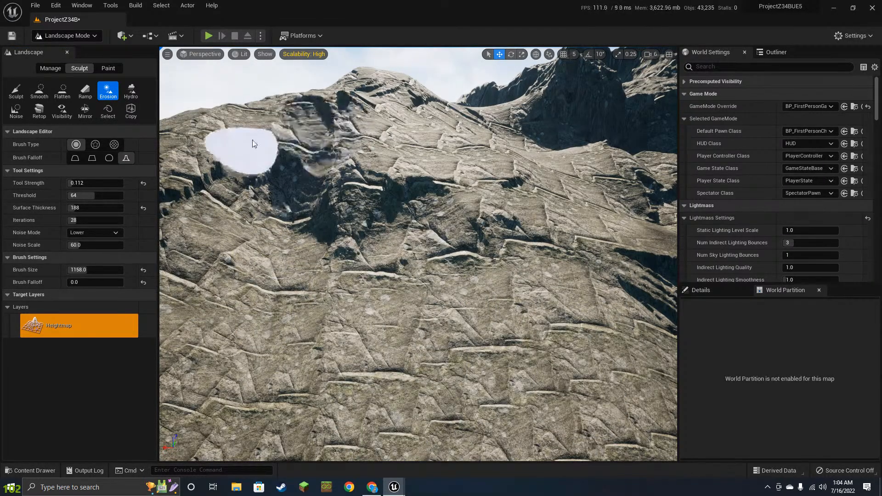
right_drag(342, 303, 276, 335)
mouse_move(342, 317)
mouse_down()
mouse_move(359, 288)
mouse_move(214, 296)
mouse_move(270, 262)
mouse_move(255, 110)
mouse_move(239, 188)
mouse_up()
right_drag(422, 254, 542, 254)
drag(467, 156, 570, 264)
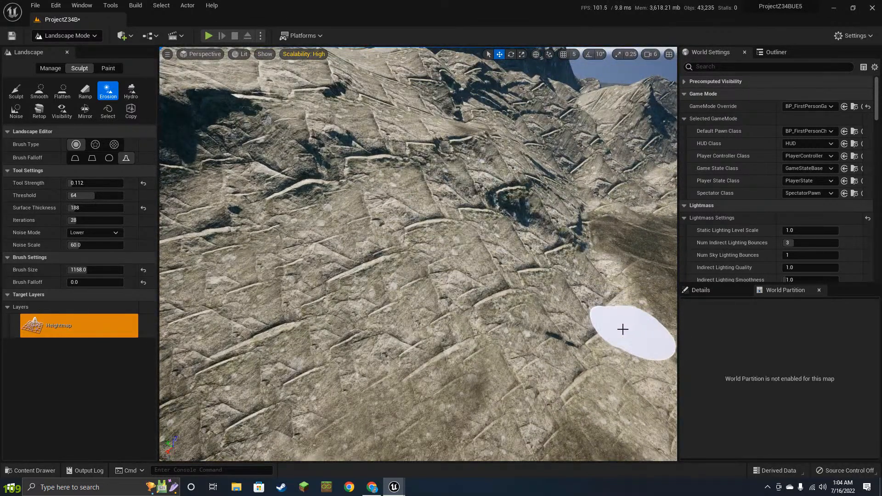
- Inspect the eroded rocky slopes and their borders with the surrounding grassland from several angles
right_drag(565, 294, 643, 329)
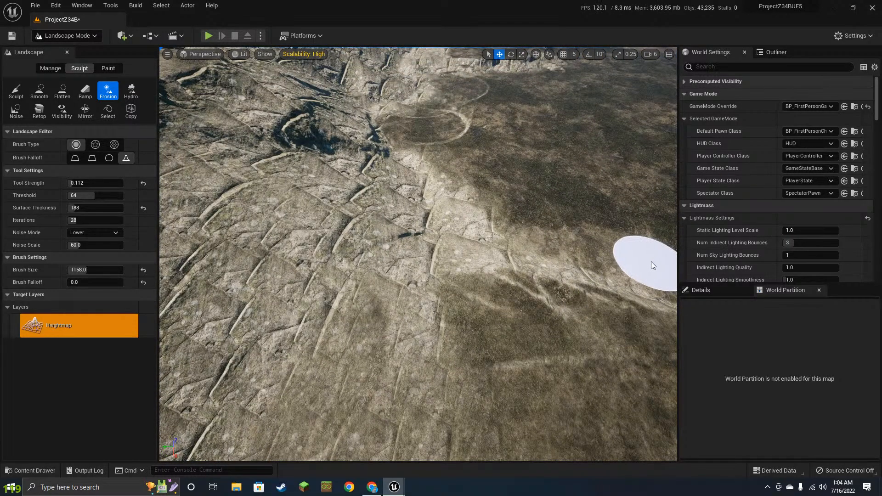
right_drag(642, 260, 615, 260)
right_drag(549, 264, 607, 275)
right_drag(461, 232, 453, 306)
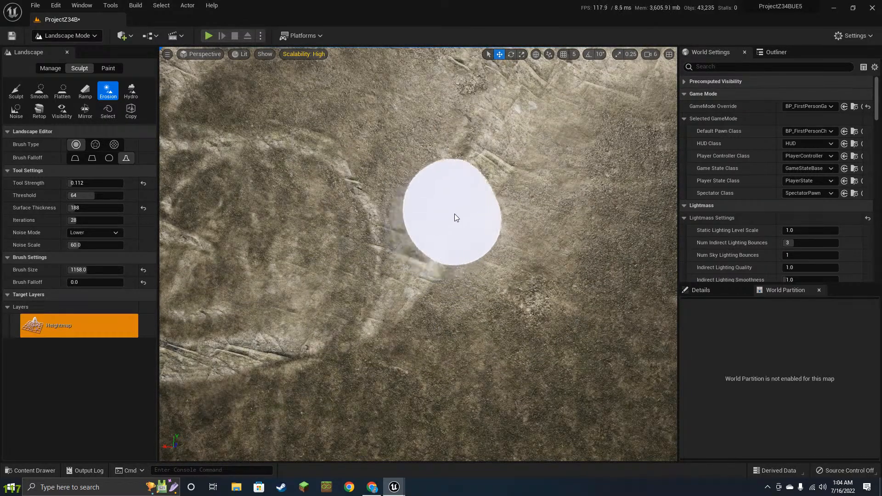
mouse_move(545, 243)
right_down()
mouse_move(427, 235)
mouse_move(516, 246)
mouse_move(457, 299)
right_up()
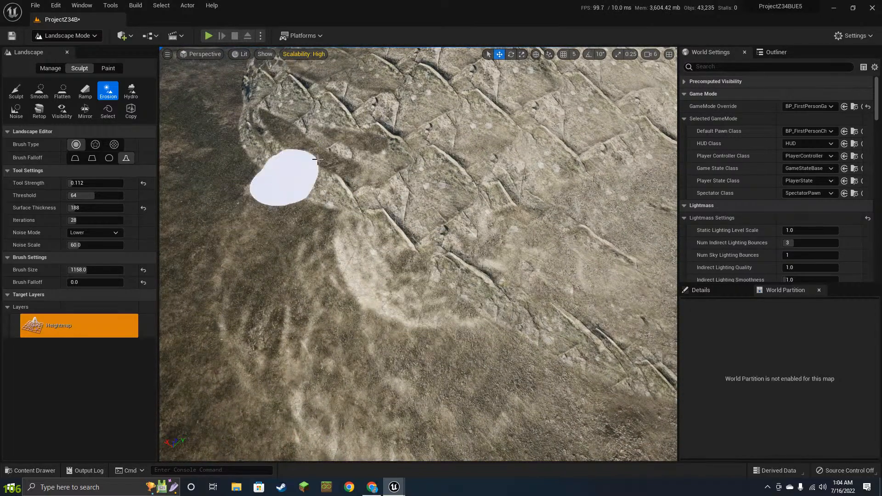
right_drag(473, 71, 460, 83)
right_drag(435, 199, 444, 158)
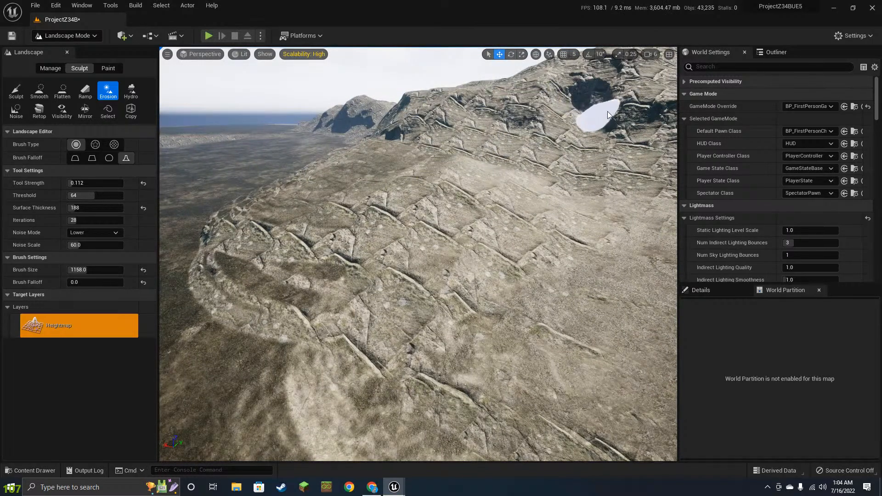
mouse_move(485, 235)
right_down()
mouse_move(519, 253)
mouse_move(485, 234)
mouse_move(507, 205)
right_up()
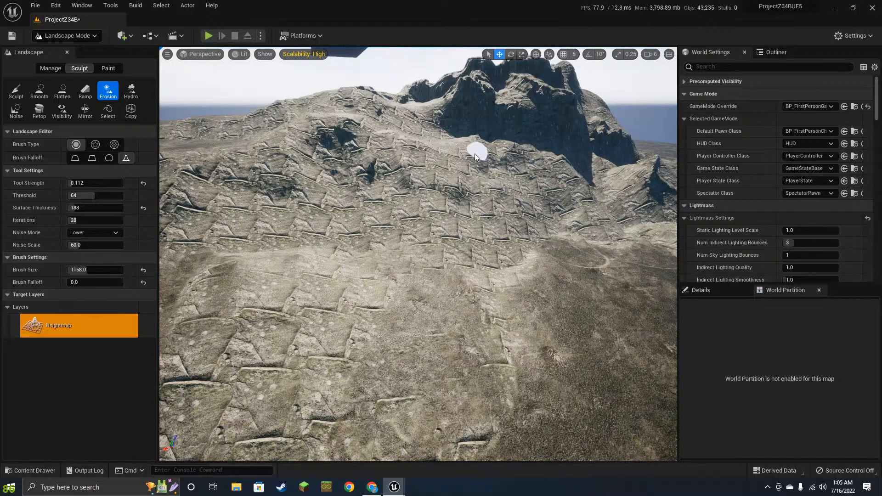
- Survey the grassy plateau, pine forest and distant cliffs around the mountain
mouse_move(534, 217)
right_down()
mouse_move(514, 229)
mouse_move(340, 226)
mouse_move(404, 229)
mouse_move(239, 235)
right_up()
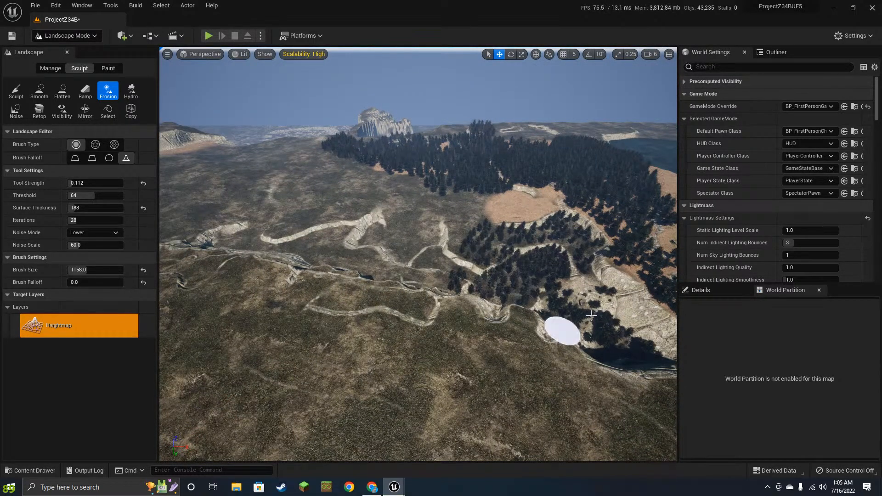
mouse_move(423, 277)
right_down()
mouse_move(462, 289)
mouse_move(473, 280)
mouse_move(327, 281)
right_up()
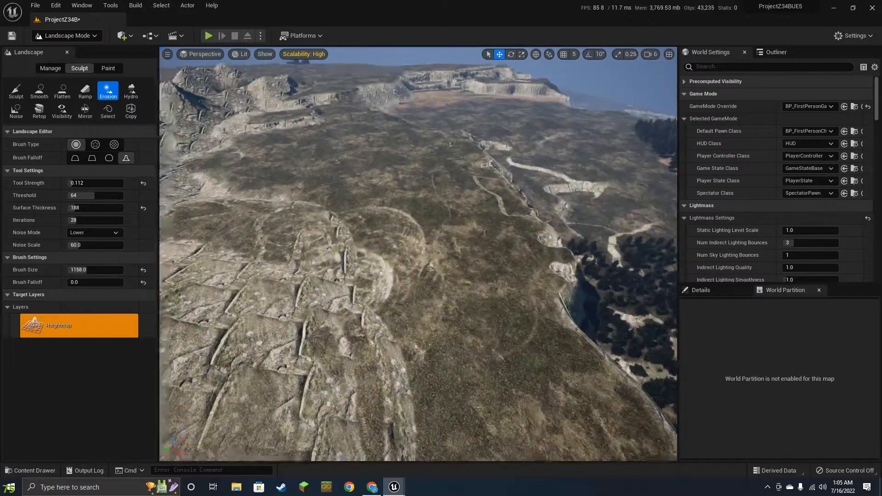
key(d)
right_drag(437, 256, 496, 257)
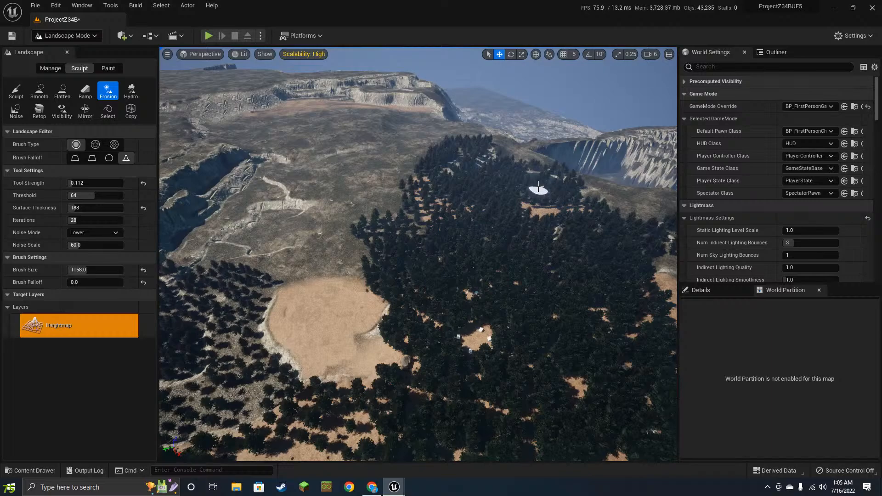
right_drag(419, 254, 359, 211)
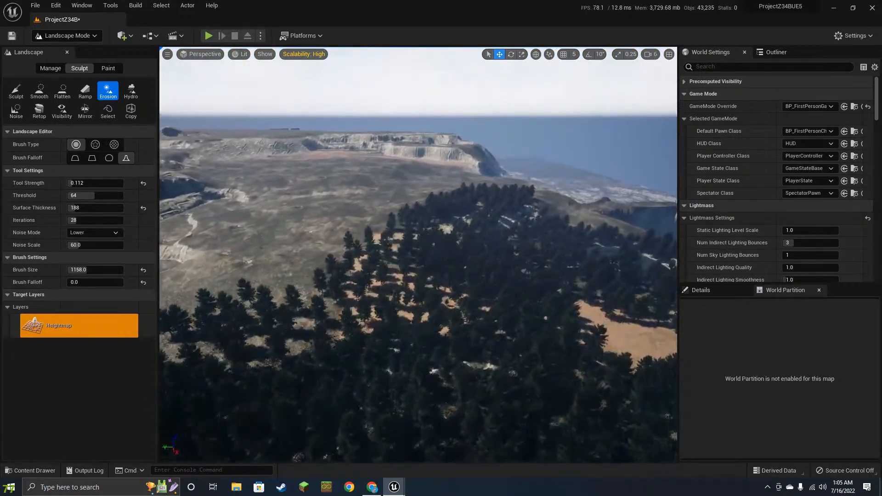
key(w)
mouse_move(419, 254)
right_down()
mouse_move(444, 326)
mouse_move(421, 328)
mouse_move(412, 197)
mouse_move(373, 205)
mouse_move(367, 280)
mouse_move(324, 279)
right_up()
key(w)
key(s)
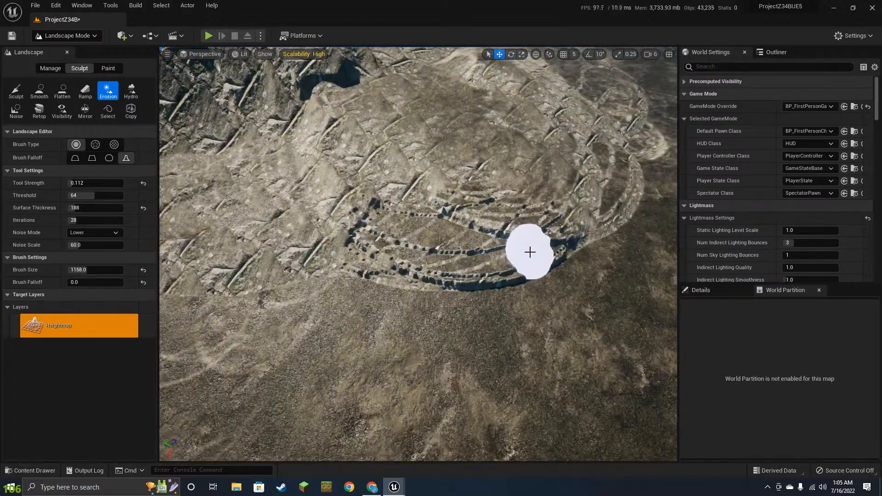
- Erode the terraced lower edge of the rocky hill and blend its border into the grass with the Smooth and Sculpt tools
mouse_move(441, 240)
mouse_down()
mouse_move(480, 276)
mouse_move(393, 254)
mouse_move(386, 181)
mouse_move(501, 192)
mouse_move(601, 230)
mouse_move(589, 251)
mouse_up()
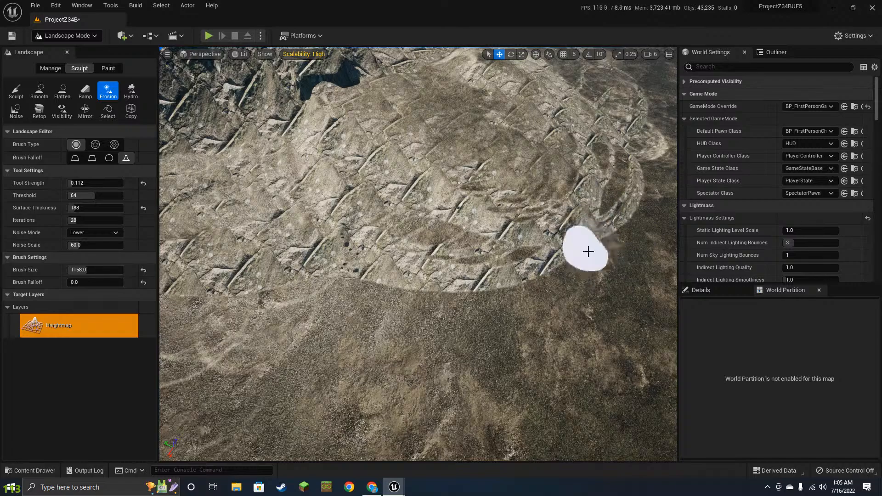
click(40, 92)
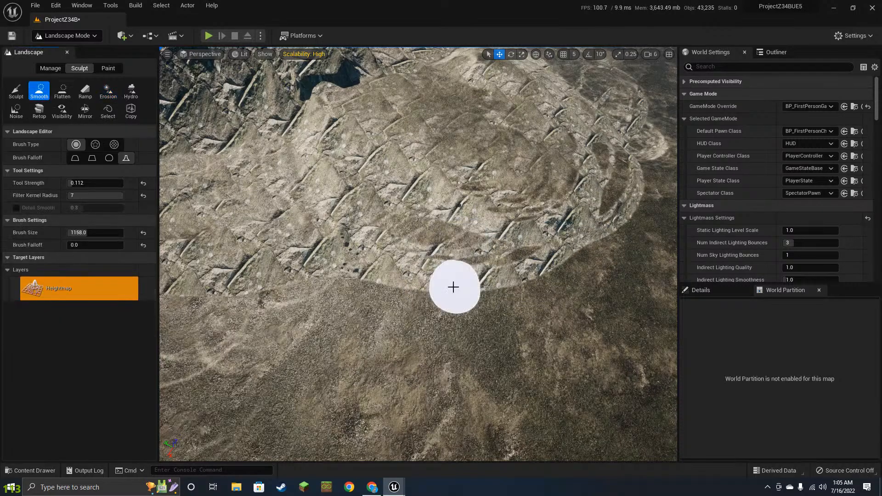
mouse_move(453, 287)
mouse_down()
mouse_move(404, 276)
mouse_move(528, 272)
mouse_move(593, 207)
mouse_move(593, 191)
mouse_move(642, 131)
mouse_up()
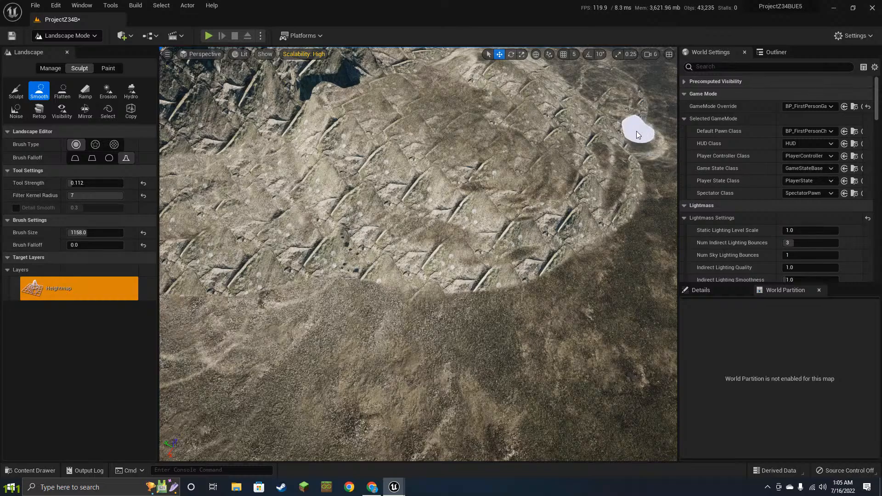
click(16, 91)
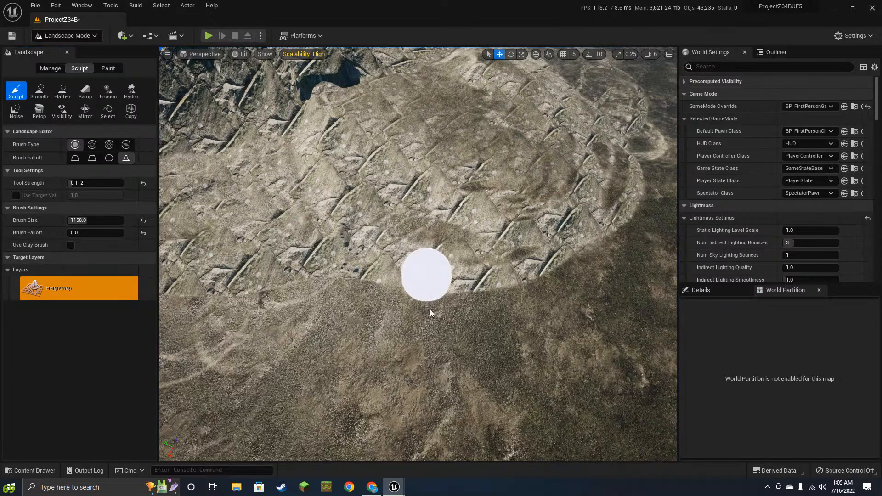
mouse_move(430, 313)
mouse_down()
mouse_move(500, 294)
mouse_move(520, 313)
mouse_move(478, 285)
mouse_move(559, 265)
mouse_up()
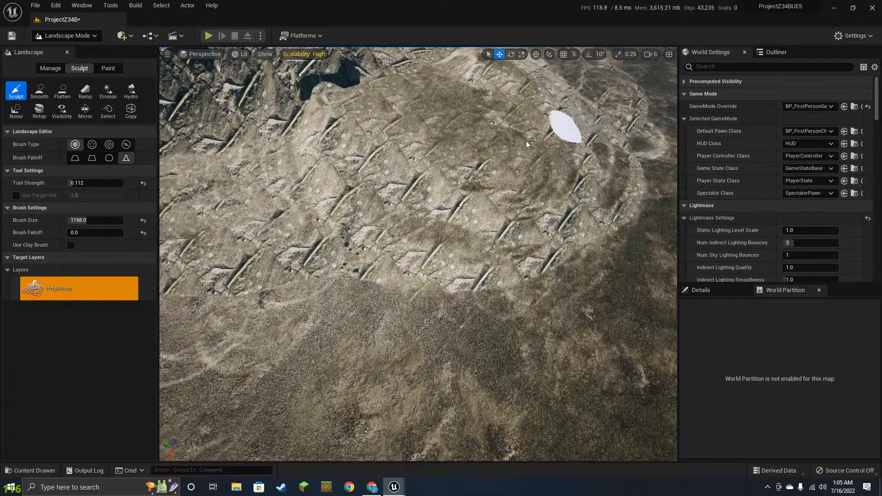
- Examine the mountain range against the forest, lake and horizon from the hilltop and from above
right_drag(431, 200, 433, 115)
key(w)
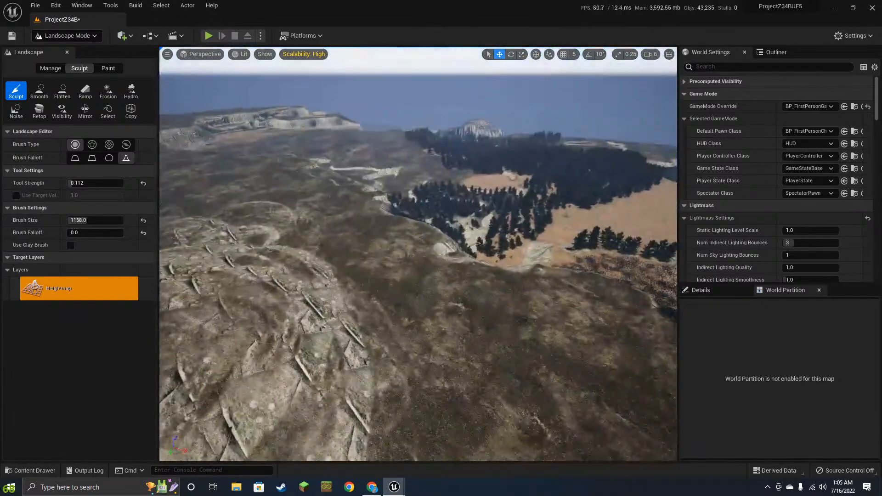
right_drag(449, 292, 450, 230)
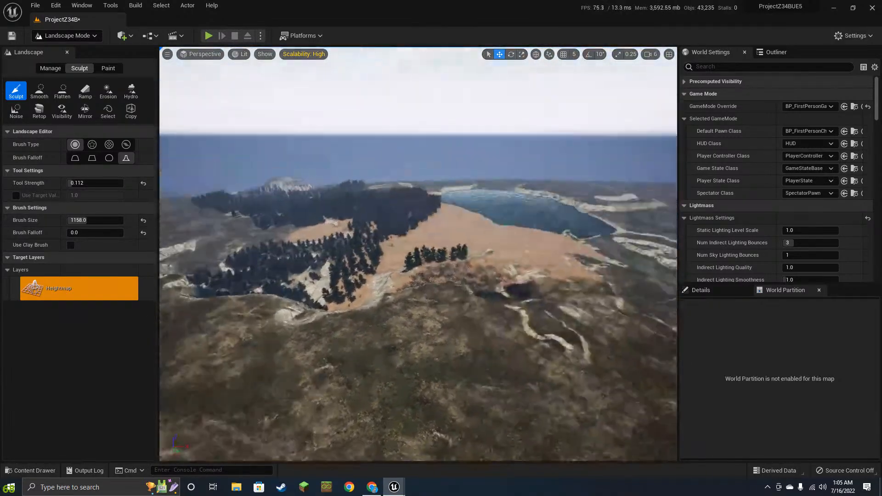
right_drag(386, 205, 354, 201)
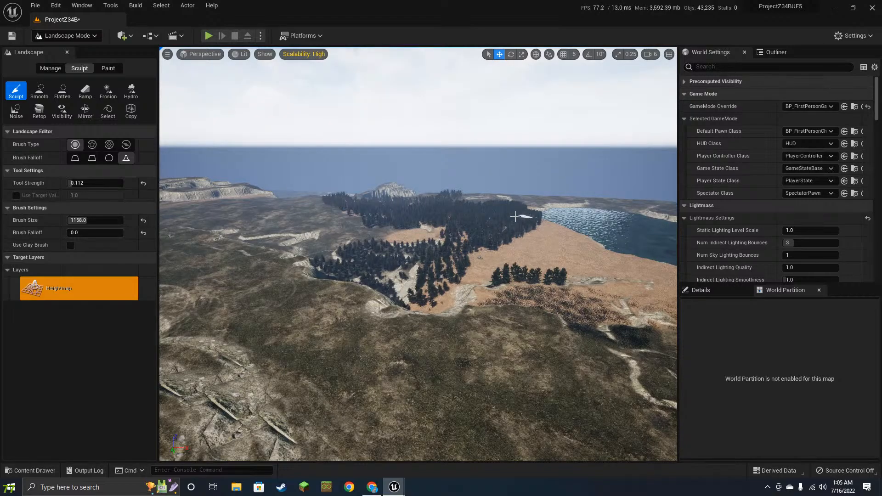
mouse_move(541, 268)
right_down()
mouse_move(531, 266)
mouse_move(593, 278)
right_up()
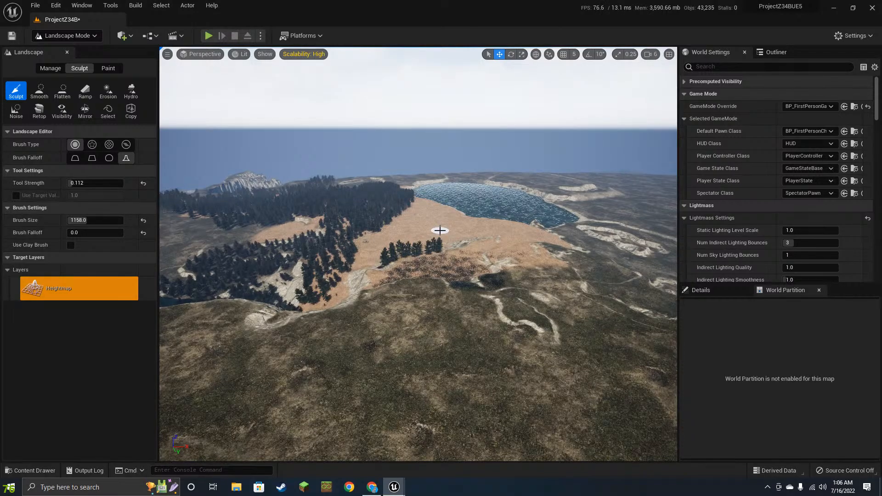
mouse_move(457, 241)
right_down()
mouse_move(414, 251)
mouse_move(460, 236)
right_up()
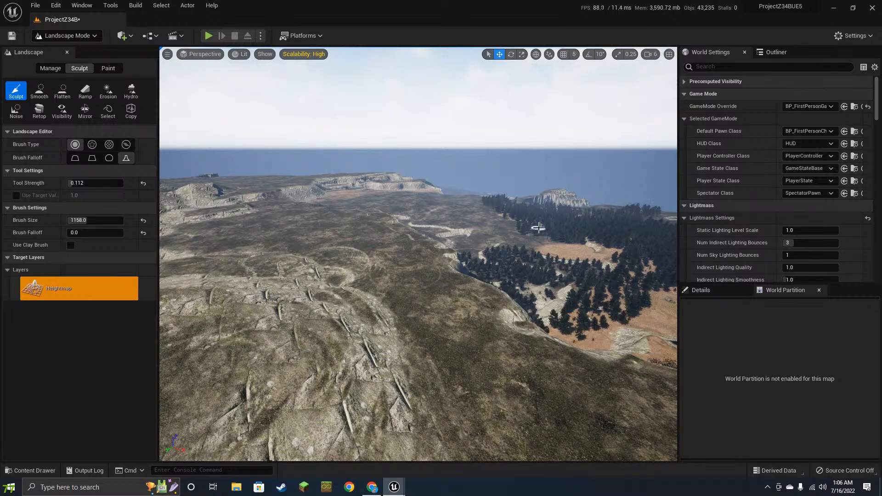
right_drag(538, 228, 570, 234)
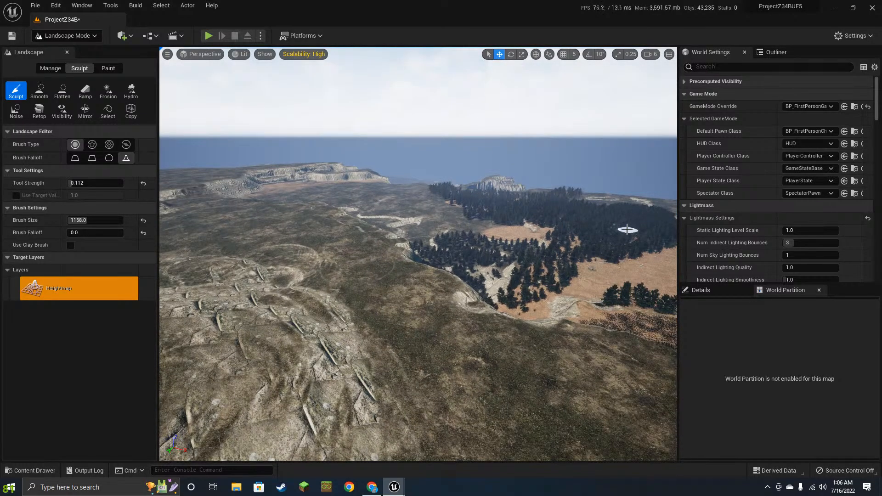
right_drag(627, 229, 605, 238)
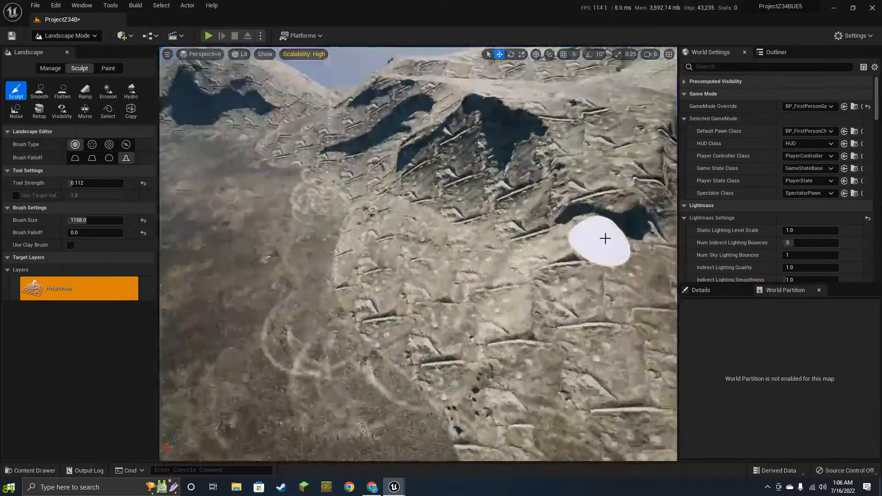
right_drag(636, 186, 492, 322)
right_drag(558, 301, 501, 244)
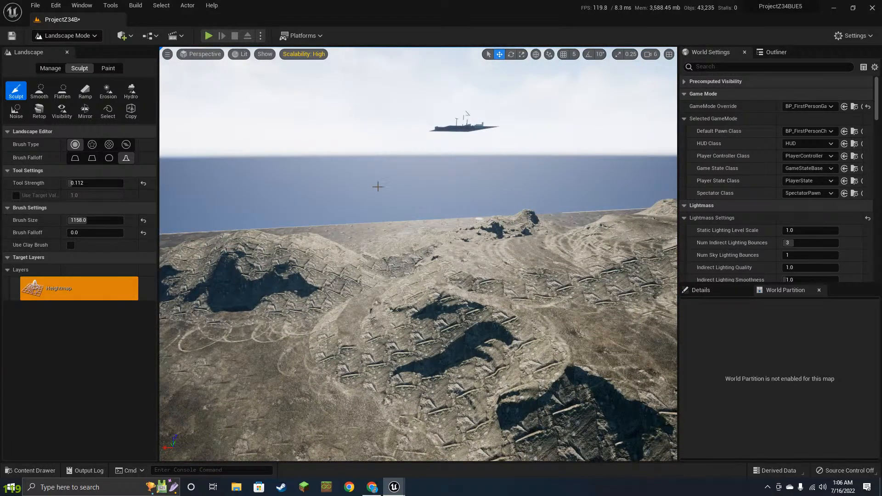
right_drag(438, 199, 445, 184)
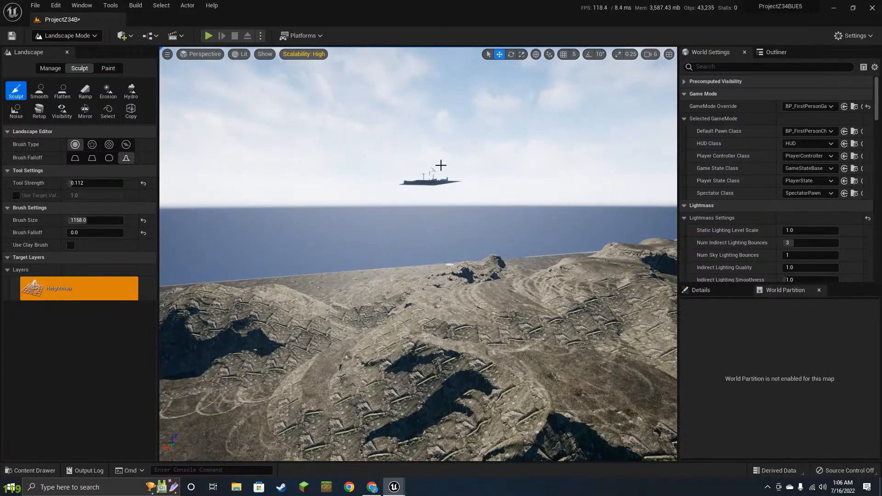
right_drag(406, 124, 407, 189)
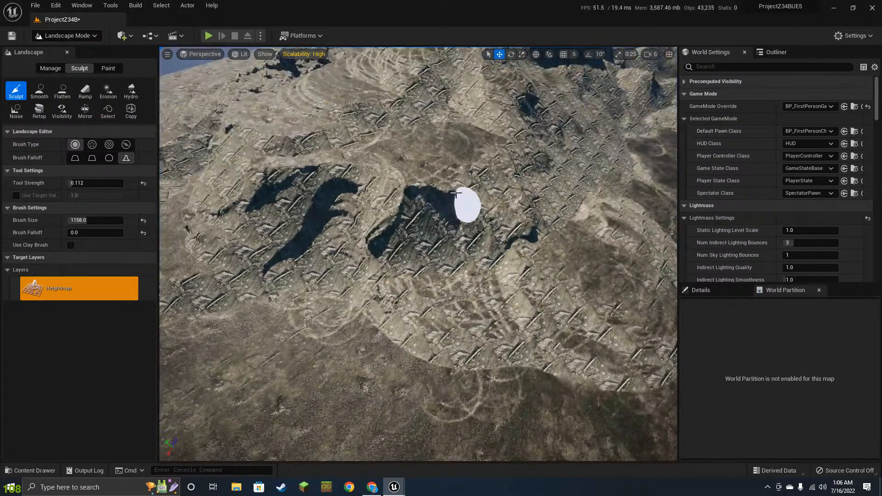
- Smooth the shadowed cliffs below the brown hilltop and flatten a ridge down the neighbouring dark gully
click(39, 91)
mouse_move(437, 195)
mouse_down()
mouse_move(423, 206)
mouse_move(423, 197)
mouse_move(467, 193)
mouse_move(519, 224)
mouse_up()
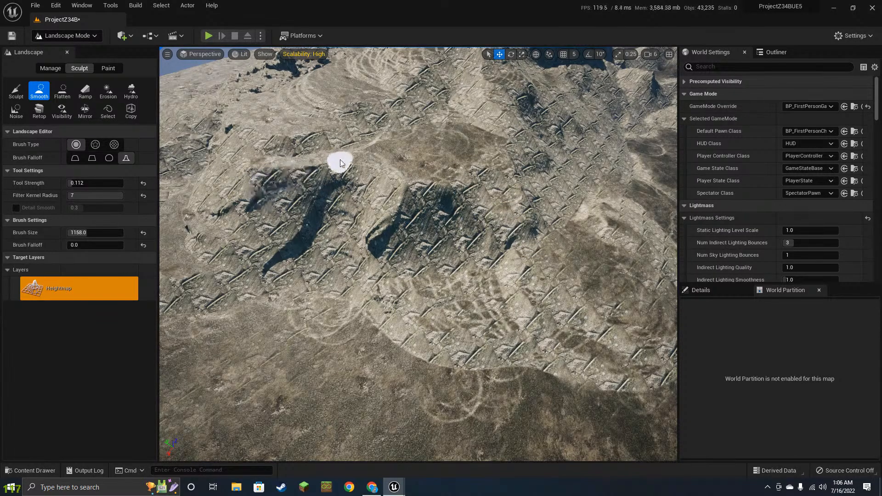
click(62, 90)
drag(317, 193, 308, 251)
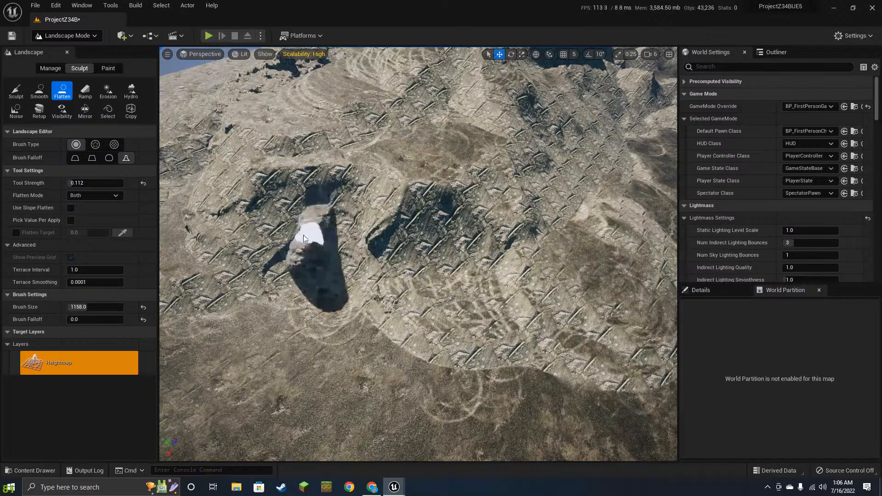
- Smooth the sharp dark cliff edge beside the flattened ridge with the Smooth tool
click(26, 95)
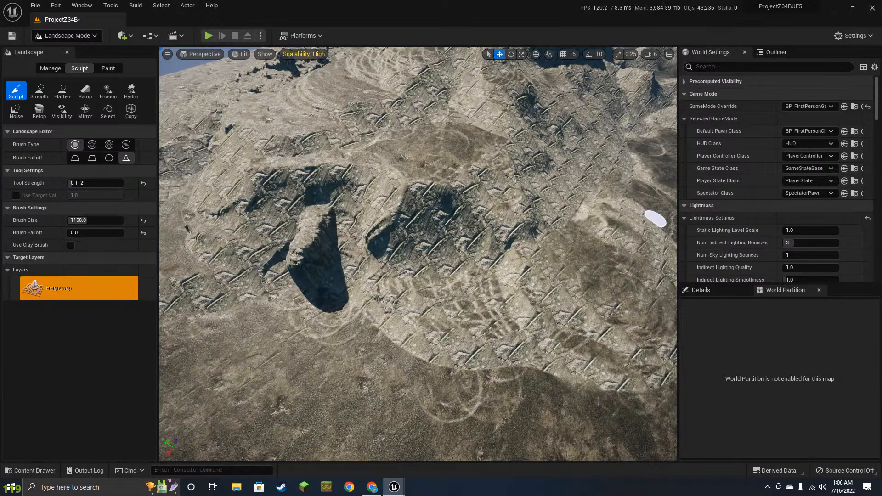
key(alt+Tab)
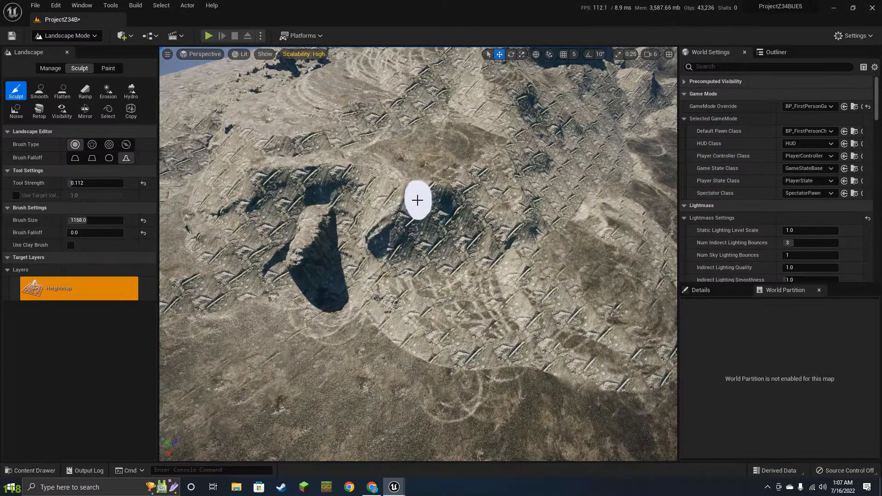
click(39, 90)
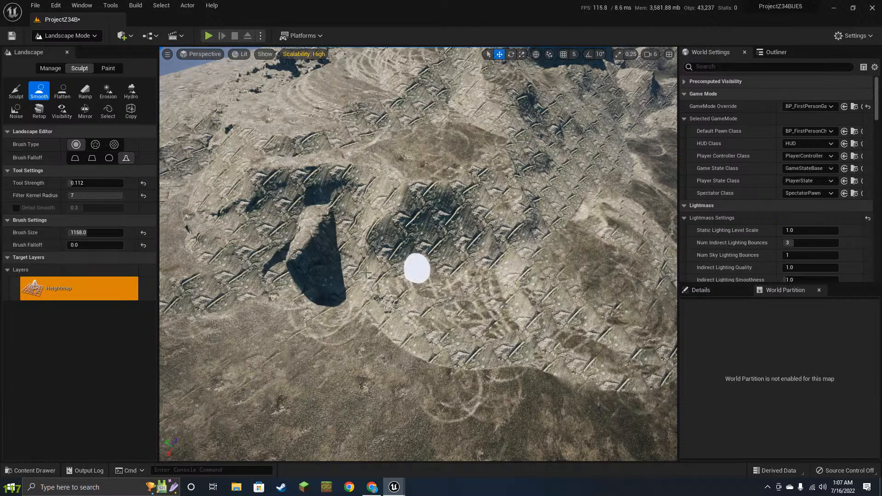
mouse_move(366, 273)
right_down()
mouse_move(321, 275)
mouse_move(363, 236)
right_up()
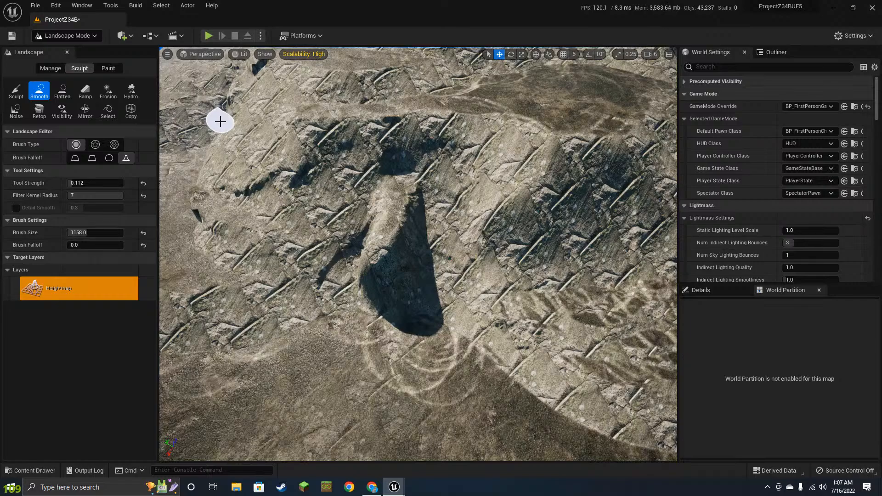
- Erode the flattened ridge in the gully and sculpt the ground at the foot of the rocky slope
click(107, 91)
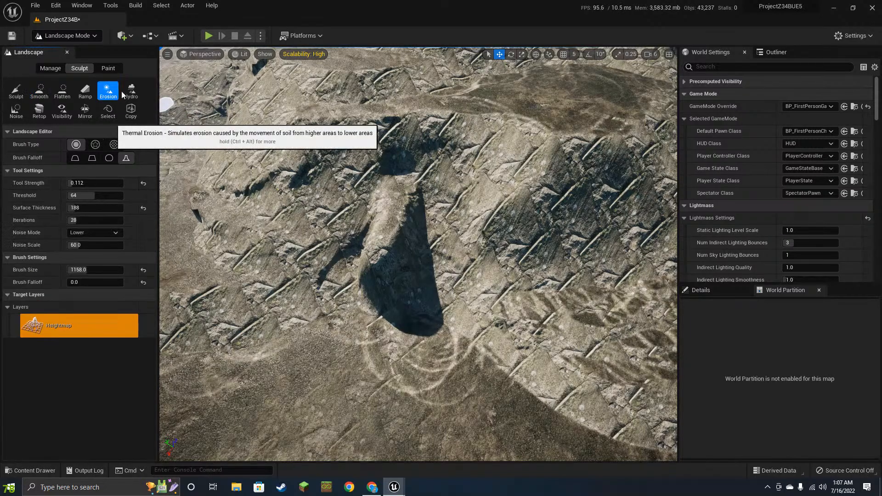
mouse_move(409, 235)
mouse_down()
mouse_move(384, 276)
mouse_move(289, 285)
mouse_move(479, 368)
mouse_move(531, 343)
mouse_move(508, 377)
mouse_move(546, 379)
mouse_up()
click(39, 91)
click(16, 90)
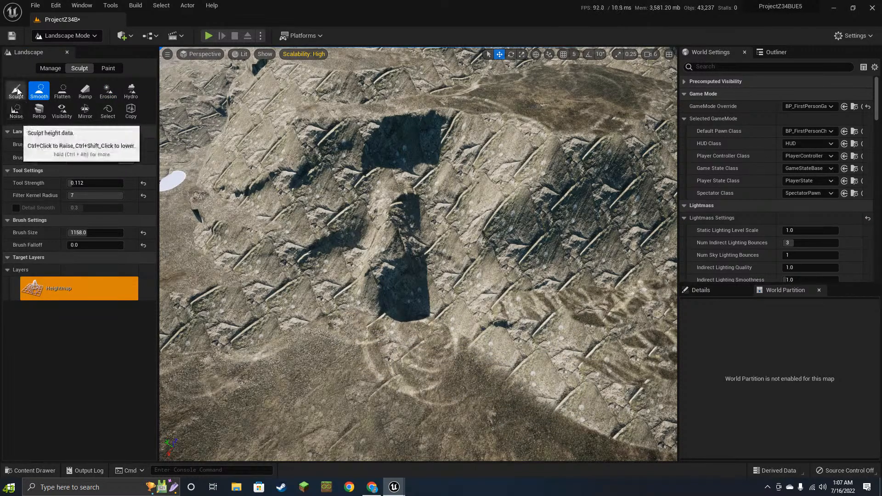
click(510, 386)
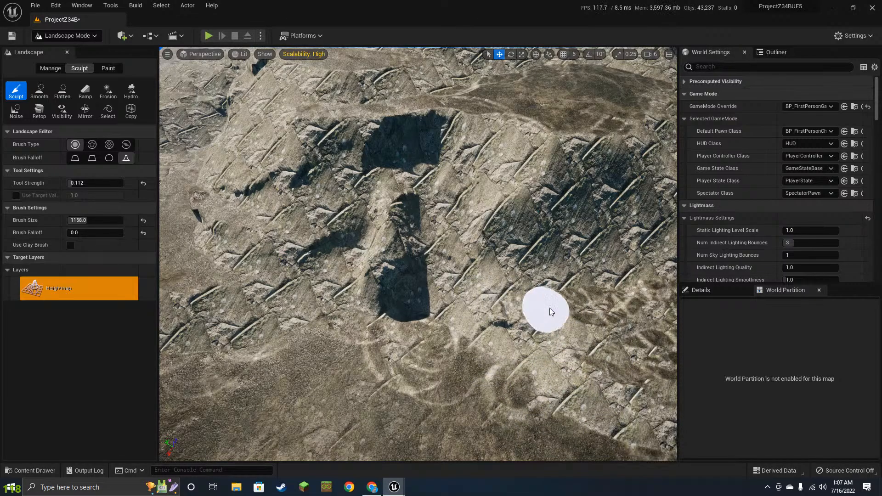
right_drag(551, 311, 520, 276)
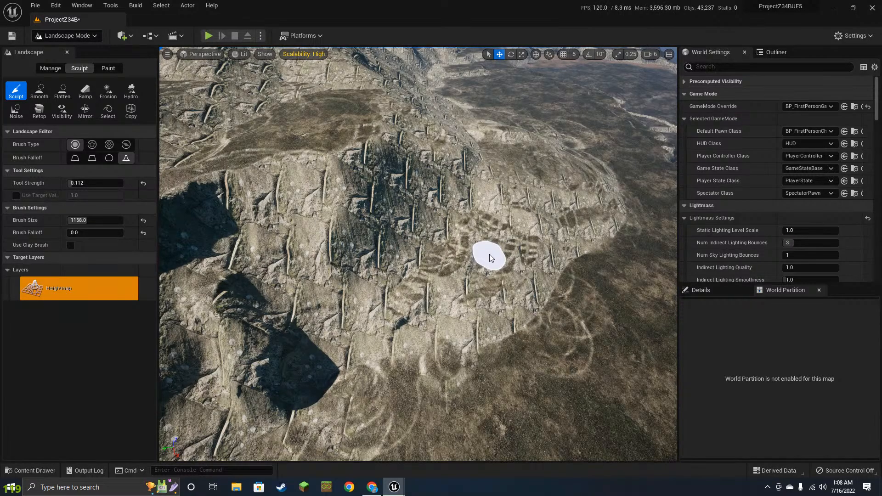
- Sculpt the bare rocky slope below the shadowed cliff, blending its lower edge into the brown ground
drag(490, 254, 509, 237)
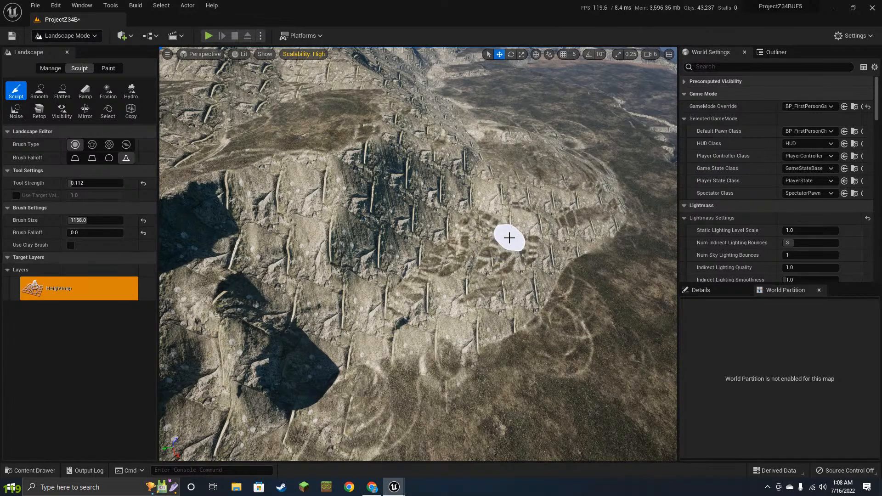
scroll(461, 266, up, 3)
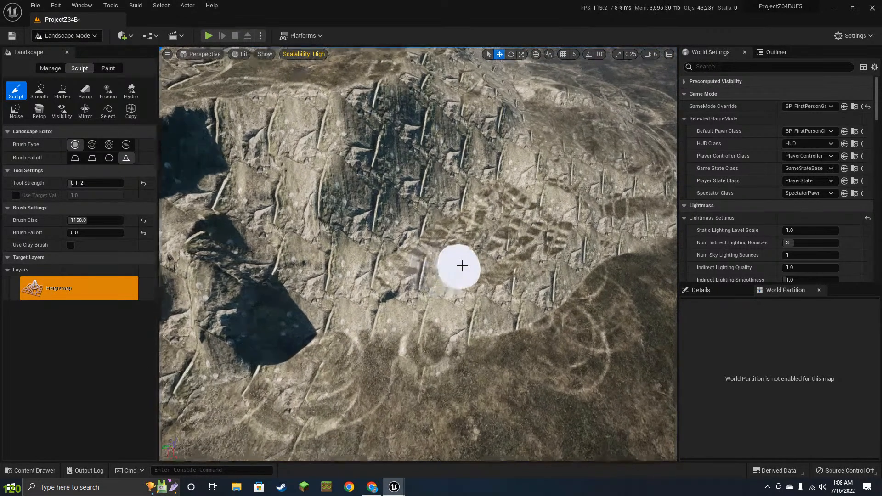
key(w)
key(d)
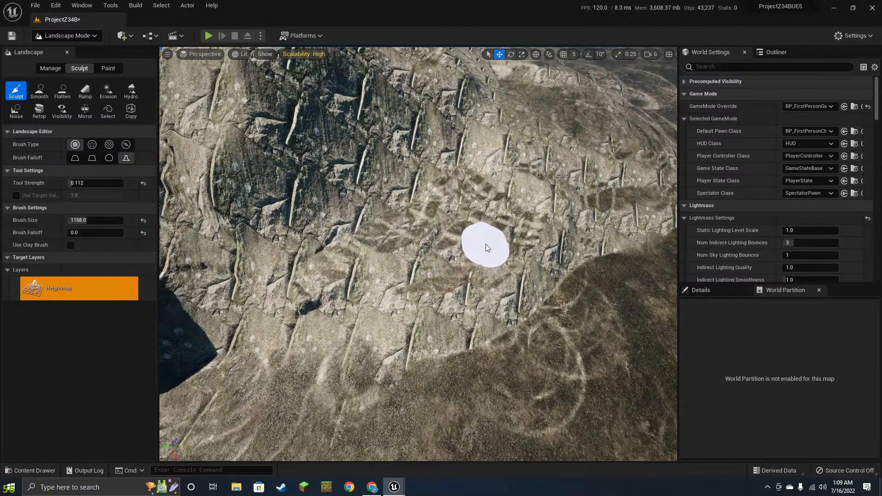
right_drag(572, 255, 576, 255)
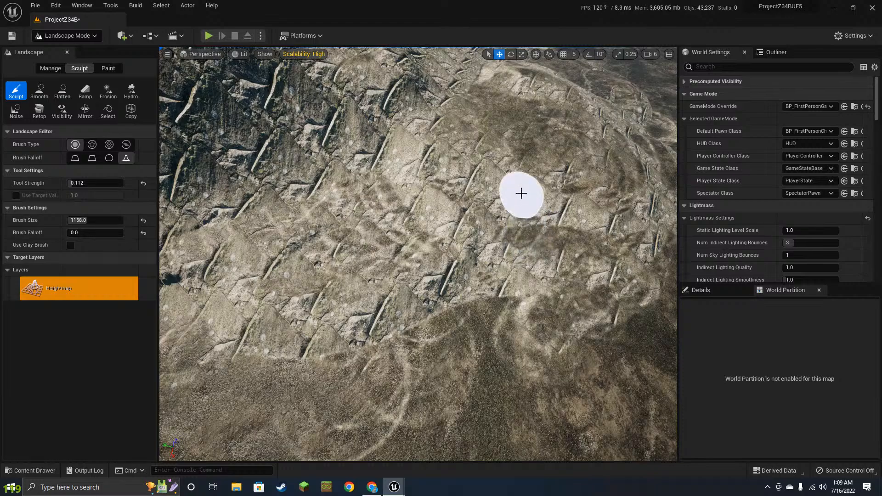
right_drag(477, 236, 455, 209)
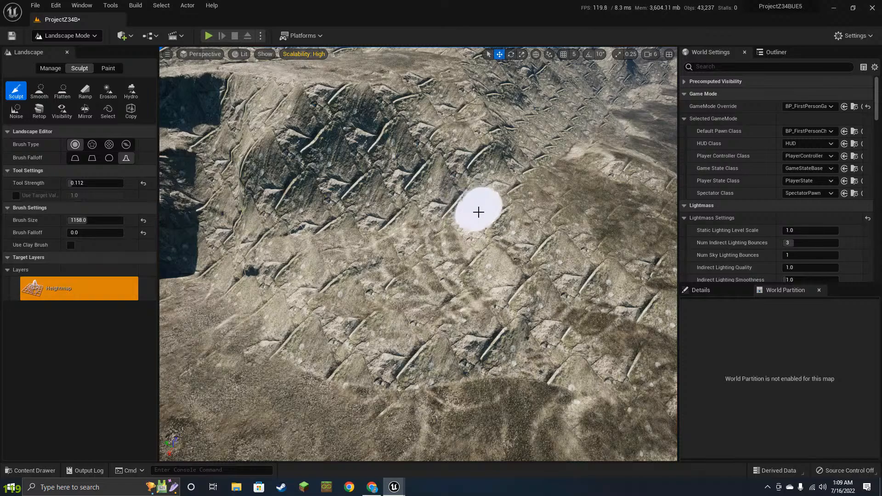
- Smooth the sharp rock ledges beside the dark hollows of the cliff with the Smooth tool
key(s)
mouse_move(481, 219)
right_down()
mouse_move(466, 203)
mouse_move(466, 177)
mouse_move(478, 177)
mouse_move(481, 219)
right_up()
key(w)
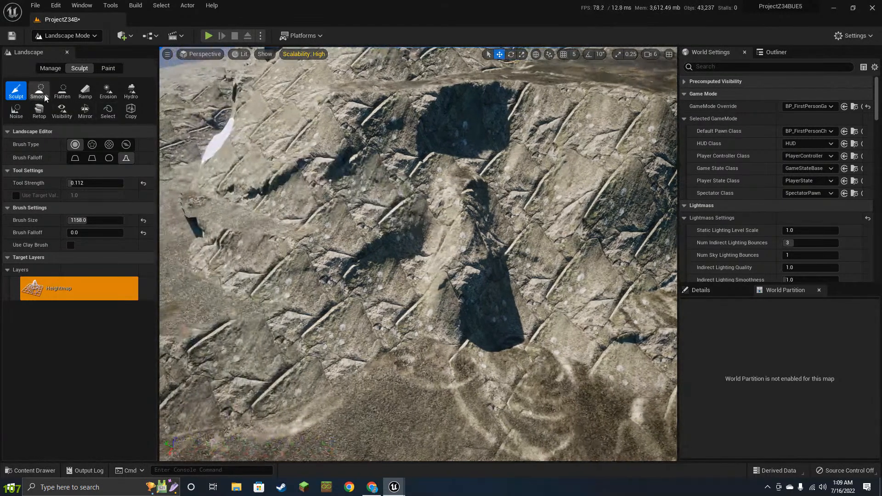
click(39, 91)
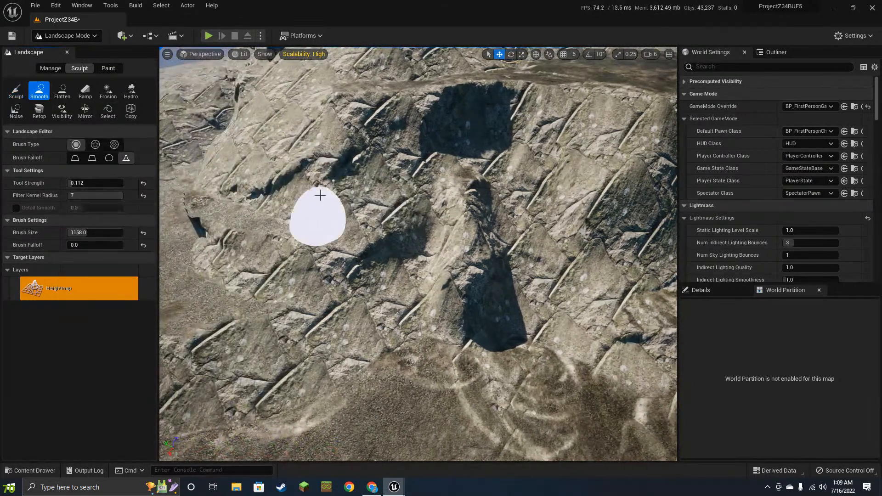
mouse_move(320, 196)
mouse_down()
mouse_move(353, 157)
mouse_move(150, 220)
mouse_move(211, 211)
mouse_move(151, 404)
mouse_up()
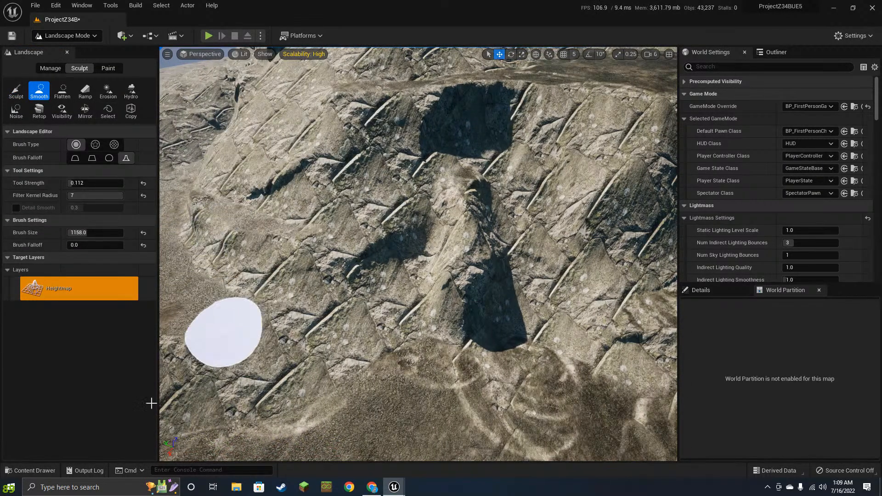
- Erode the shadowed hollows and central ridge of the cliff, and smooth the slope's edge at the valley mouth
click(100, 101)
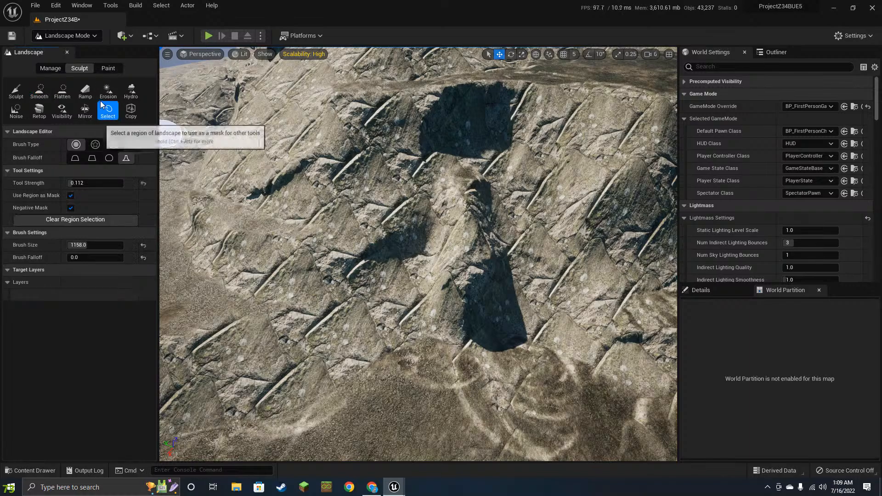
click(104, 95)
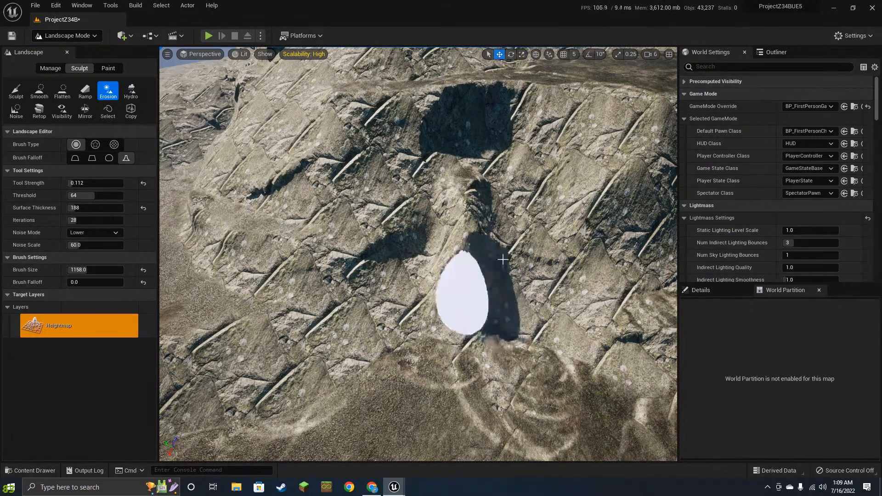
mouse_move(502, 260)
mouse_down()
mouse_move(497, 197)
mouse_move(434, 118)
mouse_move(522, 98)
mouse_move(657, 253)
mouse_move(565, 261)
mouse_up()
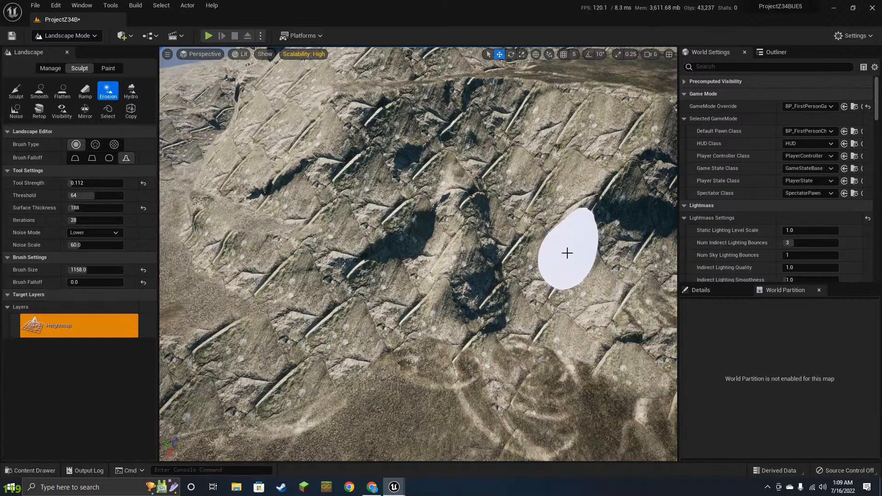
mouse_move(504, 268)
right_down()
mouse_move(312, 235)
mouse_move(367, 216)
mouse_move(478, 267)
mouse_move(538, 238)
mouse_move(528, 231)
right_up()
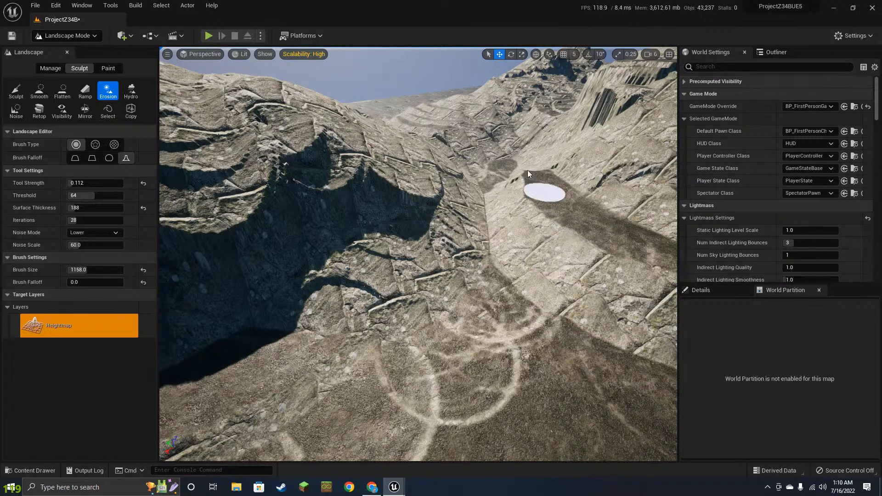
click(39, 90)
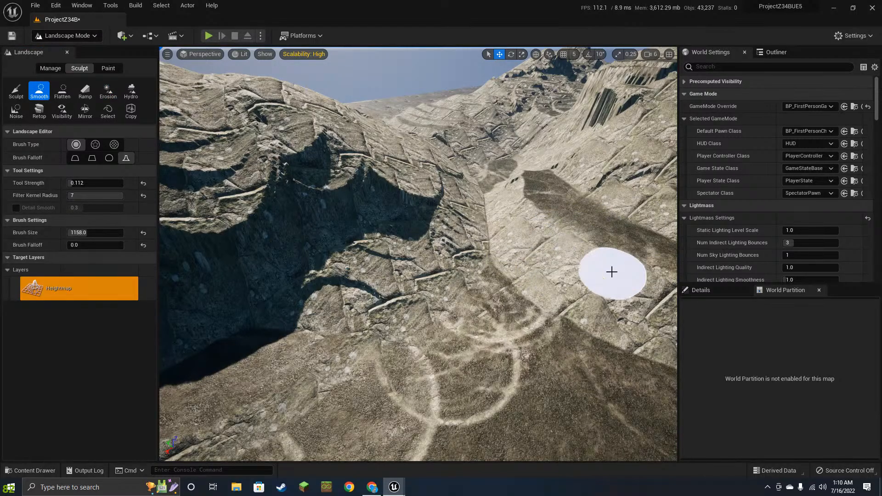
- Set the Sculpt tool strength to 1.0 and raise rugged rock mounds along the foot of the valley slope
click(16, 94)
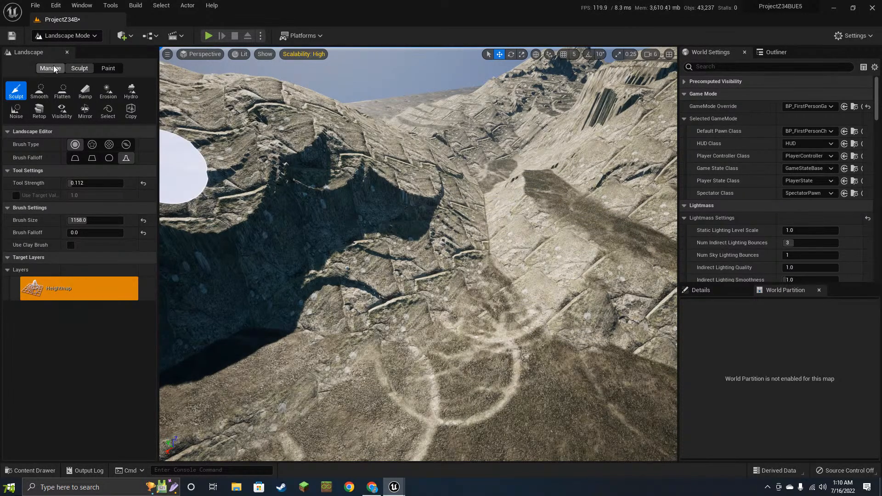
drag(108, 184, 123, 183)
mouse_move(624, 315)
mouse_down()
mouse_move(593, 327)
mouse_move(550, 203)
mouse_move(570, 278)
mouse_move(482, 315)
mouse_up()
right_drag(419, 234, 460, 233)
mouse_move(419, 230)
mouse_down()
mouse_move(396, 188)
mouse_move(412, 159)
mouse_move(448, 186)
mouse_up()
right_drag(477, 234, 523, 245)
mouse_move(524, 246)
mouse_down()
mouse_move(569, 280)
mouse_move(659, 197)
mouse_move(500, 210)
mouse_up()
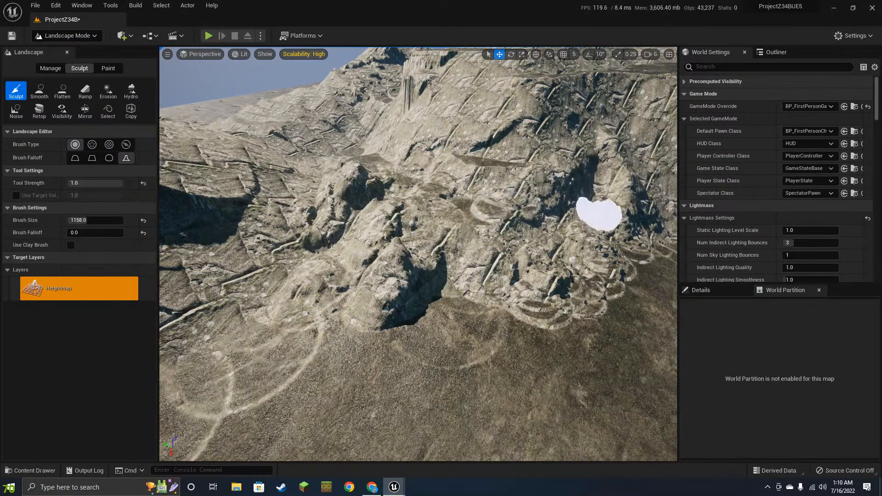
mouse_move(493, 149)
mouse_down()
mouse_move(467, 183)
mouse_move(490, 190)
mouse_up()
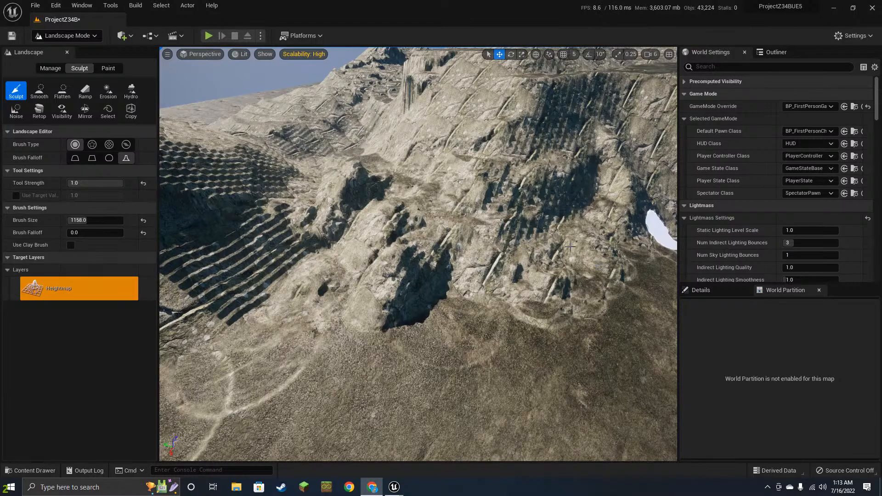
- Sculpt a rocky spur running from the raised mounds down onto the brown ground
right_drag(536, 295, 515, 289)
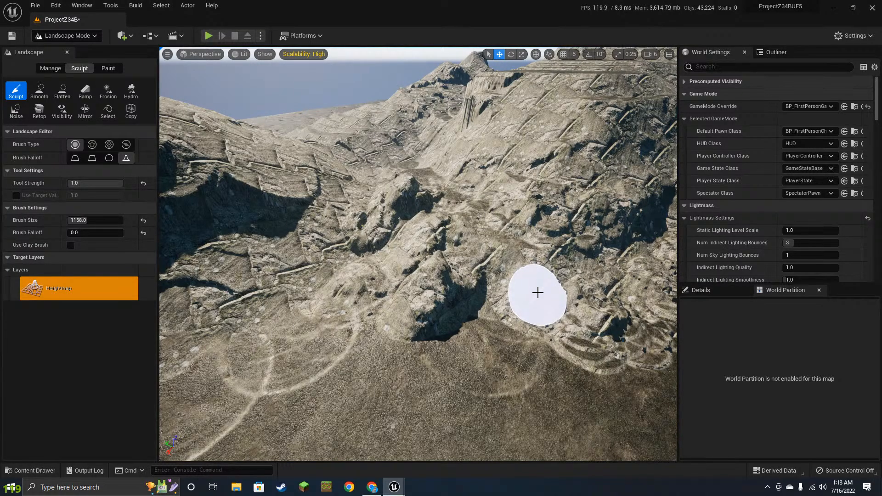
mouse_move(376, 347)
mouse_down()
mouse_move(460, 292)
mouse_move(394, 354)
mouse_move(457, 296)
mouse_move(484, 266)
mouse_move(493, 236)
mouse_move(557, 211)
mouse_move(542, 231)
mouse_move(573, 252)
mouse_up()
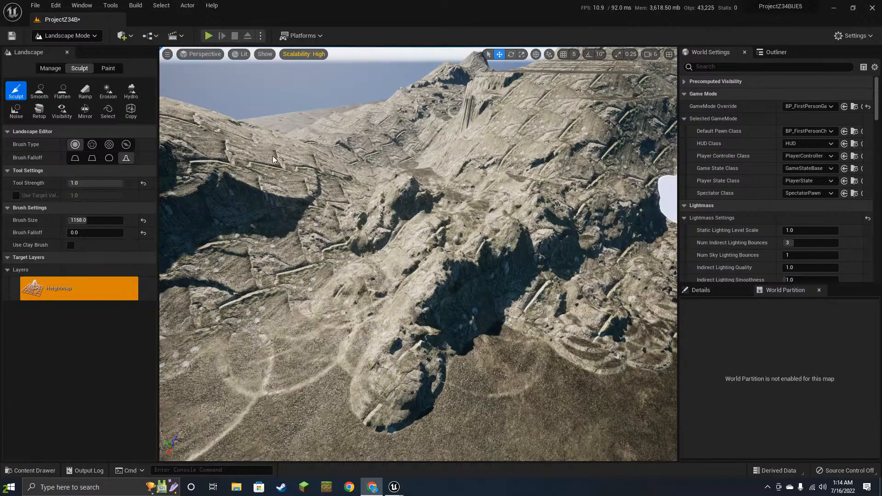
right_click(403, 206)
right_drag(403, 206, 491, 255)
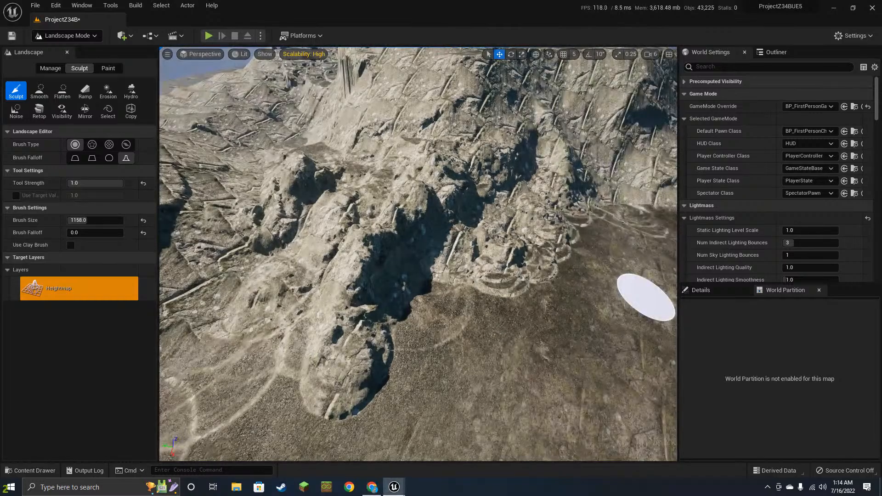
- Sculpt clusters of tall rock outcrops along the base of the shadowed mountain face
mouse_move(525, 326)
right_down()
mouse_move(340, 230)
mouse_move(368, 261)
mouse_move(478, 197)
right_up()
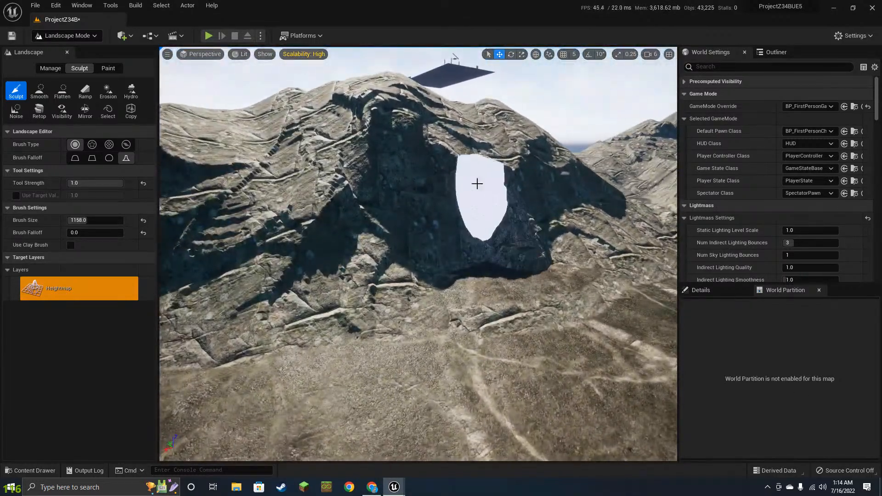
mouse_move(506, 257)
right_down()
mouse_move(492, 278)
mouse_move(418, 316)
right_up()
scroll(418, 316, down, 5)
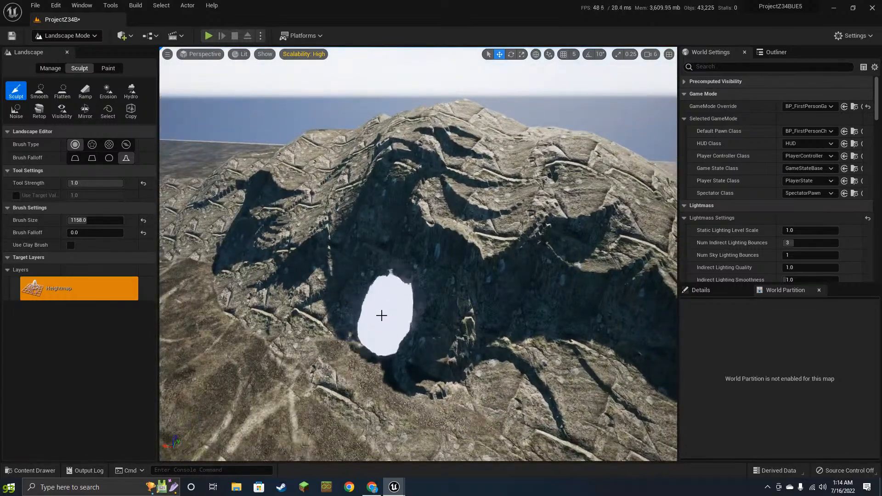
mouse_move(270, 351)
mouse_down()
mouse_move(244, 318)
mouse_move(271, 338)
mouse_up()
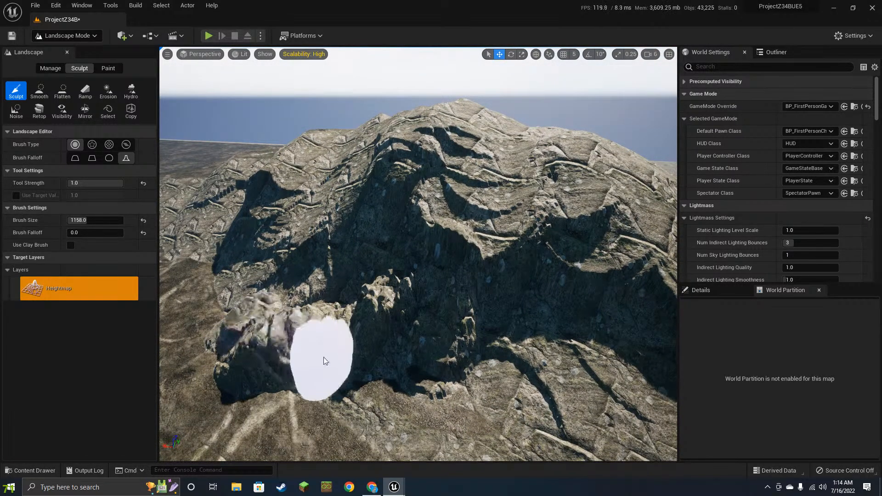
right_drag(324, 360, 343, 360)
mouse_move(475, 331)
mouse_down()
mouse_move(481, 308)
mouse_move(538, 376)
mouse_move(487, 356)
mouse_move(386, 398)
mouse_move(263, 390)
mouse_up()
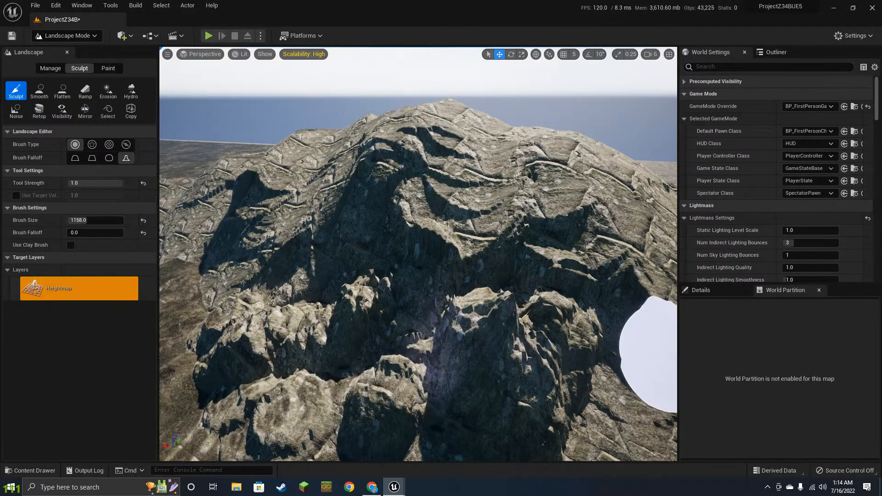
- Sculpt further rock outcrops on the bare slope beside the tallest one, filling the gap between them
mouse_move(452, 267)
right_down()
mouse_move(475, 292)
mouse_move(477, 281)
right_up()
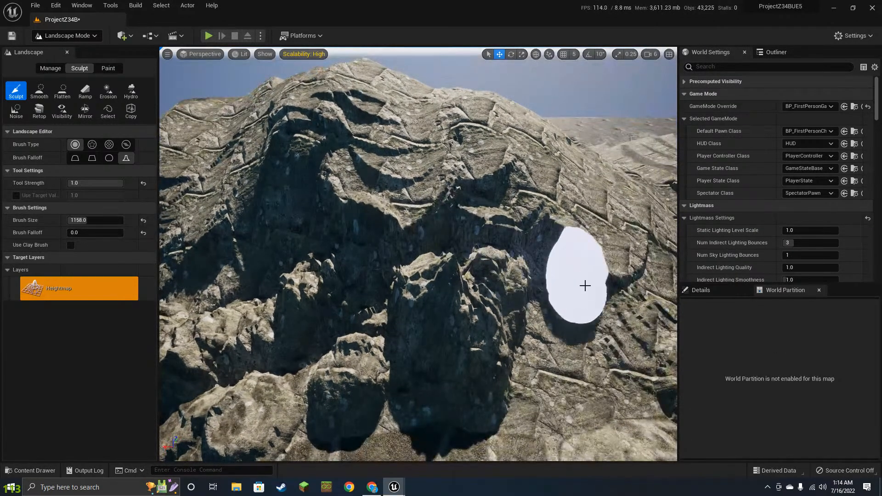
key(alt+Tab)
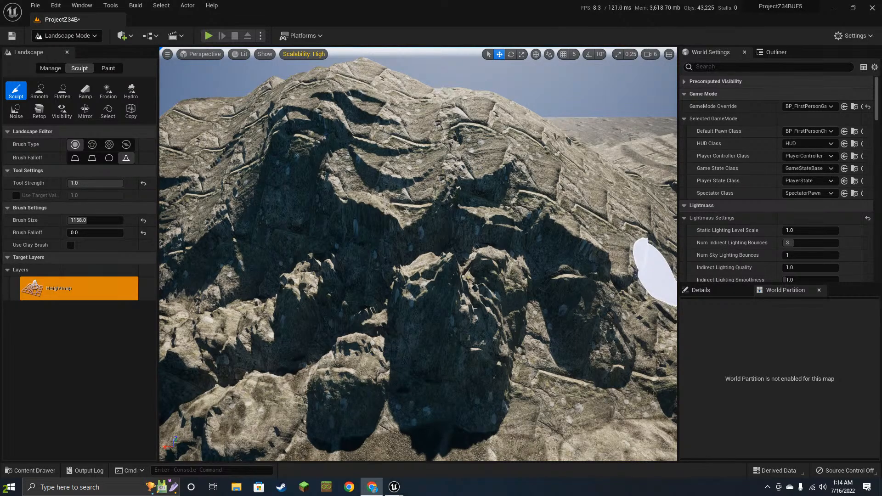
scroll(522, 266, up, 2)
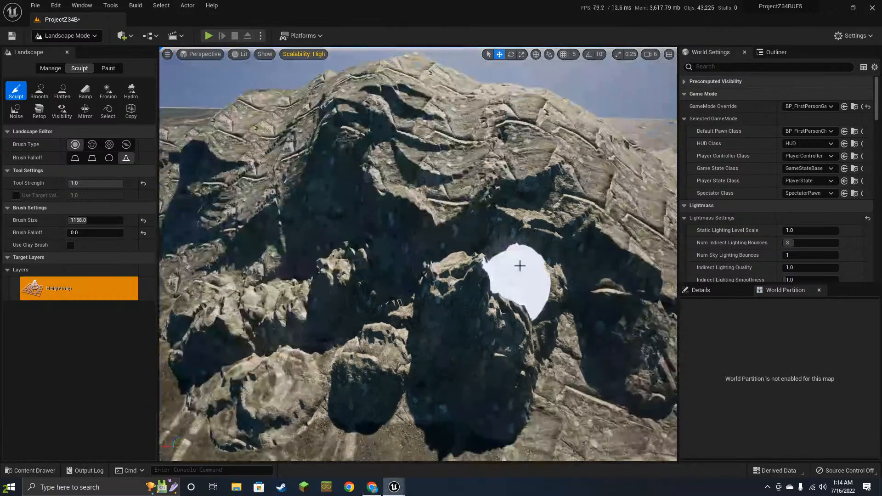
scroll(519, 286, up, 2)
mouse_move(519, 286)
mouse_down()
mouse_move(496, 241)
mouse_move(449, 229)
mouse_move(422, 295)
mouse_move(580, 222)
mouse_move(614, 241)
mouse_move(489, 269)
mouse_up()
- Erode the column-like cliffs and stepped terraces below the flat plateau with the Erosion tool
mouse_move(467, 267)
right_down()
mouse_move(475, 261)
mouse_move(423, 266)
mouse_move(397, 291)
mouse_move(354, 266)
right_up()
click(39, 90)
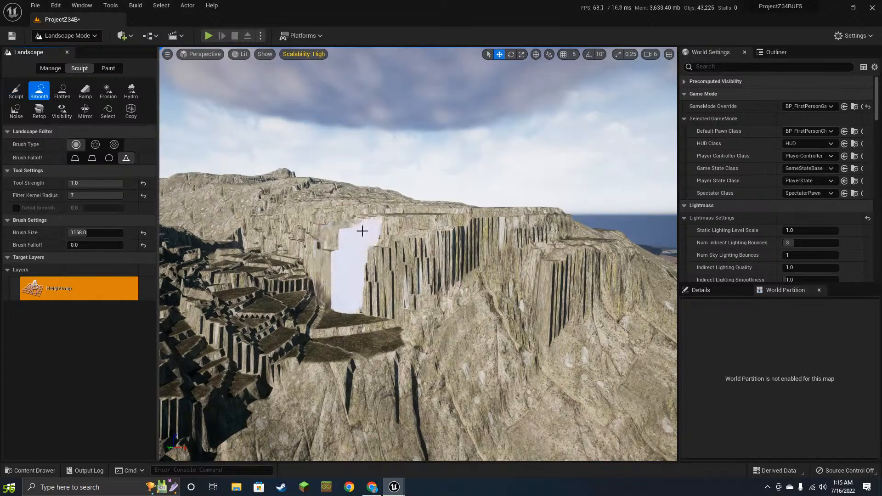
right_drag(363, 231, 363, 231)
click(107, 91)
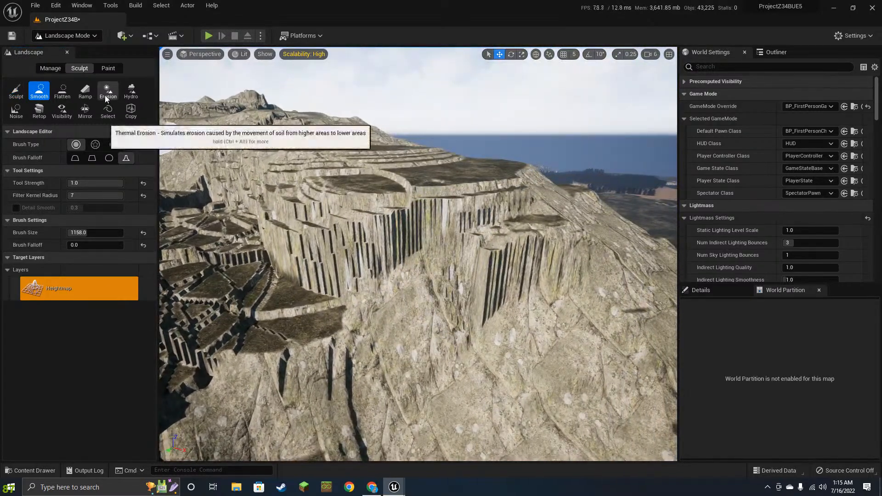
mouse_move(434, 231)
mouse_down()
mouse_move(367, 294)
mouse_move(408, 410)
mouse_up()
mouse_move(407, 323)
right_down()
mouse_move(457, 261)
mouse_move(451, 286)
right_up()
mouse_move(450, 285)
mouse_down()
mouse_move(374, 290)
mouse_move(250, 272)
mouse_move(276, 137)
mouse_move(344, 80)
mouse_move(554, 235)
mouse_move(400, 141)
mouse_up()
mouse_move(430, 77)
mouse_down()
mouse_move(616, 118)
mouse_move(498, 82)
mouse_move(581, 128)
mouse_move(423, 270)
mouse_up()
mouse_move(422, 269)
right_down()
mouse_move(446, 220)
mouse_move(478, 216)
right_up()
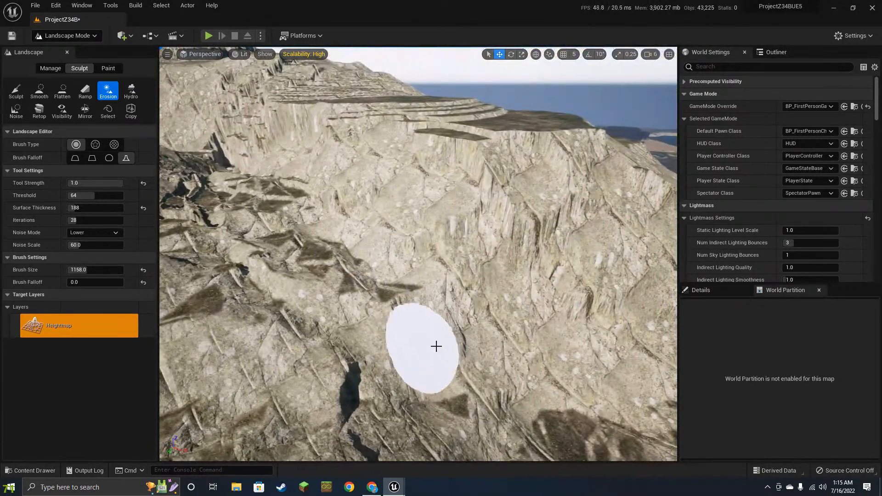
- Erode the remaining vertical columns and the cliff edge beneath the plateau rim
scroll(547, 186, up, 5)
scroll(592, 165, down, 5)
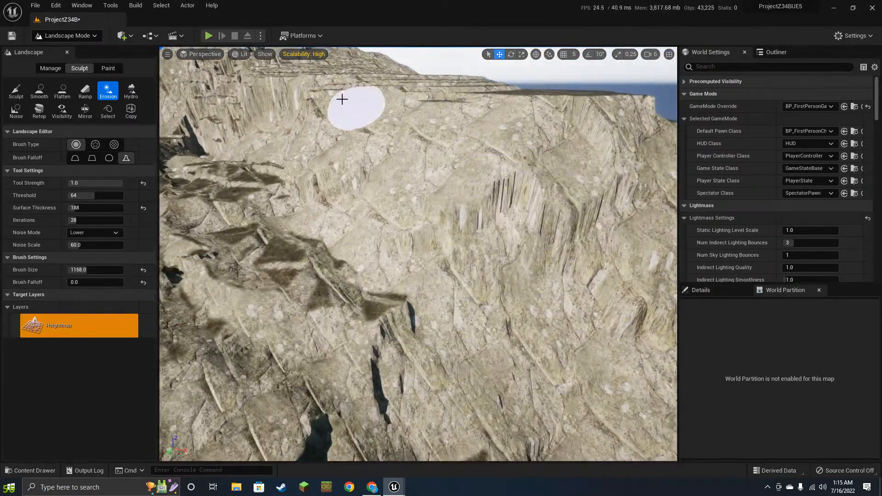
mouse_move(484, 184)
mouse_down()
mouse_move(567, 209)
mouse_move(661, 214)
mouse_up()
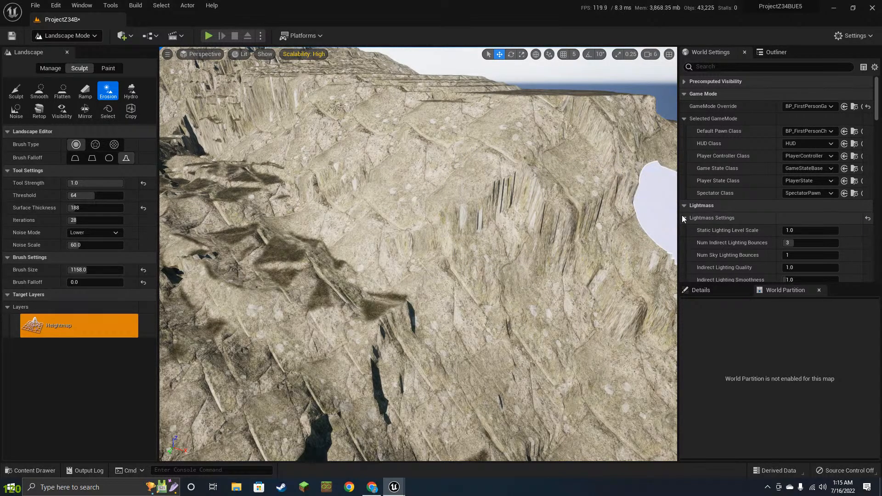
scroll(530, 236, up, 2)
scroll(533, 225, down, 2)
mouse_move(555, 208)
mouse_down()
mouse_move(520, 228)
mouse_move(556, 221)
mouse_up()
- Erode the jagged ledges and dark notches along the neighbouring ridge up to its peak
right_drag(557, 222, 464, 225)
drag(456, 359, 490, 365)
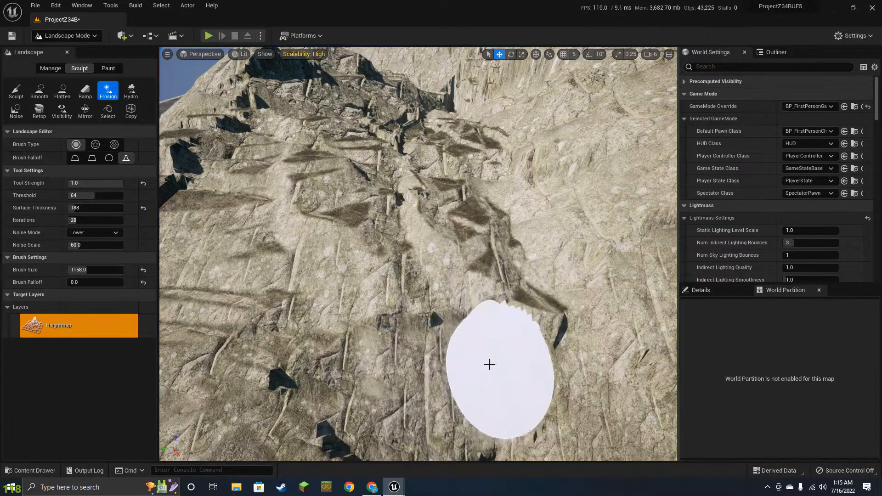
mouse_move(583, 297)
right_down()
mouse_move(575, 218)
mouse_move(565, 294)
right_up()
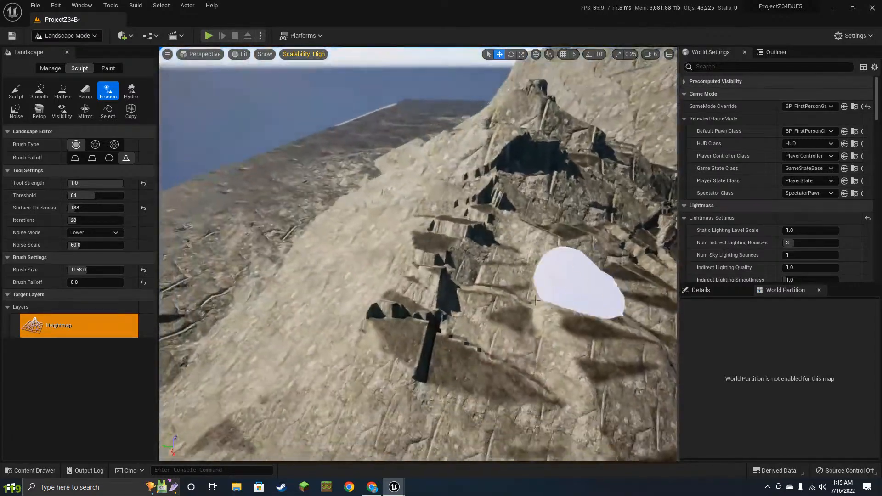
mouse_move(536, 300)
mouse_down()
mouse_move(483, 325)
mouse_move(503, 186)
mouse_move(546, 143)
mouse_up()
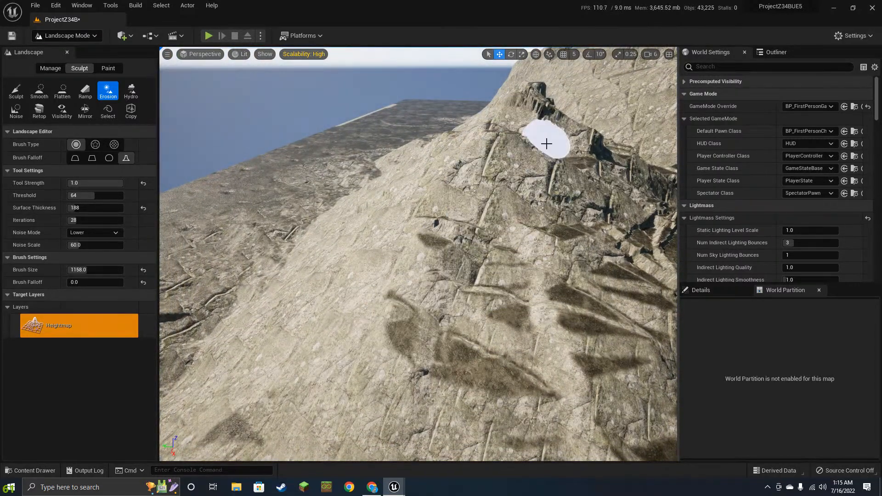
drag(628, 216, 639, 190)
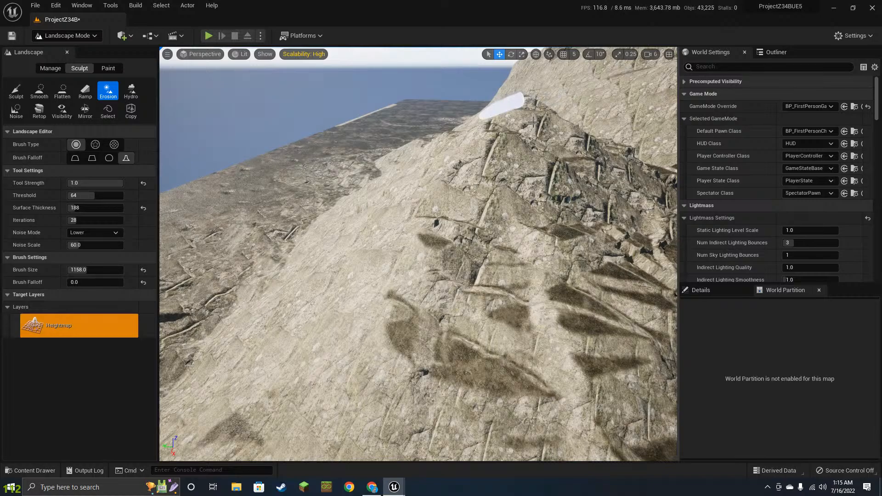
- Erode the rocky peak's face and the dark jagged notches on the slope below it
mouse_move(533, 122)
mouse_down()
mouse_move(591, 219)
mouse_move(449, 246)
mouse_move(495, 202)
mouse_move(531, 237)
mouse_up()
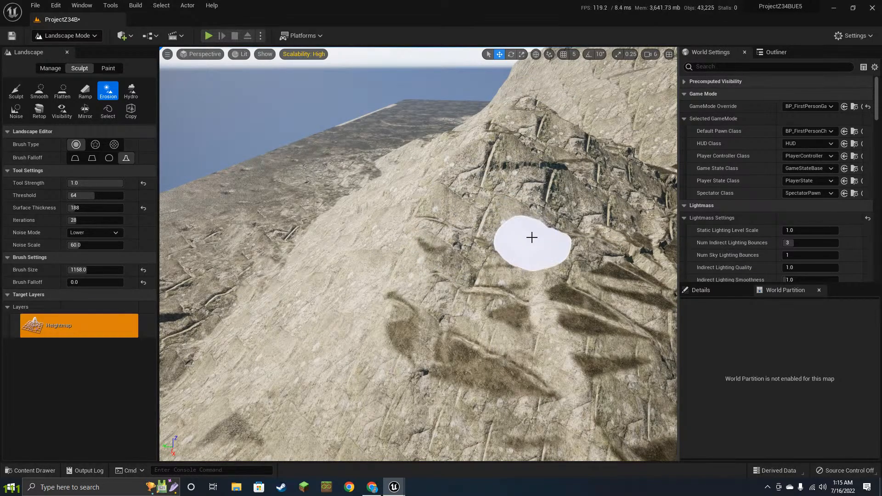
right_drag(532, 237, 512, 236)
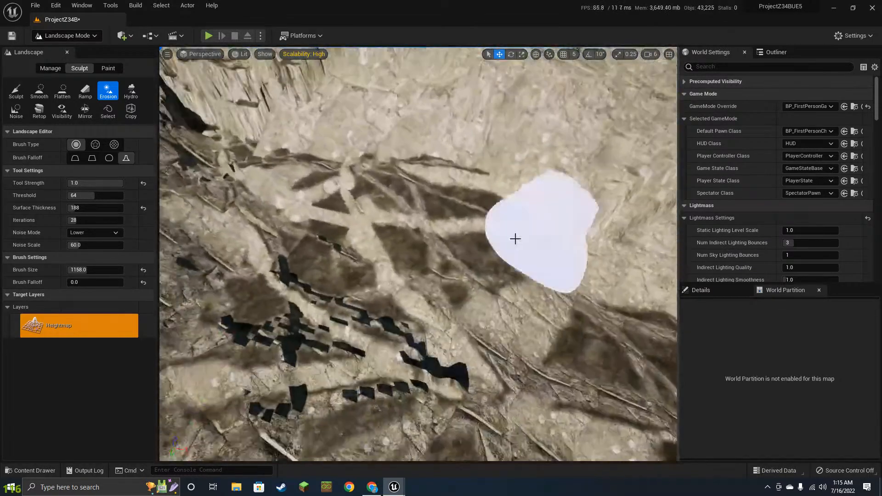
mouse_move(355, 372)
mouse_down()
mouse_move(410, 179)
mouse_move(478, 241)
mouse_up()
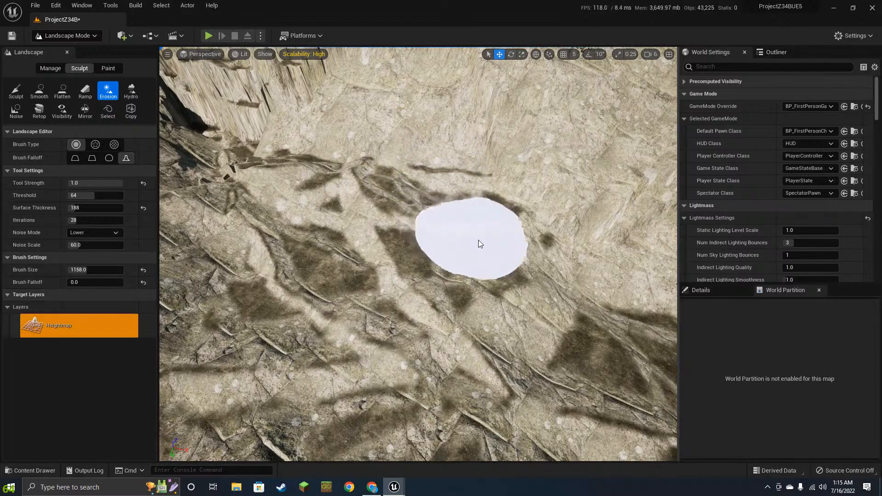
- Erode the vertical columns along the stepped hillside and the jagged ledges on the shaded slope in front of it
right_drag(478, 240, 454, 241)
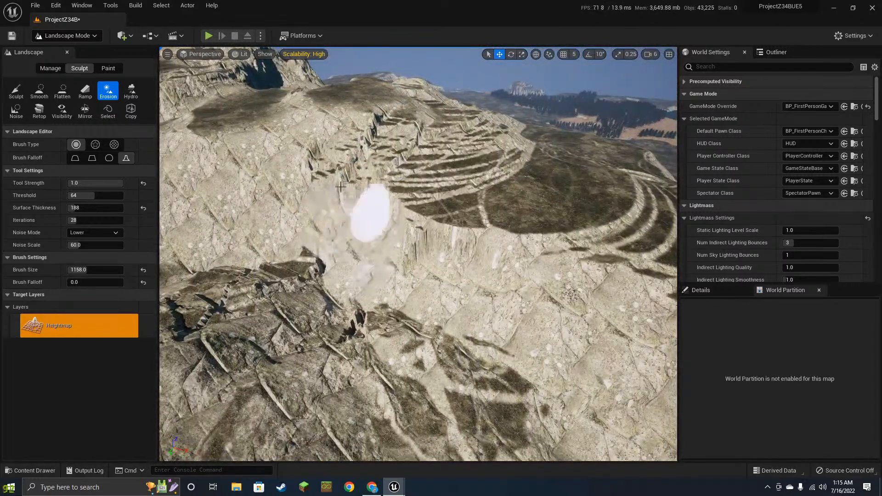
drag(504, 242, 413, 209)
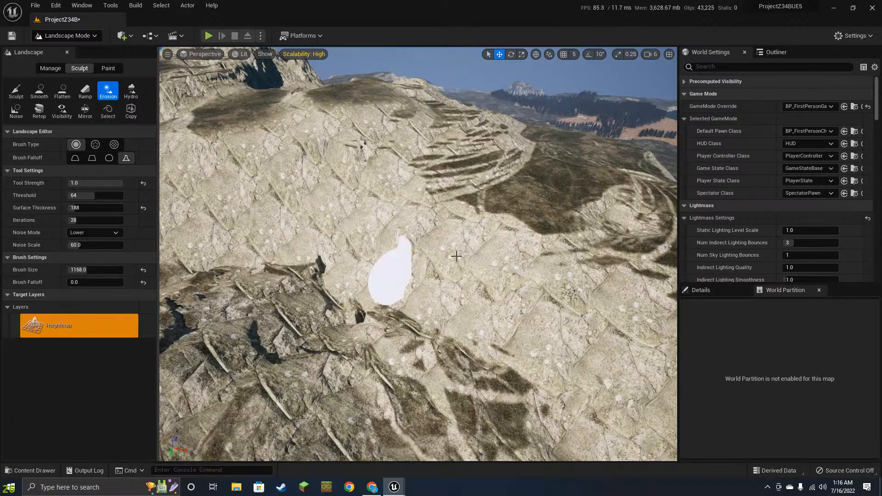
mouse_move(382, 231)
right_down()
mouse_move(351, 236)
mouse_move(367, 235)
right_up()
drag(382, 230, 335, 236)
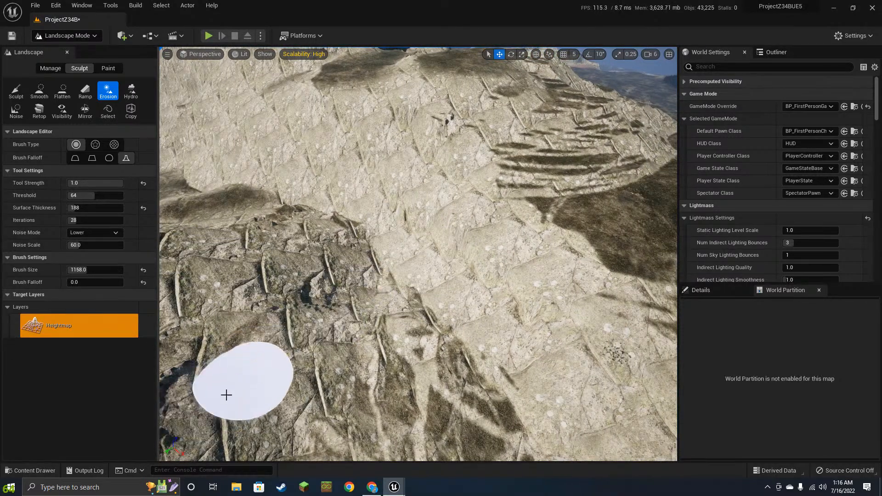
- Erode the remaining terraces across the rounded hill above the dark grassy hollow
mouse_move(430, 264)
right_down()
mouse_move(400, 241)
mouse_move(349, 241)
right_up()
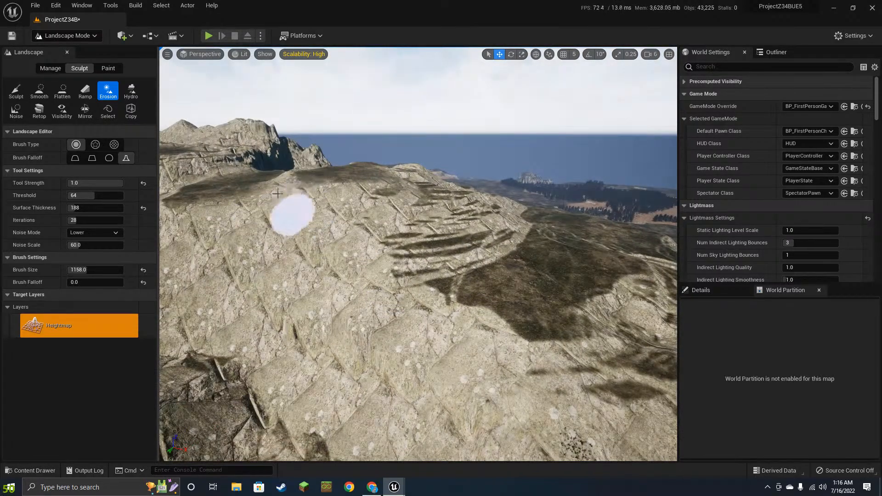
right_drag(432, 262, 308, 285)
mouse_move(441, 285)
mouse_down()
mouse_move(289, 273)
mouse_move(337, 311)
mouse_up()
mouse_move(428, 285)
right_down()
mouse_move(414, 207)
mouse_move(404, 205)
mouse_move(428, 286)
right_up()
mouse_move(428, 286)
mouse_down()
mouse_move(494, 286)
mouse_move(263, 264)
mouse_move(447, 358)
mouse_move(416, 343)
mouse_move(347, 381)
mouse_up()
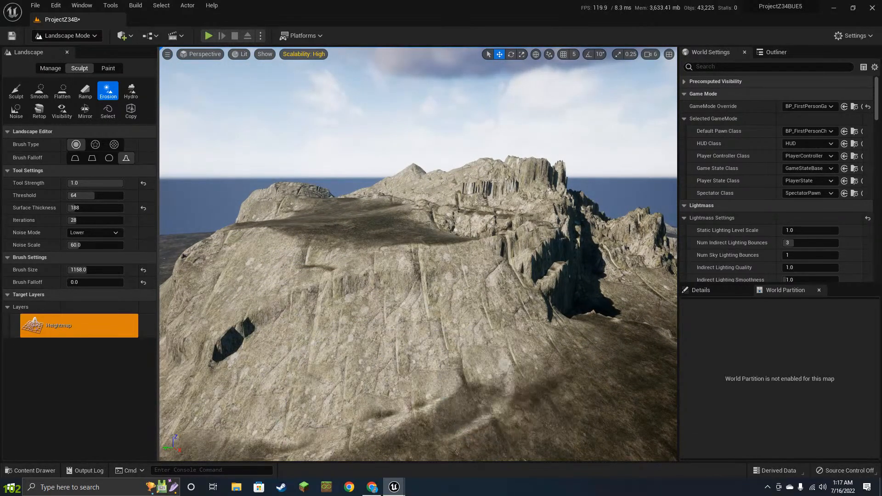
- Erode the steep slope beneath the flat plateau, working over its dark hollows and smooth rounded patches
mouse_move(491, 382)
right_down()
mouse_move(487, 275)
mouse_move(490, 382)
right_up()
mouse_move(490, 382)
mouse_down()
mouse_move(380, 305)
mouse_move(390, 259)
mouse_move(454, 171)
mouse_move(467, 114)
mouse_move(577, 193)
mouse_move(545, 303)
mouse_move(528, 420)
mouse_move(622, 328)
mouse_up()
mouse_move(621, 328)
right_down()
mouse_move(618, 375)
mouse_move(478, 354)
mouse_move(502, 282)
right_up()
mouse_move(503, 281)
mouse_down()
mouse_move(266, 295)
mouse_move(461, 240)
mouse_move(455, 310)
mouse_move(471, 303)
mouse_up()
right_drag(472, 303, 515, 368)
drag(472, 303, 484, 231)
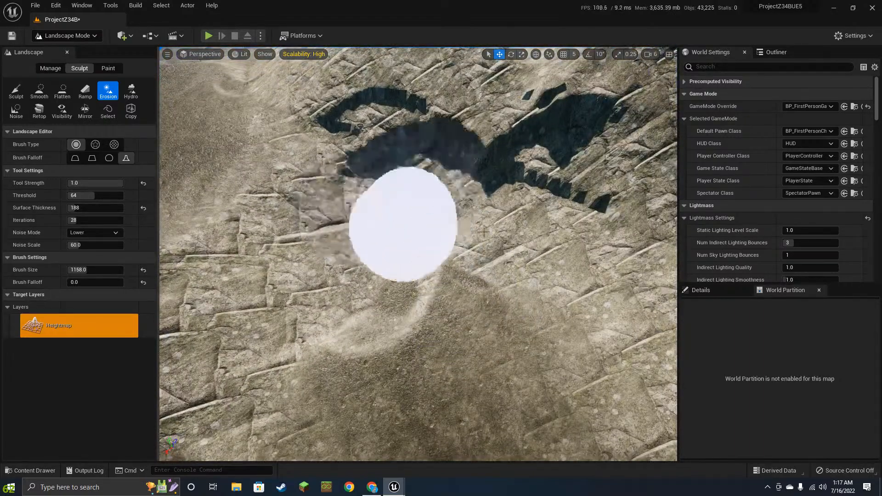
right_drag(484, 231, 489, 221)
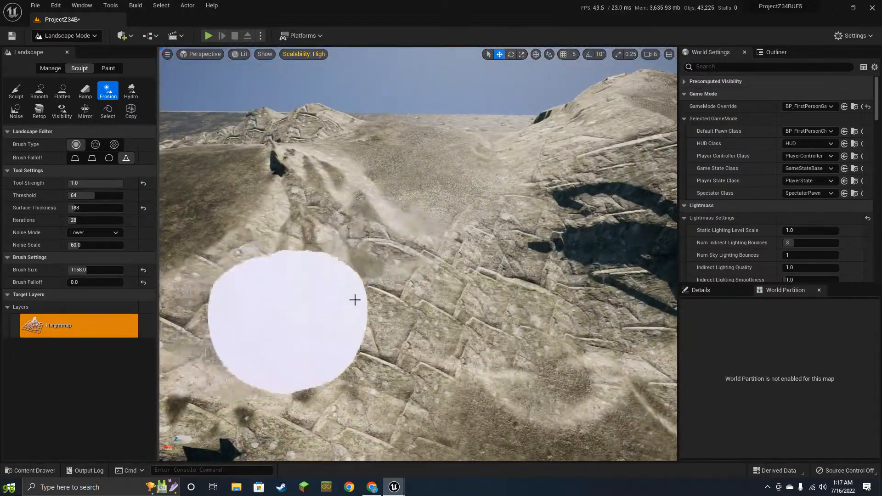
right_drag(453, 271, 331, 289)
mouse_move(431, 325)
mouse_down()
mouse_move(258, 326)
mouse_move(294, 274)
mouse_move(388, 234)
mouse_move(591, 198)
mouse_move(431, 276)
mouse_up()
- Erode the spiky rock ledges and gaps at the foot of the tall dark cliff
right_drag(431, 276, 579, 271)
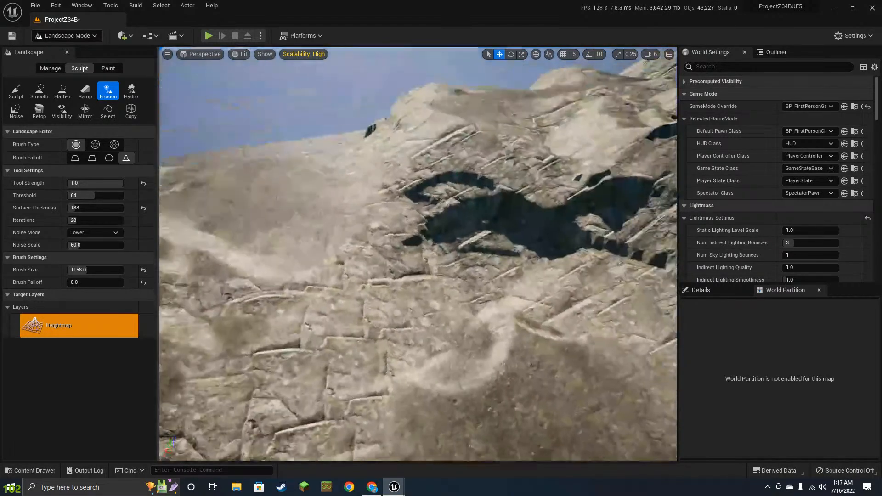
mouse_move(431, 255)
right_down()
mouse_move(547, 257)
mouse_move(593, 221)
mouse_move(558, 298)
right_up()
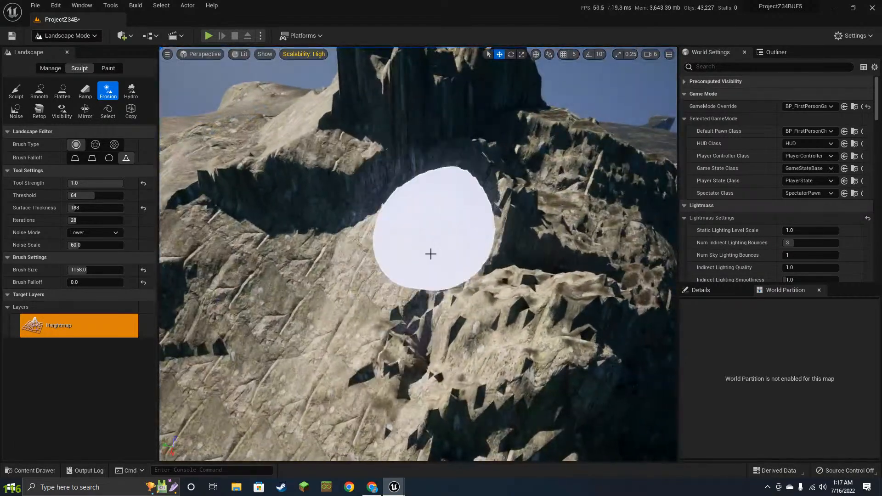
mouse_move(431, 254)
mouse_down()
mouse_move(413, 437)
mouse_move(547, 345)
mouse_up()
mouse_move(547, 345)
right_down()
mouse_move(671, 335)
mouse_move(685, 317)
right_up()
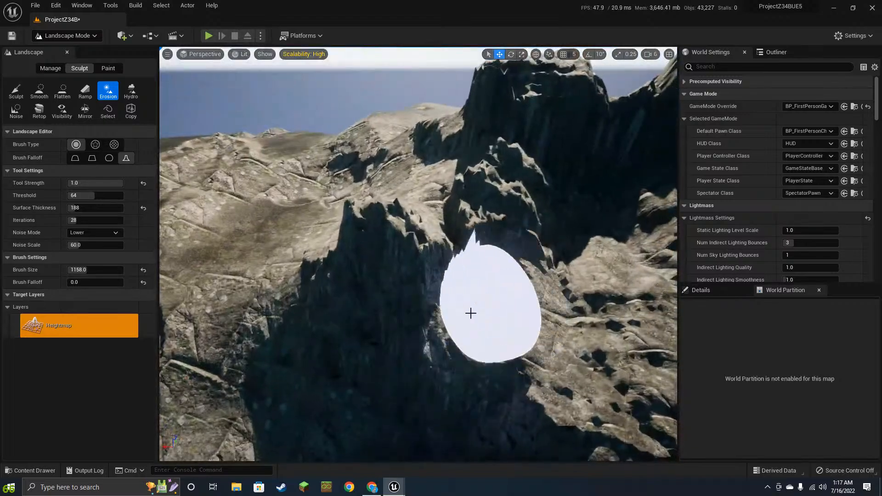
mouse_move(471, 313)
mouse_down()
mouse_move(546, 258)
mouse_move(547, 378)
mouse_move(631, 388)
mouse_up()
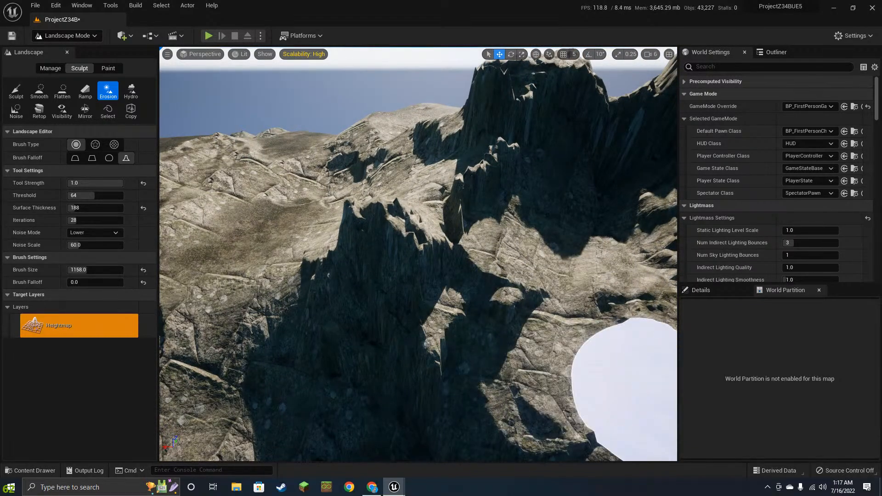
- Erode the shadowed cliff face and the ridges branching from its base into sloping rock
right_drag(435, 262, 551, 226)
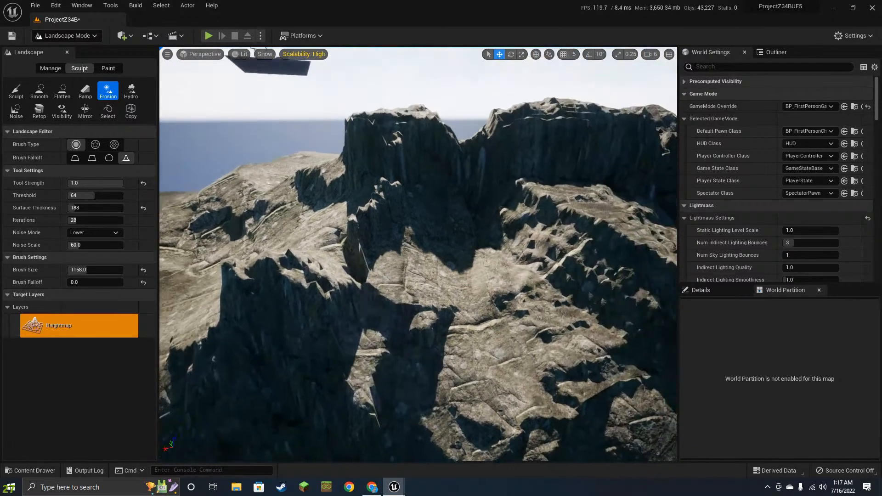
right_drag(542, 377, 423, 354)
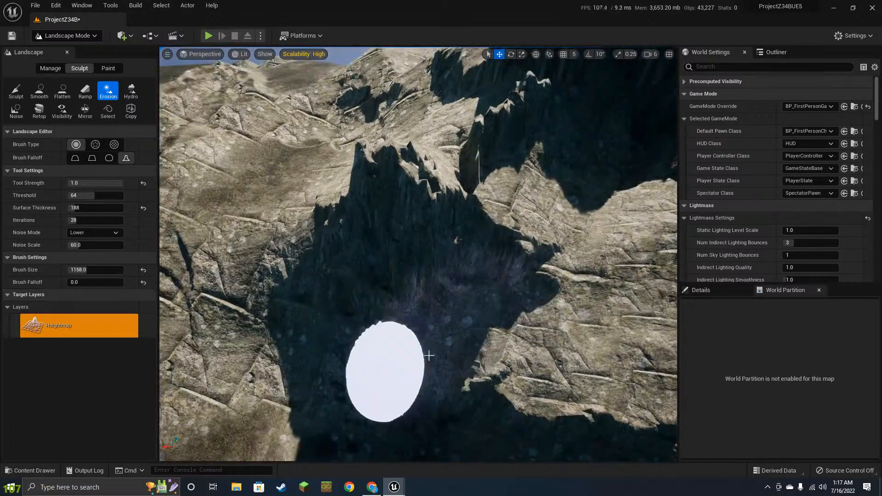
mouse_move(418, 201)
right_down()
mouse_move(371, 261)
mouse_move(315, 236)
mouse_move(324, 254)
mouse_move(375, 275)
mouse_move(344, 308)
right_up()
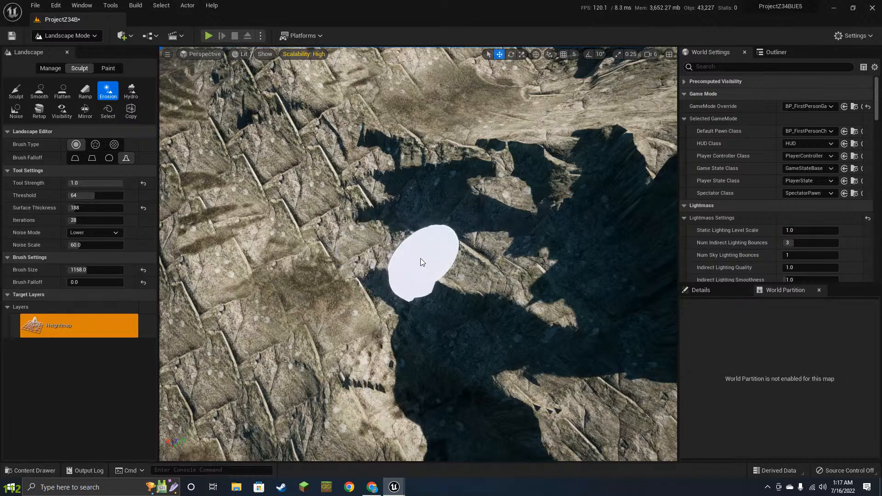
mouse_move(423, 256)
right_down()
mouse_move(496, 261)
mouse_move(547, 310)
mouse_move(396, 261)
right_up()
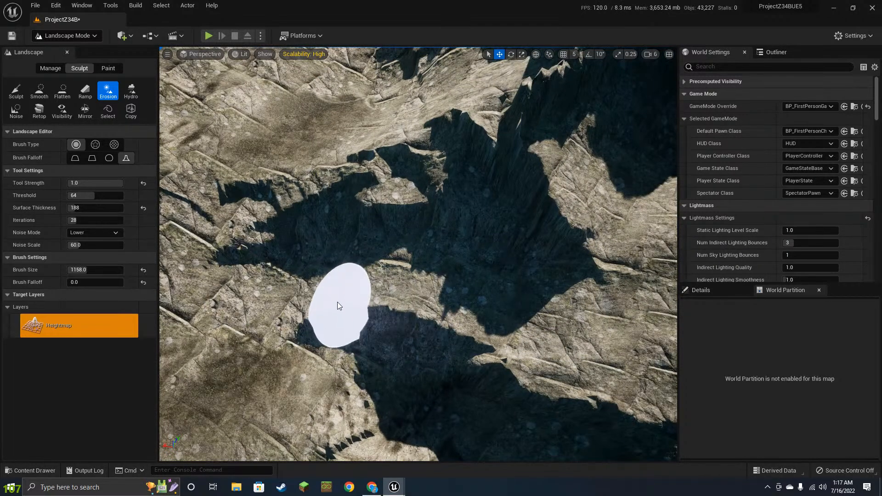
mouse_move(336, 305)
right_down()
mouse_move(290, 303)
mouse_move(441, 239)
mouse_move(511, 220)
right_up()
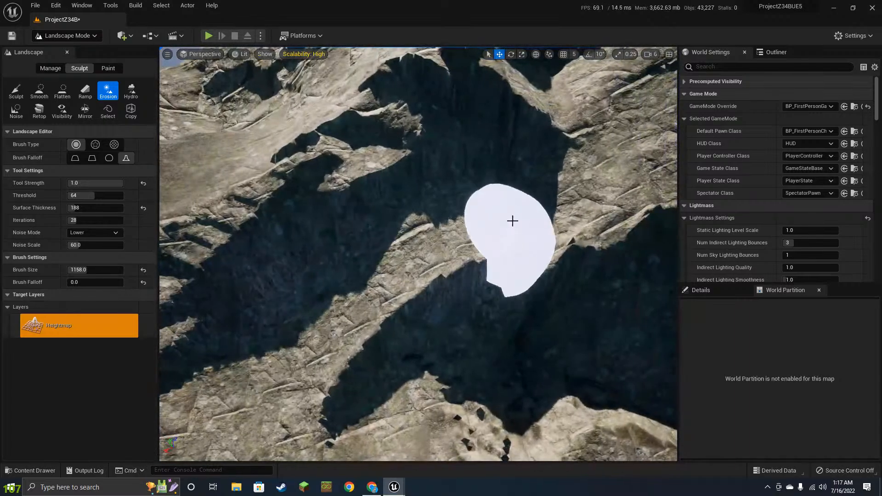
mouse_move(274, 333)
mouse_down()
mouse_move(365, 250)
mouse_move(505, 186)
mouse_move(309, 317)
mouse_up()
right_drag(325, 327, 294, 321)
mouse_move(326, 322)
mouse_down()
mouse_move(401, 243)
mouse_move(258, 339)
mouse_move(248, 372)
mouse_move(405, 214)
mouse_move(392, 171)
mouse_move(339, 228)
mouse_move(467, 292)
mouse_move(460, 324)
mouse_move(525, 417)
mouse_move(378, 369)
mouse_up()
mouse_move(379, 369)
right_down()
mouse_move(395, 294)
mouse_move(378, 369)
right_up()
mouse_move(379, 369)
mouse_down()
mouse_move(398, 306)
mouse_move(367, 217)
mouse_move(198, 320)
mouse_up()
- Erode the stepped ledges and shaded gullies along the mountainside below the dark summit cliffs
right_drag(435, 363, 431, 237)
mouse_move(388, 208)
right_down()
mouse_move(398, 260)
mouse_move(252, 258)
mouse_move(298, 323)
right_up()
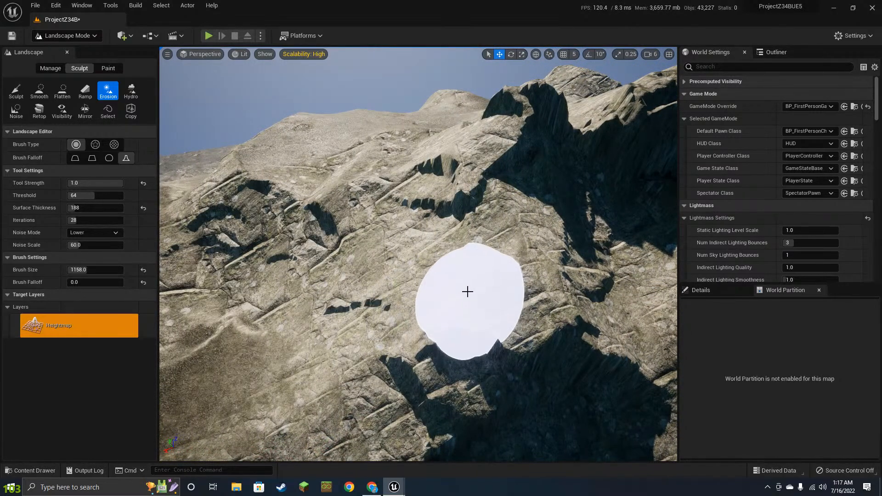
right_drag(467, 291, 471, 290)
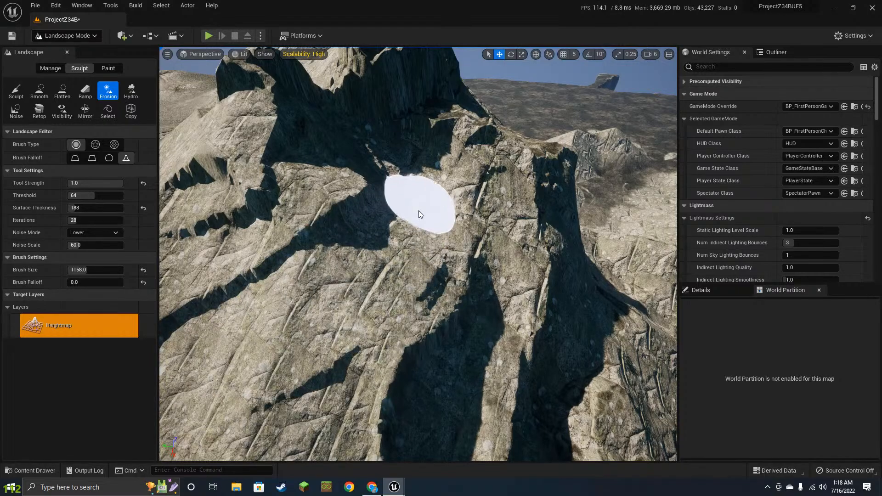
mouse_move(417, 221)
right_down()
mouse_move(406, 260)
mouse_move(513, 217)
right_up()
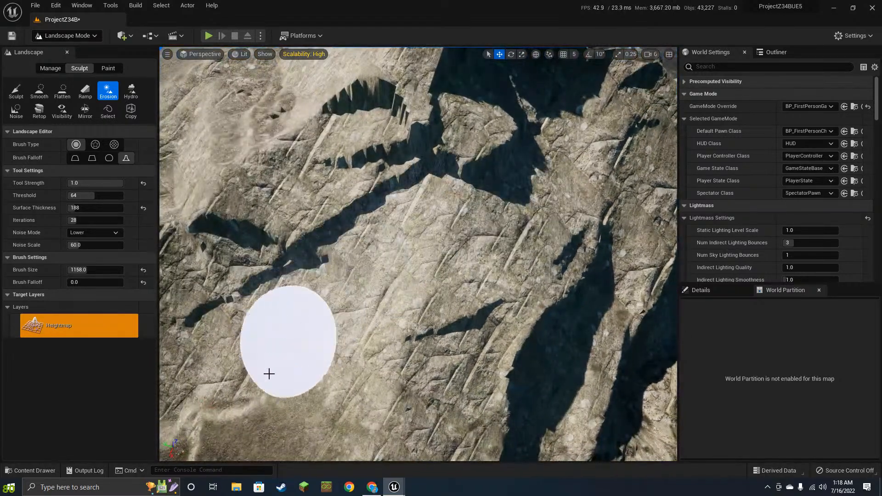
right_drag(268, 373, 266, 379)
mouse_move(480, 191)
mouse_down()
mouse_move(465, 161)
mouse_move(443, 240)
mouse_move(523, 164)
mouse_move(532, 199)
mouse_up()
- Erode the tall dark cliff wall from its rim down to the rocks at its foot
right_drag(453, 197, 408, 199)
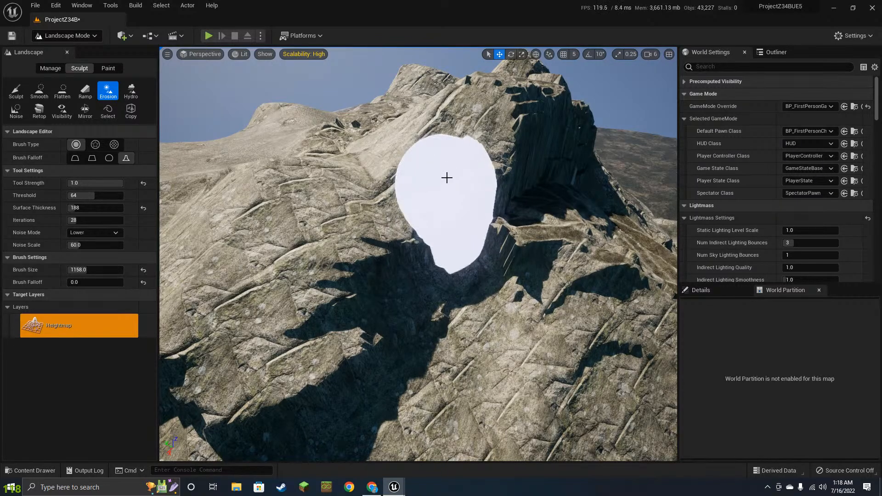
mouse_move(448, 178)
right_down()
mouse_move(391, 143)
mouse_move(321, 174)
mouse_move(349, 202)
right_up()
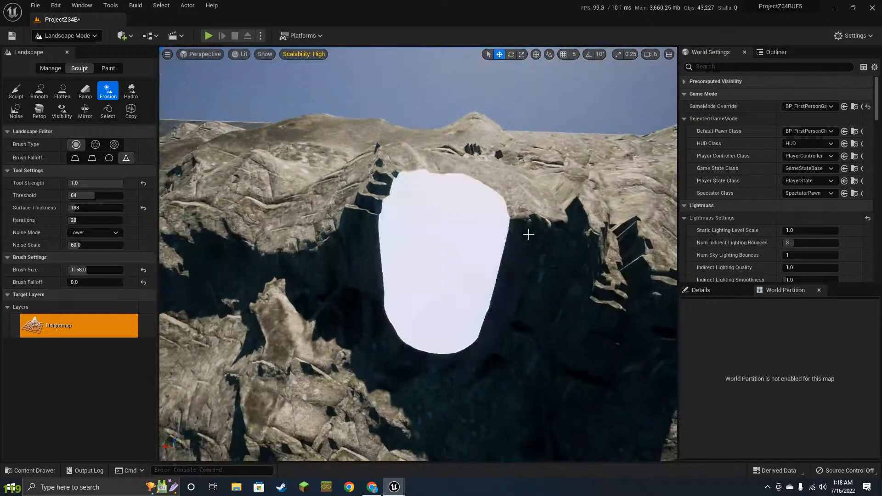
mouse_move(335, 162)
mouse_down()
mouse_move(366, 205)
mouse_move(516, 273)
mouse_move(400, 341)
mouse_move(210, 384)
mouse_move(301, 381)
mouse_move(464, 193)
mouse_move(328, 181)
mouse_move(466, 304)
mouse_move(401, 307)
mouse_move(479, 214)
mouse_move(487, 343)
mouse_move(558, 331)
mouse_up()
key(d)
key(d)
right_drag(551, 312, 542, 368)
mouse_move(435, 338)
mouse_down()
mouse_move(453, 371)
mouse_move(487, 371)
mouse_up()
key(d)
right_drag(602, 390, 505, 385)
mouse_move(540, 372)
mouse_down()
mouse_move(419, 301)
mouse_move(390, 310)
mouse_move(215, 442)
mouse_up()
- Raise a line of rock outcrops on the bare eroded slope with the Sculpt tool
right_drag(442, 352, 220, 299)
right_drag(441, 276, 193, 252)
mouse_move(331, 294)
right_down()
mouse_move(331, 339)
mouse_move(358, 296)
right_up()
click(18, 95)
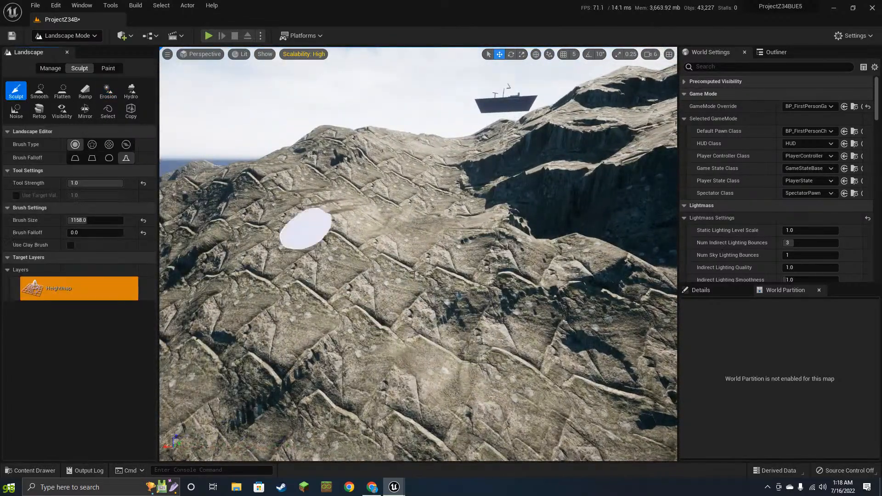
mouse_move(418, 271)
mouse_down()
mouse_move(435, 278)
mouse_move(302, 426)
mouse_up()
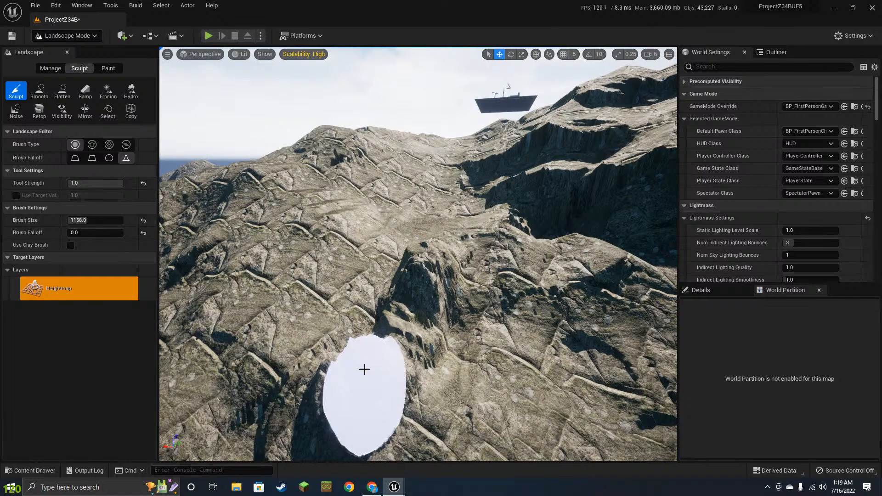
mouse_move(364, 370)
mouse_down()
mouse_move(366, 329)
mouse_move(432, 297)
mouse_up()
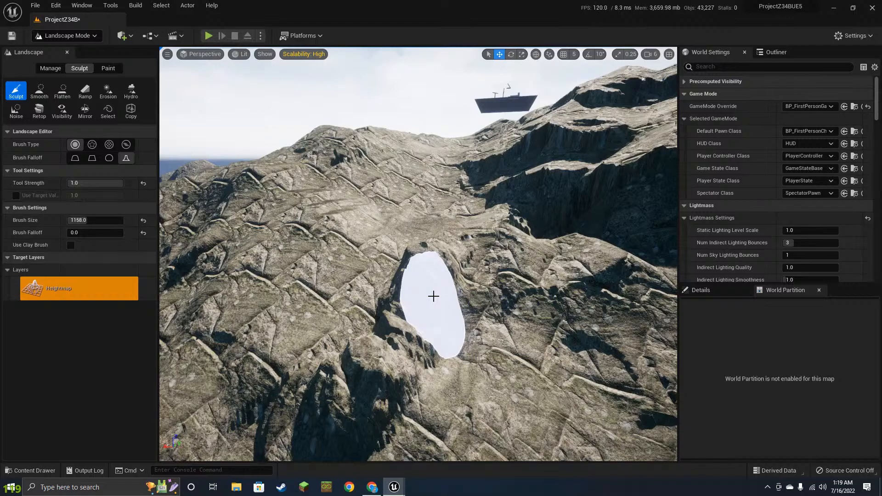
mouse_move(433, 296)
mouse_down()
mouse_move(451, 274)
mouse_move(483, 281)
mouse_up()
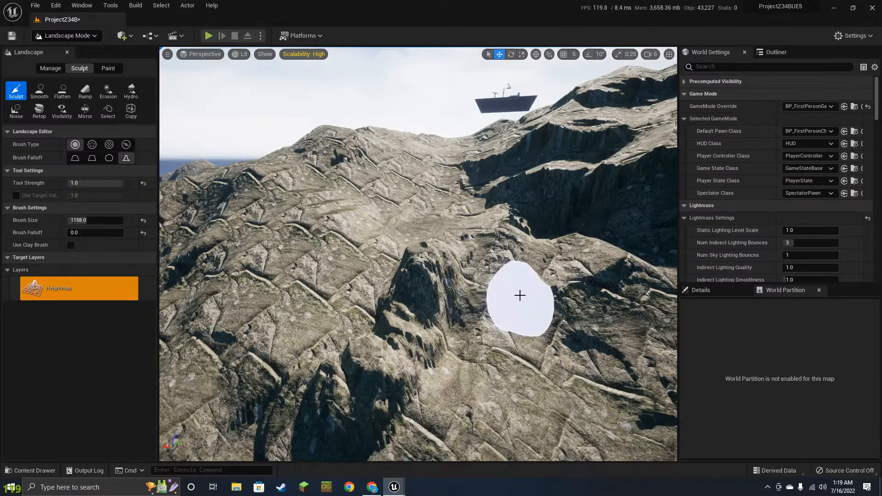
- Sculpt low stepped rock mounds on the open ground beside the new outcrop
right_drag(555, 291, 546, 250)
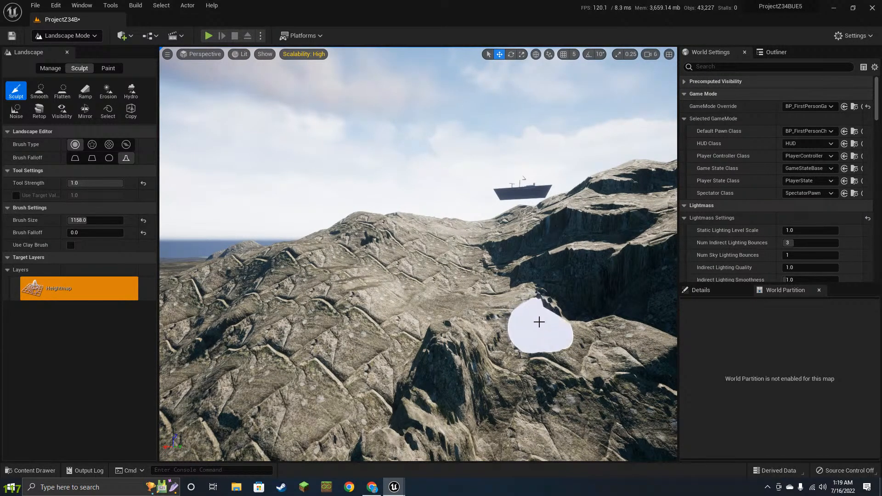
right_drag(488, 322, 505, 329)
key(a)
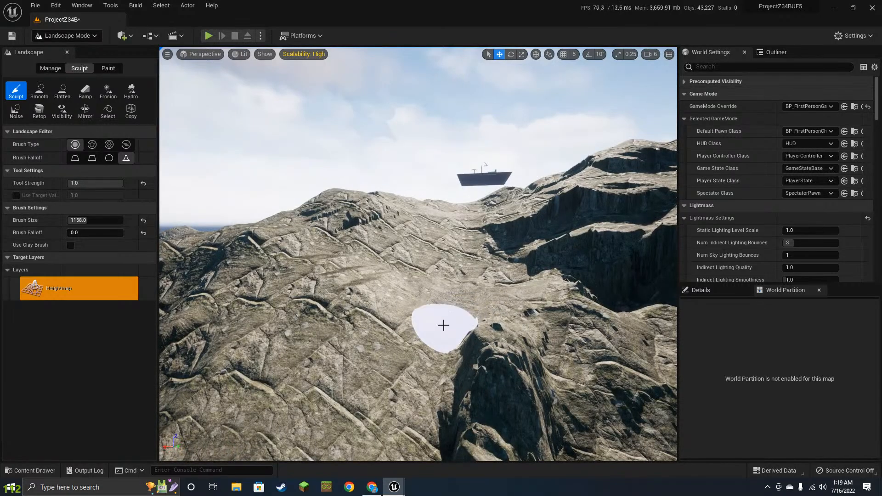
right_drag(444, 325, 453, 329)
mouse_move(453, 329)
mouse_down()
mouse_move(498, 319)
mouse_move(423, 337)
mouse_up()
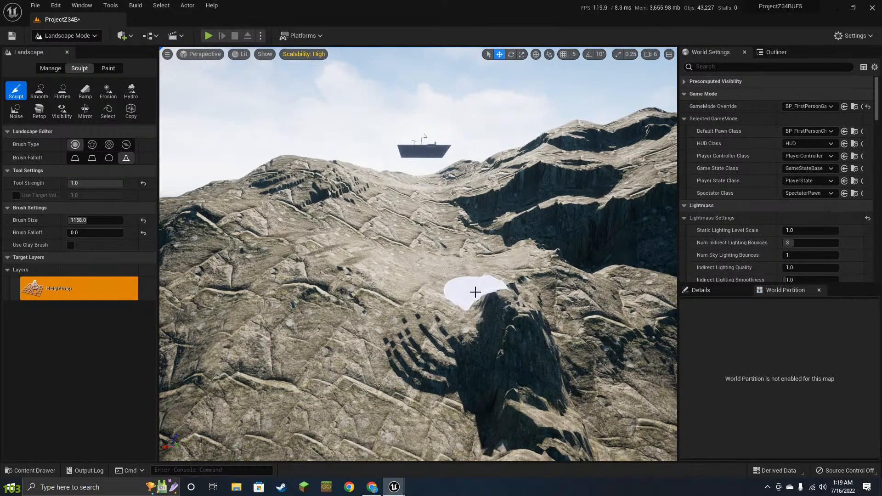
mouse_move(440, 309)
right_down()
mouse_move(465, 291)
mouse_move(560, 354)
mouse_move(432, 317)
right_up()
key(a)
drag(346, 349, 339, 352)
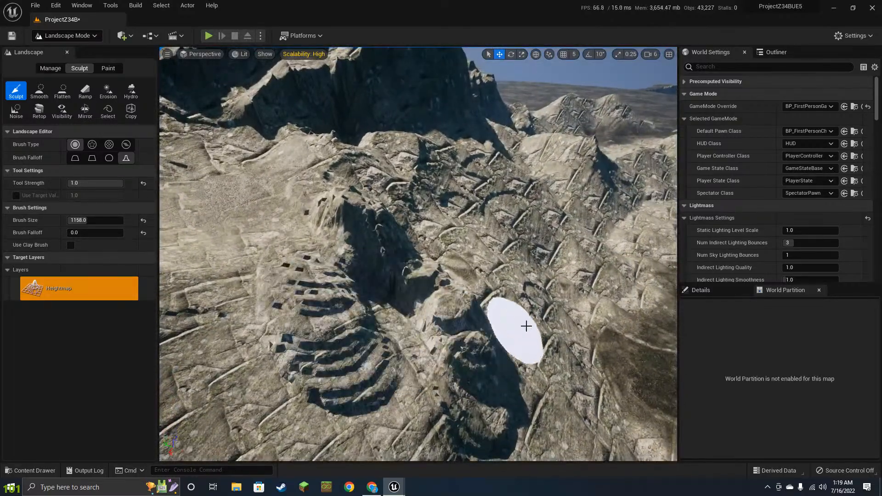
- Sculpt more rock bulges around the outcrop's downhill side to widen the rock cluster
right_drag(526, 327, 473, 358)
mouse_move(468, 330)
mouse_down()
mouse_move(517, 414)
mouse_move(593, 359)
mouse_up()
mouse_move(593, 359)
right_down()
mouse_move(585, 317)
mouse_move(573, 315)
right_up()
mouse_move(573, 315)
mouse_down()
mouse_move(428, 287)
mouse_move(467, 282)
mouse_move(335, 335)
mouse_move(360, 360)
mouse_move(434, 282)
mouse_move(407, 235)
mouse_up()
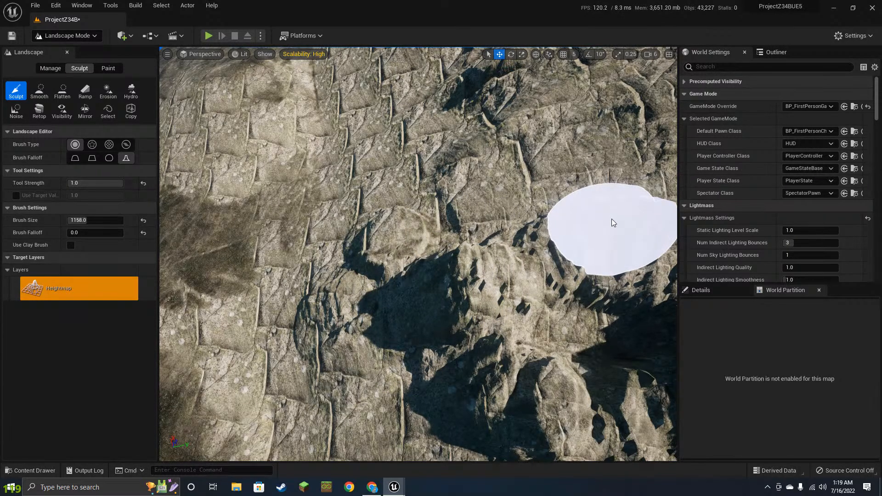
- Add small rock mounds at the edge of the outcrop cluster with the Sculpt tool
mouse_move(452, 194)
right_down()
mouse_move(496, 272)
mouse_move(386, 294)
mouse_move(514, 296)
mouse_move(457, 311)
right_up()
click(481, 367)
click(550, 253)
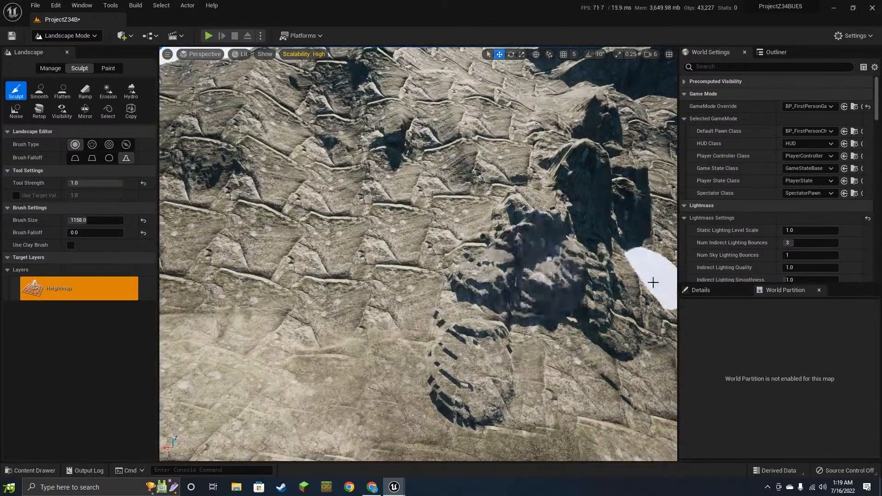
mouse_move(558, 299)
right_down()
mouse_move(538, 313)
mouse_move(496, 308)
mouse_move(490, 239)
right_up()
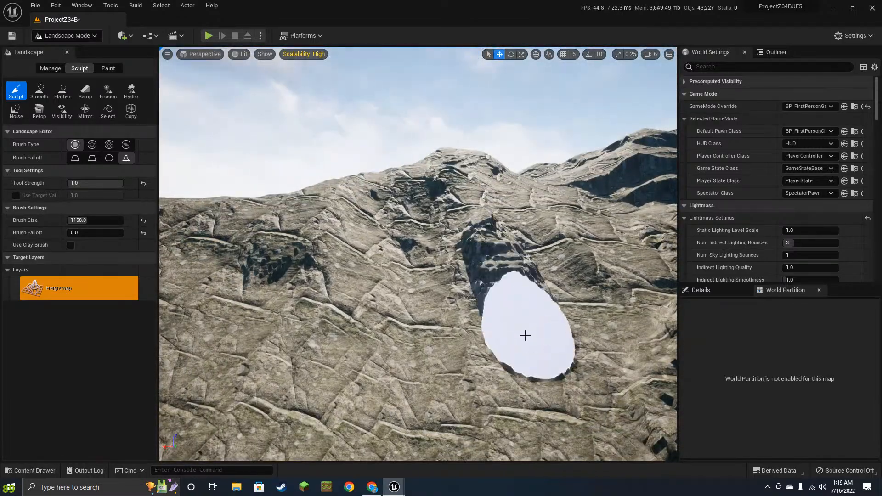
- Sculpt a rock ridge running down the bare slope beside the existing outcrop
drag(473, 414, 443, 324)
right_drag(443, 325, 448, 391)
click(483, 258)
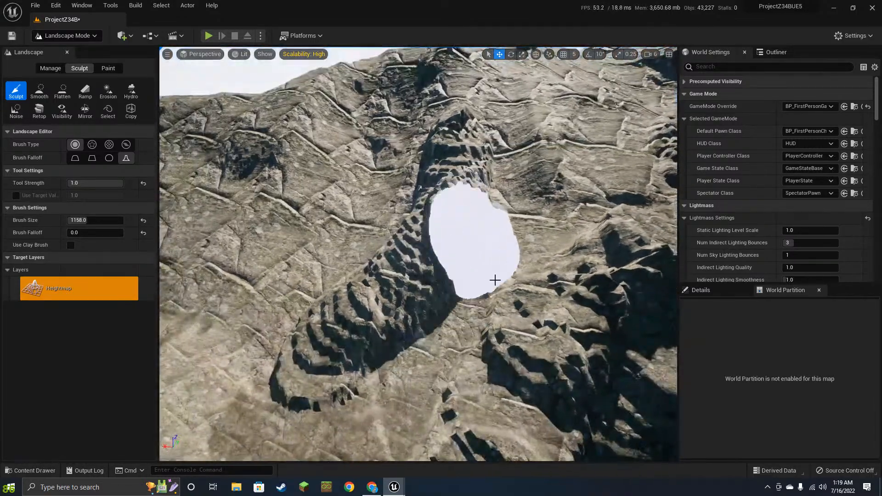
right_drag(510, 362, 579, 350)
right_drag(387, 239, 404, 244)
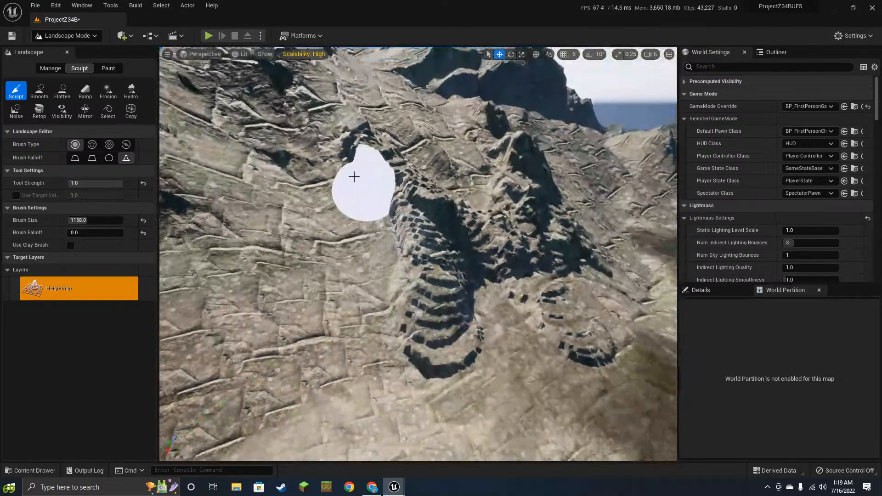
mouse_move(354, 177)
mouse_down()
mouse_move(400, 311)
mouse_move(392, 337)
mouse_up()
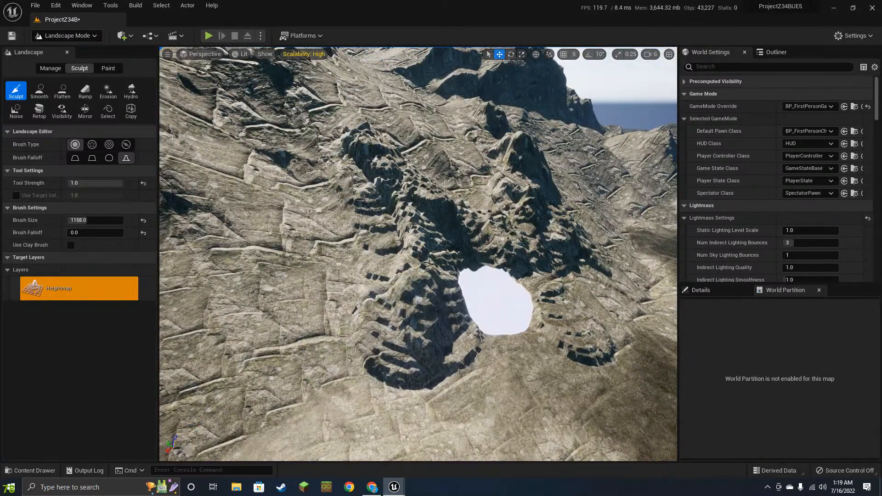
- Extend the foot of the rock ridge with stepped mounds onto the lower ground
right_drag(496, 301, 490, 303)
drag(490, 303, 474, 370)
mouse_move(475, 370)
right_down()
mouse_move(476, 340)
mouse_move(356, 311)
right_up()
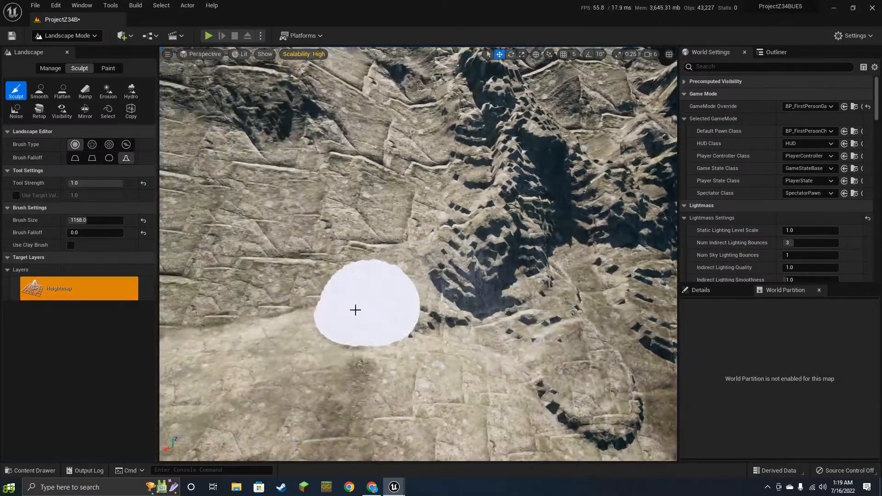
mouse_move(355, 311)
mouse_down()
mouse_move(492, 339)
mouse_move(173, 347)
mouse_move(540, 324)
mouse_up()
right_drag(540, 324, 527, 312)
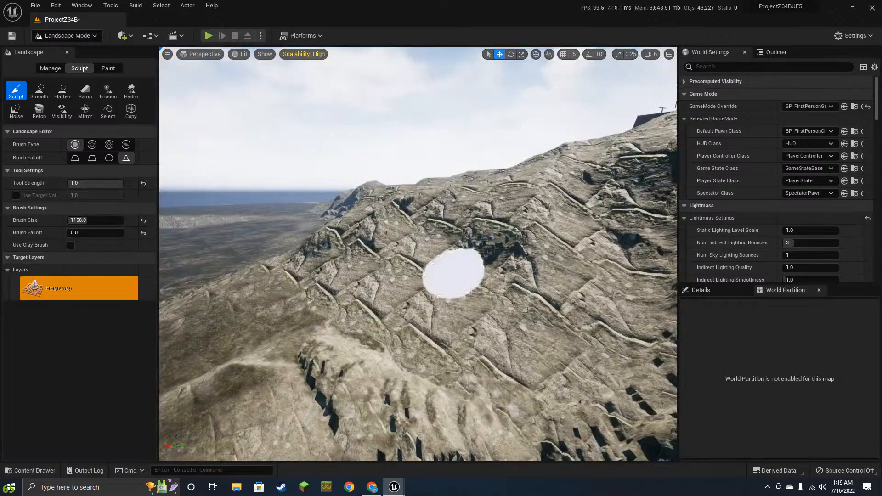
- Sculpt another rocky ridge on the adjoining slope and raise a low mound at its base
drag(461, 268, 485, 275)
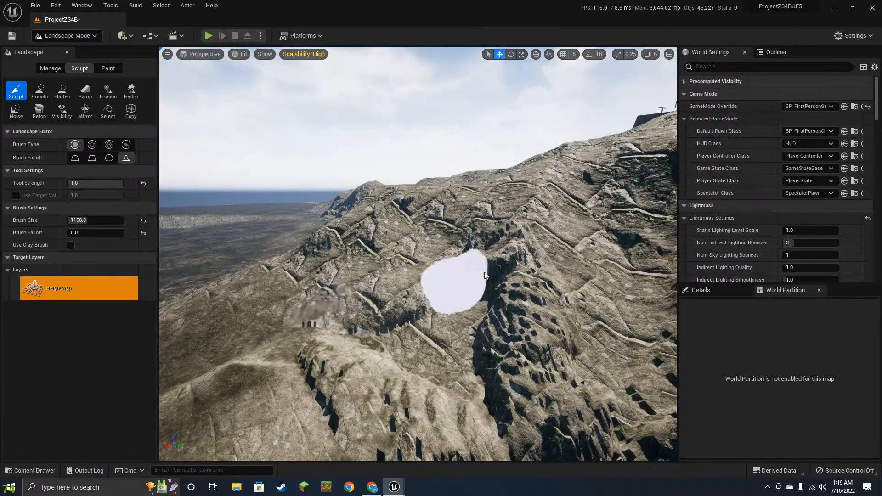
mouse_move(357, 298)
right_down()
mouse_move(386, 342)
mouse_move(393, 317)
mouse_move(382, 336)
right_up()
mouse_move(382, 336)
mouse_down()
mouse_move(332, 369)
mouse_move(421, 359)
mouse_up()
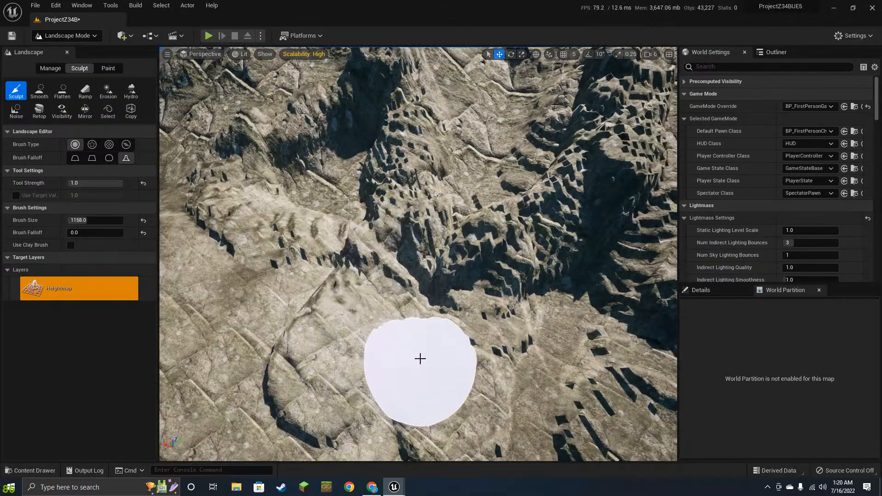
- Sculpt rock outcrops across the slope below the large shaded cliff and along the cliff's foot
mouse_move(389, 346)
right_down()
mouse_move(391, 285)
mouse_move(414, 267)
mouse_move(405, 276)
mouse_move(435, 340)
right_up()
key(w)
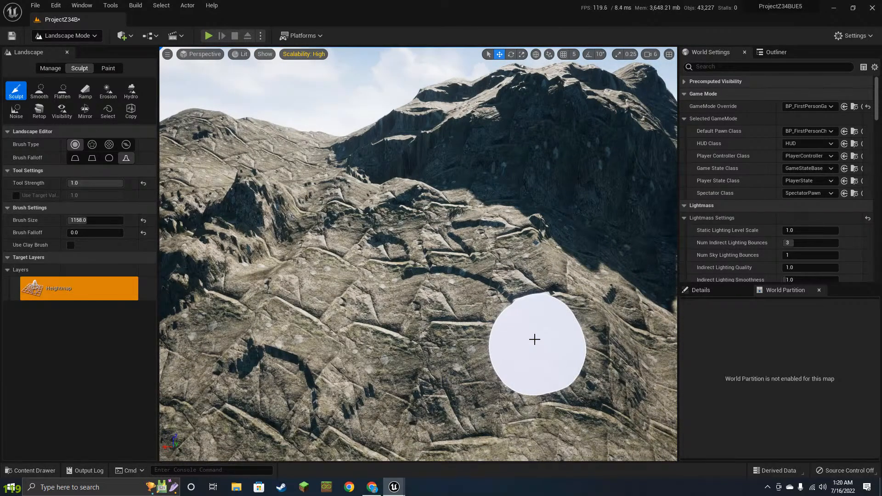
right_drag(579, 301, 508, 263)
key(w)
mouse_move(521, 294)
right_down()
mouse_move(522, 275)
mouse_move(492, 227)
right_up()
mouse_move(493, 227)
mouse_down()
mouse_move(449, 234)
mouse_move(422, 422)
mouse_up()
mouse_move(423, 422)
right_down()
mouse_move(549, 404)
mouse_move(498, 308)
mouse_move(377, 307)
mouse_move(360, 343)
mouse_move(476, 305)
right_up()
mouse_move(477, 305)
mouse_down()
mouse_move(507, 393)
mouse_move(480, 336)
mouse_up()
right_drag(493, 328, 485, 304)
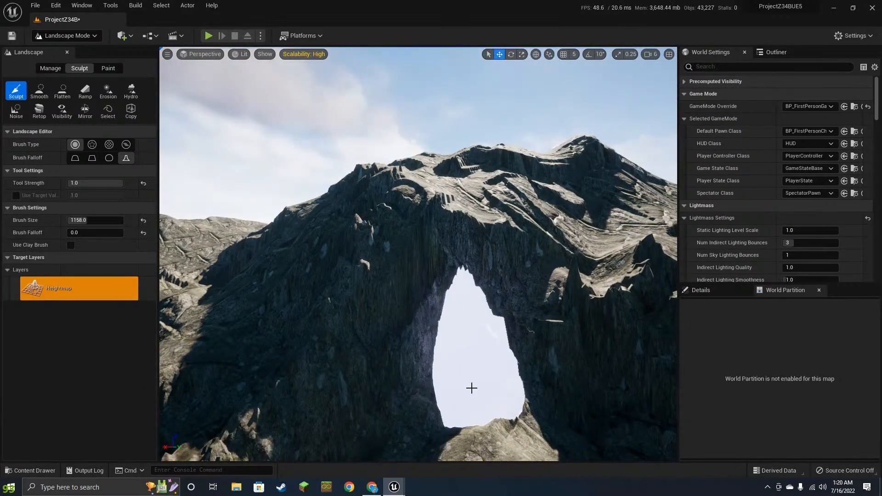
mouse_move(416, 379)
right_down()
mouse_move(395, 359)
mouse_move(422, 301)
mouse_move(473, 307)
mouse_move(444, 398)
mouse_move(347, 336)
right_up()
mouse_move(413, 385)
mouse_down()
mouse_move(439, 378)
mouse_move(295, 391)
mouse_move(518, 300)
mouse_up()
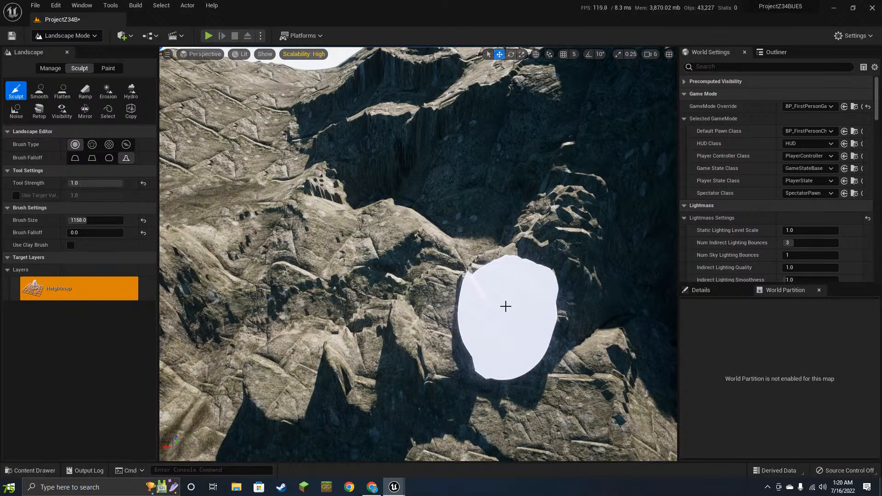
- Reduce the brush size to 531 and sculpt small rocks along the foot of the cliff
right_drag(505, 306, 465, 256)
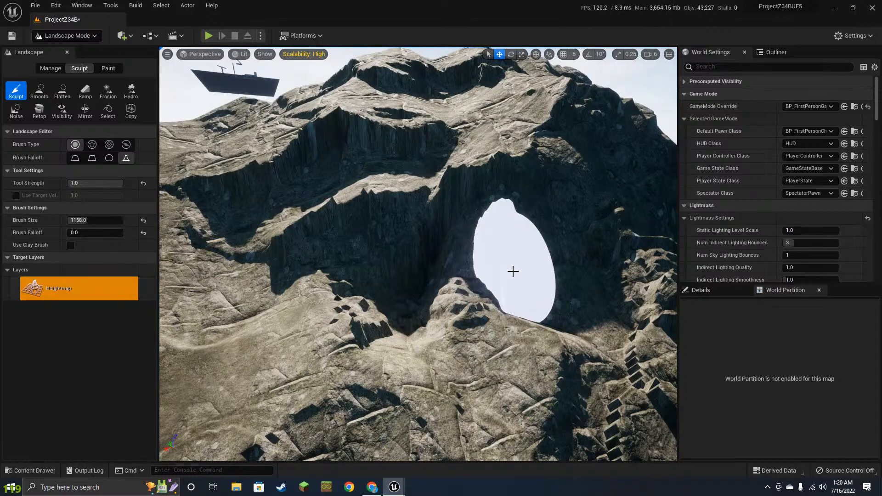
right_drag(470, 285, 473, 273)
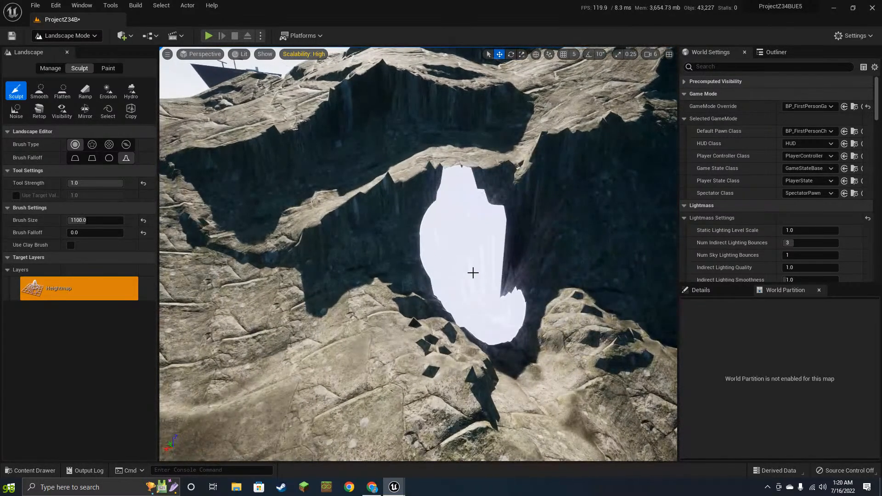
key(bracketleft)
key(bracketleft)
key(bracketleft)
key(bracketleft)
key(bracketleft)
key(bracketleft)
key(bracketleft)
key(bracketleft)
key(bracketleft)
key(bracketleft)
key(bracketleft)
key(bracketleft)
key(bracketleft)
key(bracketleft)
key(bracketleft)
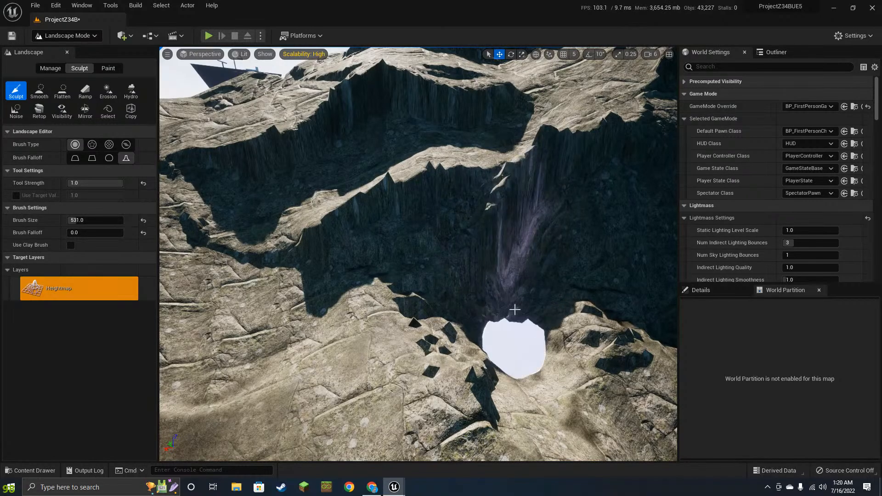
mouse_move(454, 363)
mouse_down()
mouse_move(558, 315)
mouse_move(354, 326)
mouse_move(295, 252)
mouse_move(237, 312)
mouse_move(227, 337)
mouse_up()
- Sculpt a trail of small rocks from the upper cliff ledge down to the rock mound below
key(a)
right_drag(448, 171, 452, 168)
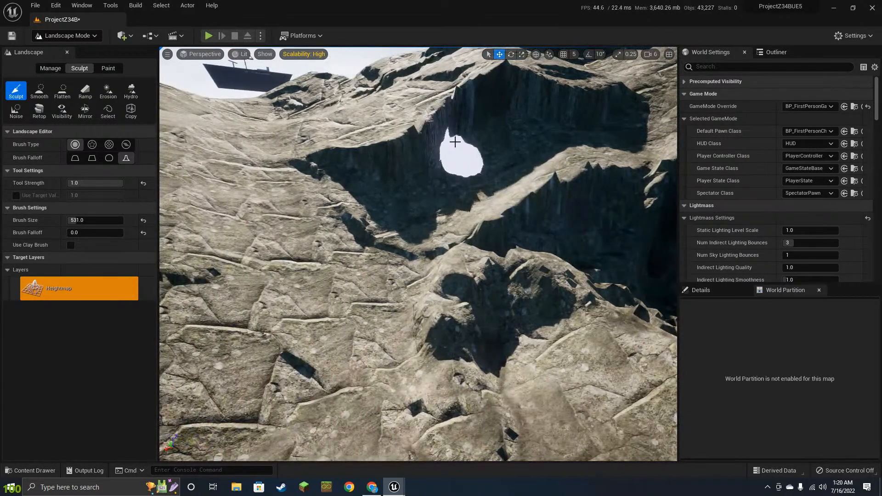
mouse_move(451, 164)
mouse_down()
mouse_move(395, 211)
mouse_move(418, 239)
mouse_move(408, 287)
mouse_up()
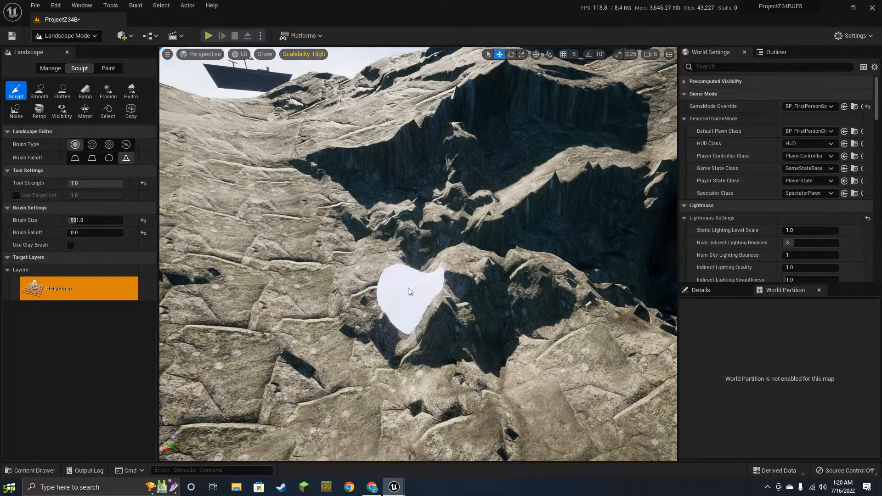
- Set the brush size to 1610 and raise a large bulge against the steep cliff face
key(d)
mouse_move(406, 285)
right_down()
mouse_move(436, 269)
mouse_move(432, 262)
mouse_move(434, 294)
mouse_move(426, 270)
mouse_move(563, 230)
mouse_move(522, 282)
mouse_move(561, 306)
right_up()
key(d)
key(s)
key(w)
key(s)
key(w)
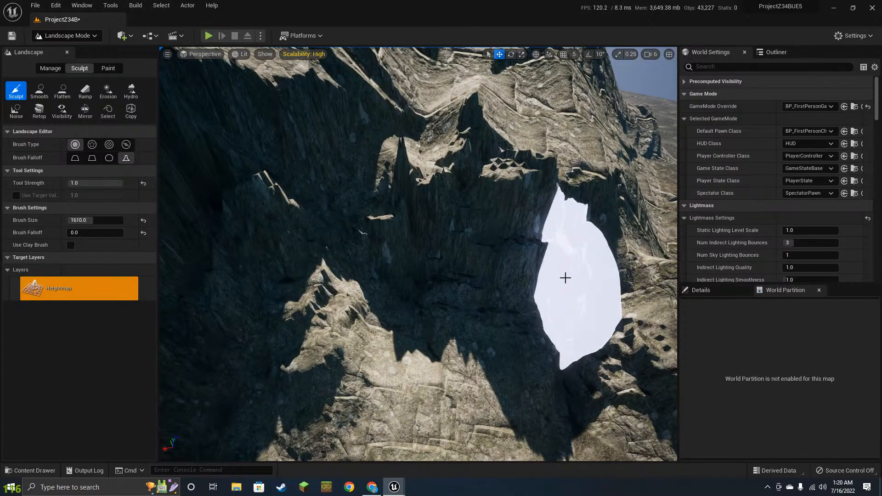
mouse_move(565, 278)
mouse_down()
mouse_move(591, 359)
mouse_move(554, 355)
mouse_up()
key(s)
mouse_move(552, 355)
right_down()
mouse_move(559, 303)
mouse_move(390, 201)
right_up()
key(w)
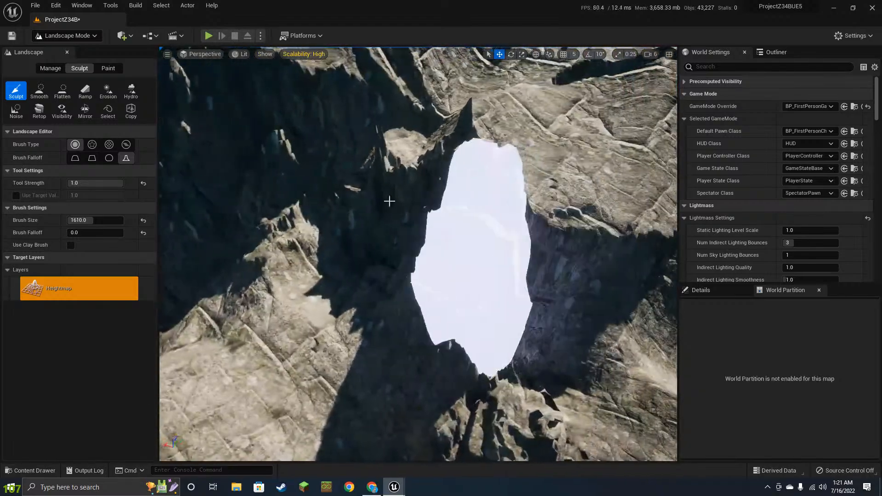
- Smooth the newly raised cliff section and the slopes around it with the Smooth tool
click(36, 92)
mouse_move(478, 170)
mouse_down()
mouse_move(494, 202)
mouse_move(374, 386)
mouse_move(563, 472)
mouse_up()
right_drag(461, 274, 473, 266)
key(d)
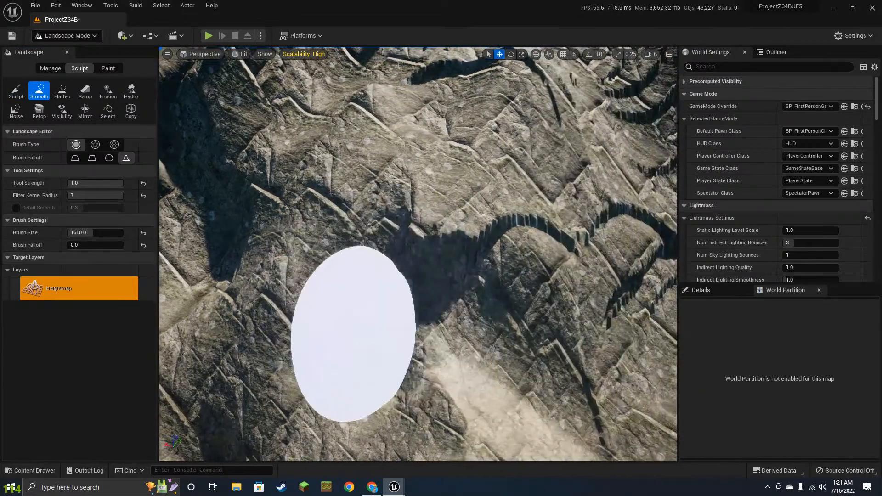
mouse_move(461, 274)
mouse_down()
mouse_move(589, 230)
mouse_move(461, 83)
mouse_up()
mouse_move(494, 233)
right_down()
mouse_move(538, 230)
mouse_move(534, 184)
right_up()
mouse_move(533, 276)
mouse_down()
mouse_move(628, 392)
mouse_move(594, 277)
mouse_move(536, 274)
mouse_up()
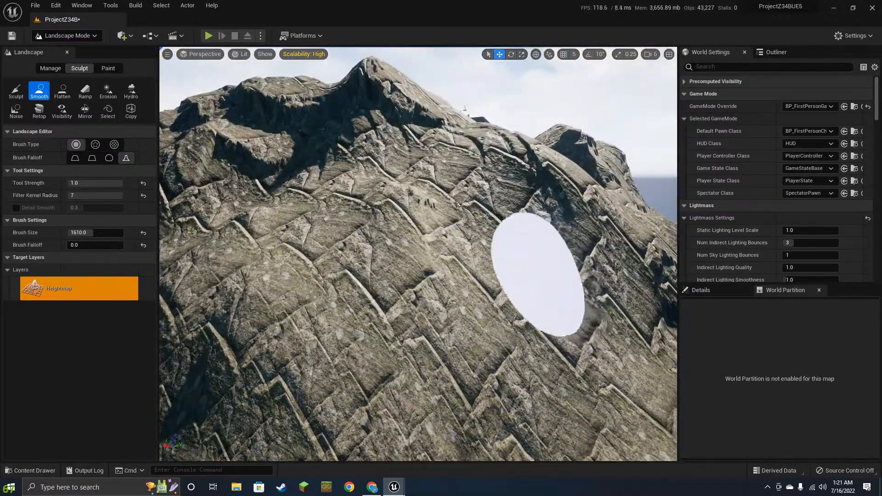
- Smooth the jagged stepped edges on the lower ground where the rock slope meets the dirt
key(w)
mouse_move(536, 274)
right_down()
mouse_move(528, 368)
mouse_move(505, 396)
right_up()
mouse_move(479, 216)
mouse_down()
mouse_move(366, 359)
mouse_move(392, 314)
mouse_up()
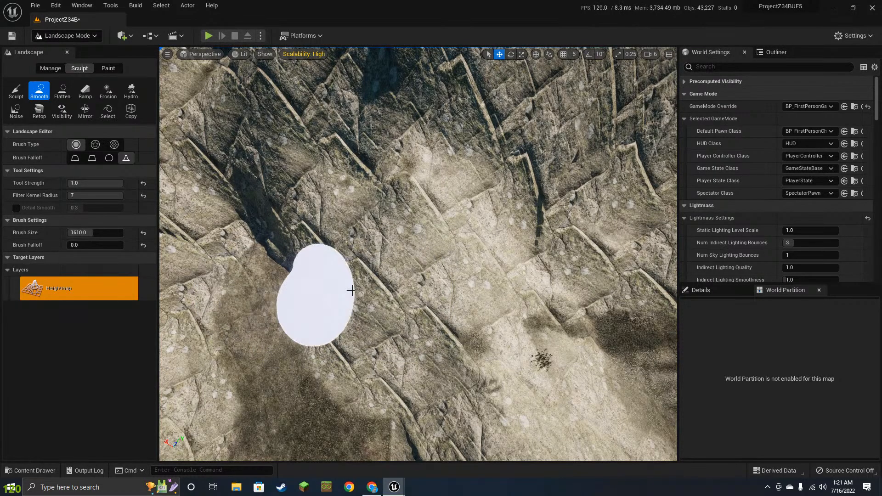
right_drag(510, 276, 508, 292)
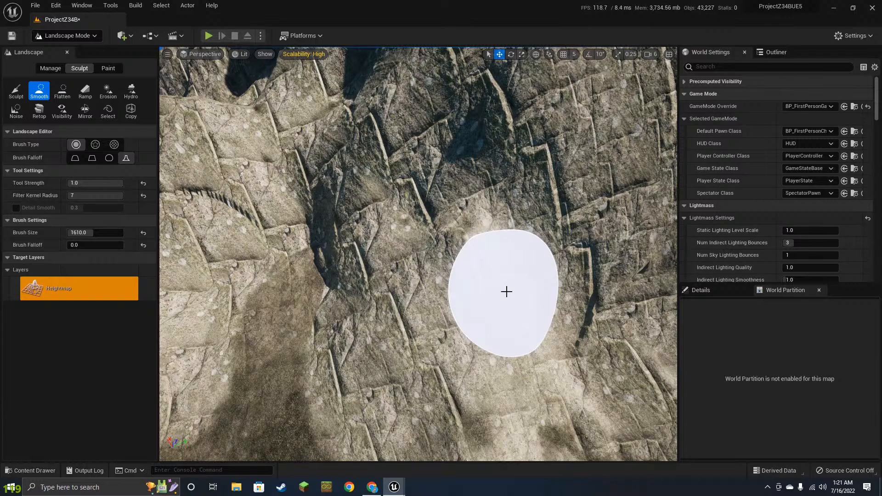
mouse_move(508, 271)
right_down()
mouse_move(508, 249)
mouse_move(508, 273)
mouse_move(475, 281)
mouse_move(475, 322)
right_up()
mouse_move(529, 303)
mouse_down()
mouse_move(355, 380)
mouse_move(476, 257)
mouse_move(362, 277)
mouse_move(401, 300)
mouse_up()
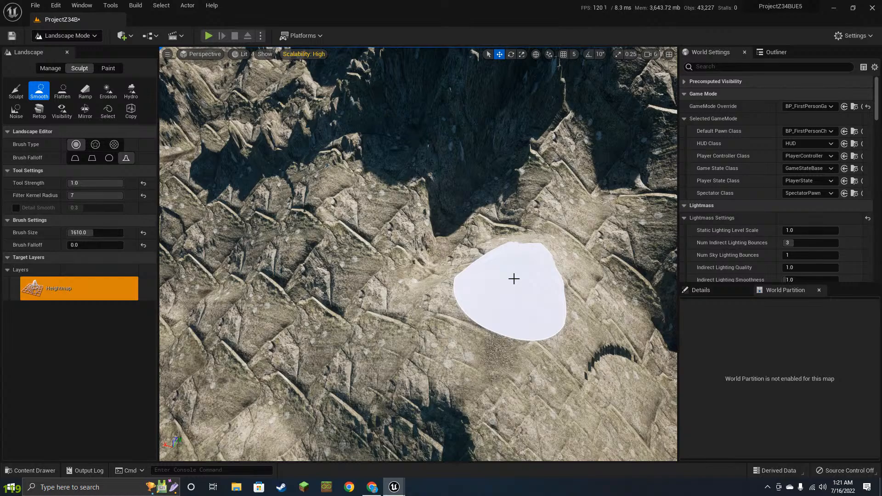
- Smooth the rounded ground and its stepped edge near the base of the shaded cliff
right_drag(566, 373, 569, 342)
mouse_move(566, 373)
mouse_down()
mouse_move(636, 355)
mouse_move(573, 291)
mouse_move(502, 286)
mouse_move(514, 282)
mouse_up()
key(w)
key(d)
right_drag(561, 311, 559, 307)
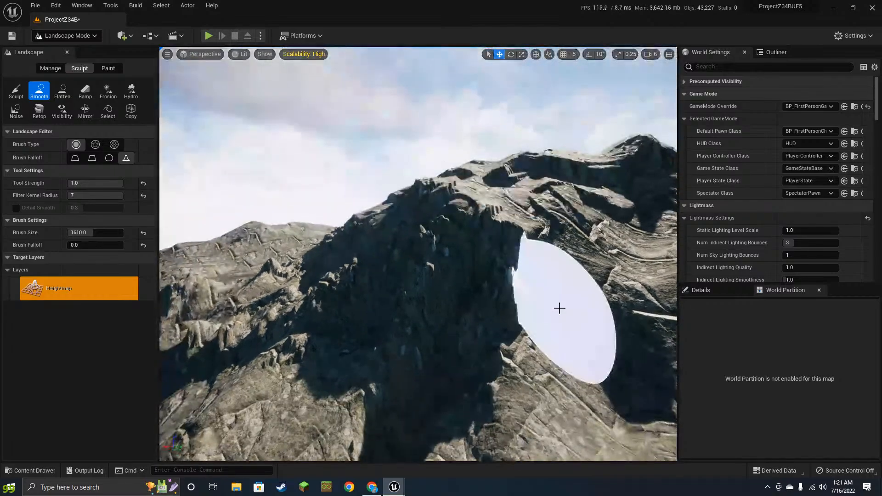
- Smooth the transition between the shaded cliff base and the rocky hillside beside it
right_drag(547, 229, 325, 351)
right_drag(537, 379, 490, 259)
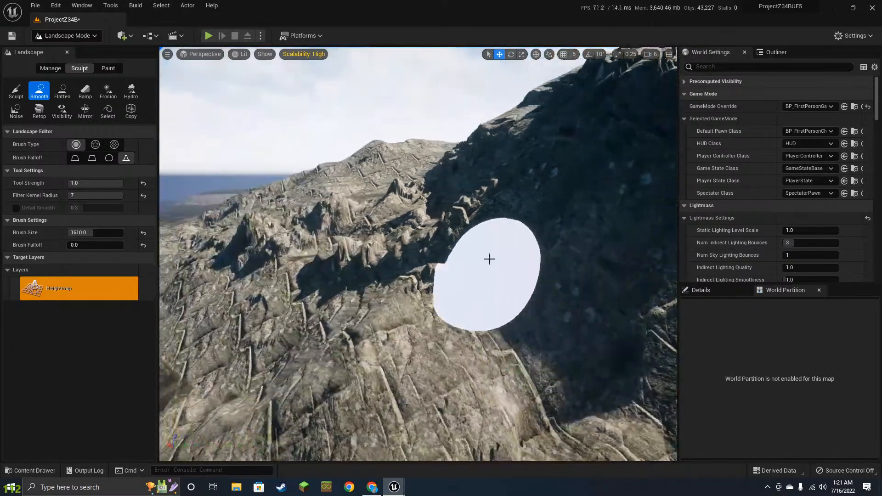
drag(490, 258, 363, 360)
- Widen the viewport by narrowing the World Settings and Details panels
key(a)
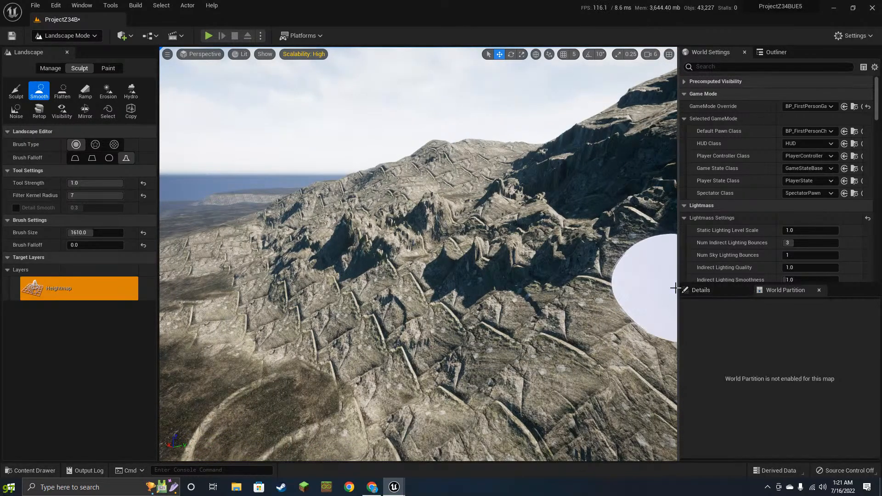
drag(678, 290, 761, 290)
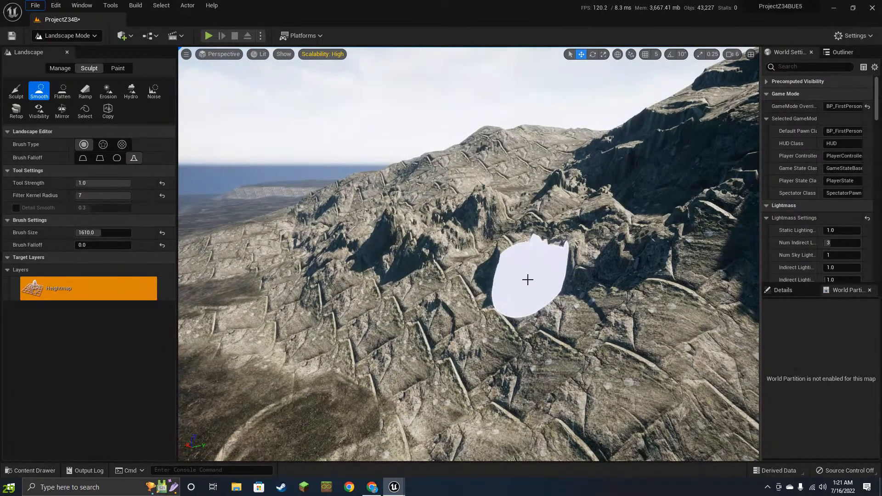
mouse_move(452, 284)
right_down()
mouse_move(520, 285)
mouse_move(456, 253)
mouse_move(506, 303)
mouse_move(504, 336)
right_up()
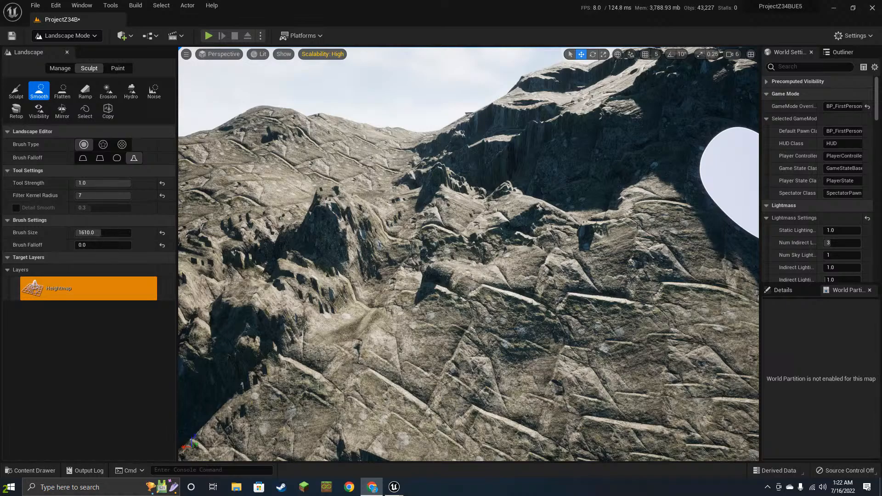
- Switch to The Zombie Projects document in Google Docs and dismiss the Meet and Docs promotion
drag(521, 168, 489, 92)
click(659, 95)
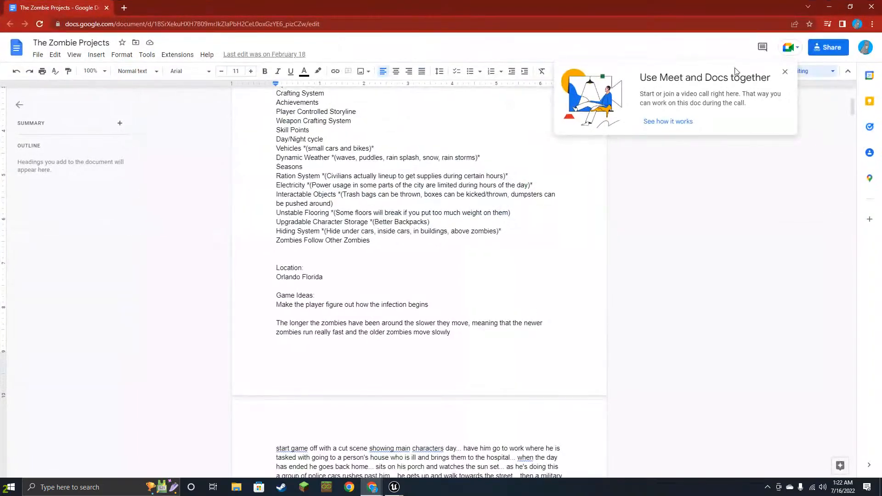
click(785, 72)
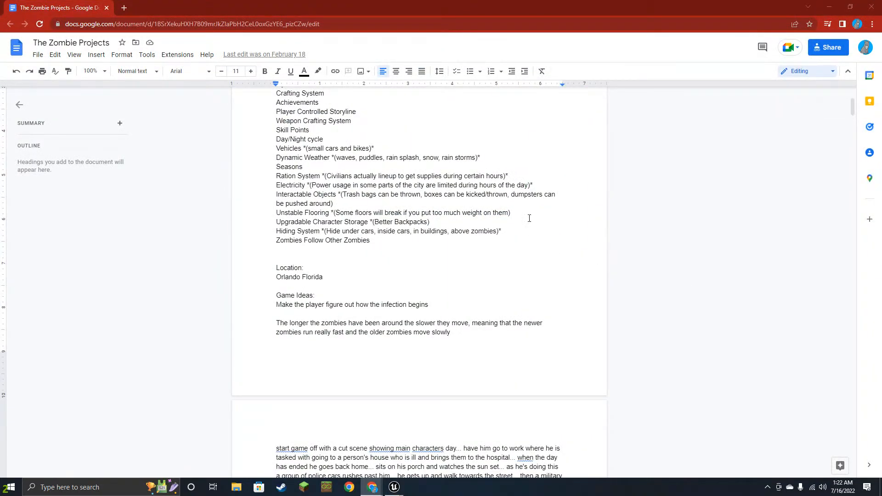
- Read through the game type, feature list, location and game ideas in the design document
scroll(529, 221, up, 1)
scroll(529, 218, up, 1)
scroll(528, 218, down, 3)
scroll(528, 217, down, 3)
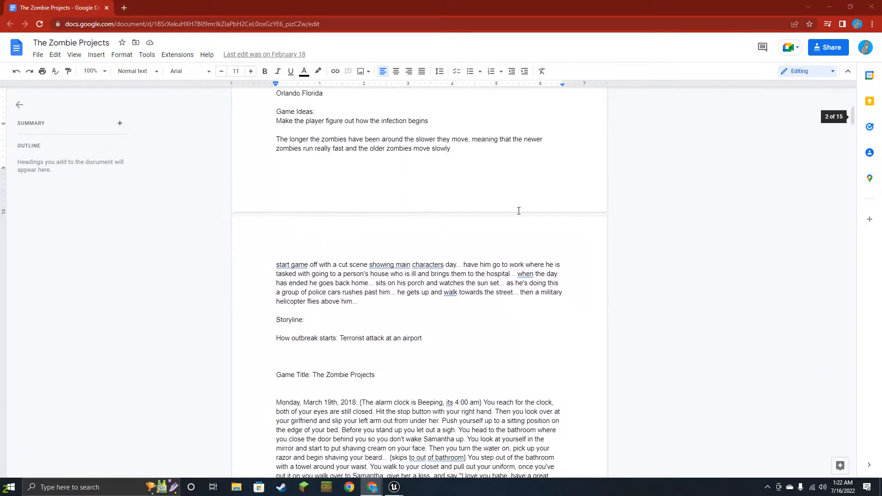
scroll(518, 209, up, 1)
scroll(520, 208, up, 6)
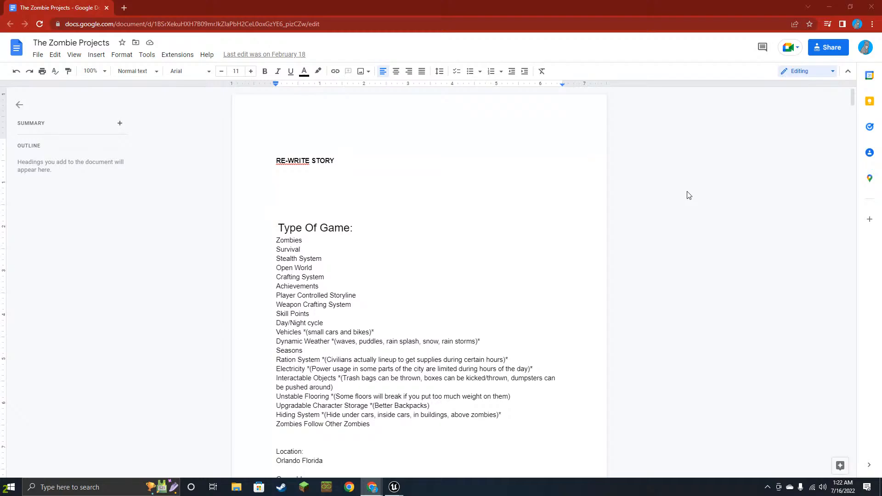
scroll(535, 208, down, 3)
scroll(536, 207, up, 2)
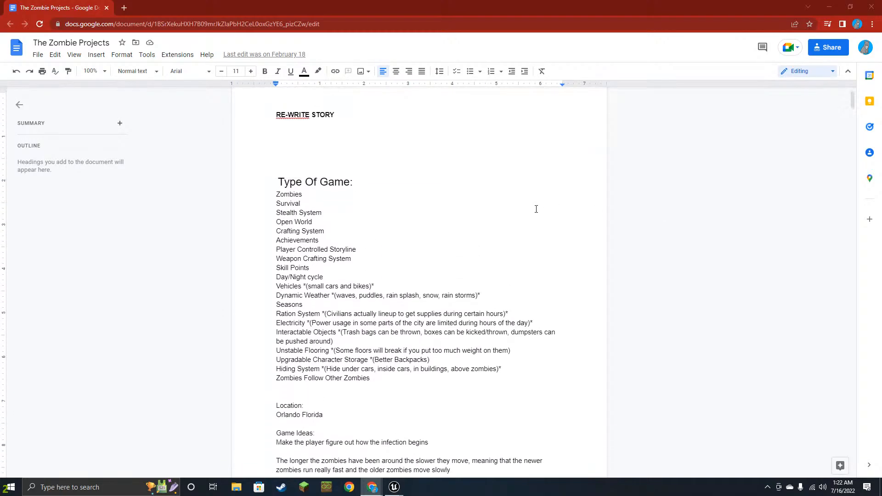
scroll(526, 205, down, 3)
scroll(528, 206, up, 2)
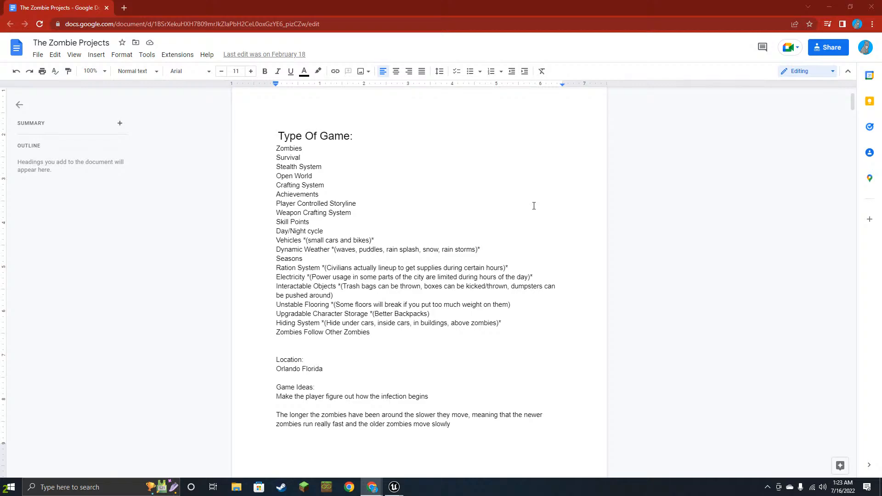
scroll(518, 205, down, 1)
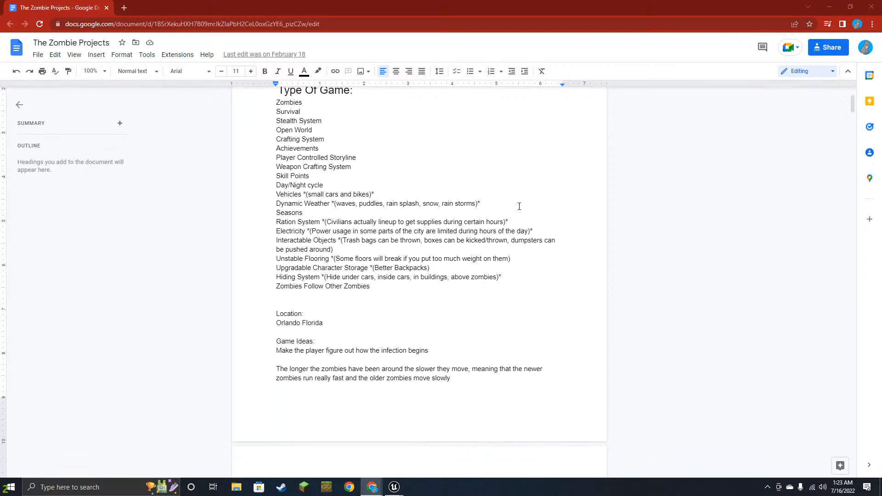
scroll(506, 190, down, 5)
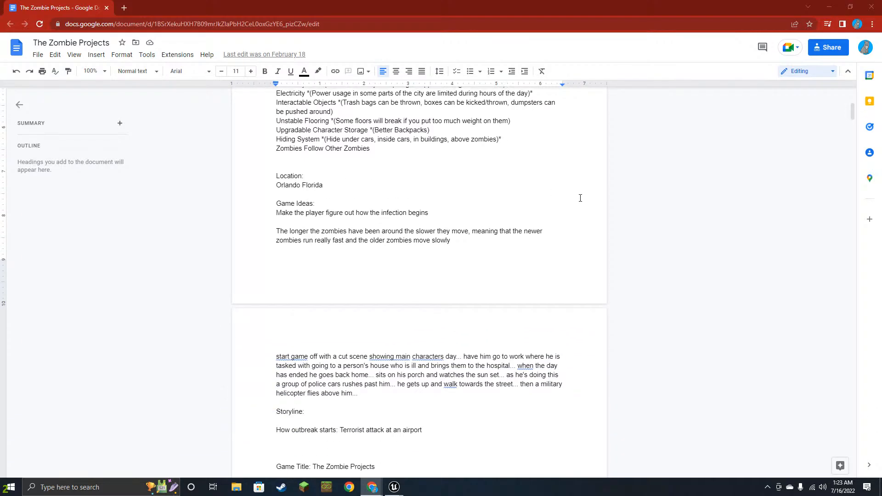
- Read the opening scene idea, storyline and first dated story entry in the design document, and recheck its feature list
scroll(580, 198, down, 3)
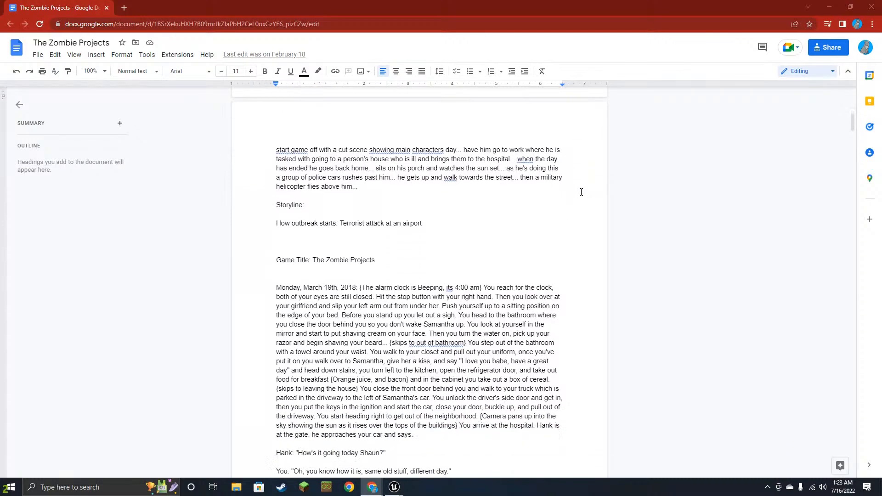
scroll(583, 188, up, 1)
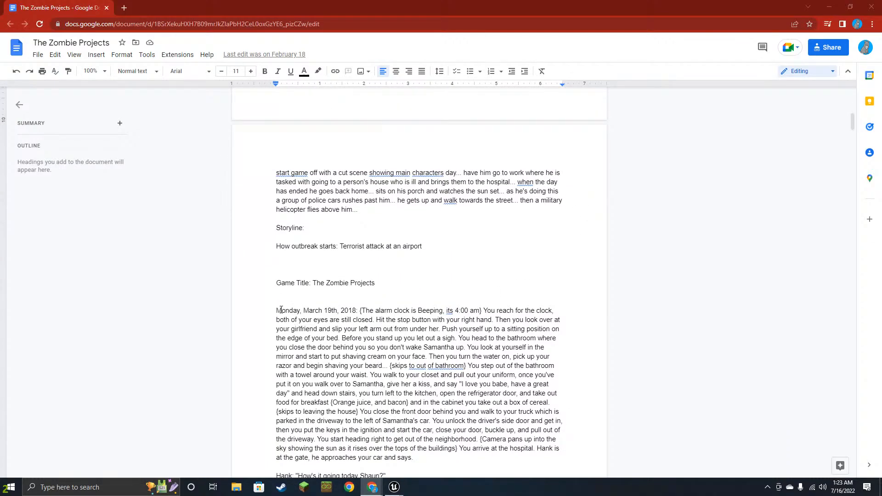
drag(276, 311, 357, 309)
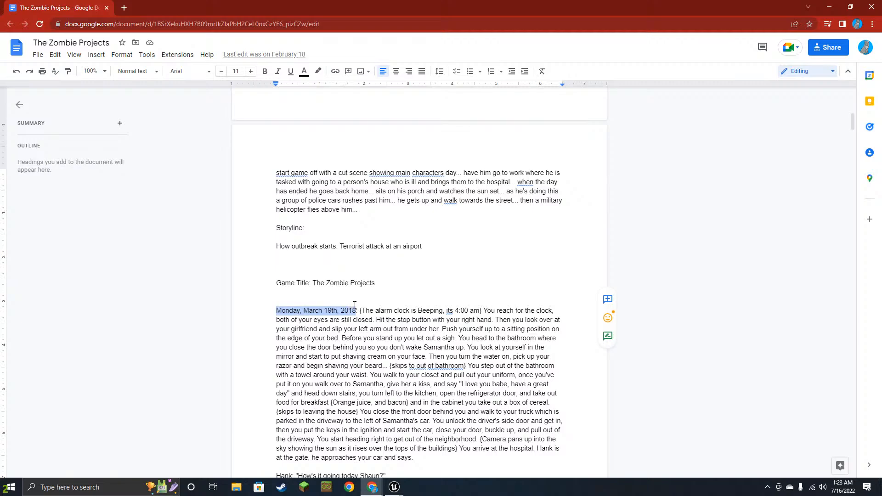
click(397, 296)
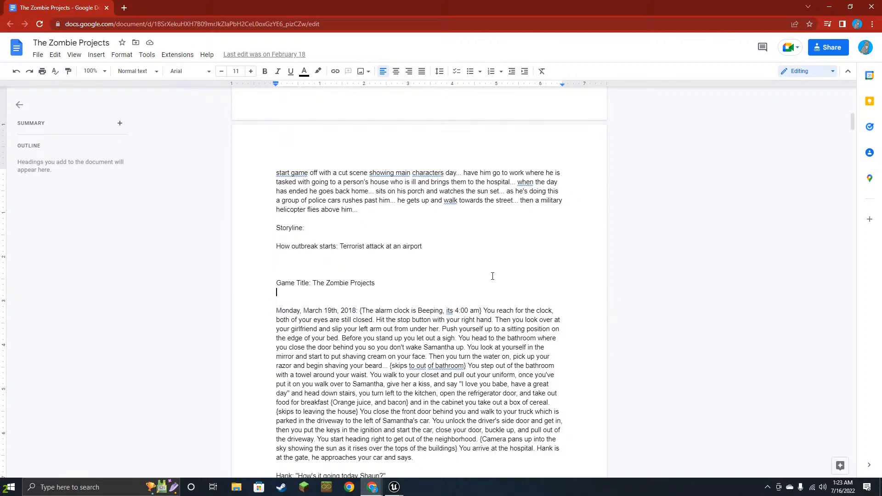
scroll(492, 273, up, 10)
scroll(483, 257, down, 5)
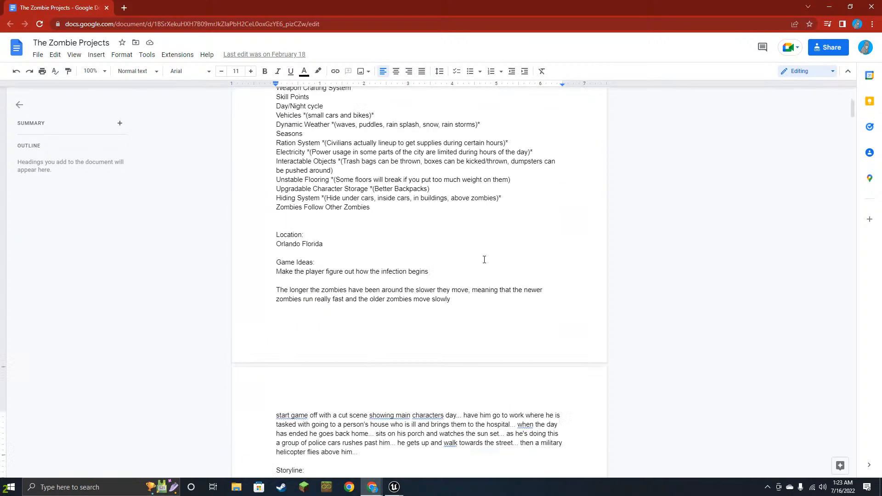
scroll(644, 238, down, 5)
scroll(641, 239, up, 7)
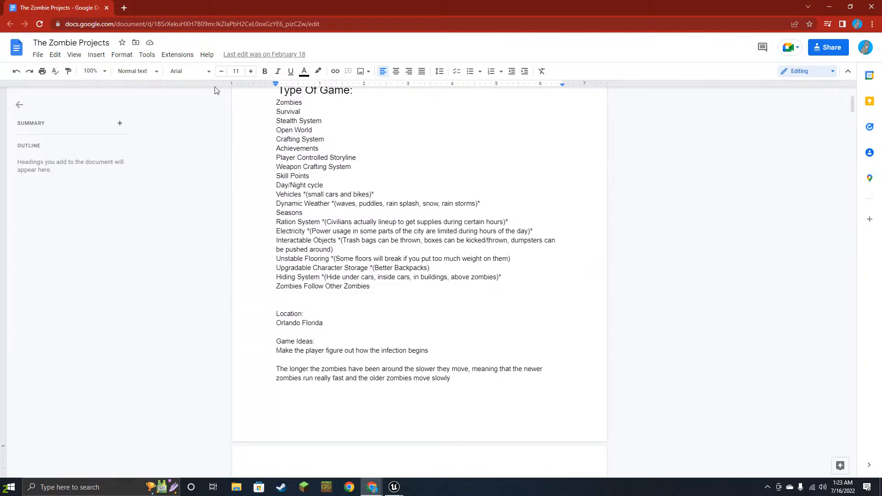
click(53, 55)
mouse_move(74, 58)
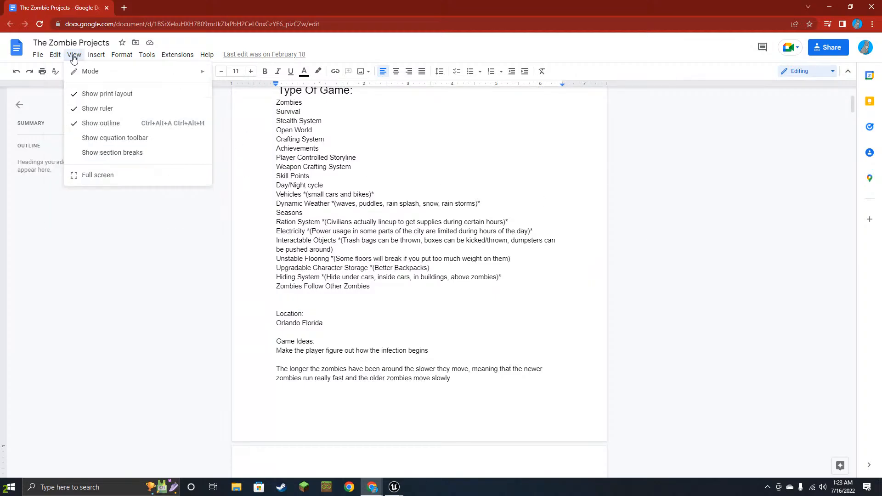
mouse_move(207, 55)
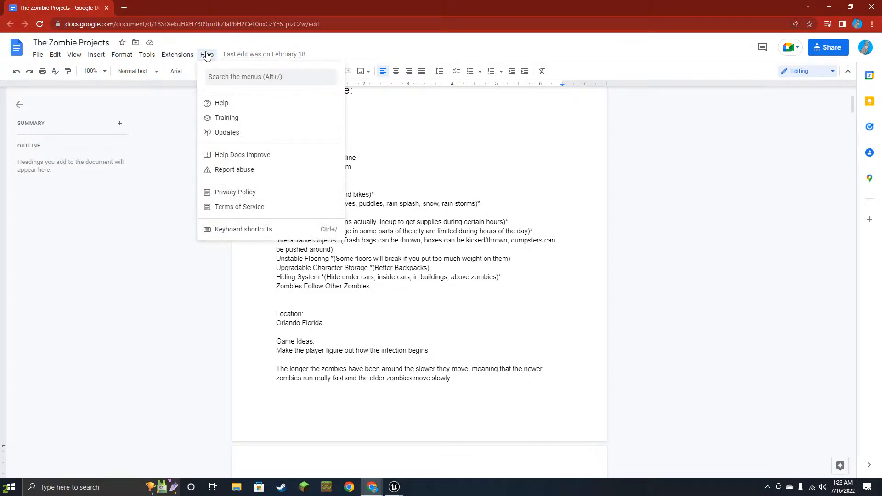
- Shrink the design document window over Unreal Editor, review its location and game ideas sections, and close it
drag(74, 7, 389, 71)
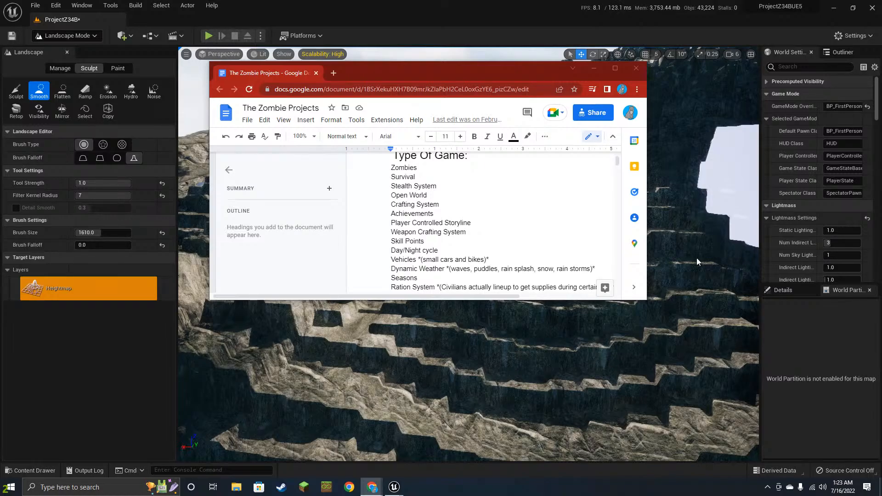
scroll(522, 232, down, 3)
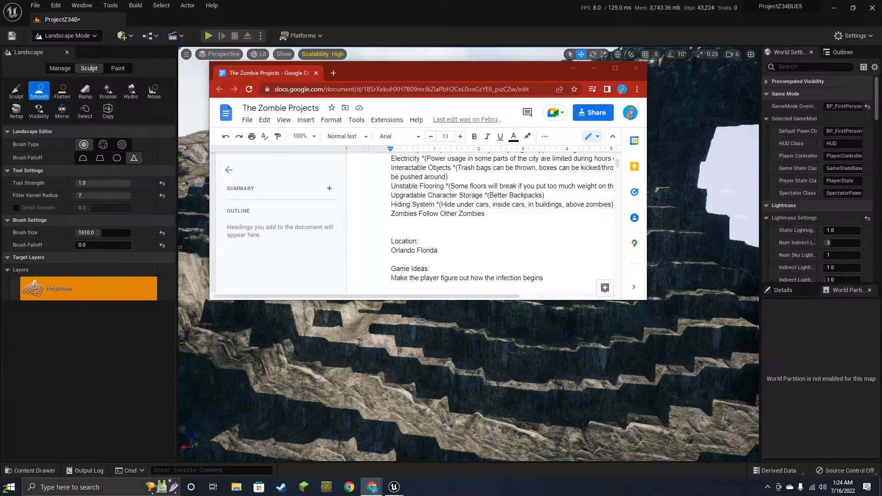
click(640, 68)
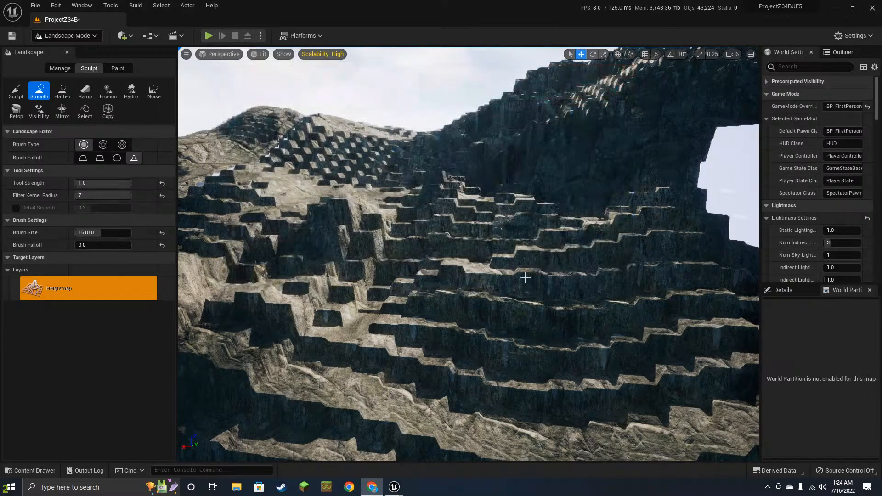
- Smooth rough patches of the rocky hillside overlooking the sea
mouse_move(525, 277)
right_down()
mouse_move(525, 322)
mouse_move(524, 277)
mouse_move(421, 276)
mouse_move(335, 297)
right_up()
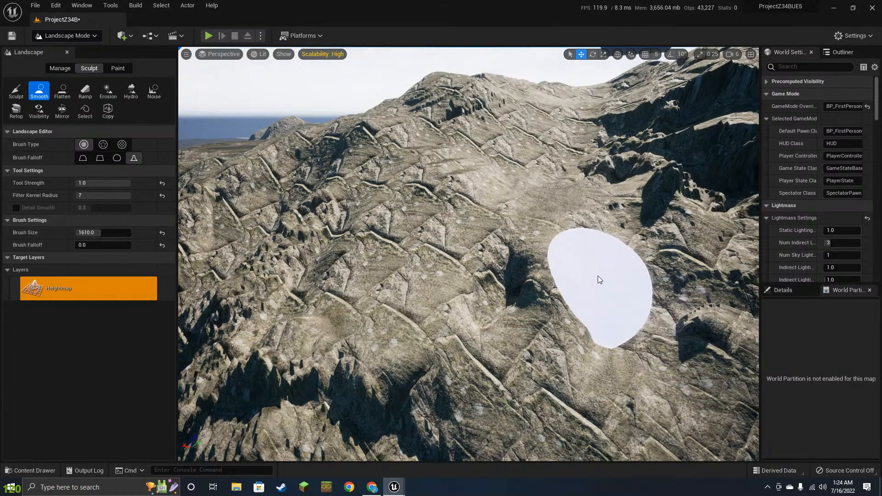
mouse_move(599, 277)
right_down()
mouse_move(608, 274)
mouse_move(573, 292)
right_up()
mouse_move(517, 187)
mouse_down()
mouse_move(498, 169)
mouse_move(514, 187)
mouse_move(555, 175)
mouse_up()
mouse_move(580, 250)
mouse_down()
mouse_move(553, 272)
mouse_move(627, 379)
mouse_move(609, 300)
mouse_up()
key(w)
mouse_move(609, 300)
right_down()
mouse_move(681, 312)
mouse_move(671, 310)
right_up()
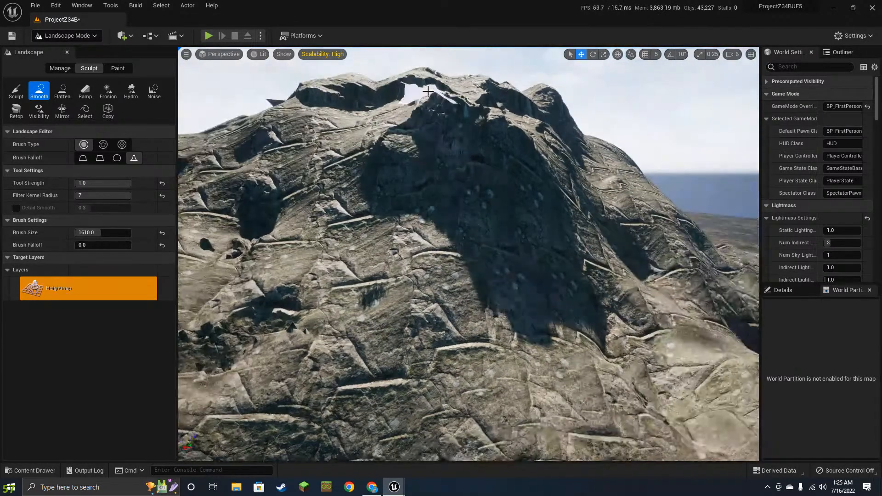
- Smooth the shaded cliff below the mountain peak and the rocky slopes around it
drag(547, 189, 574, 287)
right_drag(574, 286, 593, 329)
mouse_move(657, 294)
mouse_down()
mouse_move(672, 309)
mouse_move(542, 314)
mouse_move(613, 351)
mouse_move(738, 329)
mouse_move(754, 347)
mouse_move(533, 315)
mouse_up()
key(d)
right_drag(532, 315, 593, 276)
mouse_move(593, 275)
mouse_down()
mouse_move(709, 296)
mouse_move(723, 238)
mouse_move(608, 199)
mouse_move(599, 217)
mouse_move(627, 222)
mouse_move(627, 253)
mouse_move(652, 270)
mouse_up()
key(w)
key(d)
right_drag(651, 271, 567, 267)
mouse_move(311, 252)
mouse_down()
mouse_move(327, 362)
mouse_move(353, 300)
mouse_up()
right_drag(353, 299, 399, 294)
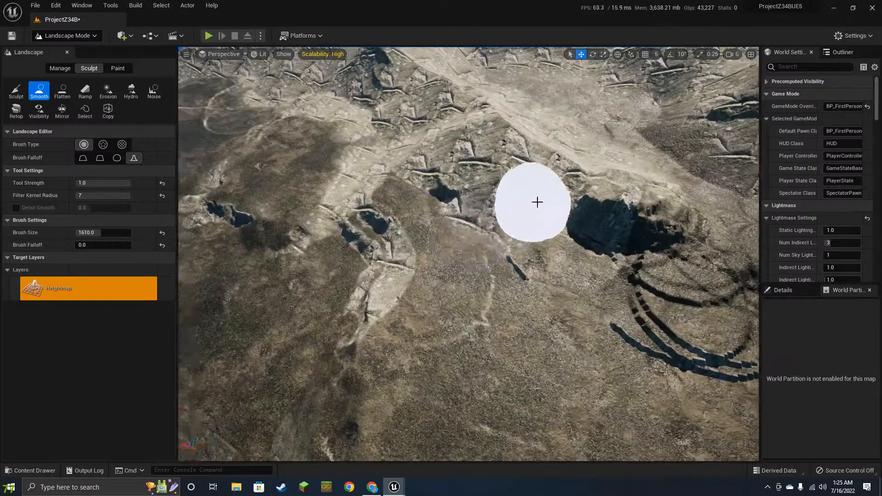
- Smooth away the dark pit and jagged curved ridges at the foot of the rocky hill
mouse_move(536, 201)
mouse_down()
mouse_move(590, 233)
mouse_move(692, 375)
mouse_up()
right_drag(598, 311, 595, 309)
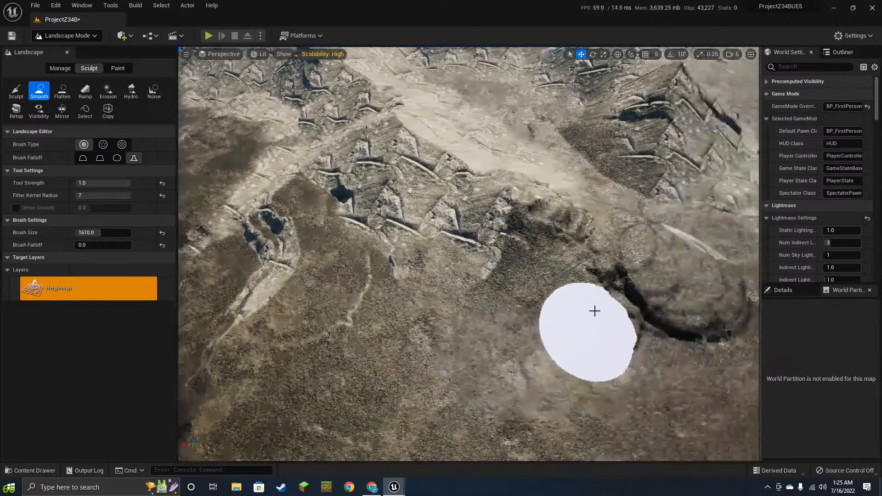
mouse_move(595, 309)
mouse_down()
mouse_move(630, 320)
mouse_move(523, 387)
mouse_move(612, 351)
mouse_up()
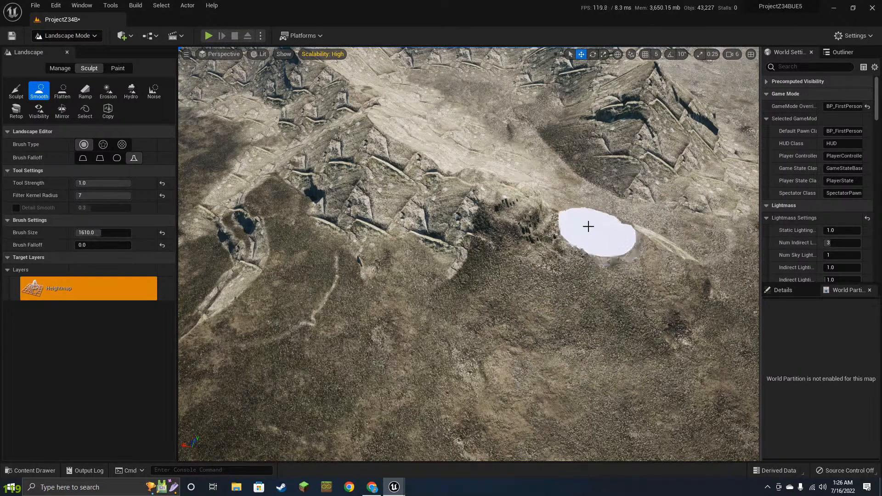
- Smooth the lower rocky spurs and the grassy ground beside them at the mountain's base
right_drag(485, 241, 436, 198)
mouse_move(363, 234)
mouse_down()
mouse_move(380, 242)
mouse_move(423, 188)
mouse_up()
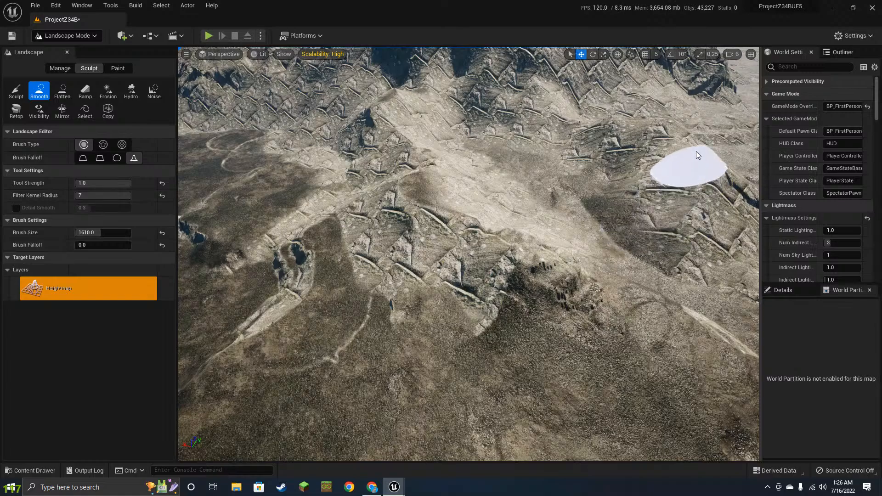
key(d)
right_drag(681, 227, 689, 223)
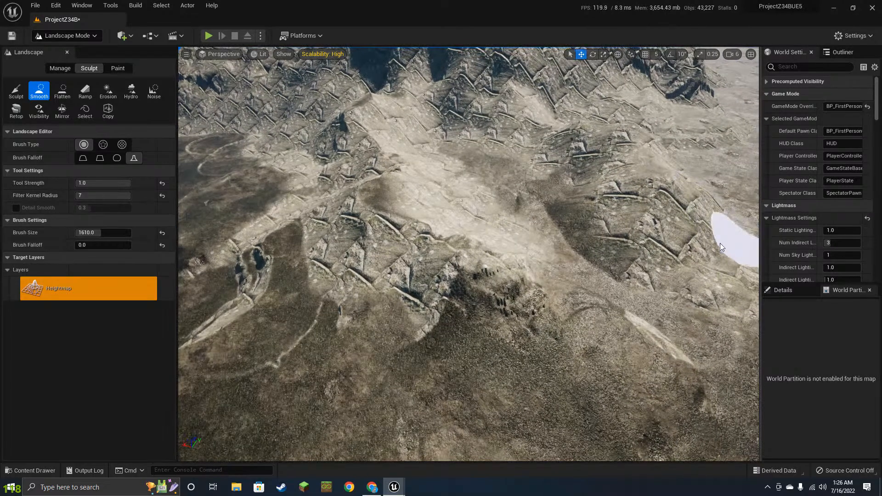
right_drag(644, 241, 653, 240)
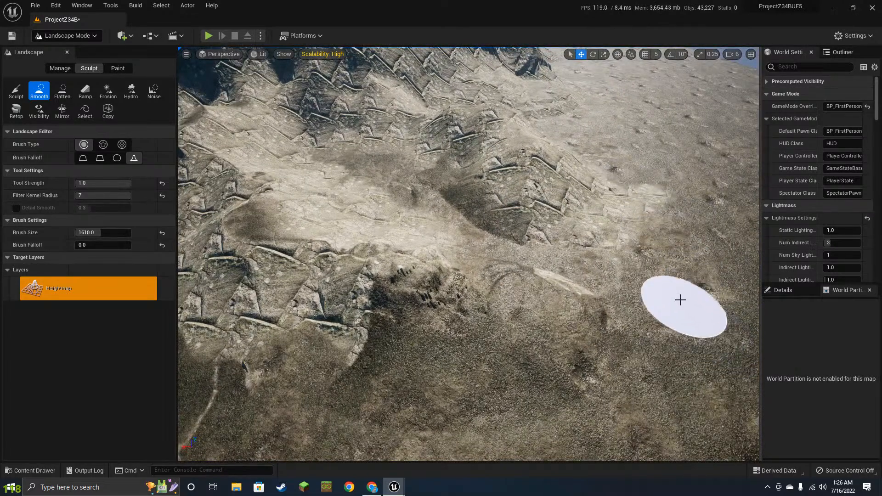
mouse_move(680, 300)
right_down()
mouse_move(639, 296)
mouse_move(628, 257)
right_up()
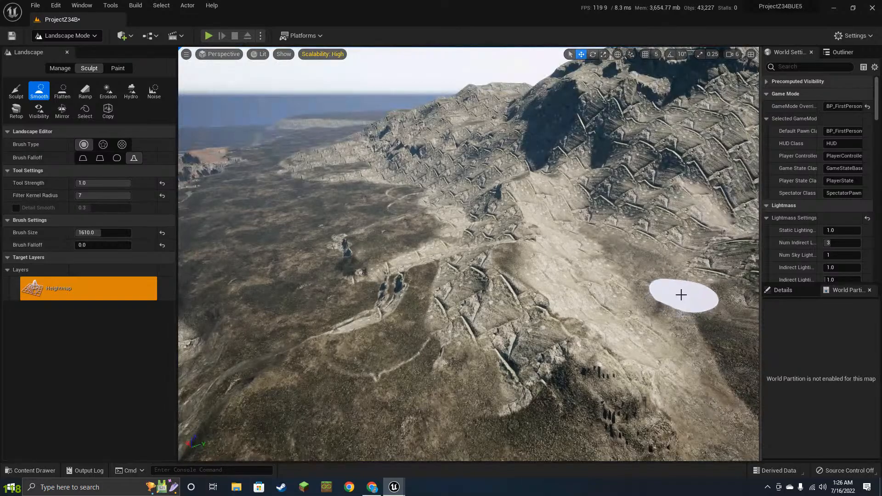
key(a)
mouse_move(565, 268)
mouse_down()
mouse_move(530, 271)
mouse_move(512, 262)
mouse_move(563, 292)
mouse_up()
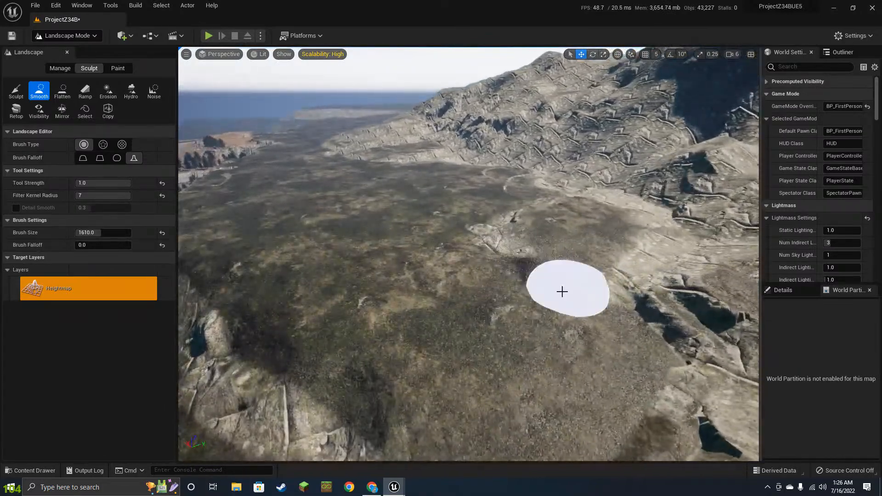
mouse_move(562, 292)
right_down()
mouse_move(653, 305)
mouse_move(656, 297)
right_up()
drag(455, 261, 556, 404)
- Smooth the edge where the rocky slope meets the grassy plateau
right_drag(555, 404, 680, 432)
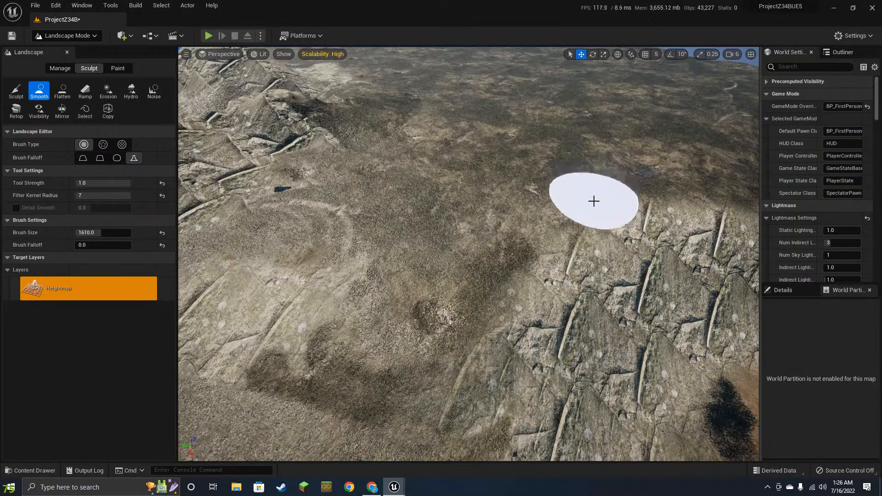
mouse_move(594, 201)
mouse_down()
mouse_move(697, 189)
mouse_move(520, 198)
mouse_move(615, 192)
mouse_up()
key(d)
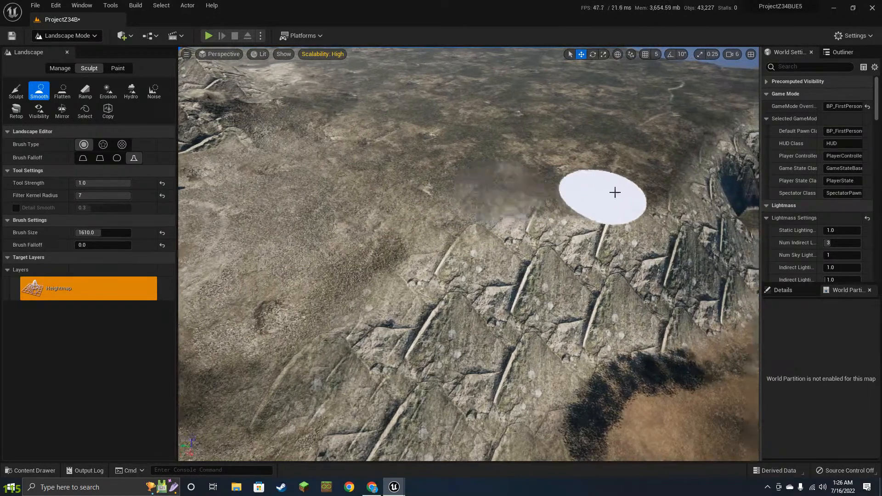
right_drag(616, 193, 584, 189)
drag(659, 138, 600, 173)
- Smooth the exposed rock strip running along the grassy plateau's embankment
mouse_move(600, 173)
right_down()
mouse_move(423, 177)
mouse_move(317, 140)
right_up()
drag(414, 261, 382, 265)
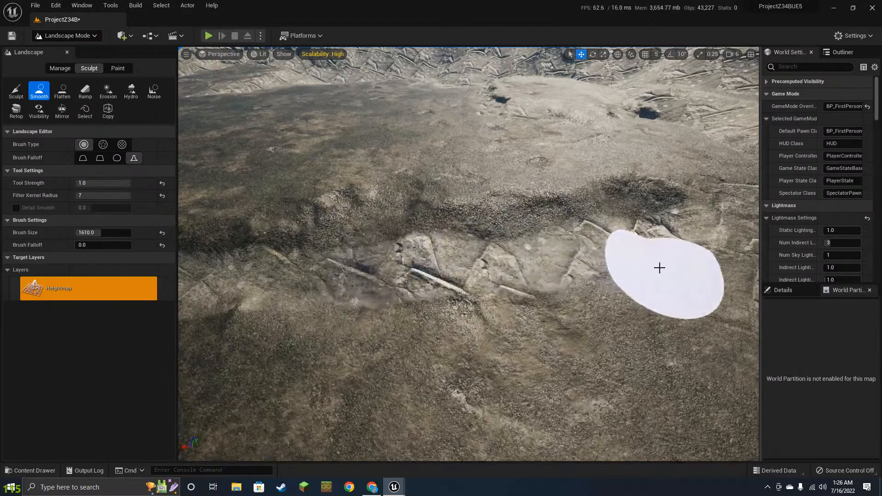
drag(659, 268, 635, 271)
key(w)
key(d)
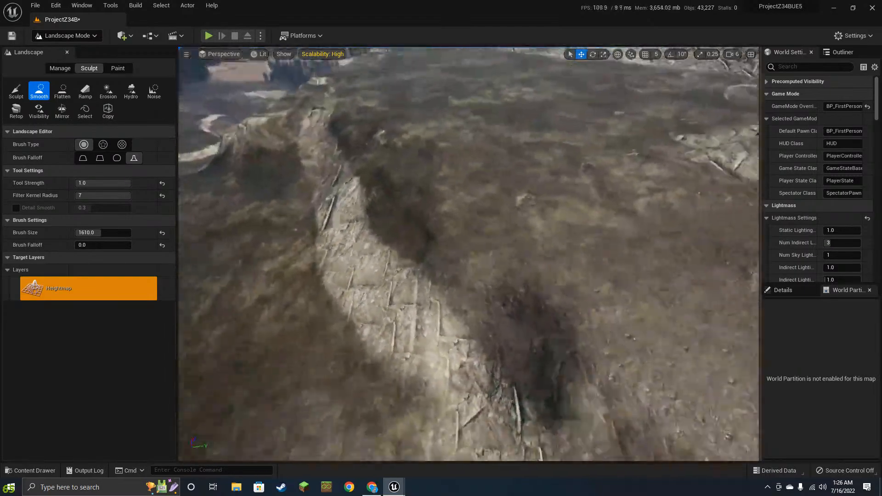
key(s)
mouse_move(622, 238)
right_down()
mouse_move(547, 251)
mouse_move(698, 243)
right_up()
right_drag(583, 247, 539, 260)
drag(539, 276, 372, 269)
right_drag(421, 241, 322, 251)
drag(522, 260, 444, 248)
mouse_move(443, 248)
right_down()
mouse_move(464, 244)
mouse_move(462, 233)
right_up()
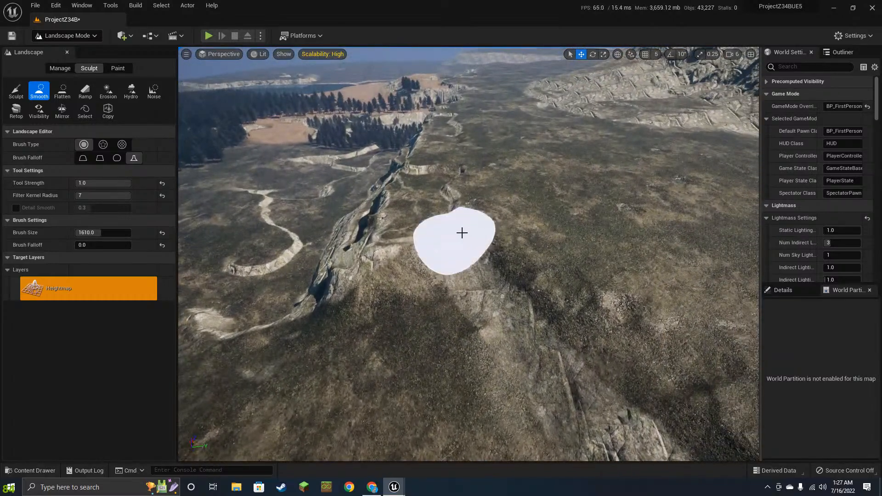
- Carve a long, steep-sided trench along the embankment beside the rocky slope with the Flatten tool
click(62, 92)
mouse_move(530, 205)
mouse_down()
mouse_move(538, 236)
mouse_move(595, 303)
mouse_move(558, 293)
mouse_up()
right_drag(483, 277, 556, 290)
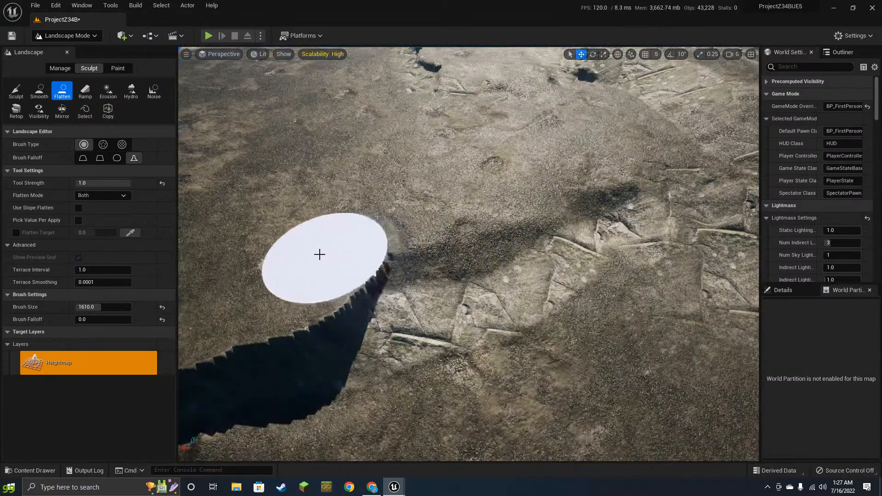
mouse_move(304, 271)
mouse_down()
mouse_move(544, 236)
mouse_move(636, 169)
mouse_move(650, 183)
mouse_move(588, 200)
mouse_up()
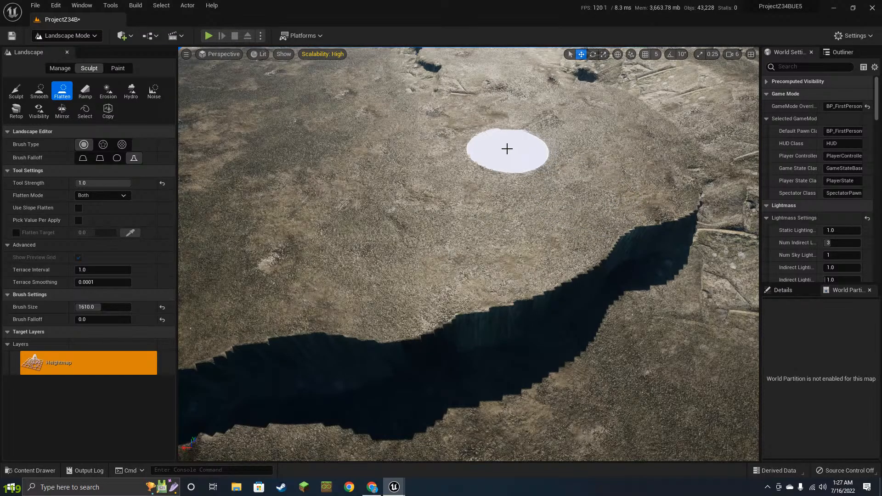
scroll(506, 148, up, 5)
right_drag(457, 168, 425, 148)
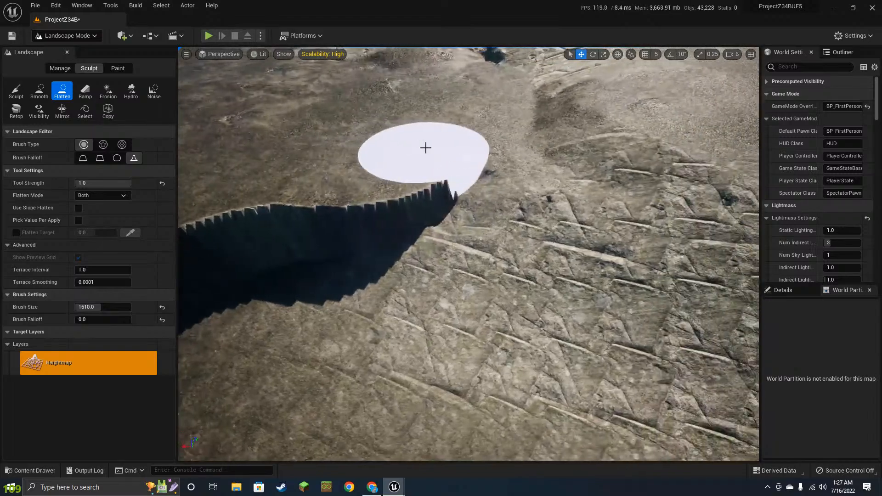
drag(431, 149, 467, 143)
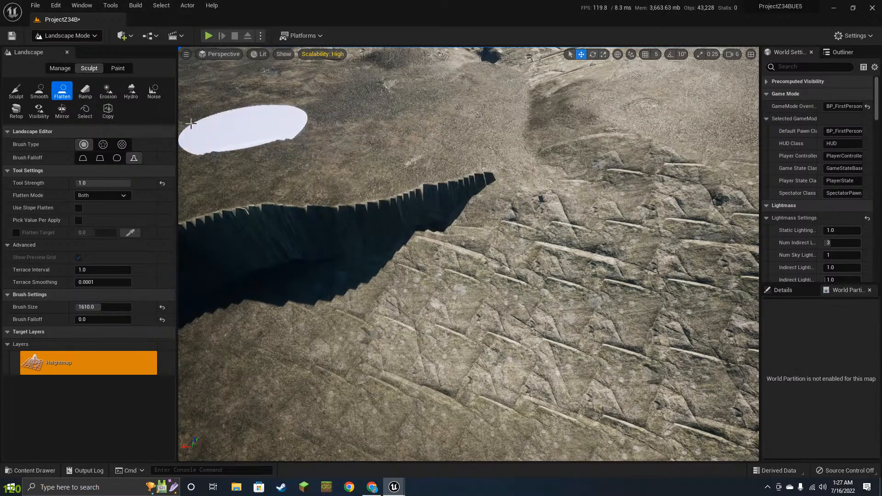
- Smooth the trench's tapered end into the rocky slope with the Smooth tool
click(39, 90)
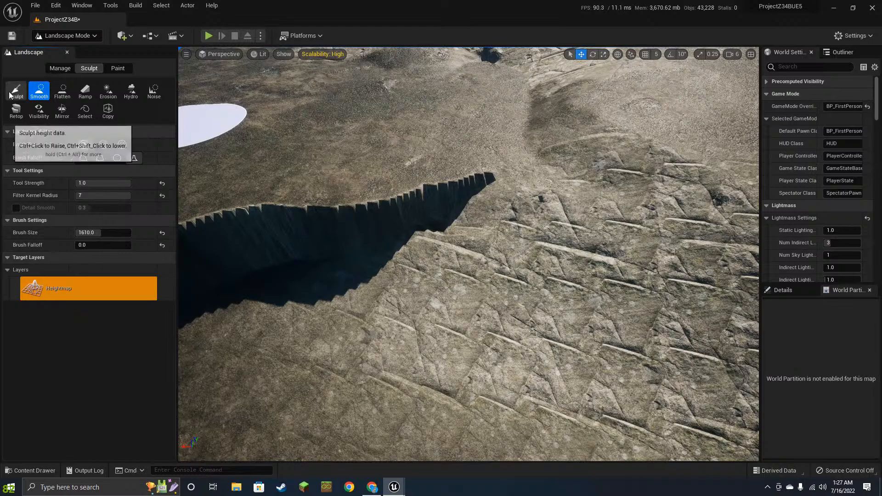
drag(344, 221, 457, 210)
click(553, 210)
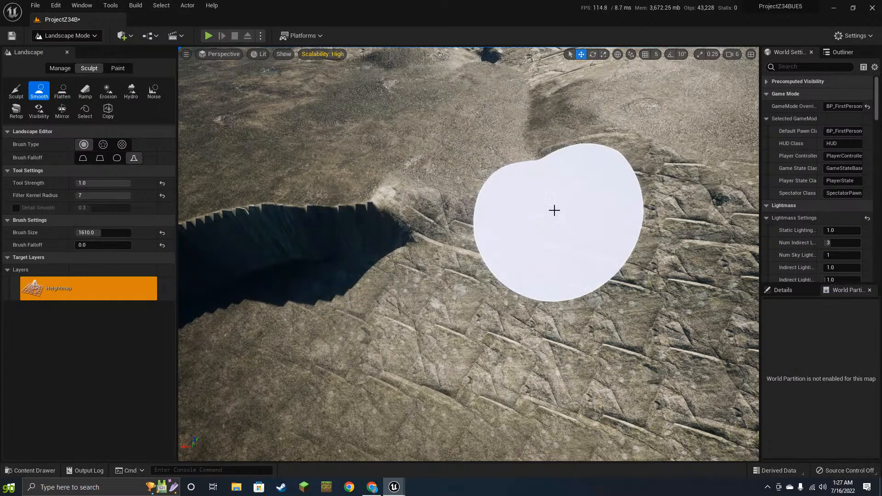
- Reduce the Smooth brush size to 667 and soften the jagged rim and walls at the trench's end
right_drag(528, 215, 542, 228)
key(bracketleft)
key(bracketleft)
key(bracketleft)
key(bracketleft)
key(bracketleft)
key(bracketleft)
key(bracketleft)
key(bracketleft)
key(bracketleft)
key(bracketleft)
key(bracketleft)
key(bracketleft)
key(bracketleft)
key(bracketleft)
key(bracketleft)
key(bracketleft)
key(bracketleft)
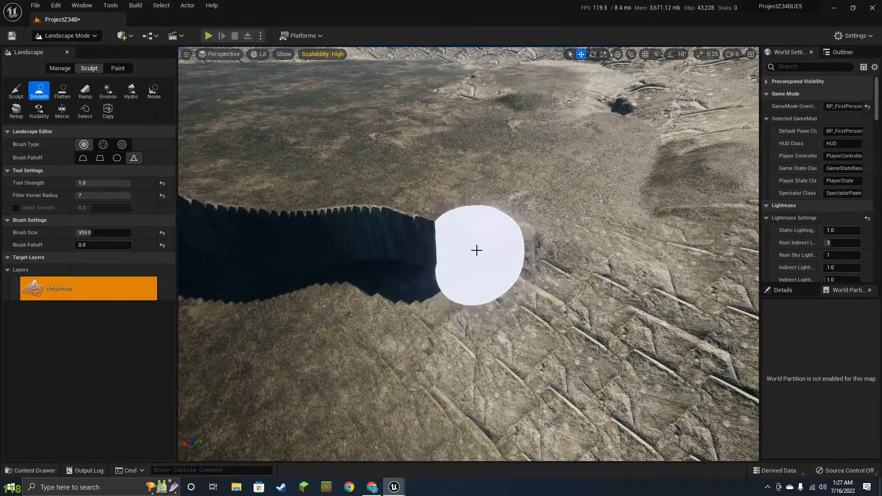
click(475, 250)
right_drag(547, 242, 553, 242)
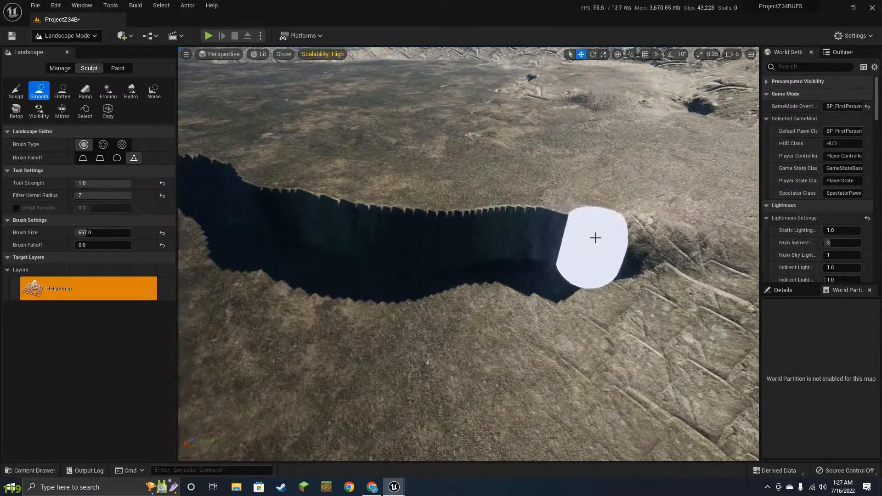
mouse_move(594, 239)
mouse_down()
mouse_move(545, 230)
mouse_move(569, 231)
mouse_up()
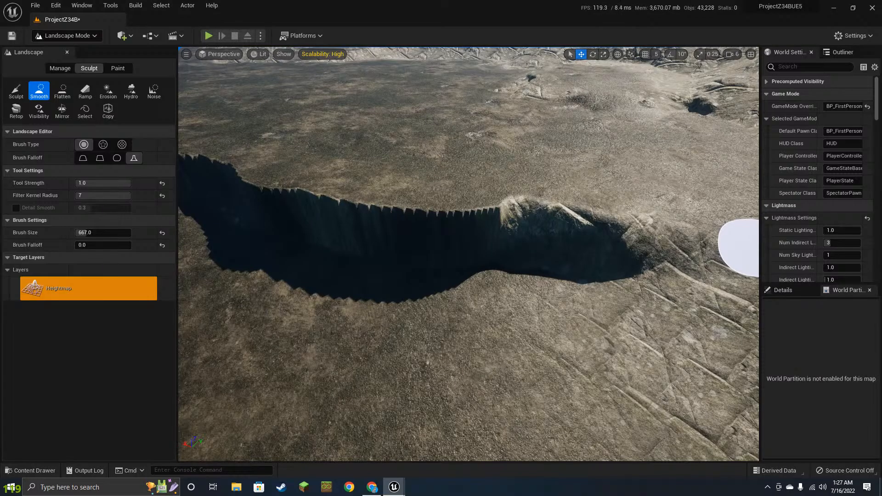
- Soften the remaining jagged rim and sheer walls along the trench's length with the Smooth brush
right_drag(594, 297, 575, 276)
mouse_move(519, 287)
mouse_down()
mouse_move(504, 284)
mouse_move(561, 277)
mouse_move(505, 276)
mouse_up()
right_drag(504, 276, 499, 276)
mouse_move(500, 276)
mouse_down()
mouse_move(548, 270)
mouse_move(407, 260)
mouse_move(422, 268)
mouse_up()
mouse_move(429, 321)
right_down()
mouse_move(546, 294)
mouse_move(435, 318)
right_up()
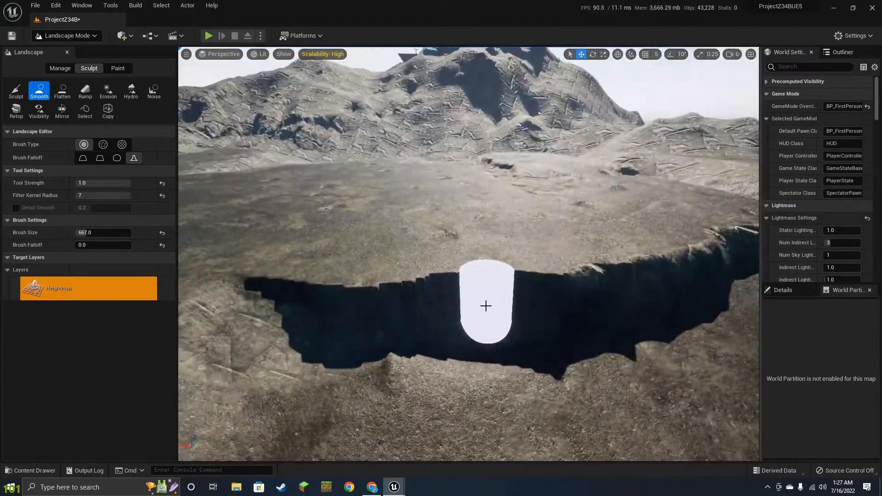
mouse_move(472, 303)
mouse_down()
mouse_move(315, 309)
mouse_move(266, 299)
mouse_move(276, 278)
mouse_move(630, 299)
mouse_up()
mouse_move(552, 294)
right_down()
mouse_move(553, 317)
mouse_move(413, 285)
mouse_move(407, 261)
mouse_move(494, 287)
mouse_move(424, 384)
mouse_move(544, 306)
mouse_move(482, 295)
right_up()
mouse_move(636, 303)
mouse_down()
mouse_move(482, 286)
mouse_move(419, 253)
mouse_move(276, 318)
mouse_move(284, 355)
mouse_move(452, 286)
mouse_up()
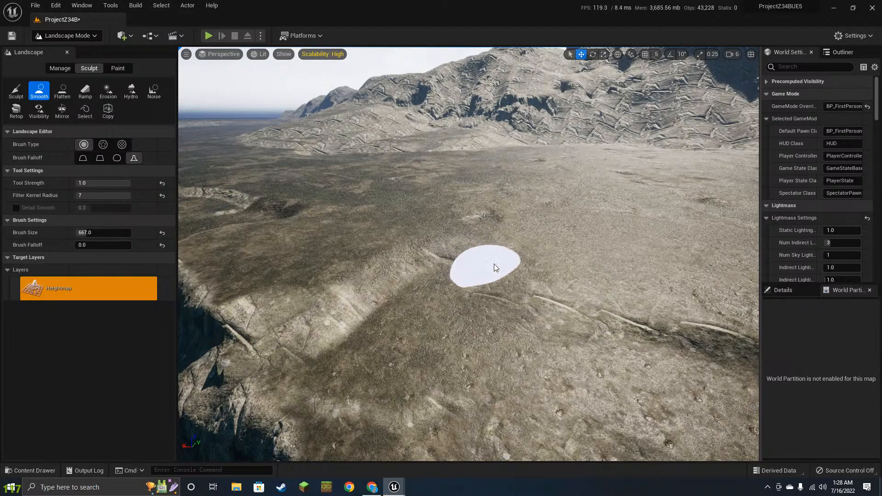
- Smooth the steep steps and dark pits along the plateau's rocky edge and the rocky mound below it
right_drag(569, 299, 586, 276)
key(w)
right_drag(472, 308, 473, 308)
drag(473, 307, 533, 282)
key(s)
mouse_move(534, 281)
right_down()
mouse_move(527, 315)
mouse_move(475, 278)
right_up()
mouse_move(475, 277)
mouse_down()
mouse_move(510, 254)
mouse_move(560, 285)
mouse_move(650, 315)
mouse_move(622, 312)
mouse_up()
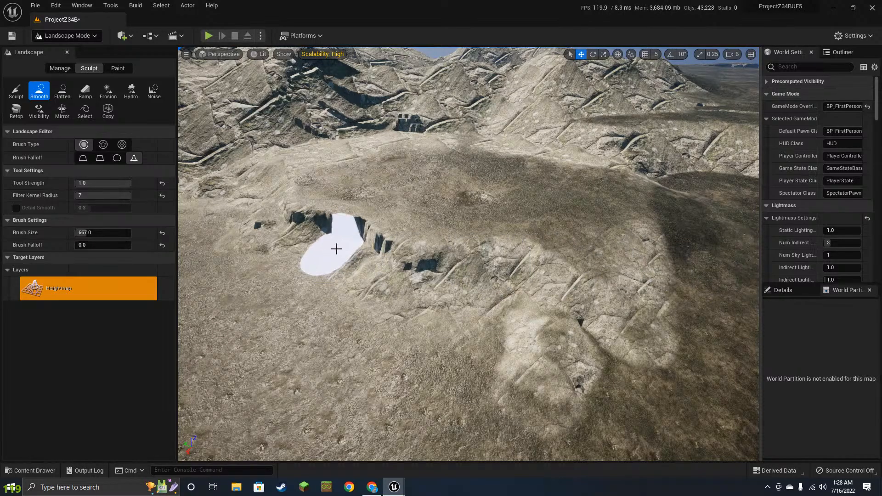
mouse_move(338, 250)
mouse_down()
mouse_move(380, 232)
mouse_move(425, 257)
mouse_move(319, 214)
mouse_move(344, 215)
mouse_move(270, 220)
mouse_move(297, 199)
mouse_up()
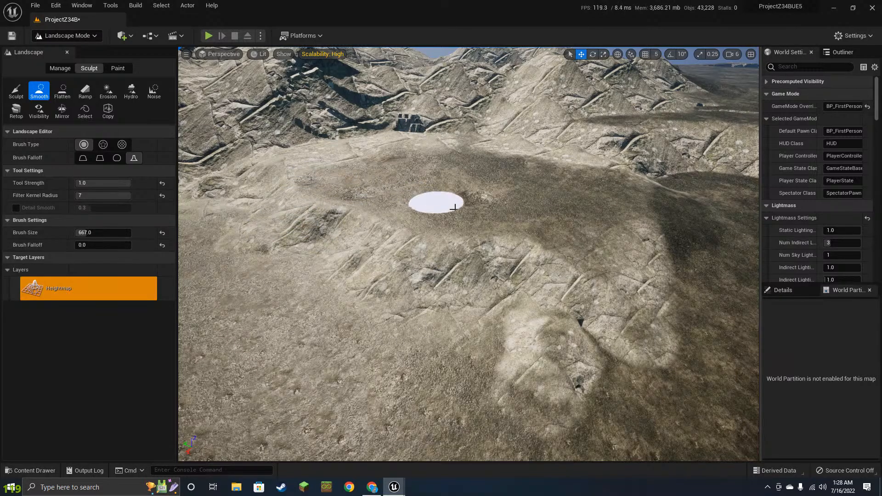
drag(574, 315, 632, 341)
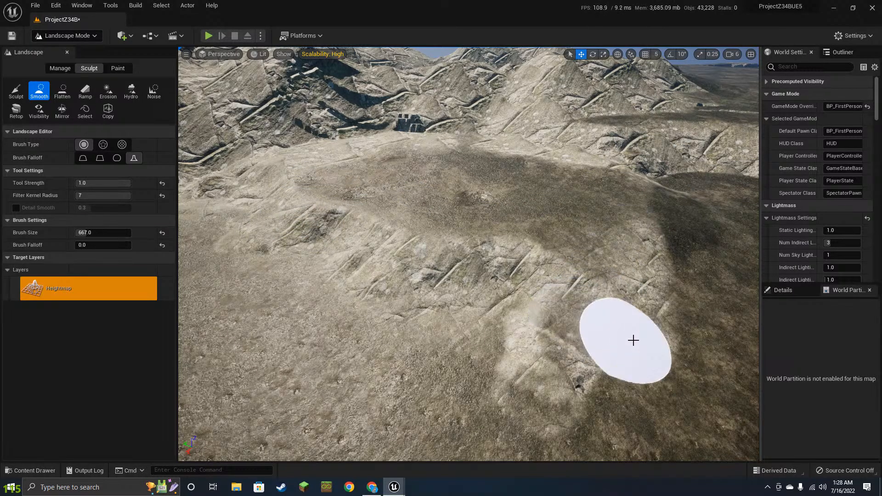
- Level a ledge across the grassy rim and bare rock of the hillside with the Flatten tool
right_drag(551, 238, 591, 230)
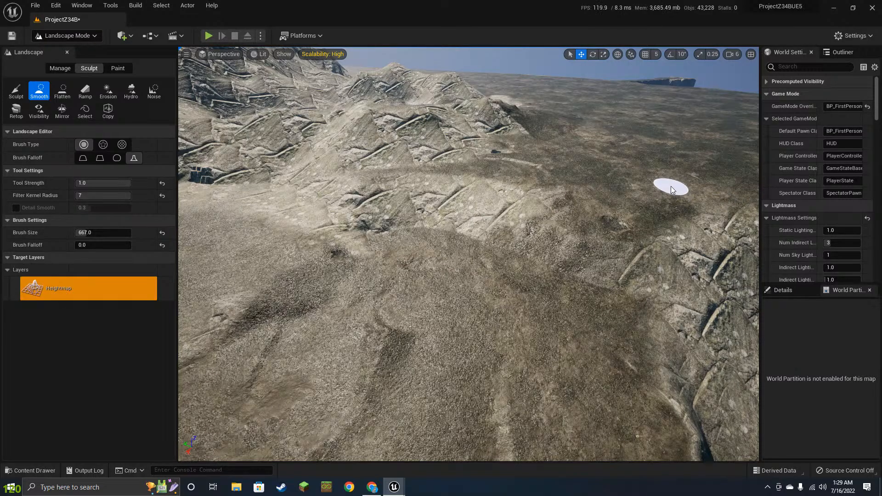
mouse_move(595, 272)
right_down()
mouse_move(528, 259)
mouse_move(611, 248)
mouse_move(644, 294)
mouse_move(587, 266)
right_up()
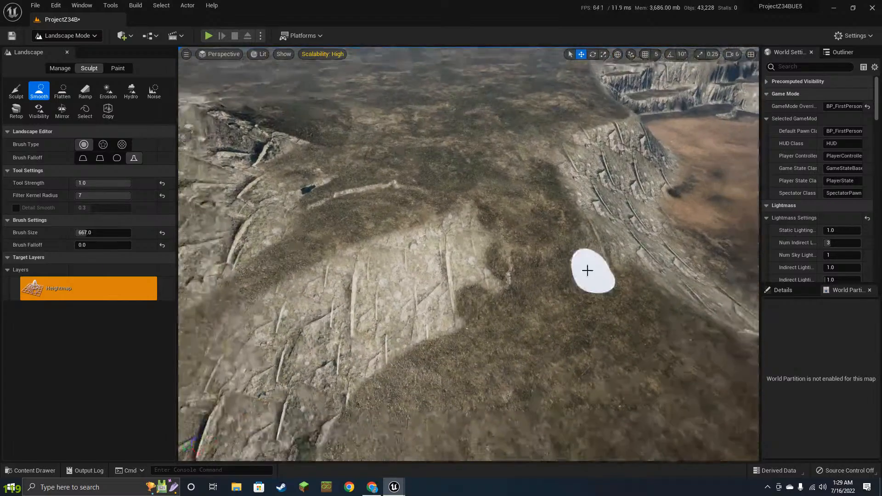
click(62, 90)
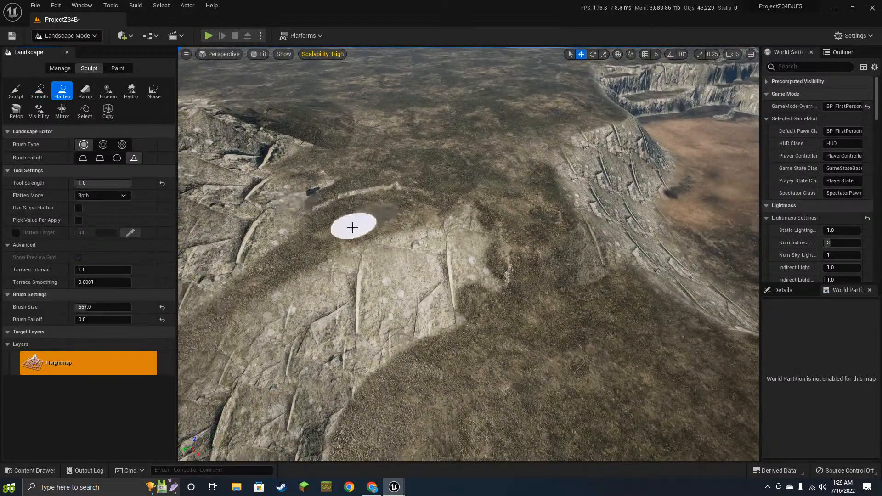
mouse_move(403, 223)
mouse_down()
mouse_move(490, 255)
mouse_move(398, 205)
mouse_move(431, 249)
mouse_move(340, 285)
mouse_move(392, 288)
mouse_move(278, 334)
mouse_move(434, 255)
mouse_up()
right_drag(434, 255, 390, 257)
mouse_move(454, 240)
mouse_down()
mouse_move(355, 251)
mouse_move(347, 238)
mouse_move(536, 161)
mouse_move(630, 175)
mouse_move(657, 193)
mouse_move(585, 155)
mouse_move(540, 161)
mouse_move(569, 147)
mouse_move(675, 175)
mouse_move(666, 302)
mouse_move(631, 339)
mouse_move(477, 301)
mouse_move(351, 296)
mouse_move(338, 326)
mouse_up()
- Smooth the flattened ledge and the uneven ground beside it with the Smooth tool
click(39, 90)
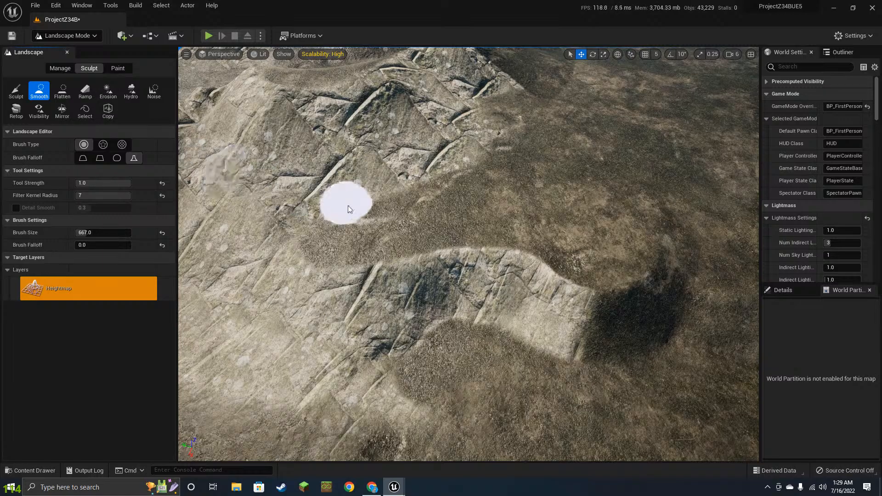
mouse_move(358, 220)
mouse_down()
mouse_move(461, 321)
mouse_move(412, 291)
mouse_move(545, 339)
mouse_move(437, 364)
mouse_move(570, 282)
mouse_move(561, 343)
mouse_move(621, 330)
mouse_up()
mouse_move(621, 330)
right_down()
mouse_move(528, 317)
mouse_move(505, 303)
right_up()
mouse_move(469, 289)
mouse_down()
mouse_move(421, 268)
mouse_move(425, 322)
mouse_up()
mouse_move(443, 252)
right_down()
mouse_move(448, 197)
mouse_move(533, 257)
mouse_move(528, 243)
mouse_move(468, 211)
mouse_move(409, 202)
mouse_move(437, 230)
mouse_move(482, 217)
right_up()
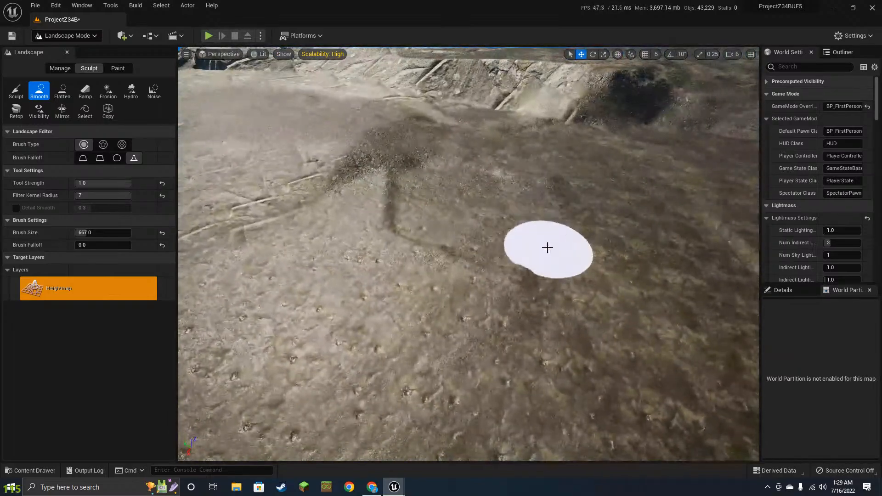
drag(526, 270, 408, 195)
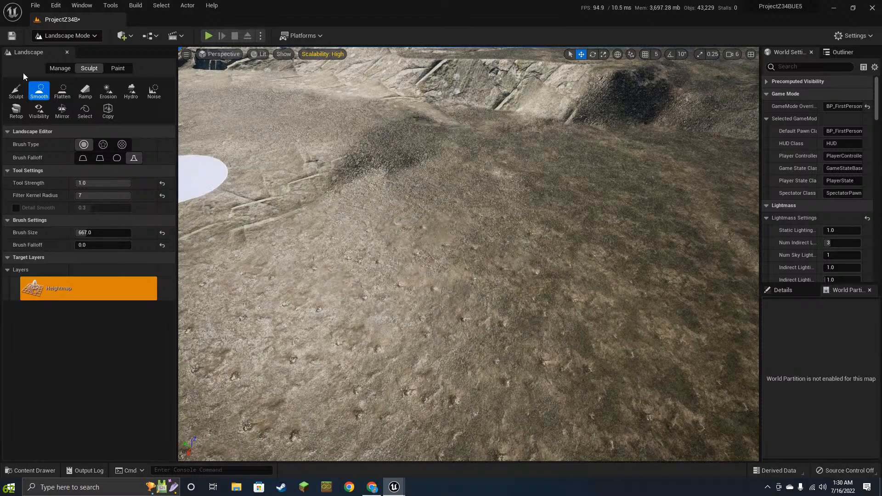
- Roughen the plateau's rocky rim with the Erosion tool at brush size 667
click(108, 91)
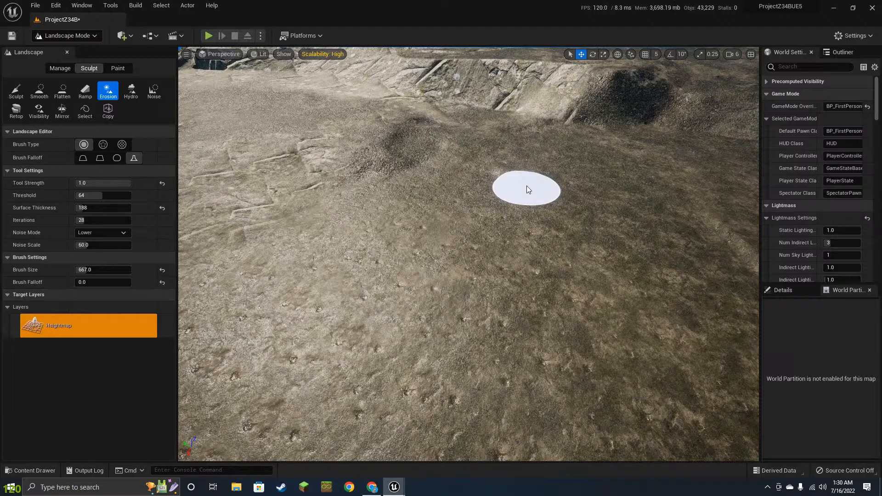
mouse_move(545, 200)
right_down()
mouse_move(533, 151)
mouse_move(539, 203)
mouse_move(451, 170)
mouse_move(481, 137)
mouse_move(347, 179)
right_up()
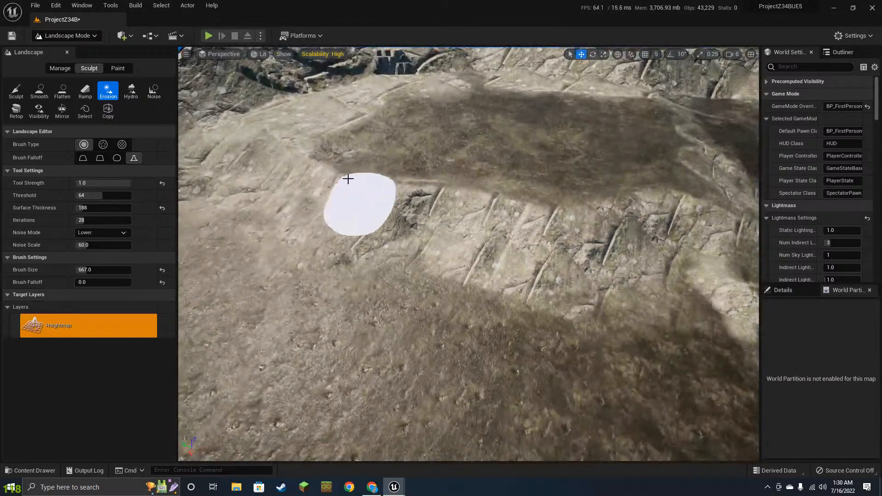
mouse_move(338, 148)
mouse_down()
mouse_move(372, 198)
mouse_move(563, 209)
mouse_move(690, 177)
mouse_up()
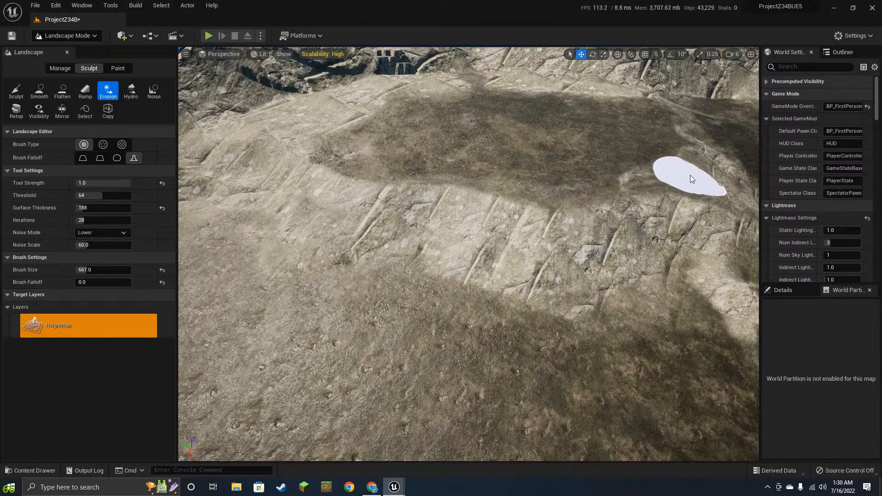
- Flatten the plateau outward over its rocky slope and the neighbouring mound to form sheer cliff edges
right_drag(462, 171, 501, 170)
click(63, 90)
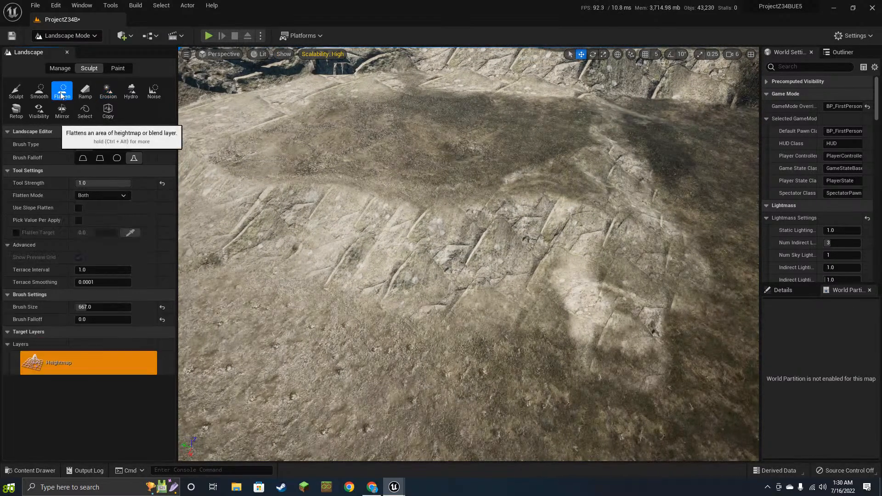
mouse_move(274, 163)
mouse_down()
mouse_move(371, 185)
mouse_move(544, 173)
mouse_move(395, 171)
mouse_move(516, 149)
mouse_move(555, 118)
mouse_move(503, 138)
mouse_move(552, 106)
mouse_move(446, 92)
mouse_move(522, 101)
mouse_move(335, 105)
mouse_move(324, 116)
mouse_move(398, 139)
mouse_move(432, 191)
mouse_move(315, 189)
mouse_move(415, 219)
mouse_move(421, 250)
mouse_move(590, 183)
mouse_up()
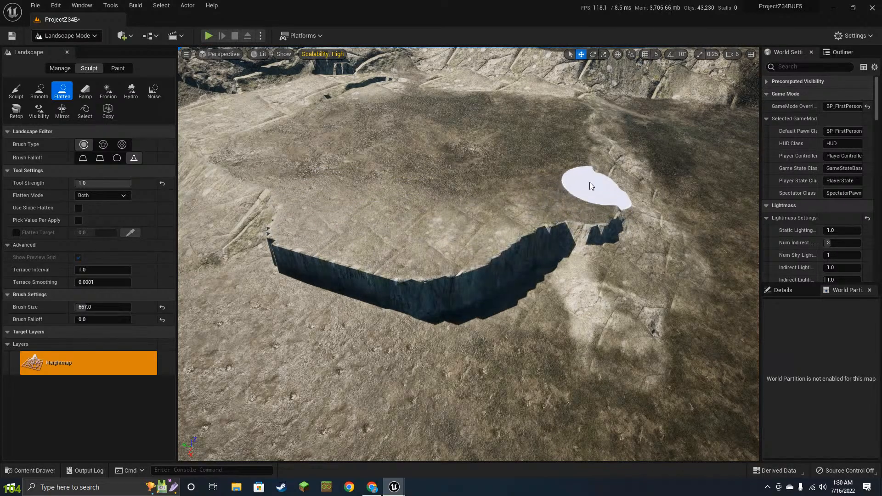
key(d)
mouse_move(590, 183)
right_down()
mouse_move(551, 183)
mouse_move(537, 205)
right_up()
mouse_move(486, 203)
mouse_down()
mouse_move(504, 254)
mouse_move(516, 183)
mouse_move(508, 228)
mouse_up()
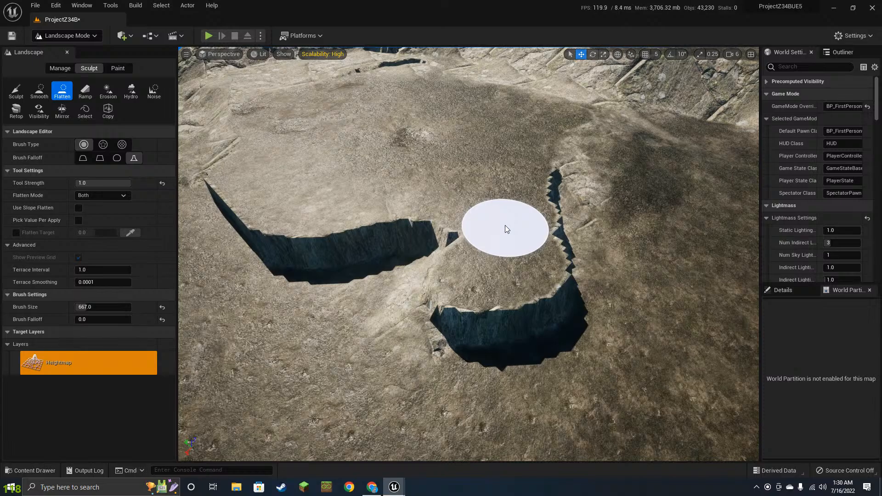
click(539, 191)
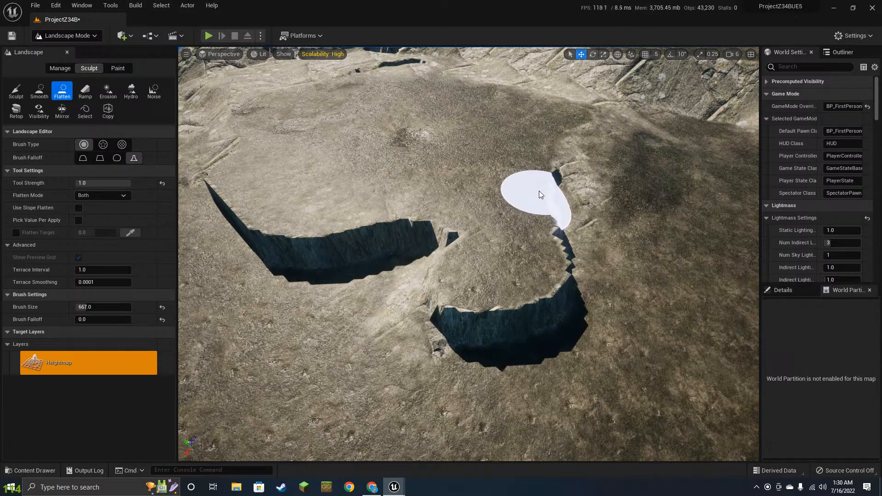
mouse_move(484, 227)
mouse_down()
mouse_move(477, 232)
mouse_move(543, 165)
mouse_up()
- Extend the flattened plateau's sheer edge around its far side toward the mountains
key(d)
right_drag(543, 165, 468, 170)
mouse_move(554, 189)
mouse_down()
mouse_move(526, 181)
mouse_move(533, 197)
mouse_move(527, 170)
mouse_up()
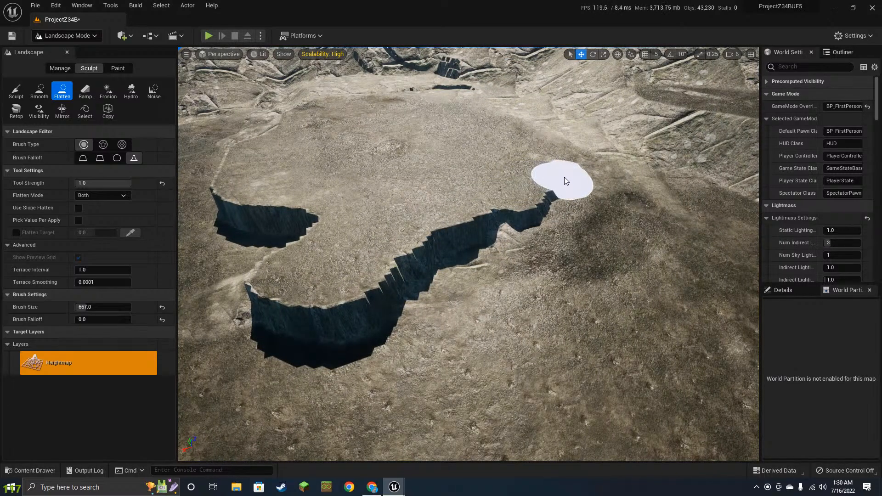
mouse_move(561, 193)
mouse_down()
mouse_move(585, 191)
mouse_move(592, 158)
mouse_up()
key(w)
mouse_move(599, 161)
right_down()
mouse_move(623, 171)
mouse_move(611, 133)
mouse_move(615, 170)
mouse_move(661, 177)
mouse_move(492, 183)
right_up()
mouse_move(492, 182)
mouse_down()
mouse_move(466, 222)
mouse_move(480, 236)
mouse_move(429, 166)
mouse_move(461, 195)
mouse_move(461, 208)
mouse_move(520, 194)
mouse_move(495, 167)
mouse_move(511, 158)
mouse_move(372, 183)
mouse_move(445, 151)
mouse_move(510, 147)
mouse_move(498, 130)
mouse_move(507, 188)
mouse_move(489, 167)
mouse_move(526, 203)
mouse_move(540, 193)
mouse_move(534, 165)
mouse_up()
- Flatten the pitted rock at the mountain's foot and blend the blocky ledges into the slope with the Smooth tool
mouse_move(386, 170)
right_down()
mouse_move(528, 96)
mouse_move(510, 183)
mouse_move(519, 202)
mouse_move(358, 183)
right_up()
key(w)
key(s)
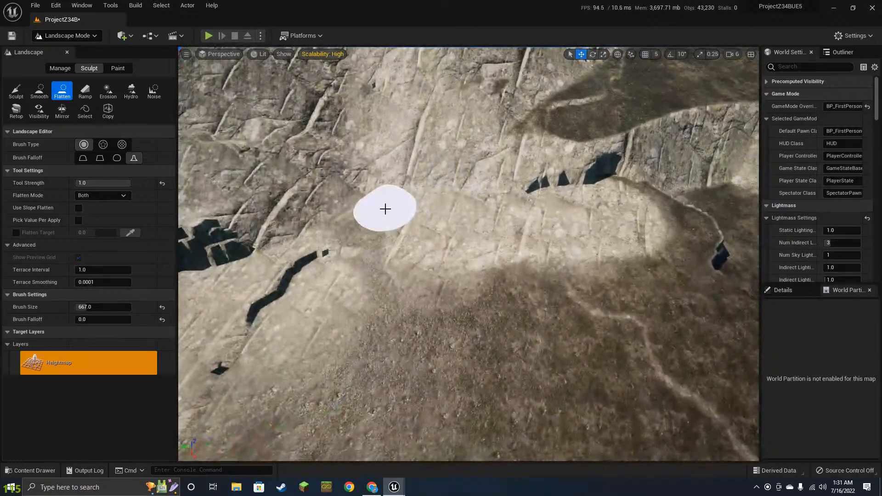
right_drag(453, 275, 405, 289)
key(s)
scroll(453, 272, up, 3)
mouse_move(548, 255)
mouse_down()
mouse_move(426, 289)
mouse_move(487, 312)
mouse_move(345, 329)
mouse_move(456, 314)
mouse_up()
right_drag(451, 304, 386, 300)
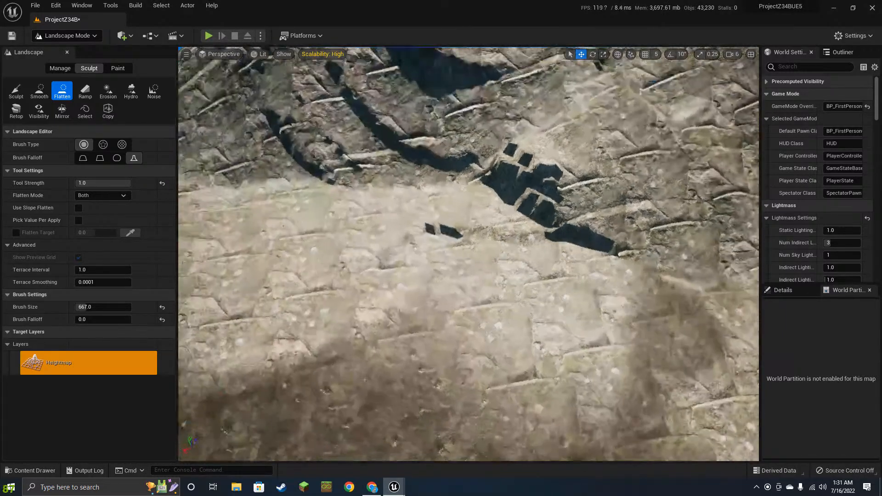
mouse_move(449, 281)
mouse_down()
mouse_move(433, 236)
mouse_move(492, 262)
mouse_move(516, 260)
mouse_move(537, 170)
mouse_move(593, 173)
mouse_move(622, 190)
mouse_move(624, 204)
mouse_move(683, 198)
mouse_move(635, 164)
mouse_up()
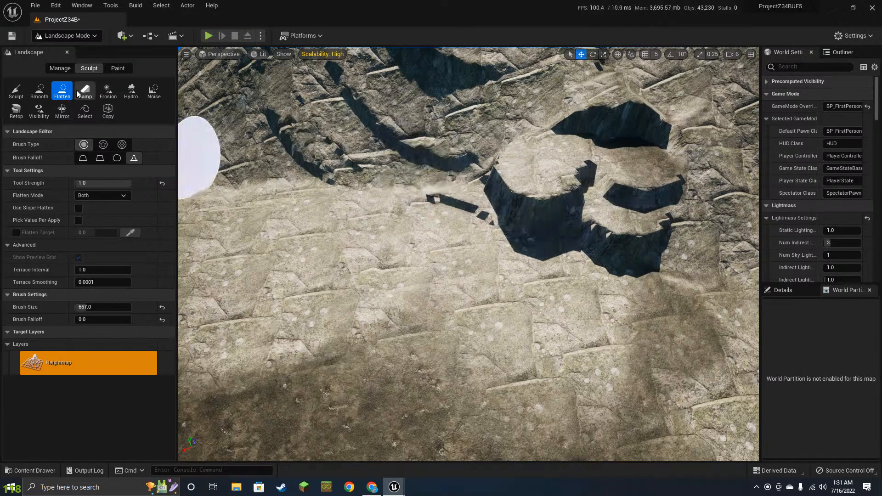
click(40, 91)
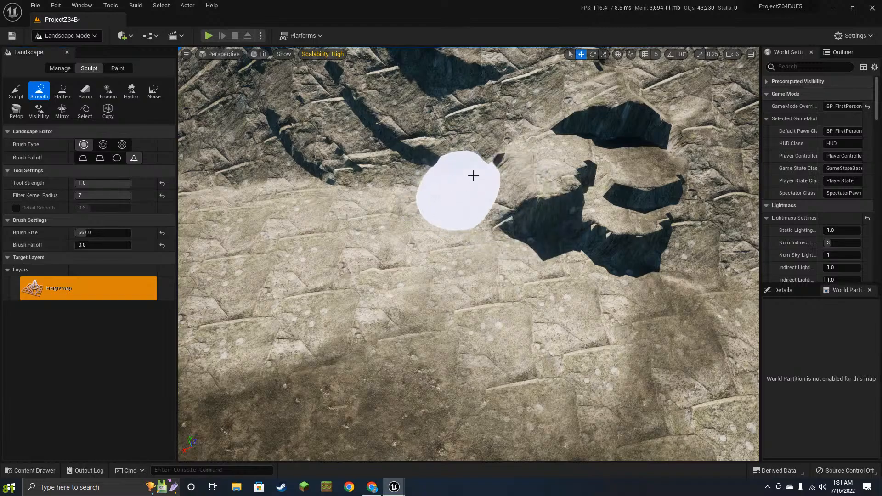
mouse_move(548, 244)
mouse_down()
mouse_move(674, 197)
mouse_move(591, 142)
mouse_move(567, 111)
mouse_move(611, 127)
mouse_move(613, 221)
mouse_move(417, 248)
mouse_move(505, 322)
mouse_move(475, 303)
mouse_move(455, 203)
mouse_move(440, 204)
mouse_move(466, 197)
mouse_move(508, 132)
mouse_move(495, 134)
mouse_move(491, 194)
mouse_up()
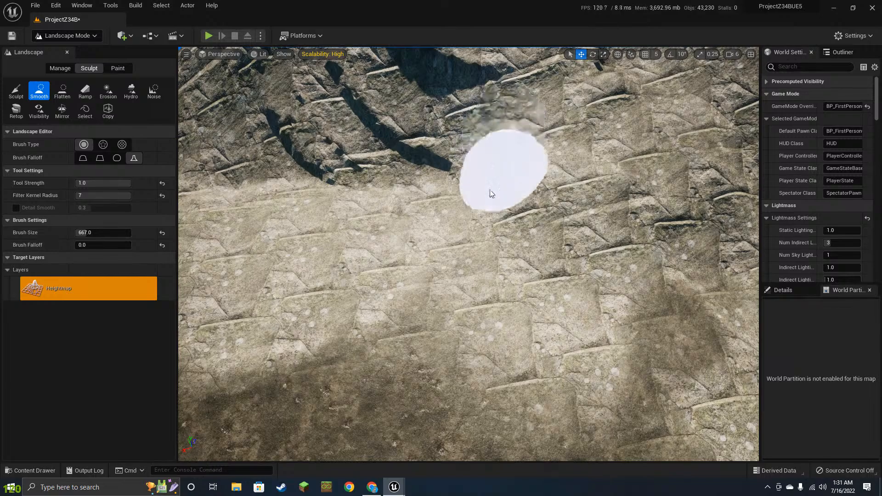
- Erode craggy ledges into the rocky mountainside and its ridge with the Erosion tool
click(108, 90)
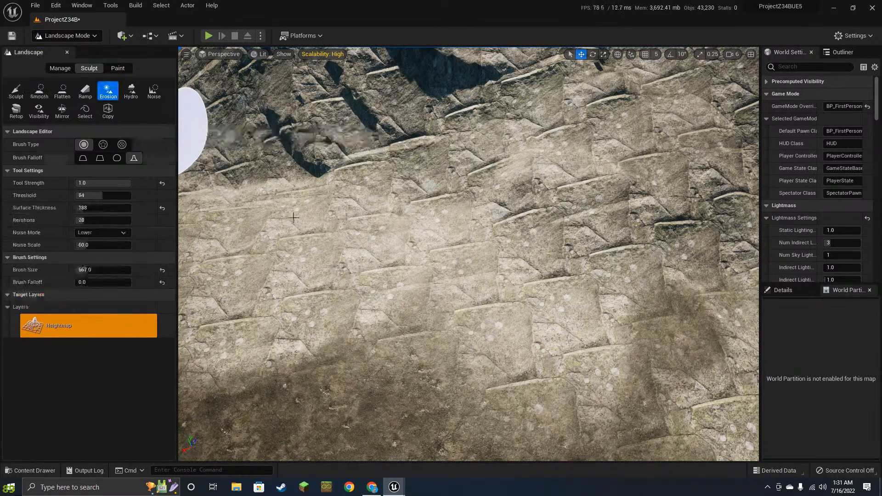
right_drag(464, 232, 446, 180)
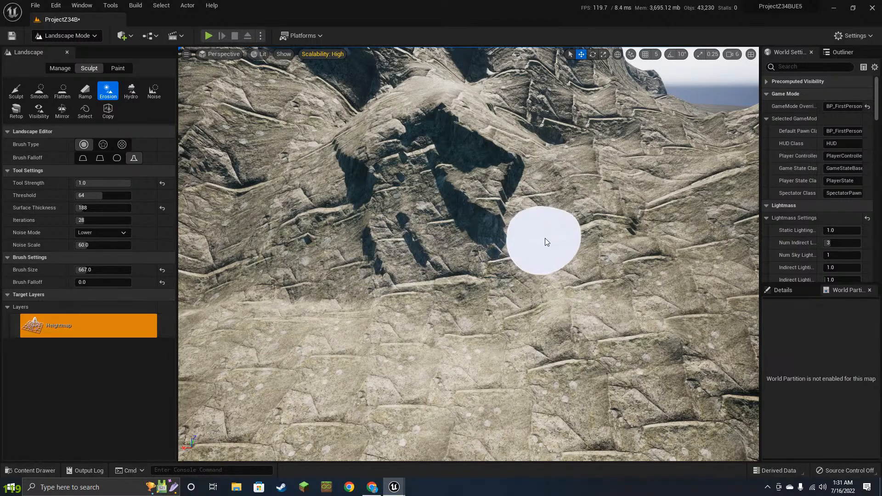
mouse_move(628, 270)
right_down()
mouse_move(577, 291)
mouse_move(580, 283)
mouse_move(504, 324)
right_up()
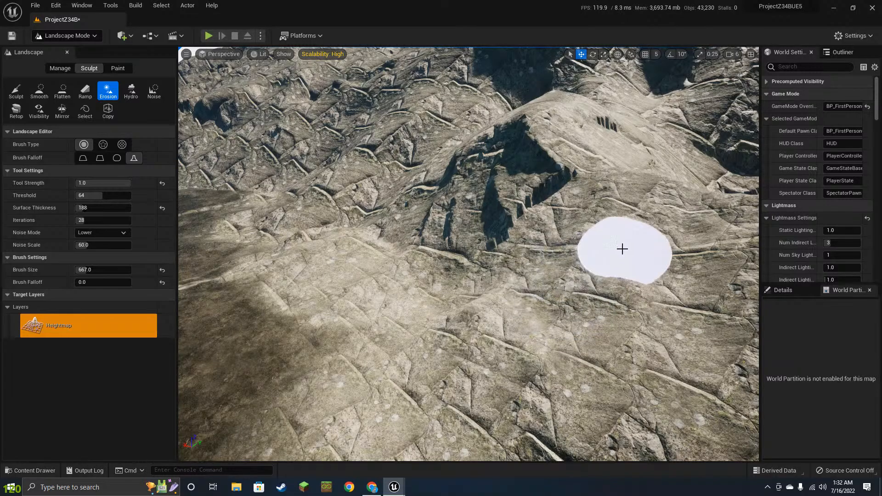
mouse_move(622, 249)
right_down()
mouse_move(568, 207)
mouse_move(624, 244)
right_up()
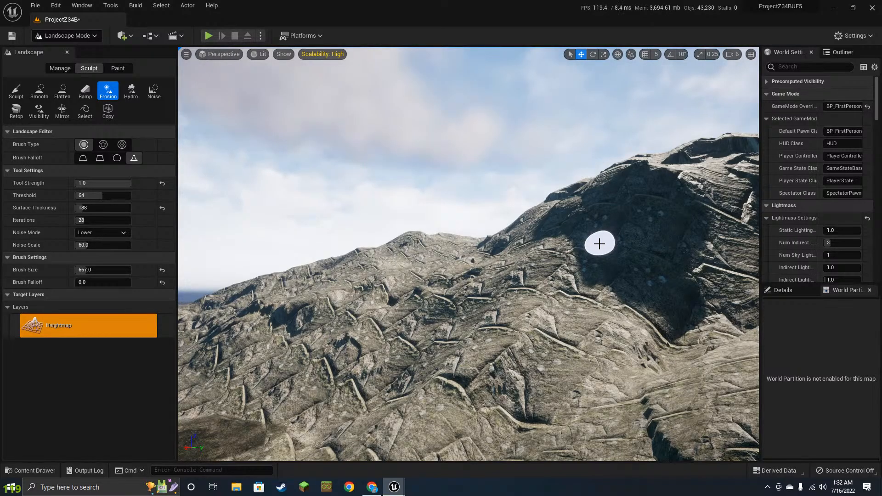
mouse_move(533, 315)
right_down()
mouse_move(548, 312)
mouse_move(569, 346)
right_up()
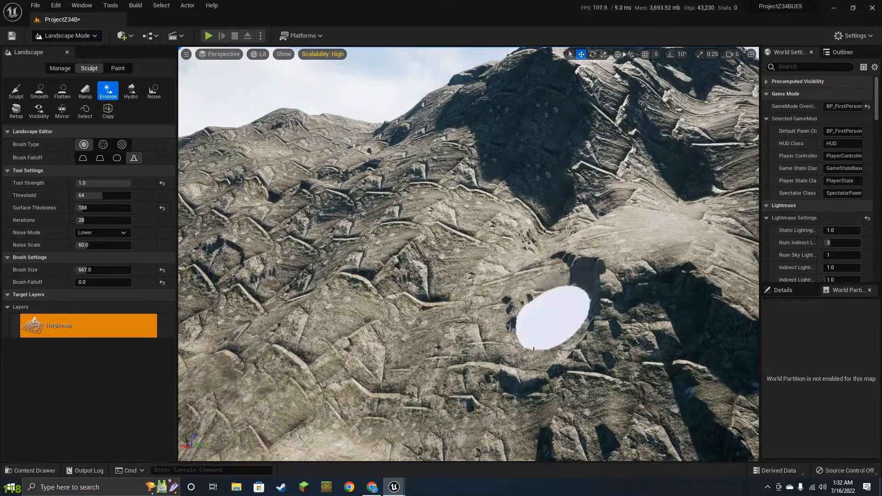
right_drag(522, 359, 542, 290)
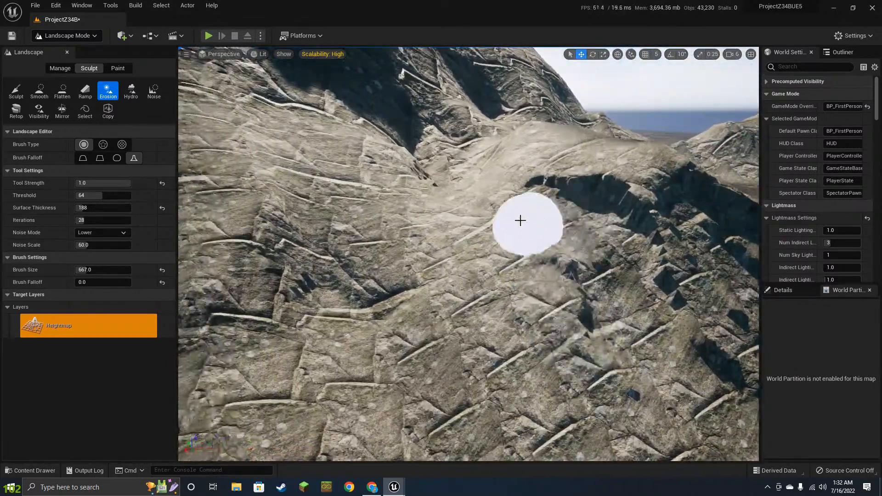
mouse_move(550, 366)
right_down()
mouse_move(518, 335)
mouse_move(516, 343)
mouse_move(520, 317)
right_up()
mouse_move(395, 229)
right_down()
mouse_move(387, 221)
mouse_move(414, 240)
right_up()
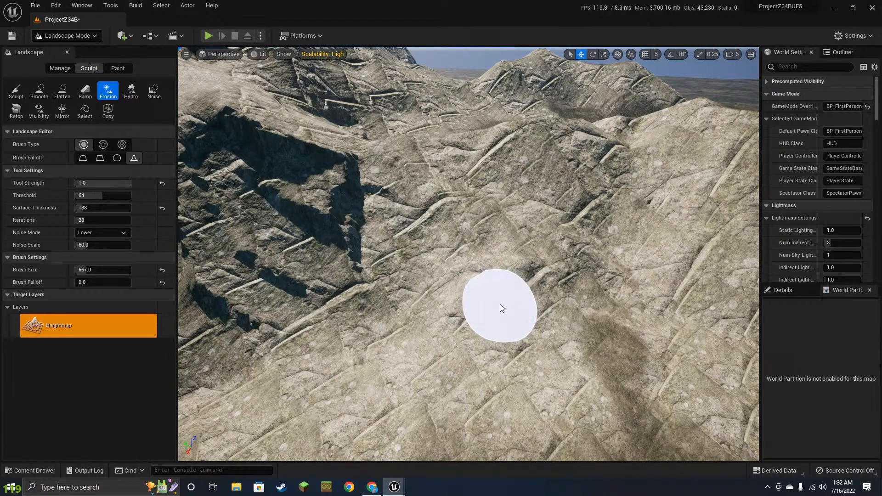
mouse_move(596, 270)
mouse_down()
mouse_move(506, 303)
mouse_move(597, 216)
mouse_move(544, 300)
mouse_move(445, 307)
mouse_move(370, 253)
mouse_move(510, 333)
mouse_up()
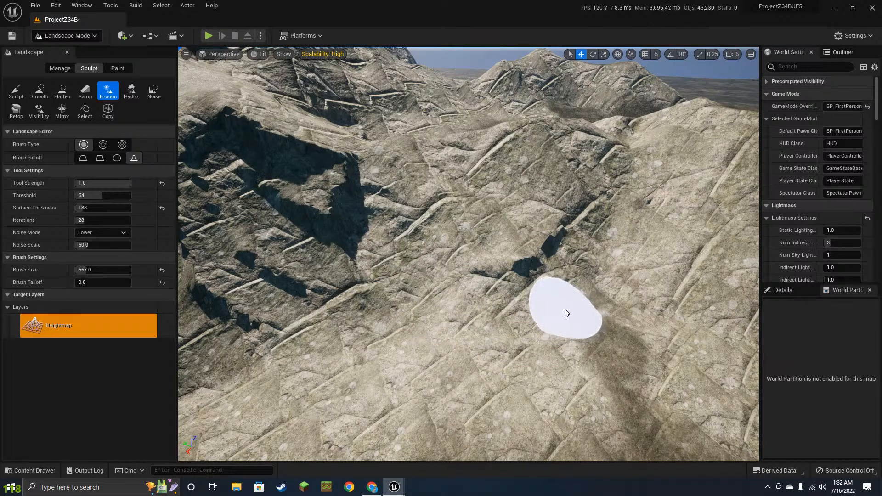
mouse_move(660, 198)
mouse_down()
mouse_move(654, 280)
mouse_move(705, 212)
mouse_move(672, 197)
mouse_up()
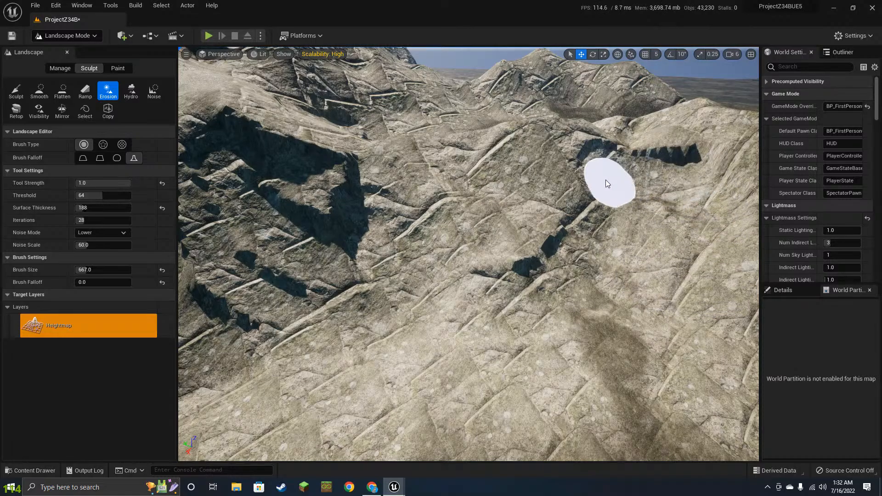
- Erode the steep steps just below the rocky peak from close up
mouse_move(554, 231)
right_down()
mouse_move(593, 189)
mouse_move(607, 190)
right_up()
key(w)
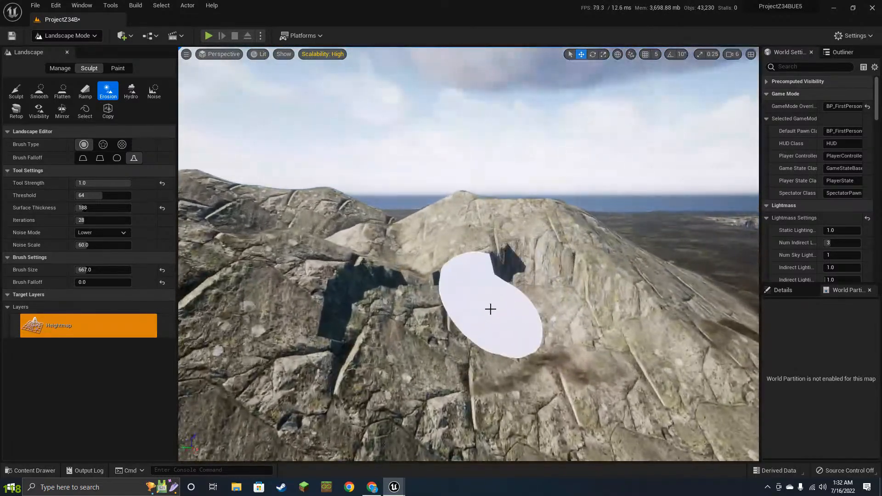
mouse_move(491, 309)
mouse_down()
mouse_move(482, 293)
mouse_move(534, 294)
mouse_up()
key(e)
right_drag(538, 308, 538, 390)
mouse_move(540, 318)
mouse_down()
mouse_move(450, 293)
mouse_move(418, 250)
mouse_move(481, 328)
mouse_move(515, 315)
mouse_move(488, 344)
mouse_move(448, 337)
mouse_move(414, 353)
mouse_move(378, 335)
mouse_move(382, 311)
mouse_move(401, 291)
mouse_move(383, 250)
mouse_up()
mouse_move(446, 329)
right_down()
mouse_move(446, 299)
mouse_move(565, 317)
right_up()
right_drag(445, 298, 469, 207)
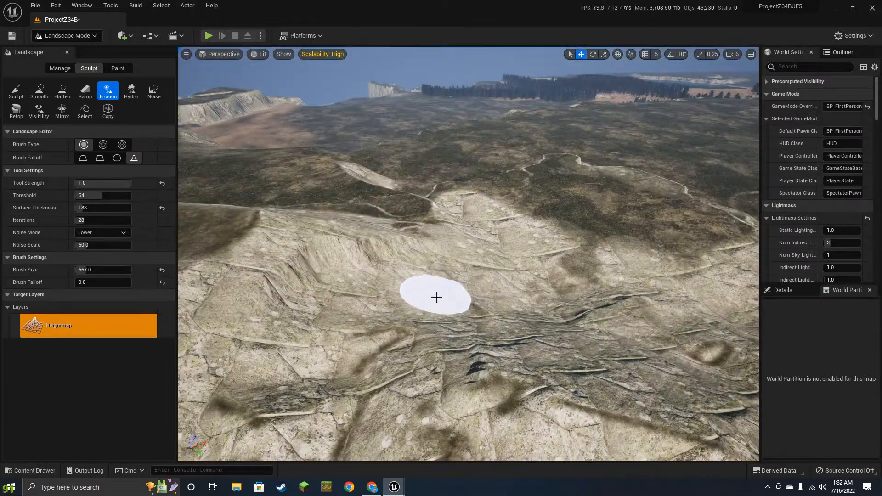
- Blend the plateau's sheer, jagged edge into the surrounding ground with the Smooth tool, section by section
key(w)
mouse_move(436, 297)
right_down()
mouse_move(444, 303)
mouse_move(528, 237)
mouse_move(453, 271)
mouse_move(533, 331)
mouse_move(598, 333)
mouse_move(652, 368)
mouse_move(340, 271)
mouse_move(285, 266)
right_up()
right_drag(440, 260, 379, 284)
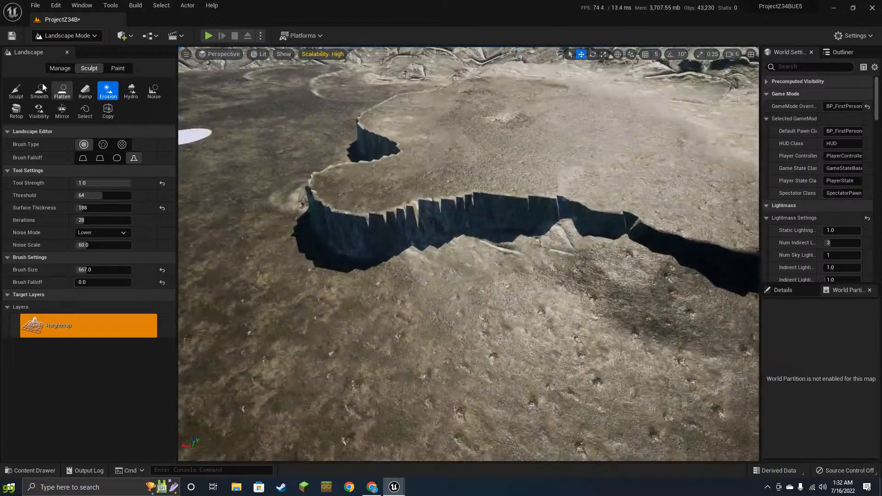
click(39, 91)
mouse_move(387, 230)
mouse_down()
mouse_move(483, 233)
mouse_move(499, 218)
mouse_move(642, 231)
mouse_move(597, 210)
mouse_move(602, 257)
mouse_up()
right_drag(594, 265, 680, 264)
mouse_move(584, 251)
mouse_down()
mouse_move(486, 203)
mouse_move(550, 193)
mouse_move(675, 197)
mouse_move(693, 171)
mouse_move(667, 97)
mouse_move(620, 95)
mouse_move(642, 104)
mouse_move(663, 156)
mouse_move(547, 180)
mouse_up()
mouse_move(547, 180)
right_down()
mouse_move(584, 152)
mouse_move(685, 183)
right_up()
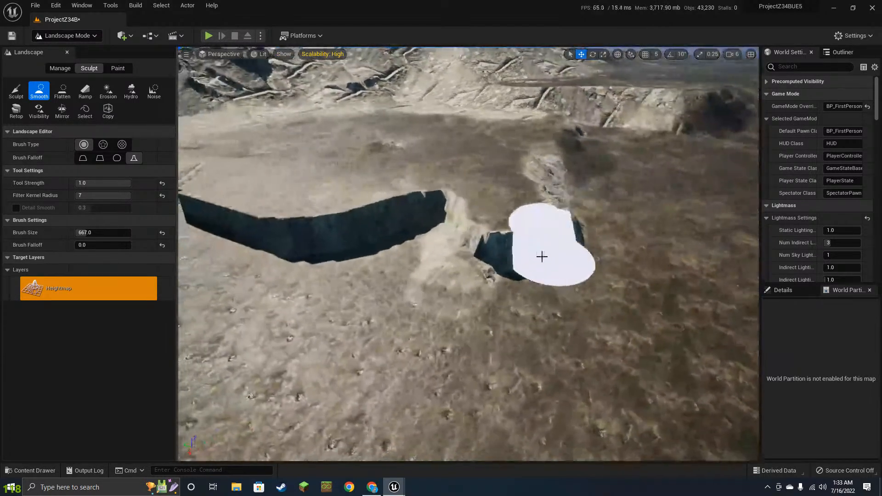
mouse_move(567, 256)
mouse_down()
mouse_move(506, 264)
mouse_move(610, 264)
mouse_move(410, 199)
mouse_move(289, 225)
mouse_up()
right_drag(345, 197, 449, 210)
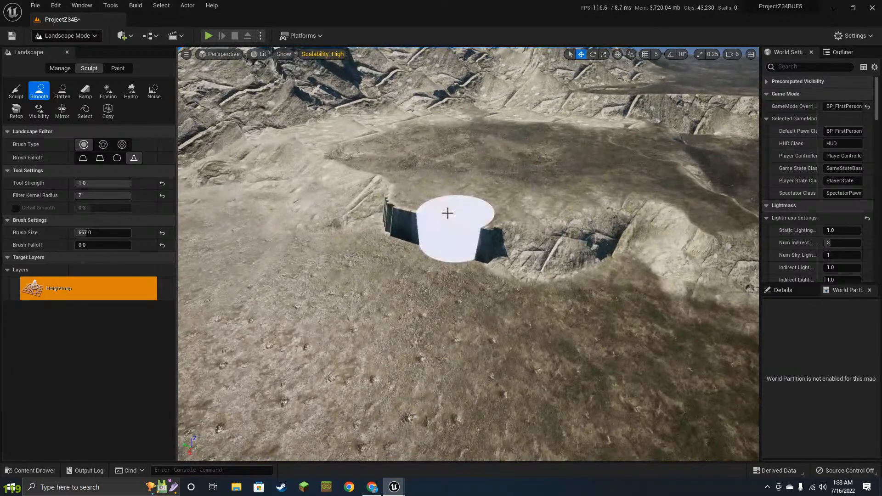
mouse_move(416, 211)
mouse_down()
mouse_move(481, 211)
mouse_move(400, 186)
mouse_up()
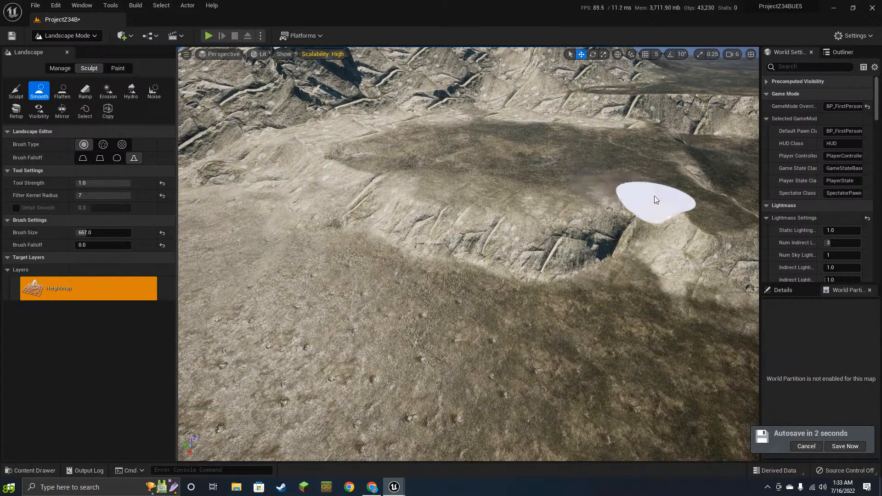
- Smooth the rocky ridge crest on the mountainside beyond the plateau
key(d)
right_drag(514, 191, 552, 214)
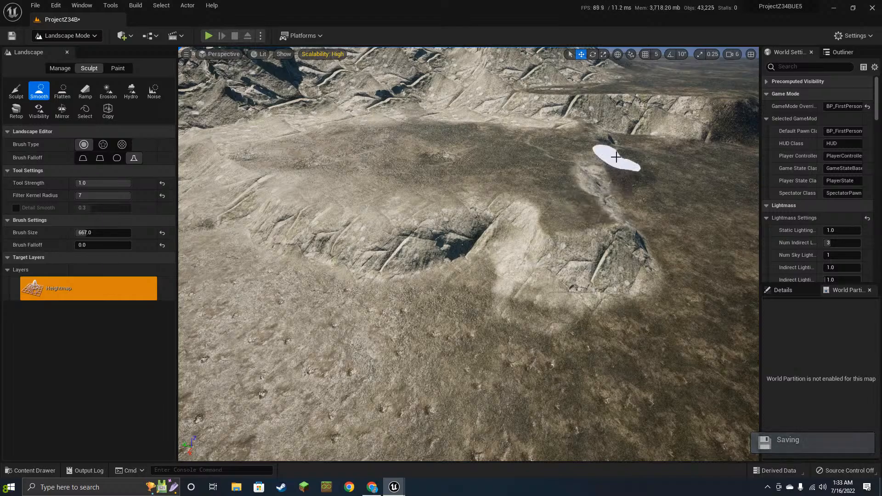
key(w)
mouse_move(643, 169)
right_down()
mouse_move(620, 115)
mouse_move(643, 183)
mouse_move(666, 193)
mouse_move(614, 151)
right_up()
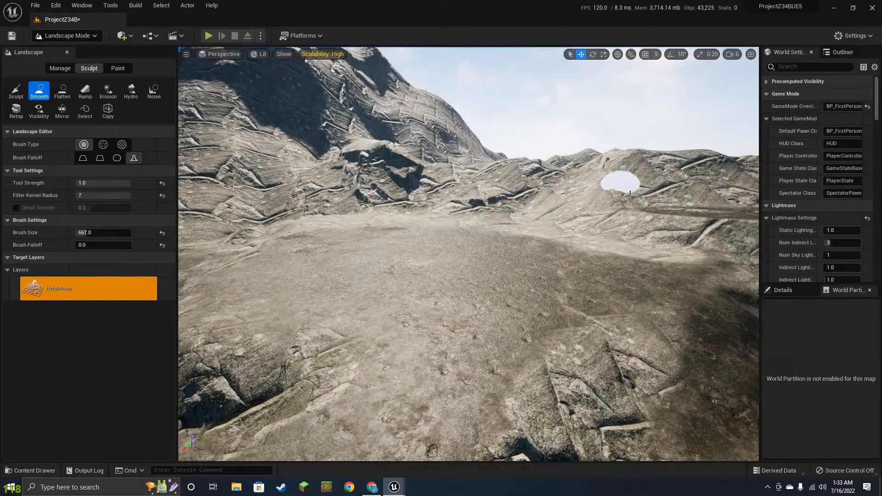
key(e)
mouse_move(598, 275)
right_down()
mouse_move(606, 270)
mouse_move(586, 259)
mouse_move(550, 264)
mouse_move(577, 335)
mouse_move(519, 270)
right_up()
key(w)
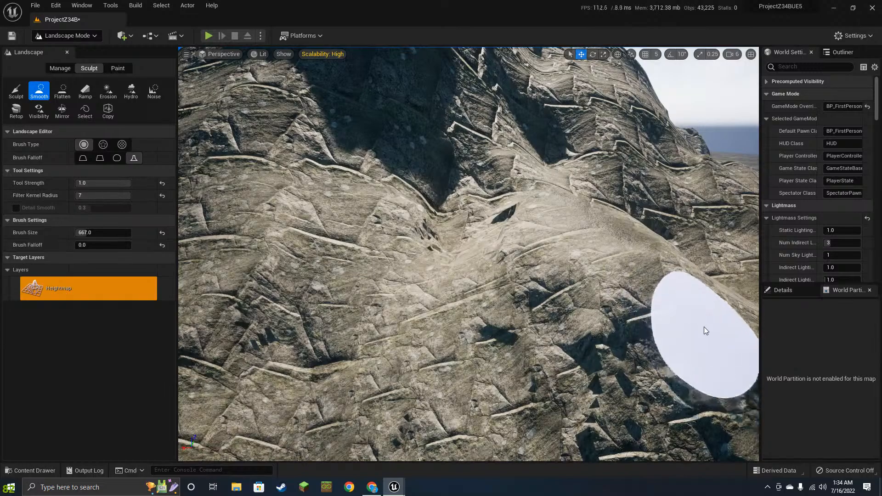
key(d)
drag(639, 321, 614, 307)
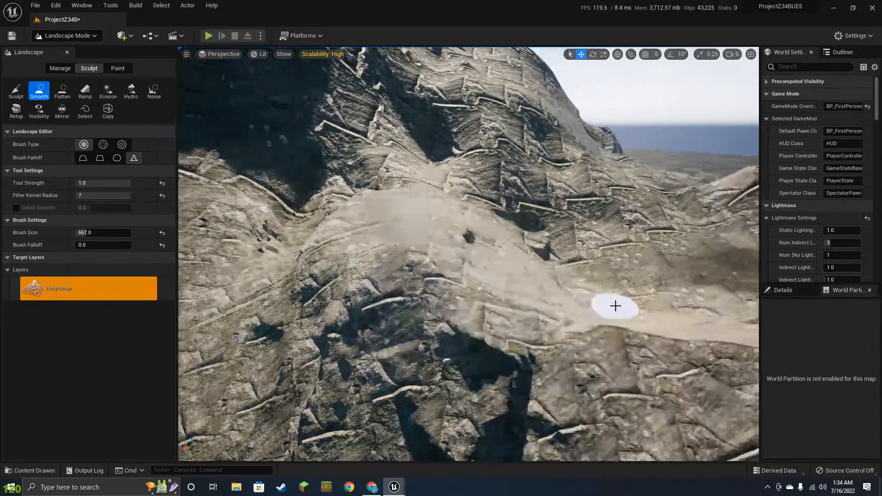
right_drag(615, 307, 574, 310)
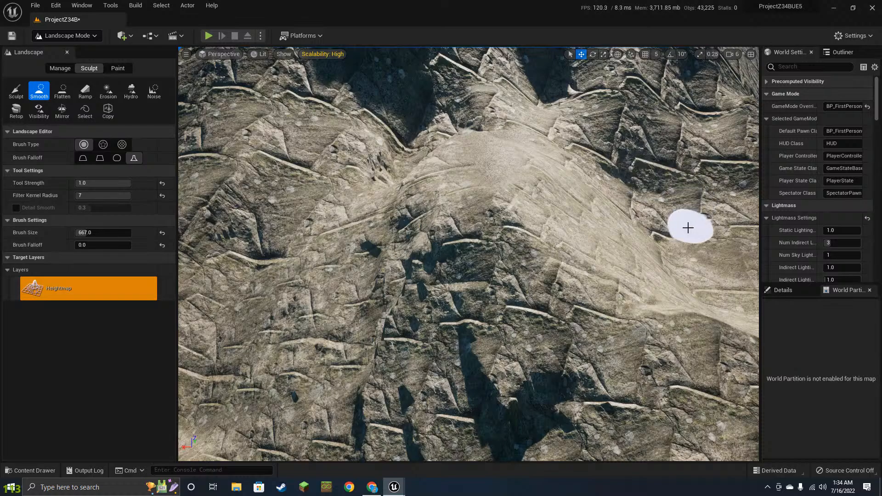
- Flatten a long, narrow ledge into the steep rocky mountainside with the Flatten tool
mouse_move(574, 310)
right_down()
mouse_move(567, 220)
mouse_move(551, 200)
mouse_move(567, 216)
right_up()
key(w)
key(w)
mouse_move(567, 347)
right_down()
mouse_move(551, 342)
mouse_move(547, 356)
mouse_move(496, 312)
right_up()
key(w)
mouse_move(553, 280)
right_down()
mouse_move(541, 315)
mouse_move(542, 299)
mouse_move(559, 285)
mouse_move(612, 321)
mouse_move(634, 324)
right_up()
key(w)
right_drag(460, 192, 453, 147)
right_drag(529, 181, 407, 262)
click(62, 90)
mouse_move(406, 263)
mouse_down()
mouse_move(588, 225)
mouse_move(601, 202)
mouse_move(549, 246)
mouse_move(468, 275)
mouse_move(501, 290)
mouse_move(463, 289)
mouse_move(604, 191)
mouse_move(659, 177)
mouse_move(682, 182)
mouse_up()
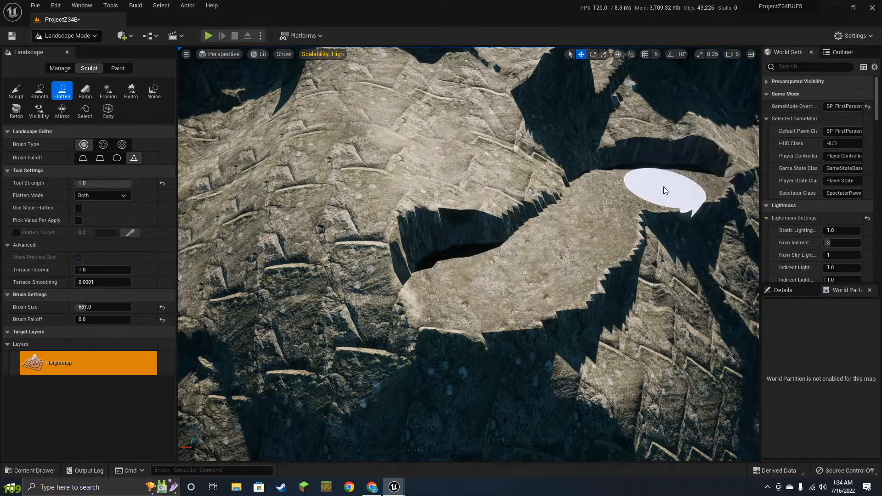
mouse_move(666, 183)
right_down()
mouse_move(618, 191)
mouse_move(492, 244)
right_up()
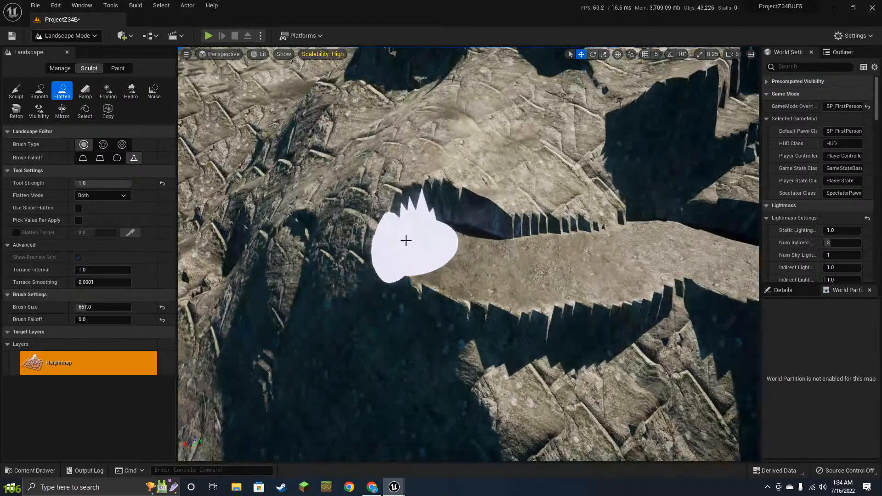
drag(406, 240, 496, 242)
- Flatten a second, higher shelf on the rock just above the long ledge
scroll(489, 161, up, 4)
right_drag(544, 159, 496, 124)
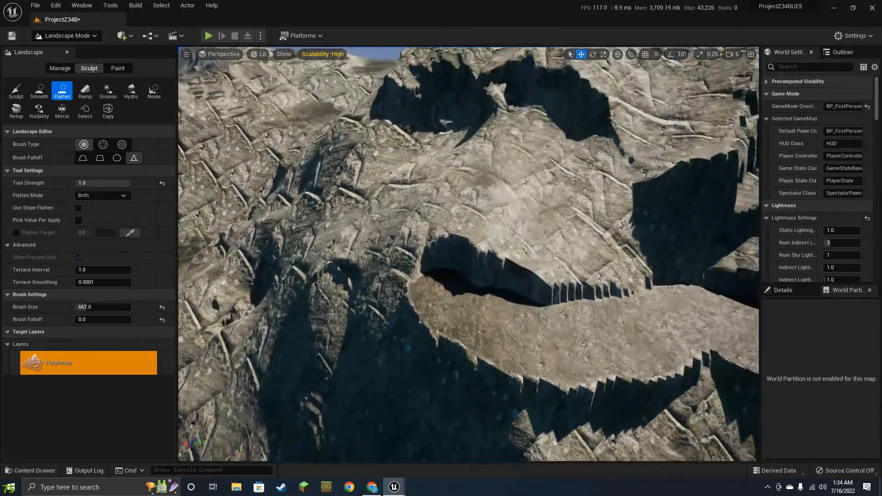
mouse_move(494, 199)
mouse_down()
mouse_move(571, 230)
mouse_move(593, 216)
mouse_up()
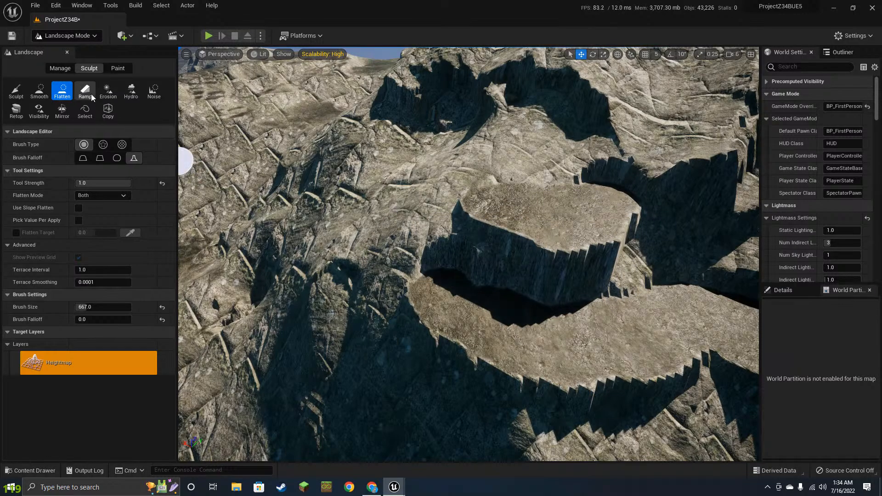
- Soften the sheer walls and serrated edges of both flattened mountain ledges with the Smooth tool
click(39, 90)
mouse_move(464, 299)
mouse_down()
mouse_move(432, 321)
mouse_move(542, 394)
mouse_move(448, 352)
mouse_up()
right_drag(448, 351, 547, 351)
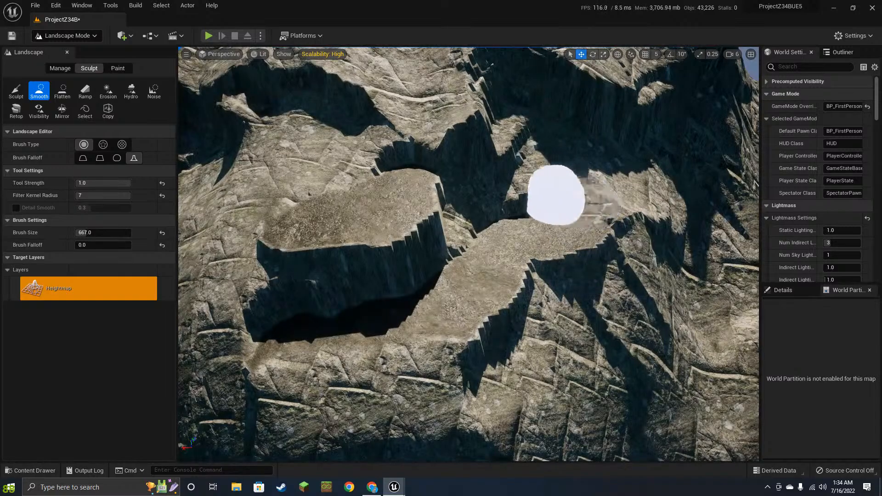
mouse_move(600, 271)
mouse_down()
mouse_move(516, 295)
mouse_move(508, 354)
mouse_move(508, 164)
mouse_up()
mouse_move(443, 214)
mouse_down()
mouse_move(355, 244)
mouse_move(295, 241)
mouse_move(270, 268)
mouse_move(331, 260)
mouse_move(388, 151)
mouse_move(481, 138)
mouse_move(477, 79)
mouse_up()
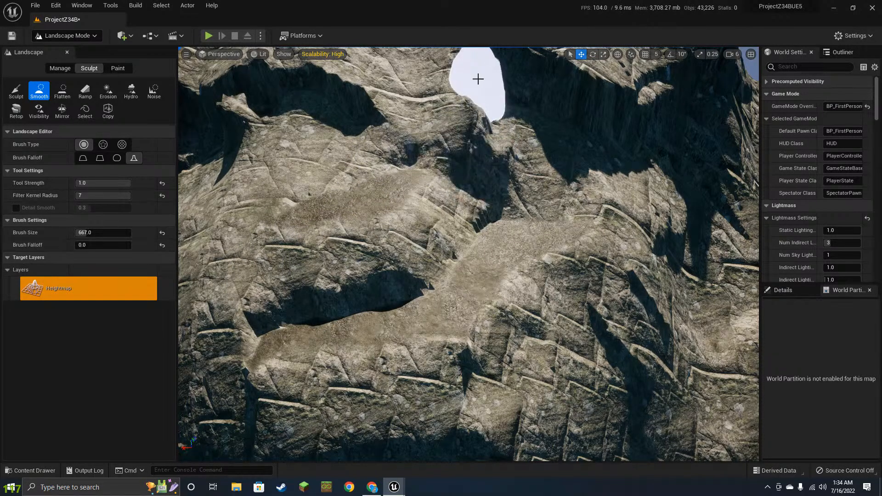
right_drag(602, 118, 590, 74)
mouse_move(560, 173)
mouse_down()
mouse_move(650, 227)
mouse_move(494, 304)
mouse_up()
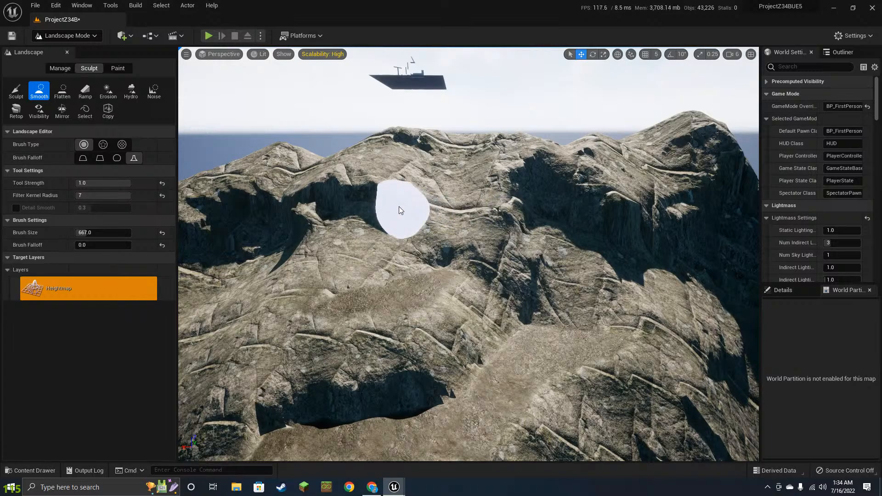
mouse_move(397, 279)
mouse_down()
mouse_move(401, 373)
mouse_move(589, 316)
mouse_move(484, 357)
mouse_move(577, 324)
mouse_up()
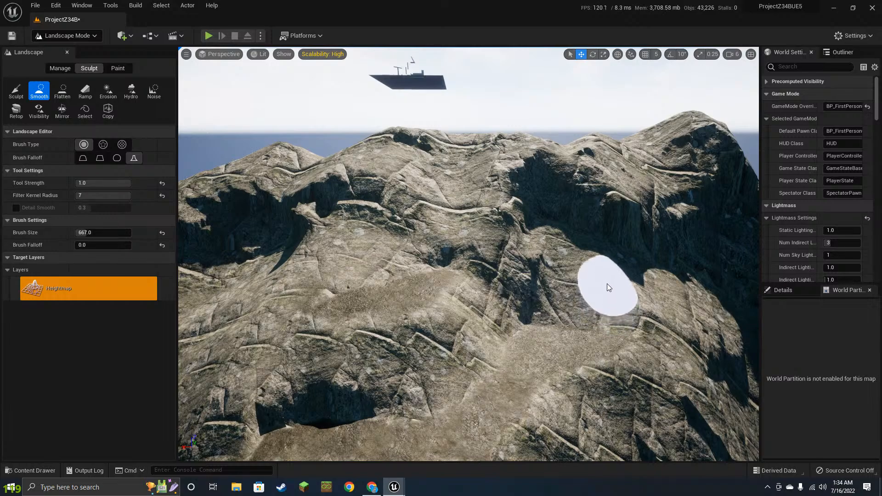
- Smooth the upper shelf and its hollow further so they merge into the mountain slope
right_drag(623, 274, 574, 285)
key(w)
mouse_move(464, 335)
mouse_down()
mouse_move(398, 331)
mouse_move(447, 332)
mouse_move(419, 351)
mouse_up()
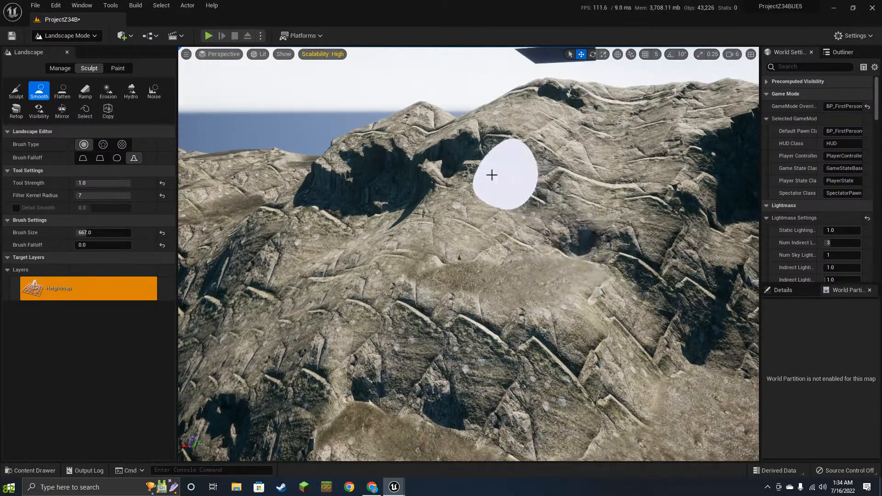
key(a)
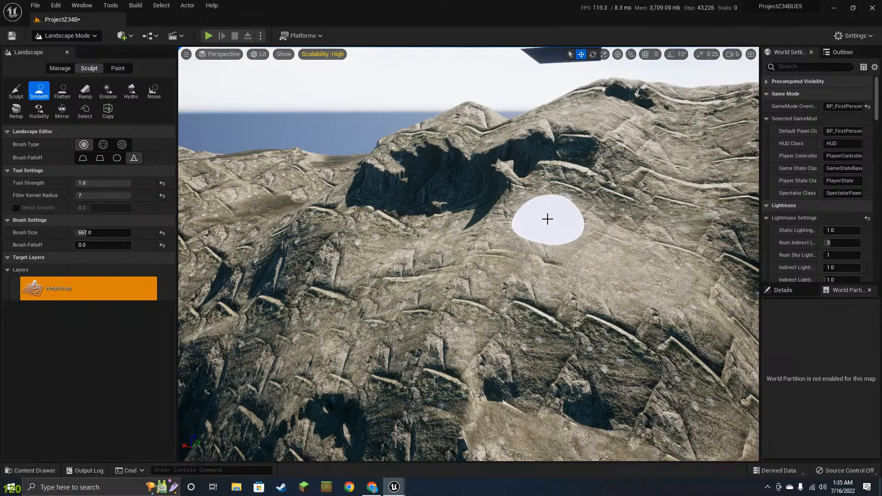
drag(547, 219, 564, 222)
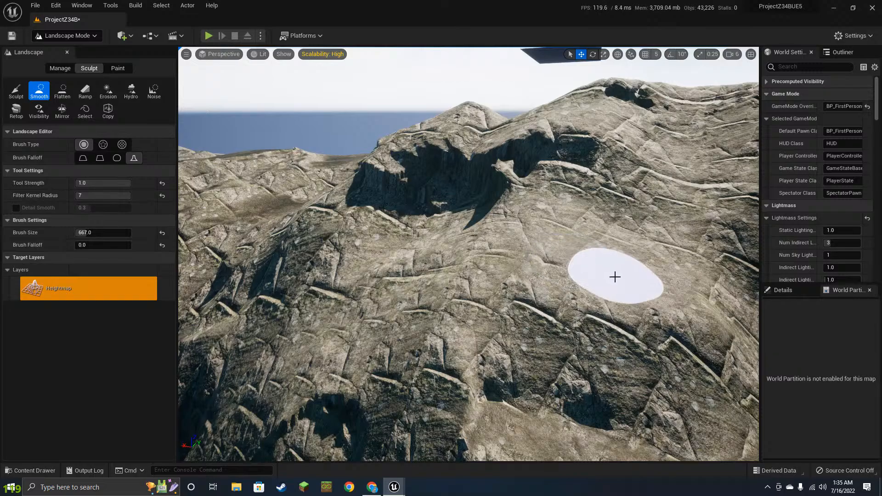
- Smooth away the jagged, pitted rock along the crest of the low hill near the mountains
right_drag(608, 260, 717, 250)
key(w)
right_drag(559, 295, 866, 286)
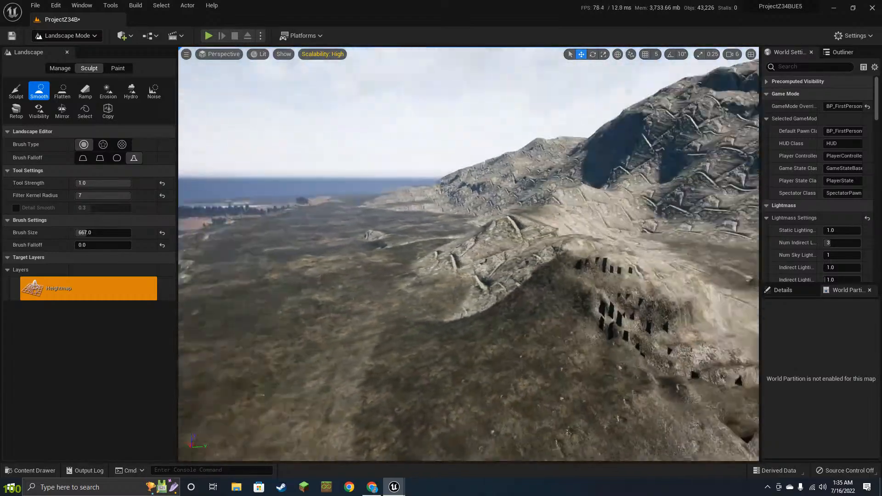
mouse_move(571, 274)
right_down()
mouse_move(607, 272)
mouse_move(677, 295)
right_up()
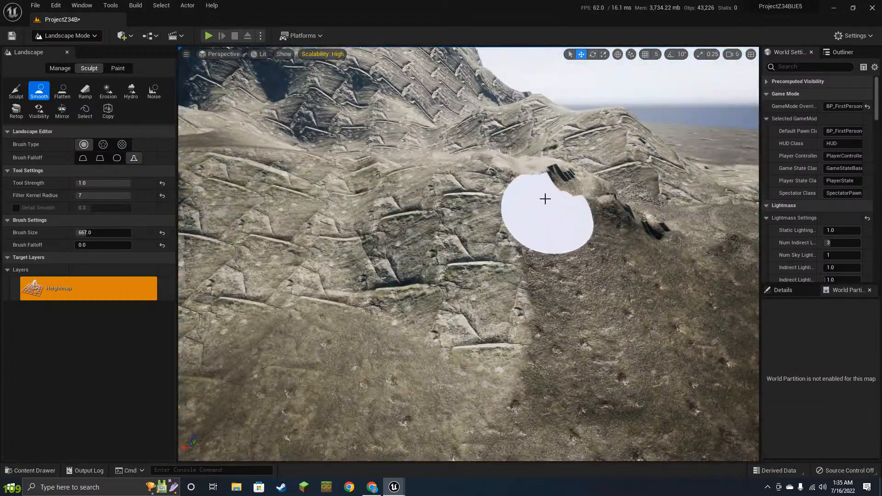
mouse_move(546, 199)
mouse_down()
mouse_move(577, 232)
mouse_move(667, 225)
mouse_move(616, 211)
mouse_up()
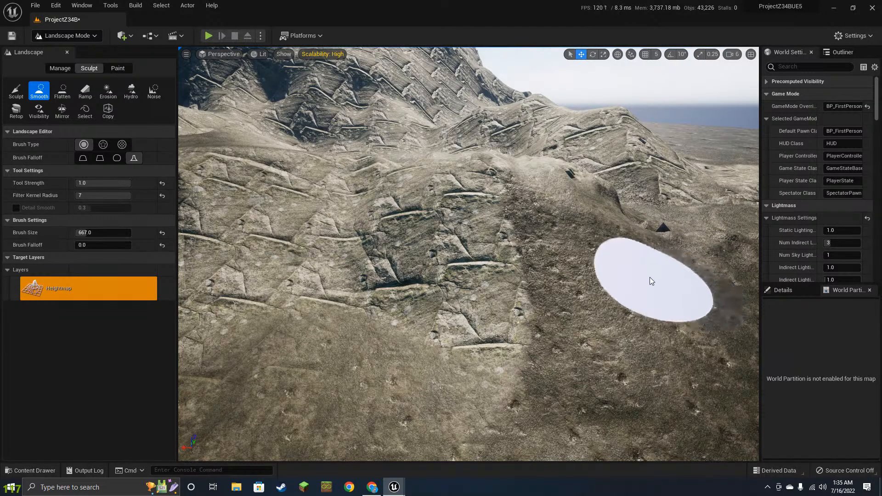
right_drag(650, 278, 649, 277)
mouse_move(484, 274)
mouse_down()
mouse_move(532, 243)
mouse_move(441, 156)
mouse_move(549, 237)
mouse_up()
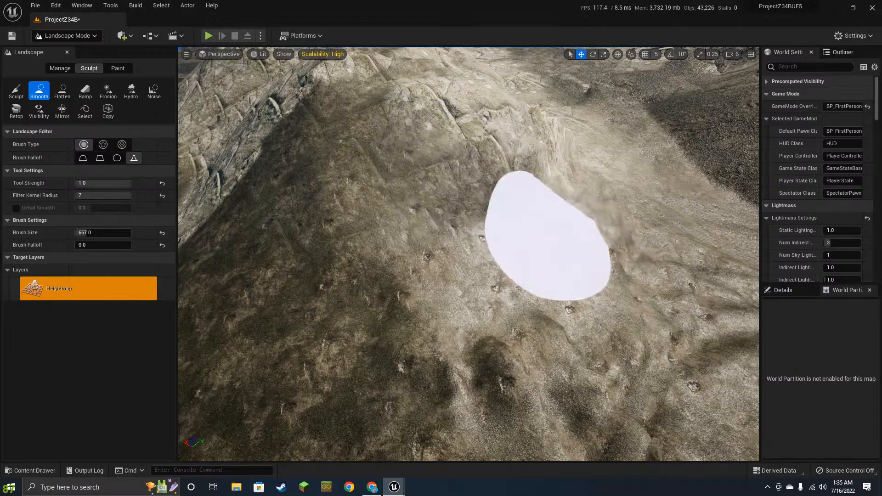
- Smooth the hill's grassy slopes and the bumps along their border with the bare rock
right_drag(549, 237, 516, 297)
mouse_move(516, 297)
mouse_down()
mouse_move(387, 299)
mouse_move(530, 270)
mouse_up()
right_drag(530, 270, 530, 270)
mouse_move(390, 198)
mouse_down()
mouse_move(642, 269)
mouse_move(584, 160)
mouse_move(517, 227)
mouse_move(552, 233)
mouse_move(599, 202)
mouse_up()
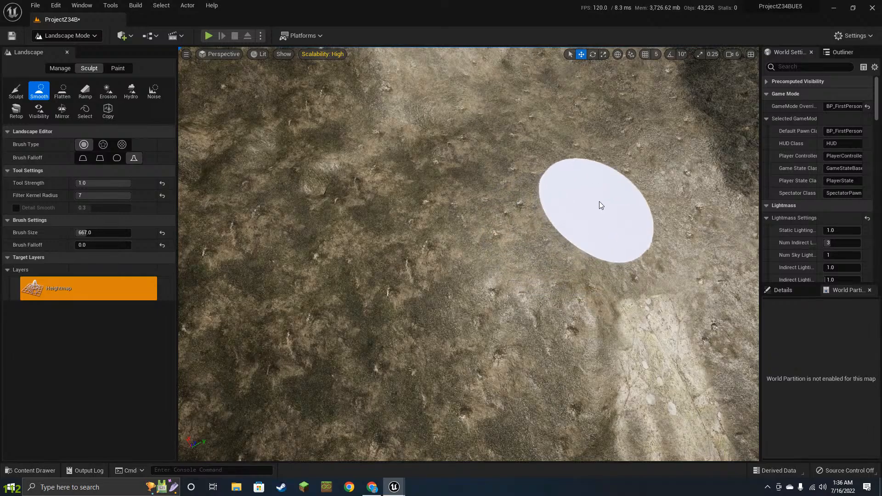
right_drag(590, 187, 575, 205)
right_drag(605, 275, 604, 276)
mouse_move(626, 241)
mouse_down()
mouse_move(630, 346)
mouse_move(550, 361)
mouse_move(688, 297)
mouse_up()
right_drag(688, 297, 687, 297)
right_drag(566, 312, 564, 279)
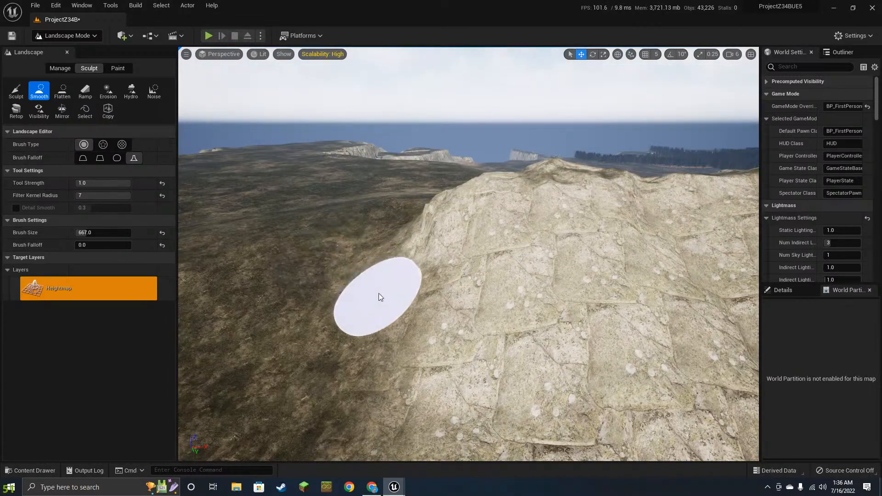
right_drag(450, 318, 453, 319)
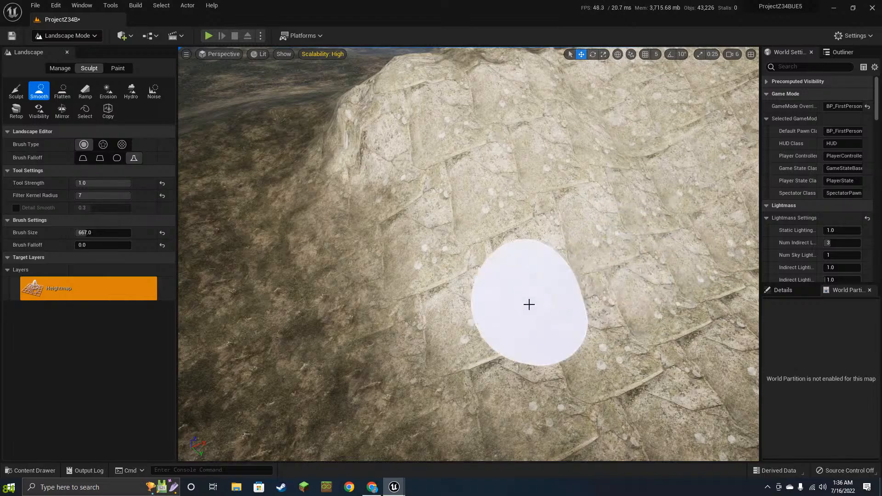
mouse_move(524, 301)
right_down()
mouse_move(451, 315)
mouse_move(529, 317)
right_up()
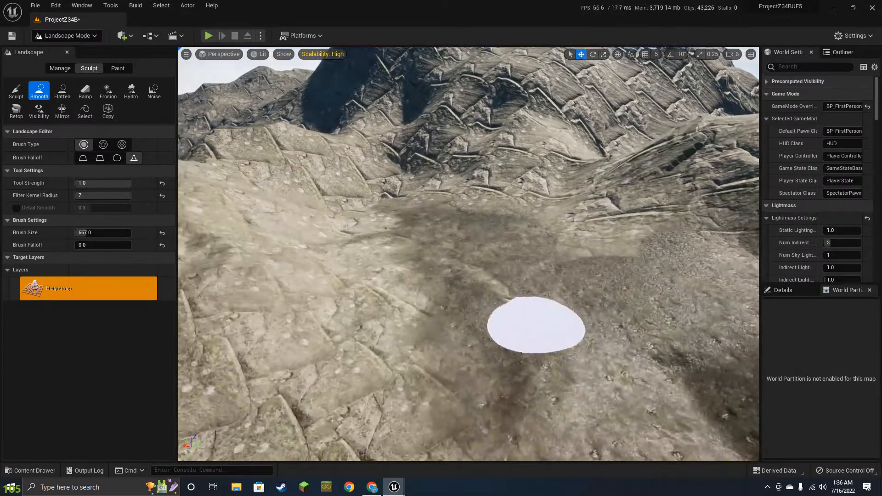
- Flatten a series of stepped terraces into the ground at the mountain's foot with the Flatten tool
click(63, 94)
mouse_move(522, 250)
mouse_down()
mouse_move(611, 248)
mouse_move(577, 305)
mouse_move(522, 312)
mouse_move(488, 360)
mouse_move(410, 347)
mouse_move(483, 358)
mouse_move(593, 347)
mouse_move(617, 327)
mouse_up()
right_drag(617, 327, 676, 329)
mouse_move(510, 323)
right_down()
mouse_move(583, 303)
mouse_move(565, 319)
mouse_move(579, 318)
right_up()
mouse_move(445, 263)
mouse_down()
mouse_move(465, 263)
mouse_move(447, 305)
mouse_move(316, 279)
mouse_move(378, 268)
mouse_move(308, 303)
mouse_move(441, 354)
mouse_up()
right_drag(441, 354, 400, 386)
mouse_move(468, 203)
right_down()
mouse_move(427, 200)
mouse_move(430, 230)
mouse_move(510, 197)
right_up()
mouse_move(423, 223)
right_down()
mouse_move(412, 214)
mouse_move(368, 244)
mouse_move(428, 234)
right_up()
mouse_move(423, 222)
mouse_down()
mouse_move(467, 197)
mouse_move(545, 191)
mouse_move(547, 164)
mouse_move(483, 165)
mouse_up()
right_drag(483, 165, 425, 161)
right_drag(597, 158, 591, 166)
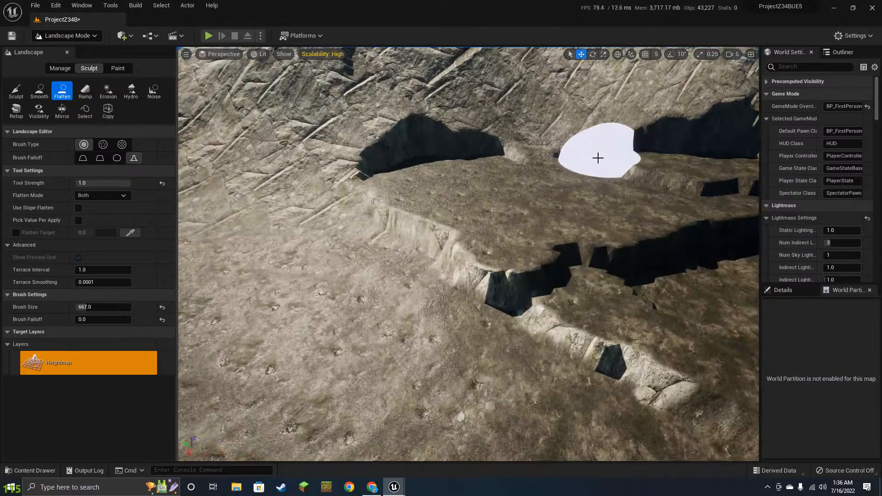
mouse_move(597, 158)
mouse_down()
mouse_move(604, 158)
mouse_move(447, 145)
mouse_move(363, 154)
mouse_move(431, 169)
mouse_move(360, 167)
mouse_move(443, 138)
mouse_move(448, 124)
mouse_move(335, 126)
mouse_move(420, 114)
mouse_move(295, 158)
mouse_up()
- Blend the steep terrace steps at the mountain's foot into natural slopes with the Smooth tool
click(40, 90)
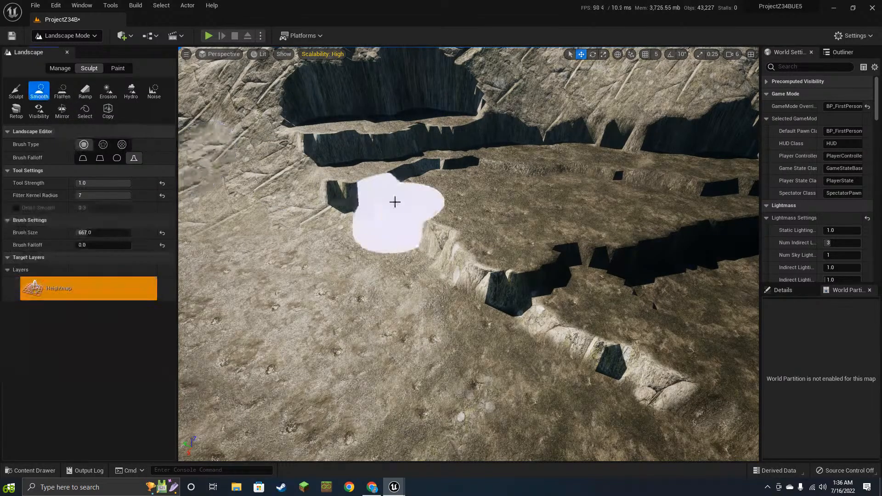
mouse_move(352, 109)
mouse_down()
mouse_move(589, 89)
mouse_move(453, 147)
mouse_move(528, 282)
mouse_move(621, 299)
mouse_up()
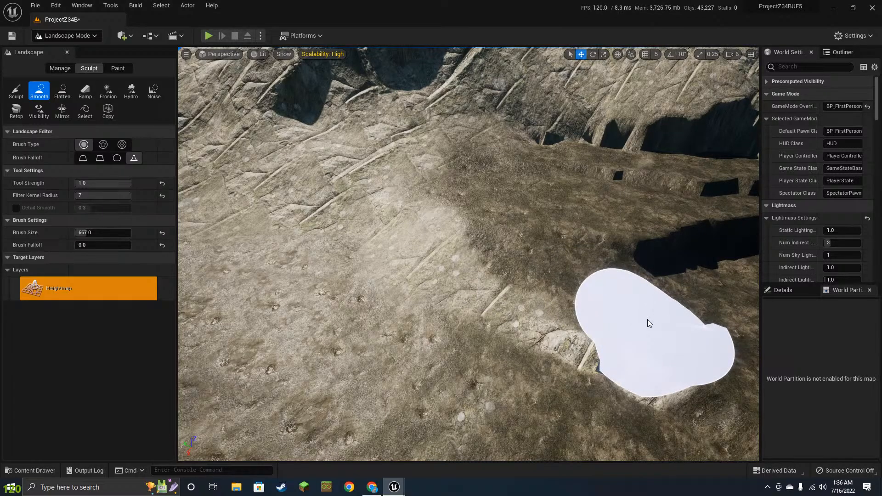
right_drag(646, 329, 703, 317)
mouse_move(483, 336)
mouse_down()
mouse_move(471, 338)
mouse_move(658, 324)
mouse_move(482, 217)
mouse_move(554, 177)
mouse_move(516, 110)
mouse_move(354, 142)
mouse_move(512, 156)
mouse_move(559, 187)
mouse_move(649, 278)
mouse_up()
mouse_move(512, 268)
right_down()
mouse_move(542, 207)
mouse_move(512, 267)
right_up()
mouse_move(513, 268)
mouse_down()
mouse_move(504, 226)
mouse_move(376, 354)
mouse_move(418, 237)
mouse_move(324, 205)
mouse_up()
- Smooth the sharp rocky spur and the hollow beside it on the mountainside
mouse_move(497, 221)
right_down()
mouse_move(547, 198)
mouse_move(432, 193)
mouse_move(464, 276)
mouse_move(490, 230)
right_up()
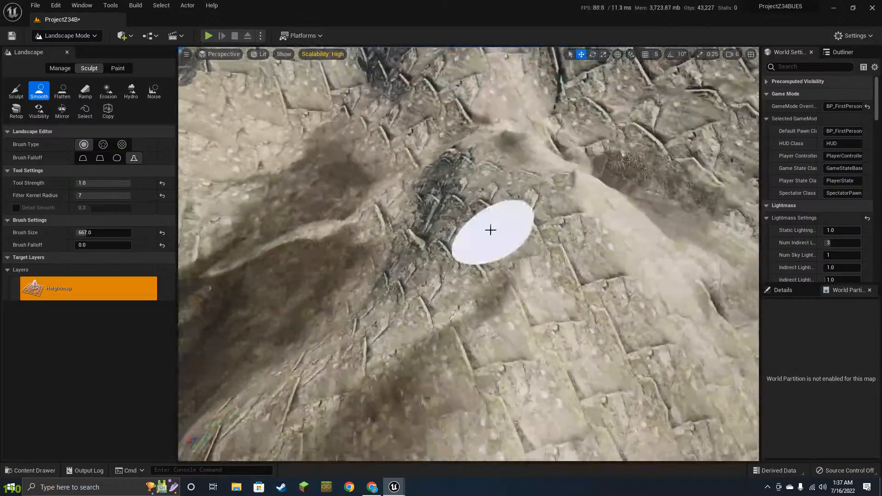
mouse_move(561, 202)
mouse_down()
mouse_move(582, 195)
mouse_move(625, 279)
mouse_move(695, 297)
mouse_up()
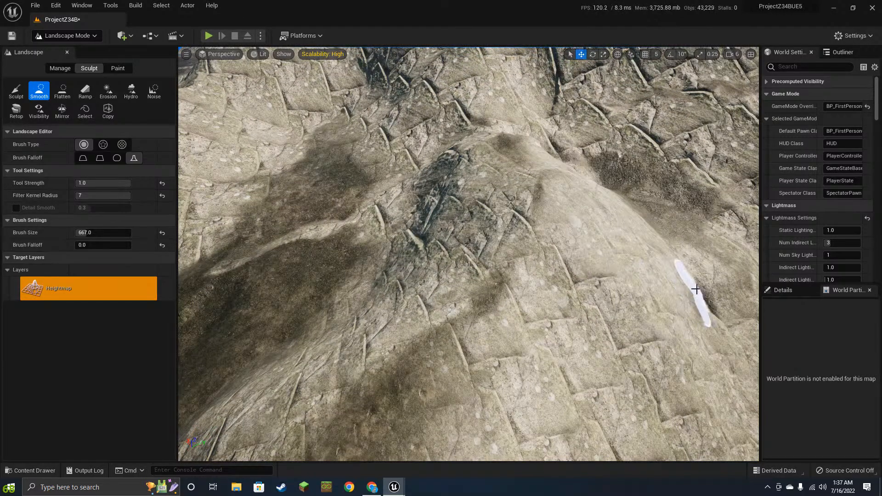
mouse_move(680, 291)
right_down()
mouse_move(654, 303)
mouse_move(694, 332)
mouse_move(652, 153)
right_up()
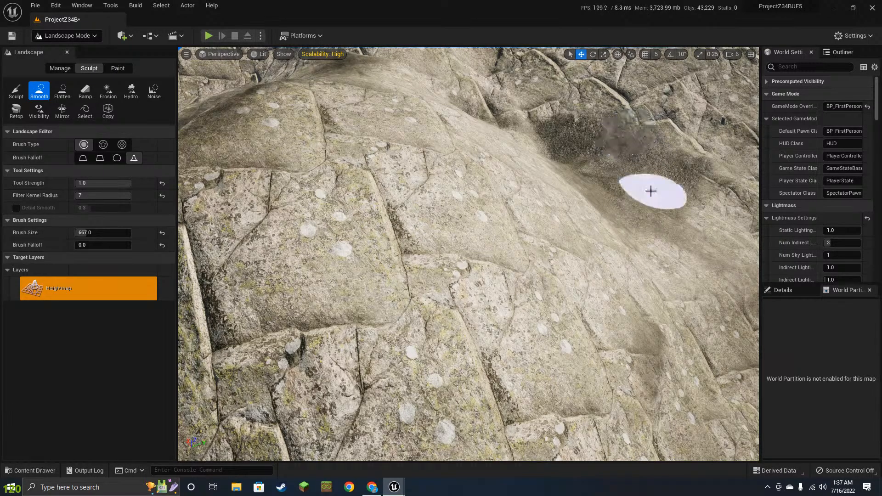
mouse_move(520, 256)
right_down()
mouse_move(490, 158)
mouse_move(533, 122)
mouse_move(459, 172)
mouse_move(441, 173)
mouse_move(473, 181)
mouse_move(547, 170)
mouse_move(584, 179)
mouse_move(591, 291)
right_up()
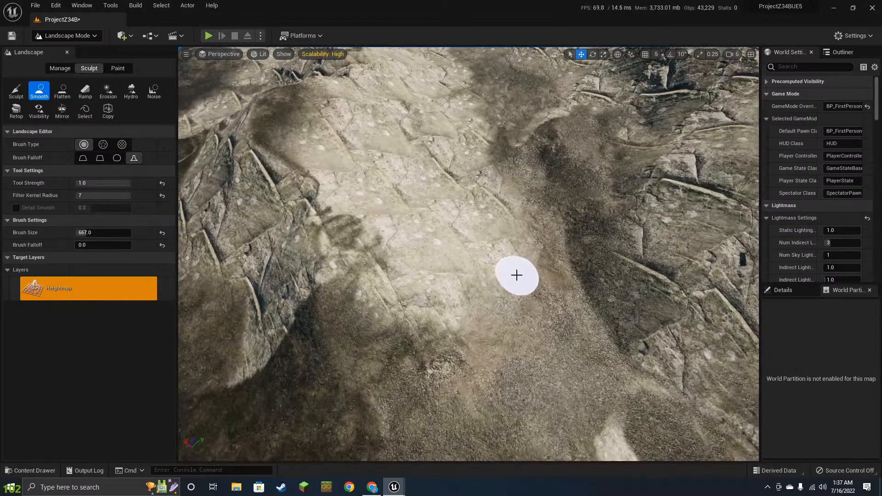
- Examine the sculpted mountain range and its surroundings, from the plateau and lake to the map edge, from above and at ground level
right_drag(517, 275, 524, 179)
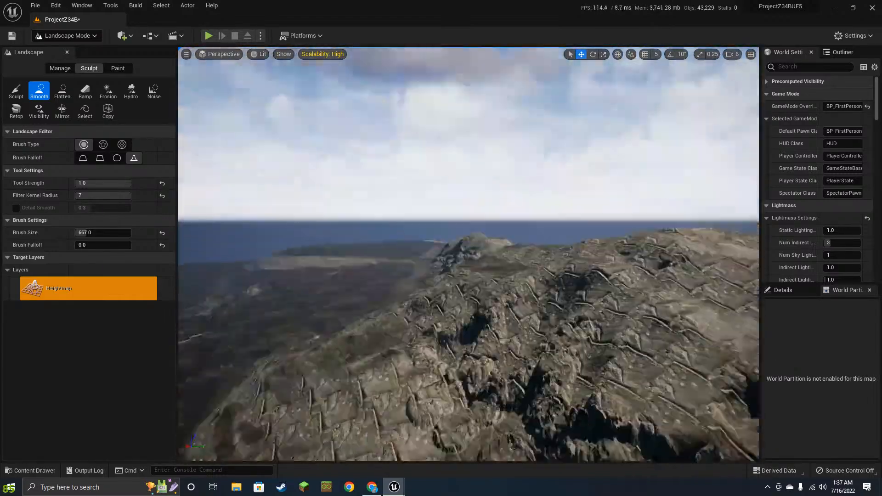
right_drag(517, 275, 519, 257)
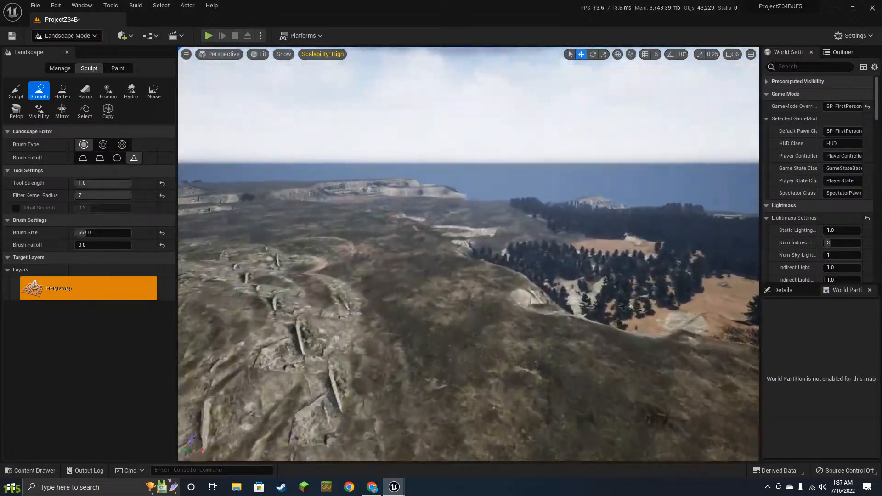
key(w)
right_drag(519, 257, 526, 262)
key(s)
key(s)
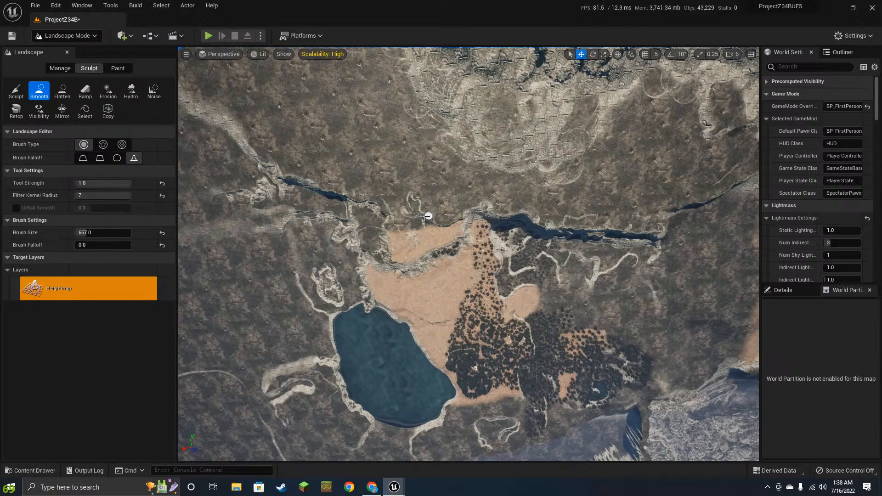
mouse_move(396, 226)
right_down()
mouse_move(455, 182)
mouse_move(437, 198)
mouse_move(413, 161)
mouse_move(368, 184)
mouse_move(294, 161)
mouse_move(409, 224)
right_up()
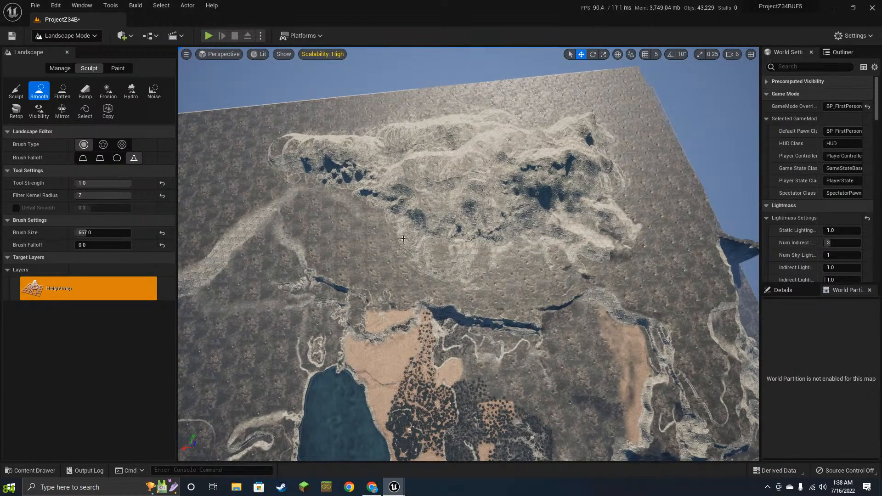
right_drag(491, 274, 453, 308)
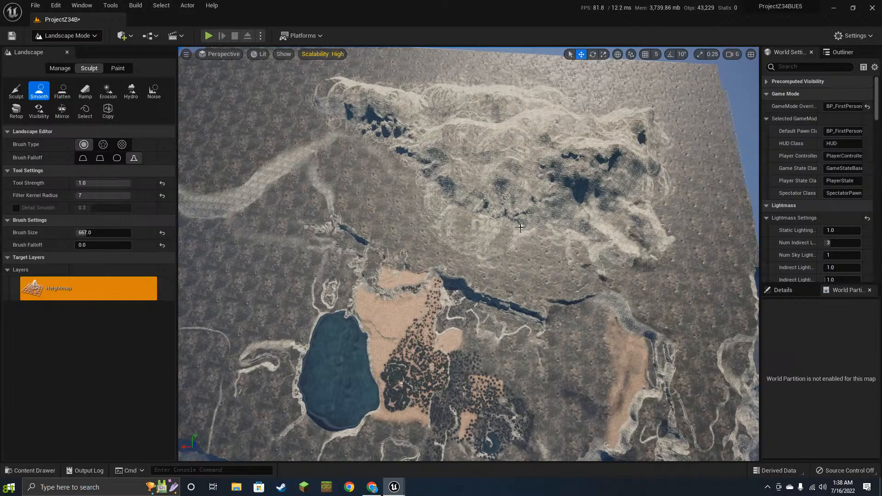
right_drag(572, 231, 633, 242)
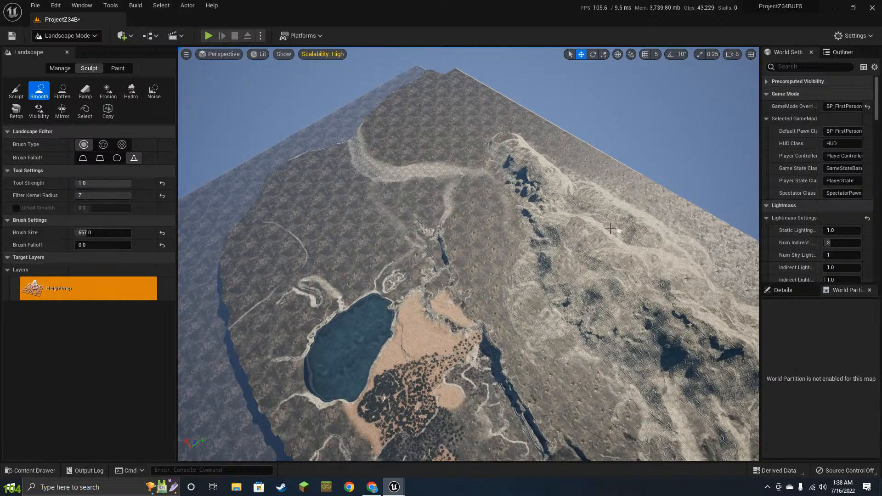
right_drag(597, 232, 629, 224)
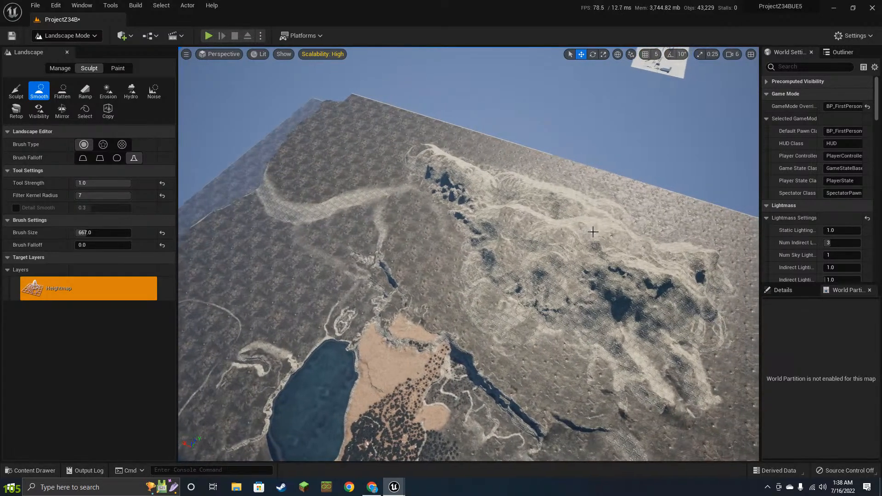
key(d)
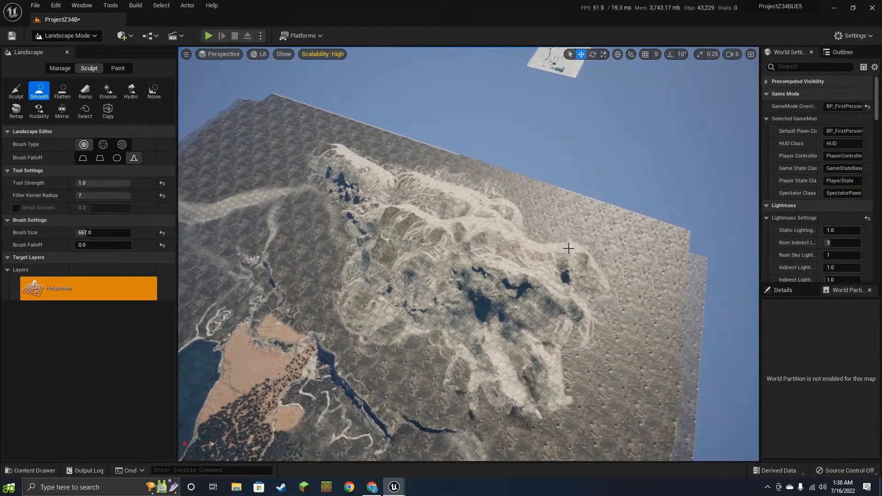
right_drag(569, 250, 450, 194)
key(w)
key(w)
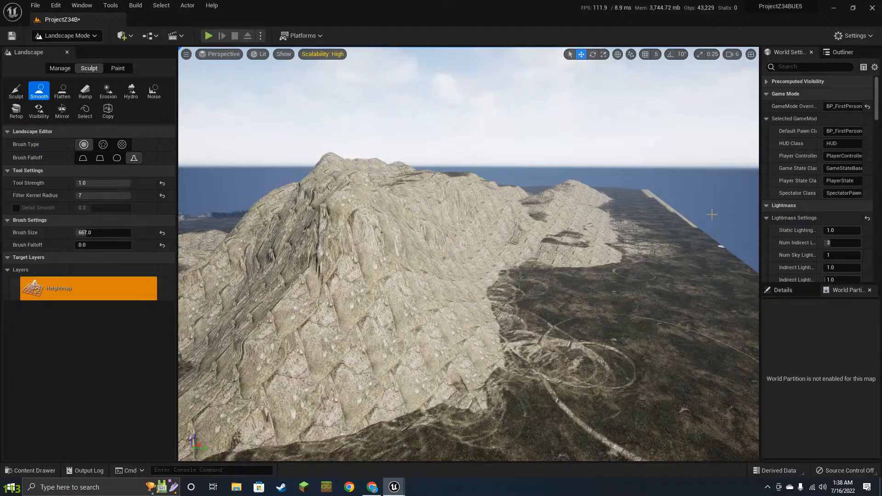
key(alt+z)
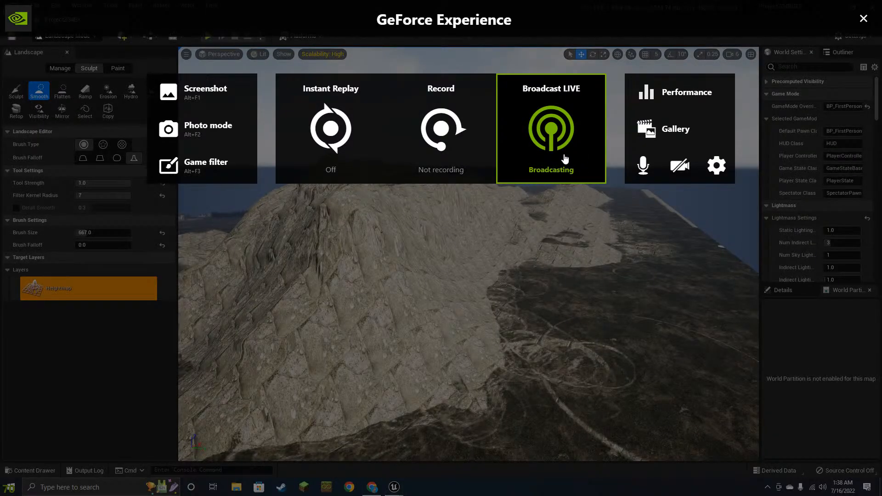